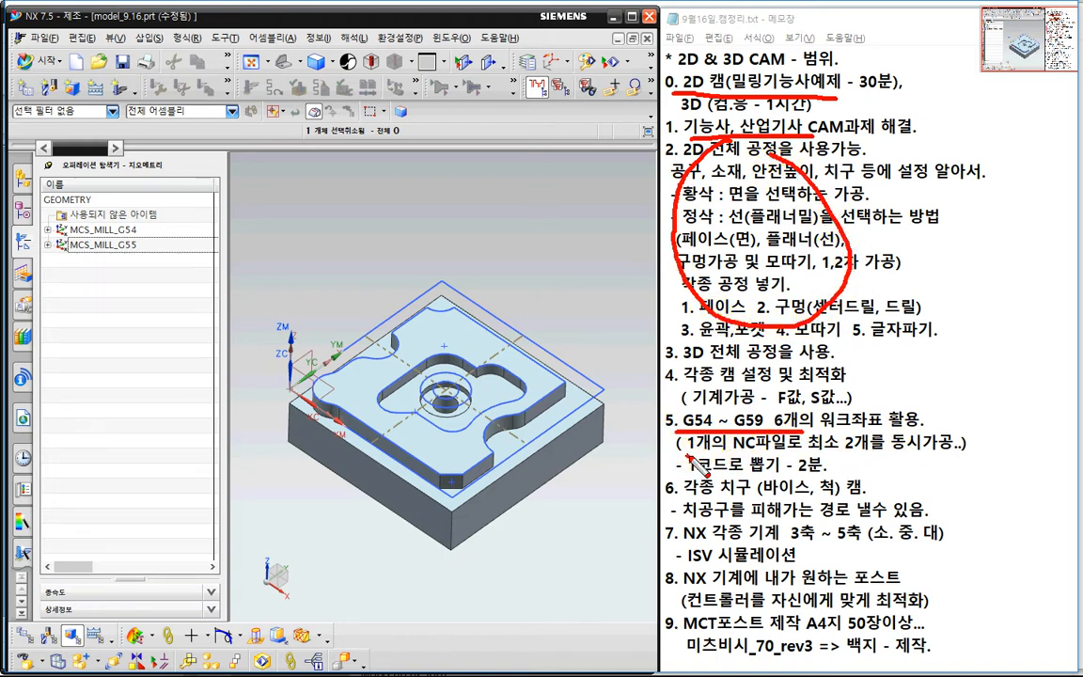
pyautogui.moveTo(689, 476); pyautogui.dragTo(802, 478)
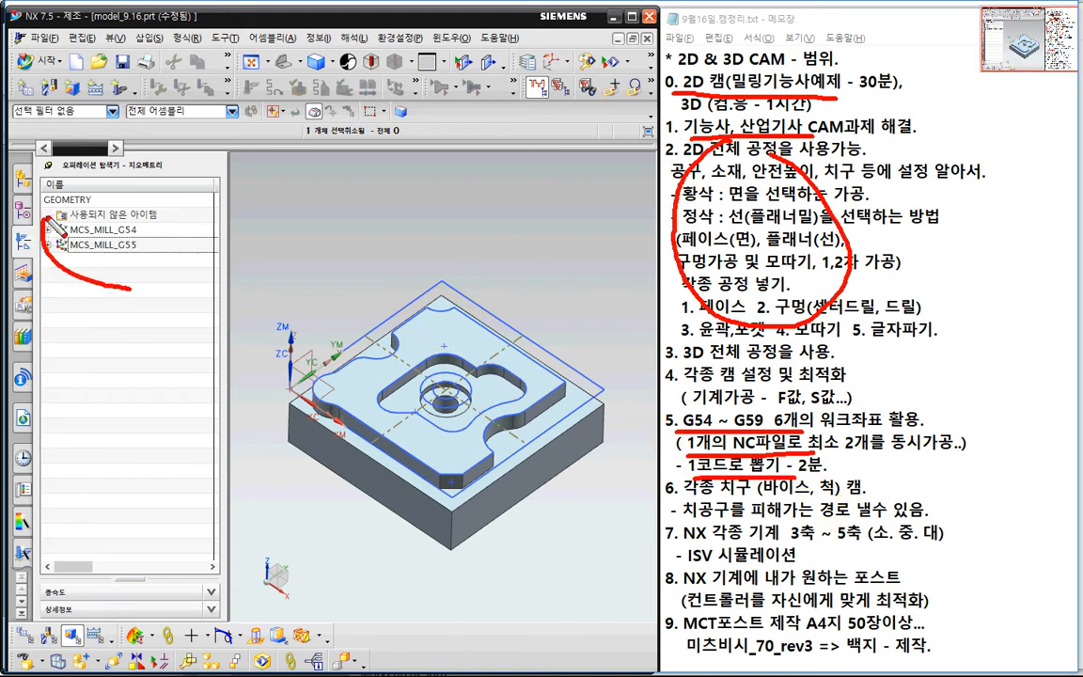
pyautogui.moveTo(58, 230)
pyautogui.mouseDown()
pyautogui.moveTo(157, 252)
pyautogui.moveTo(127, 283)
pyautogui.mouseUp()
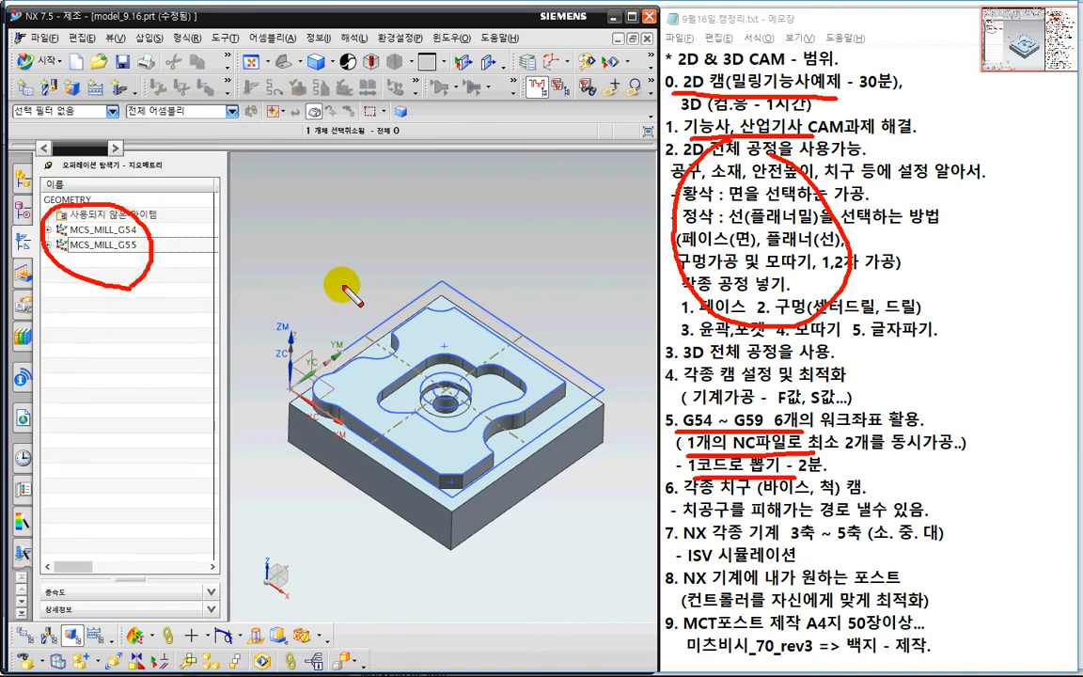
pyautogui.press('Escape')
pyautogui.click(117, 283)
pyautogui.scroll(-3, 317, 273)
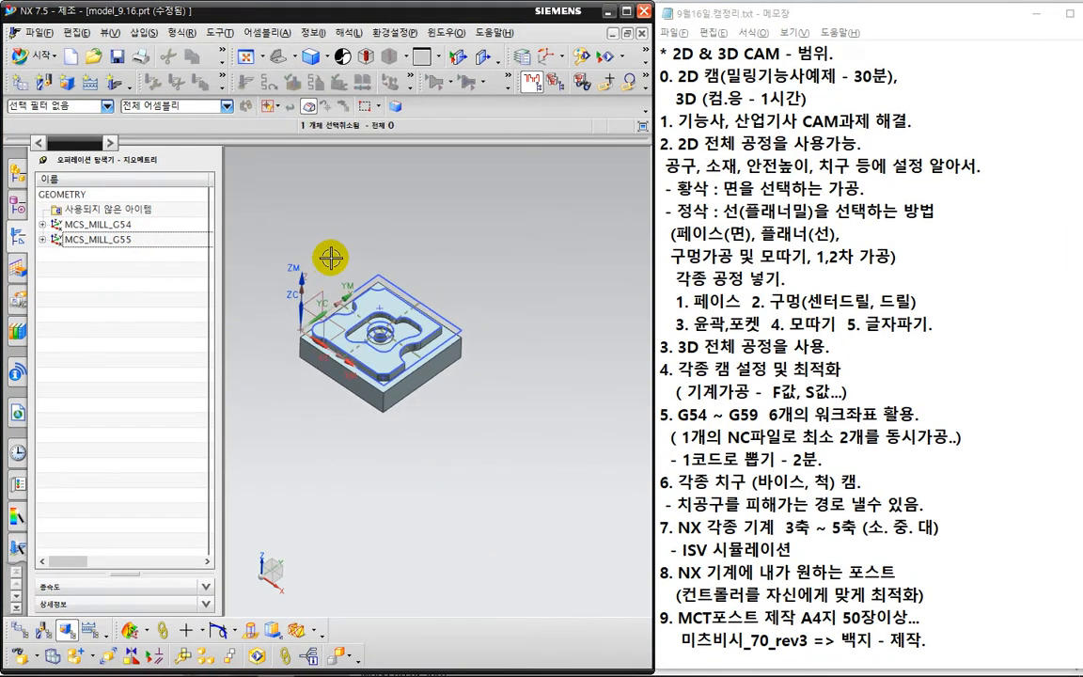
pyautogui.keyDown('shift'); pyautogui.moveTo(393, 262); pyautogui.dragTo(481, 226, button='middle'); pyautogui.keyUp('shift')
pyautogui.moveTo(221, 278); pyautogui.dragTo(160, 290)
pyautogui.scroll(-1, 285, 331)
pyautogui.moveTo(296, 329)
pyautogui.keyDown('shift'); pyautogui.mouseDown(button='middle')
pyautogui.moveTo(283, 350)
pyautogui.moveTo(284, 338)
pyautogui.mouseUp(button='middle'); pyautogui.keyUp('shift')
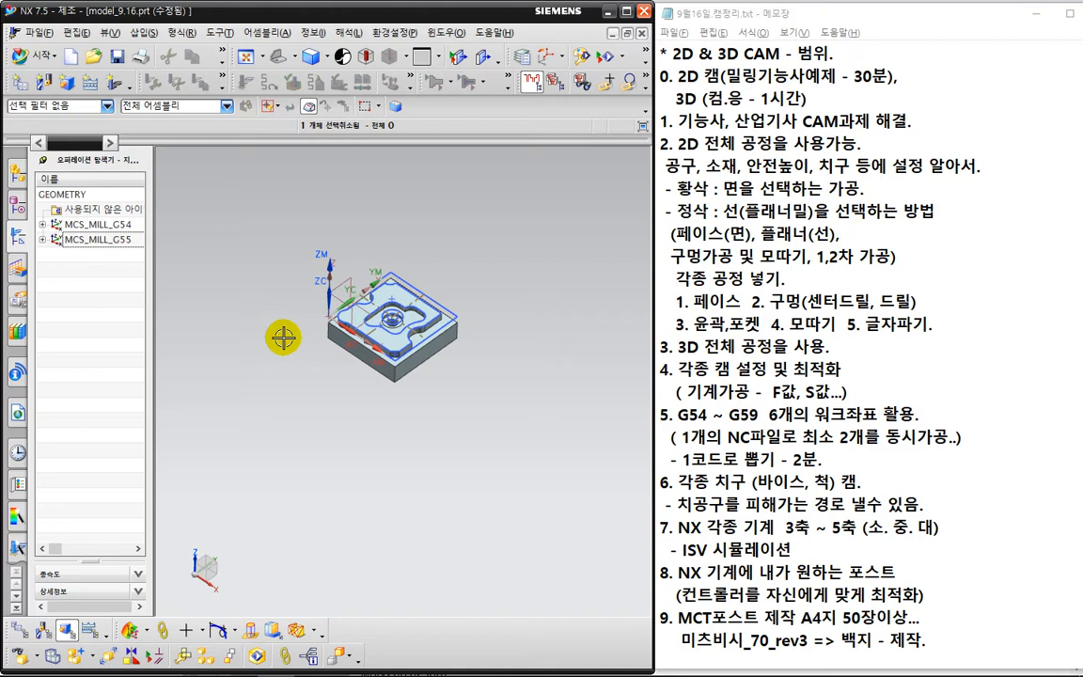
# Open a file browser window and go to the vise_2D folder on the desktop to check its part files.
pyautogui.press('super+e')
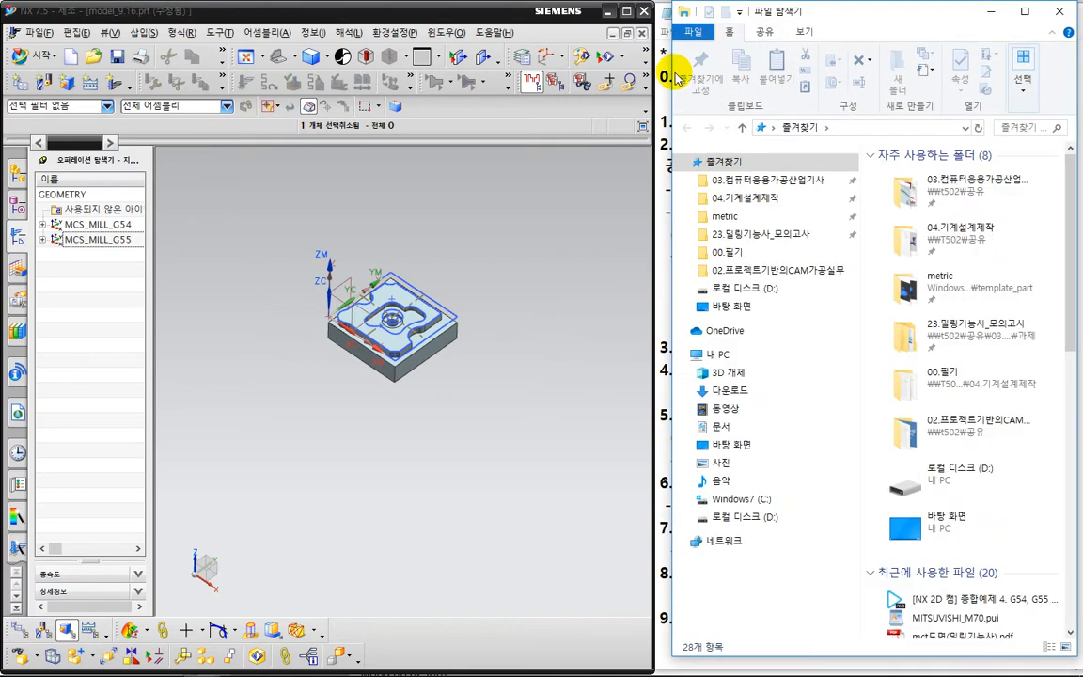
pyautogui.moveTo(670, 73); pyautogui.dragTo(637, 69)
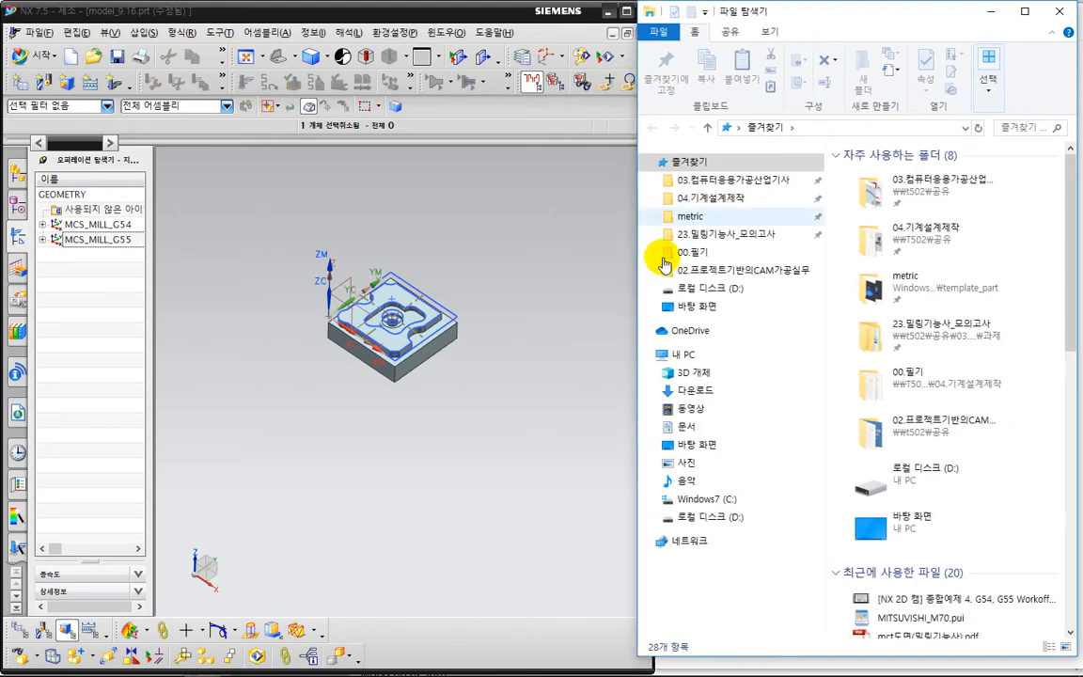
pyautogui.click(708, 447)
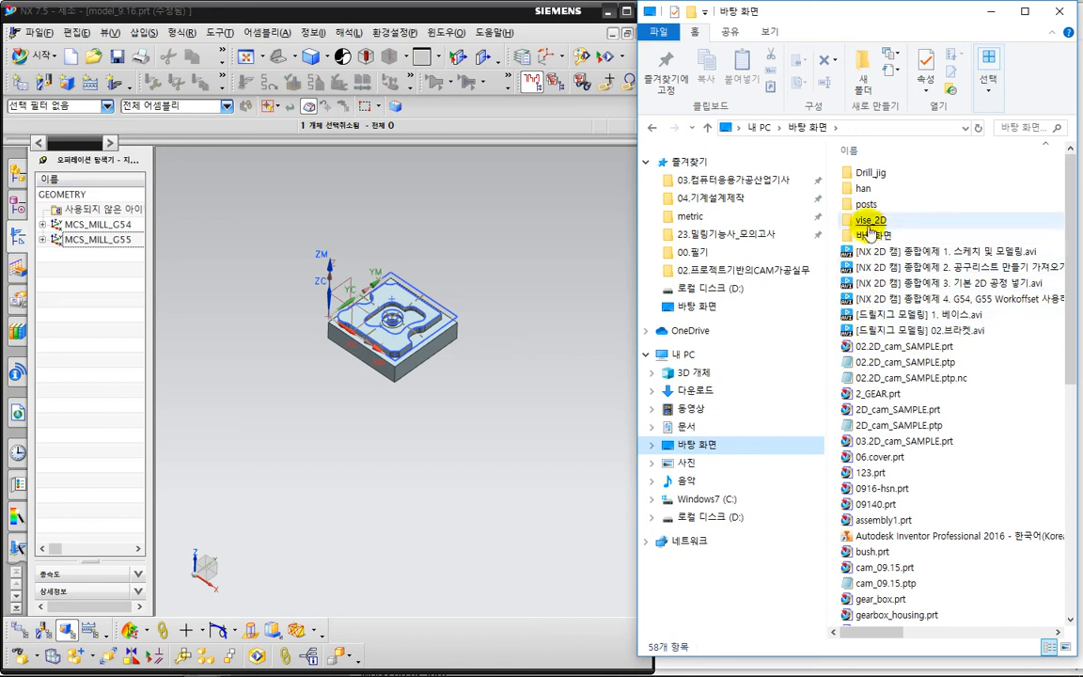
pyautogui.click(870, 224)
pyautogui.doubleClick(867, 222)
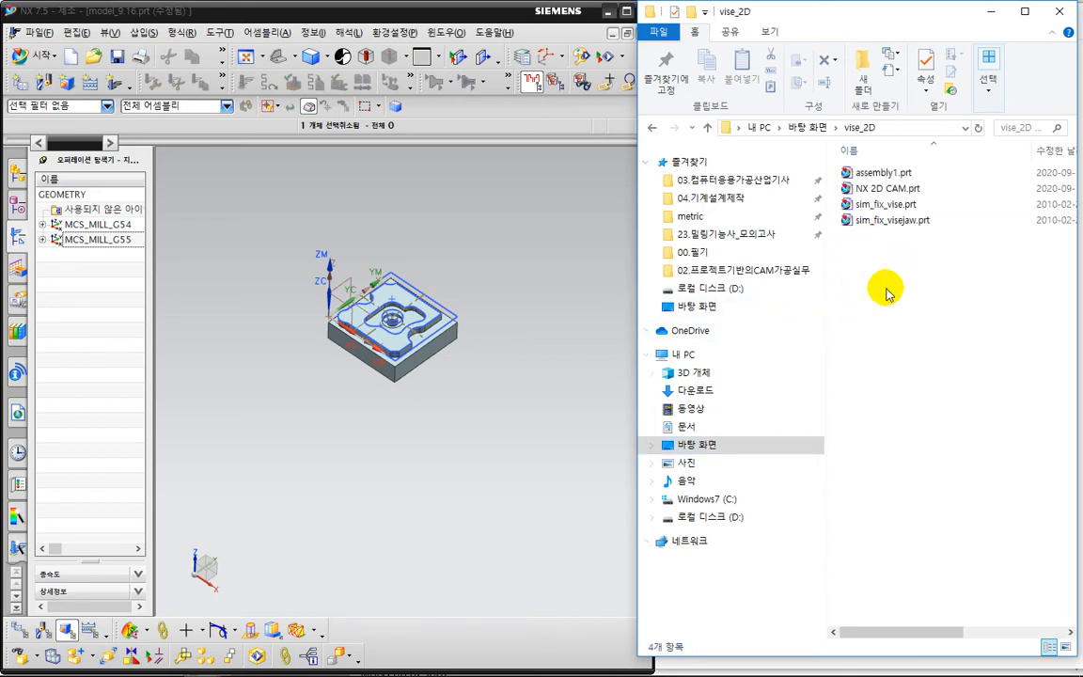
# Save the CAM setup part under the name model9.16 in the vise_2D folder on the desktop.
pyautogui.click(510, 234)
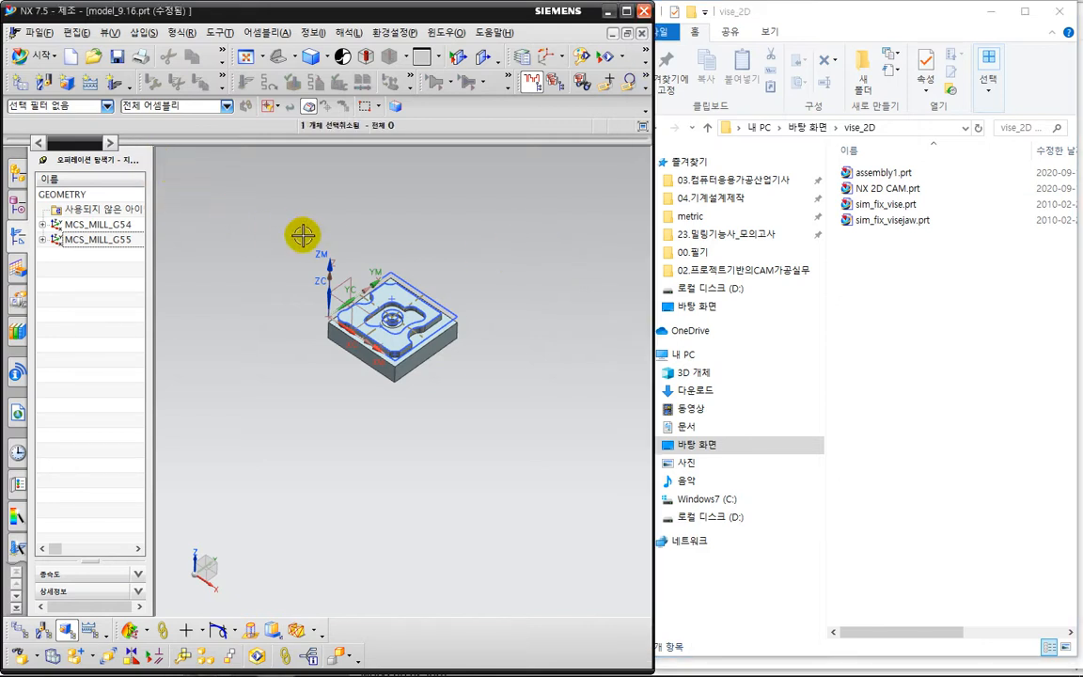
pyautogui.click(40, 32)
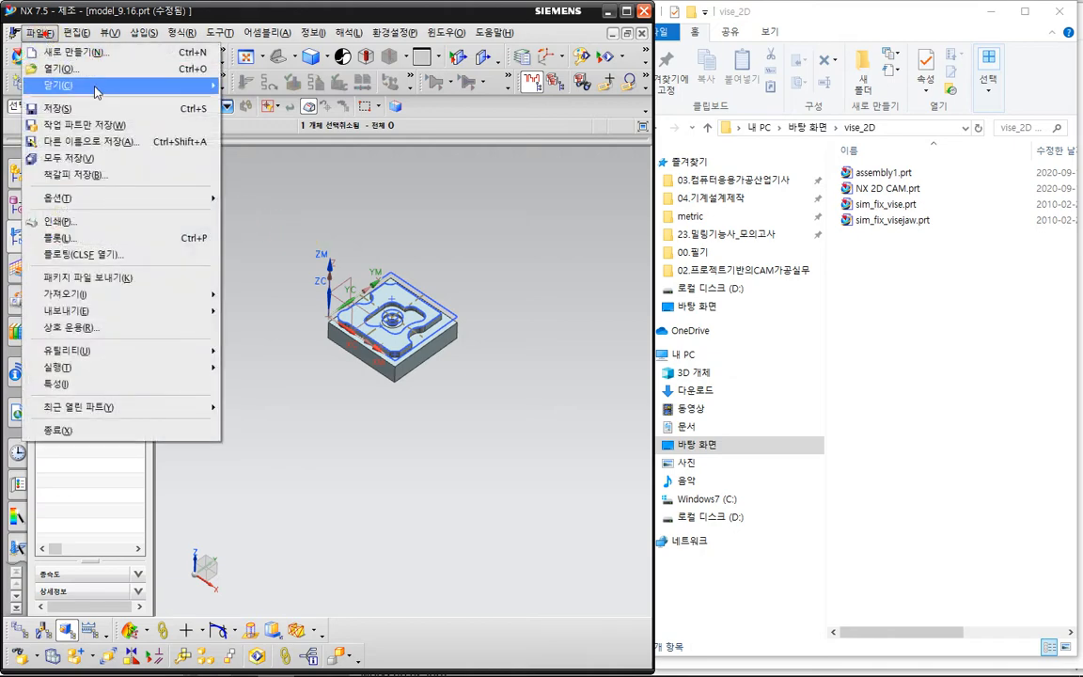
pyautogui.click(106, 139)
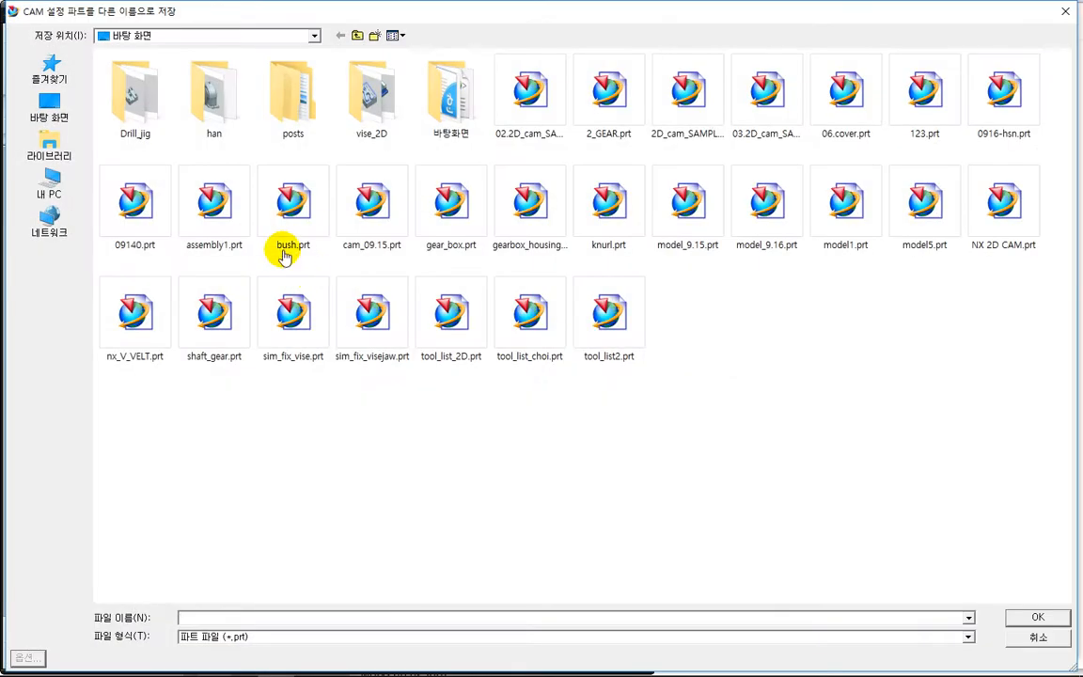
pyautogui.doubleClick(369, 95)
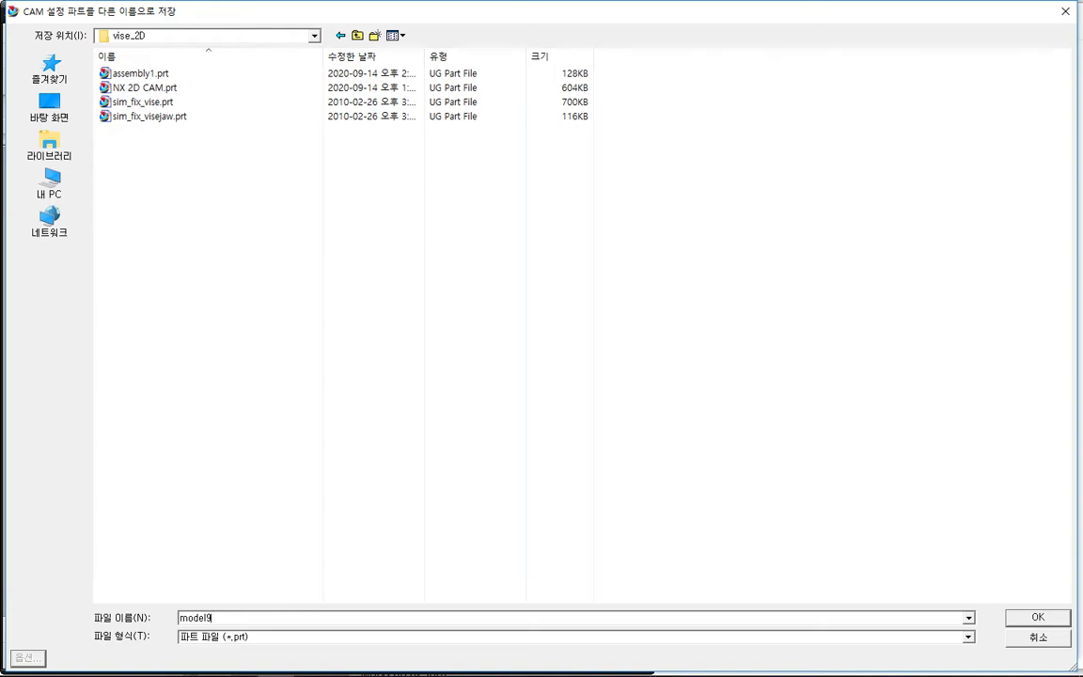
pyautogui.click(1033, 617)
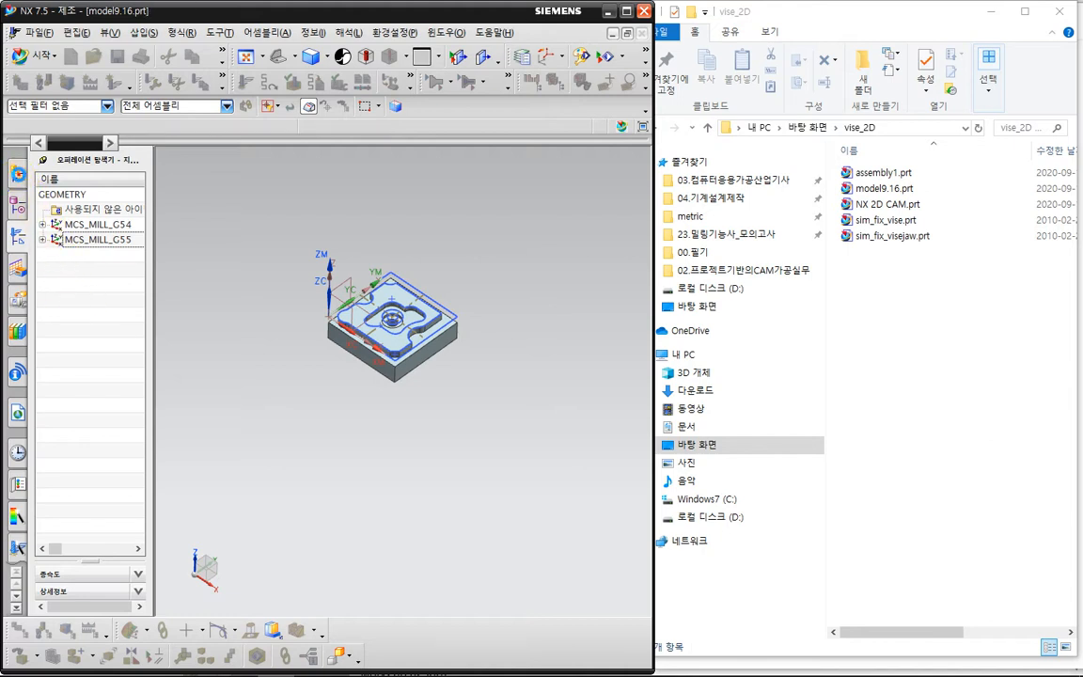
# Display the assembly navigator for the saved part and maximize the CAM window.
pyautogui.click(17, 174)
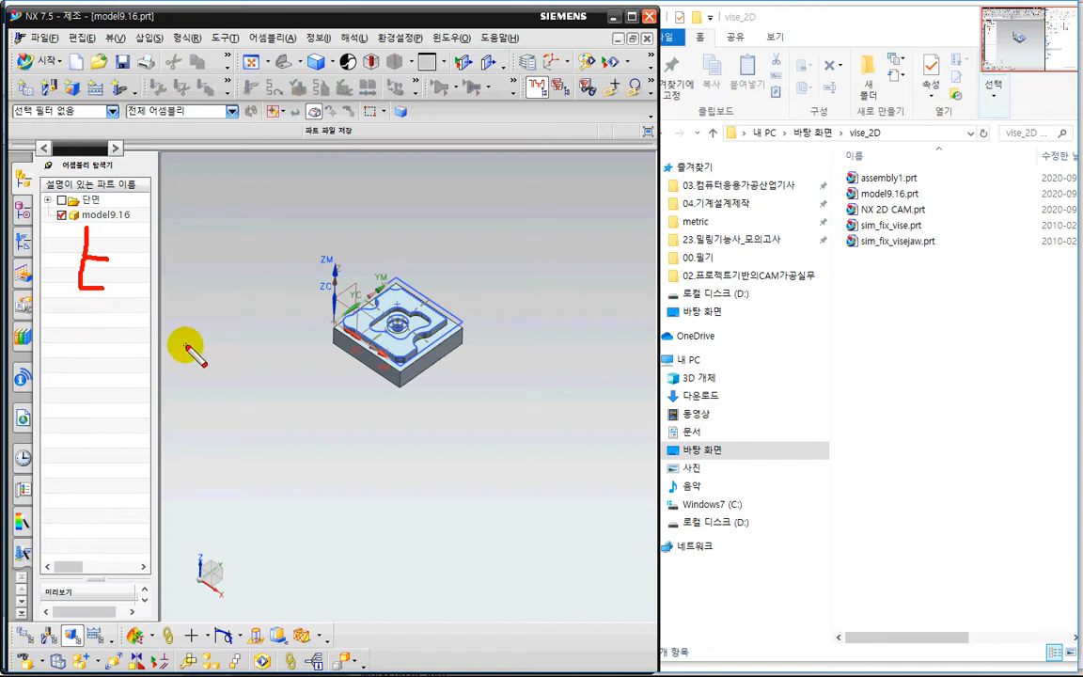
pyautogui.moveTo(376, 375)
pyautogui.mouseDown()
pyautogui.moveTo(343, 363)
pyautogui.moveTo(431, 273)
pyautogui.moveTo(393, 390)
pyautogui.mouseUp()
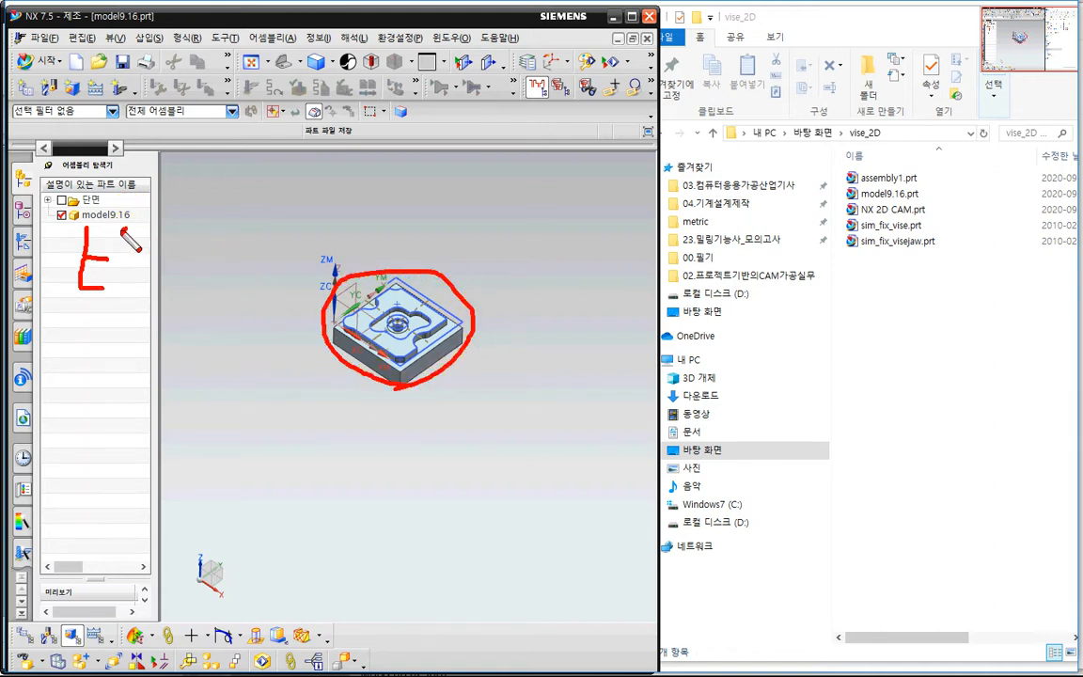
pyautogui.moveTo(124, 207); pyautogui.dragTo(130, 222)
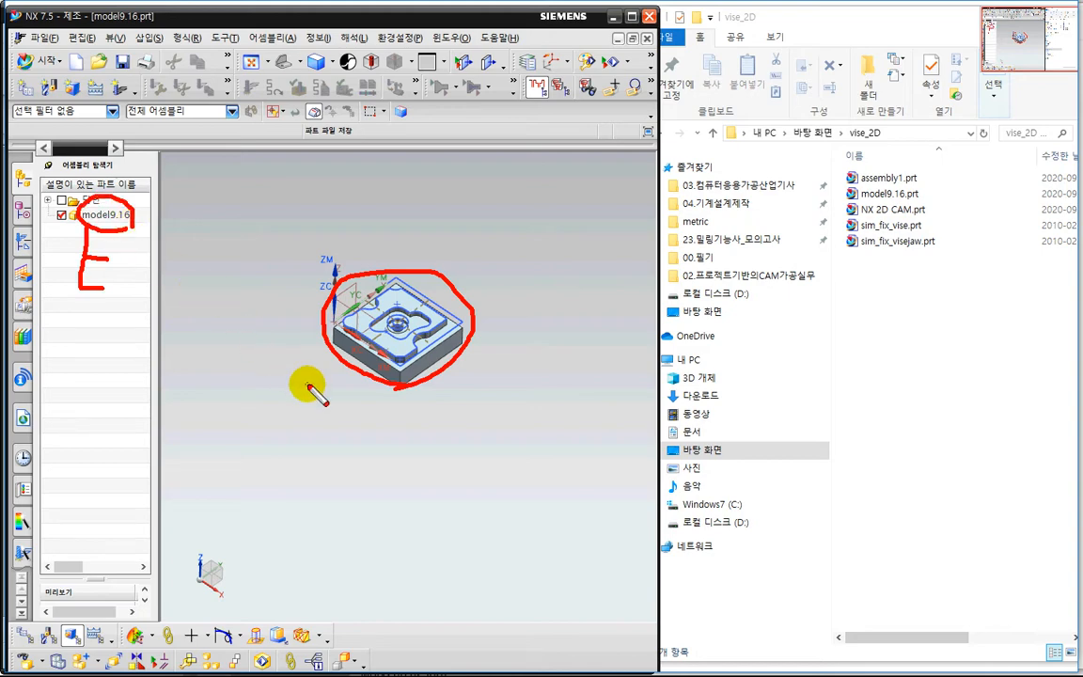
pyautogui.press('Escape')
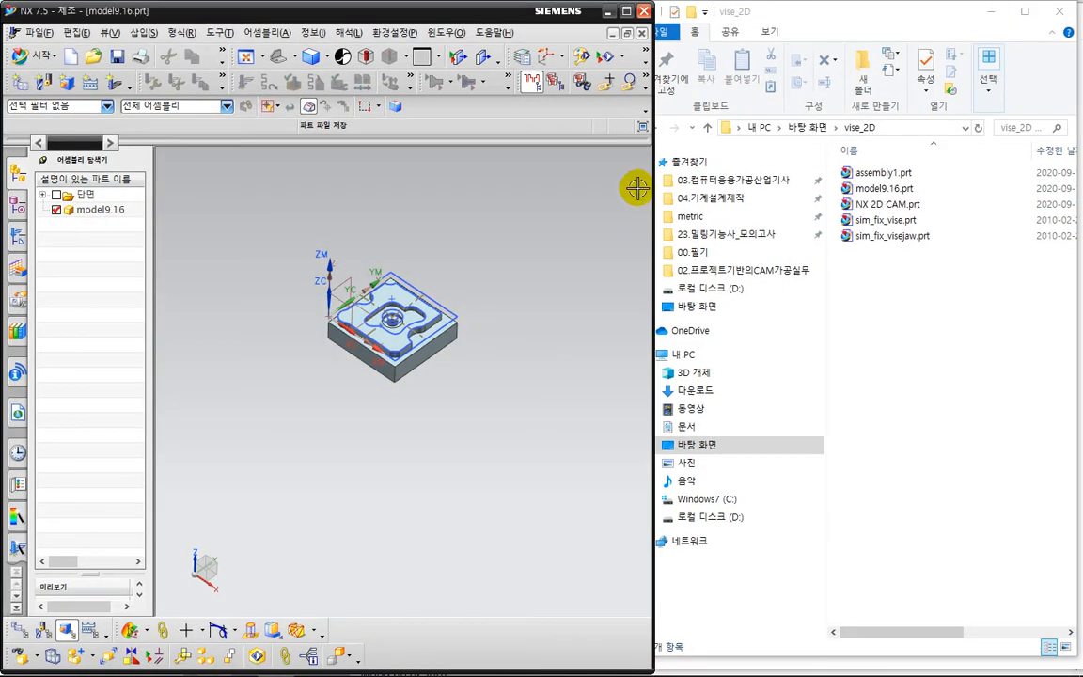
pyautogui.click(626, 12)
pyautogui.scroll(4, 646, 285)
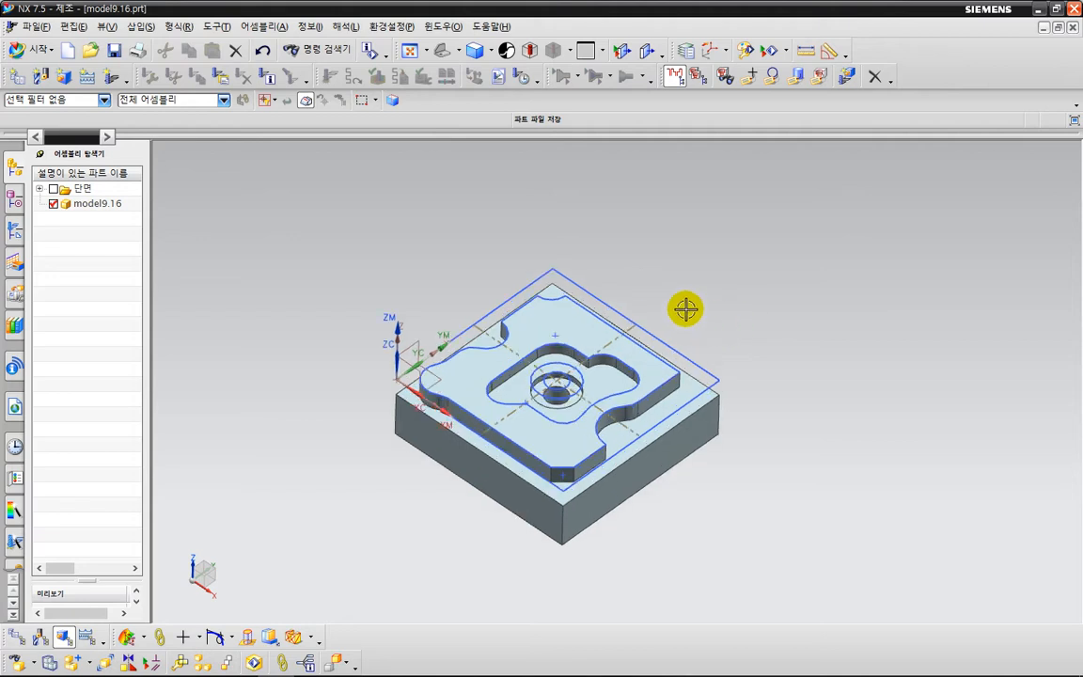
pyautogui.keyDown('shift'); pyautogui.moveTo(685, 309); pyautogui.dragTo(624, 283, button='middle'); pyautogui.keyUp('shift')
pyautogui.click(273, 26)
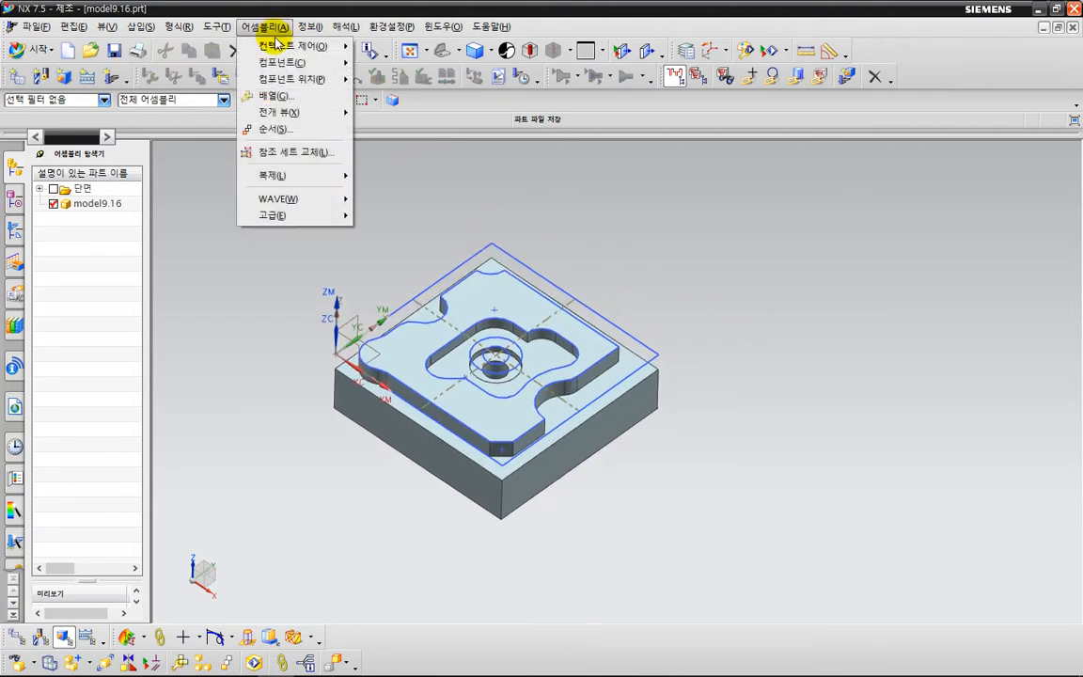
pyautogui.moveTo(276, 66)
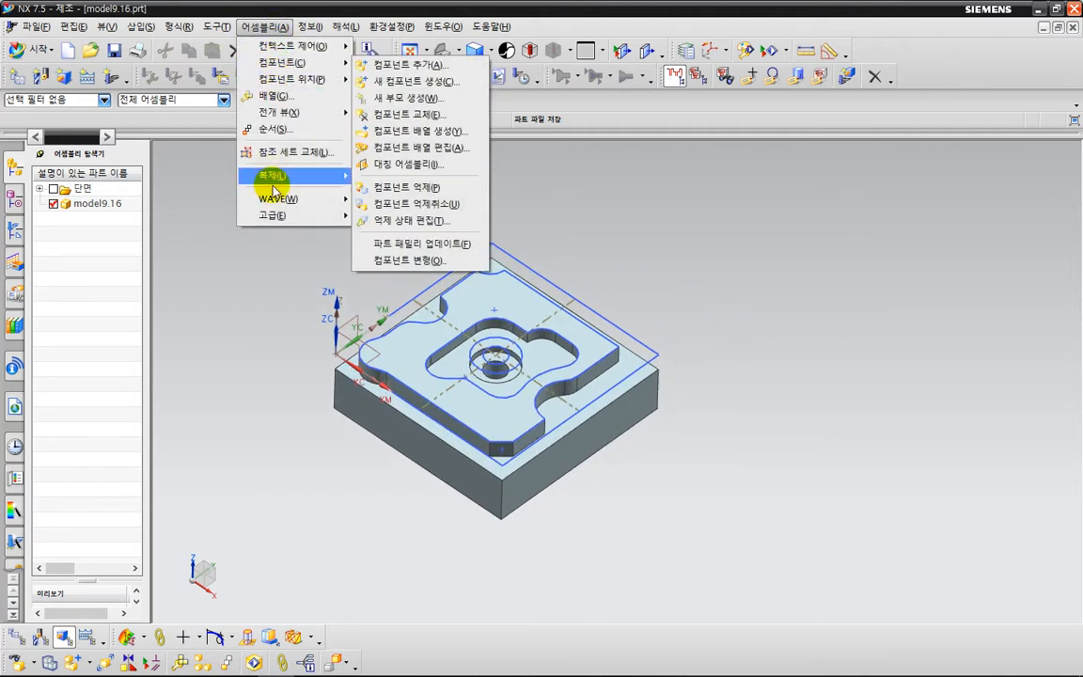
pyautogui.click(267, 326)
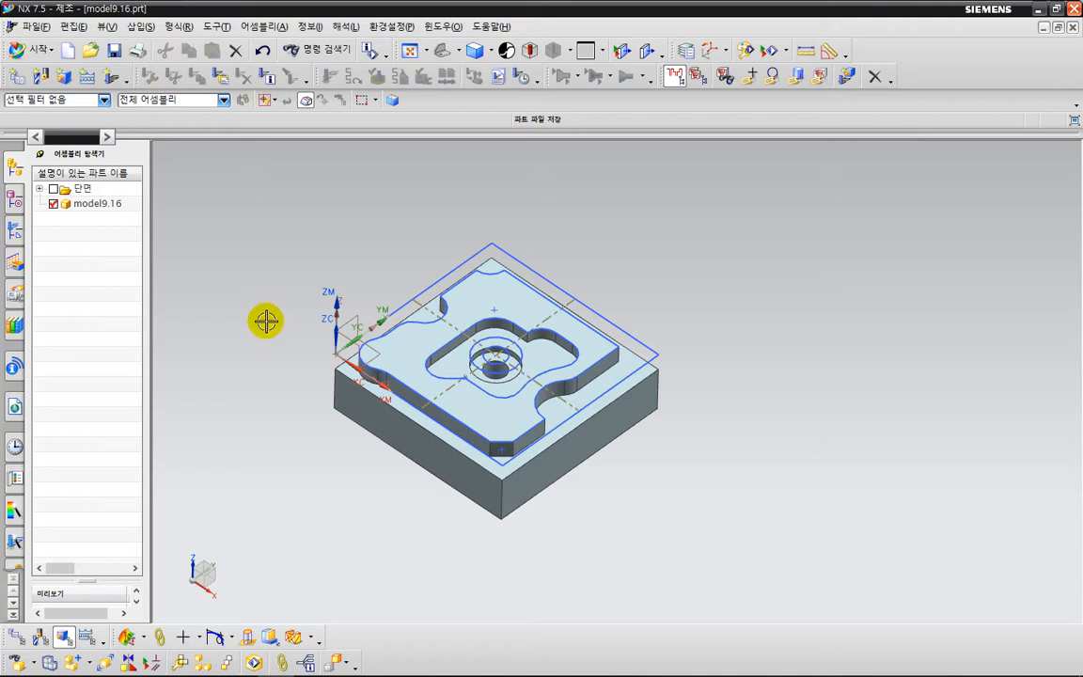
pyautogui.hotkey('ctrl', 'w')
pyautogui.click(143, 148)
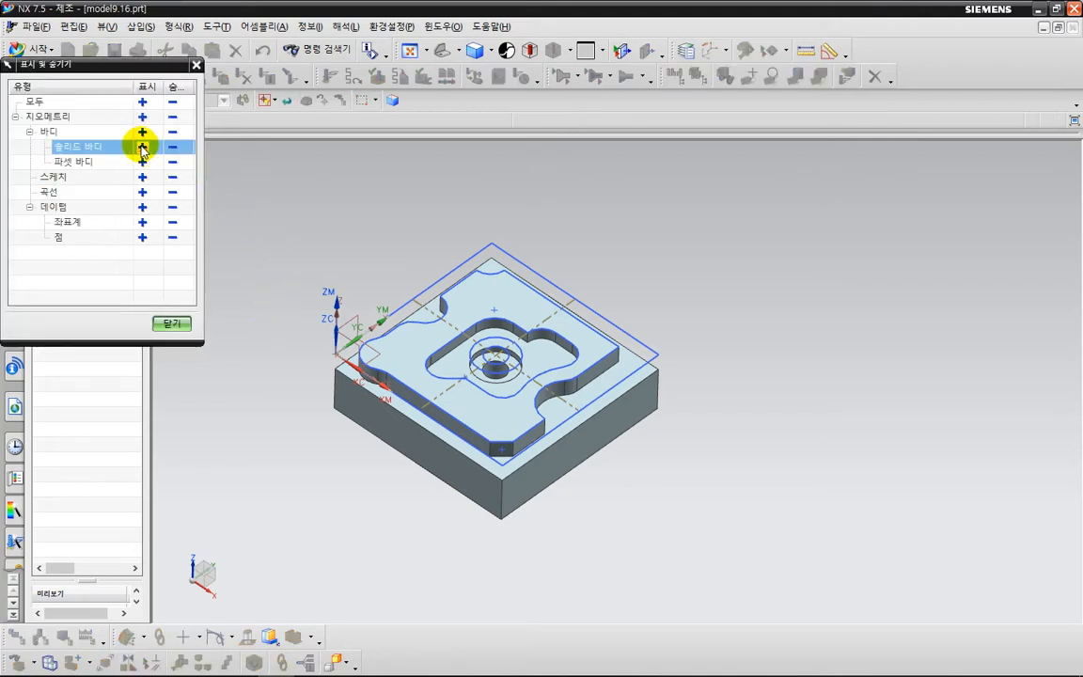
pyautogui.middleClick(236, 164)
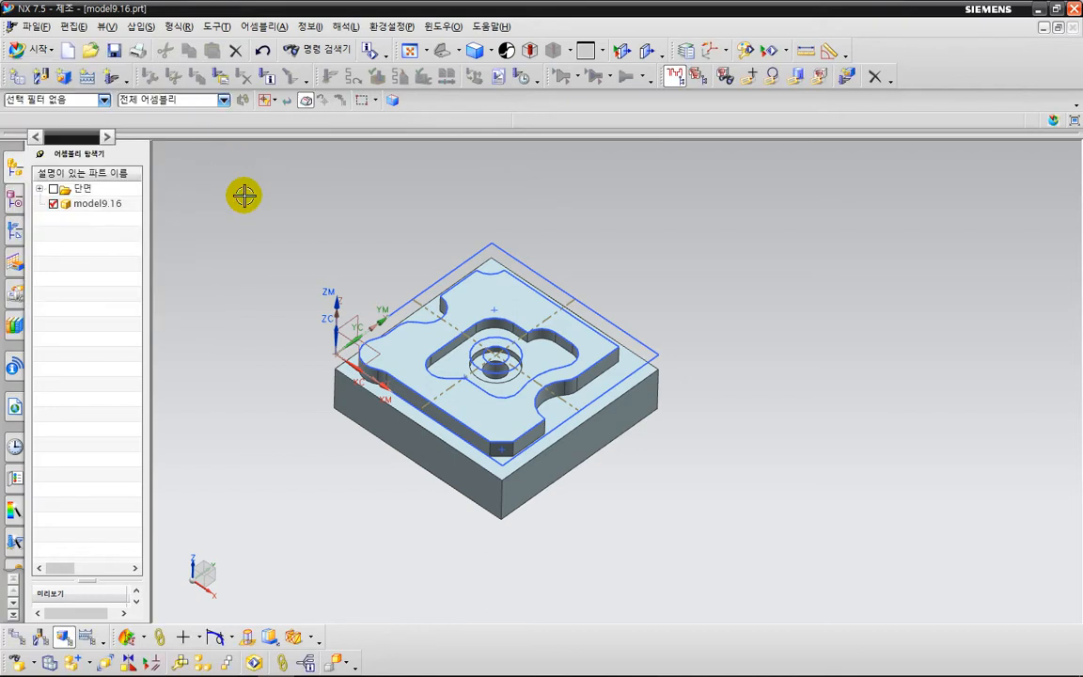
# Expand MCS_MILL_G54 in the operation navigator and inspect the auto-block blank definition of its WORKPIECE.
pyautogui.click(13, 231)
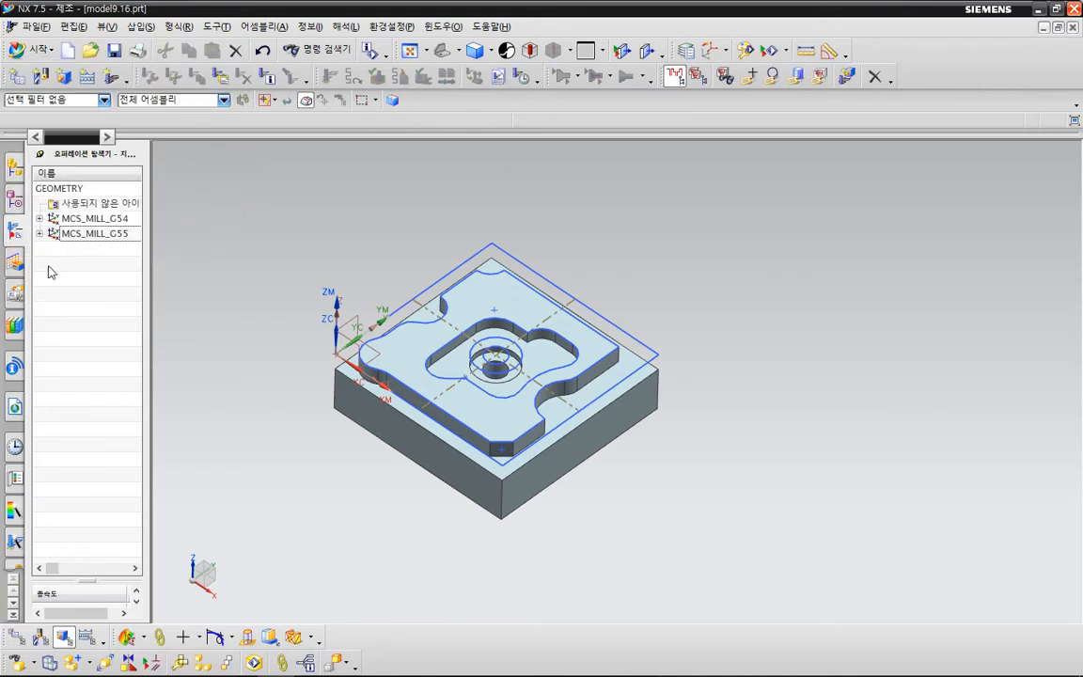
pyautogui.click(39, 218)
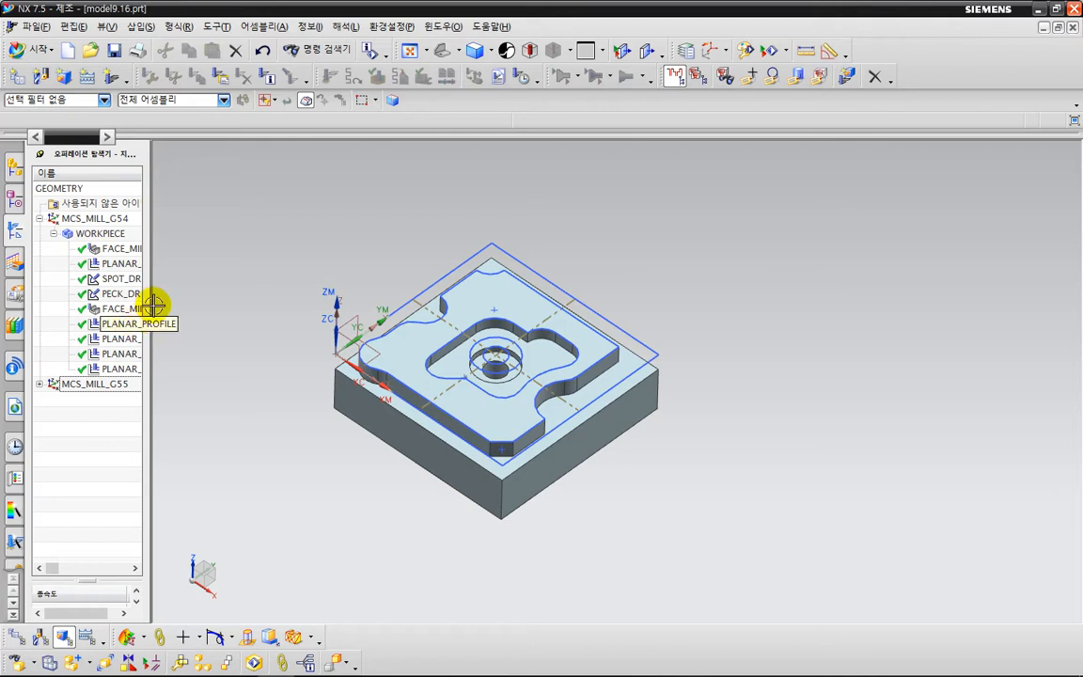
pyautogui.moveTo(149, 281); pyautogui.dragTo(256, 282)
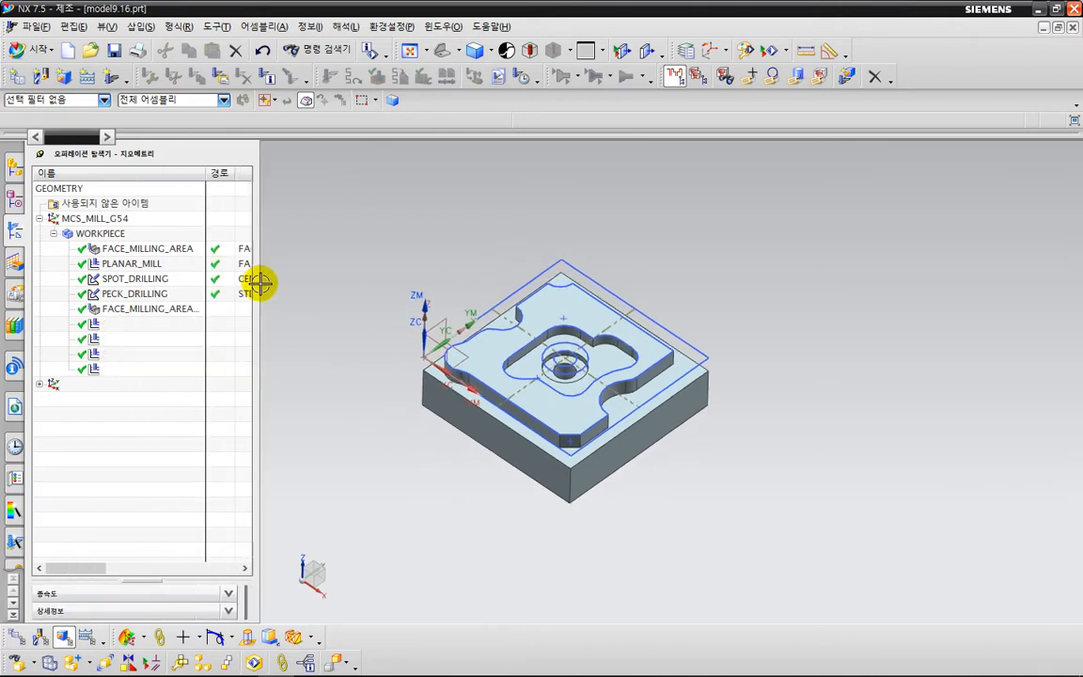
pyautogui.doubleClick(127, 234)
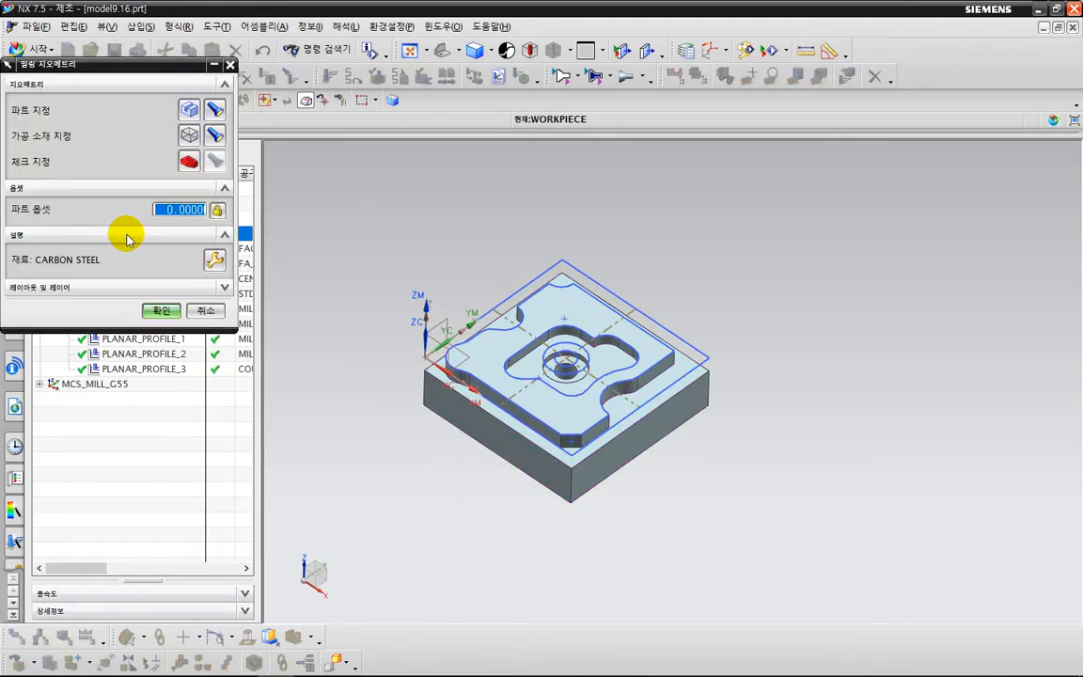
pyautogui.click(189, 136)
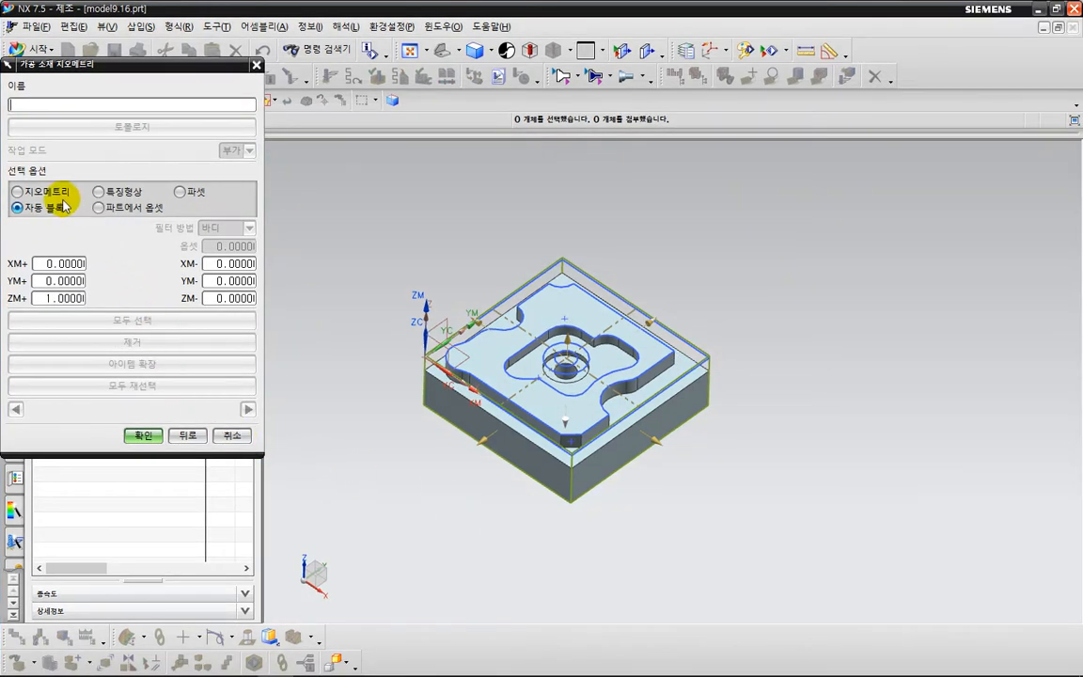
pyautogui.middleClick(58, 197)
pyautogui.middleClick(206, 428)
pyautogui.click(206, 427)
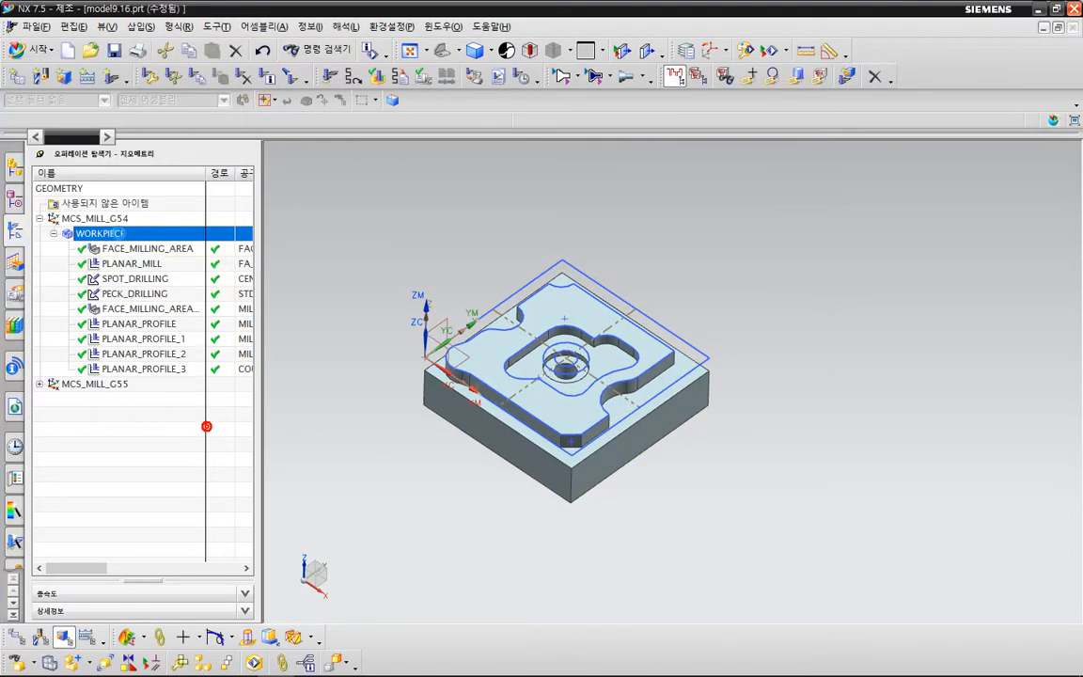
# Switch to the Modeling application and display the part navigator with the model history.
pyautogui.click(37, 50)
pyautogui.click(47, 75)
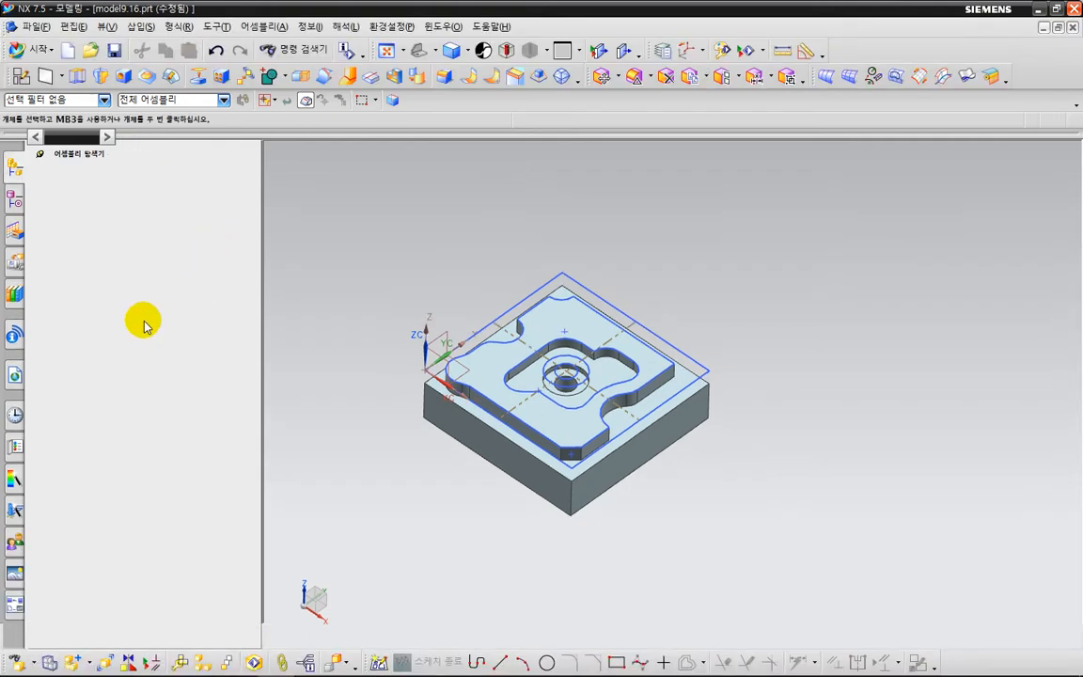
pyautogui.click(15, 168)
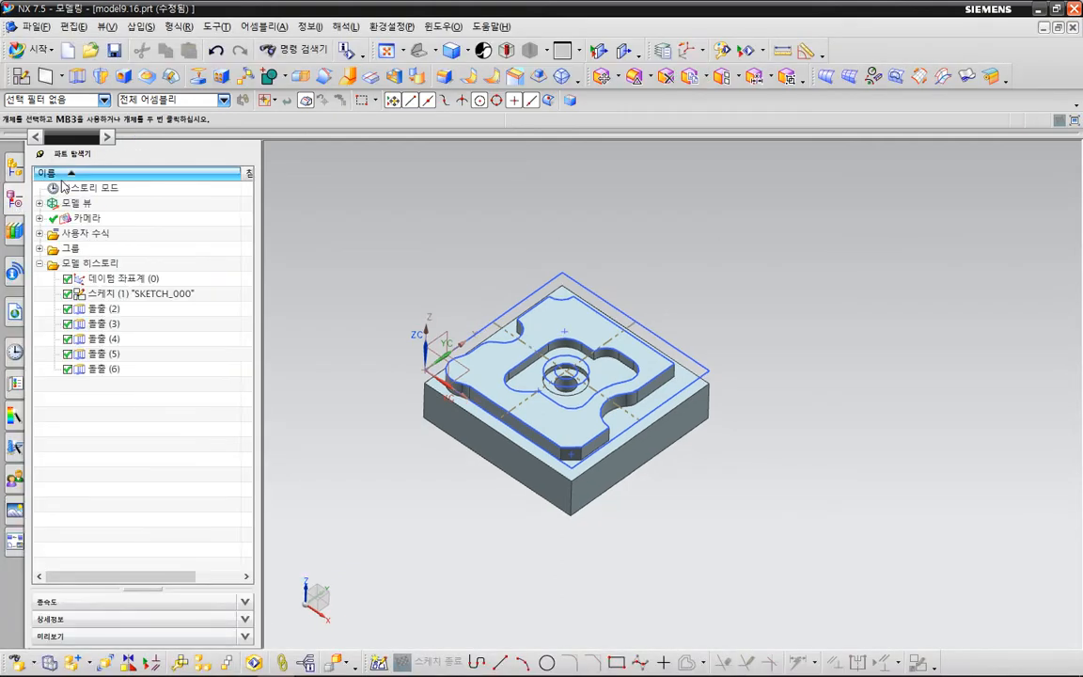
# Start an Extrude and select the four bottom outer edges of the milling part as its section.
pyautogui.click(515, 483)
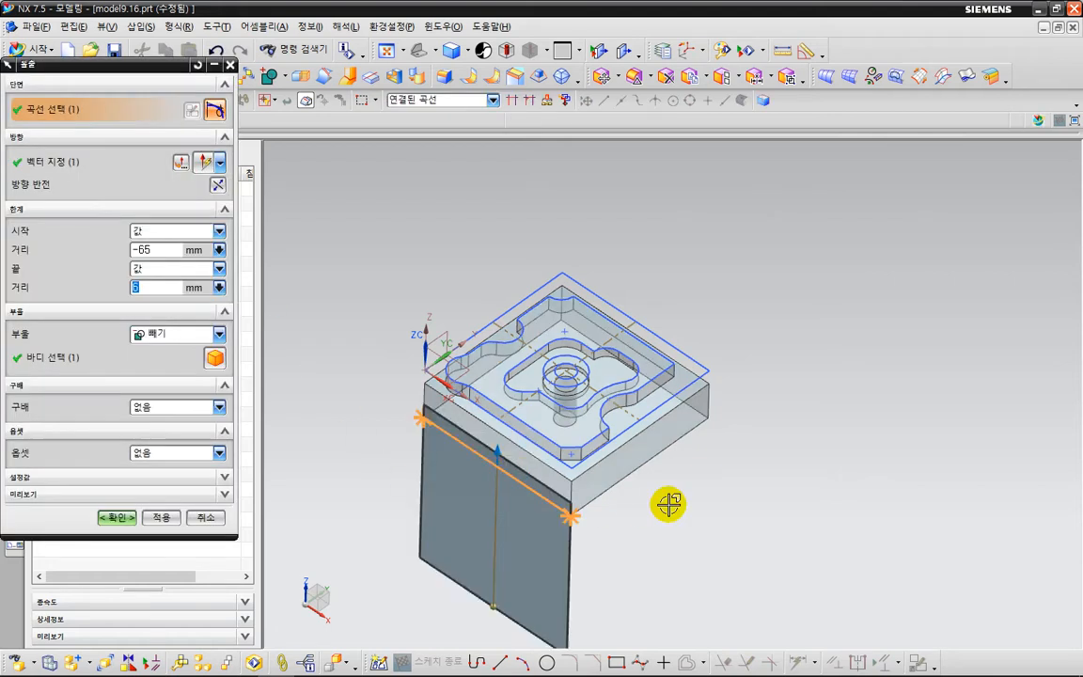
pyautogui.click(675, 440)
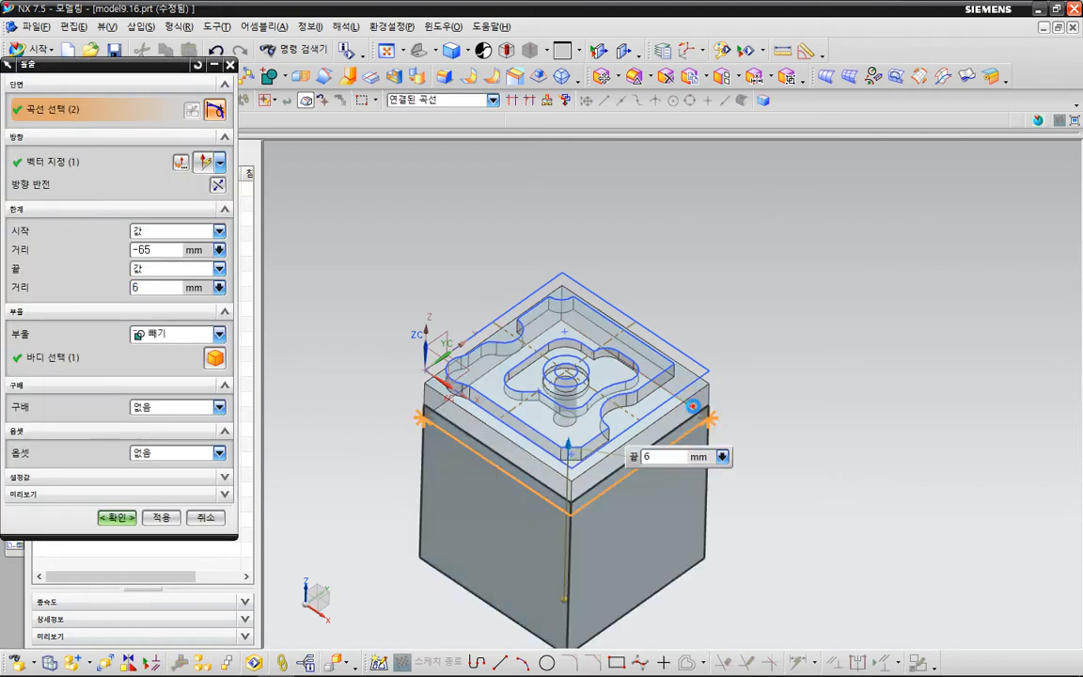
pyautogui.click(486, 378)
pyautogui.moveTo(408, 568); pyautogui.dragTo(435, 525, button='middle')
pyautogui.press('F8')
# Extrude the bottom edges from 0 to 23 mm with the Boolean set to None, forming a separate stock block.
pyautogui.moveTo(169, 249); pyautogui.dragTo(89, 252)
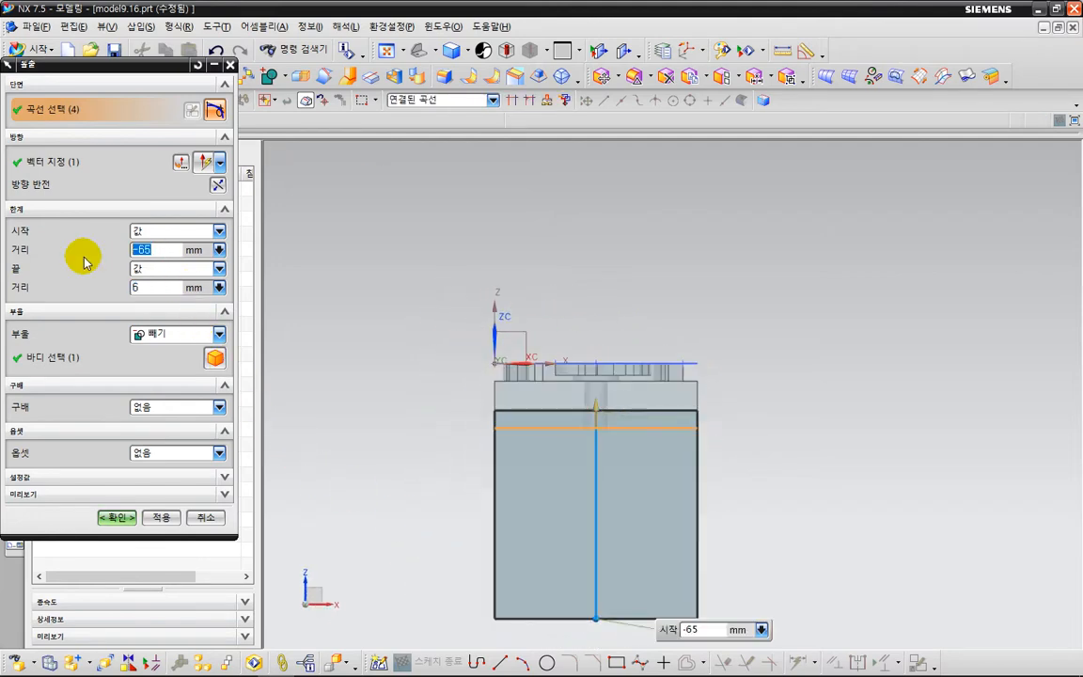
pyautogui.write('0')
pyautogui.press('Tab')
pyautogui.press('Tab')
pyautogui.write('25')
pyautogui.press('Return')
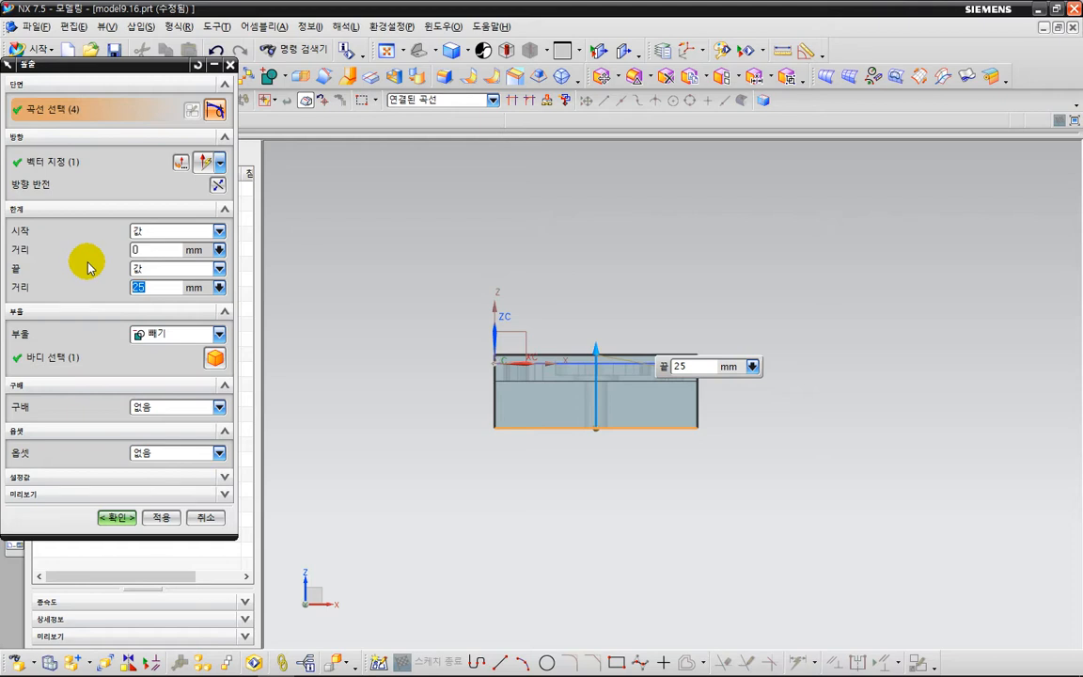
pyautogui.press('Return')
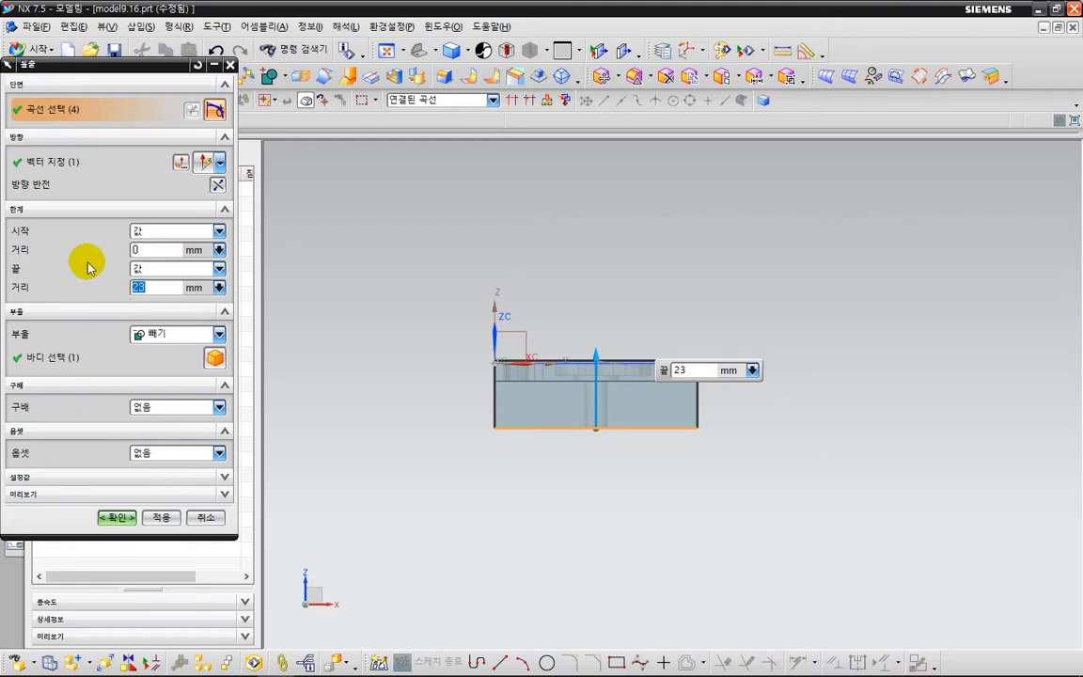
pyautogui.scroll(3, 576, 428)
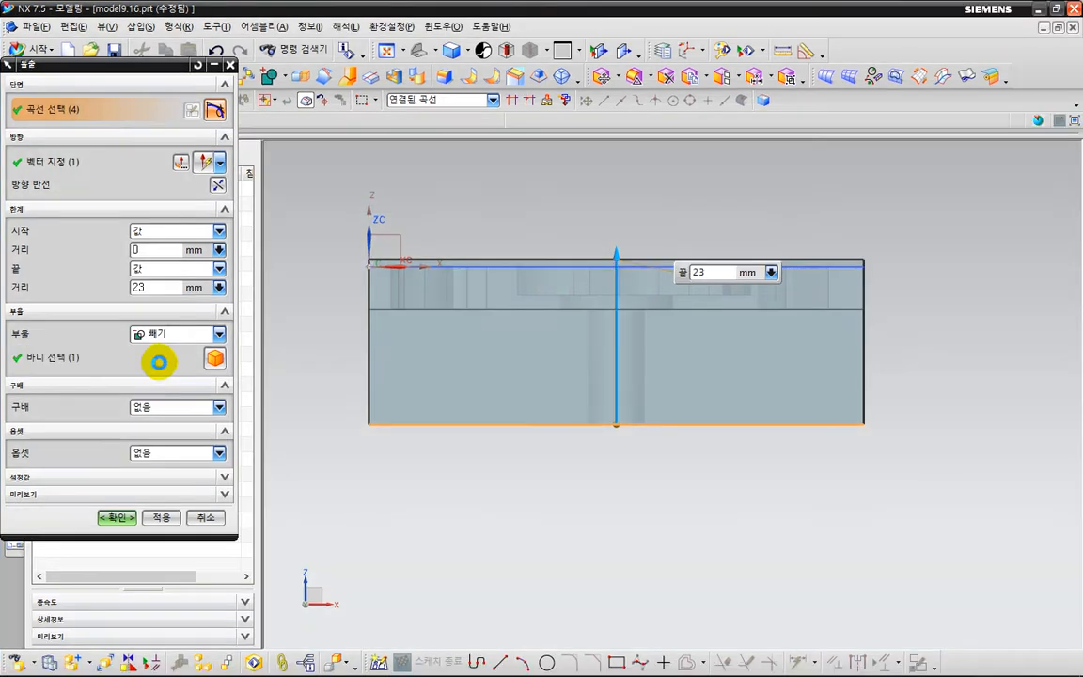
pyautogui.click(166, 336)
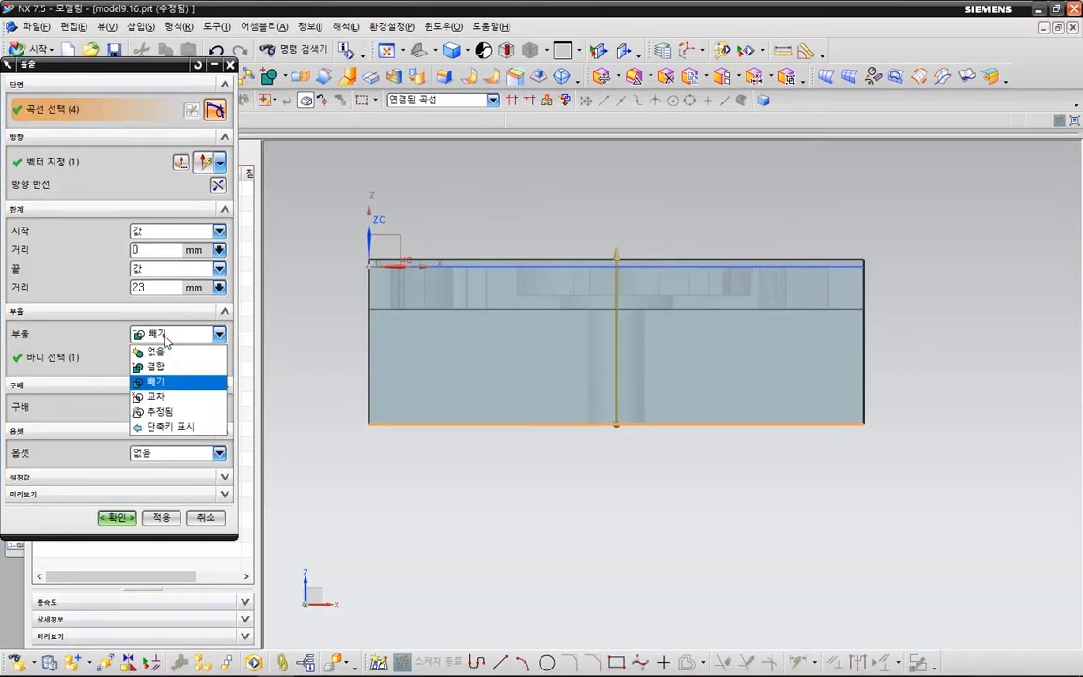
pyautogui.click(155, 352)
pyautogui.click(123, 489)
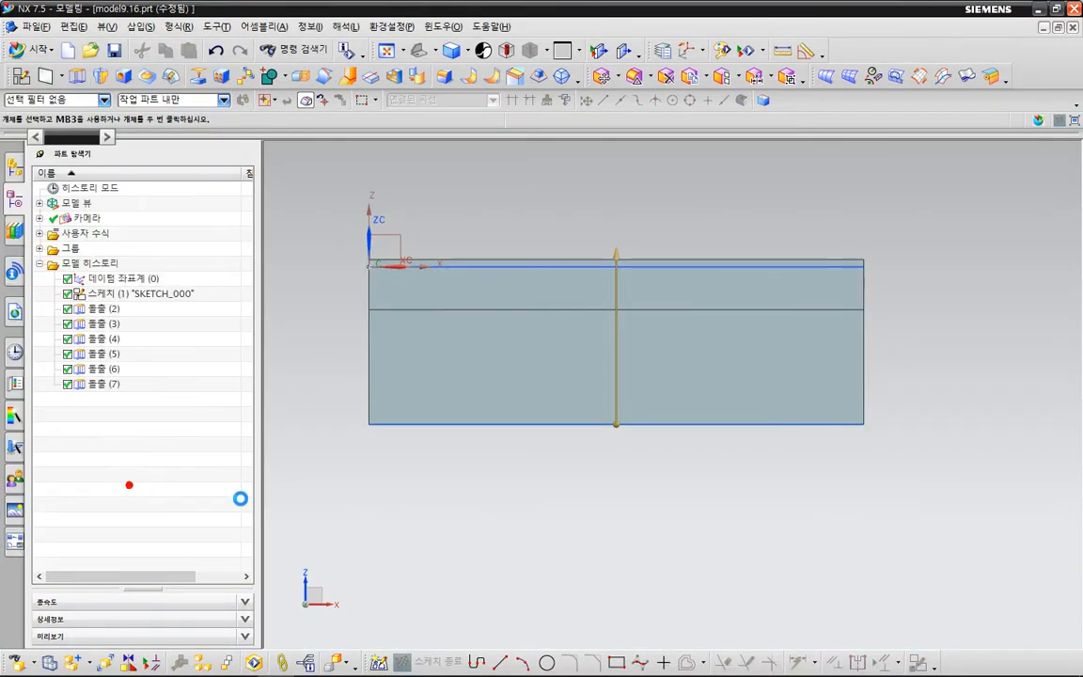
# Make the extruded stock block translucent, with its translucency slider around the middle of the range.
pyautogui.moveTo(544, 525); pyautogui.dragTo(516, 556, button='middle')
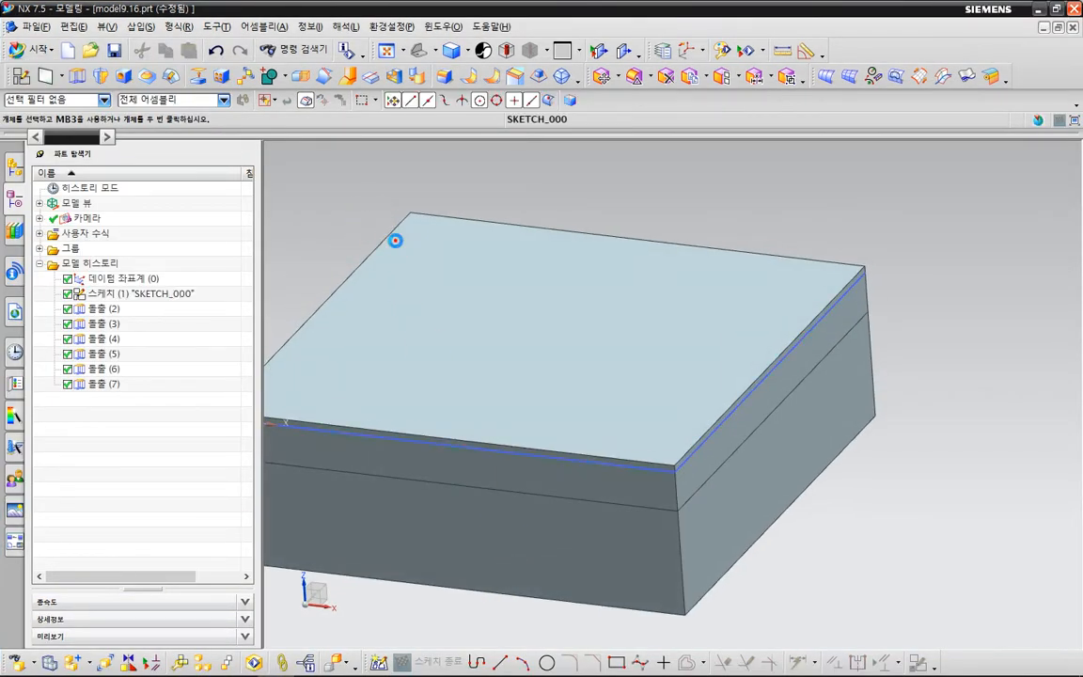
pyautogui.click(495, 218)
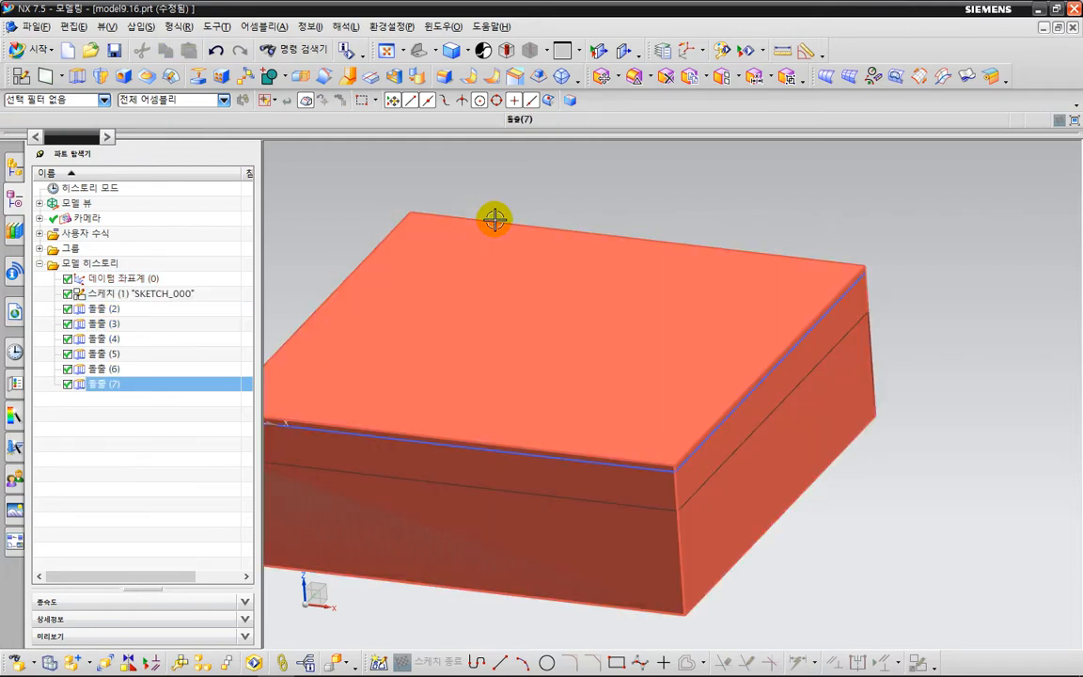
pyautogui.click(495, 218)
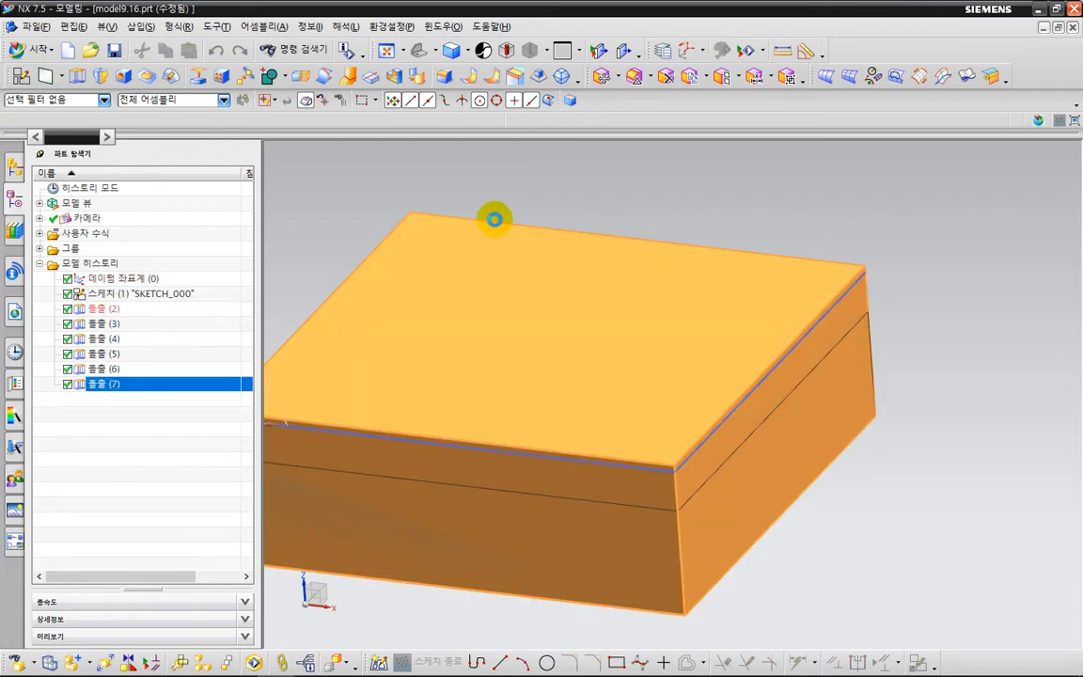
pyautogui.hotkey('ctrl', 'j')
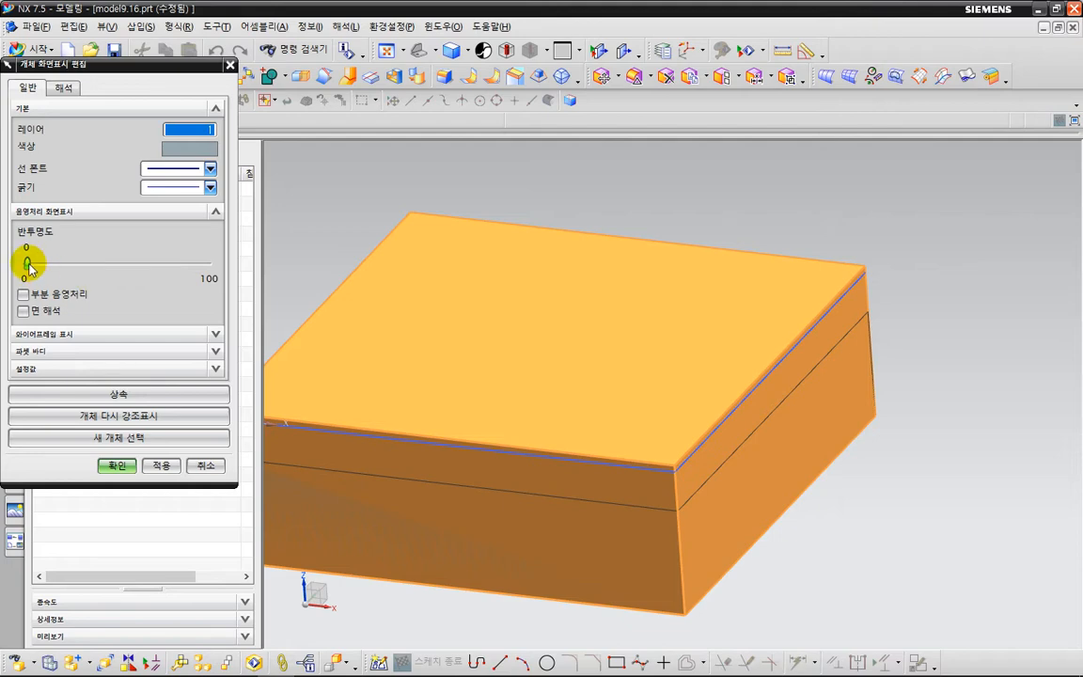
pyautogui.moveTo(27, 263); pyautogui.dragTo(132, 264)
pyautogui.click(117, 466)
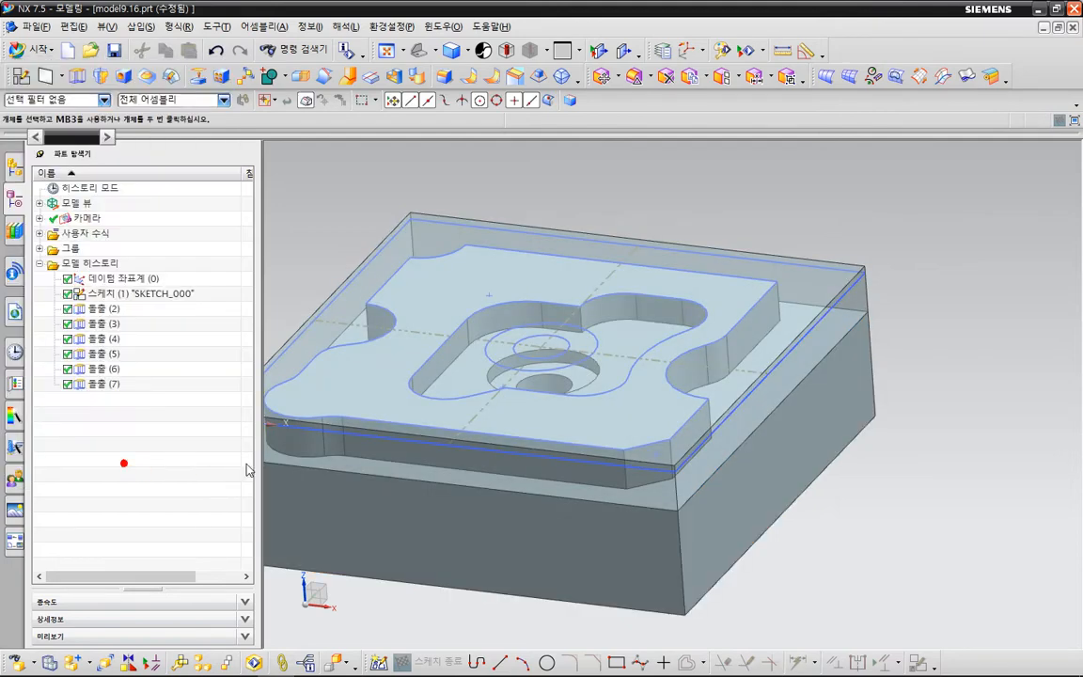
pyautogui.moveTo(477, 339); pyautogui.dragTo(557, 320, button='middle')
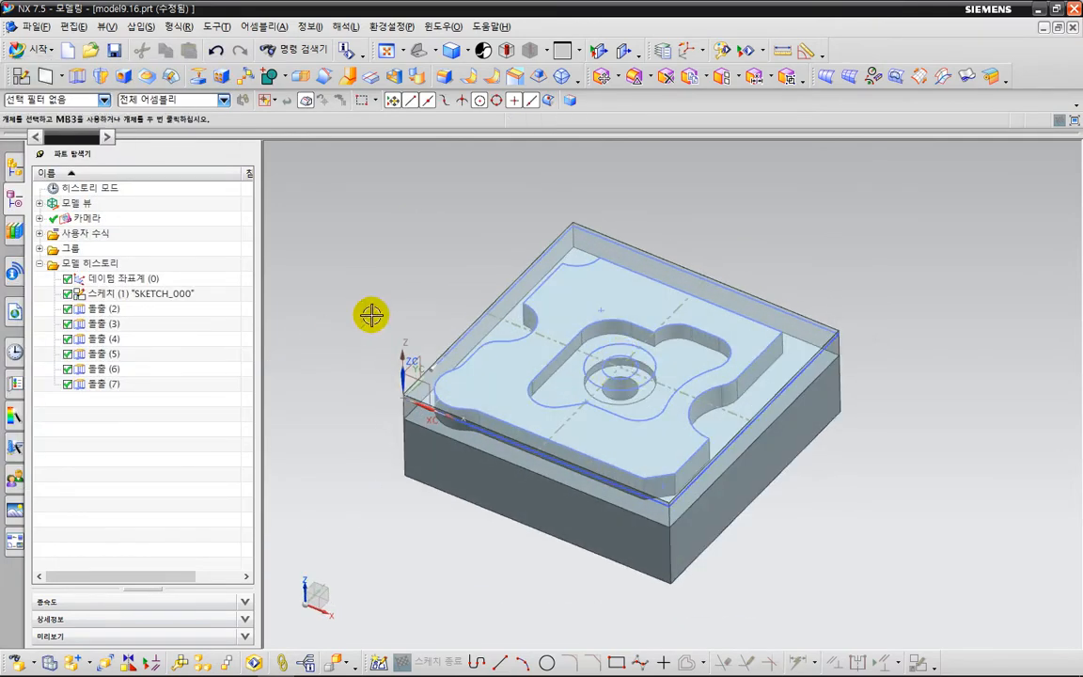
# Switch to the Manufacturing application and delete the MCS_MILL_G55 coordinate system from the geometry view.
pyautogui.click(36, 50)
pyautogui.click(49, 136)
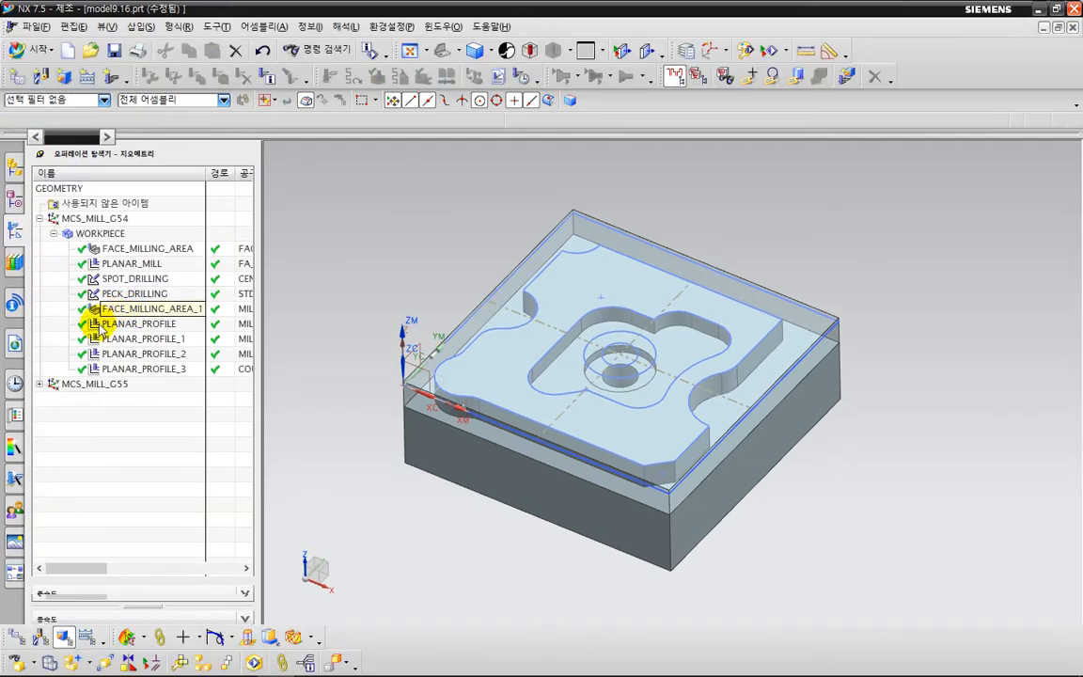
pyautogui.click(86, 384)
pyautogui.rightClick(87, 384)
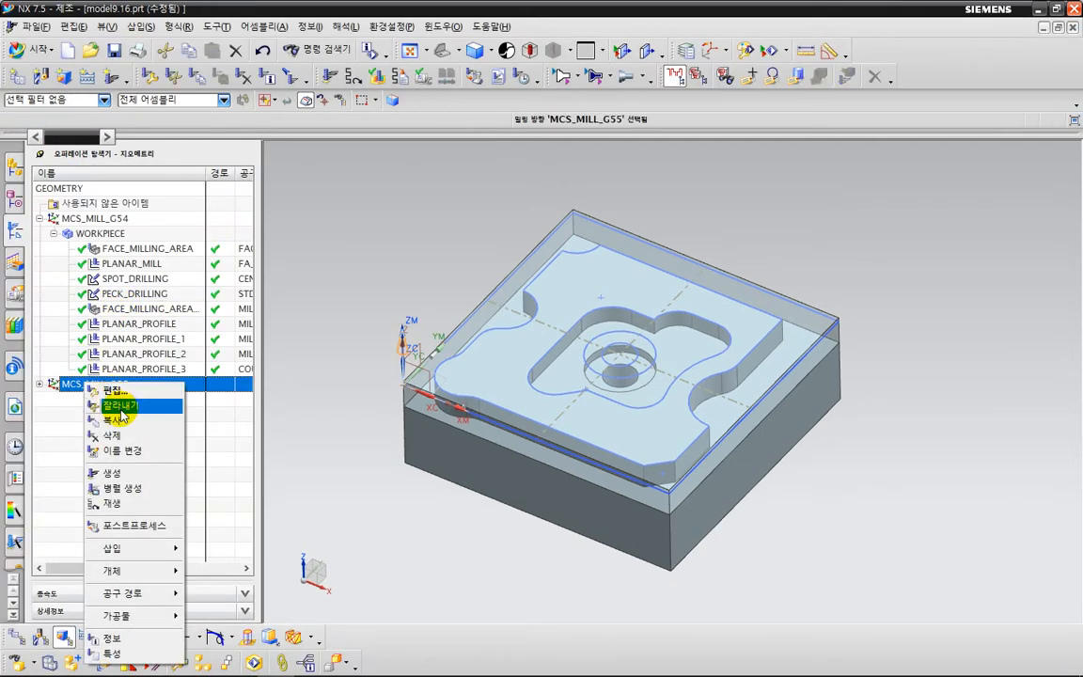
pyautogui.click(113, 433)
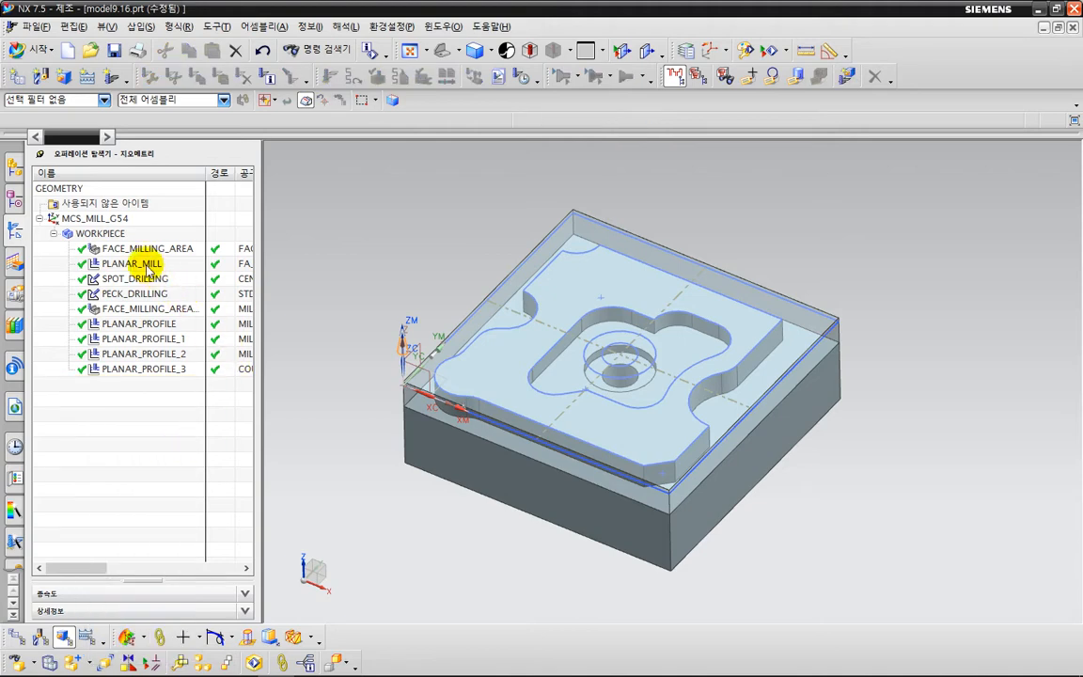
# Redefine the blank of WORKPIECE by geometry, selecting the translucent stock block body instead of the auto block.
pyautogui.click(127, 236)
pyautogui.doubleClick(127, 236)
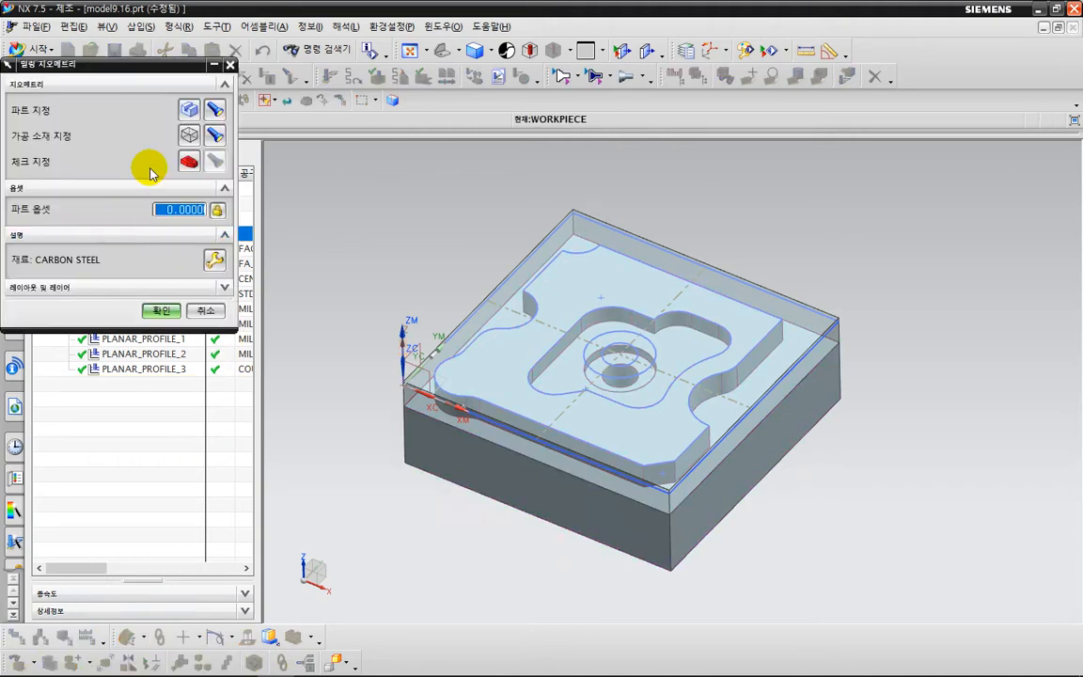
pyautogui.click(167, 115)
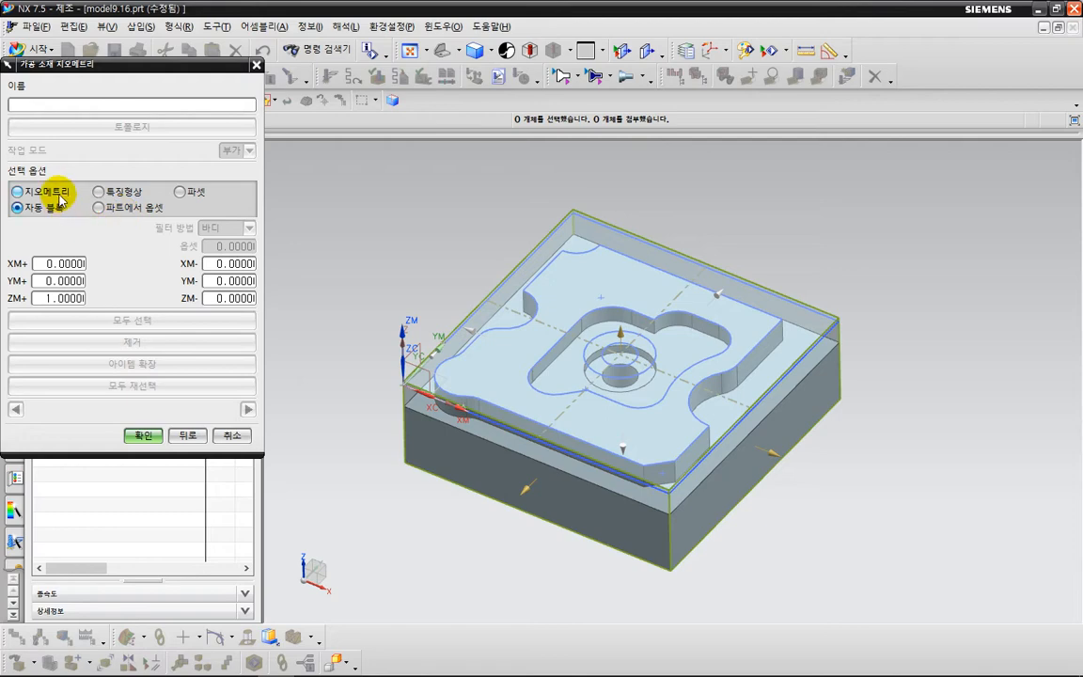
pyautogui.click(59, 191)
pyautogui.click(562, 231)
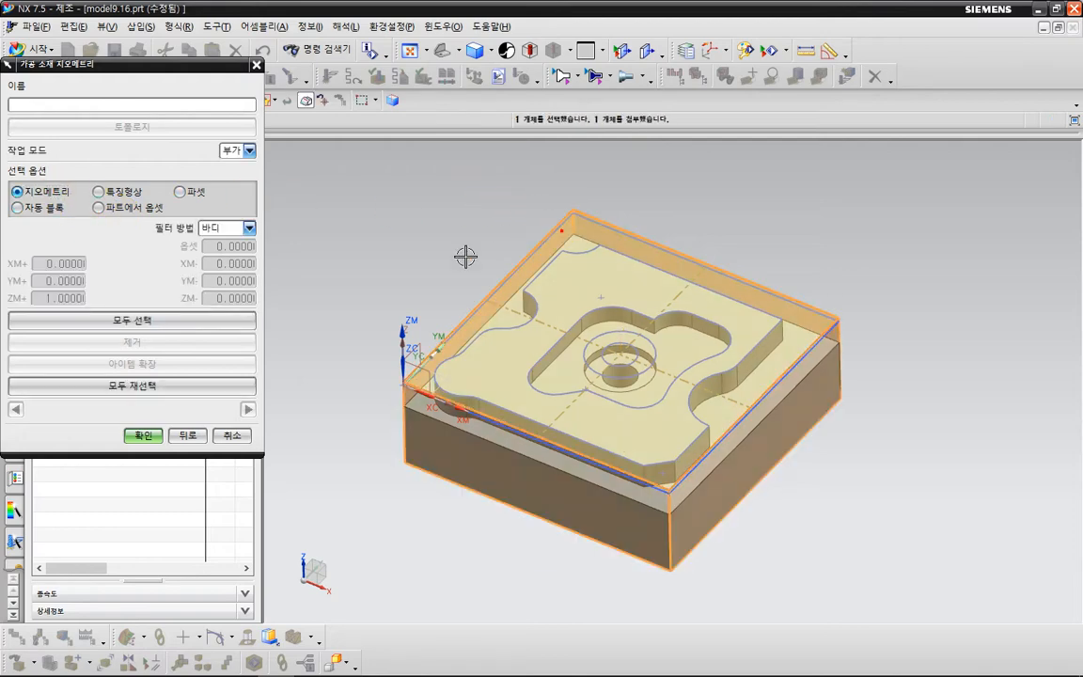
pyautogui.click(153, 439)
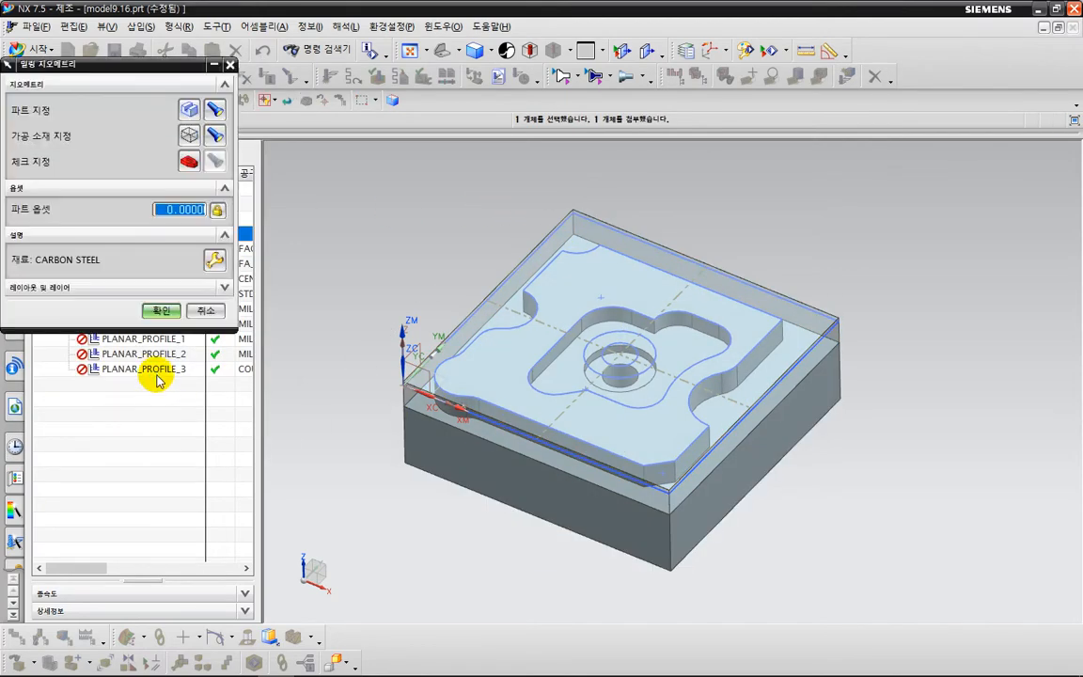
pyautogui.click(160, 312)
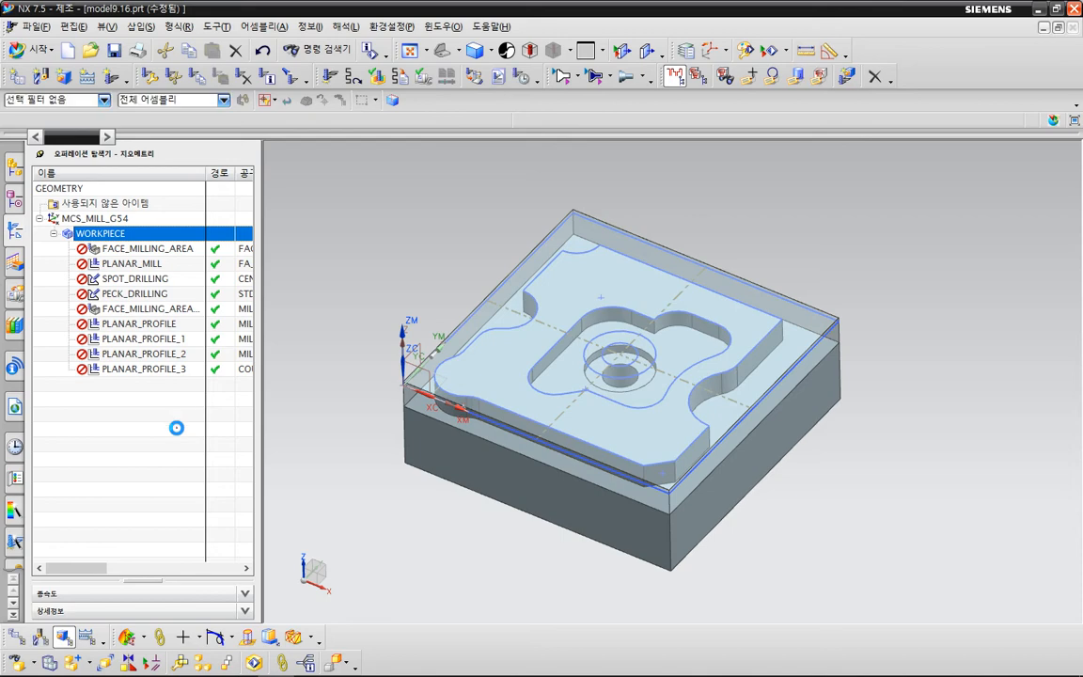
# Regenerate the tool paths of all operations under WORKPIECE without pausing after each path, and clear the selection.
pyautogui.rightClick(138, 238)
pyautogui.click(193, 325)
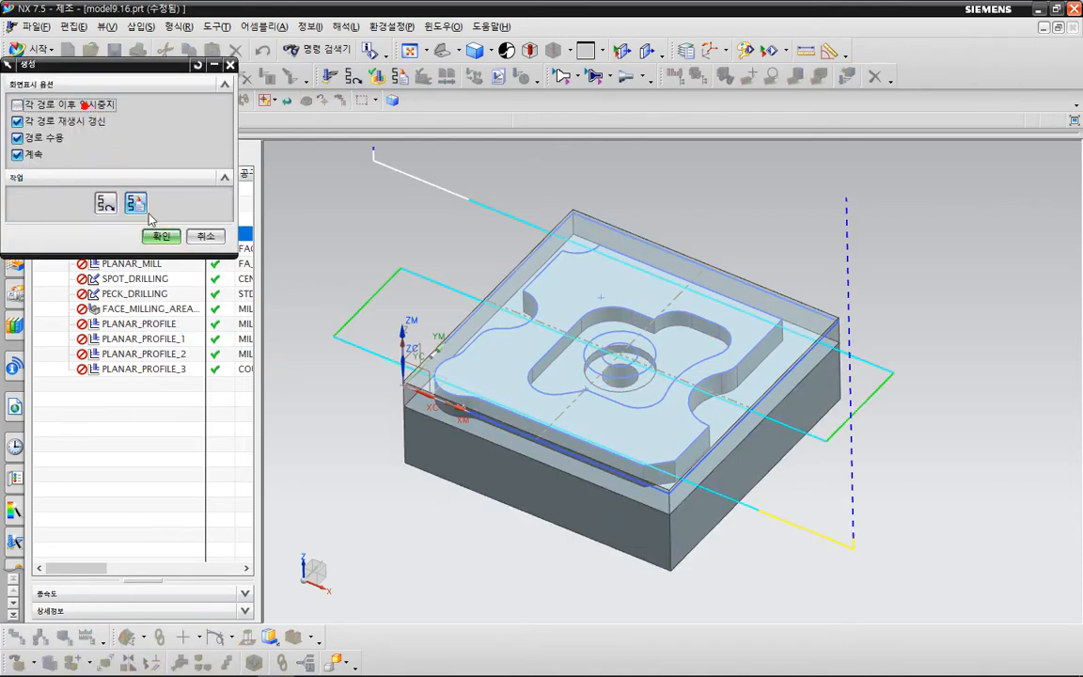
pyautogui.click(160, 236)
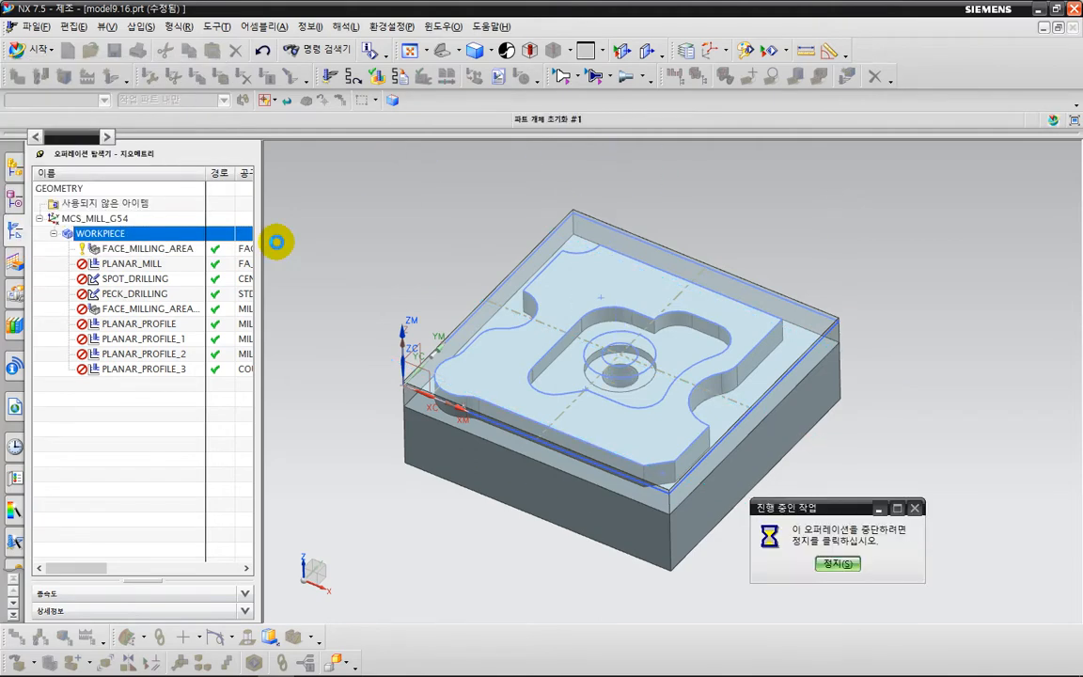
pyautogui.click(458, 415)
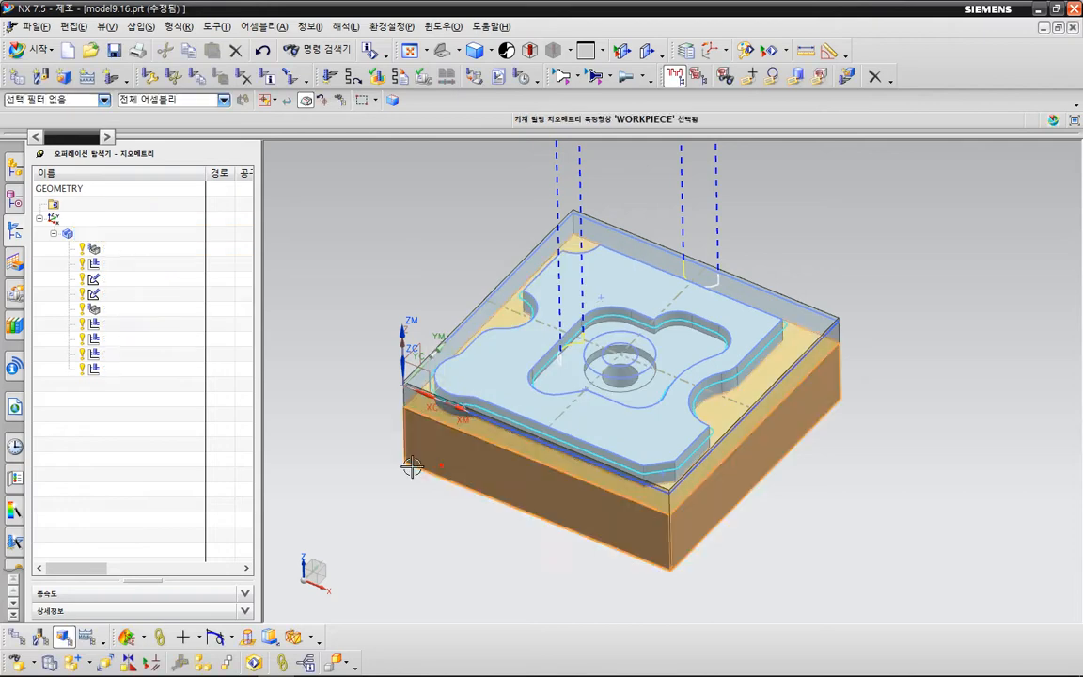
pyautogui.press('Escape')
pyautogui.scroll(-2, 363, 365)
pyautogui.keyDown('shift'); pyautogui.moveTo(409, 333); pyautogui.dragTo(476, 346, button='middle'); pyautogui.keyUp('shift')
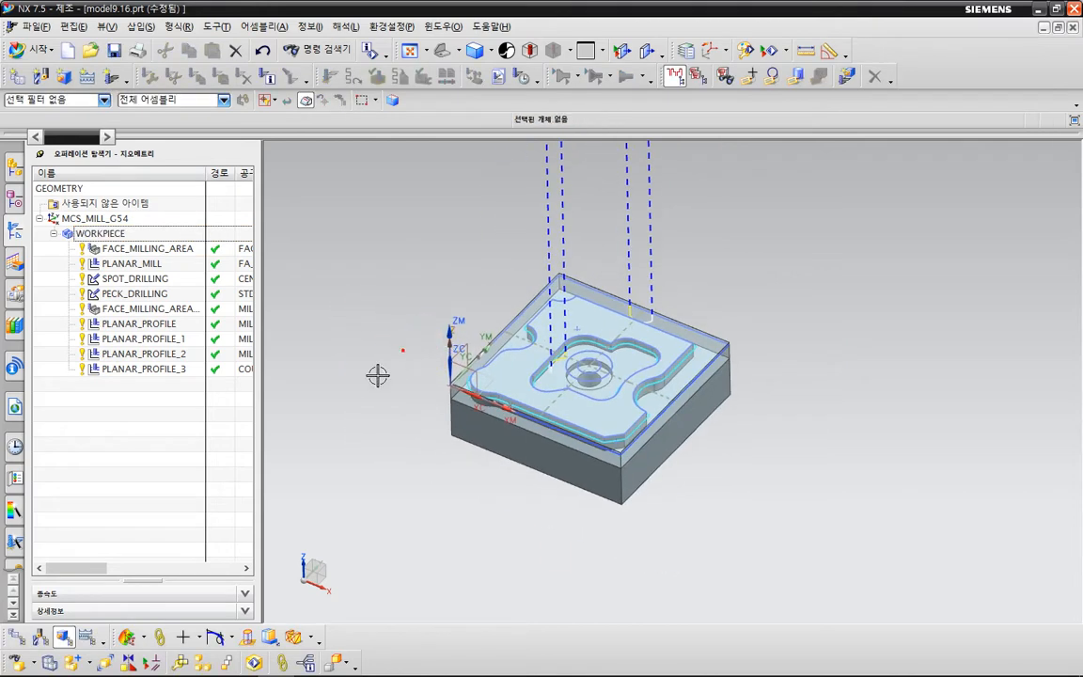
# Add sim_fix_vise.prt from the vise_2D folder as an assembly component, placing its origin at a free point behind the stock block.
pyautogui.click(38, 218)
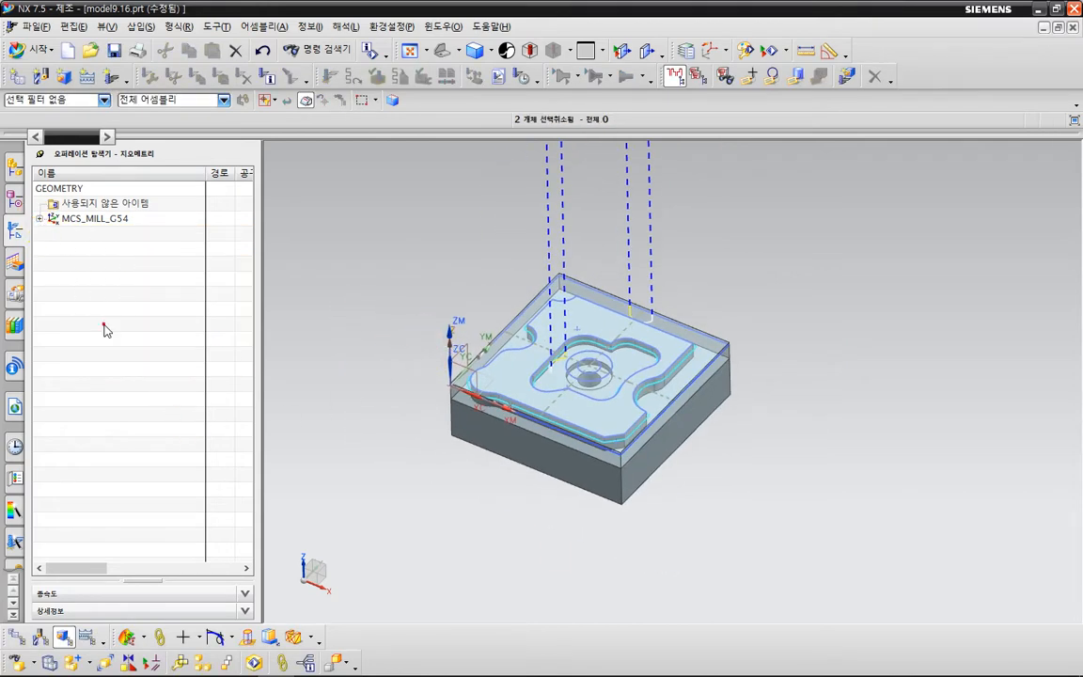
pyautogui.click(14, 167)
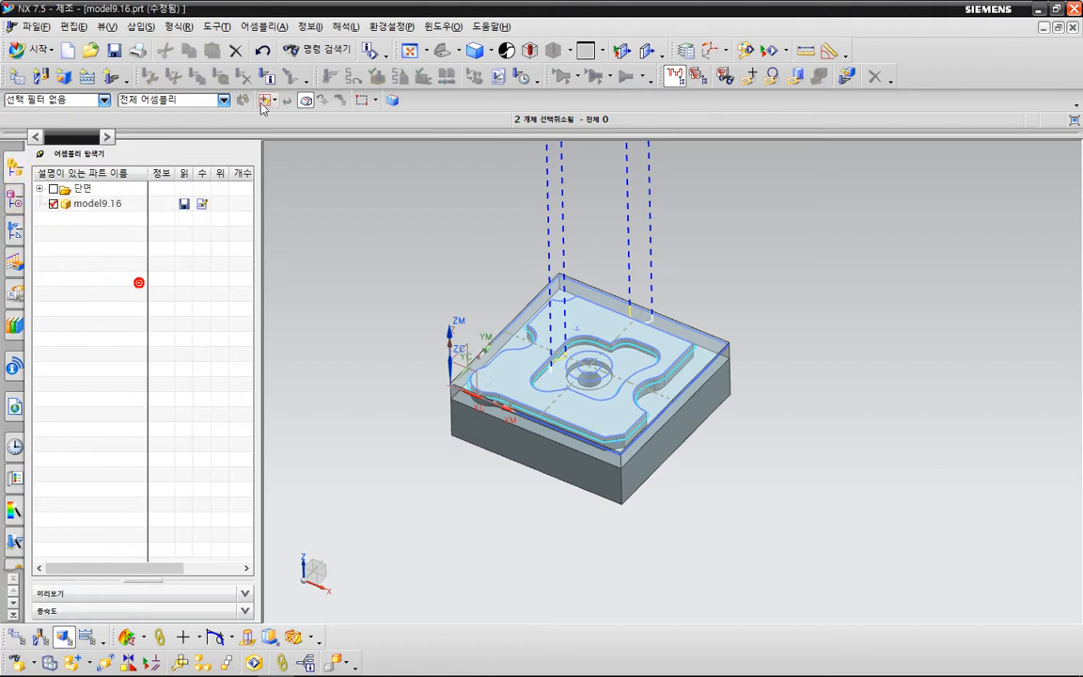
pyautogui.click(266, 26)
pyautogui.click(292, 62)
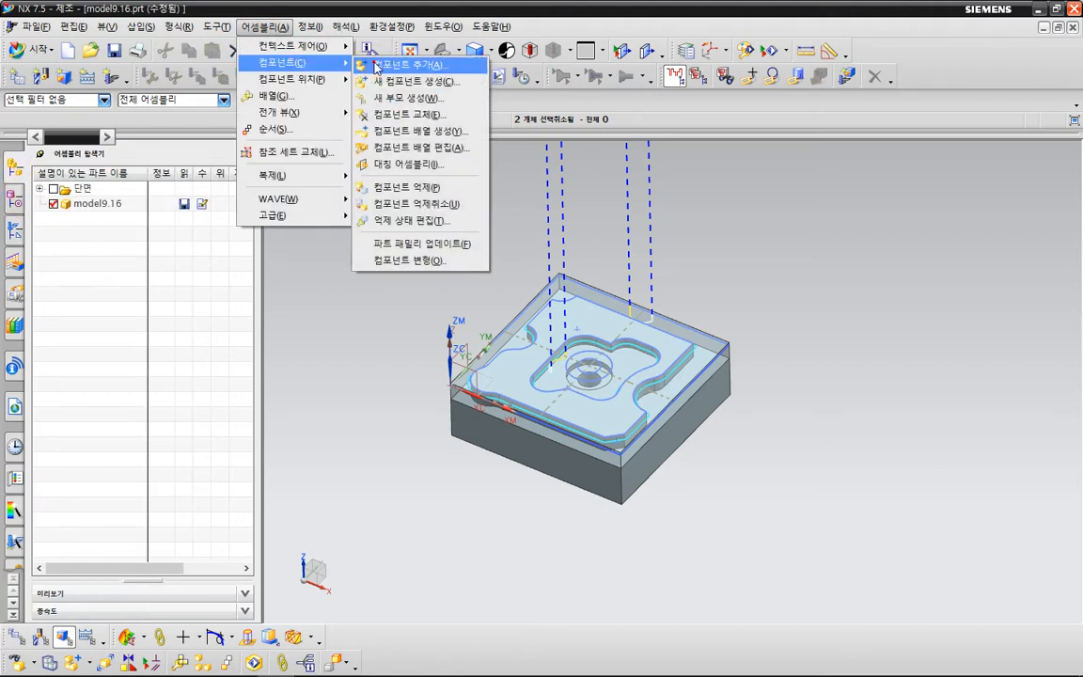
pyautogui.click(376, 65)
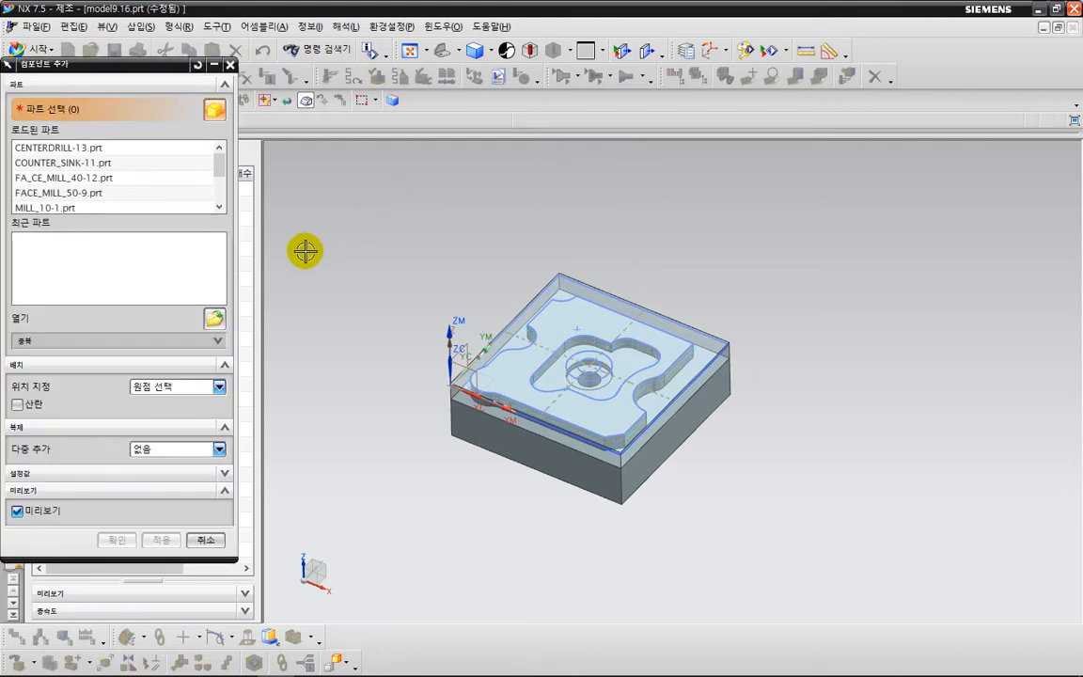
pyautogui.click(217, 320)
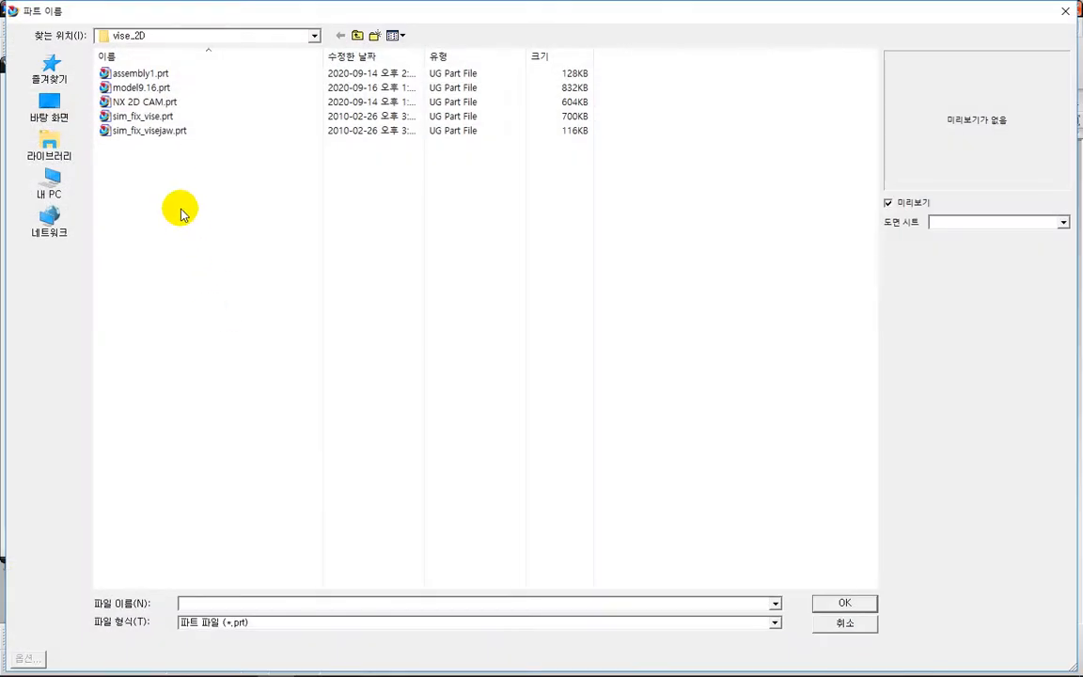
pyautogui.click(160, 115)
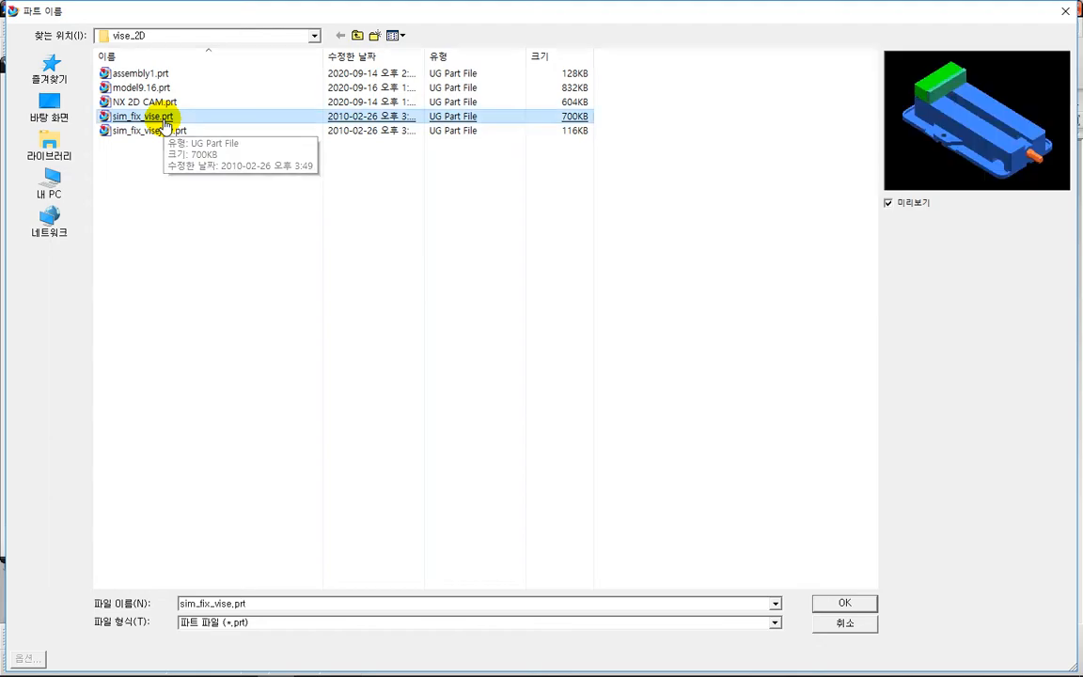
pyautogui.doubleClick(164, 120)
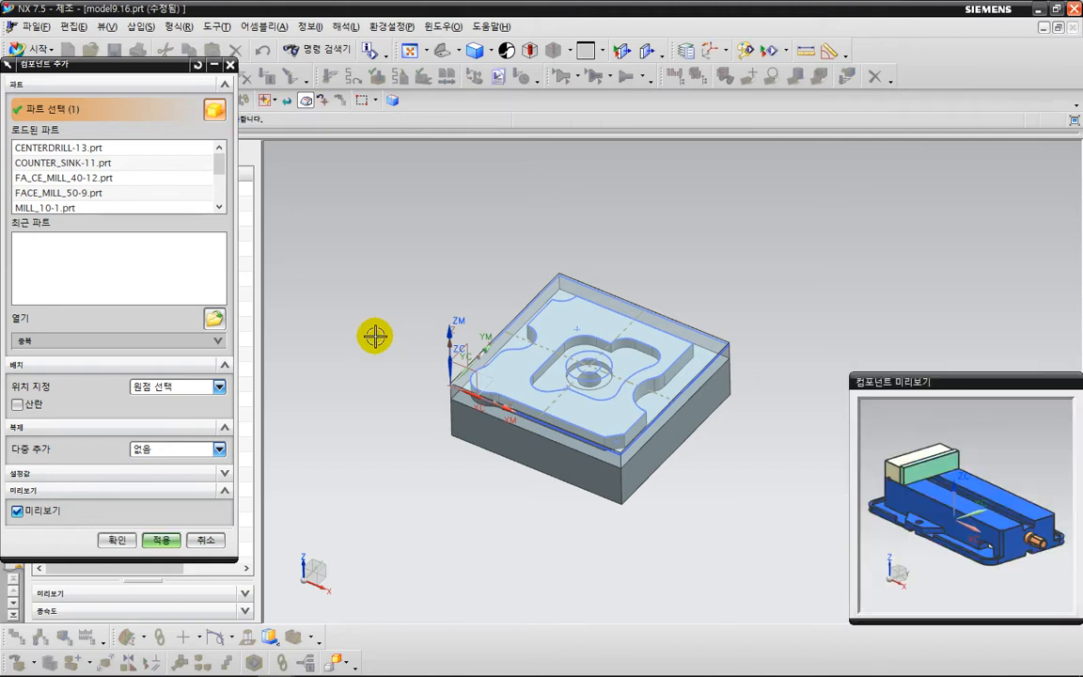
pyautogui.click(118, 539)
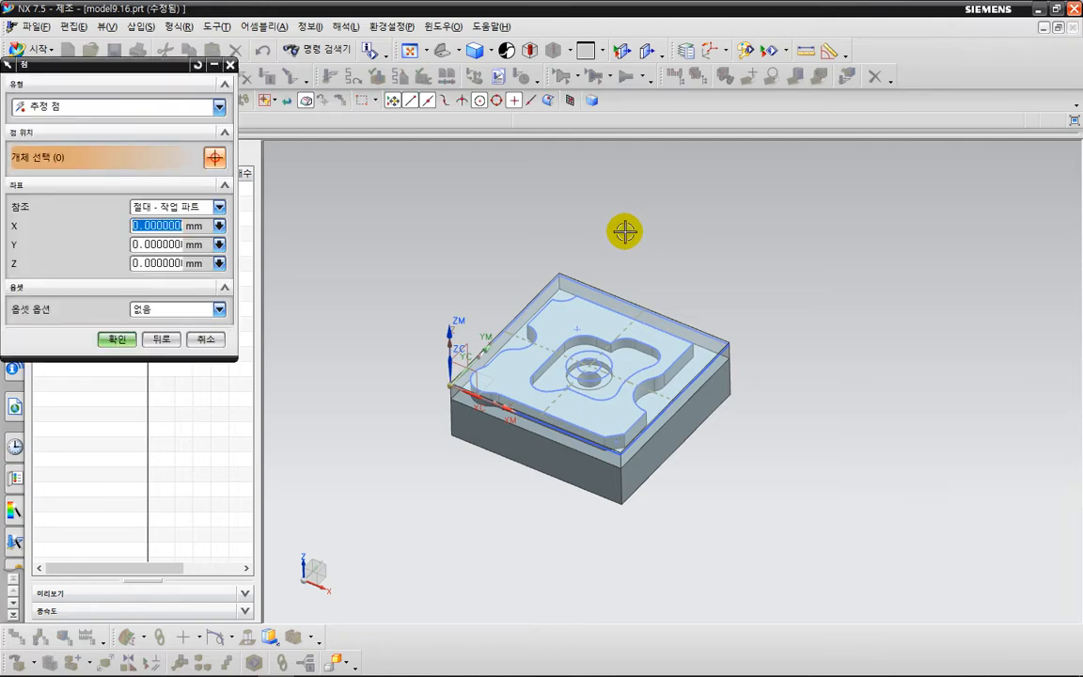
pyautogui.click(626, 229)
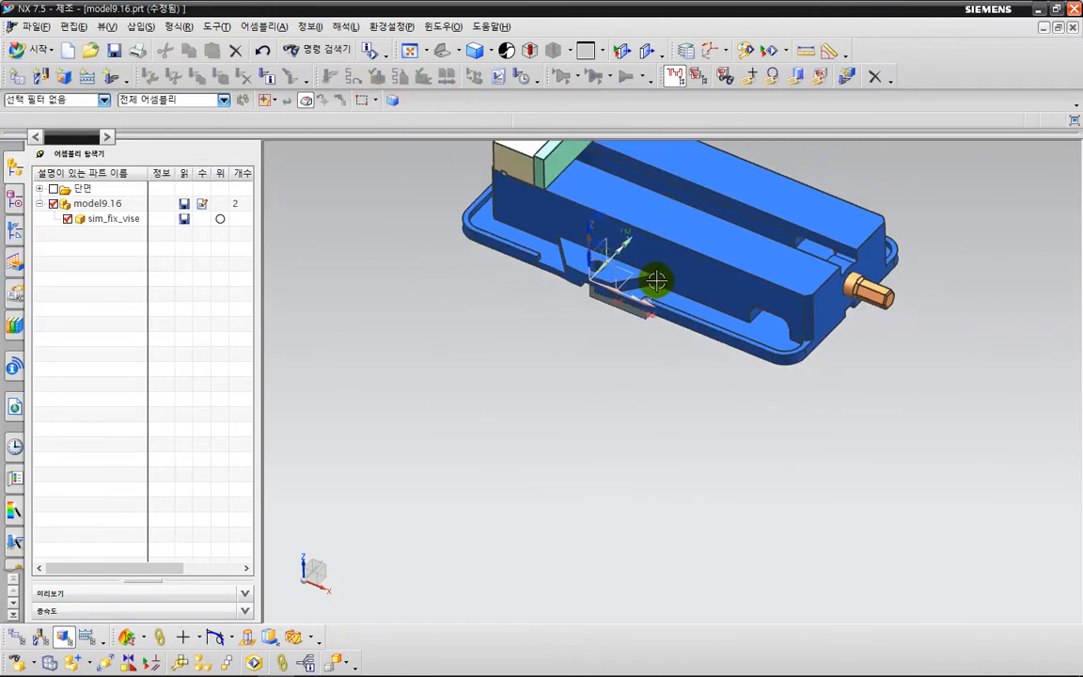
# Move the sim_fix_vise component along YC so it sits clear behind the stock block.
pyautogui.moveTo(646, 271)
pyautogui.mouseDown(button='middle')
pyautogui.moveTo(592, 428)
pyautogui.moveTo(600, 349)
pyautogui.mouseUp(button='middle')
pyautogui.click(609, 308)
pyautogui.rightClick(610, 308)
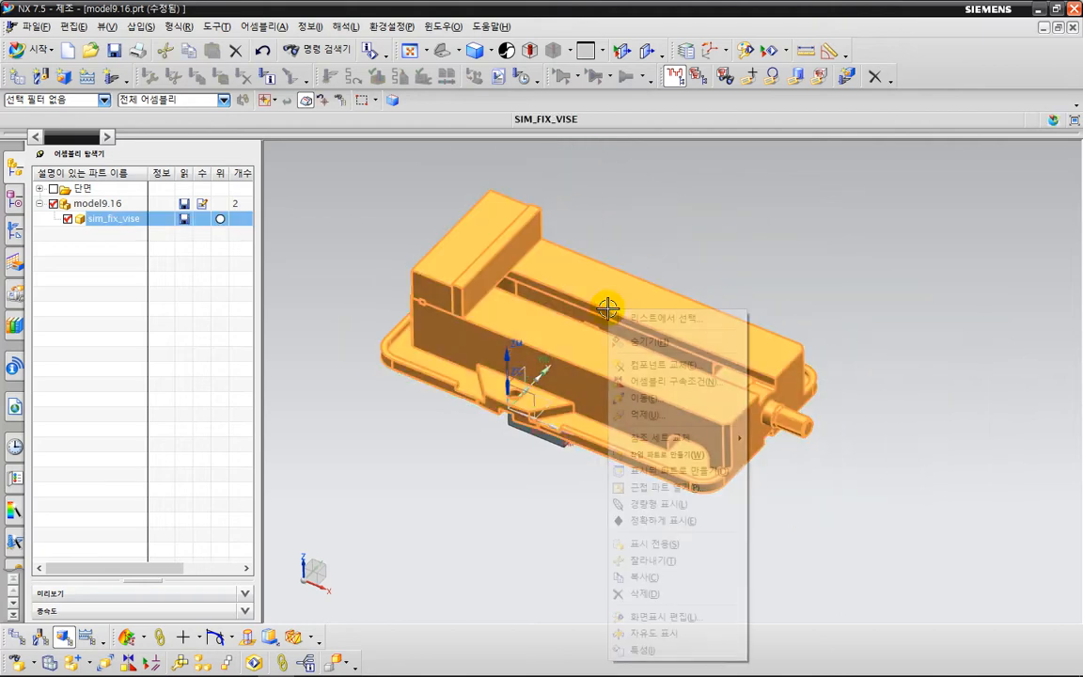
pyautogui.click(648, 399)
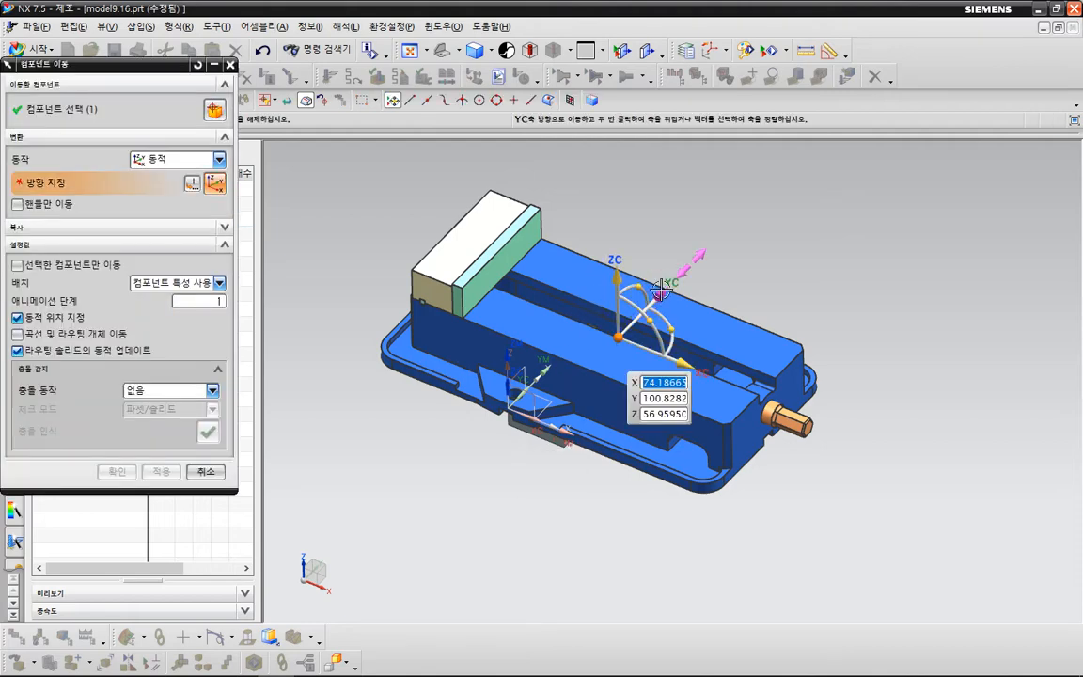
pyautogui.moveTo(661, 290); pyautogui.dragTo(722, 215)
pyautogui.middleClick(700, 427)
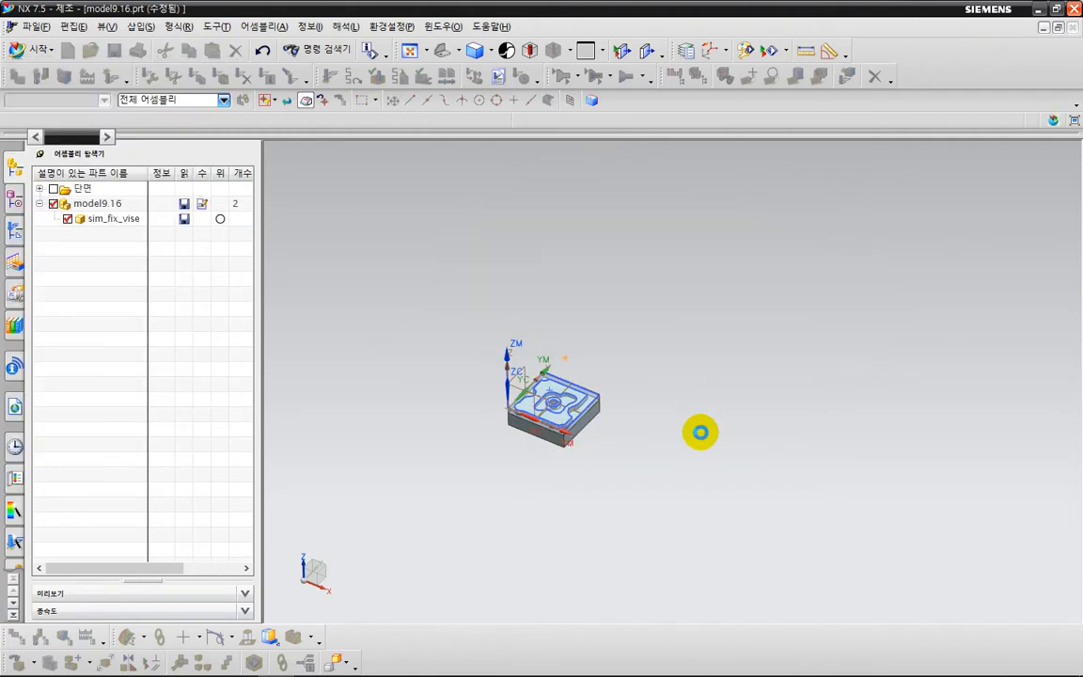
pyautogui.keyDown('shift'); pyautogui.moveTo(675, 426); pyautogui.dragTo(600, 417, button='middle'); pyautogui.keyUp('shift')
pyautogui.hotkey('ctrl', '2')
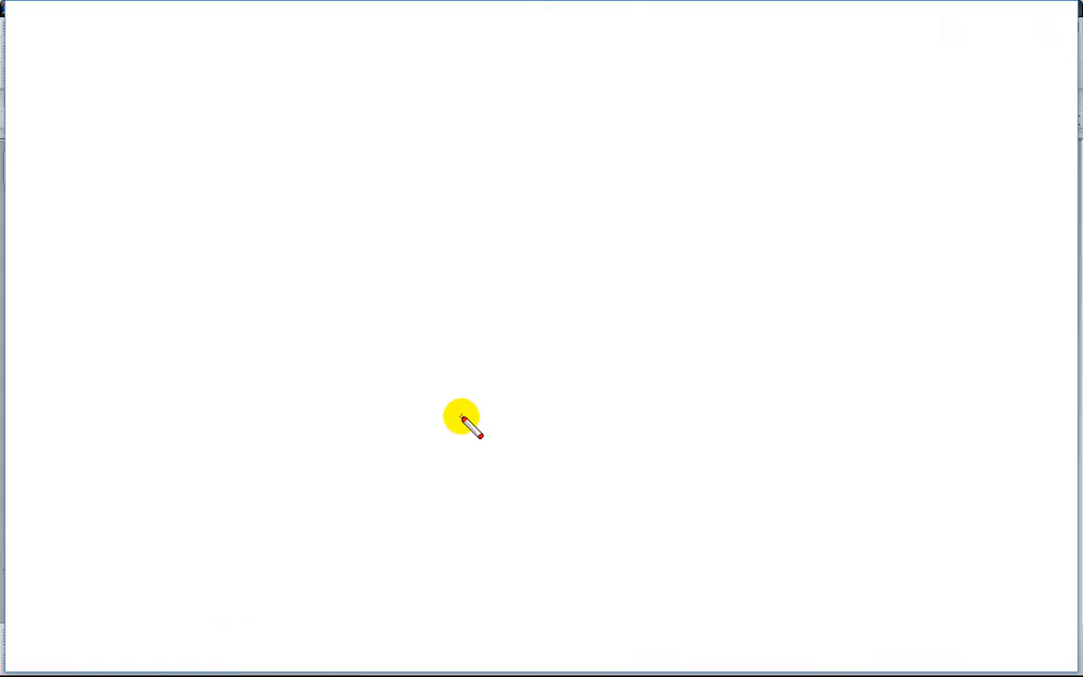
pyautogui.moveTo(462, 416); pyautogui.dragTo(427, 406)
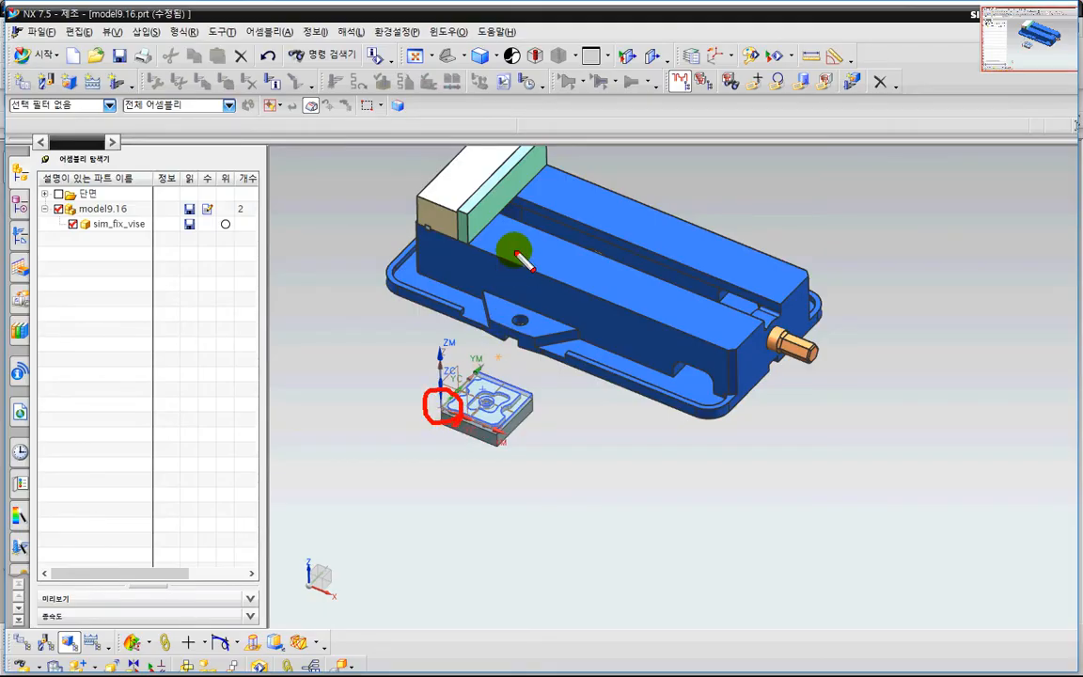
pyautogui.moveTo(515, 186)
pyautogui.mouseDown()
pyautogui.moveTo(560, 194)
pyautogui.moveTo(528, 220)
pyautogui.mouseUp()
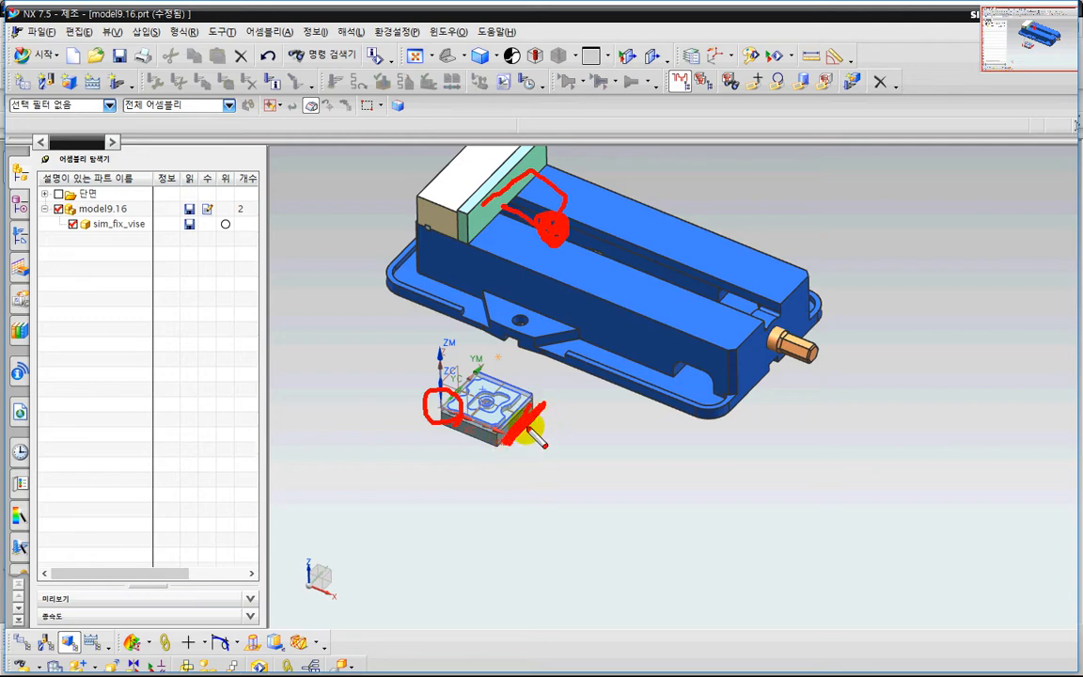
pyautogui.press('Escape')
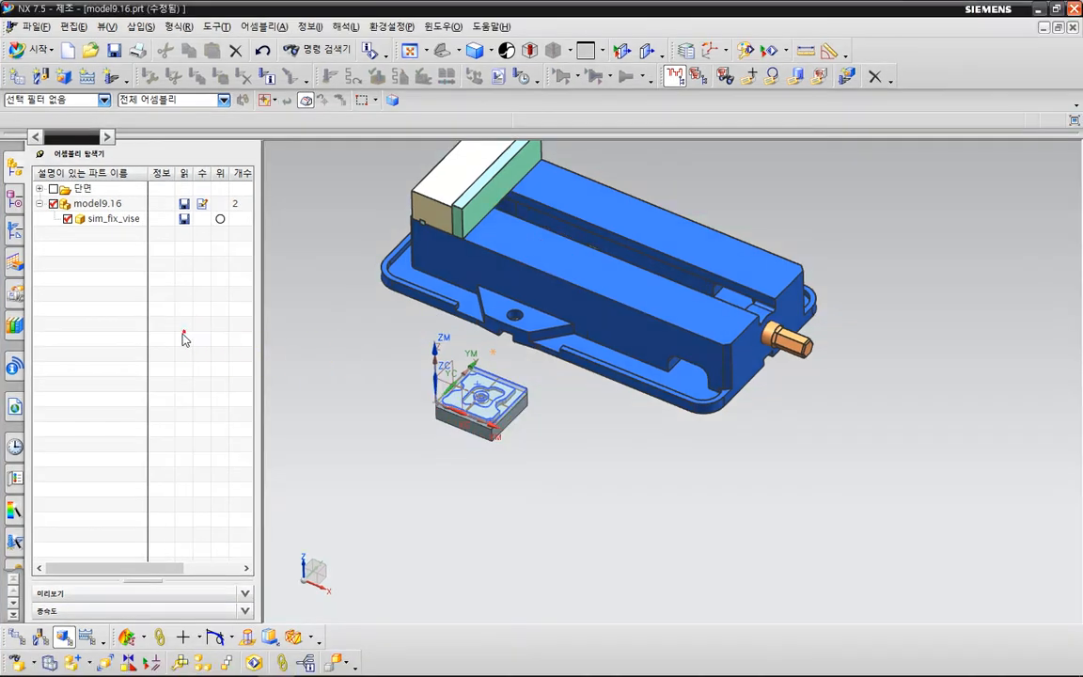
pyautogui.click(128, 637)
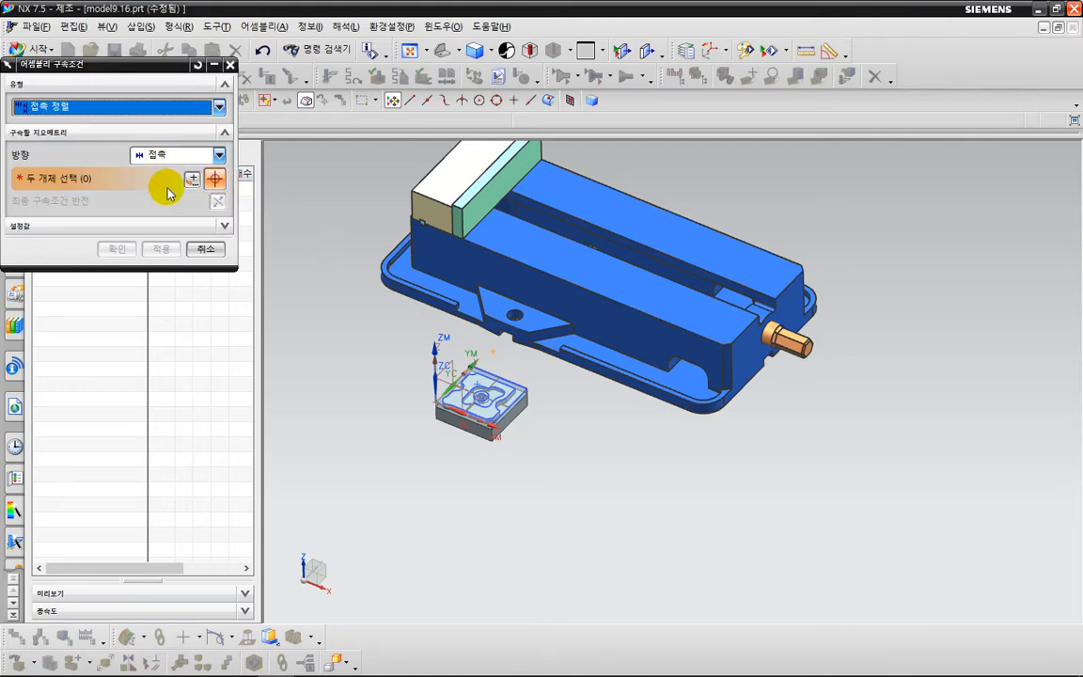
pyautogui.scroll(4, 517, 449)
pyautogui.press('Escape')
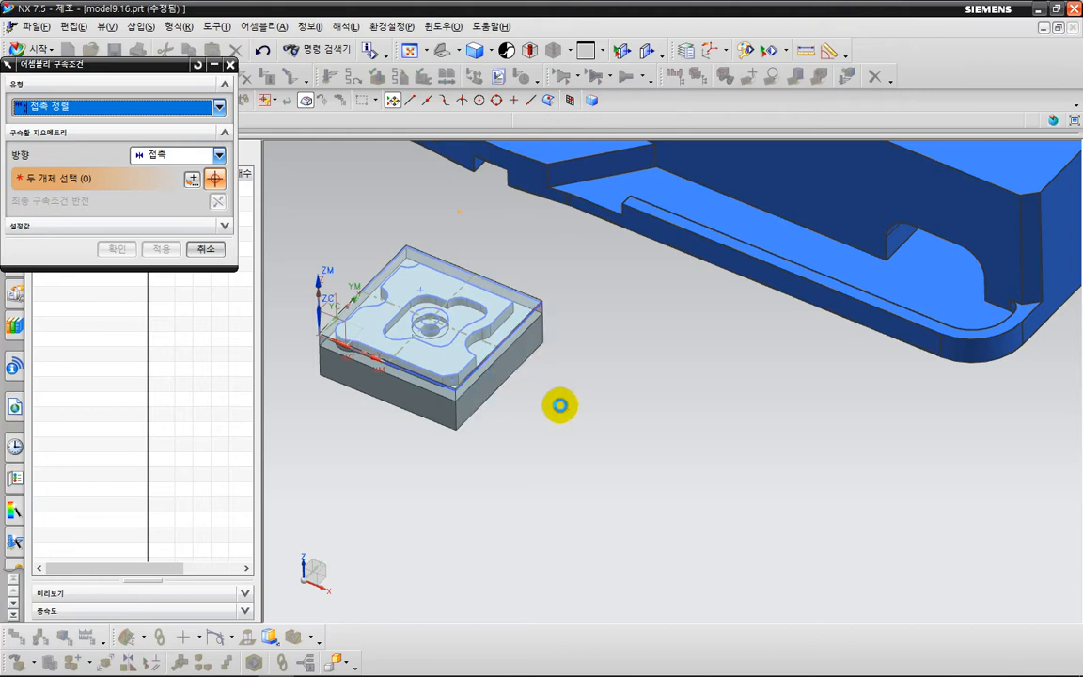
# Hide the sketch and the translucent stock block that cover the finished part.
pyautogui.click(530, 299)
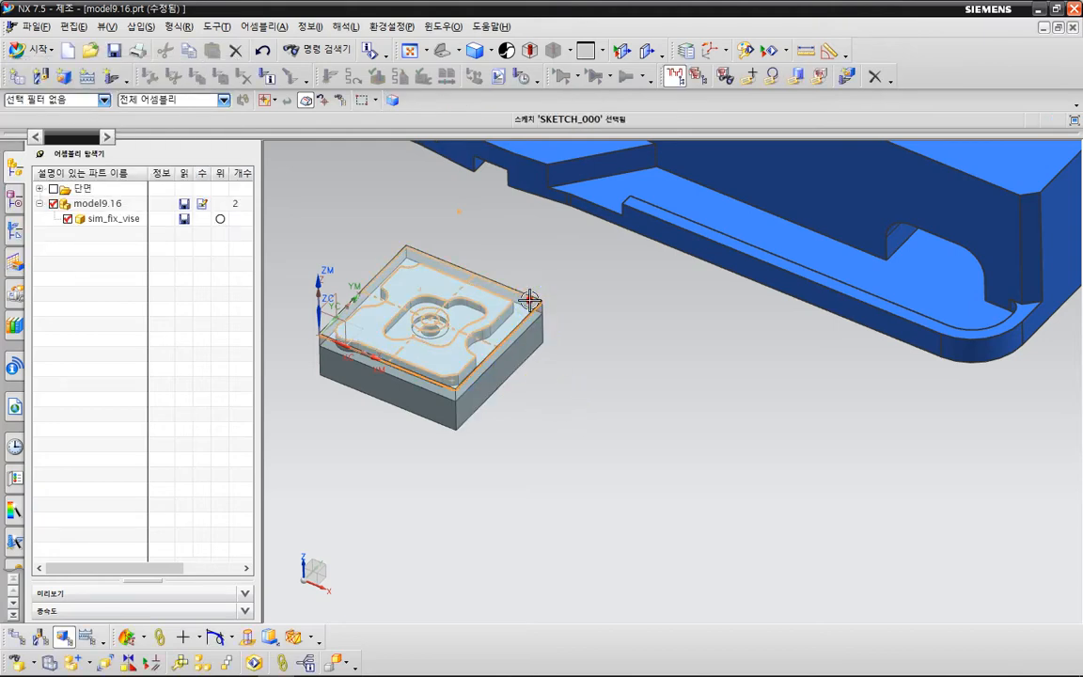
pyautogui.rightClick(530, 301)
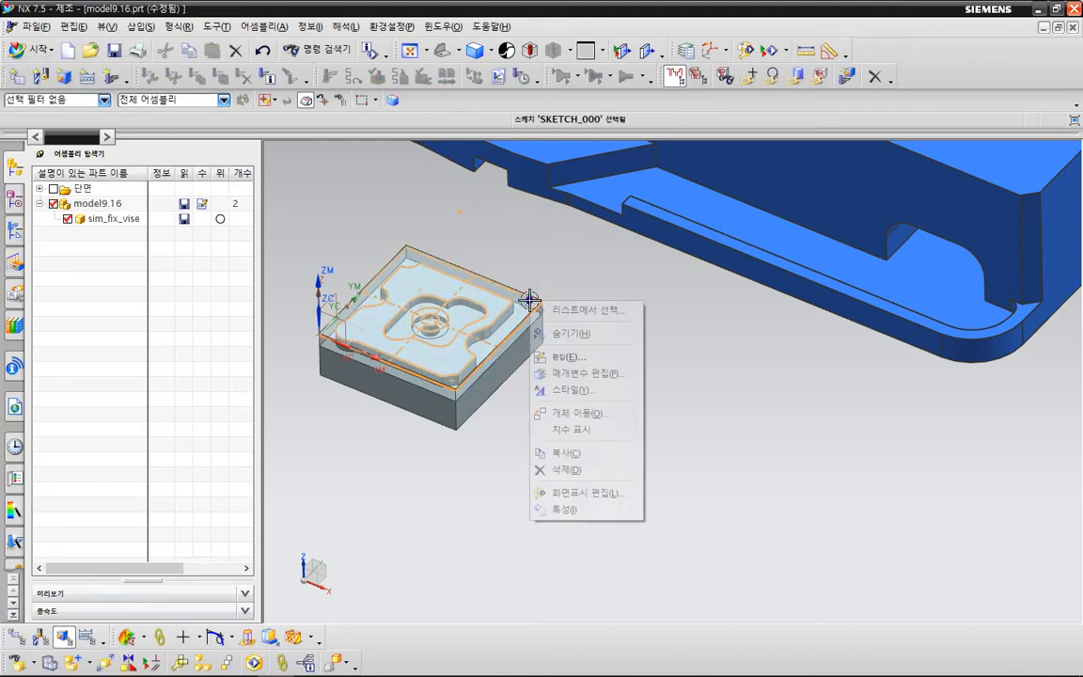
pyautogui.click(569, 334)
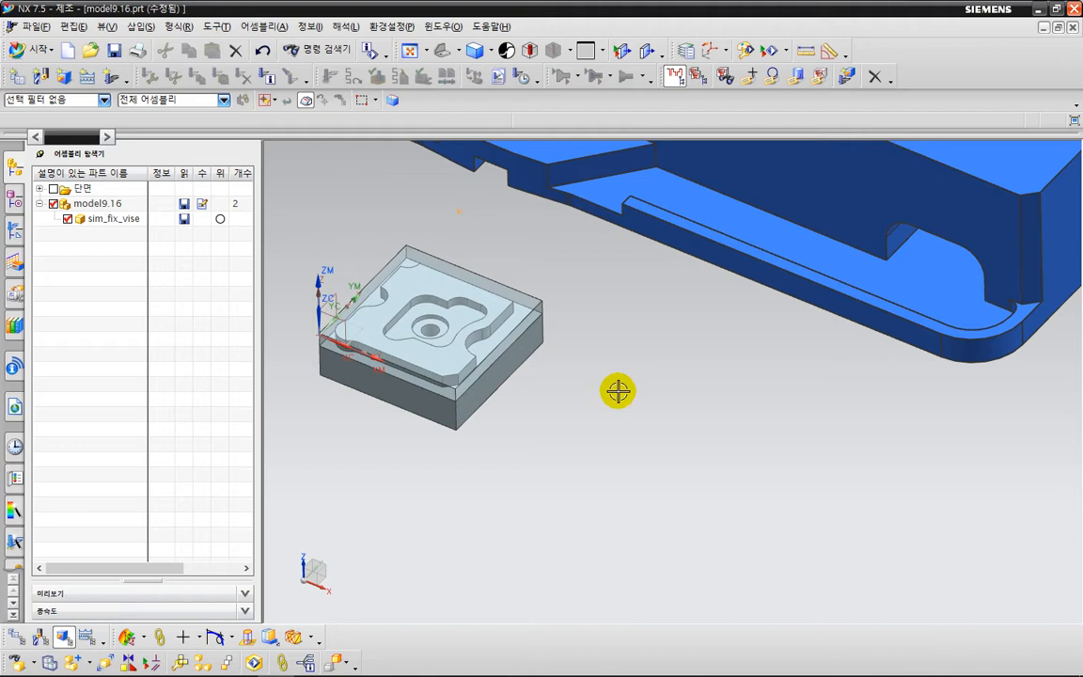
pyautogui.click(528, 302)
pyautogui.rightClick(528, 302)
pyautogui.click(551, 334)
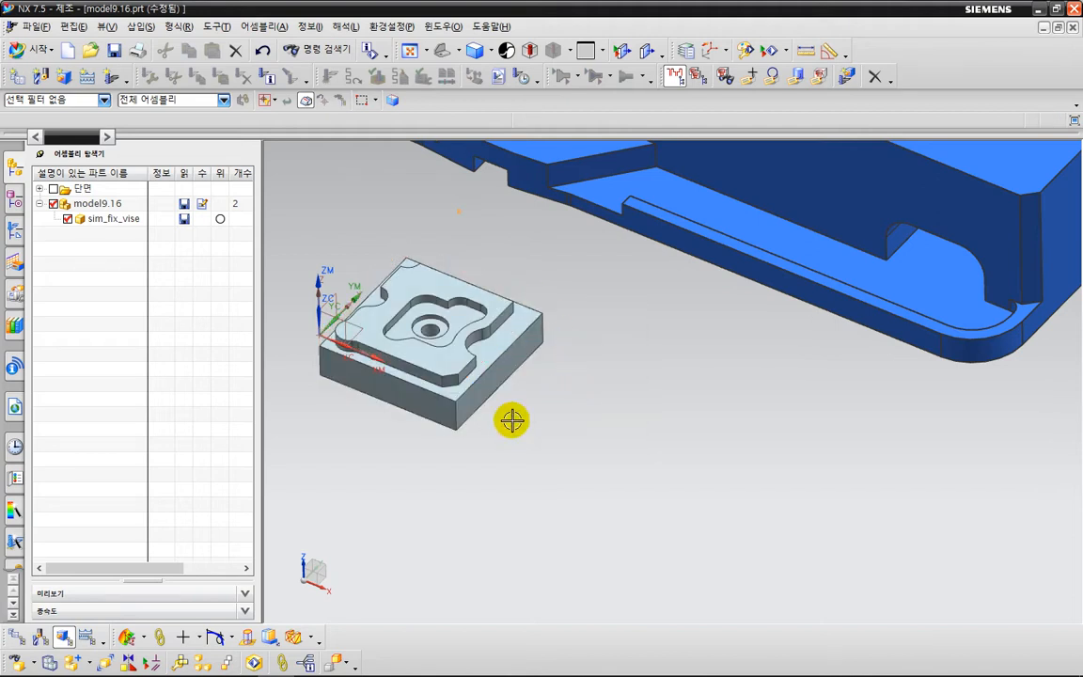
# Add a touch constraint between the part's +X side face and the inner face of the vise's green jaw plate.
pyautogui.click(131, 663)
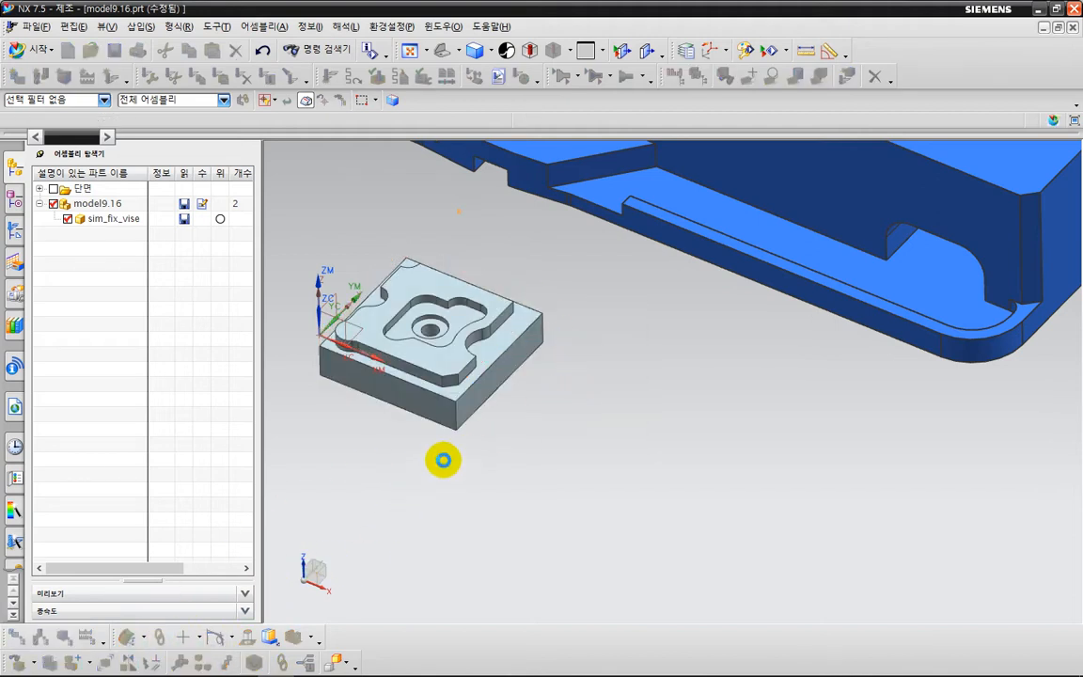
pyautogui.click(517, 356)
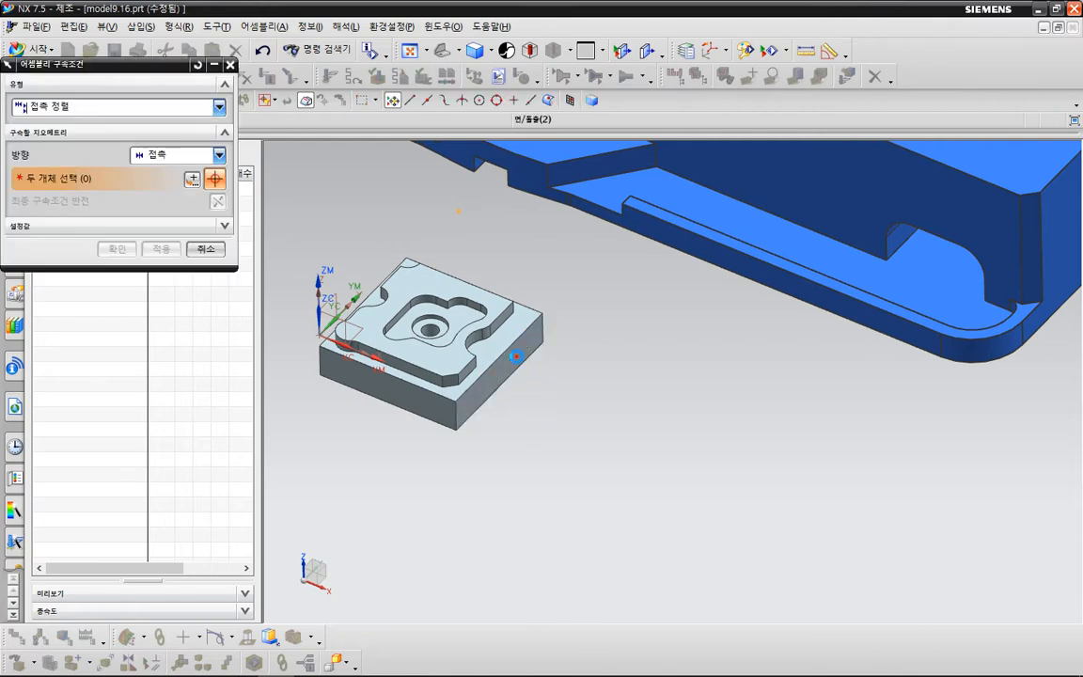
pyautogui.scroll(-4, 585, 357)
pyautogui.keyDown('shift'); pyautogui.moveTo(577, 440); pyautogui.dragTo(550, 490, button='middle'); pyautogui.keyUp('shift')
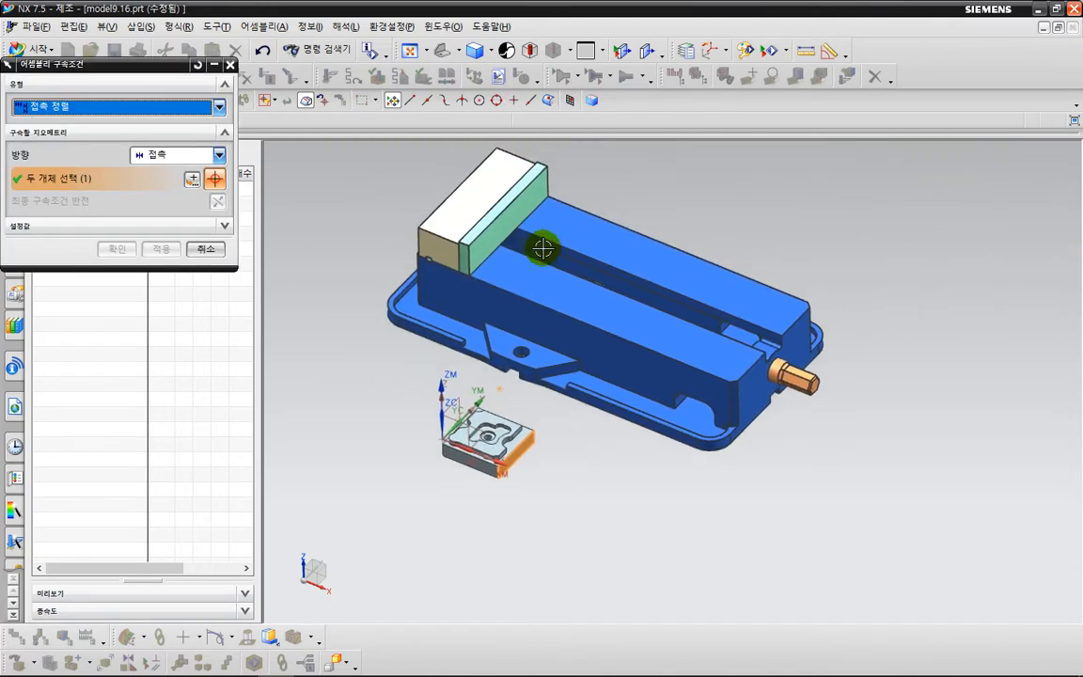
pyautogui.scroll(2, 511, 225)
pyautogui.click(503, 210)
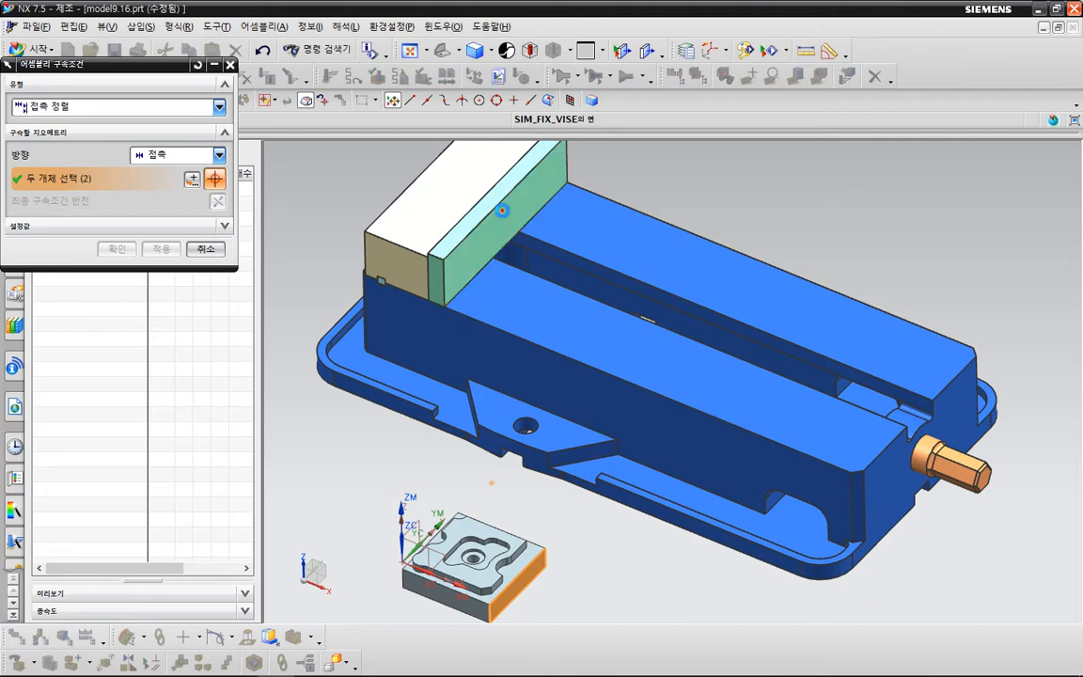
pyautogui.scroll(-3, 500, 217)
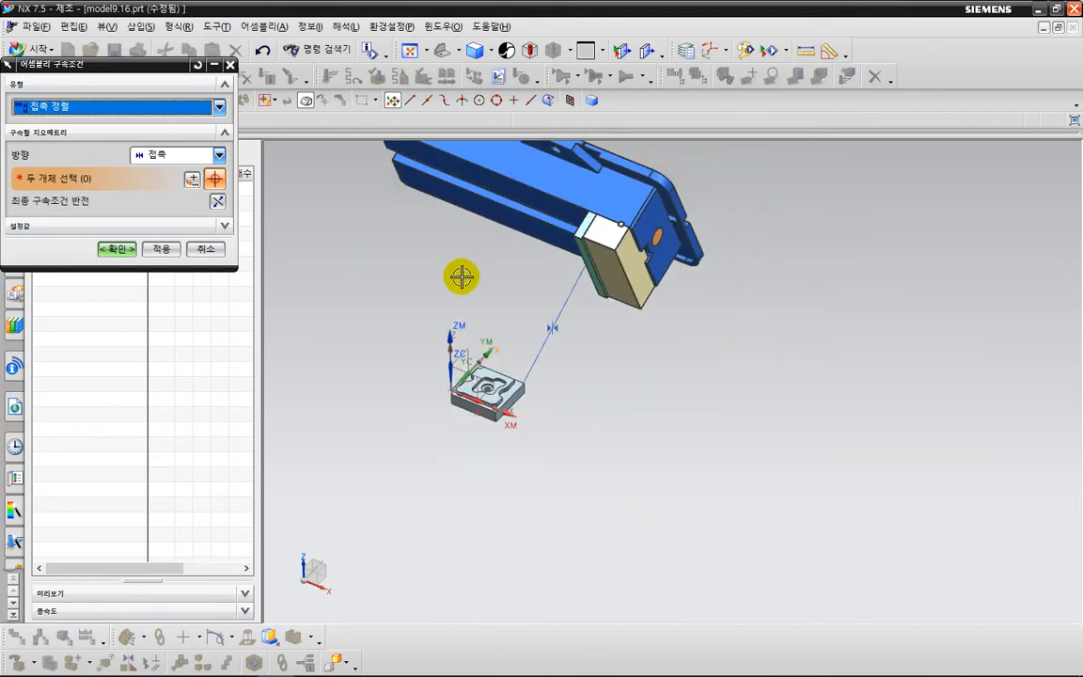
pyautogui.moveTo(459, 272); pyautogui.dragTo(411, 282, button='middle')
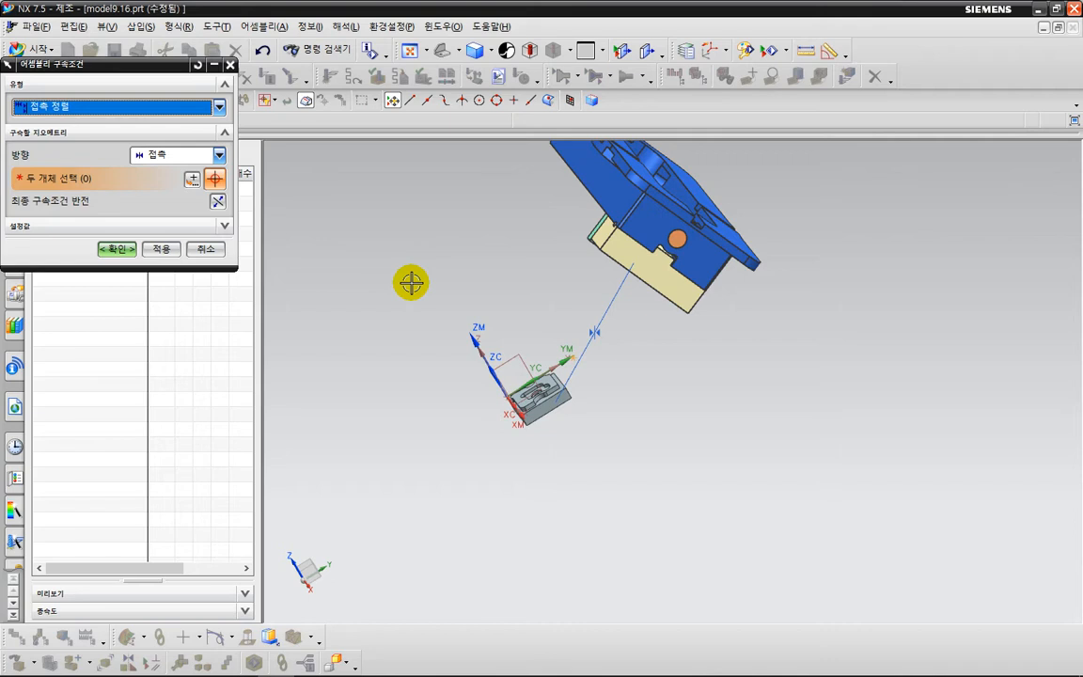
pyautogui.middleClick(438, 337)
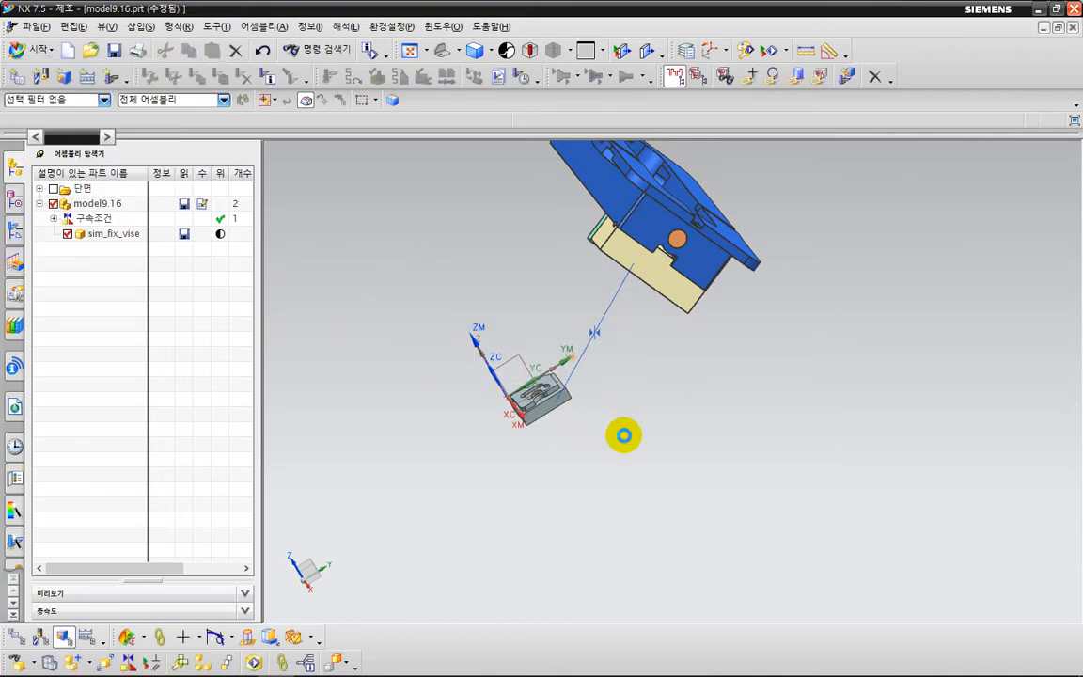
# Rotate the sim_fix_vise component dynamically until its base faces roughly down and its jaw lies near the part.
pyautogui.press('End')
pyautogui.keyDown('shift'); pyautogui.moveTo(652, 508); pyautogui.dragTo(542, 368, button='middle'); pyautogui.keyUp('shift')
pyautogui.moveTo(532, 448); pyautogui.dragTo(634, 363, button='middle')
pyautogui.rightClick(668, 258)
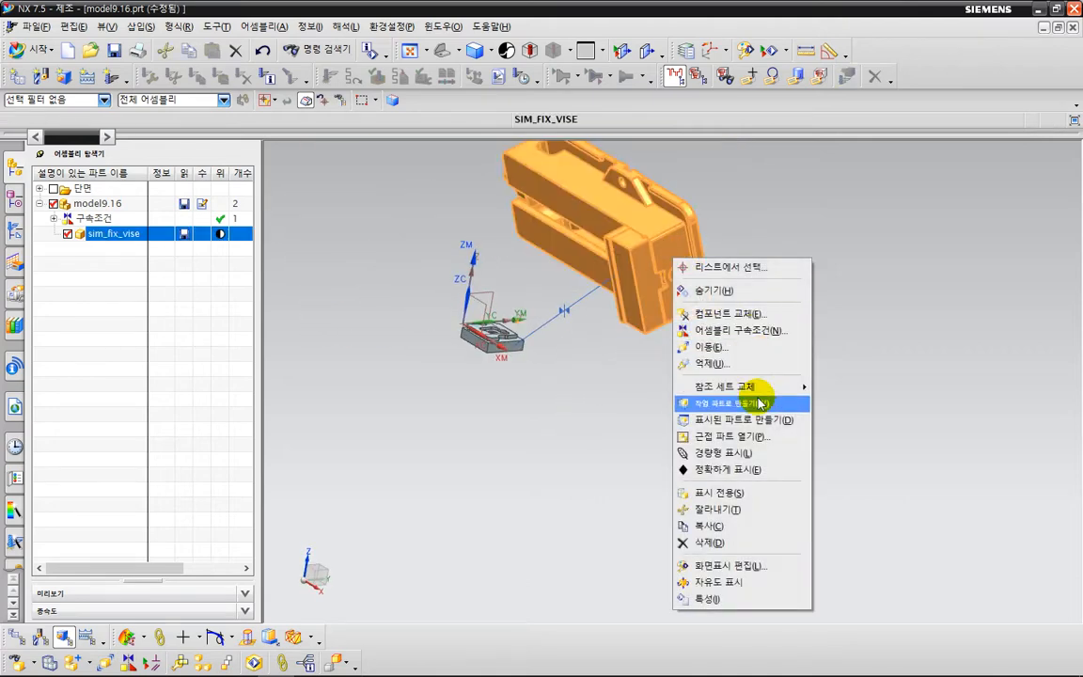
pyautogui.click(714, 347)
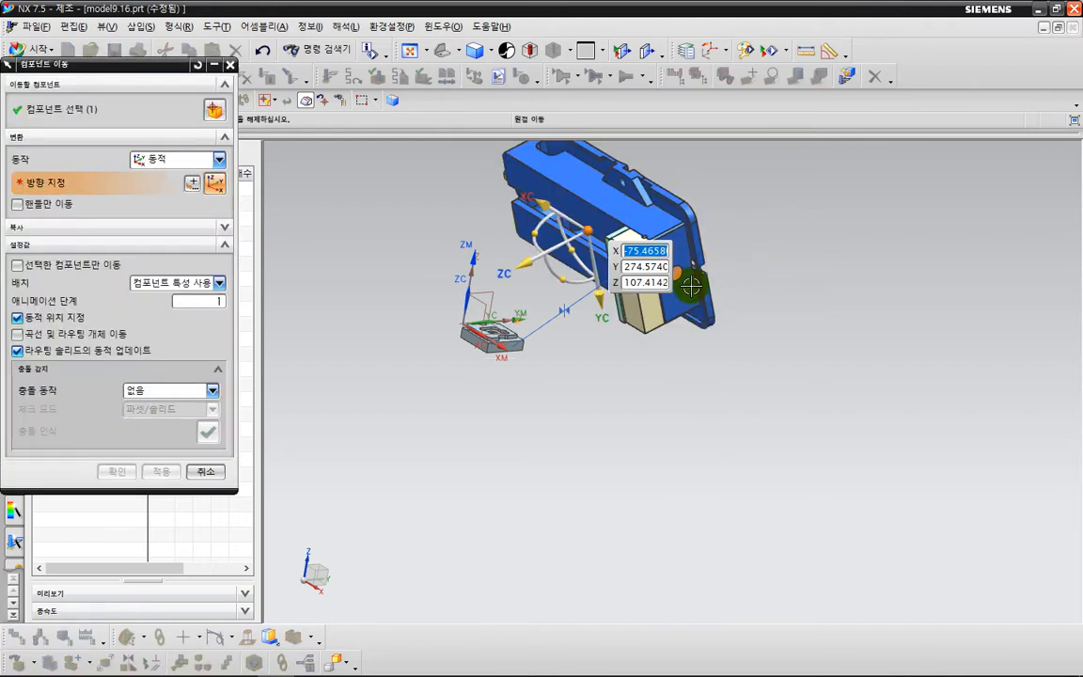
pyautogui.moveTo(536, 223); pyautogui.dragTo(634, 196)
pyautogui.moveTo(636, 265); pyautogui.dragTo(552, 310)
pyautogui.middleClick(691, 345)
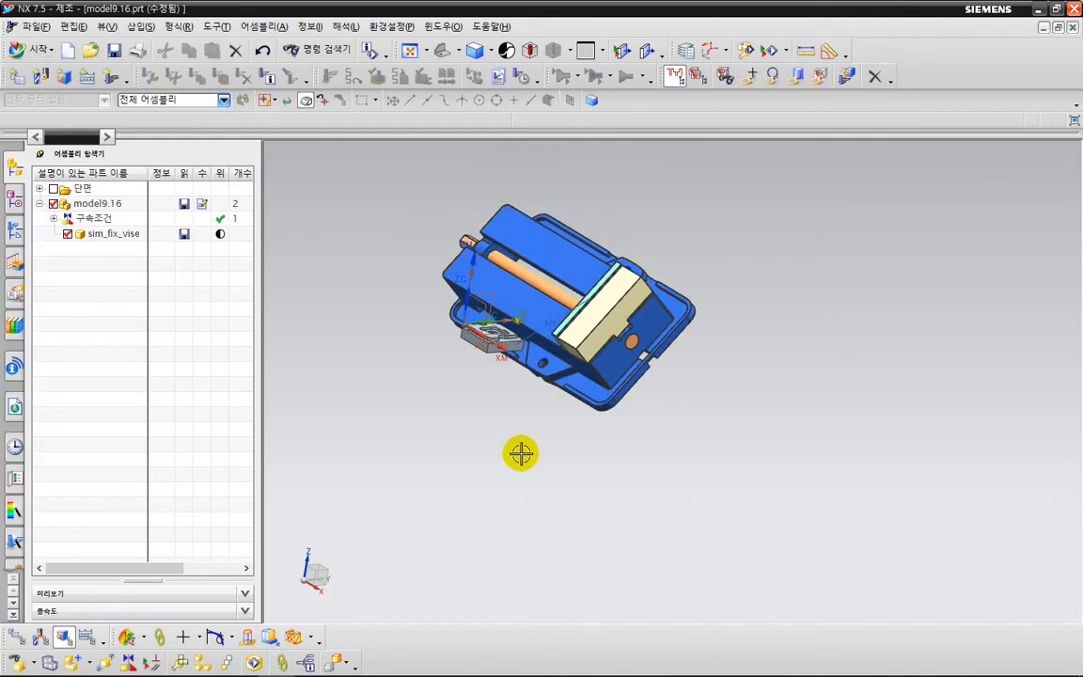
# Add a touch constraint between the top face of the vise's cream jaw block and the part's bottom face.
pyautogui.moveTo(521, 454); pyautogui.dragTo(552, 440, button='middle')
pyautogui.click(129, 640)
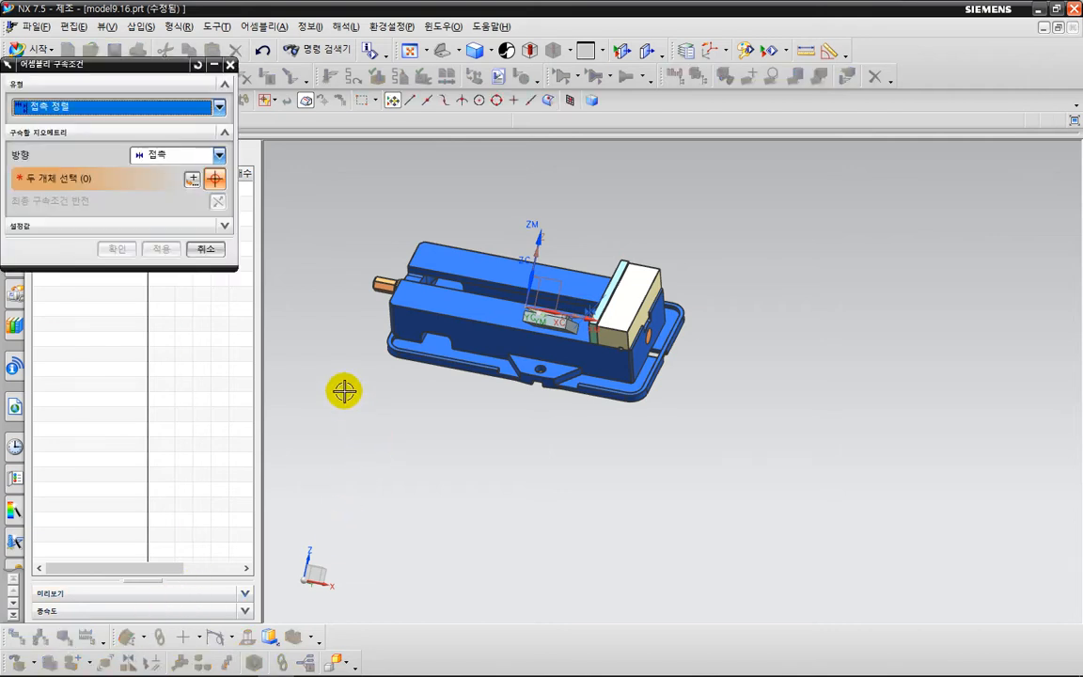
pyautogui.scroll(2, 610, 319)
pyautogui.click(639, 285)
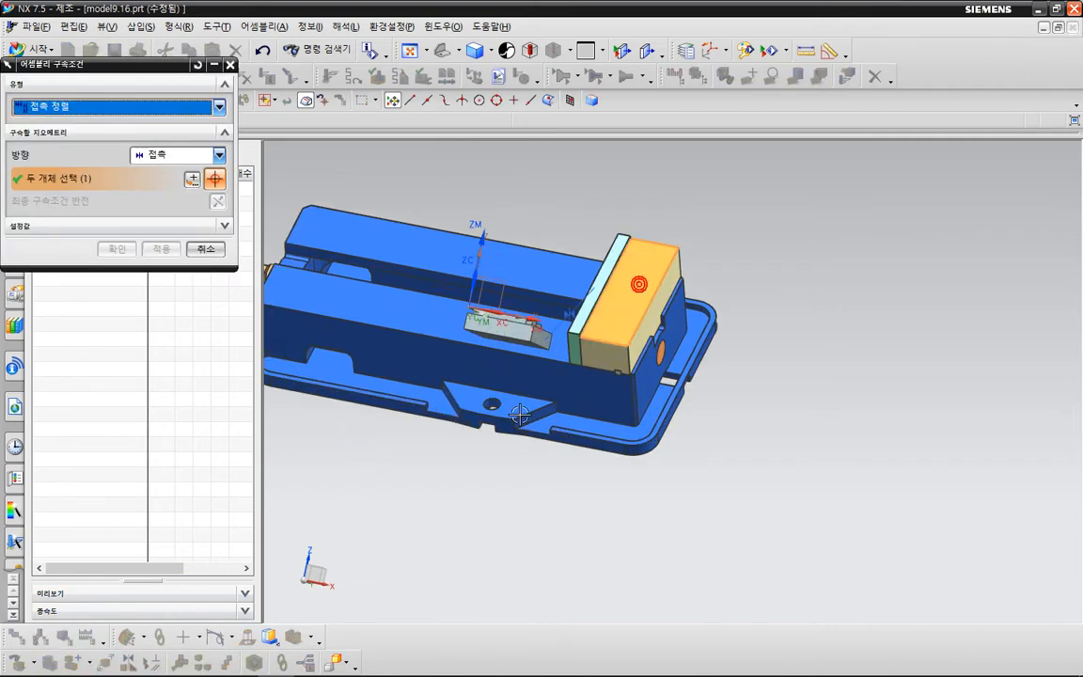
pyautogui.moveTo(524, 419); pyautogui.dragTo(541, 354, button='middle')
pyautogui.scroll(2, 551, 272)
pyautogui.click(549, 253)
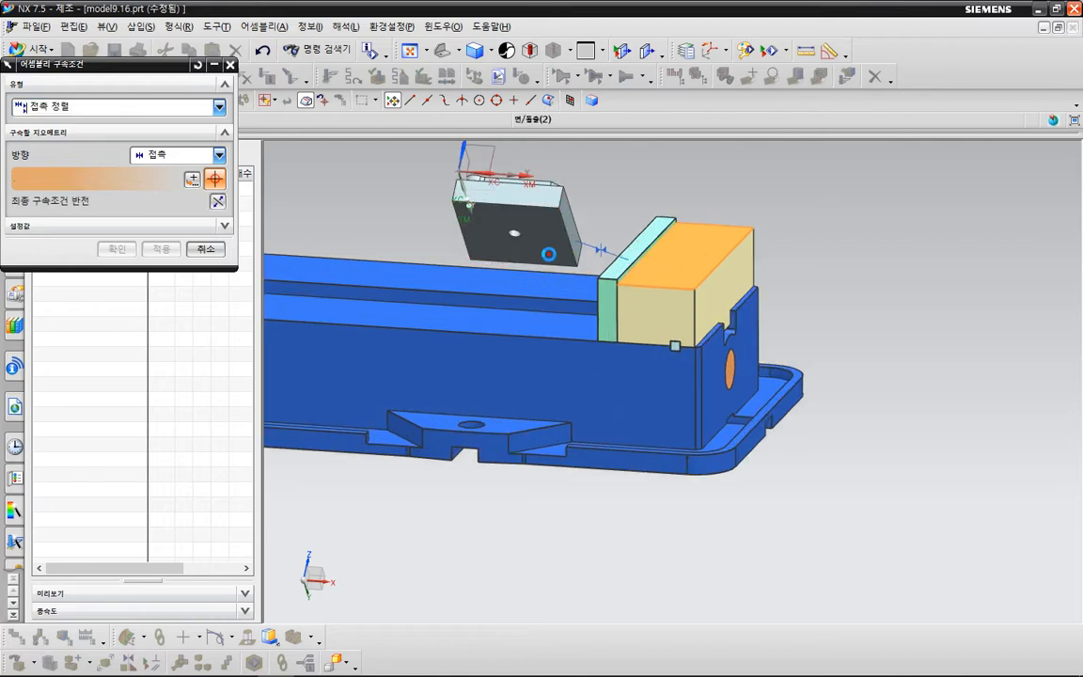
# Examine from the side how the part sits against the jaw plate, and apply the touch constraint.
pyautogui.moveTo(576, 395); pyautogui.dragTo(585, 289, button='middle')
pyautogui.moveTo(606, 332); pyautogui.dragTo(648, 411, button='middle')
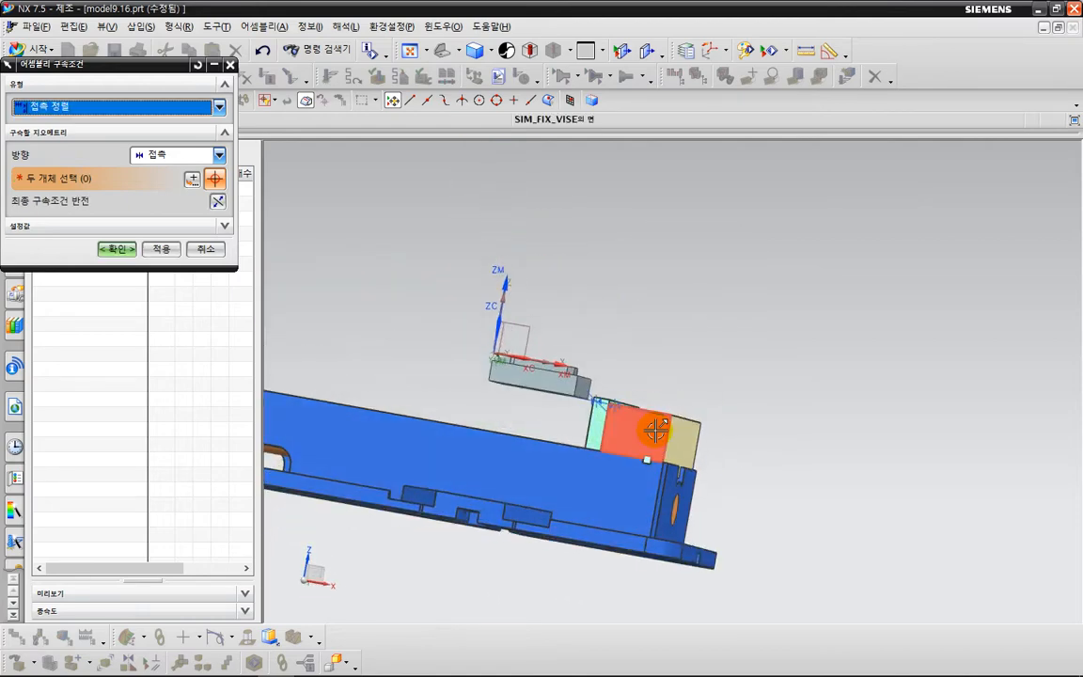
pyautogui.press('F8')
pyautogui.scroll(2, 613, 419)
pyautogui.hotkey('ctrl', '2')
pyautogui.moveTo(698, 380); pyautogui.dragTo(668, 405)
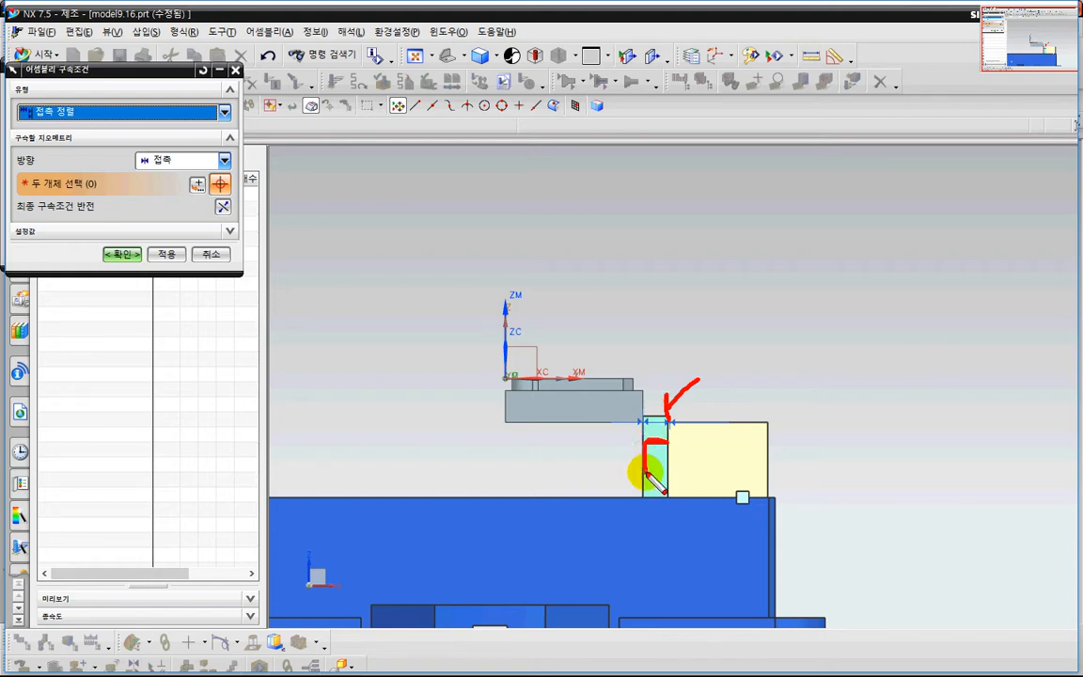
pyautogui.press('Escape')
pyautogui.scroll(-2, 754, 454)
pyautogui.moveTo(837, 440)
pyautogui.keyDown('shift'); pyautogui.mouseDown(button='middle')
pyautogui.moveTo(861, 311)
pyautogui.moveTo(786, 352)
pyautogui.mouseUp(button='middle'); pyautogui.keyUp('shift')
pyautogui.click(167, 250)
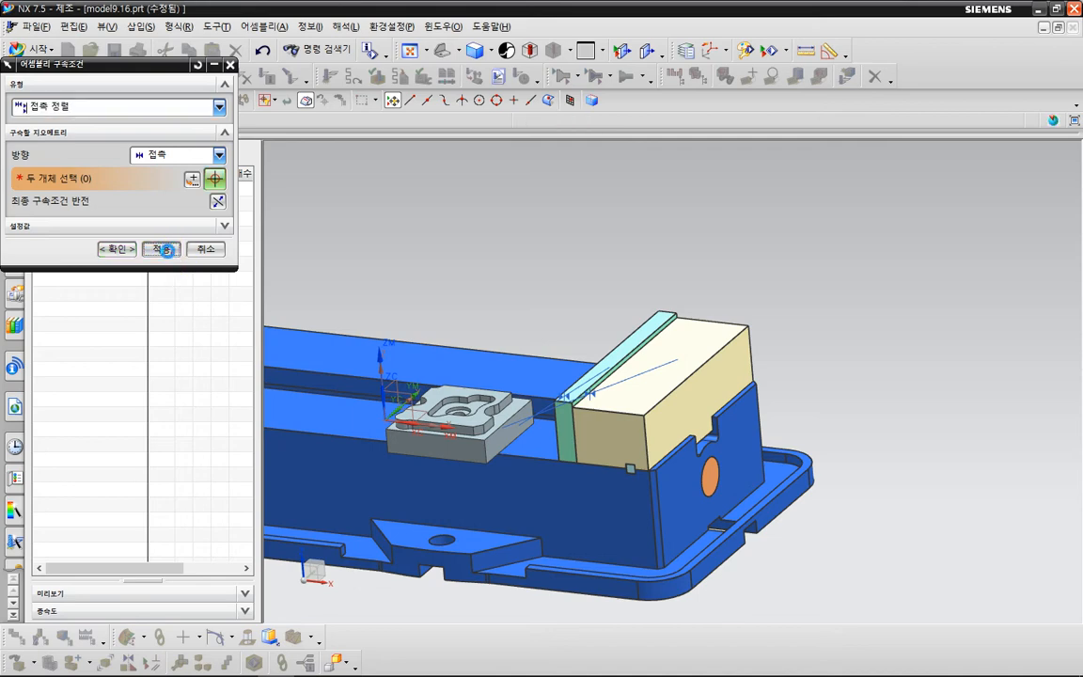
# Add a 2-to-2 center constraint between the two end faces of the cream jaw block and the part's two Y side faces.
pyautogui.click(130, 105)
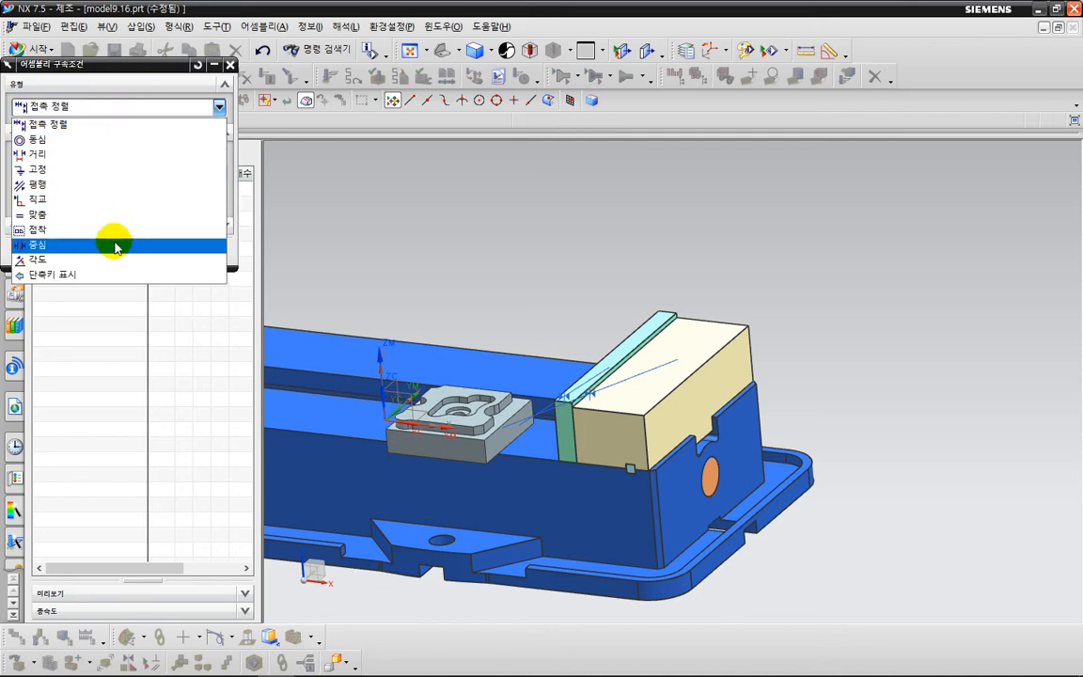
pyautogui.click(113, 244)
pyautogui.click(630, 434)
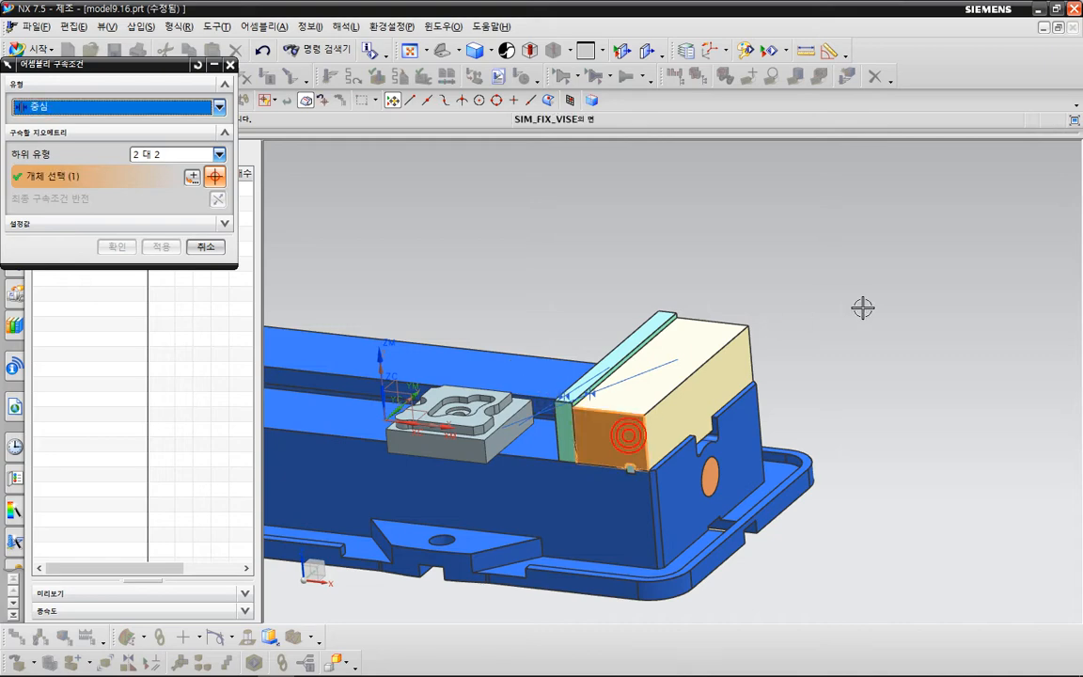
pyautogui.moveTo(860, 309); pyautogui.dragTo(717, 346, button='middle')
pyautogui.click(628, 357)
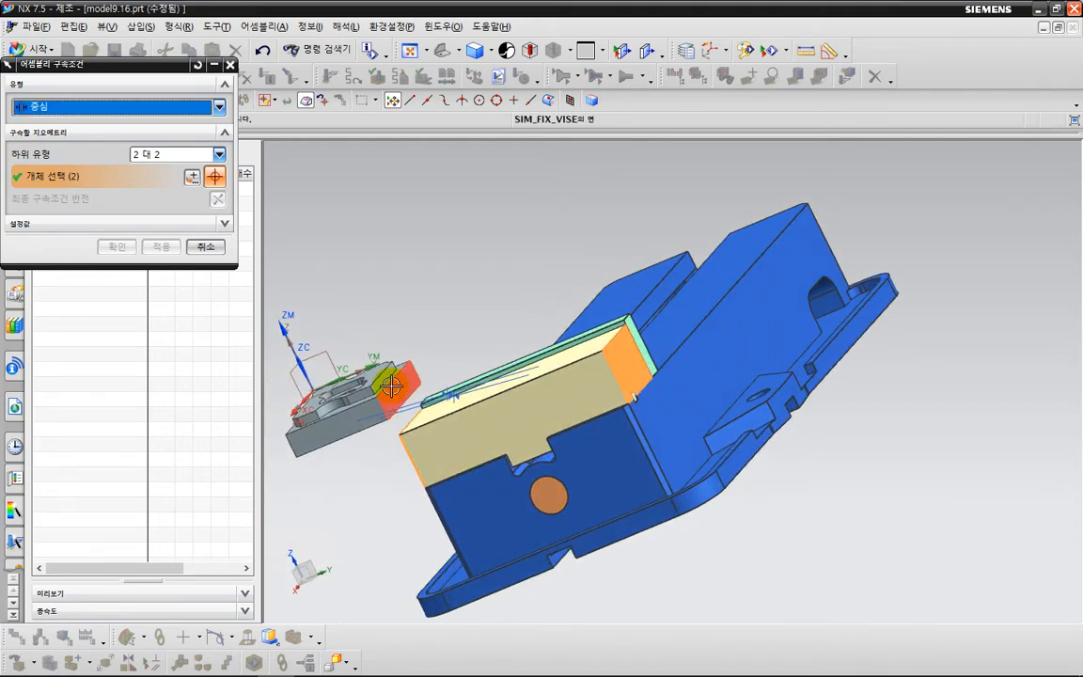
pyautogui.moveTo(404, 367); pyautogui.dragTo(369, 416, button='middle')
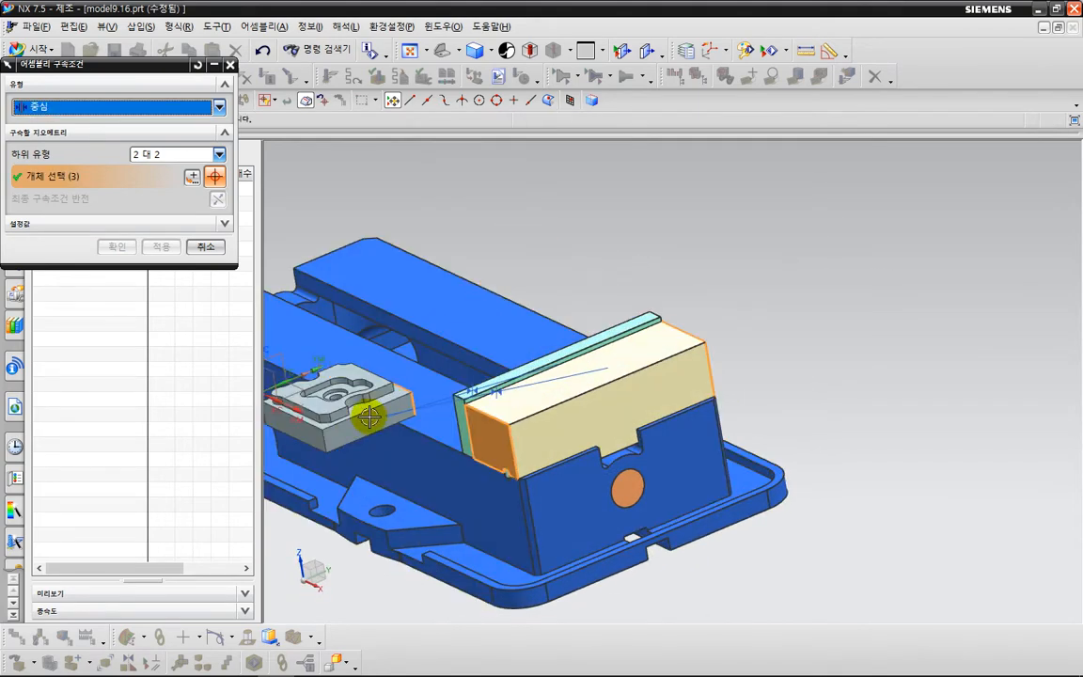
pyautogui.click(310, 437)
pyautogui.scroll(-1, 558, 437)
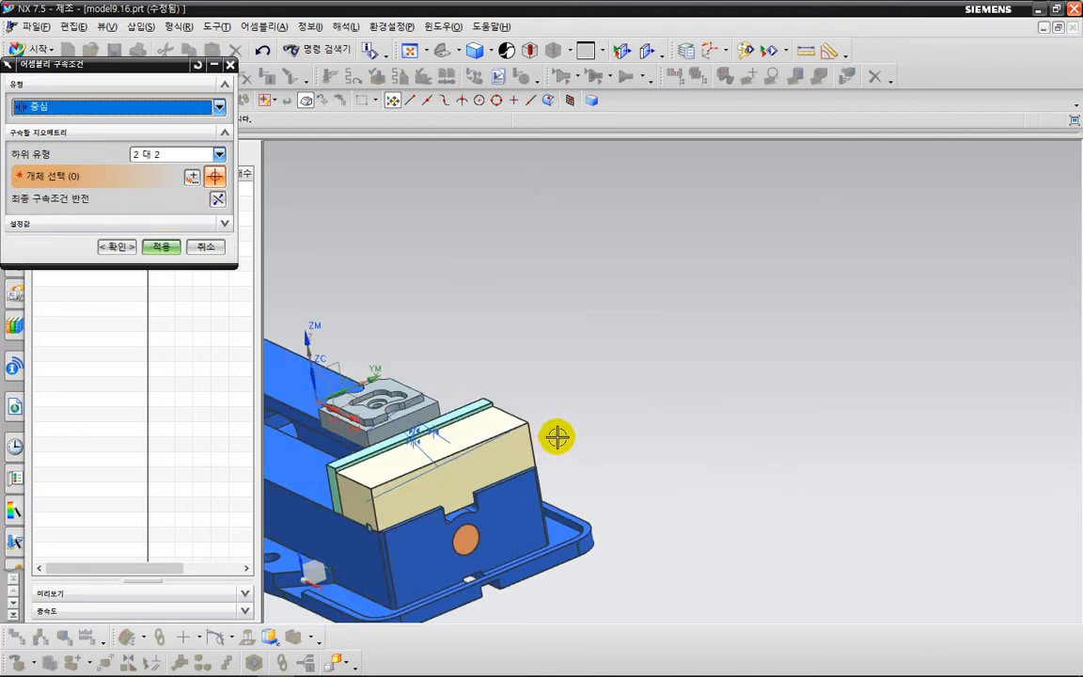
pyautogui.keyDown('shift'); pyautogui.moveTo(558, 437); pyautogui.dragTo(720, 357, button='middle'); pyautogui.keyUp('shift')
pyautogui.click(120, 247)
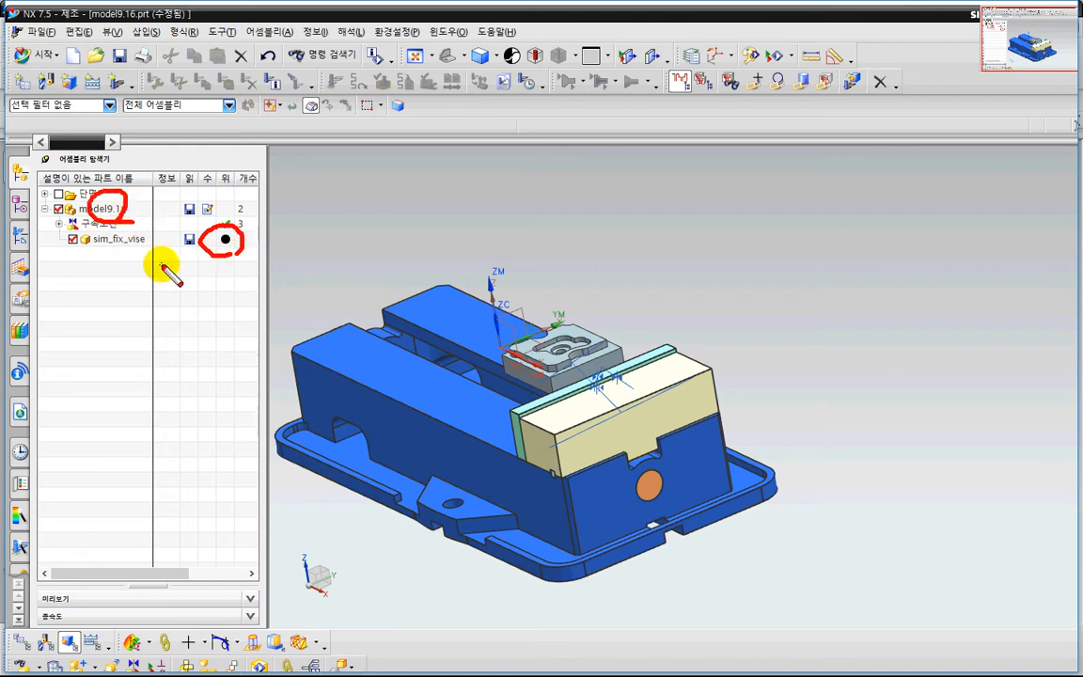
pyautogui.moveTo(449, 396)
pyautogui.mouseDown(button='middle')
pyautogui.moveTo(482, 386)
pyautogui.moveTo(556, 414)
pyautogui.moveTo(559, 436)
pyautogui.mouseUp(button='middle')
pyautogui.hotkey('ctrl', 'shift', 'd')
pyautogui.moveTo(855, 462); pyautogui.dragTo(850, 408)
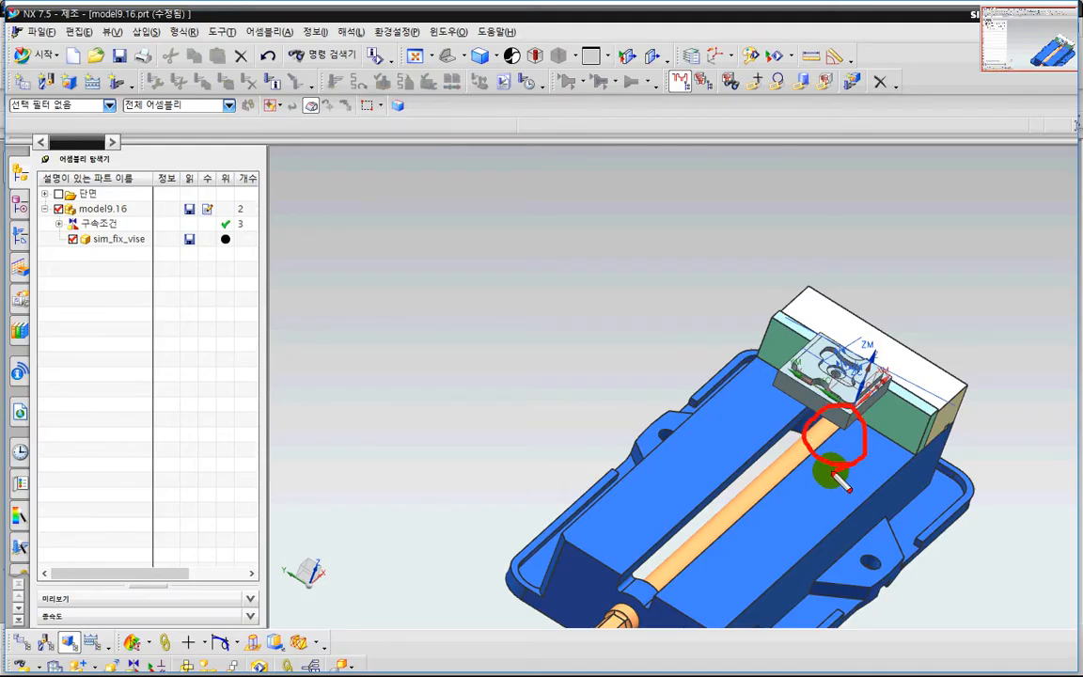
pyautogui.click(831, 470)
pyautogui.press('Escape')
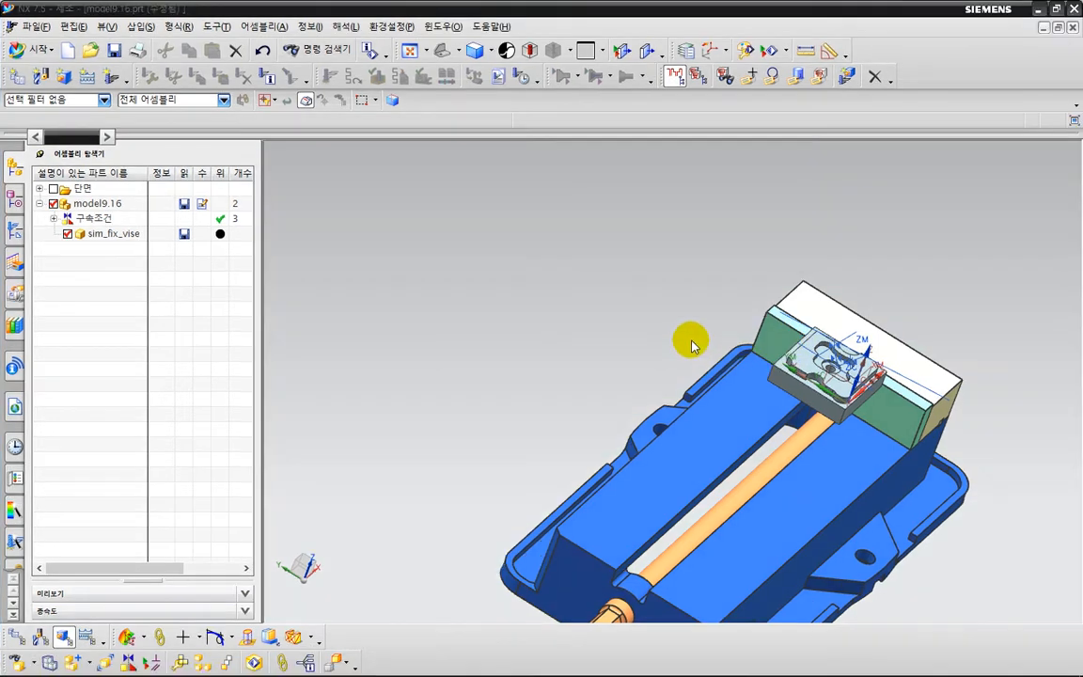
# Delete the touch constraint between model9.16 and the front face of the vise's green jaw plate.
pyautogui.click(53, 218)
pyautogui.click(123, 250)
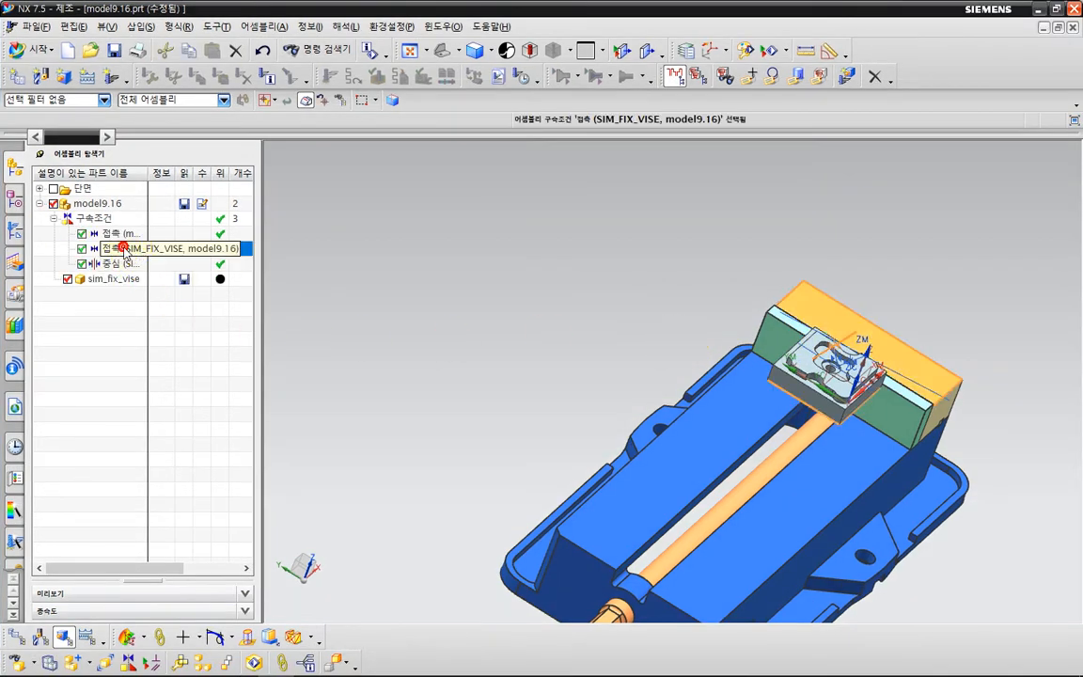
pyautogui.click(122, 233)
pyautogui.rightClick(128, 235)
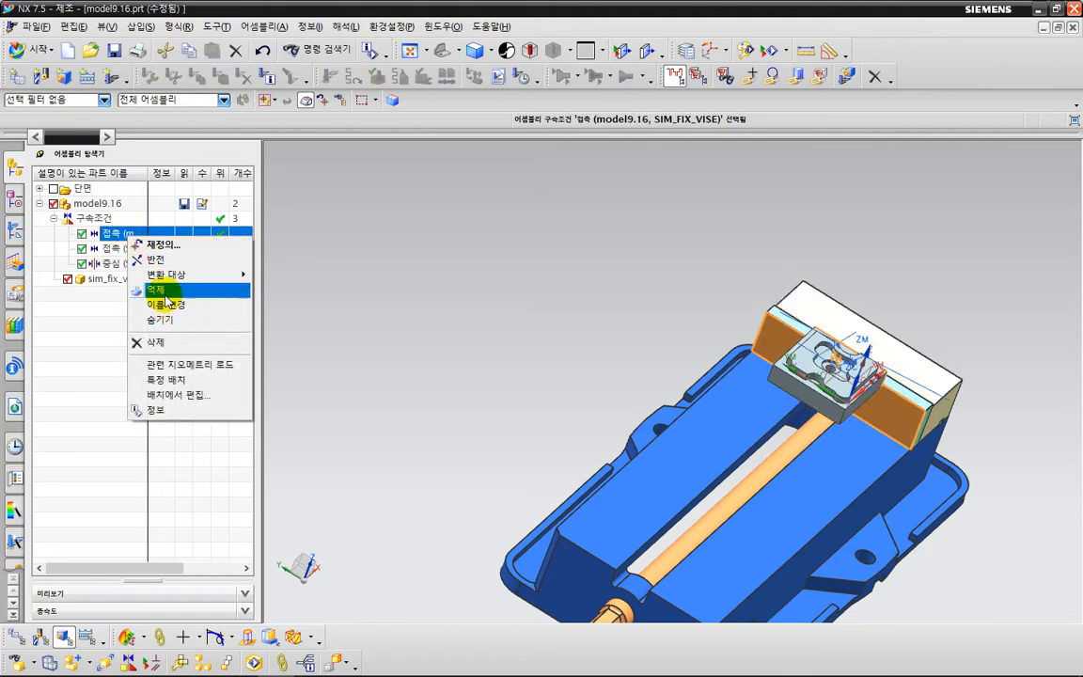
pyautogui.click(214, 343)
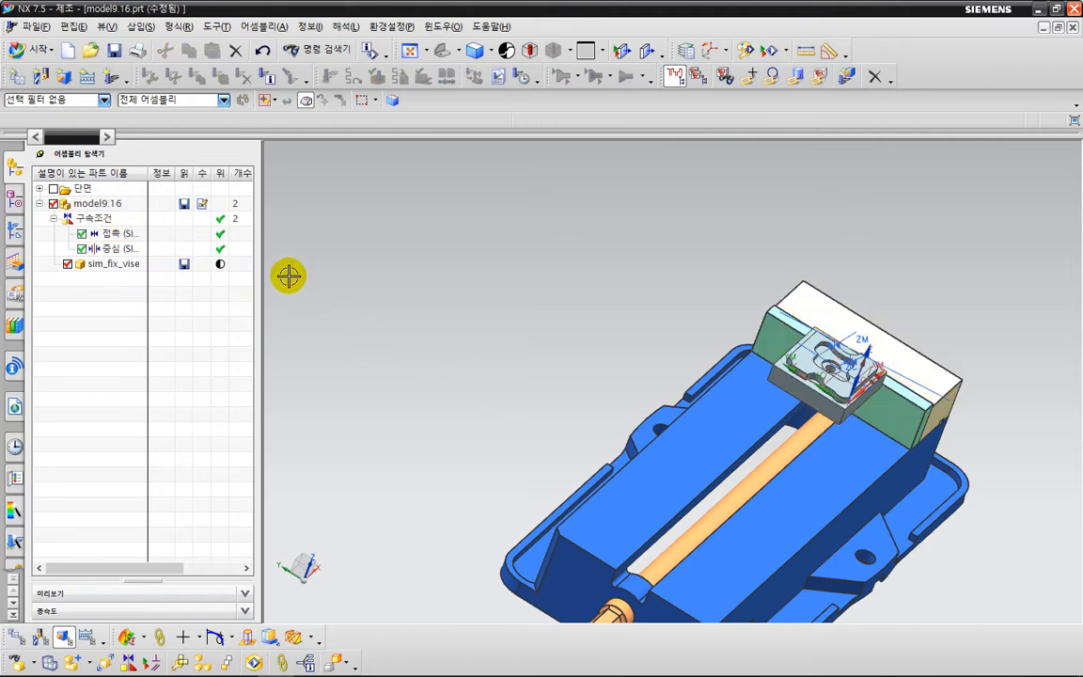
# Add a touch constraint between the part's +Y side face and the front face of the green jaw plate.
pyautogui.click(128, 663)
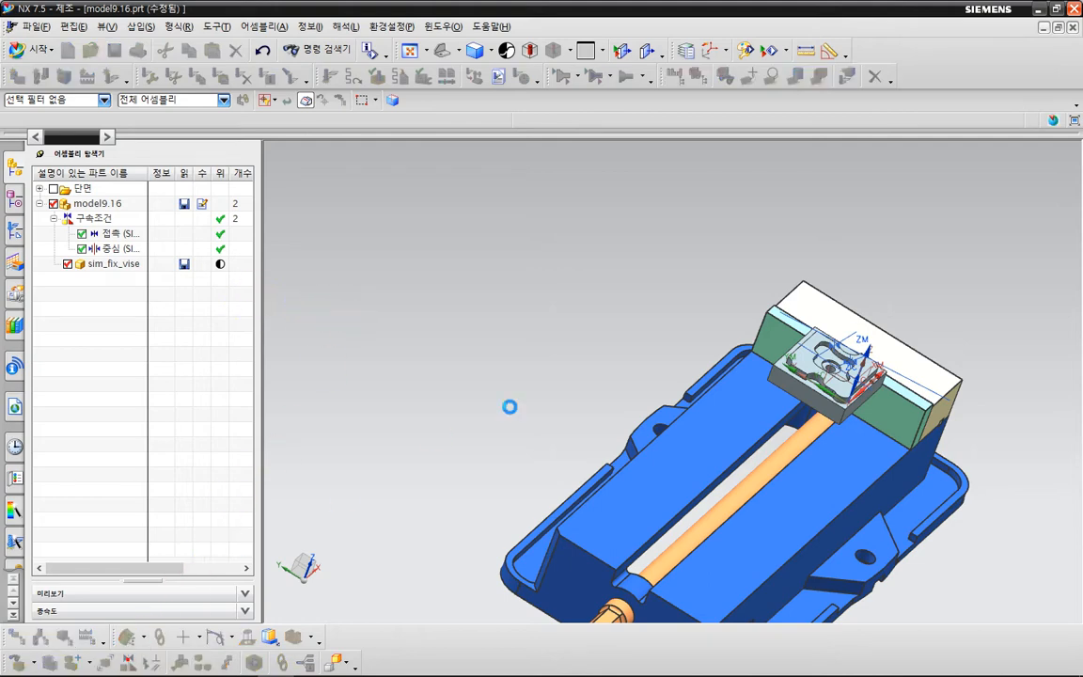
pyautogui.moveTo(566, 377); pyautogui.dragTo(718, 380, button='middle')
pyautogui.scroll(3, 790, 346)
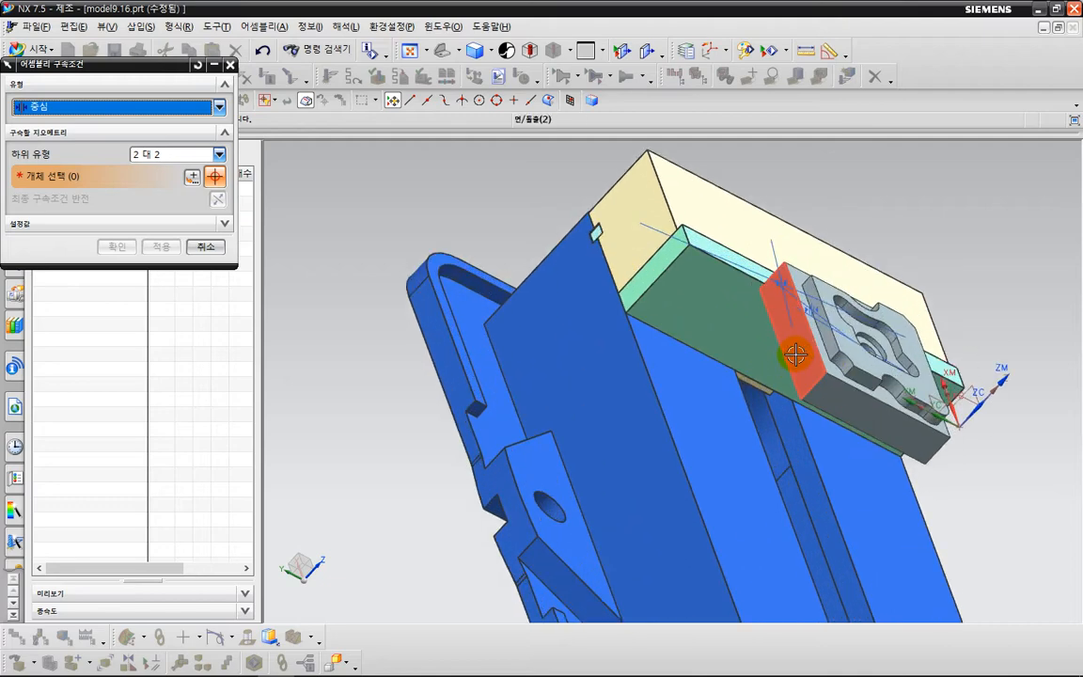
pyautogui.click(788, 348)
pyautogui.click(739, 295)
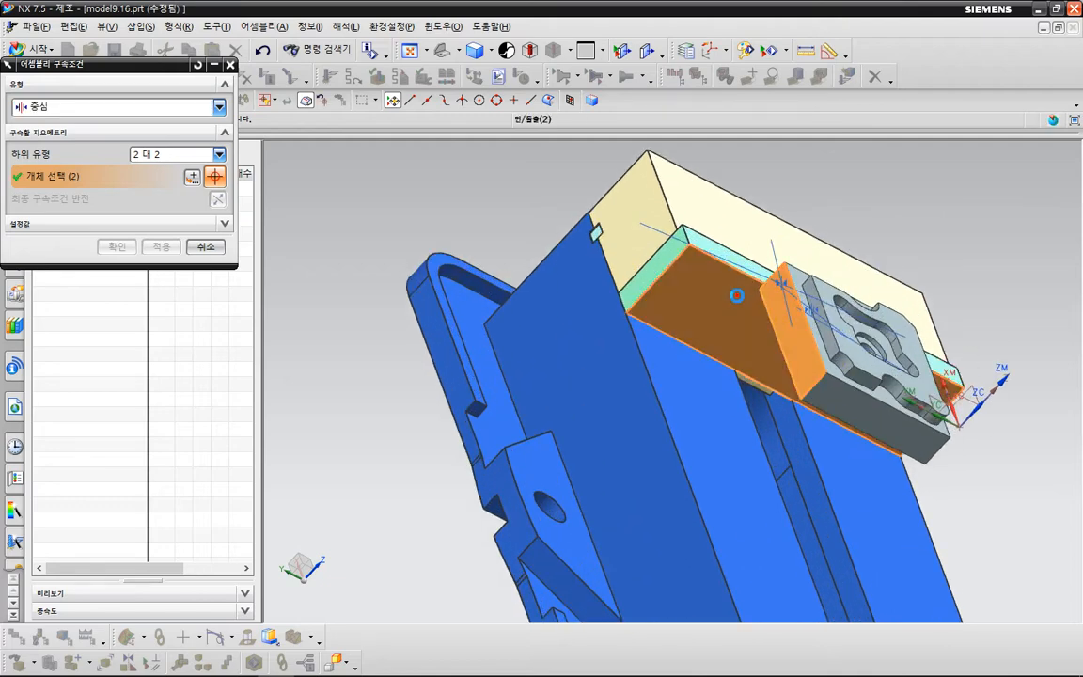
pyautogui.click(133, 107)
pyautogui.click(128, 135)
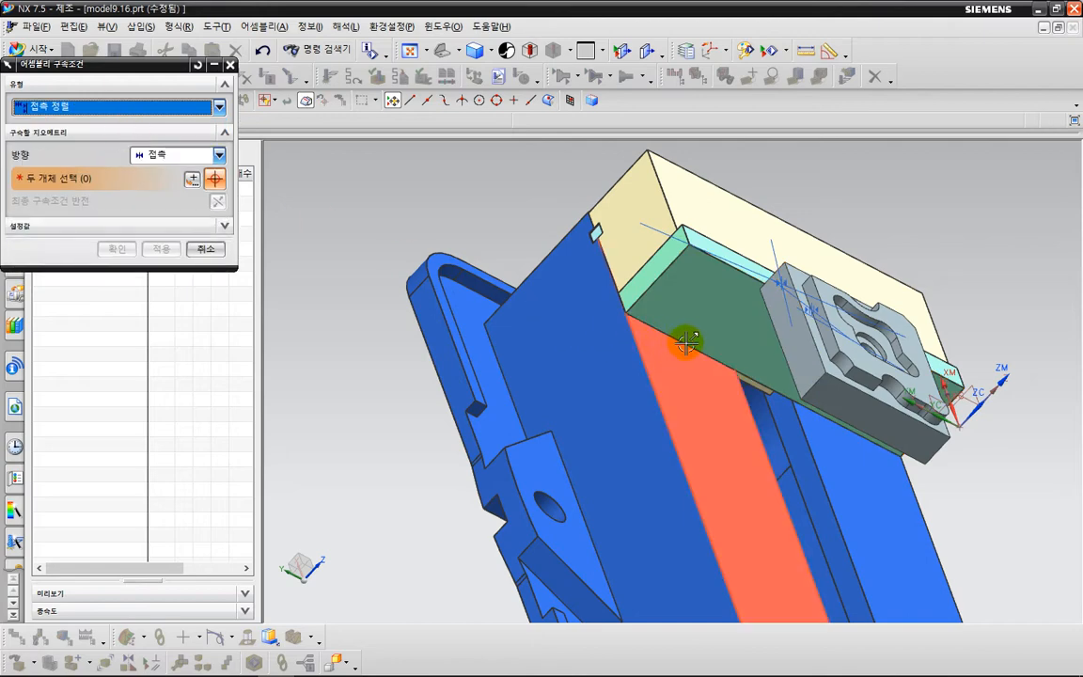
pyautogui.click(785, 356)
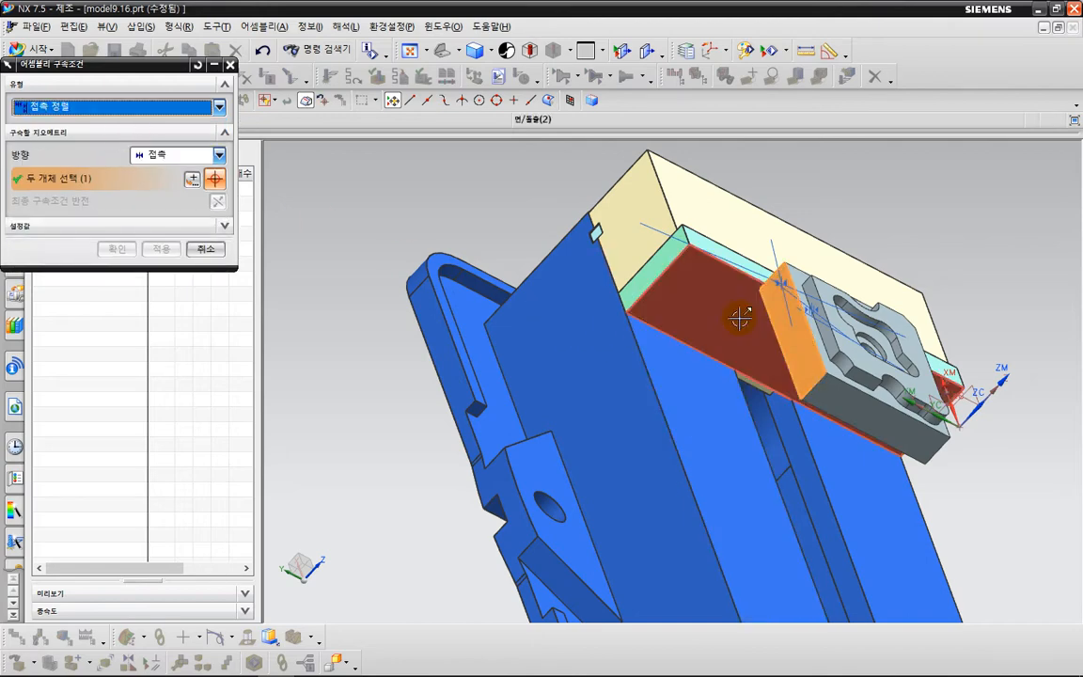
pyautogui.click(672, 290)
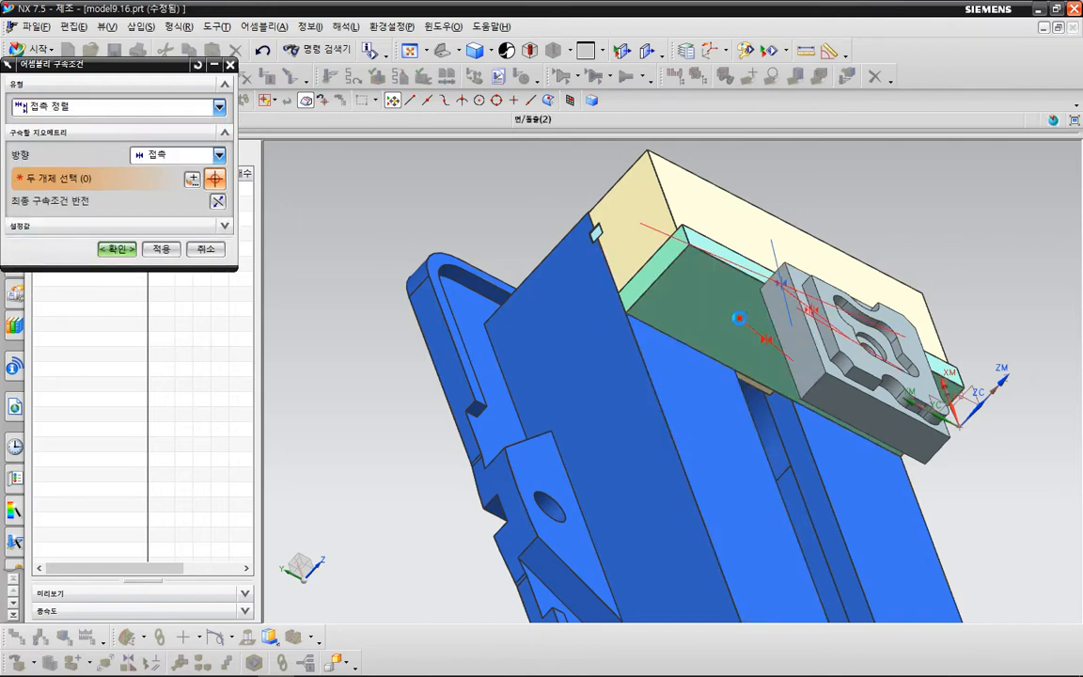
pyautogui.click(117, 250)
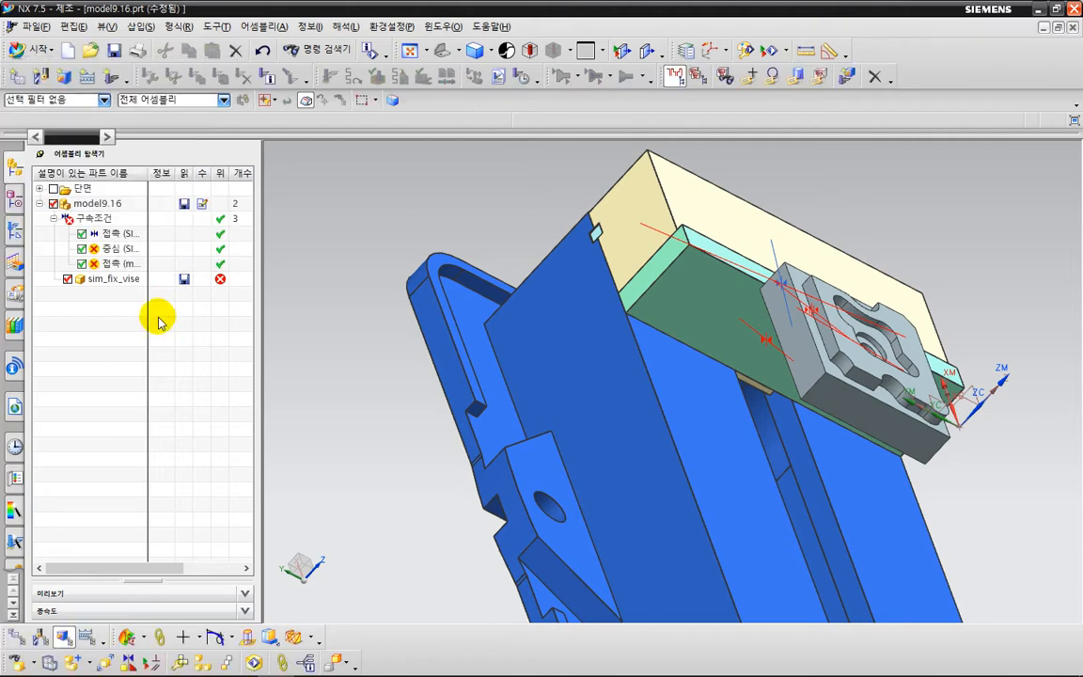
# Suppress and delete the center constraint between the cream jaw block's end faces and the part's Y side faces.
pyautogui.click(113, 248)
pyautogui.rightClick(120, 249)
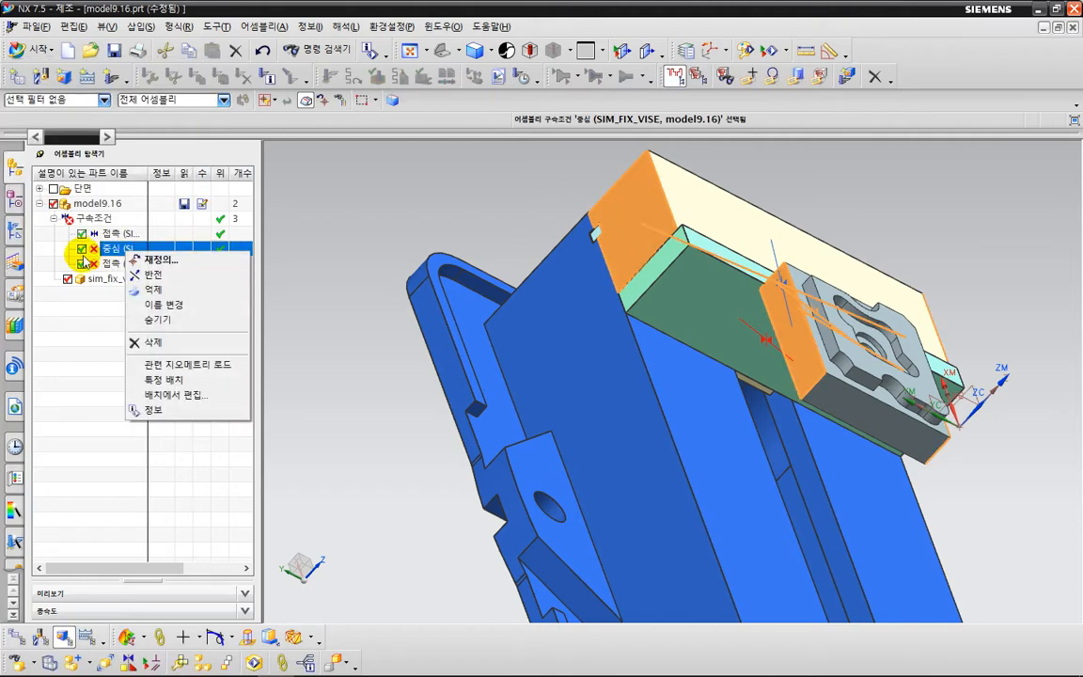
pyautogui.click(82, 248)
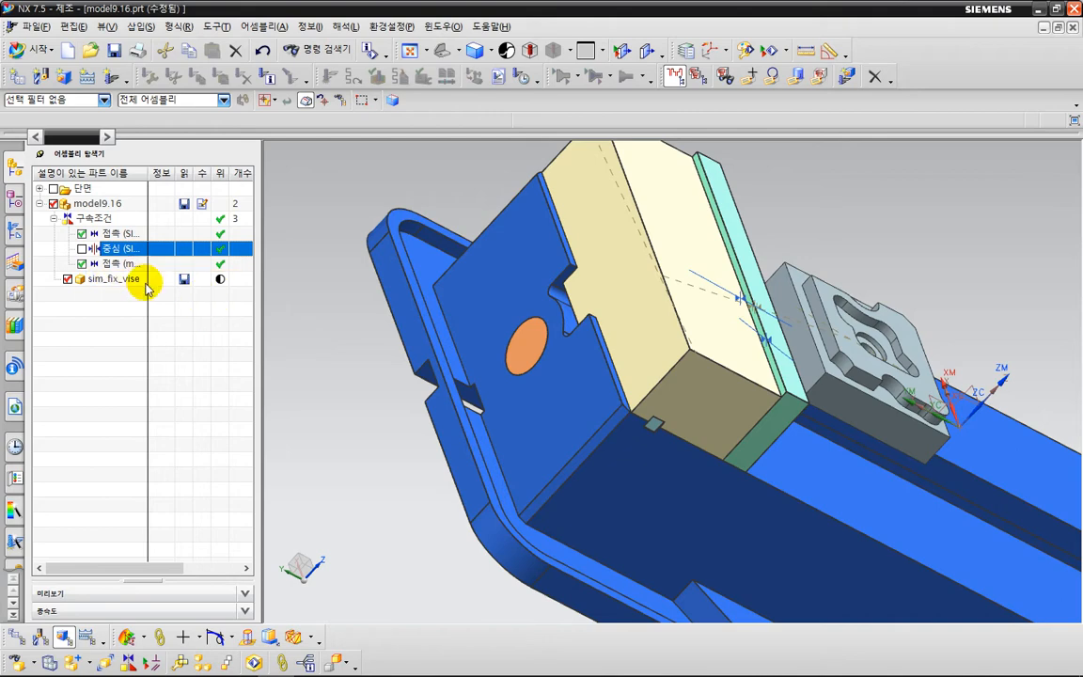
pyautogui.moveTo(378, 367); pyautogui.dragTo(325, 347, button='middle')
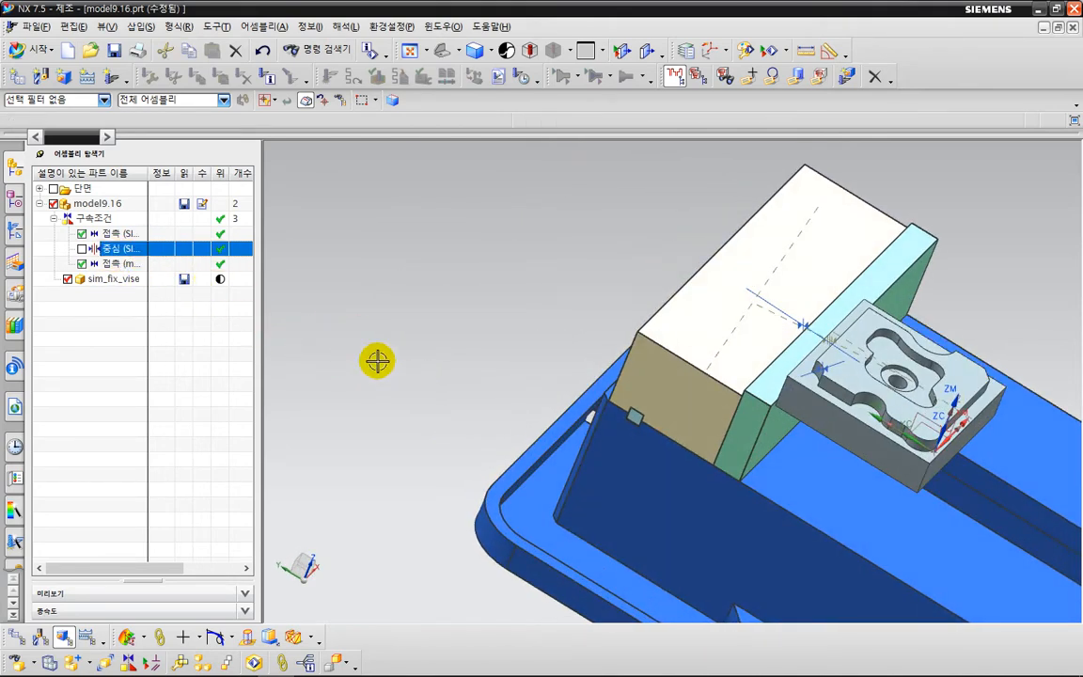
pyautogui.rightClick(130, 250)
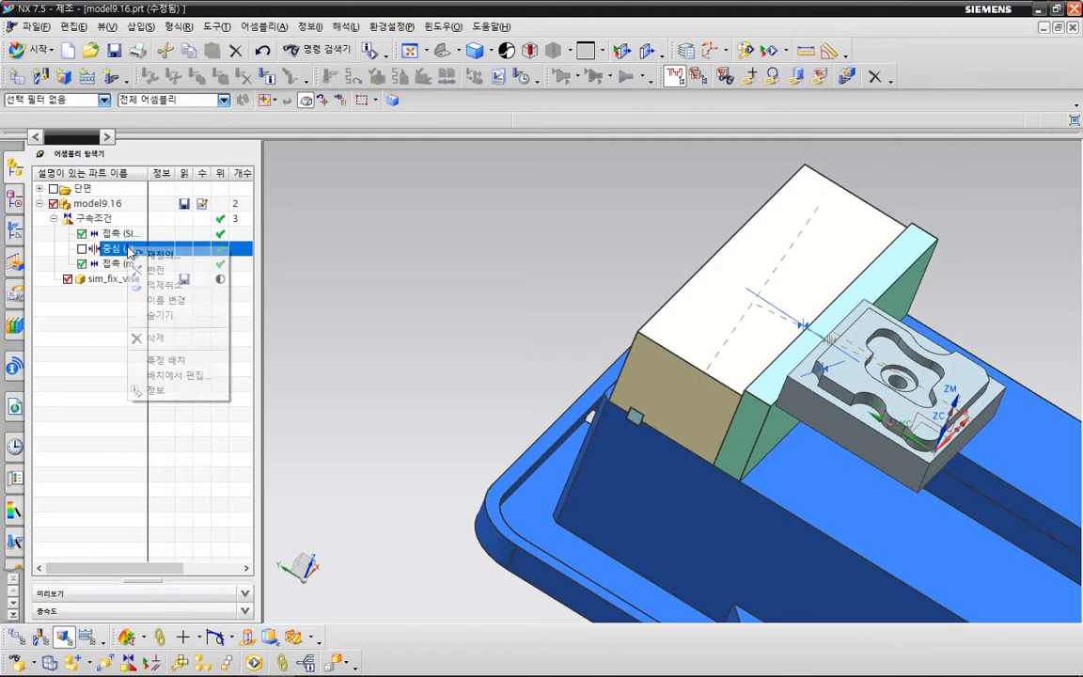
pyautogui.click(193, 339)
# Add a 2-to-2 center constraint between the two end faces of the cream jaw block and the part's two X side faces.
pyautogui.moveTo(360, 364)
pyautogui.mouseDown(button='middle')
pyautogui.moveTo(412, 343)
pyautogui.moveTo(437, 347)
pyautogui.moveTo(445, 372)
pyautogui.moveTo(386, 339)
pyautogui.moveTo(382, 364)
pyautogui.mouseUp(button='middle')
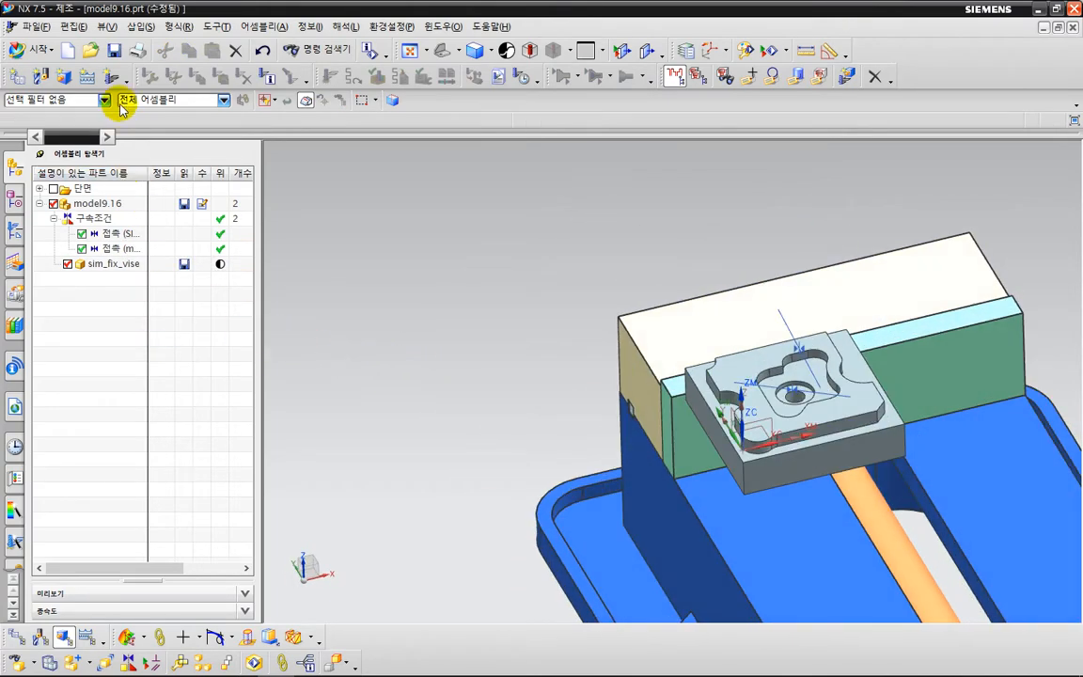
pyautogui.click(127, 663)
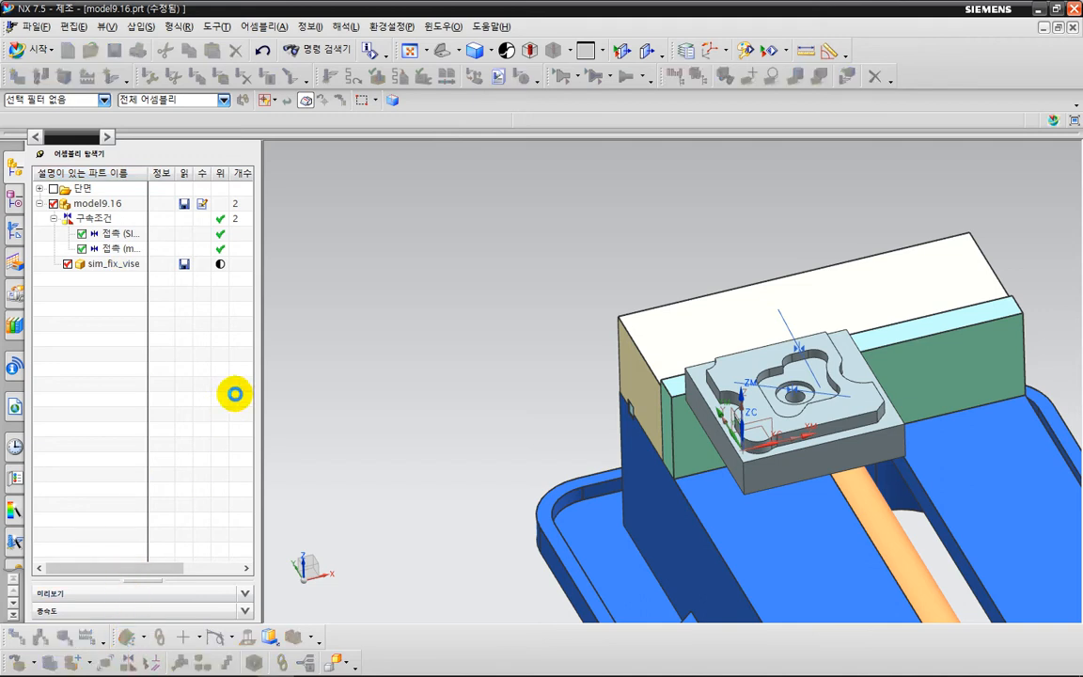
pyautogui.click(135, 110)
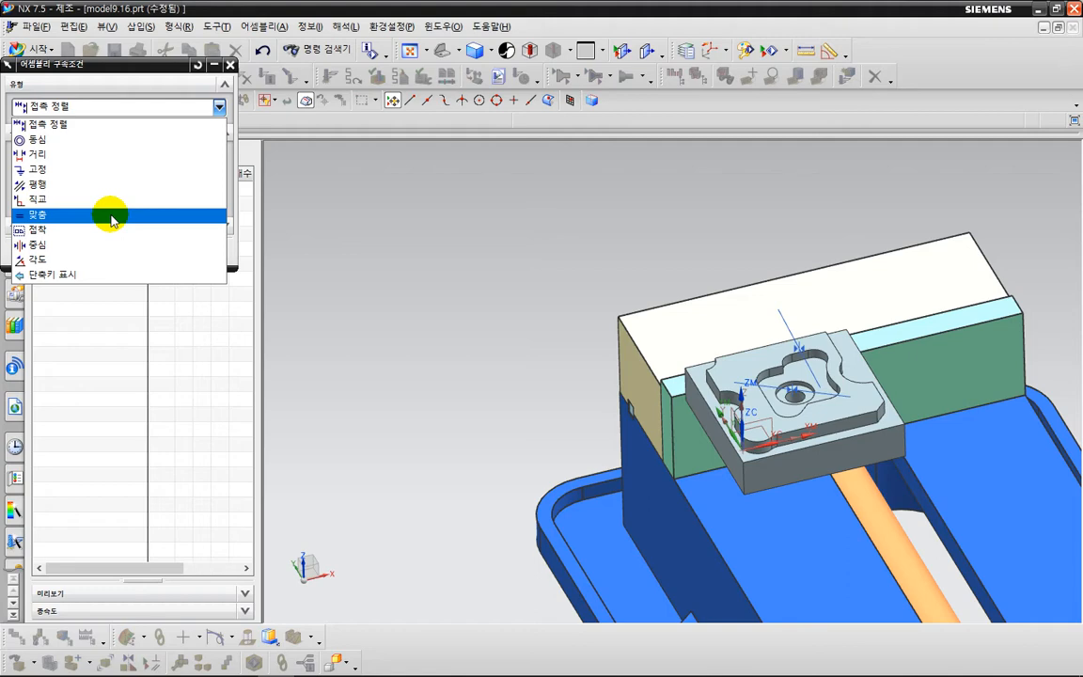
pyautogui.click(111, 246)
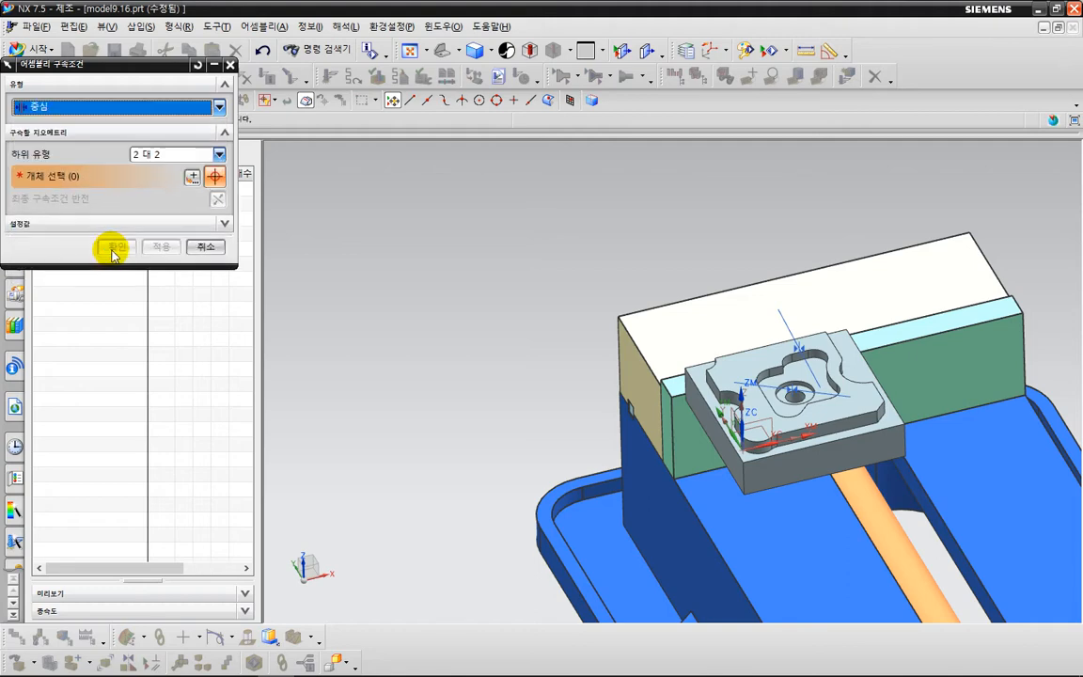
pyautogui.click(629, 373)
pyautogui.moveTo(1039, 234); pyautogui.dragTo(938, 279, button='middle')
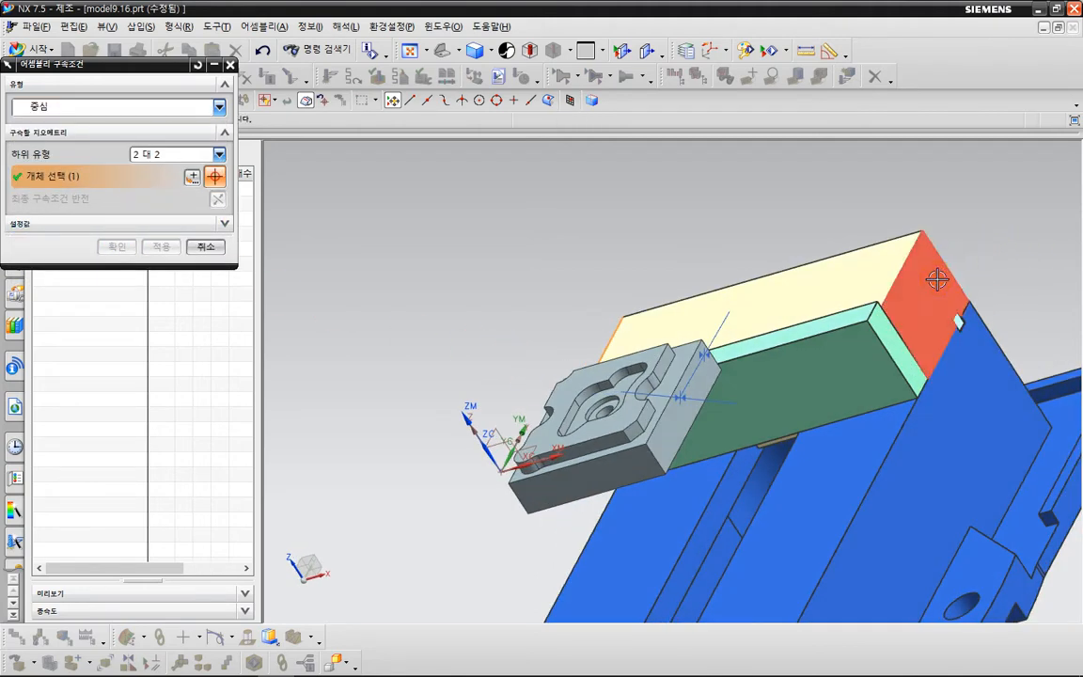
pyautogui.click(938, 280)
pyautogui.click(691, 381)
pyautogui.moveTo(454, 346); pyautogui.dragTo(666, 346, button='middle')
pyautogui.click(883, 450)
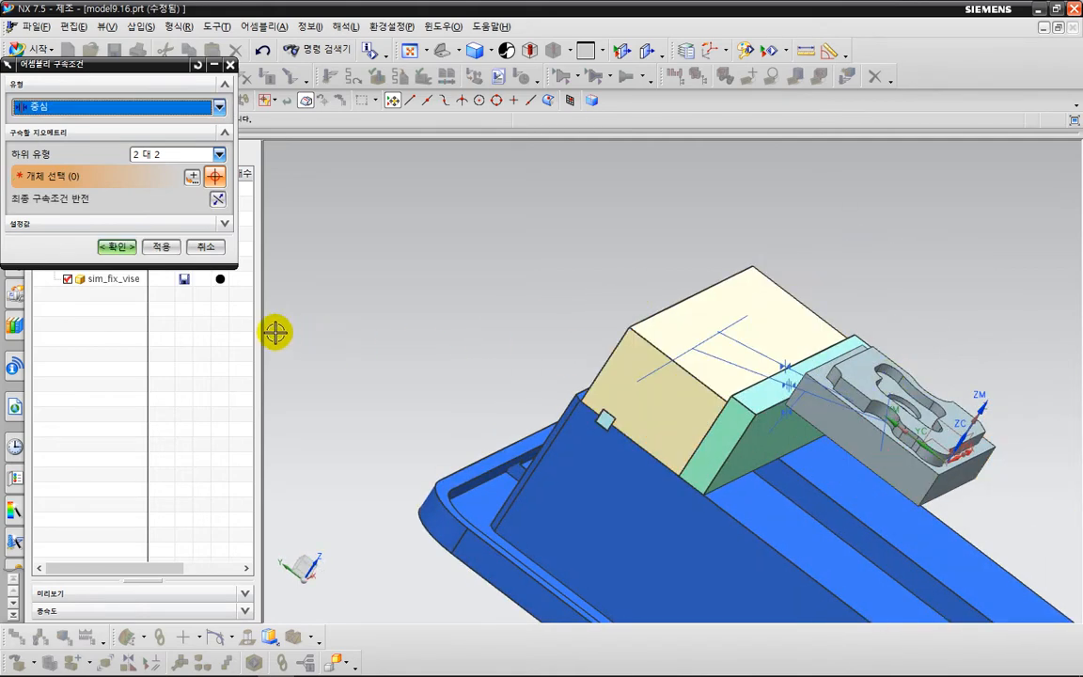
pyautogui.click(117, 246)
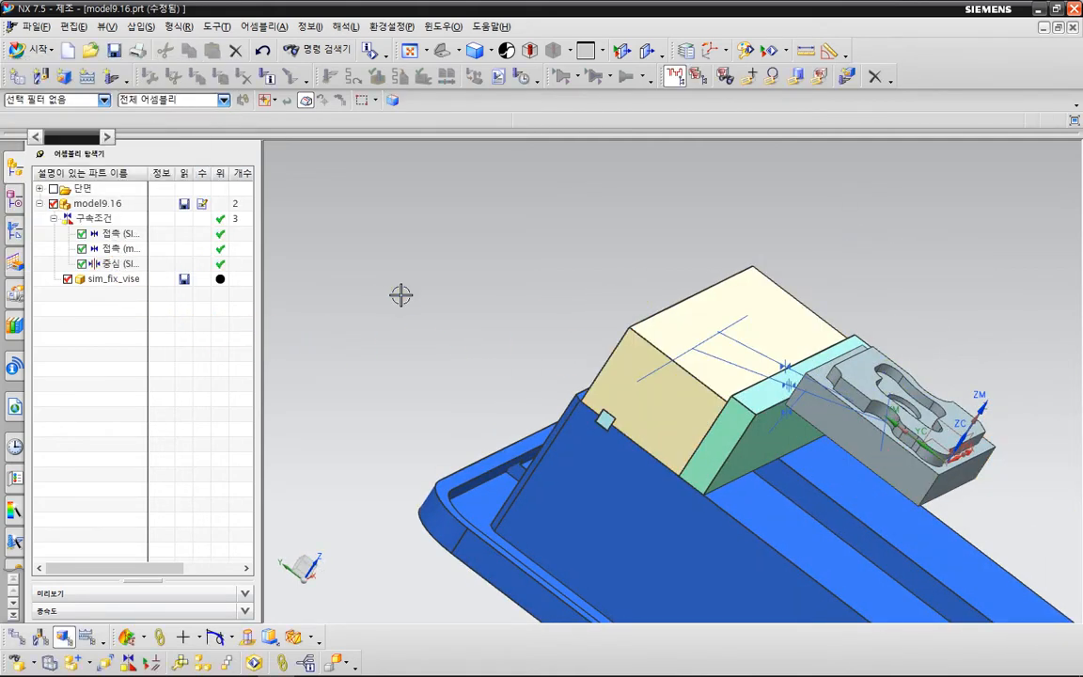
# Turn off the display of the assembly constraints in the graphics window.
pyautogui.press('End')
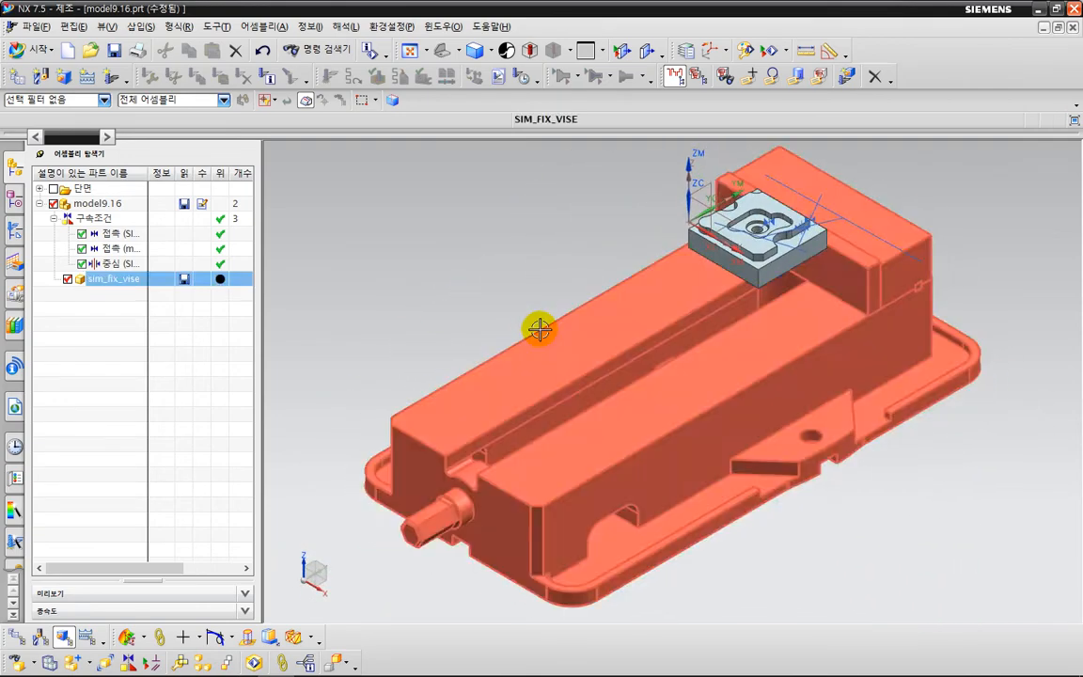
pyautogui.keyDown('shift'); pyautogui.moveTo(550, 263); pyautogui.dragTo(435, 304, button='middle'); pyautogui.keyUp('shift')
pyautogui.scroll(3, 475, 285)
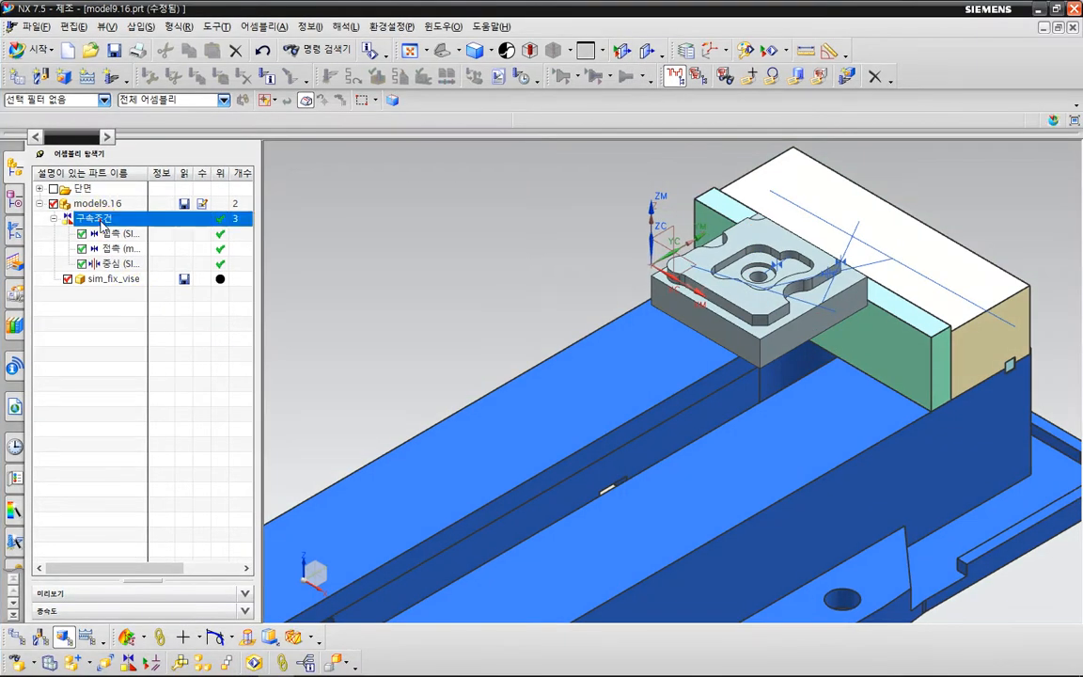
pyautogui.rightClick(103, 224)
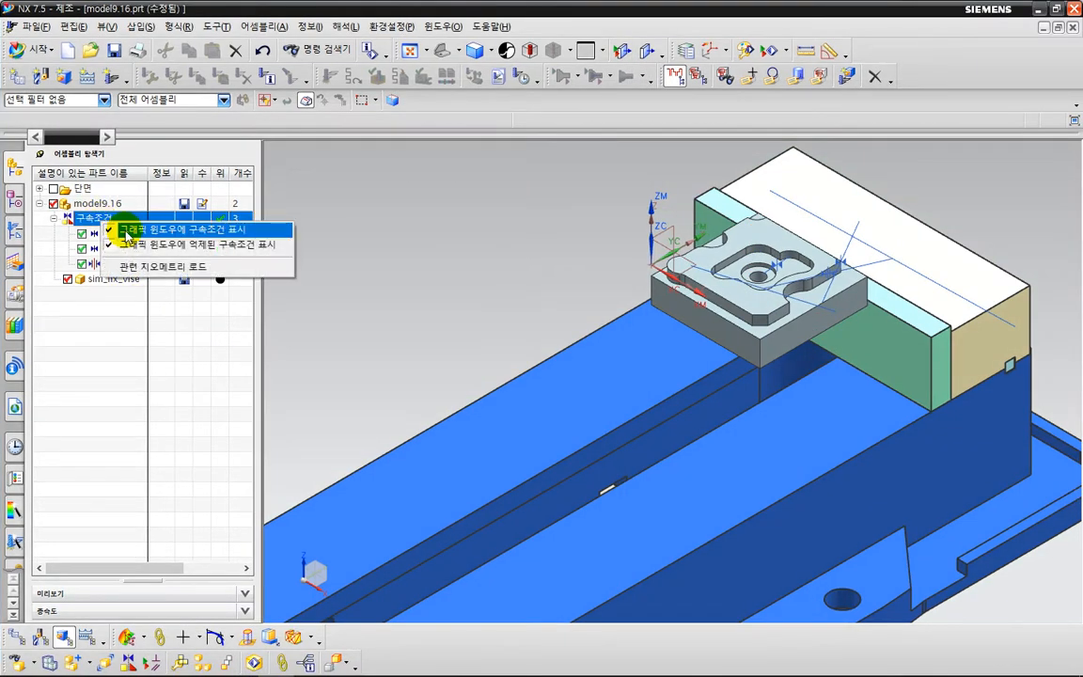
pyautogui.click(127, 230)
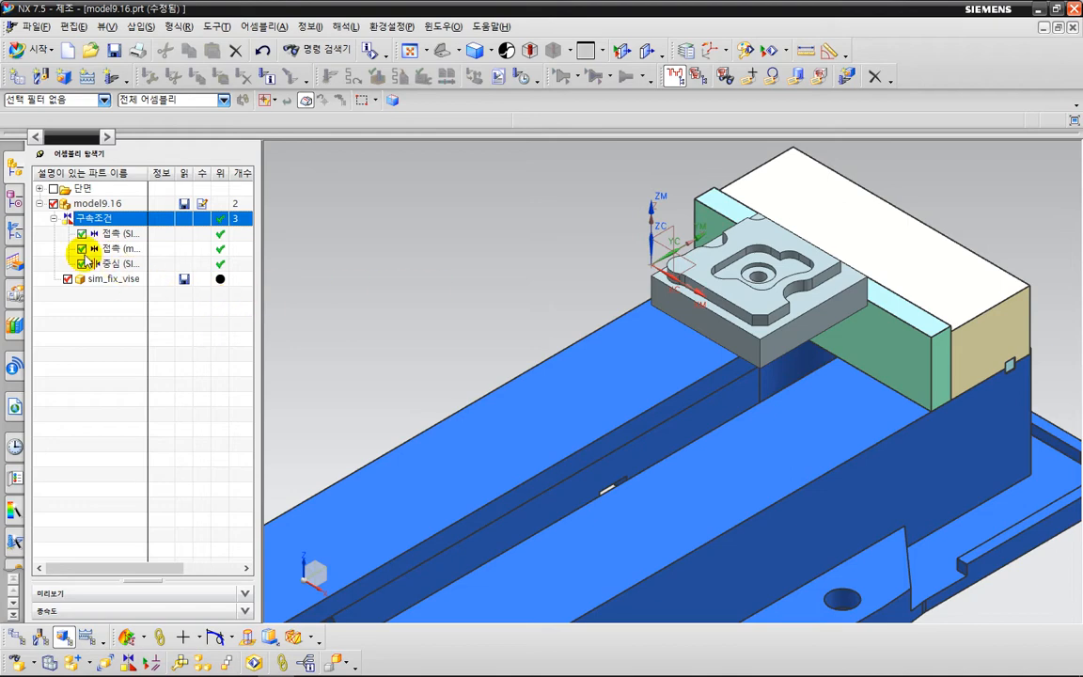
# Hide the datum coordinate system (0) and turn off the display of the WCS.
pyautogui.click(16, 204)
pyautogui.click(130, 279)
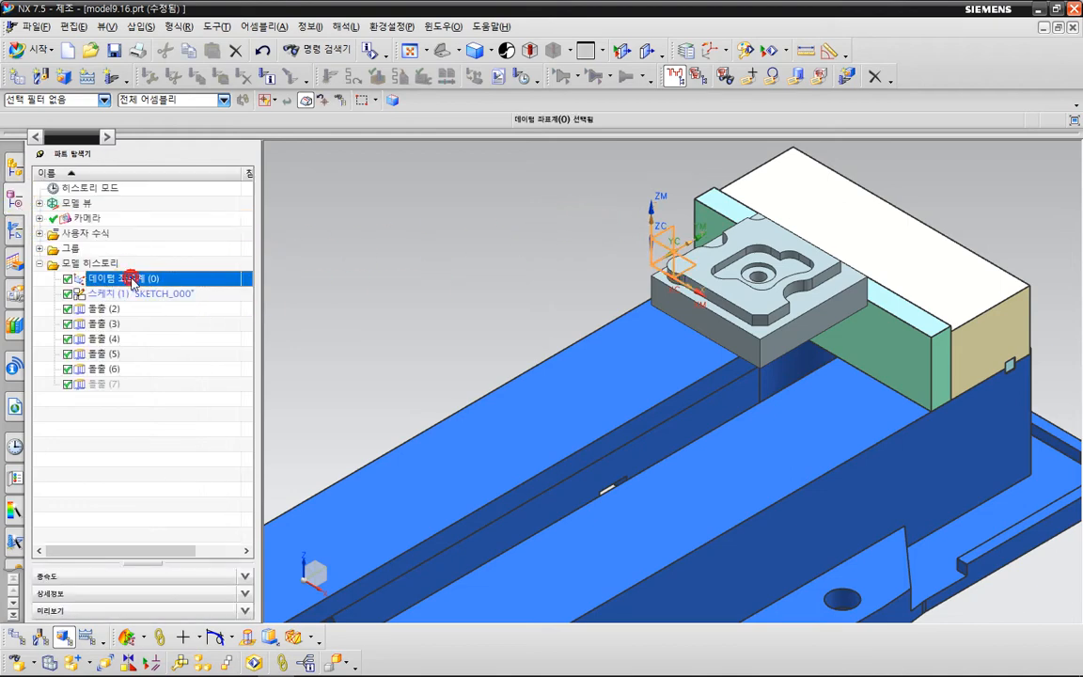
pyautogui.rightClick(133, 282)
pyautogui.click(179, 282)
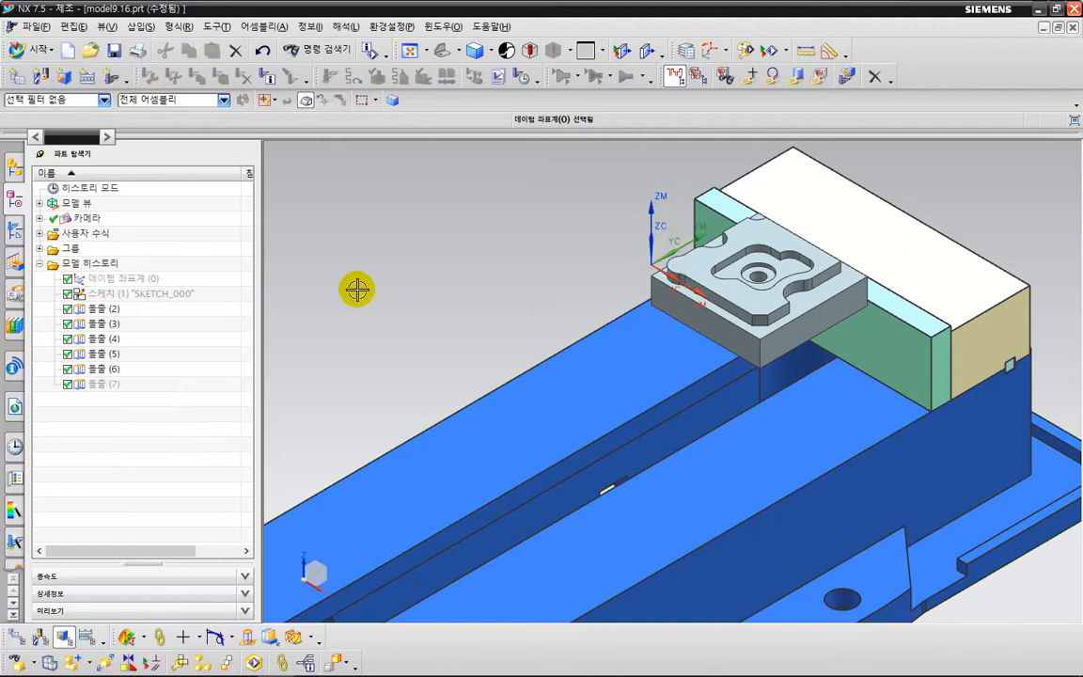
pyautogui.scroll(2, 658, 258)
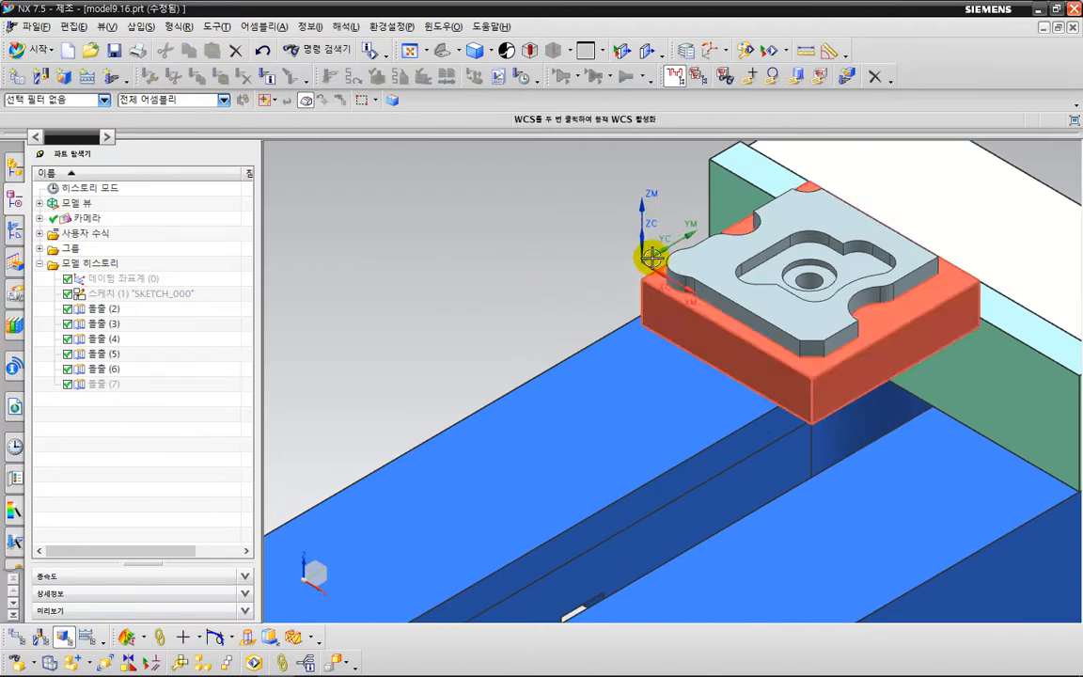
pyautogui.scroll(-1, 551, 257)
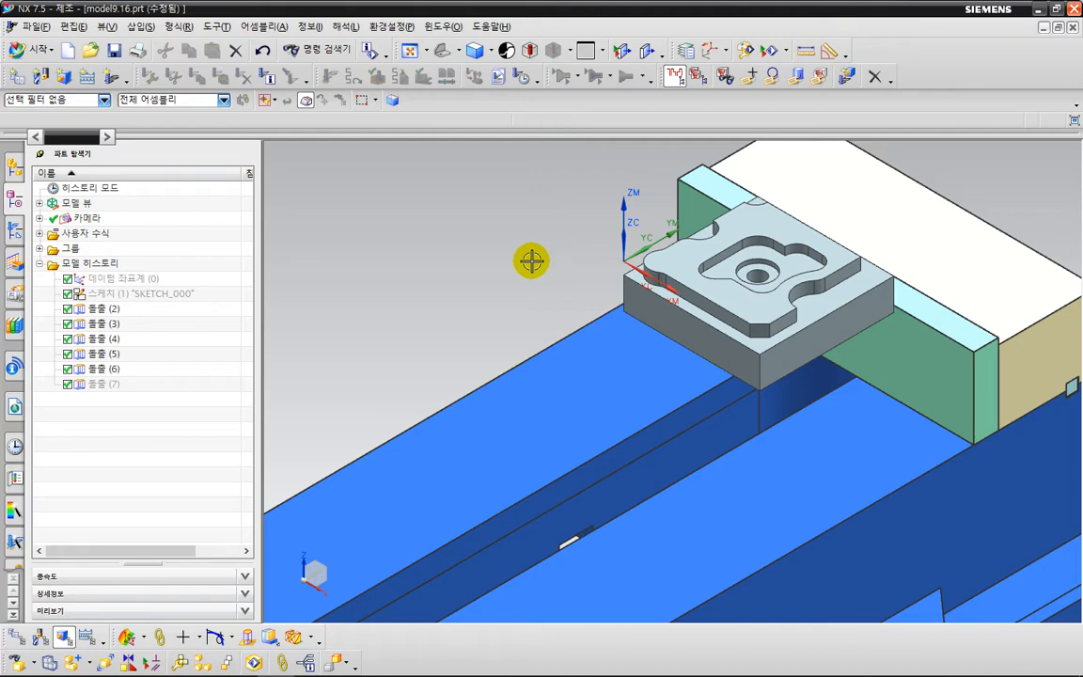
pyautogui.moveTo(510, 263); pyautogui.dragTo(398, 270, button='middle')
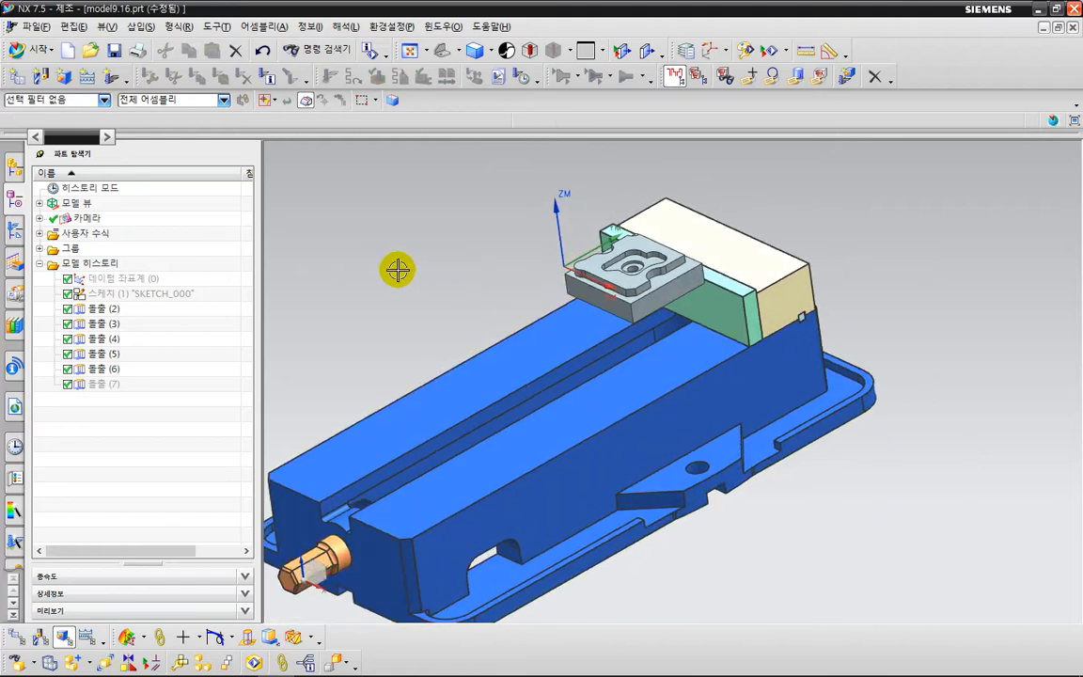
# Add the component sim_fix_visejaw.prt to the assembly, placing it by a picked origin point in the open space beside the vise.
pyautogui.click(265, 26)
pyautogui.click(287, 62)
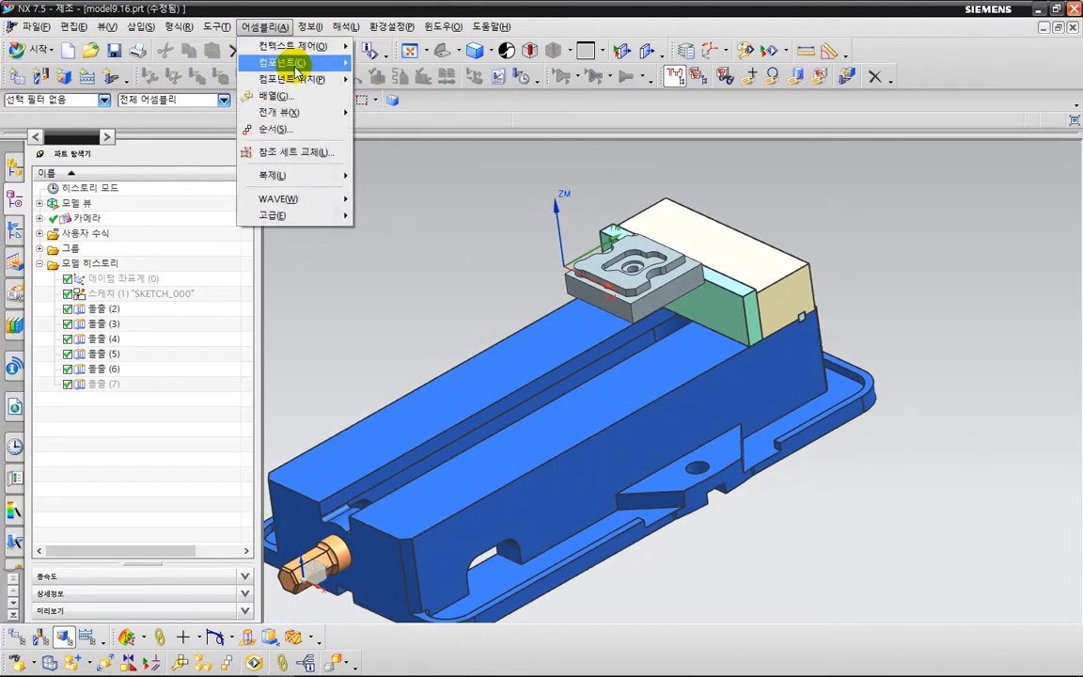
pyautogui.click(374, 65)
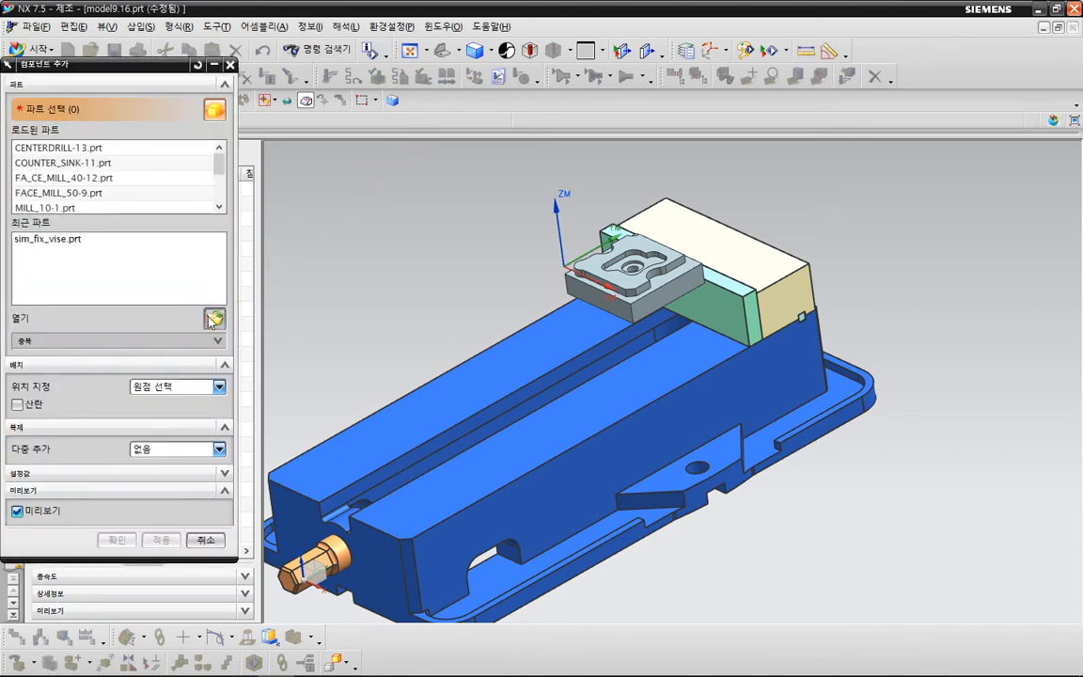
pyautogui.click(210, 318)
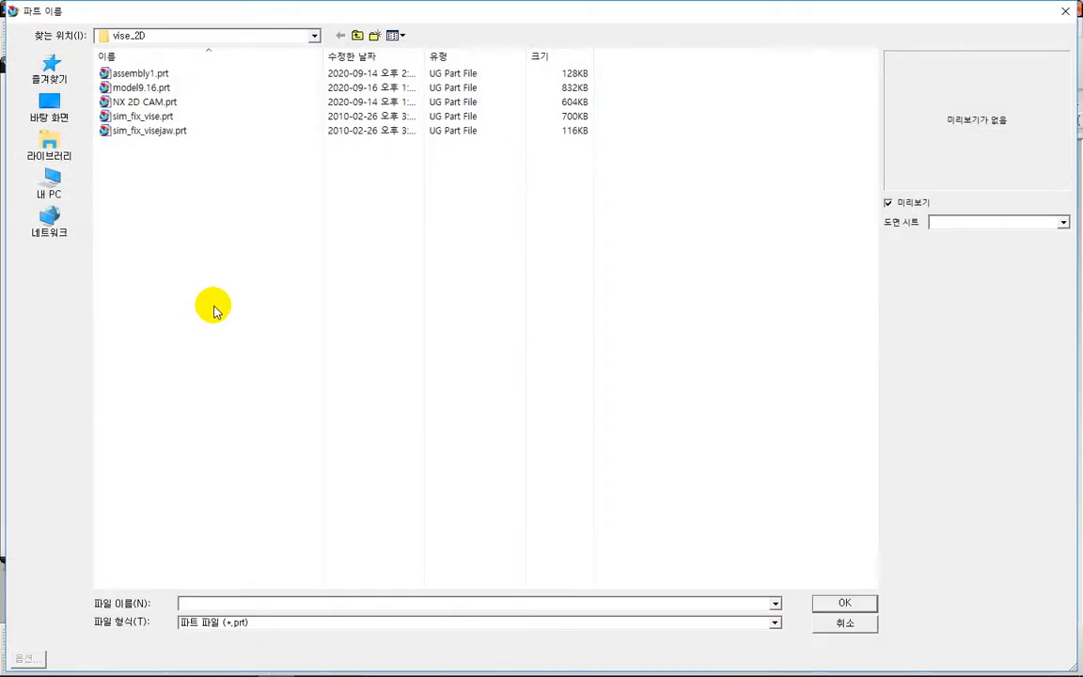
pyautogui.click(173, 138)
pyautogui.press('Return')
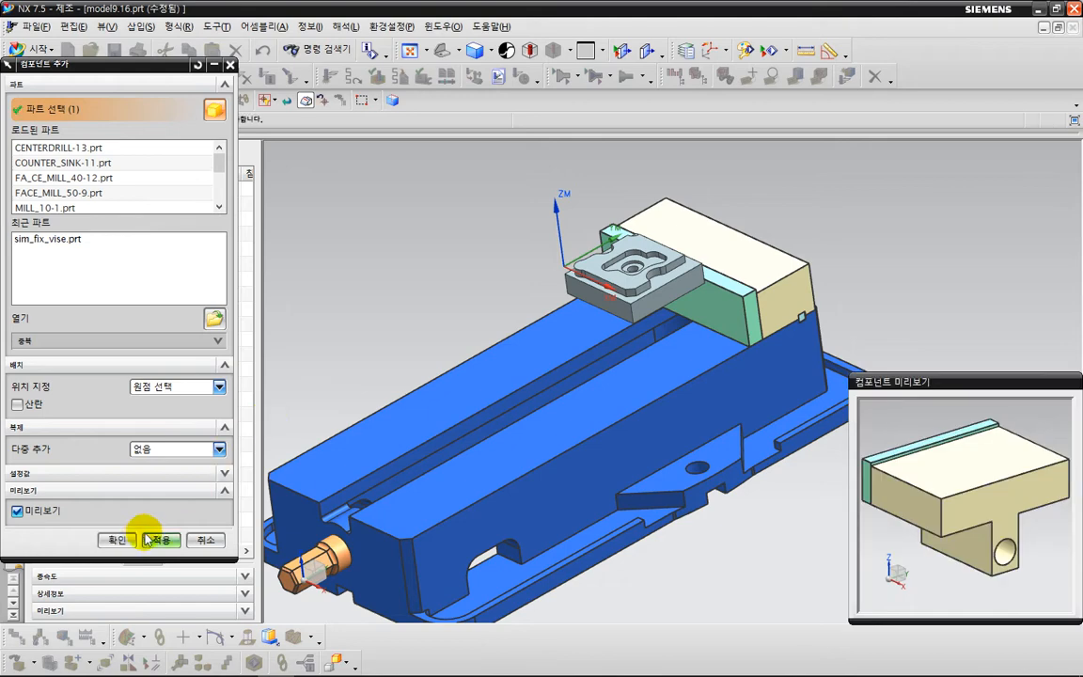
pyautogui.click(135, 540)
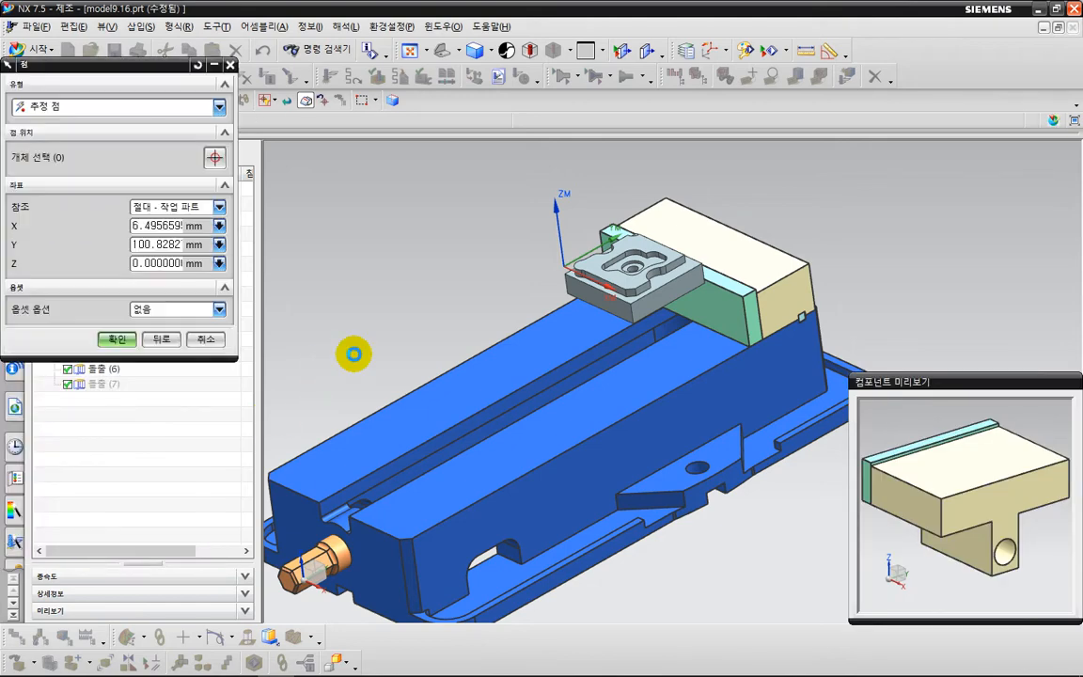
pyautogui.click(354, 353)
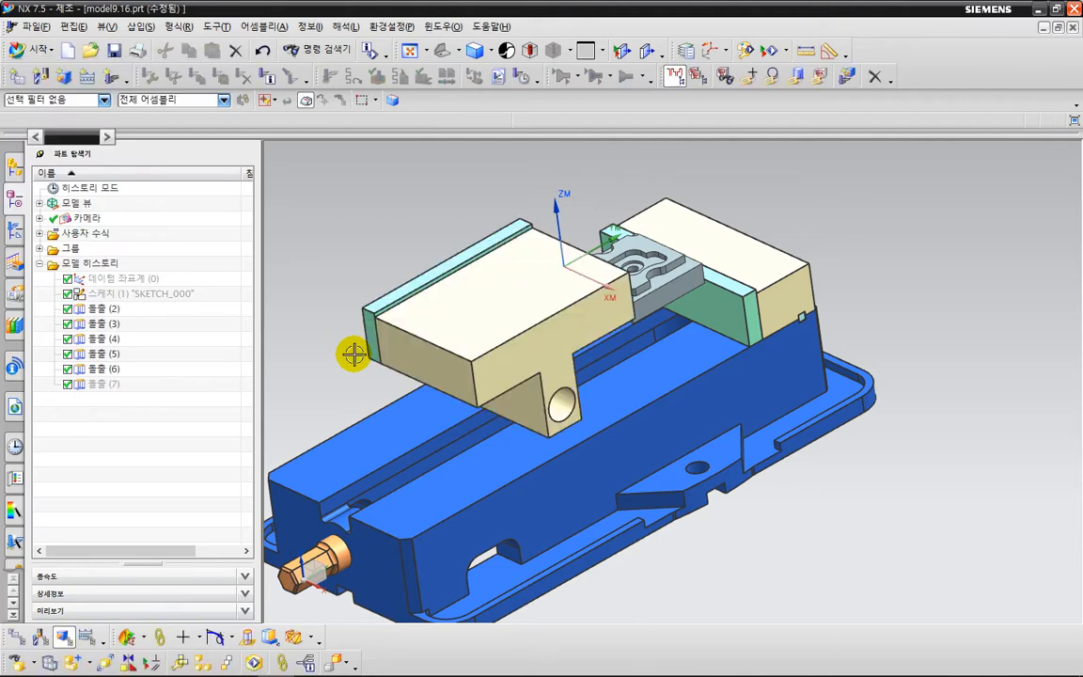
# Rotate the added vise jaw component about its ZC axis by about -95 degrees so its green plate faces the part.
pyautogui.rightClick(492, 297)
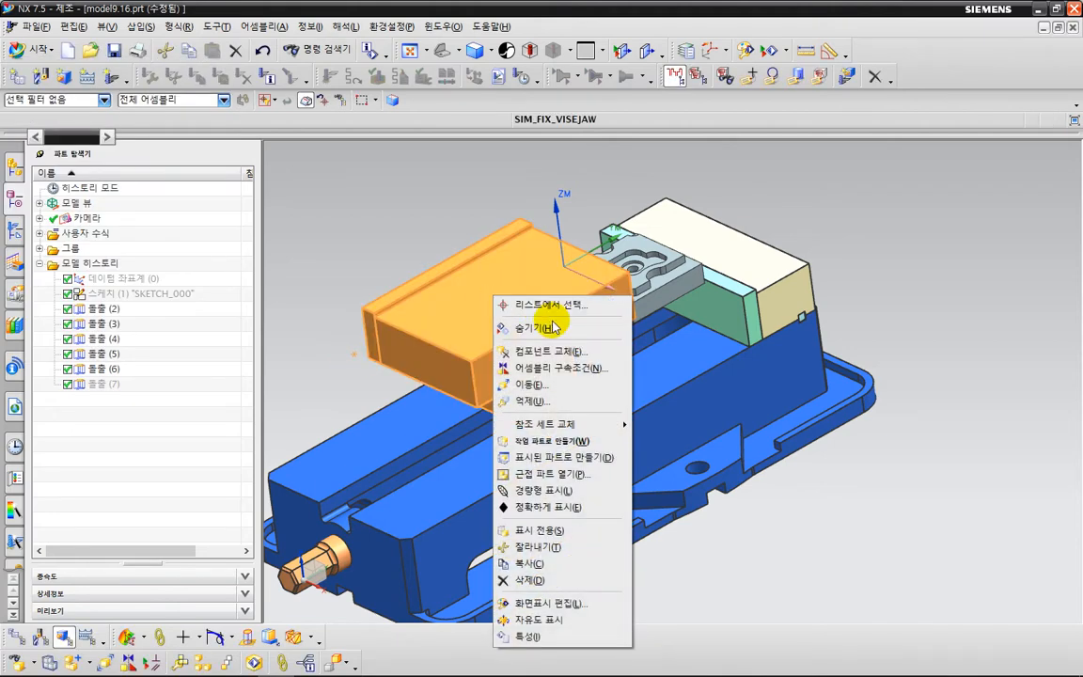
pyautogui.click(533, 383)
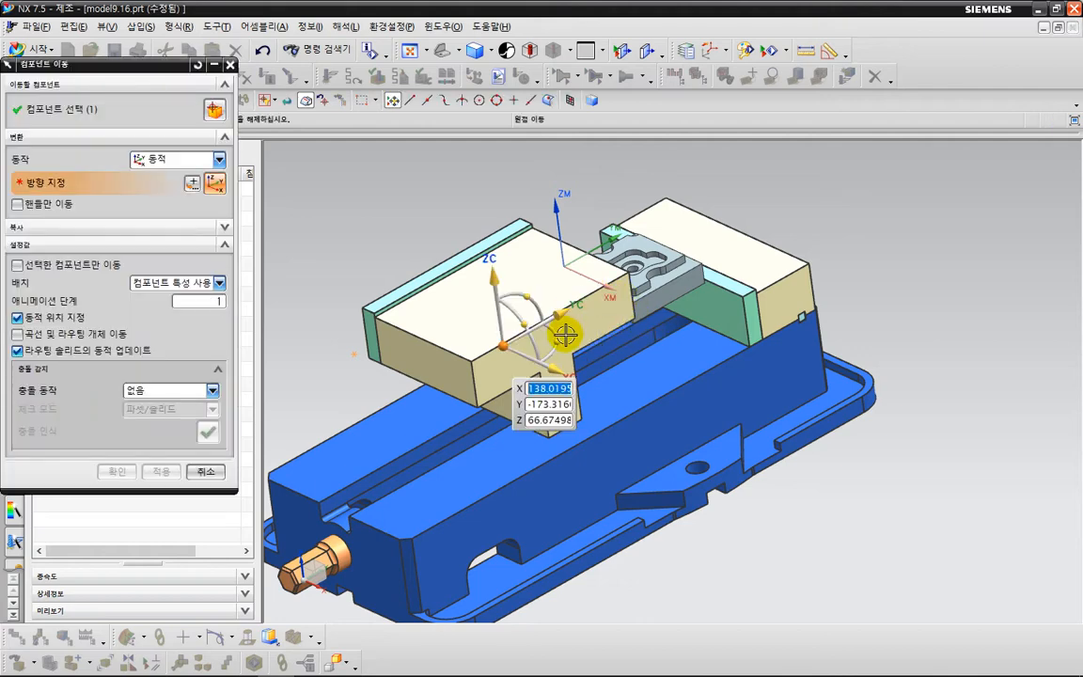
pyautogui.moveTo(566, 335); pyautogui.dragTo(284, 421)
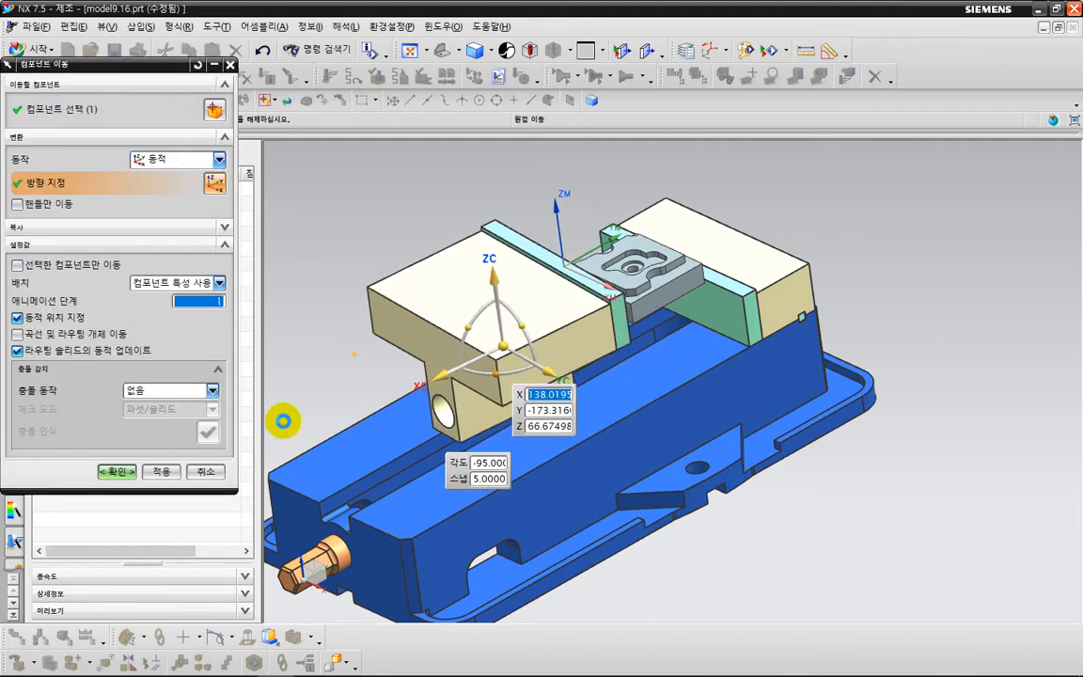
pyautogui.click(116, 472)
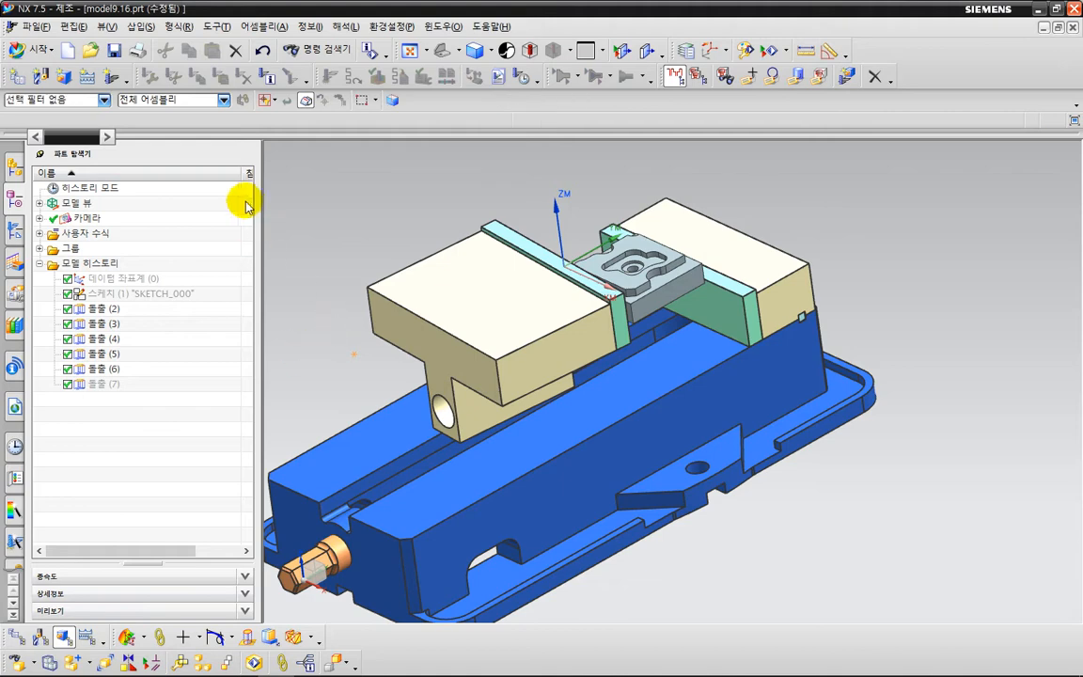
# Add a touch constraint between the underside of the movable jaw's block and the top slide face of the vise body.
pyautogui.click(127, 664)
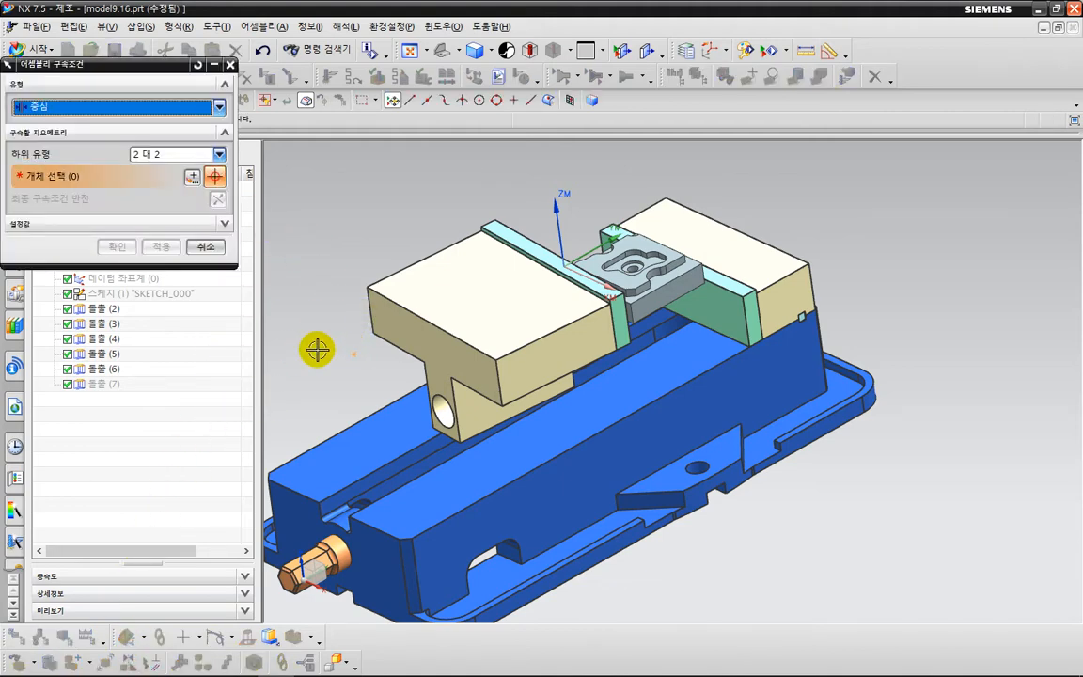
pyautogui.moveTo(317, 350); pyautogui.dragTo(272, 260, button='middle')
pyautogui.click(178, 107)
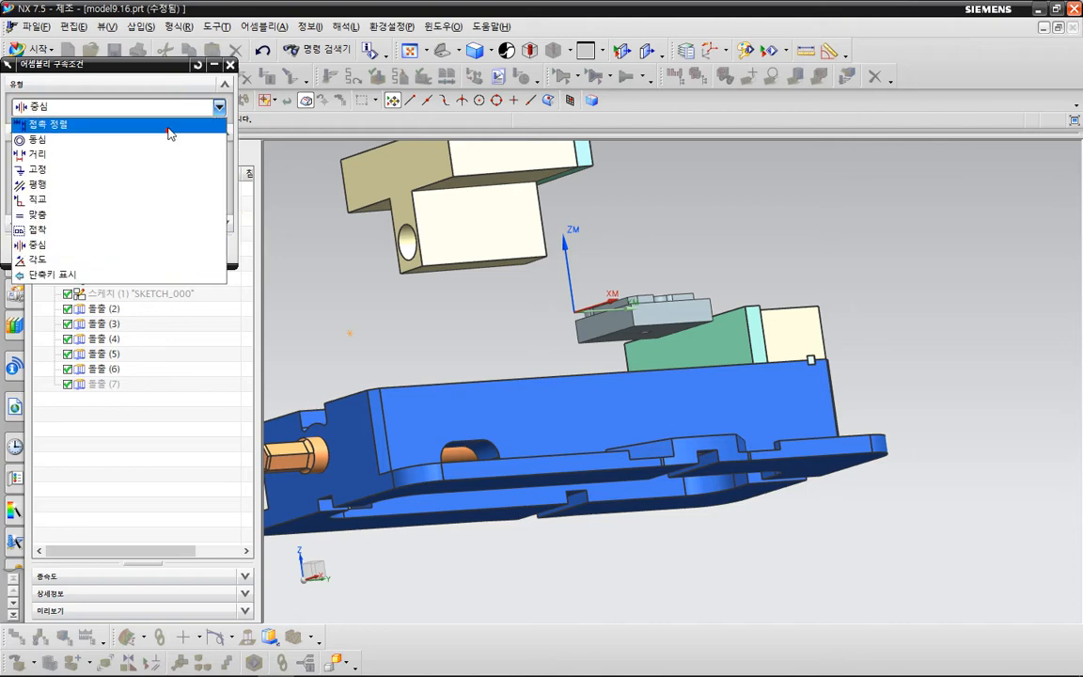
pyautogui.click(170, 125)
pyautogui.click(511, 179)
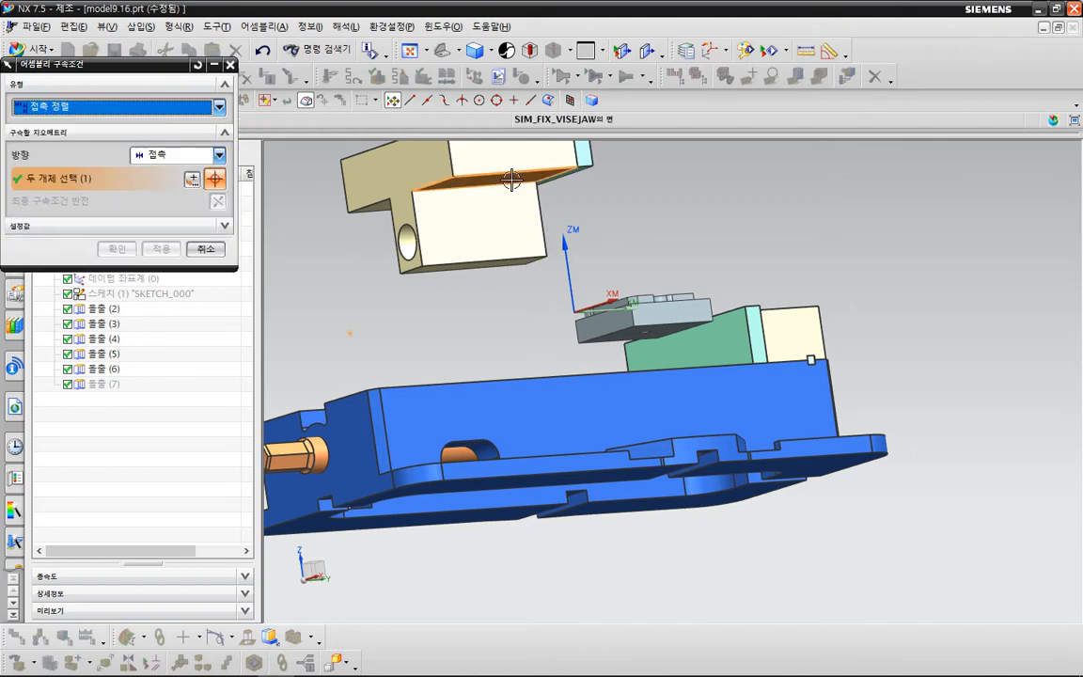
pyautogui.press('Home')
pyautogui.click(508, 444)
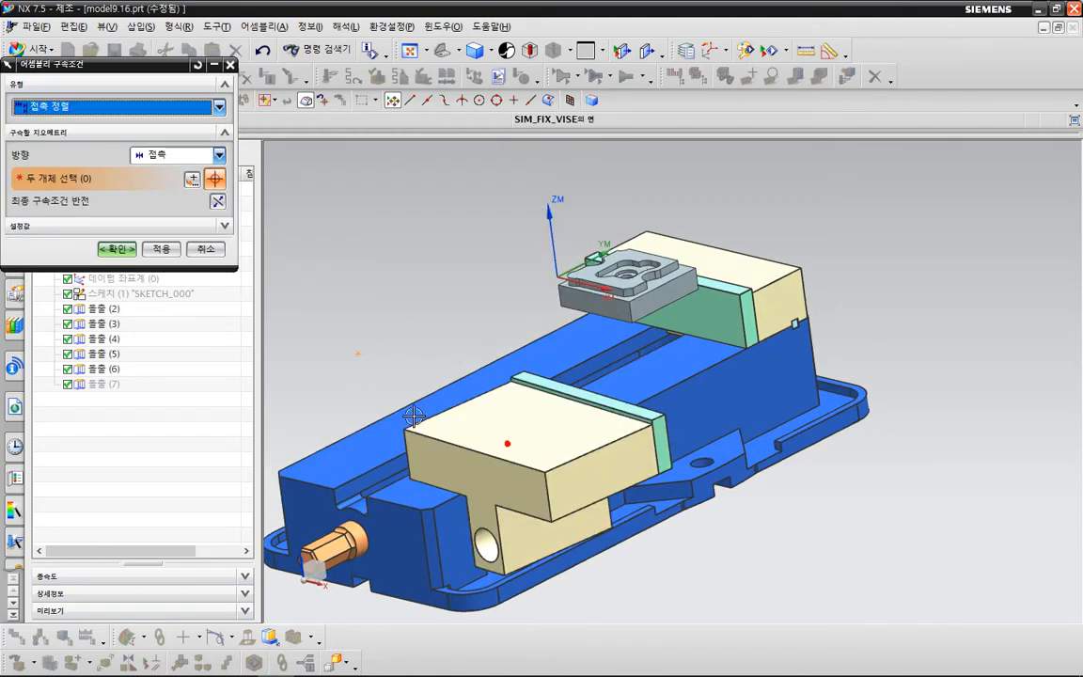
pyautogui.click(160, 248)
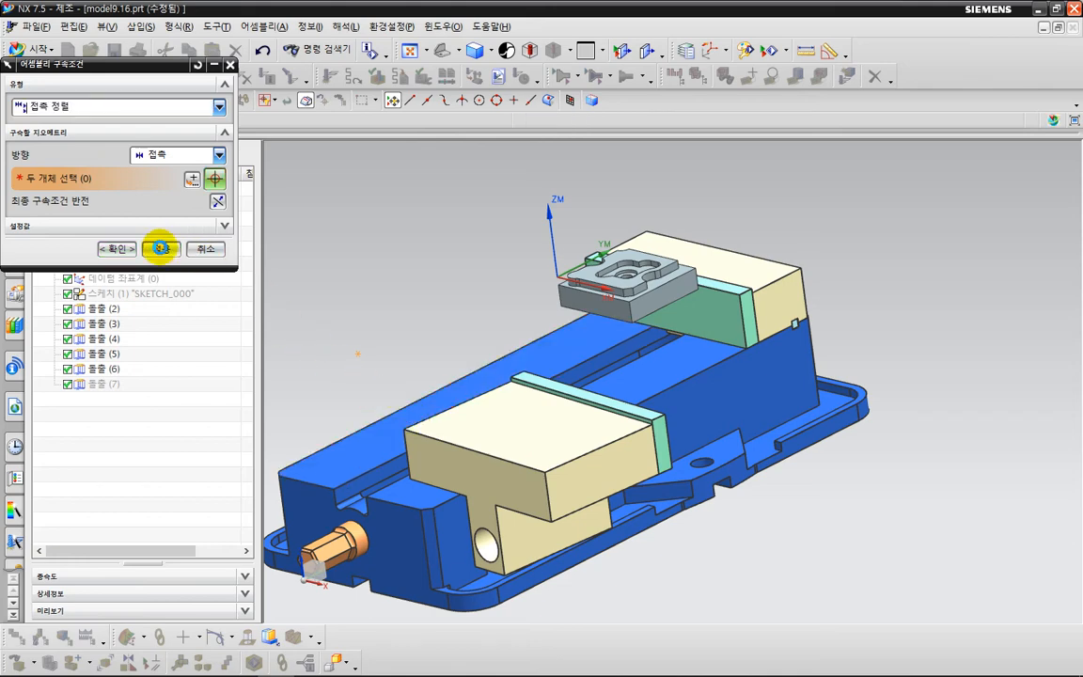
pyautogui.click(128, 106)
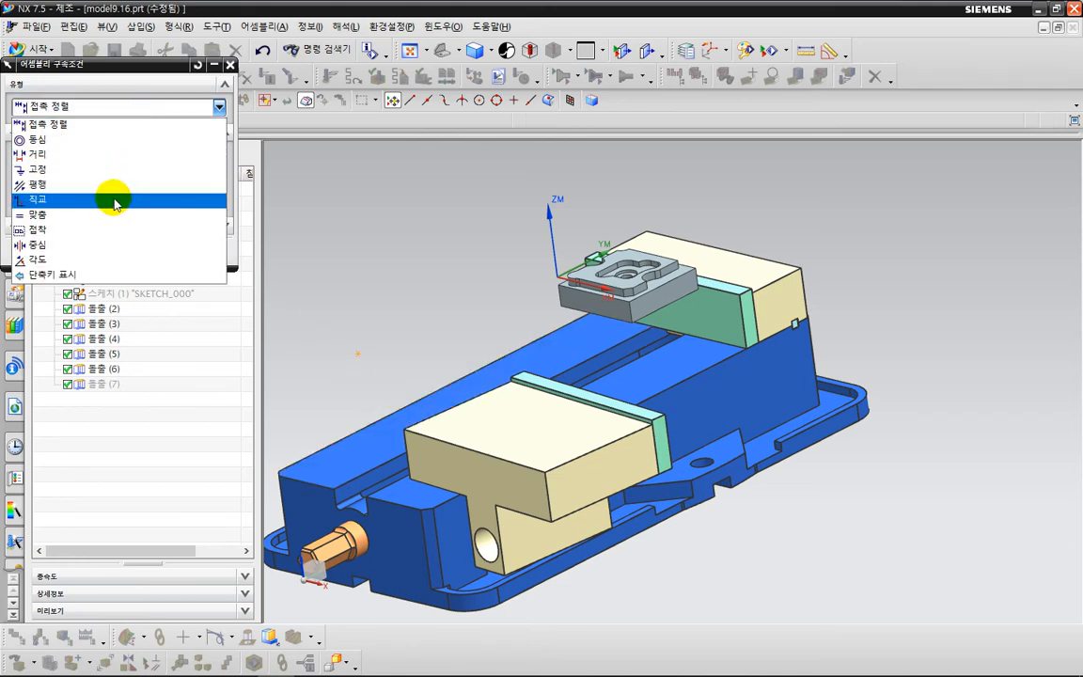
pyautogui.click(114, 248)
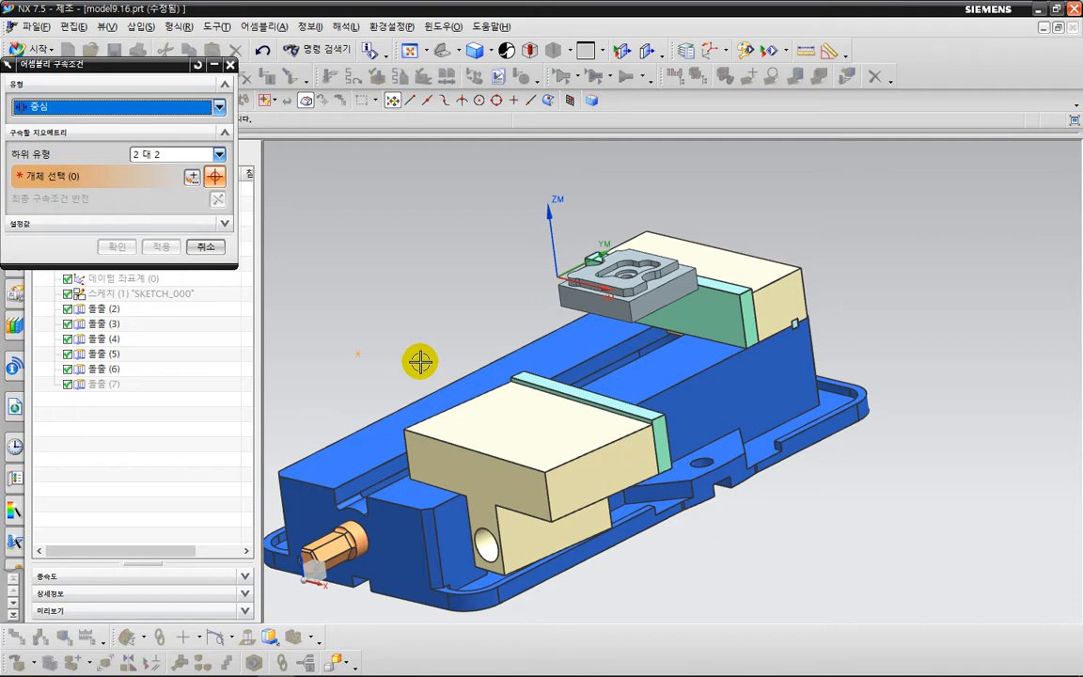
pyautogui.click(573, 470)
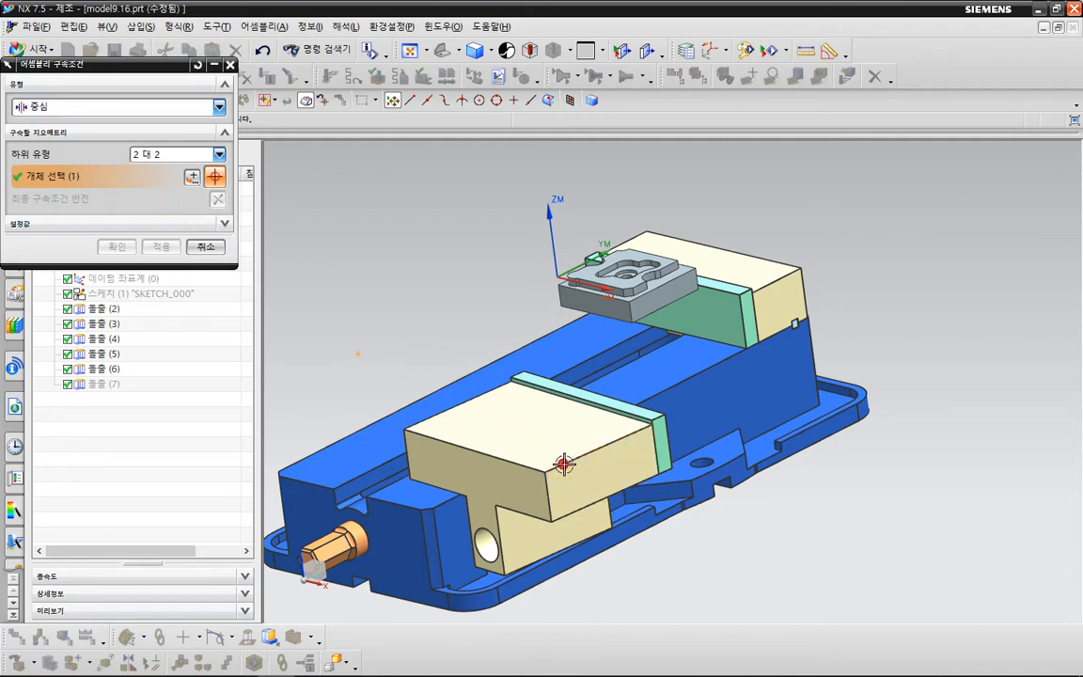
pyautogui.click(195, 67)
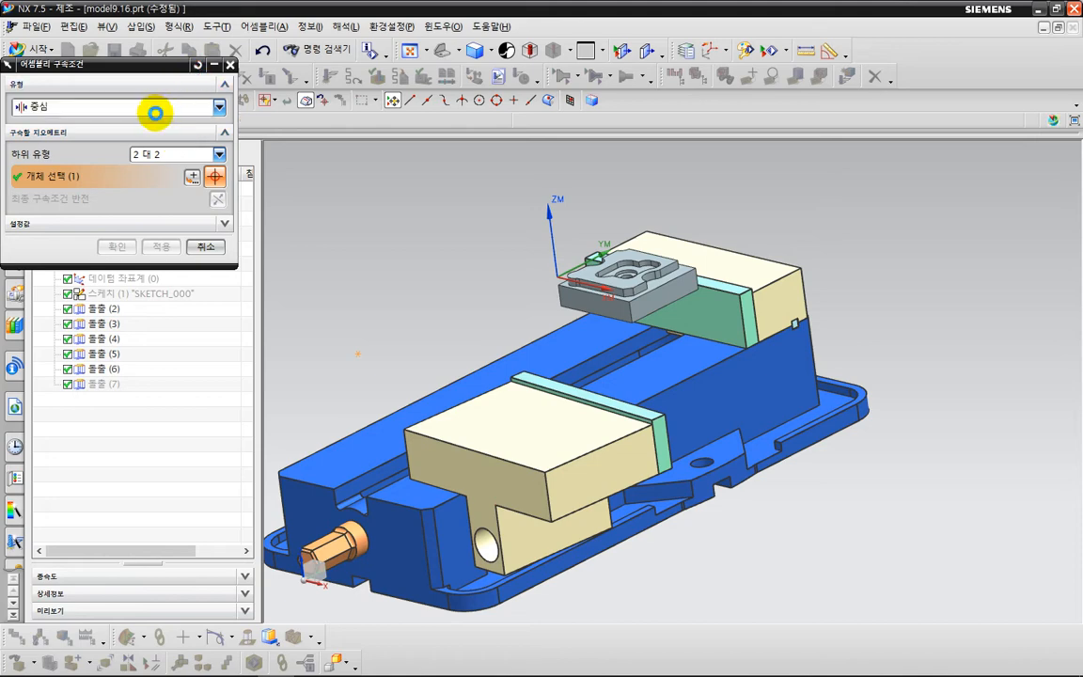
# Add a 2-to-2 center constraint between the movable jaw's two end faces and the vise body's two long side faces.
pyautogui.click(139, 106)
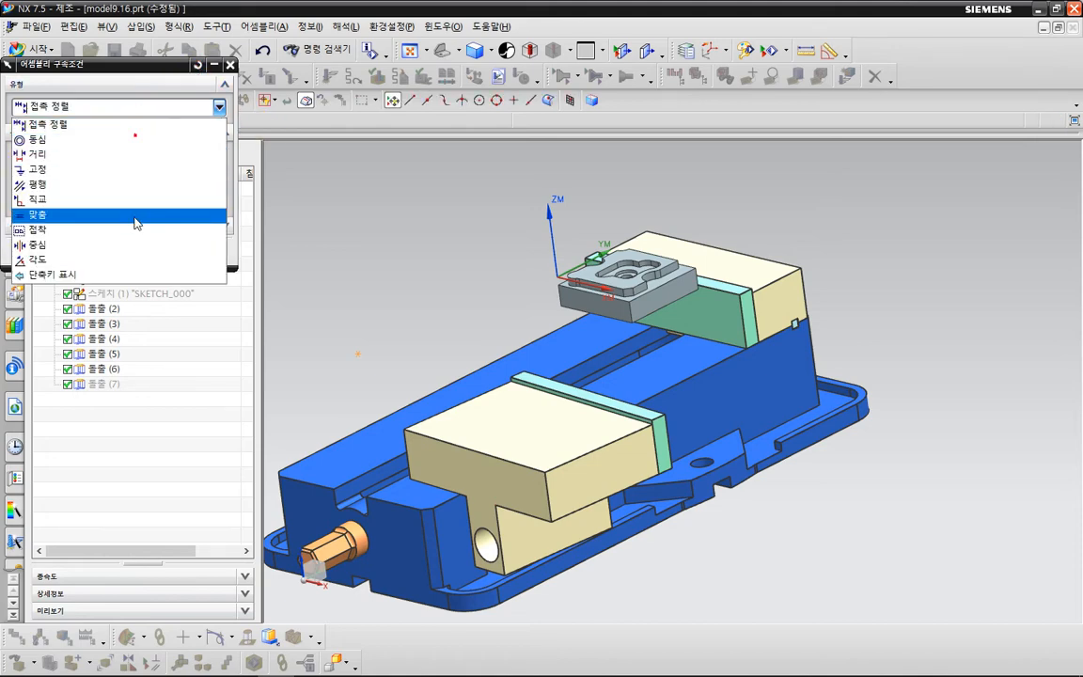
pyautogui.click(132, 246)
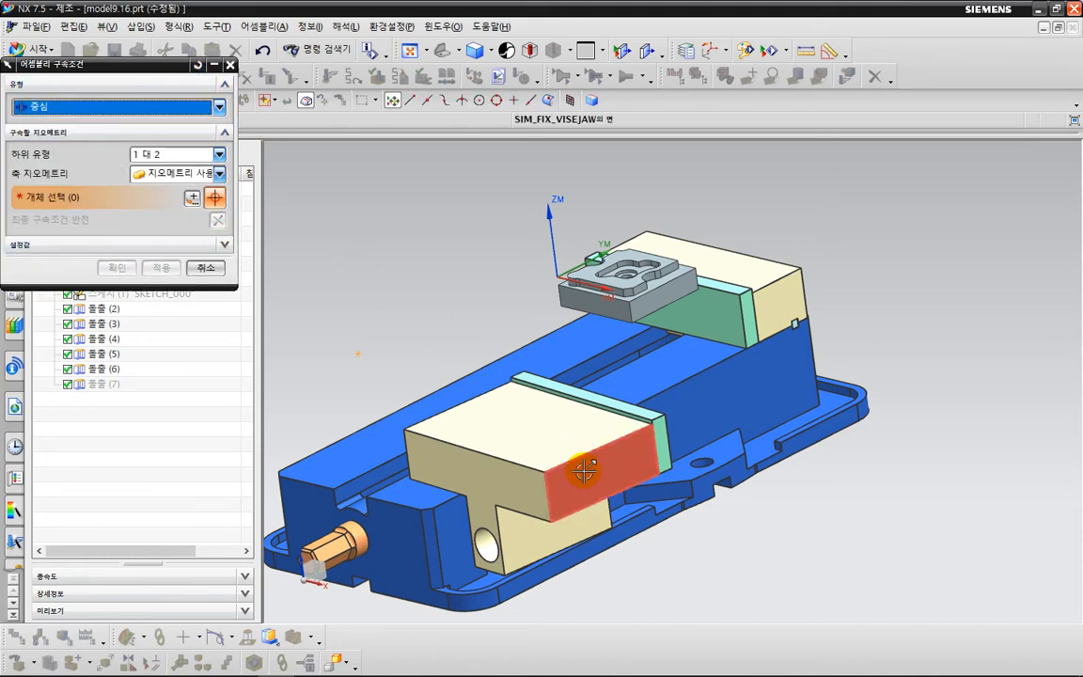
pyautogui.click(557, 444)
pyautogui.moveTo(494, 393); pyautogui.dragTo(801, 419, button='middle')
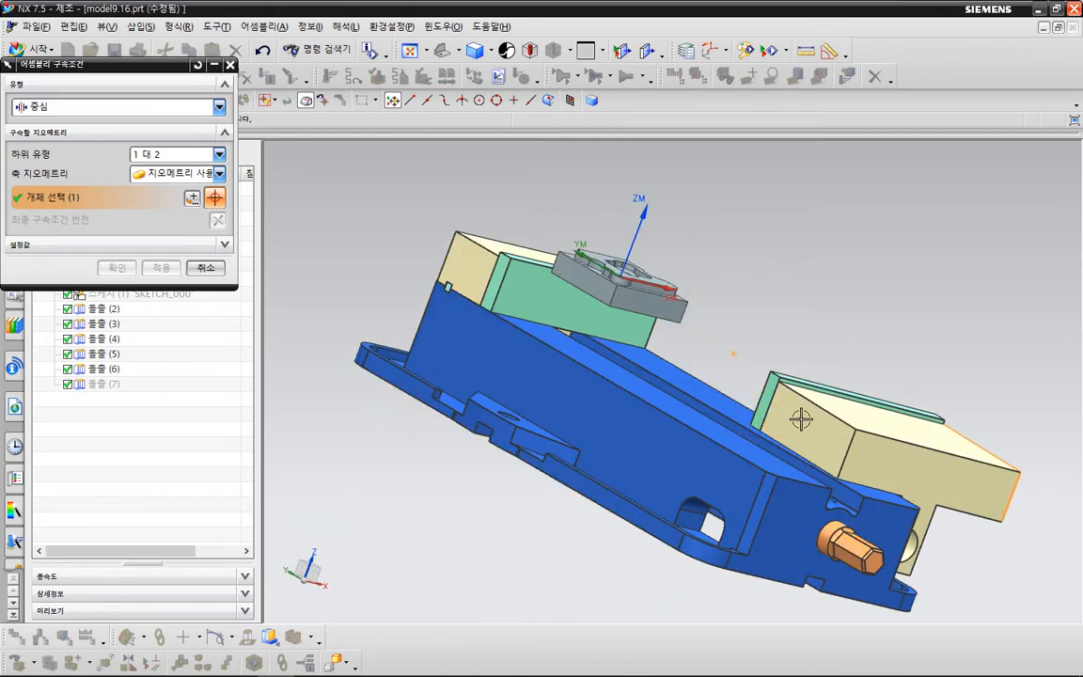
pyautogui.click(218, 154)
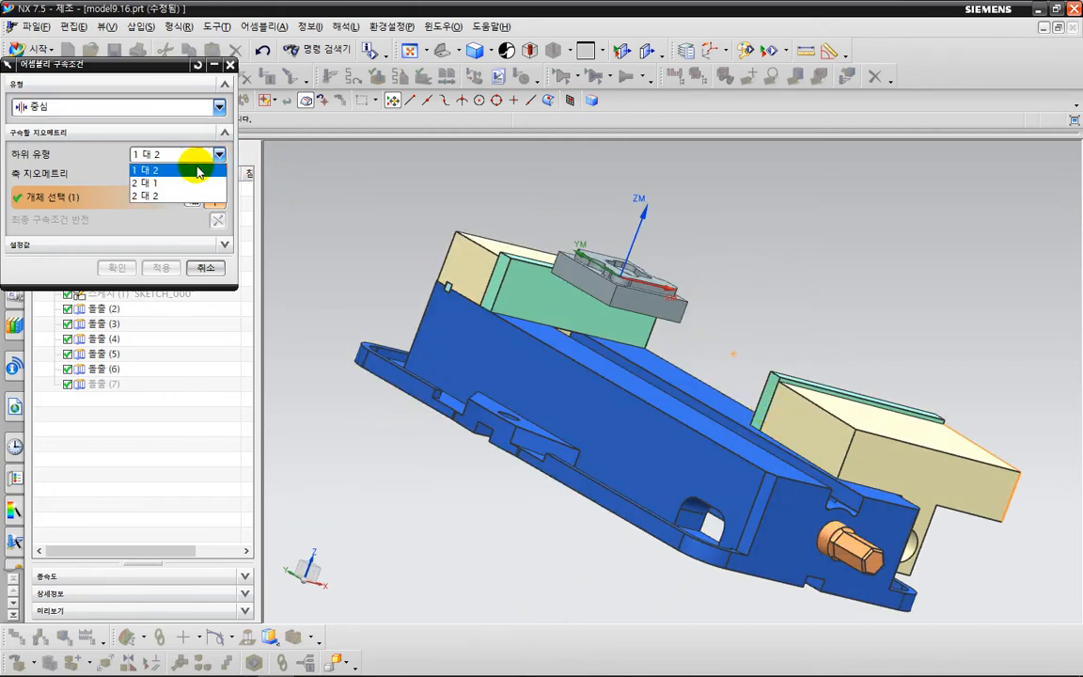
pyautogui.click(165, 168)
pyautogui.click(802, 411)
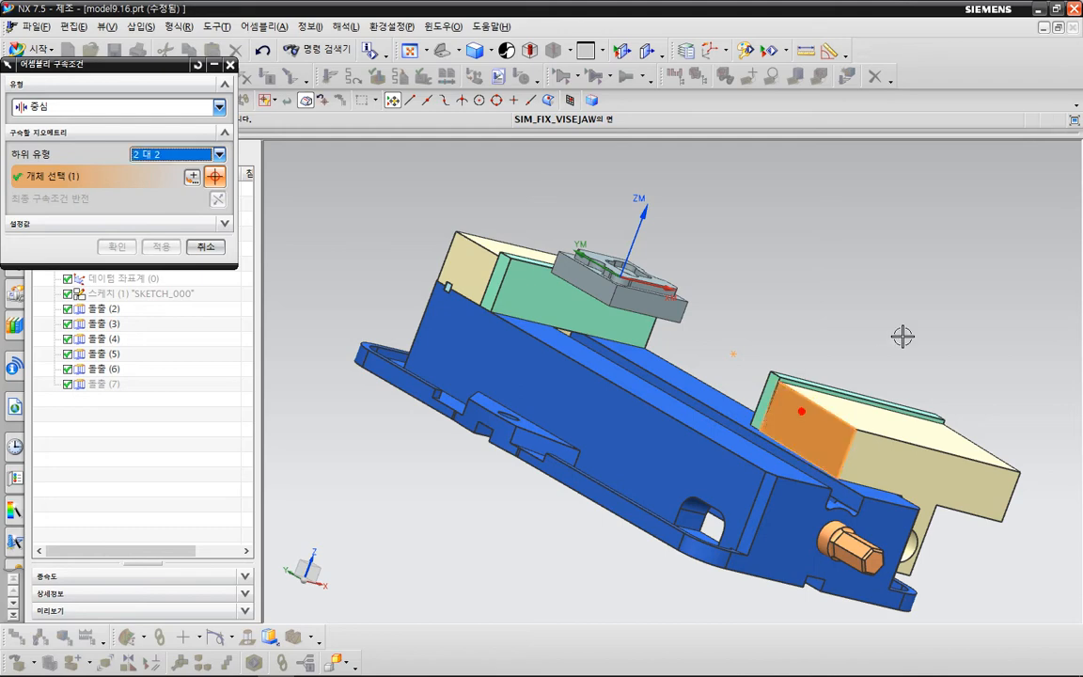
pyautogui.moveTo(903, 336); pyautogui.dragTo(782, 317, button='middle')
pyautogui.click(604, 439)
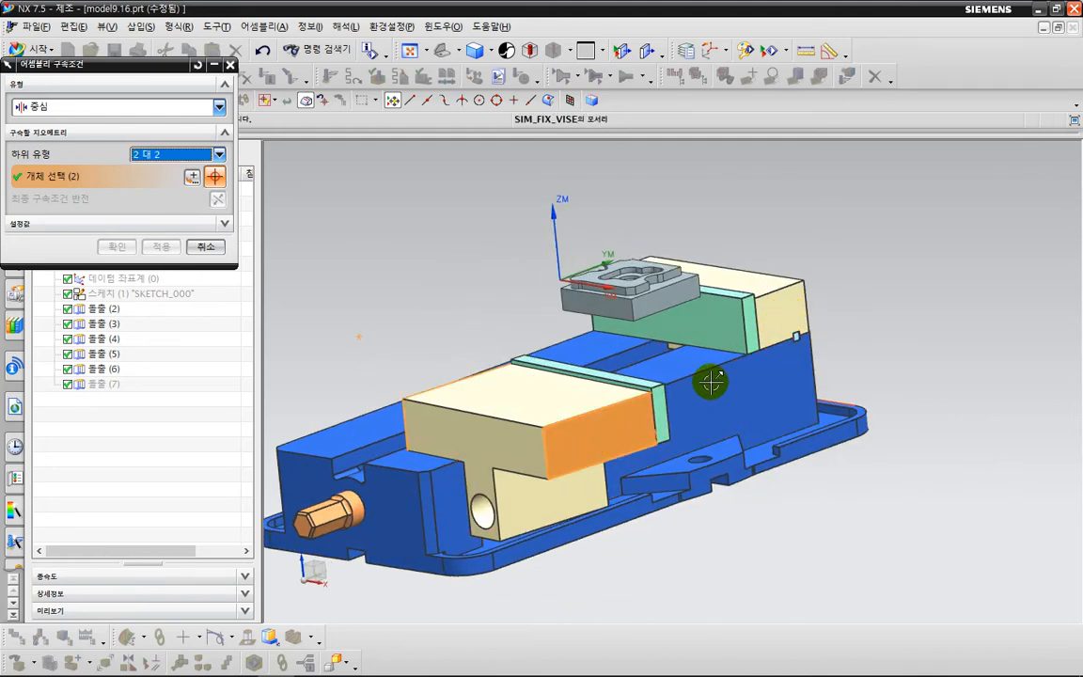
pyautogui.moveTo(722, 401)
pyautogui.mouseDown(button='middle')
pyautogui.moveTo(742, 415)
pyautogui.moveTo(742, 392)
pyautogui.mouseUp(button='middle')
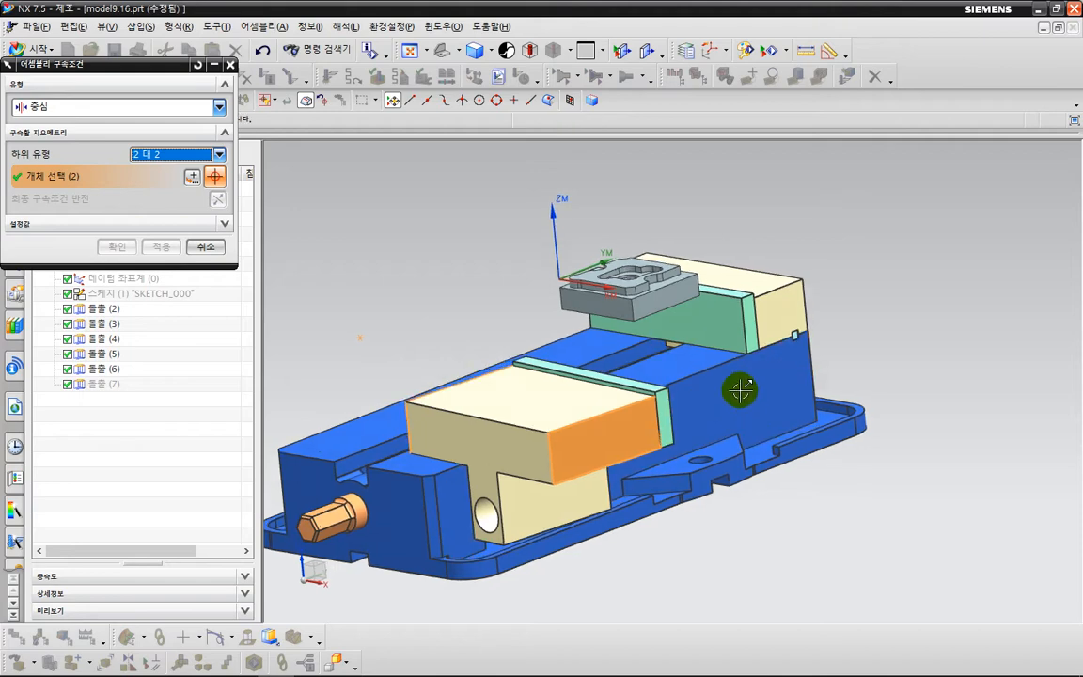
pyautogui.click(750, 362)
pyautogui.moveTo(514, 296); pyautogui.dragTo(629, 315, button='middle')
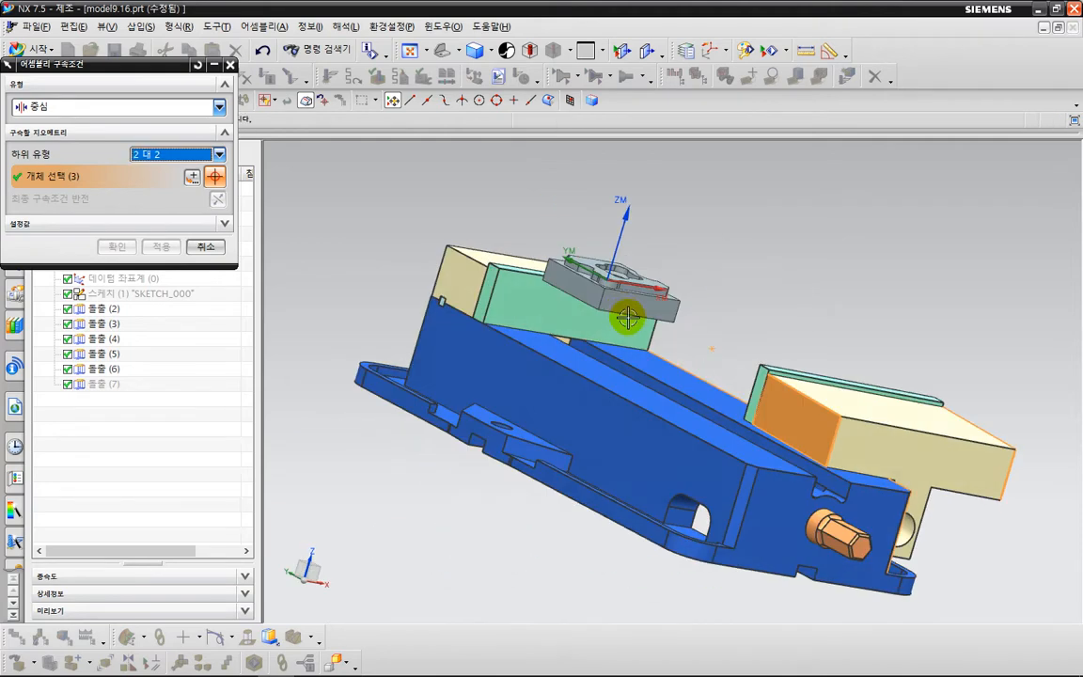
pyautogui.click(561, 381)
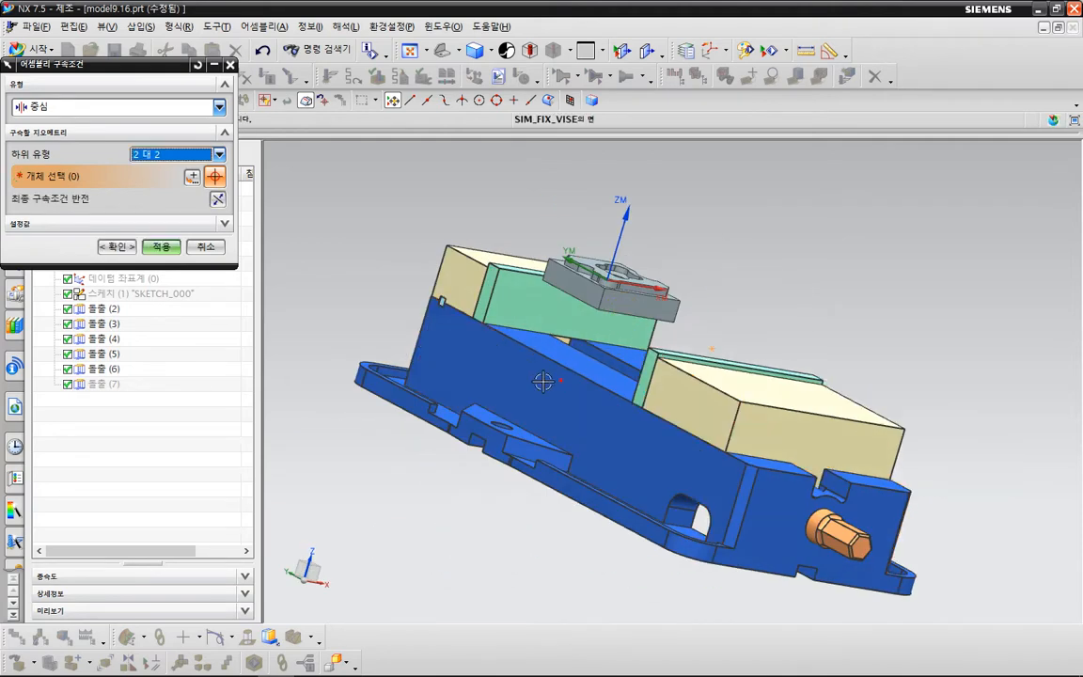
pyautogui.click(164, 248)
# Add a touch constraint between the part's side face toward the movable jaw and the jaw's green plate face.
pyautogui.click(133, 110)
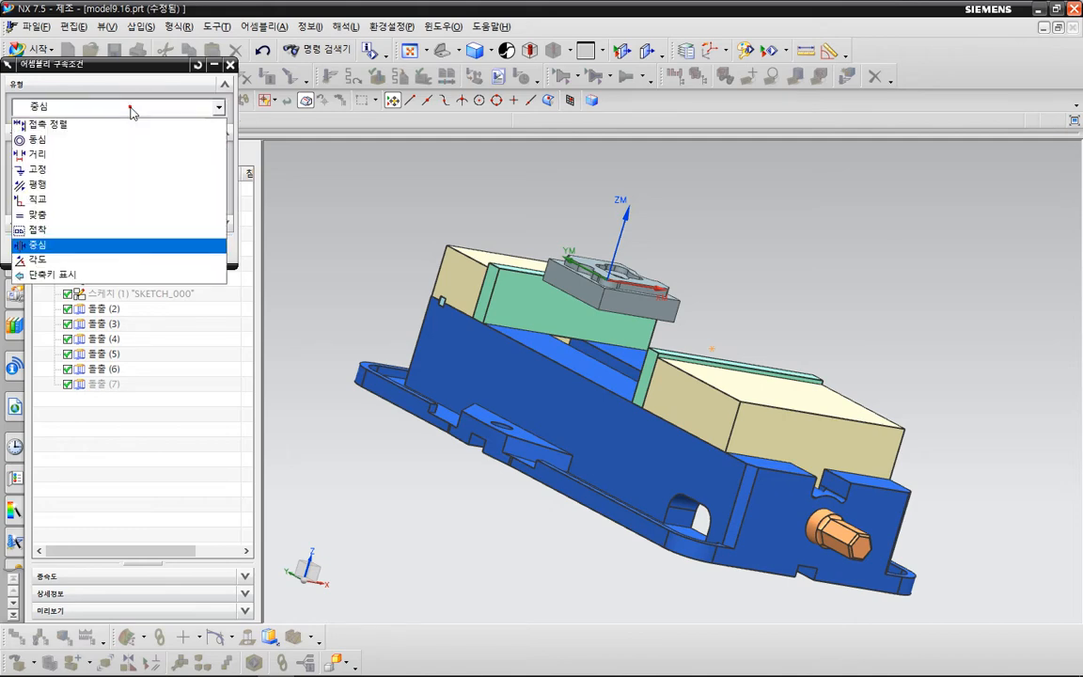
pyautogui.click(115, 131)
pyautogui.click(158, 169)
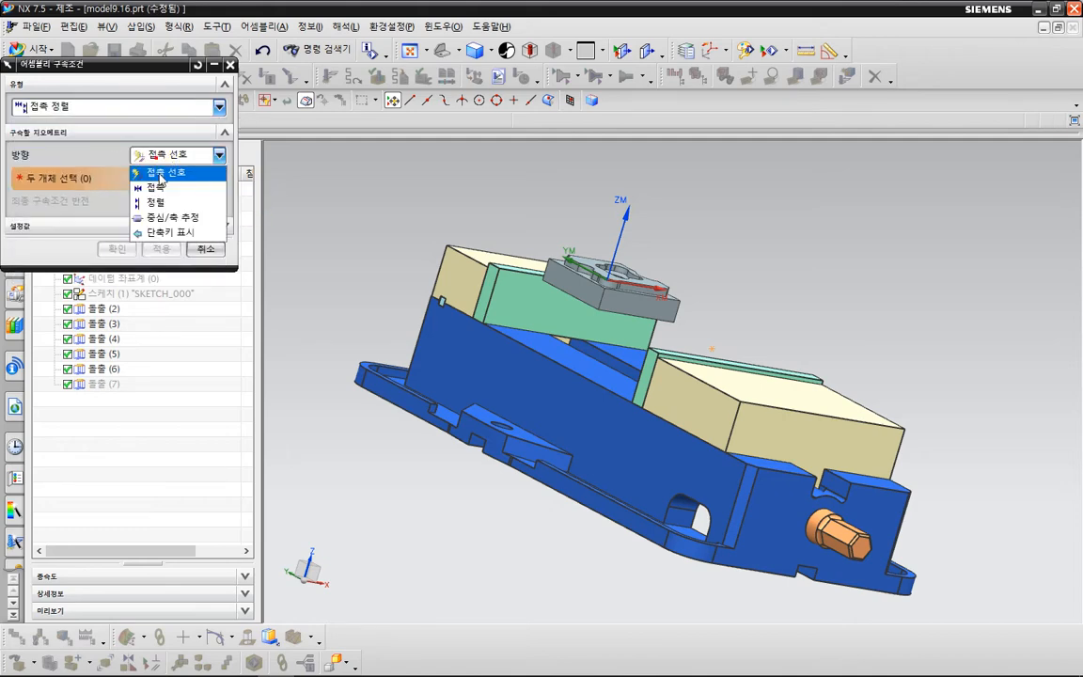
pyautogui.click(158, 185)
pyautogui.scroll(2, 663, 308)
pyautogui.click(640, 304)
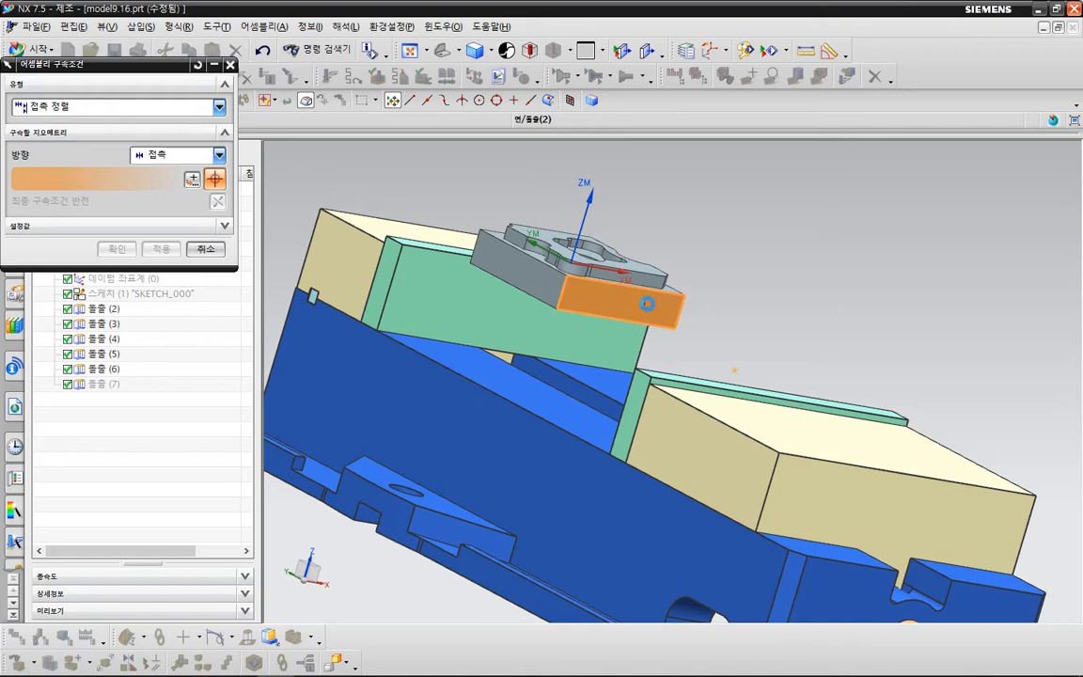
pyautogui.scroll(-2, 738, 380)
pyautogui.moveTo(780, 304)
pyautogui.mouseDown(button='middle')
pyautogui.moveTo(835, 331)
pyautogui.moveTo(779, 281)
pyautogui.mouseUp(button='middle')
pyautogui.click(864, 380)
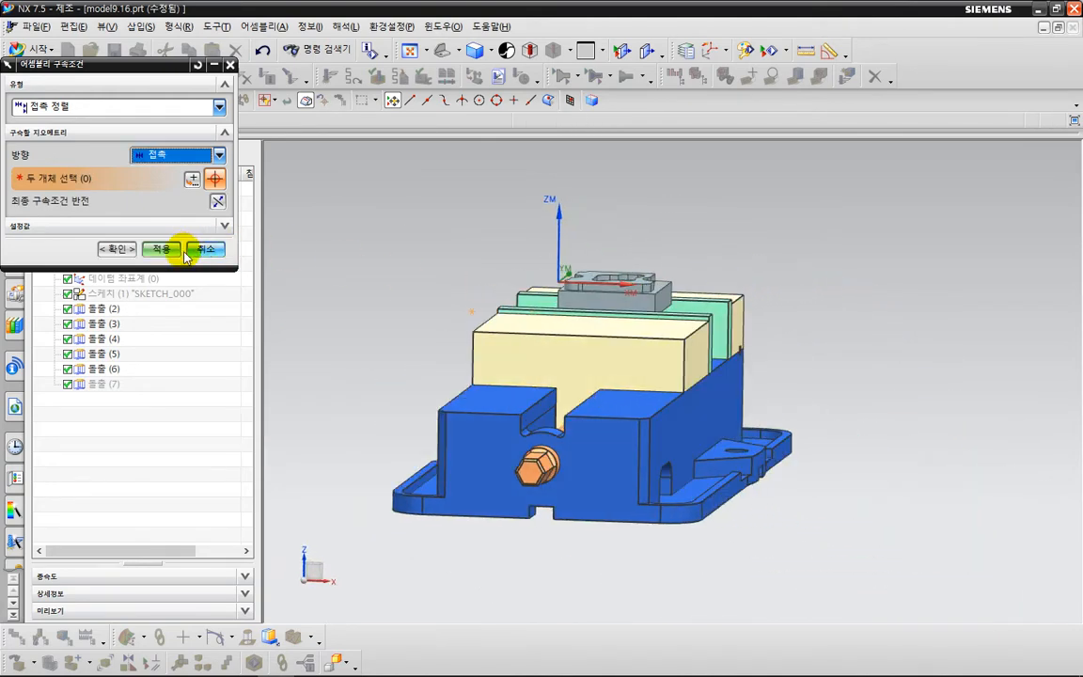
pyautogui.click(130, 247)
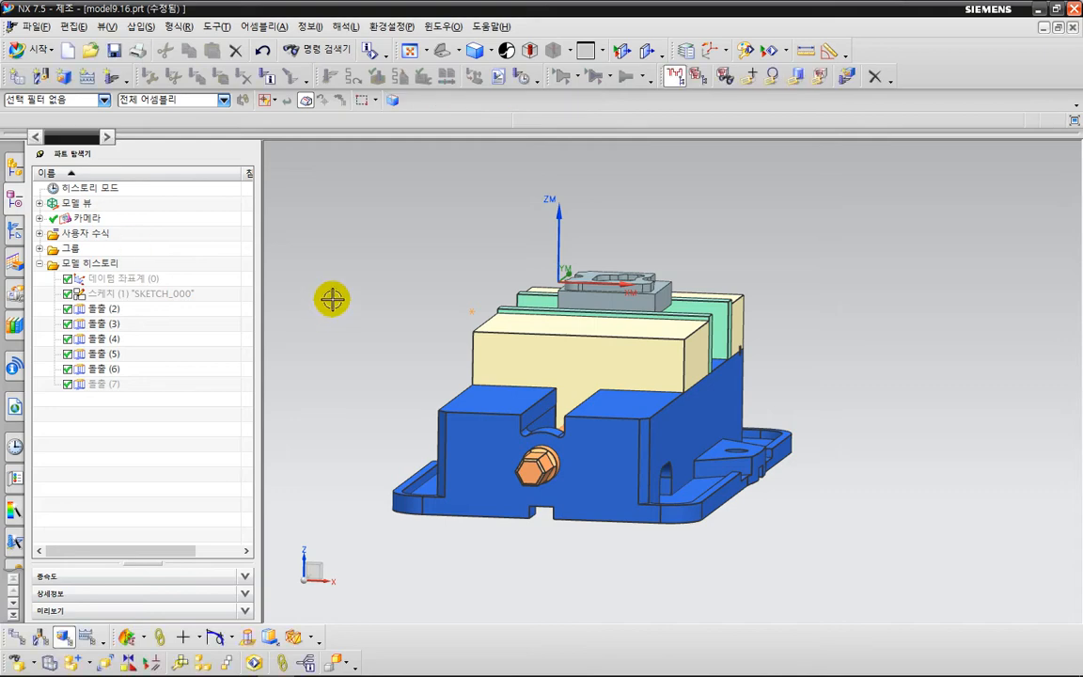
pyautogui.moveTo(332, 299); pyautogui.dragTo(410, 336, button='middle')
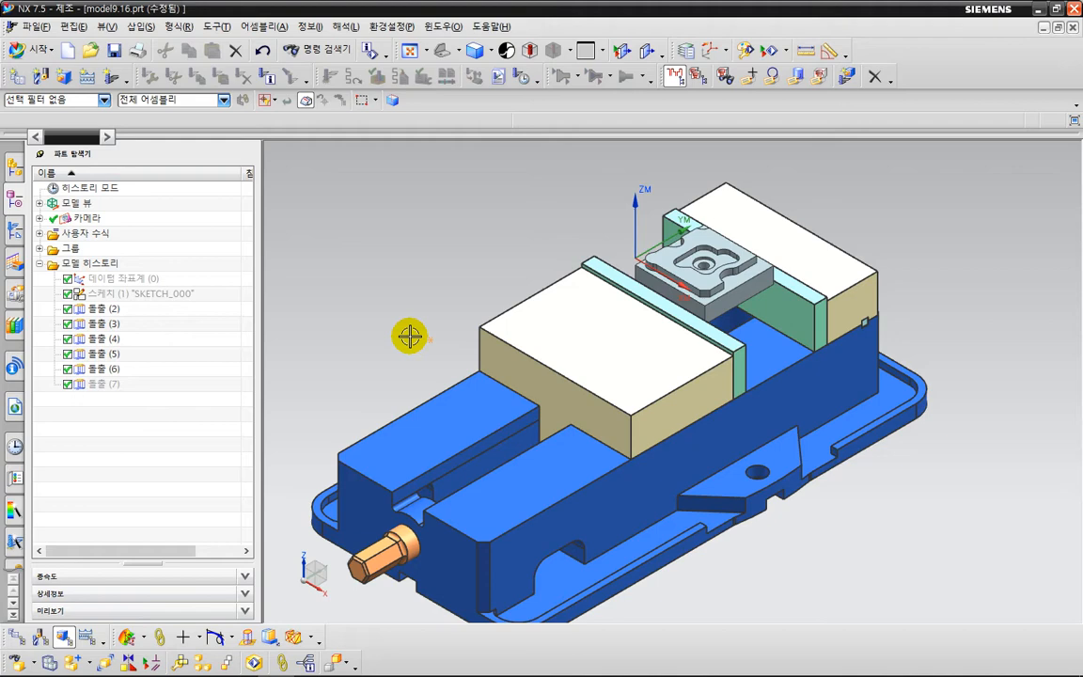
pyautogui.scroll(-2, 426, 336)
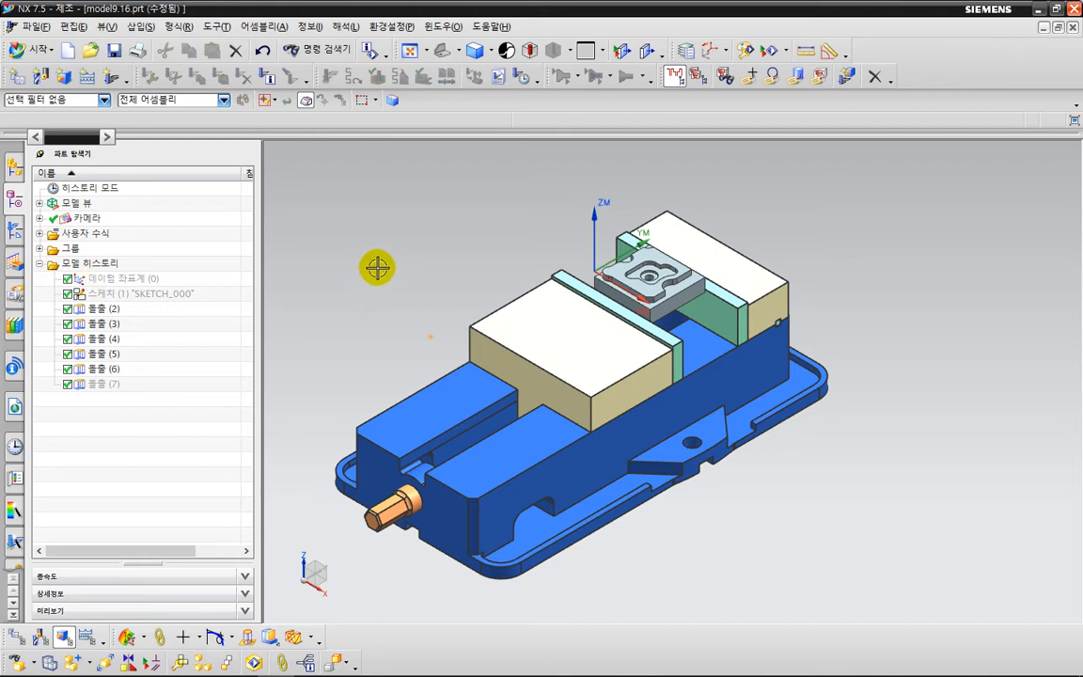
# Open tool path verification for all the operations under WORKPIECE in the MCS_MILL_G54 geometry group.
pyautogui.scroll(-1, 386, 261)
pyautogui.keyDown('shift'); pyautogui.moveTo(407, 289); pyautogui.dragTo(424, 252, button='middle'); pyautogui.keyUp('shift')
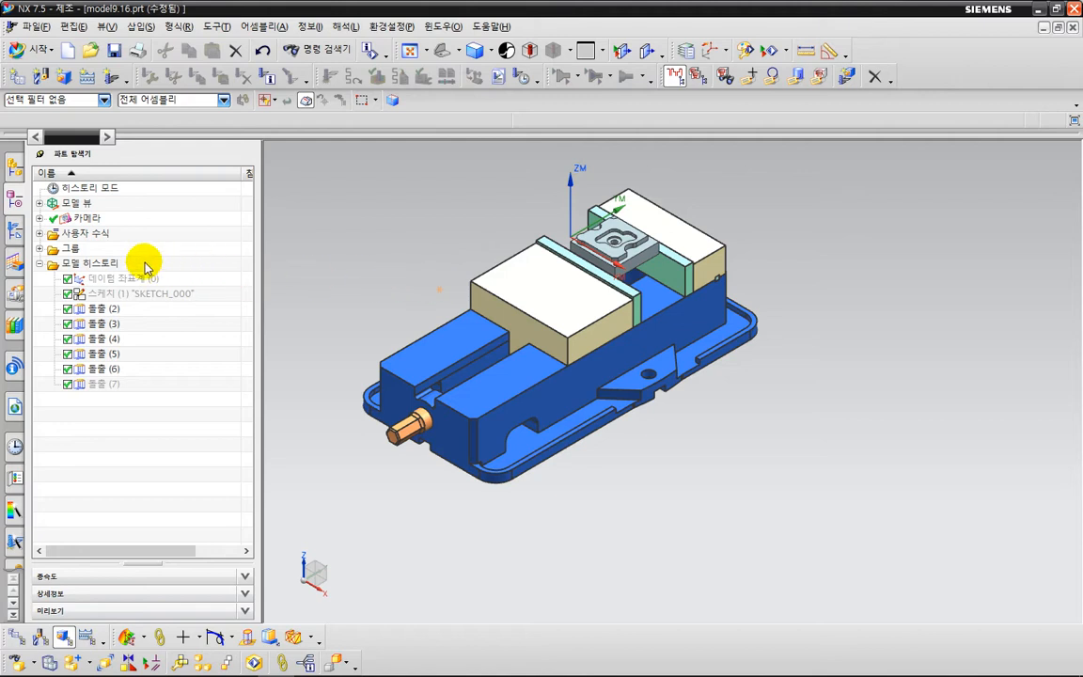
pyautogui.click(15, 233)
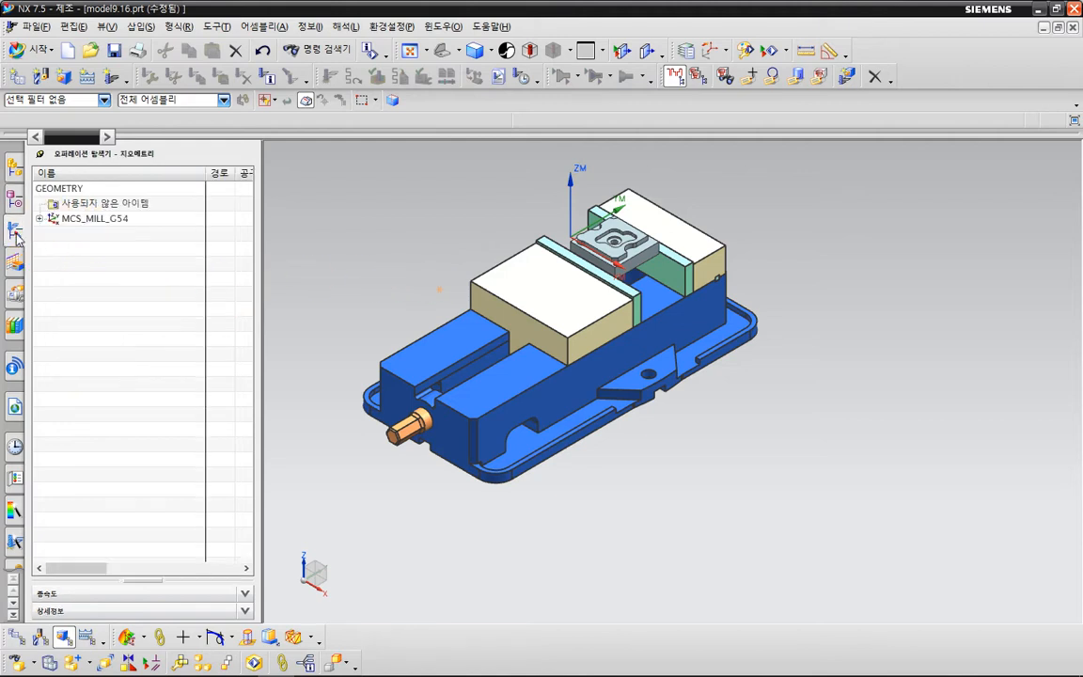
pyautogui.click(39, 218)
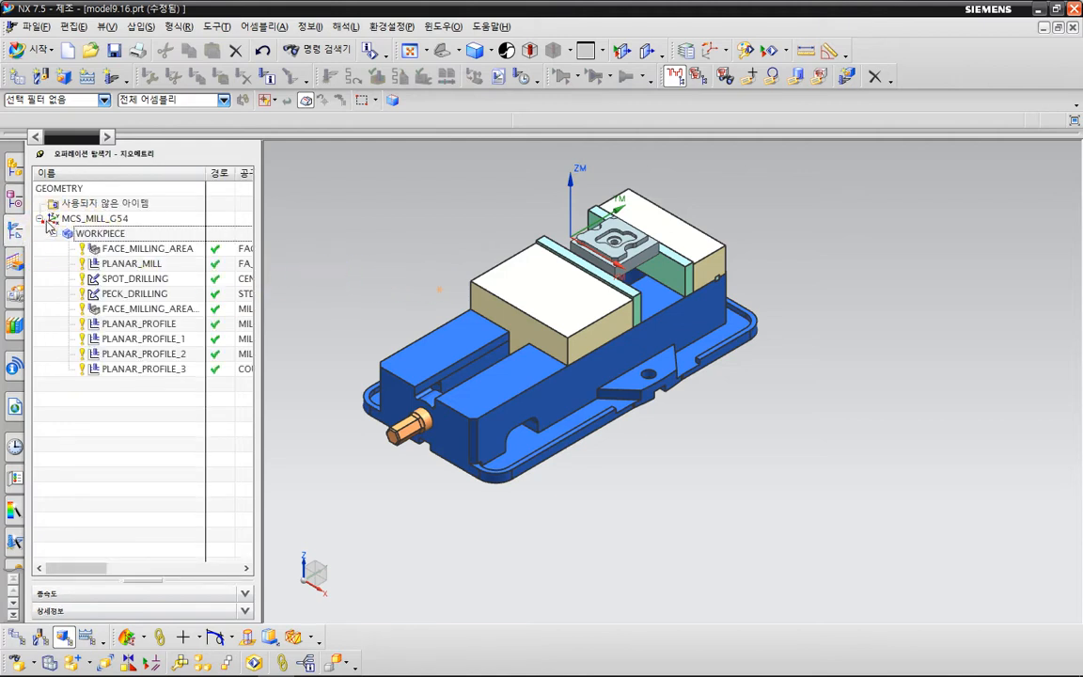
pyautogui.click(143, 233)
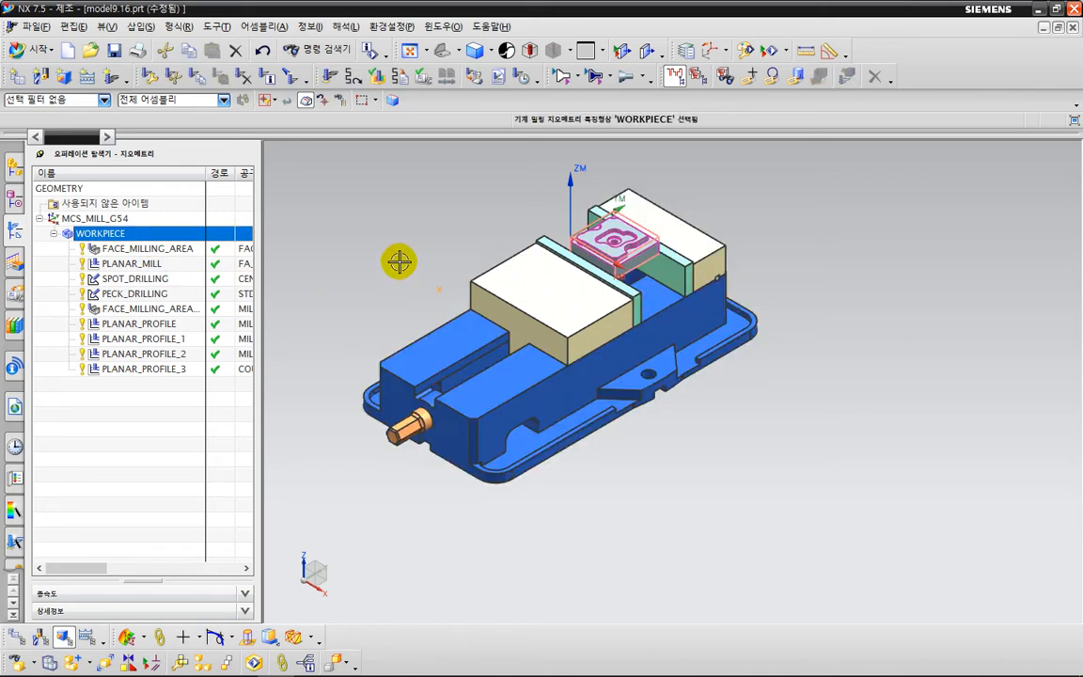
pyautogui.click(373, 77)
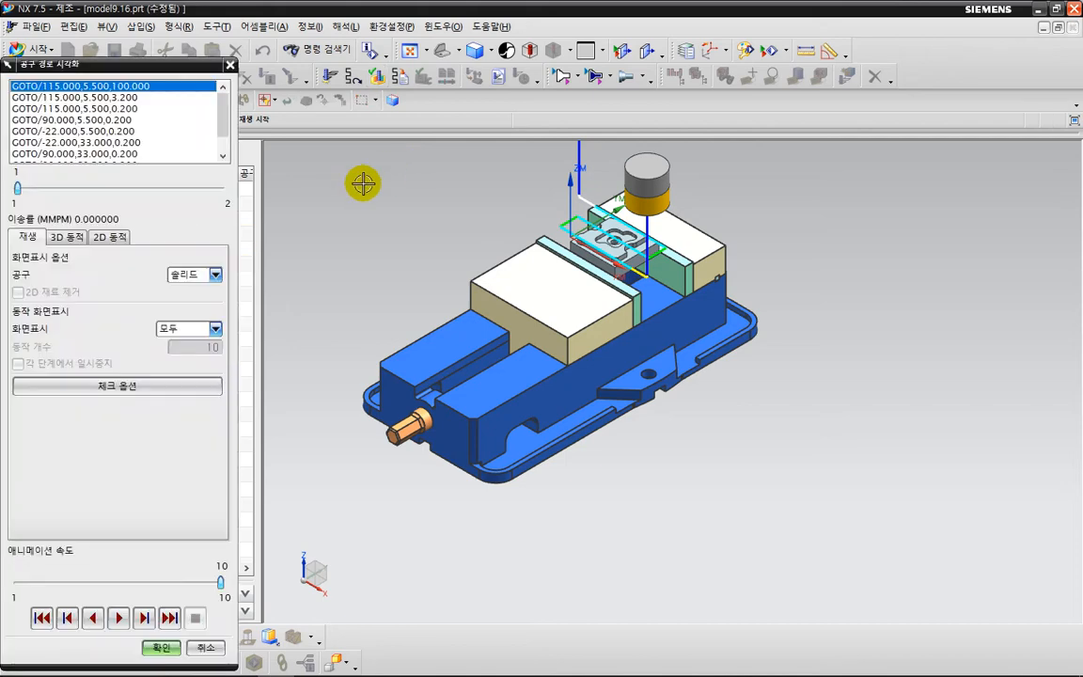
# Play the 3D Dynamic cutting simulation of the WORKPIECE operations at animation speed 7 and close the verification.
pyautogui.click(65, 237)
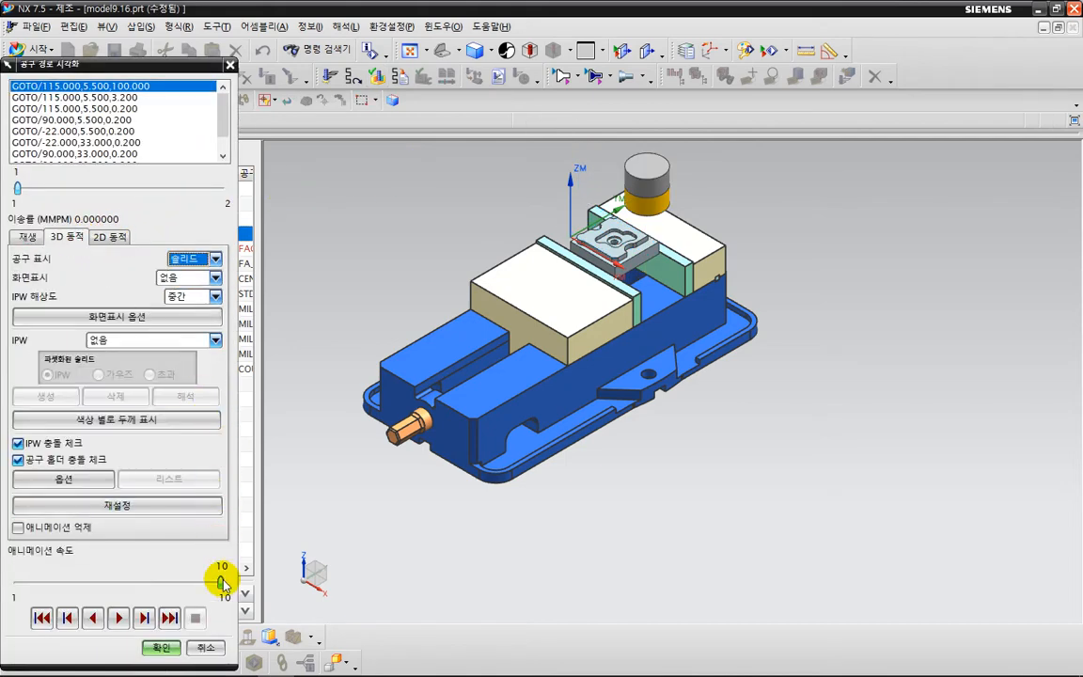
pyautogui.moveTo(220, 583); pyautogui.dragTo(162, 585)
pyautogui.click(118, 617)
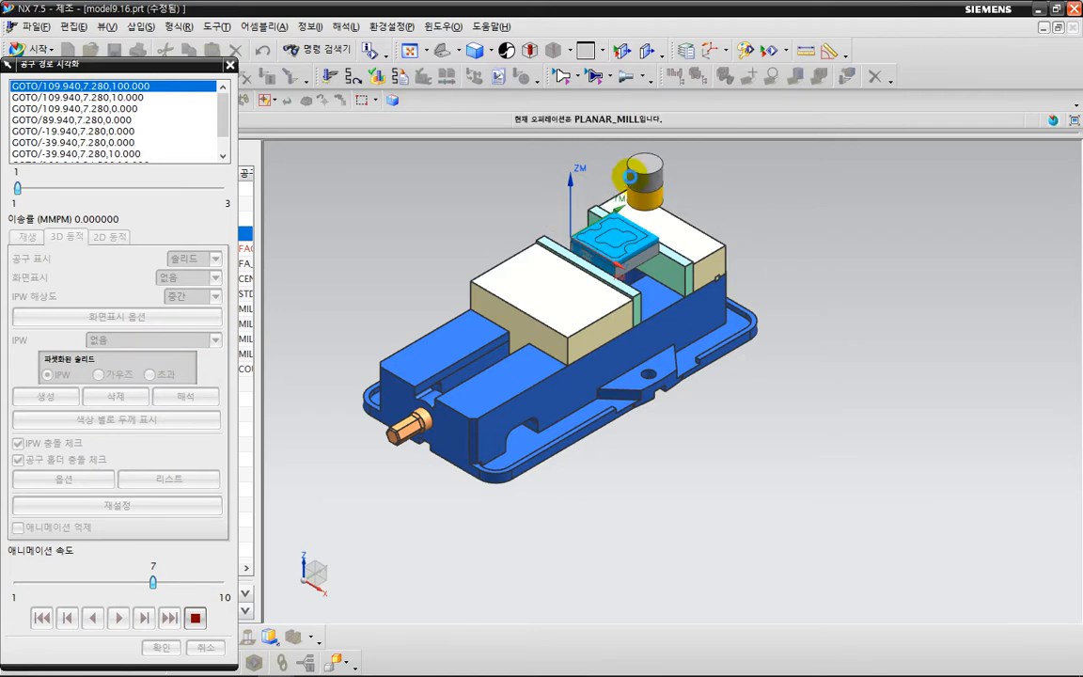
pyautogui.scroll(3, 602, 232)
pyautogui.scroll(5, 602, 232)
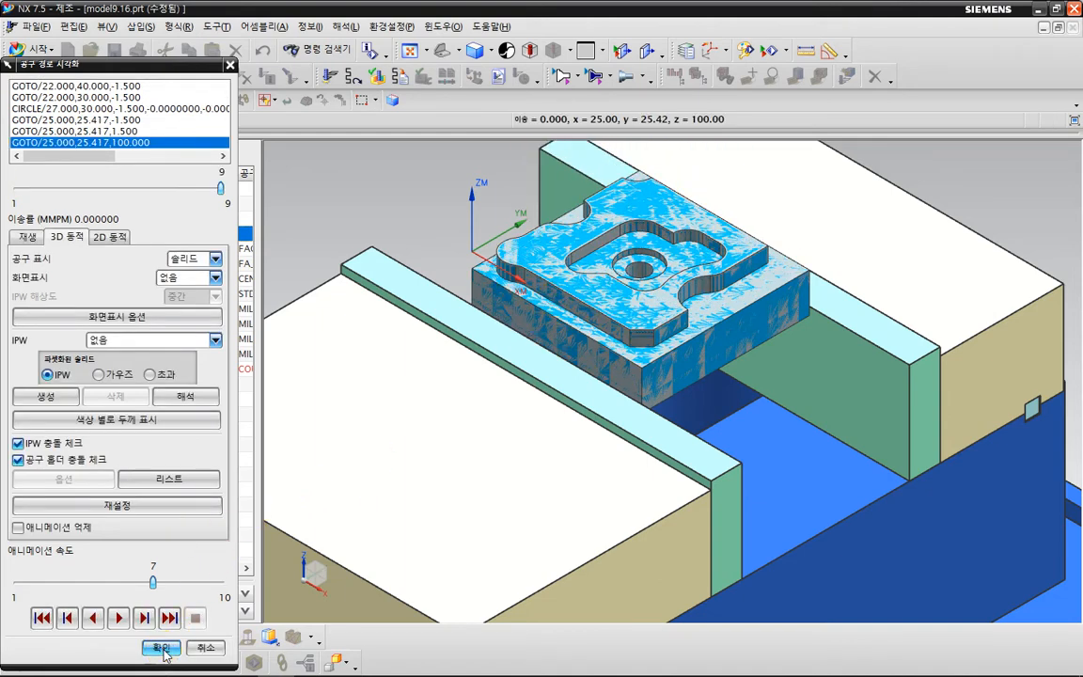
pyautogui.click(159, 648)
pyautogui.scroll(-5, 451, 299)
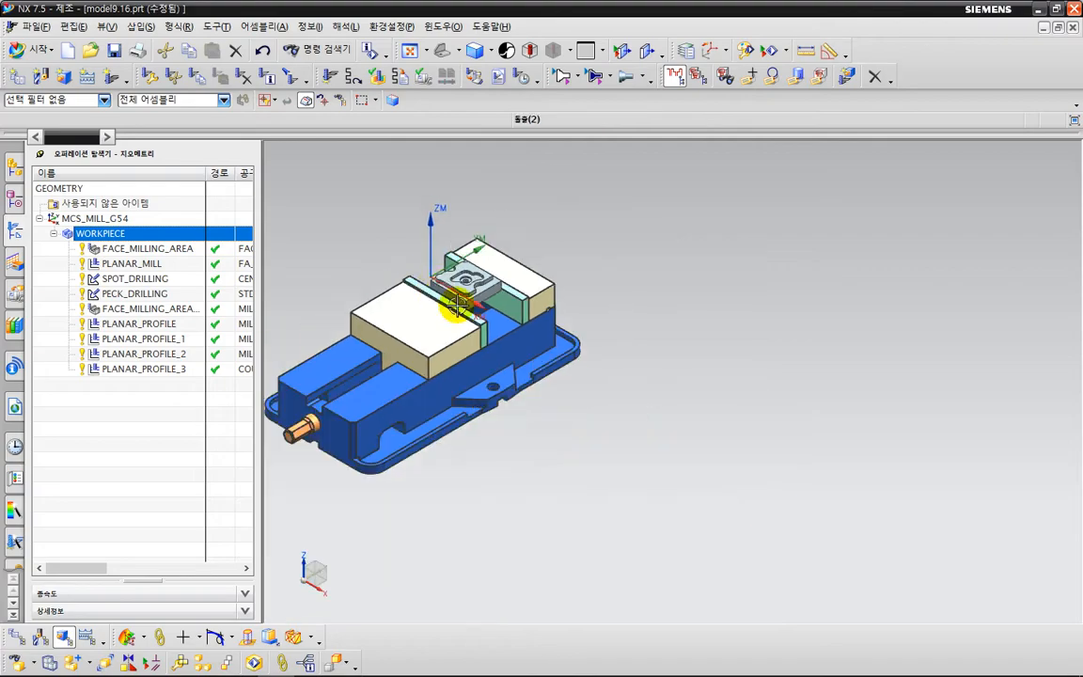
pyautogui.keyDown('shift'); pyautogui.moveTo(714, 411); pyautogui.dragTo(809, 411, button='middle'); pyautogui.keyUp('shift')
pyautogui.hotkey('ctrl', '2')
pyautogui.moveTo(649, 406); pyautogui.dragTo(734, 457)
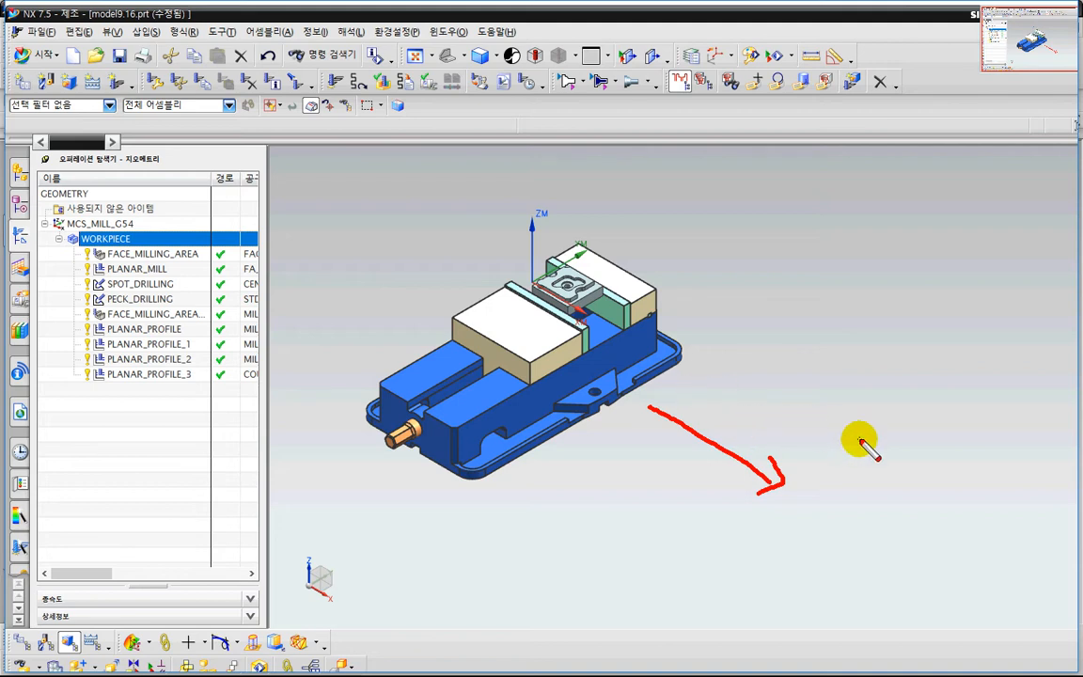
pyautogui.moveTo(859, 440); pyautogui.dragTo(651, 606)
pyautogui.moveTo(821, 666); pyautogui.dragTo(898, 467)
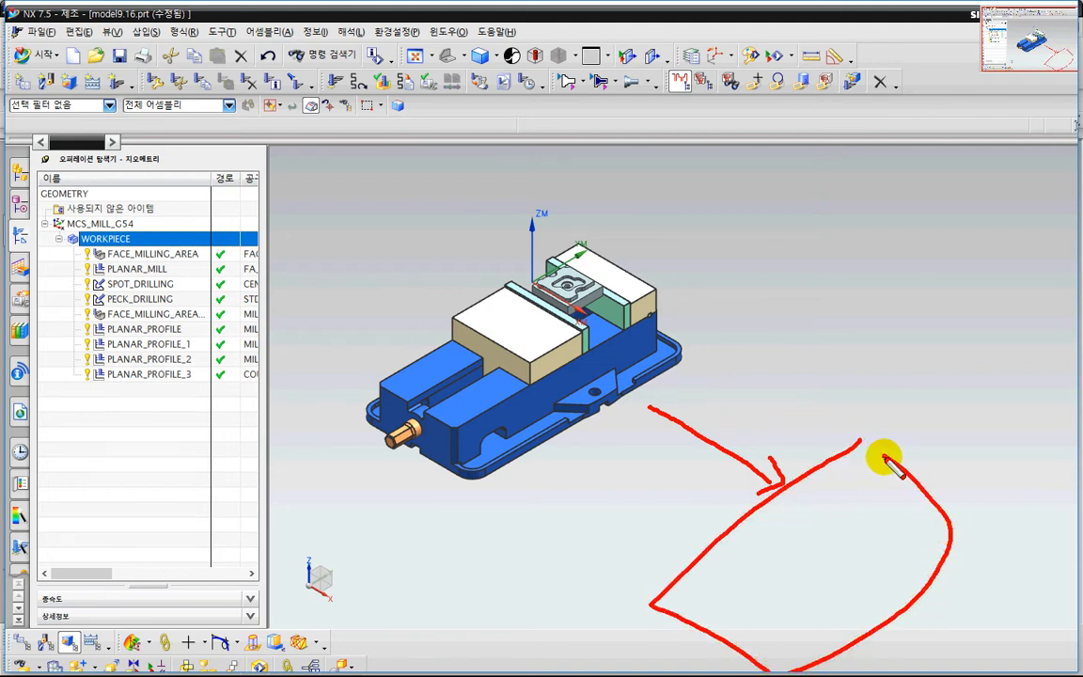
pyautogui.press('Escape')
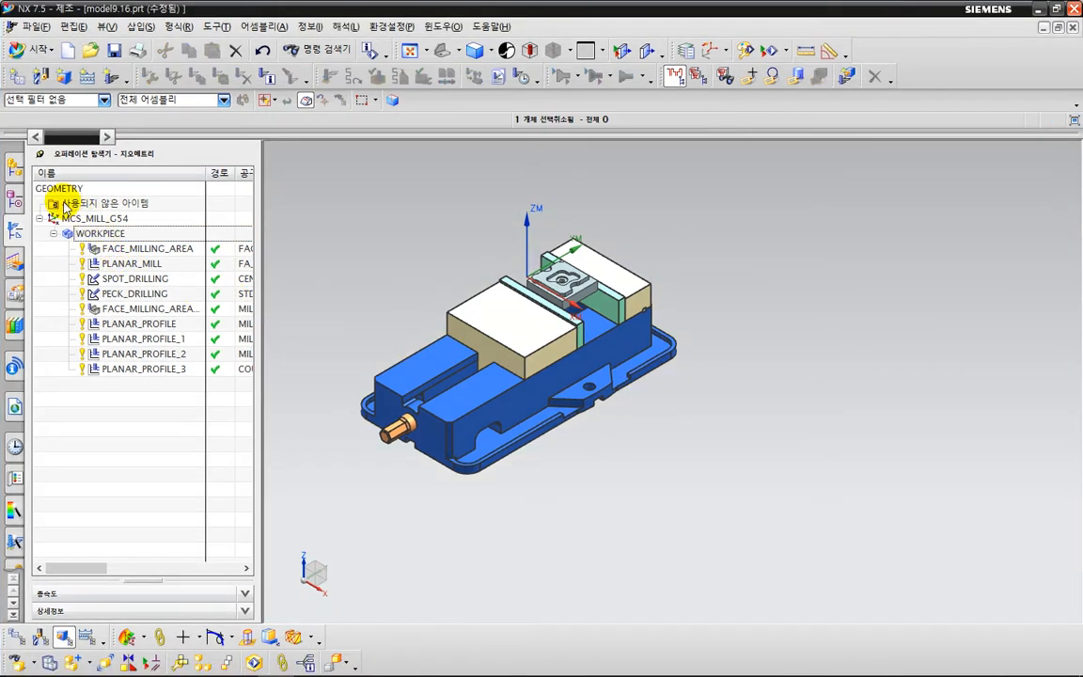
# Show the component tree of the model9.16 assembly and collapse its constraints group.
pyautogui.click(17, 206)
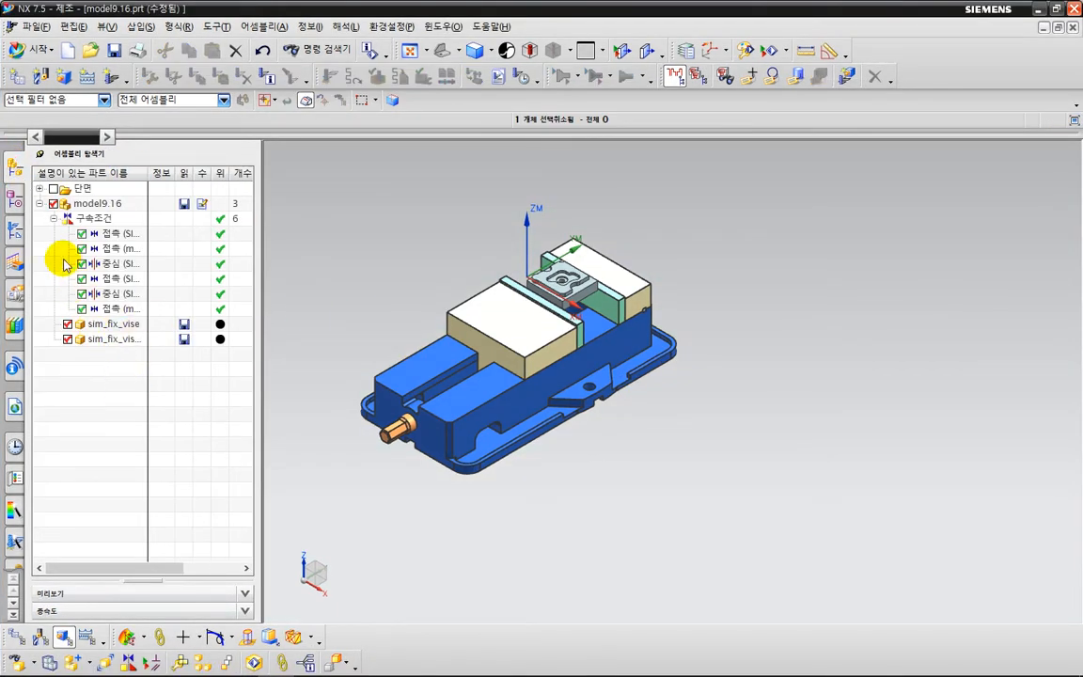
pyautogui.click(53, 219)
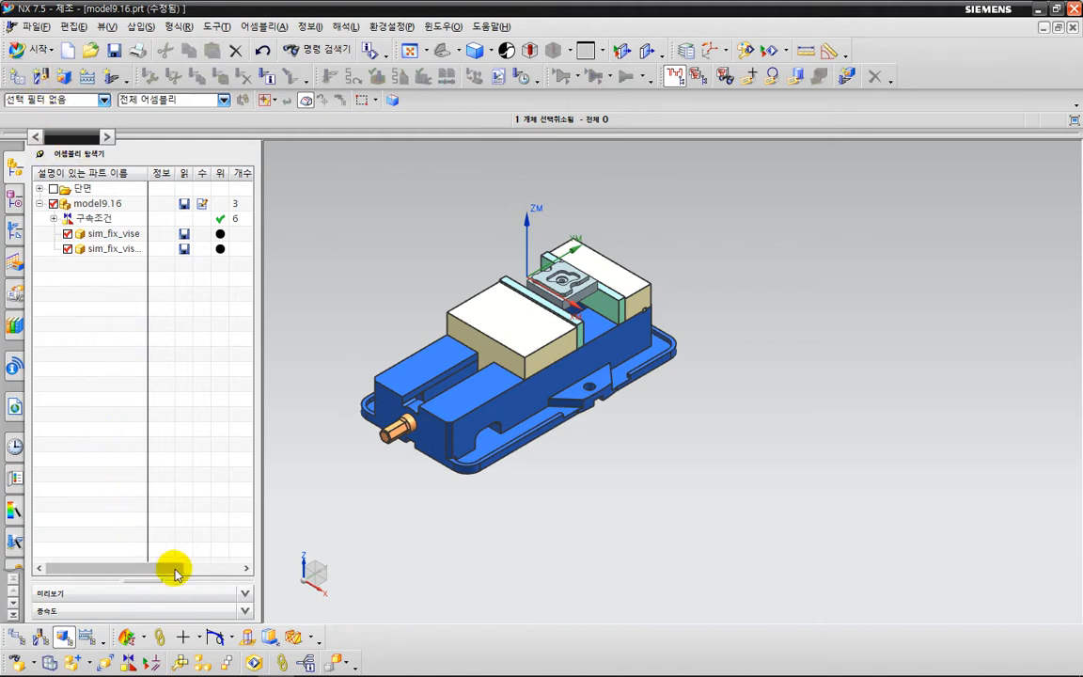
pyautogui.click(202, 637)
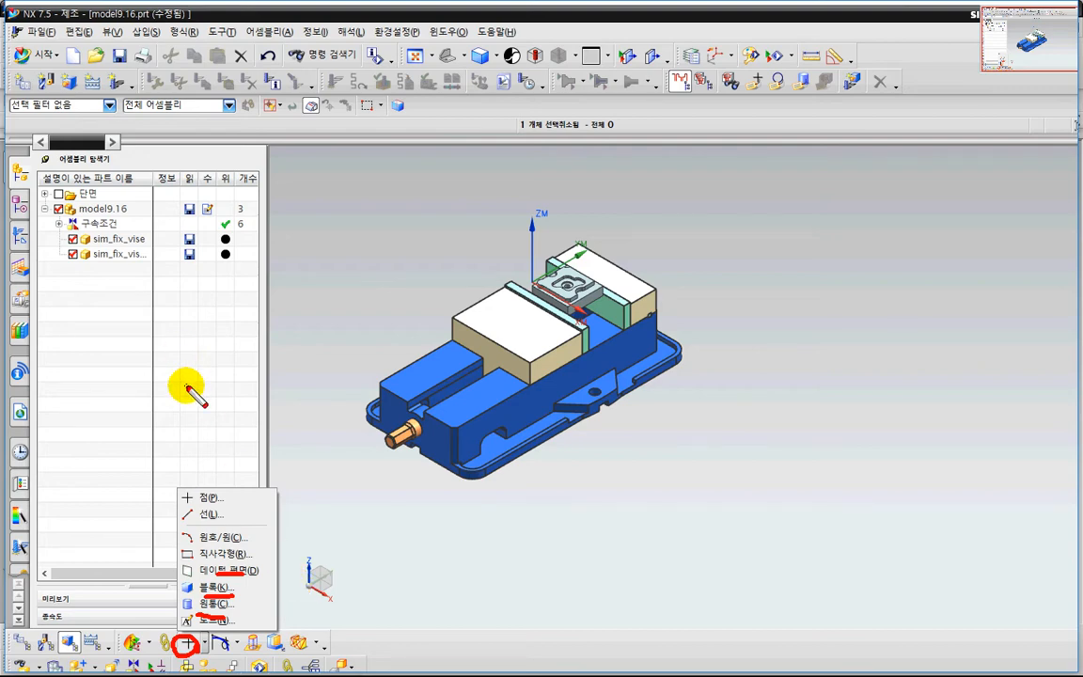
pyautogui.press('Escape')
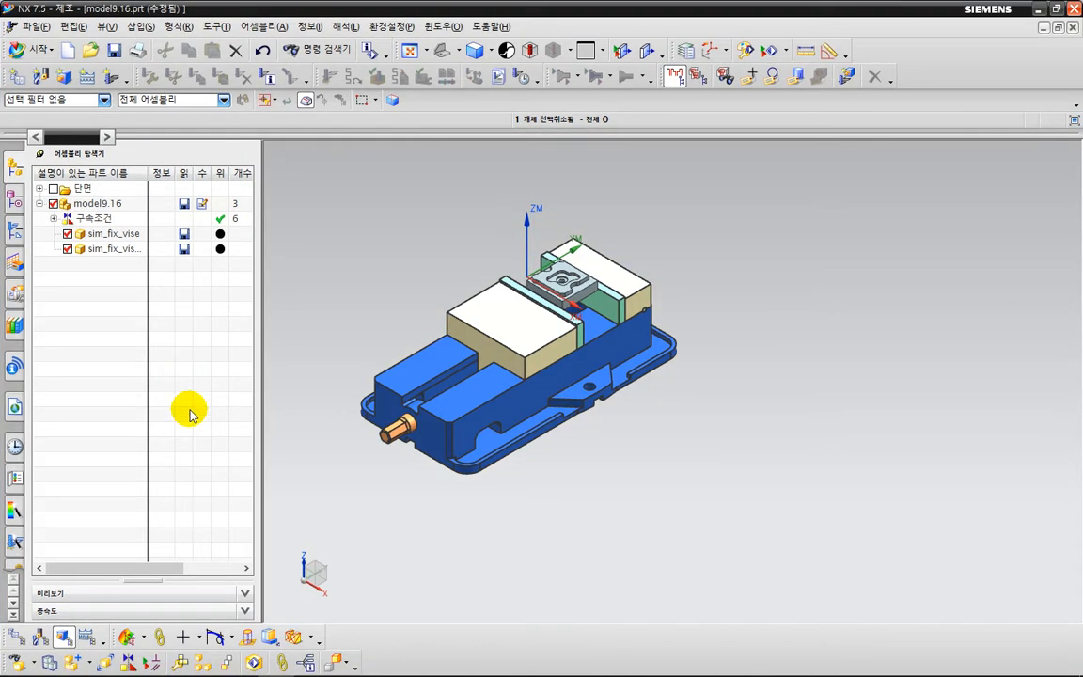
# Start an inferred datum plane offset 100 mm from the vise body's long side face, with the selection scope set to the entire assembly.
pyautogui.click(201, 639)
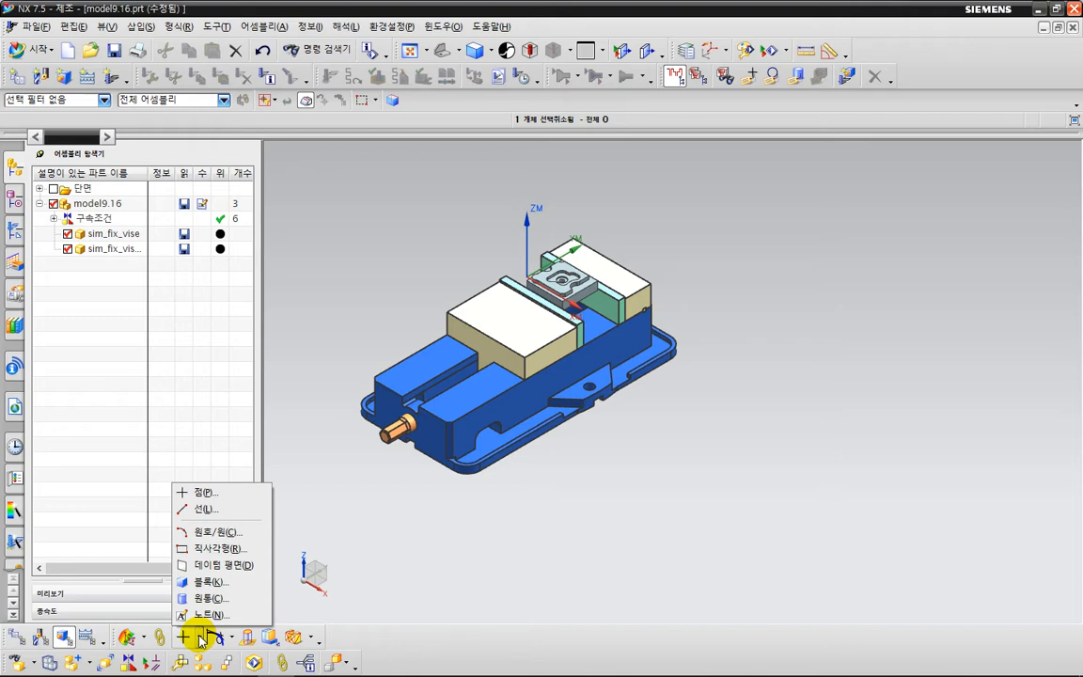
pyautogui.click(223, 565)
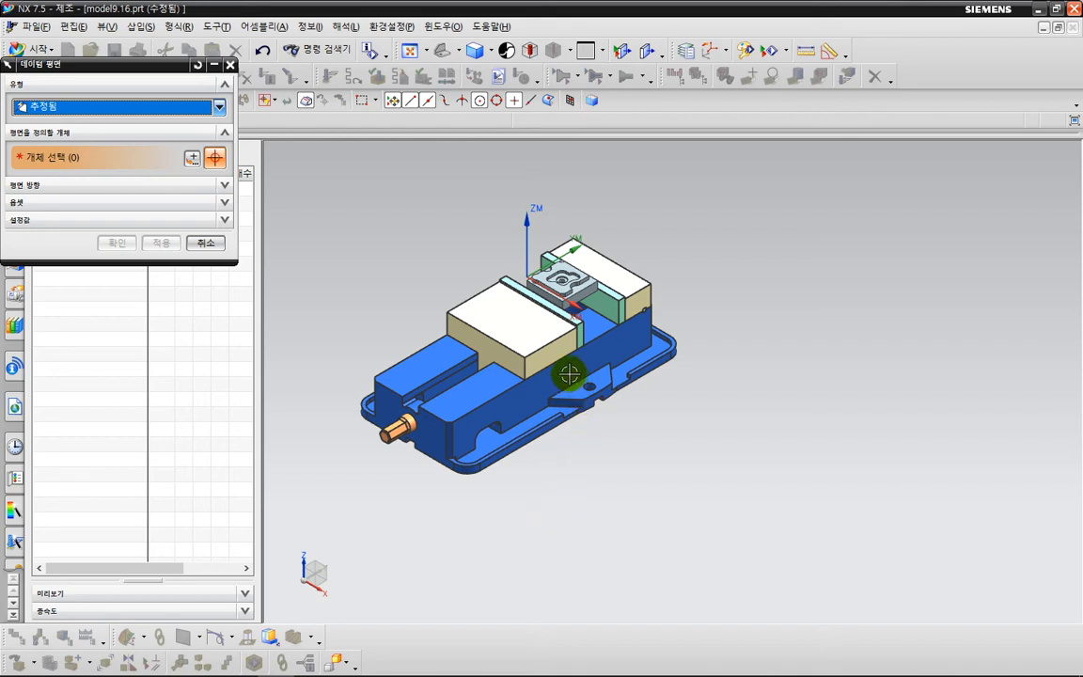
pyautogui.moveTo(123, 73); pyautogui.dragTo(174, 192)
pyautogui.click(164, 99)
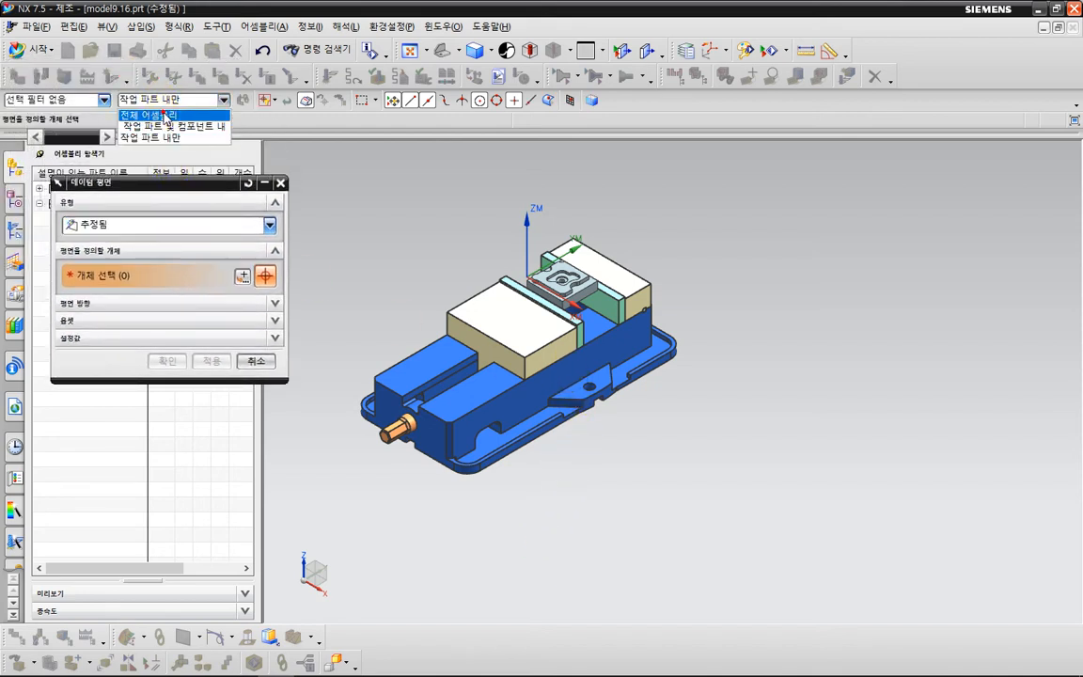
pyautogui.click(165, 117)
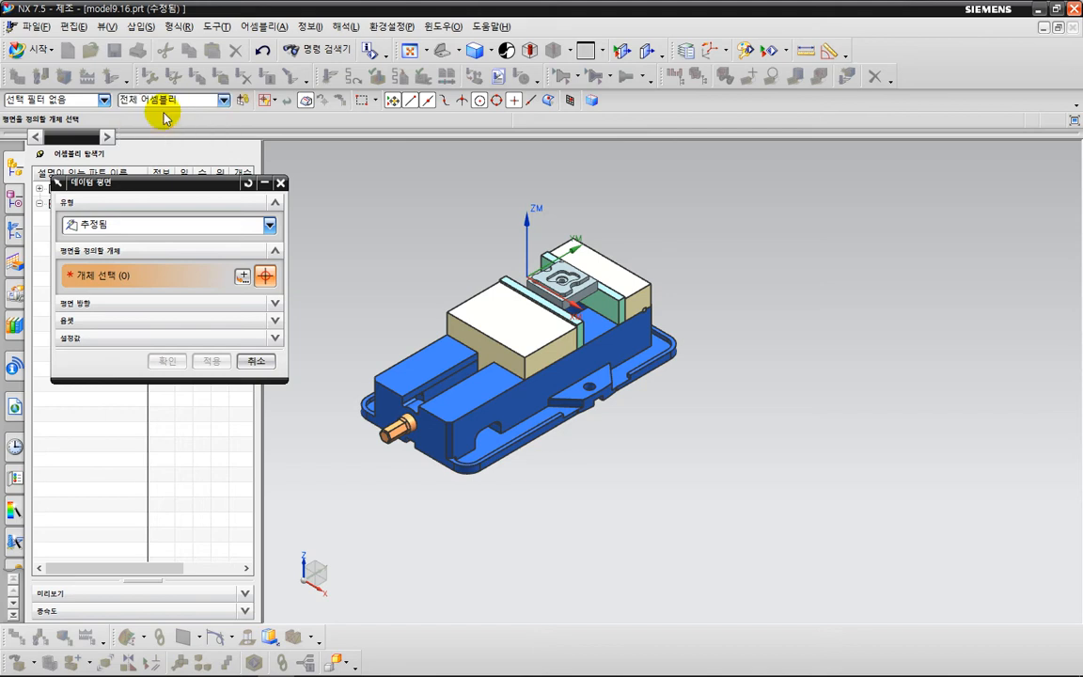
pyautogui.click(199, 198)
pyautogui.moveTo(690, 508); pyautogui.dragTo(588, 395, button='middle')
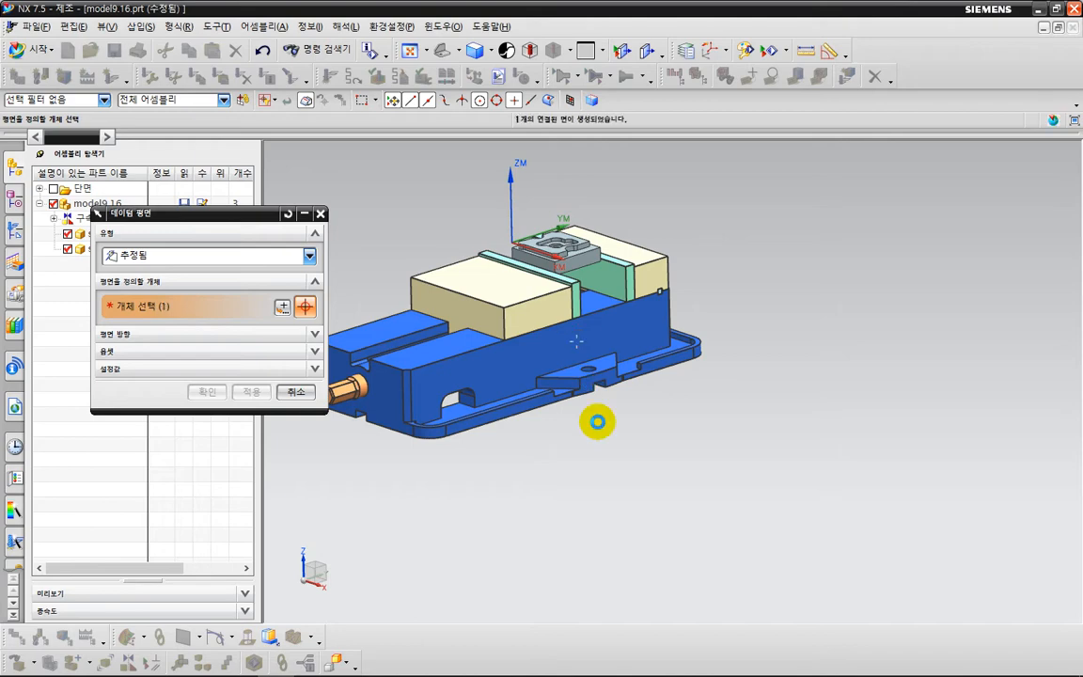
pyautogui.click(598, 420)
pyautogui.write('0')
pyautogui.press('Return')
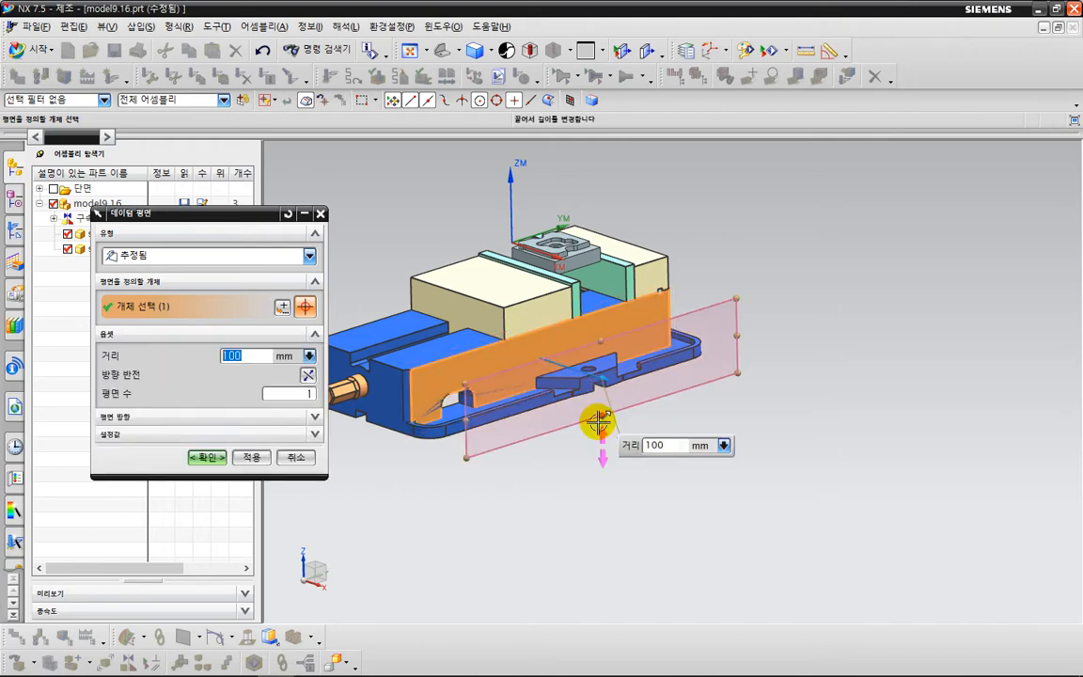
# Try a 50 mm offset distance for the datum plane beside the vise body.
pyautogui.moveTo(588, 431); pyautogui.dragTo(560, 486, button='middle')
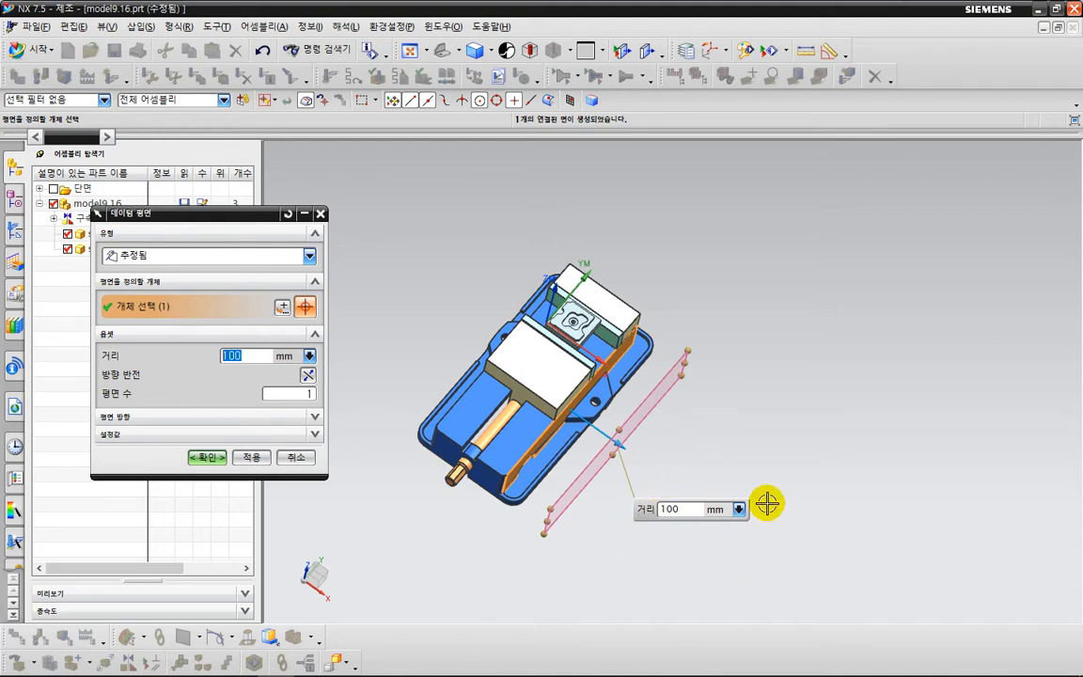
pyautogui.write('50')
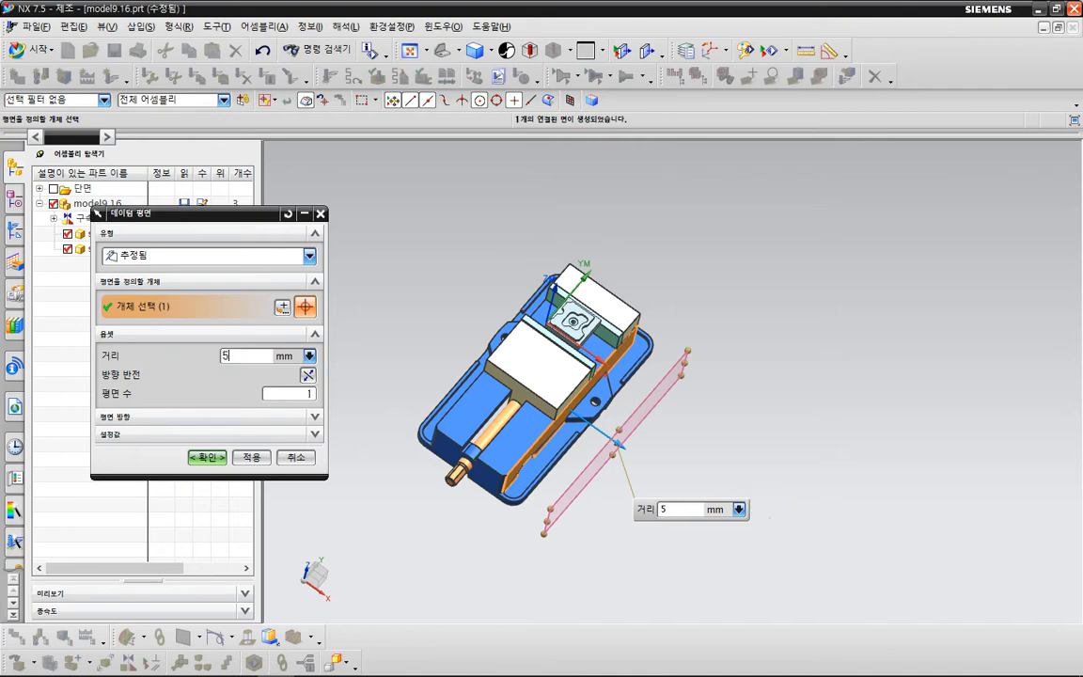
pyautogui.press('Return')
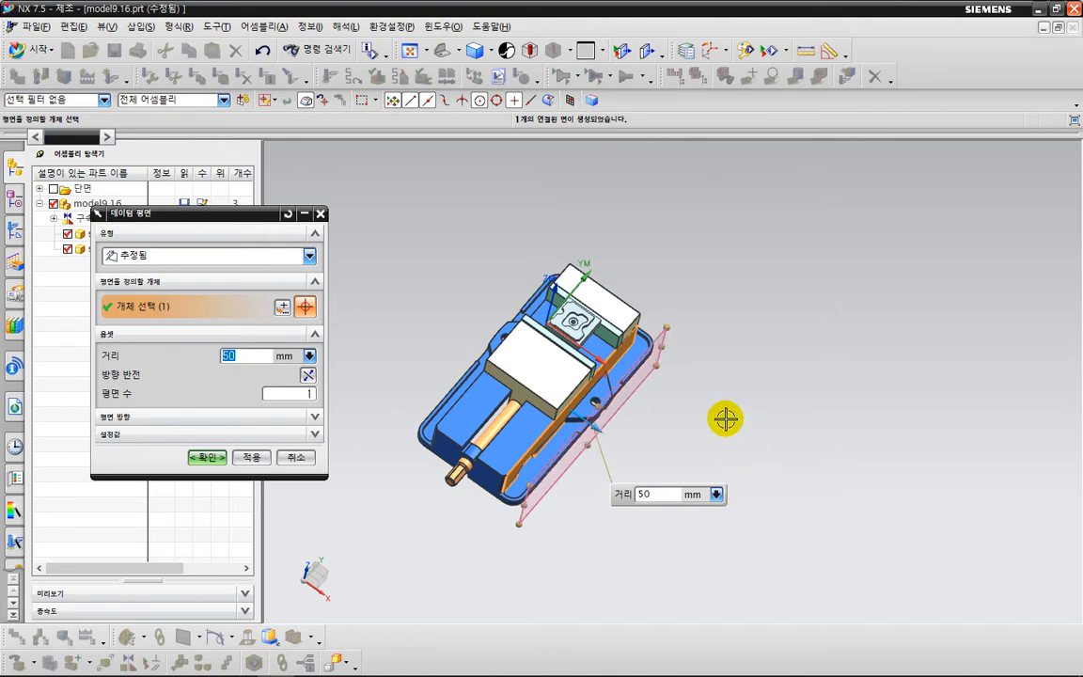
pyautogui.moveTo(721, 419); pyautogui.dragTo(737, 422, button='middle')
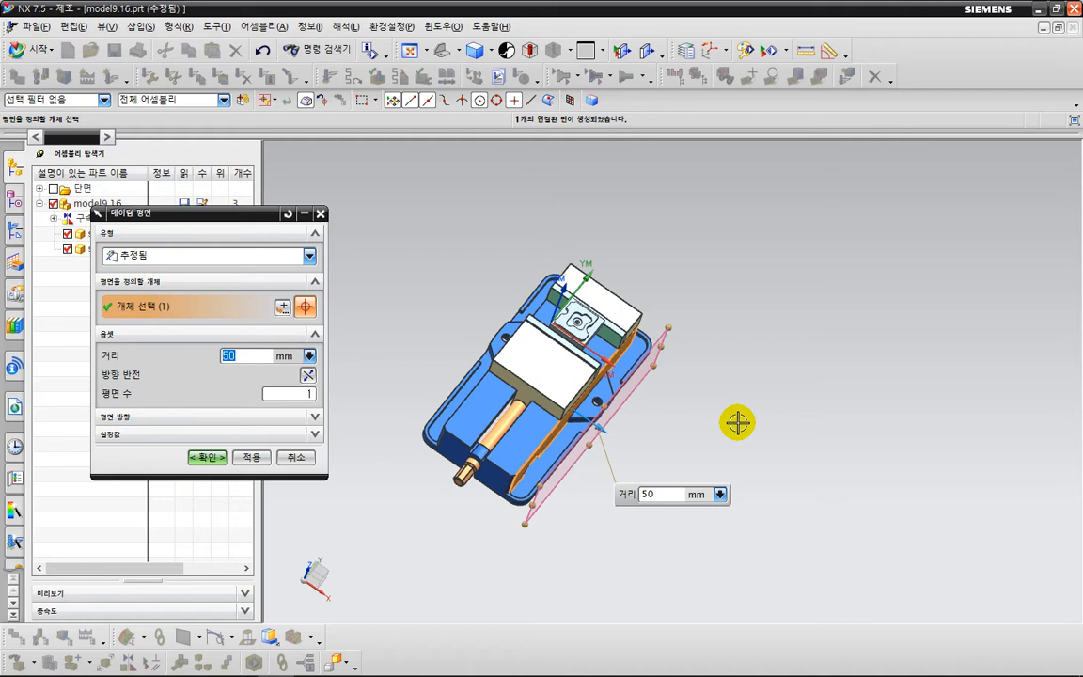
# Set the datum plane's offset from the vise side face to 100 mm and create the plane.
pyautogui.press('Return')
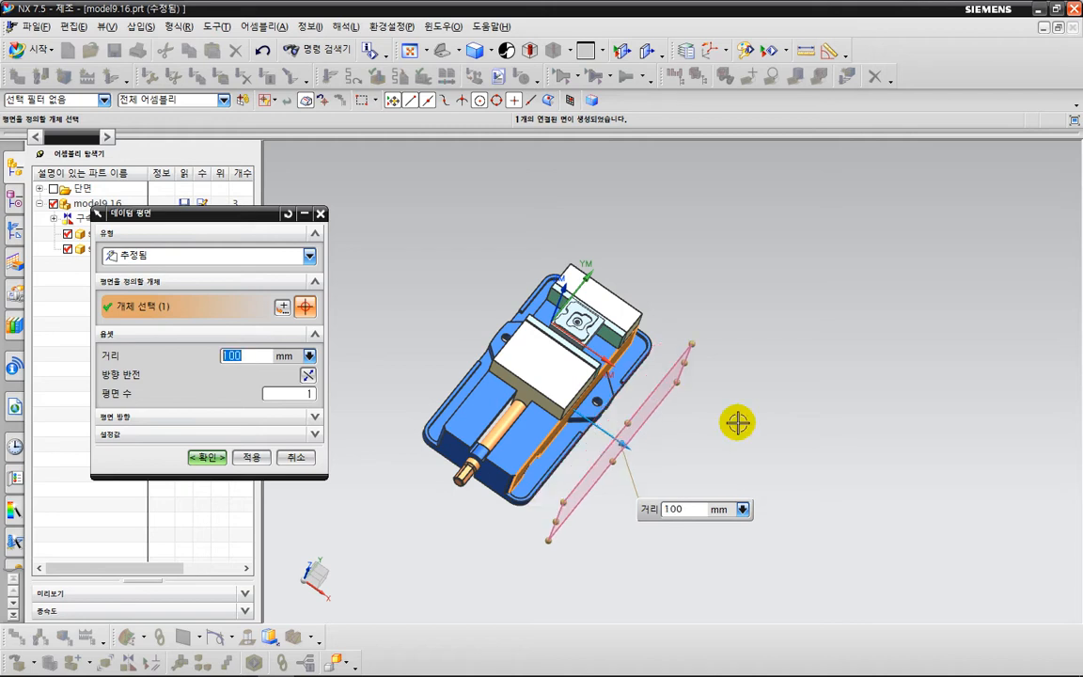
pyautogui.click(236, 458)
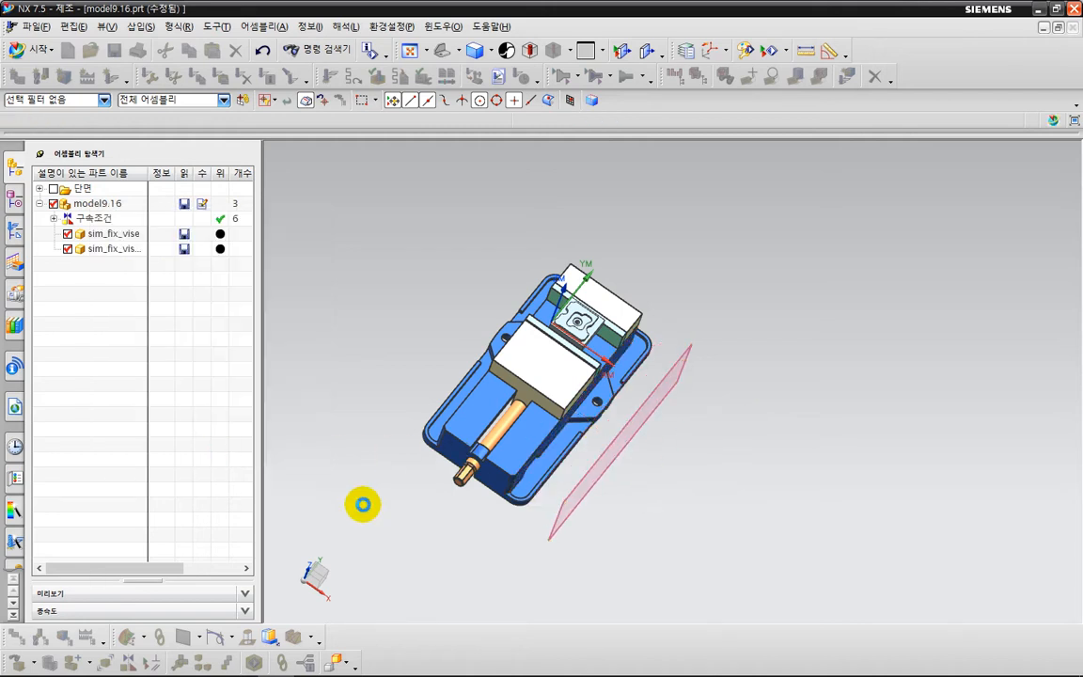
pyautogui.moveTo(363, 503); pyautogui.dragTo(443, 511, button='middle')
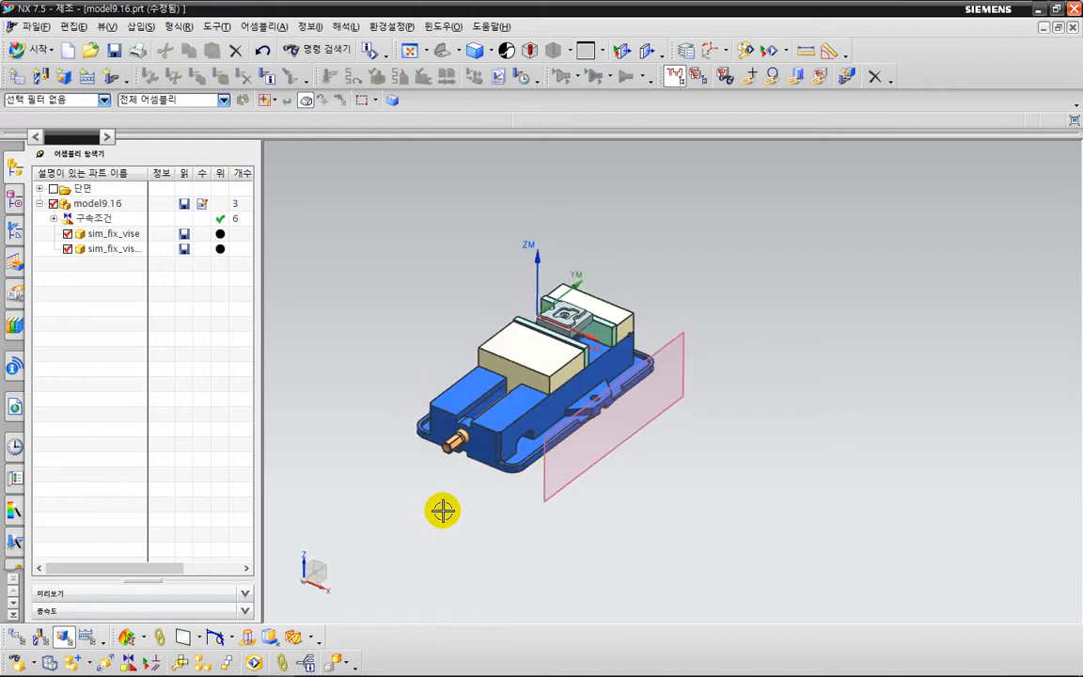
pyautogui.keyDown('shift'); pyautogui.moveTo(563, 539); pyautogui.dragTo(512, 474, button='middle'); pyautogui.keyUp('shift')
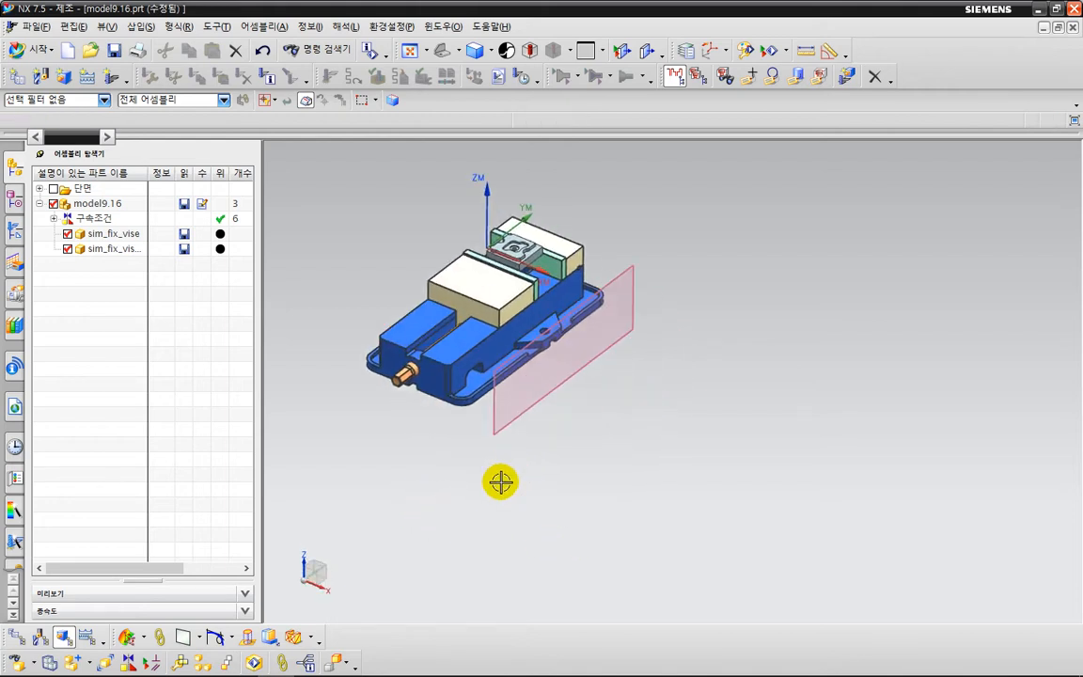
pyautogui.click(75, 26)
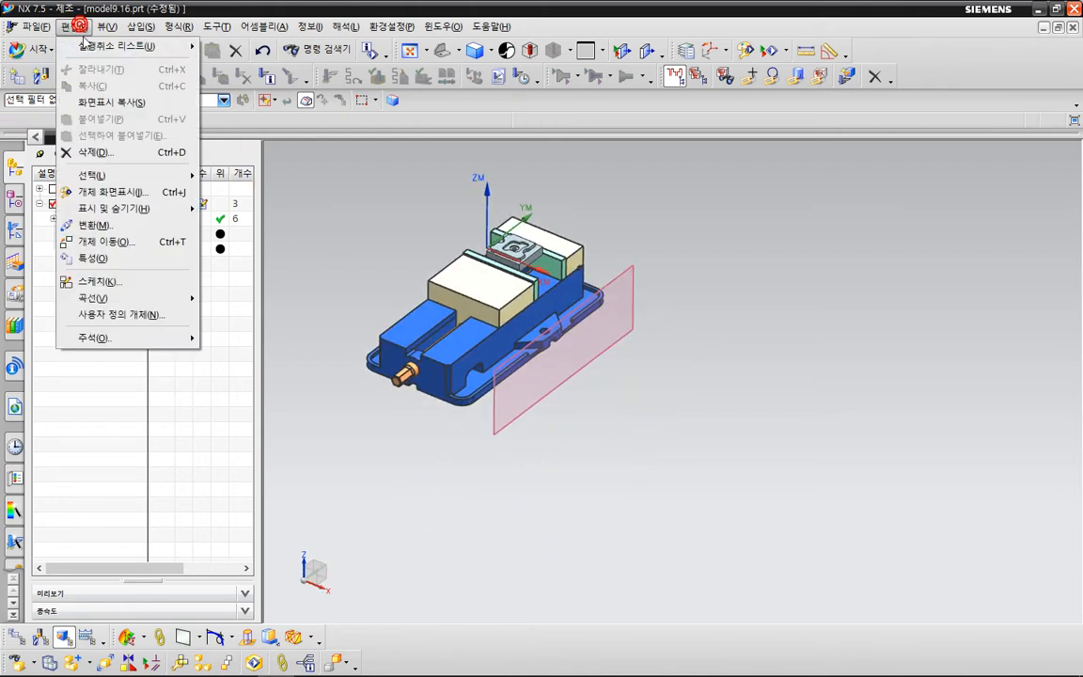
pyautogui.click(120, 241)
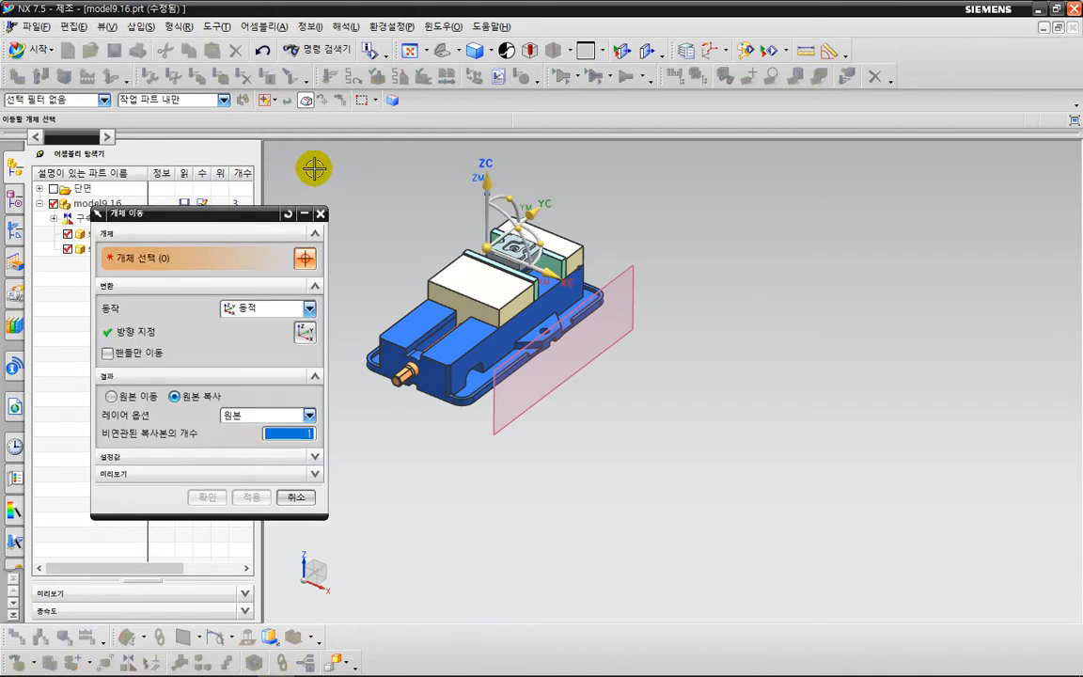
pyautogui.moveTo(355, 150); pyautogui.dragTo(605, 449)
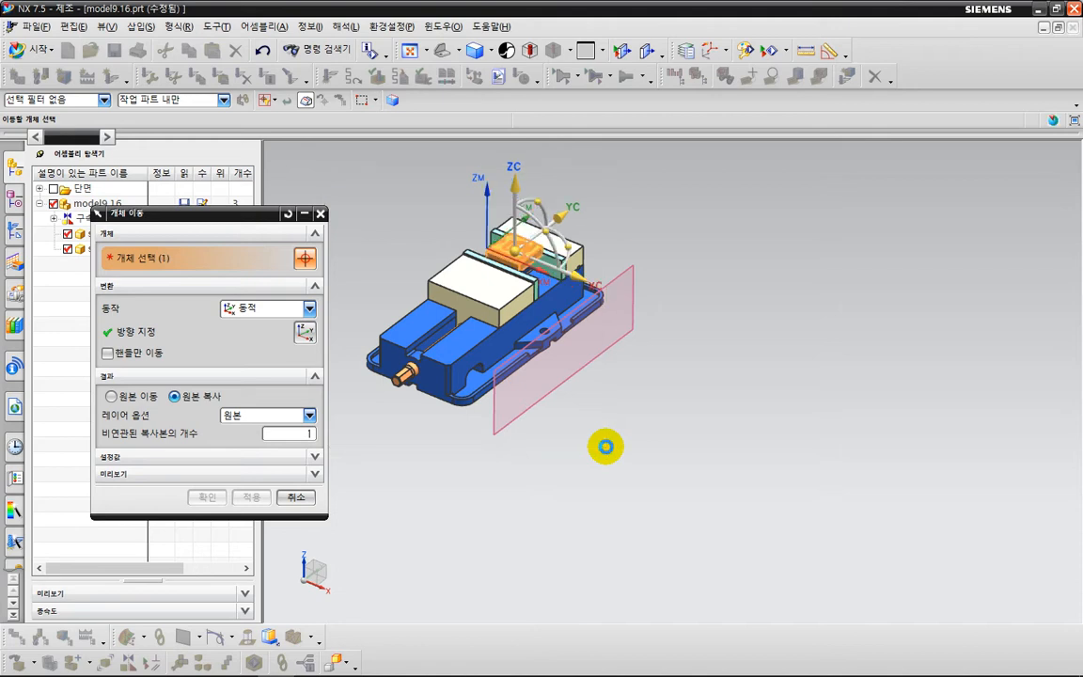
pyautogui.click(156, 101)
pyautogui.click(151, 113)
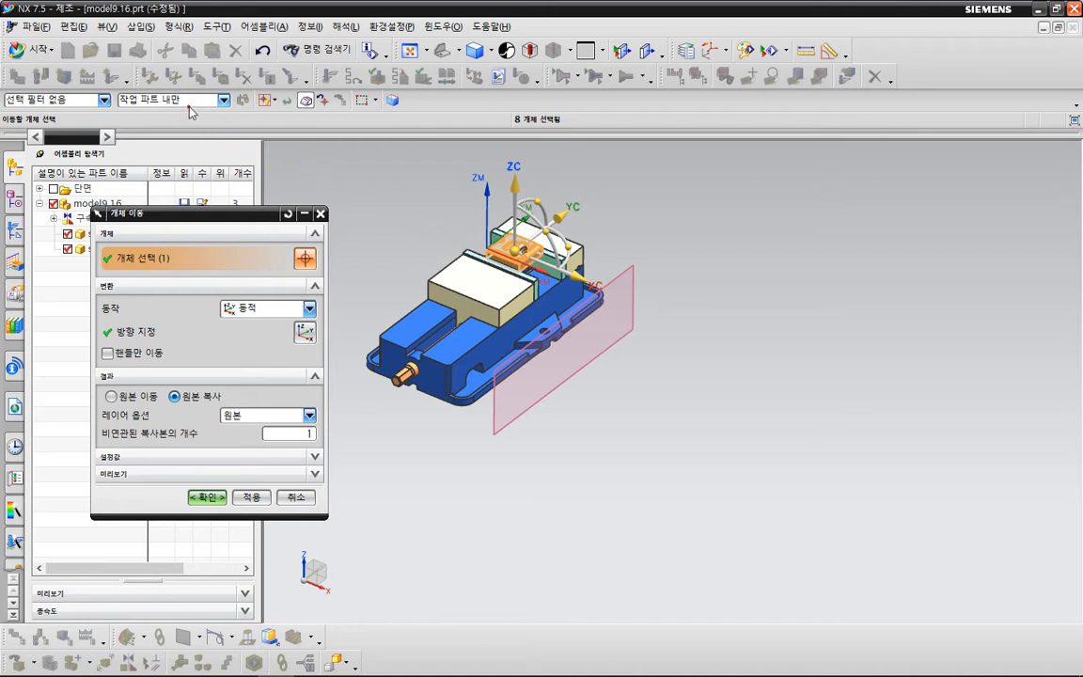
pyautogui.click(585, 278)
pyautogui.click(584, 278)
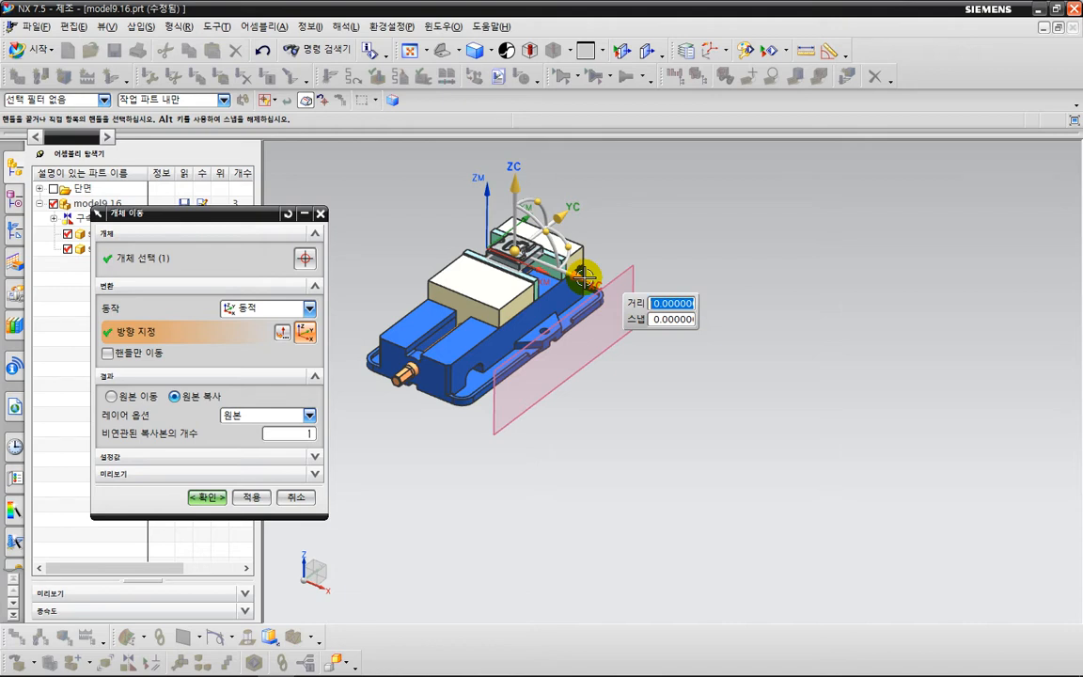
pyautogui.write('200')
pyautogui.press('Return')
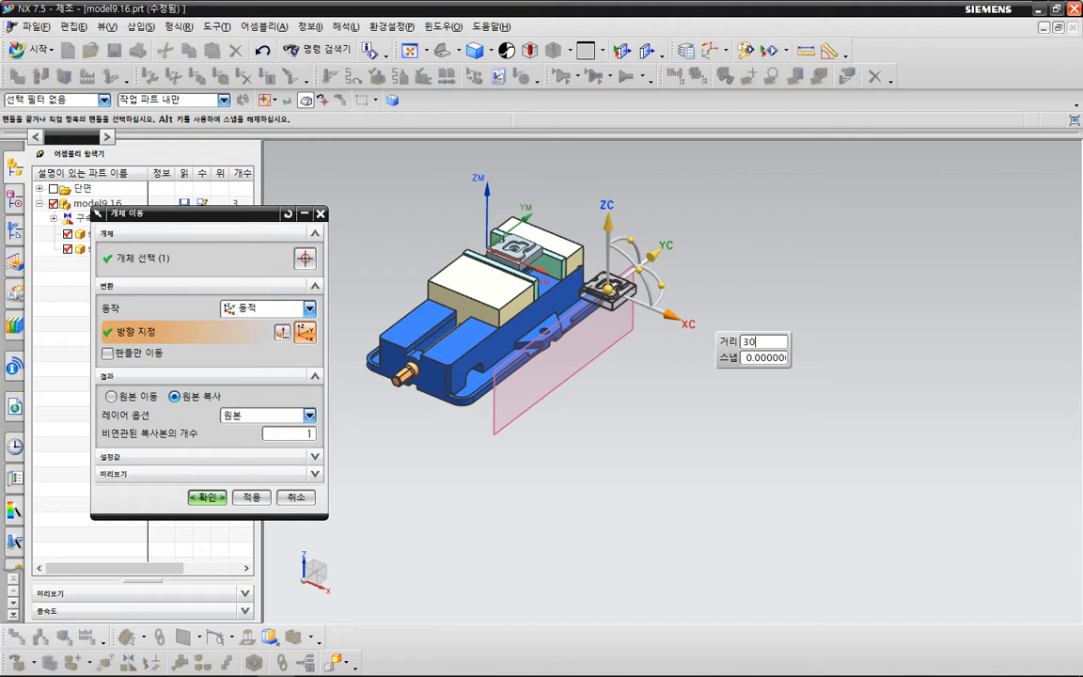
pyautogui.write('0')
pyautogui.press('Return')
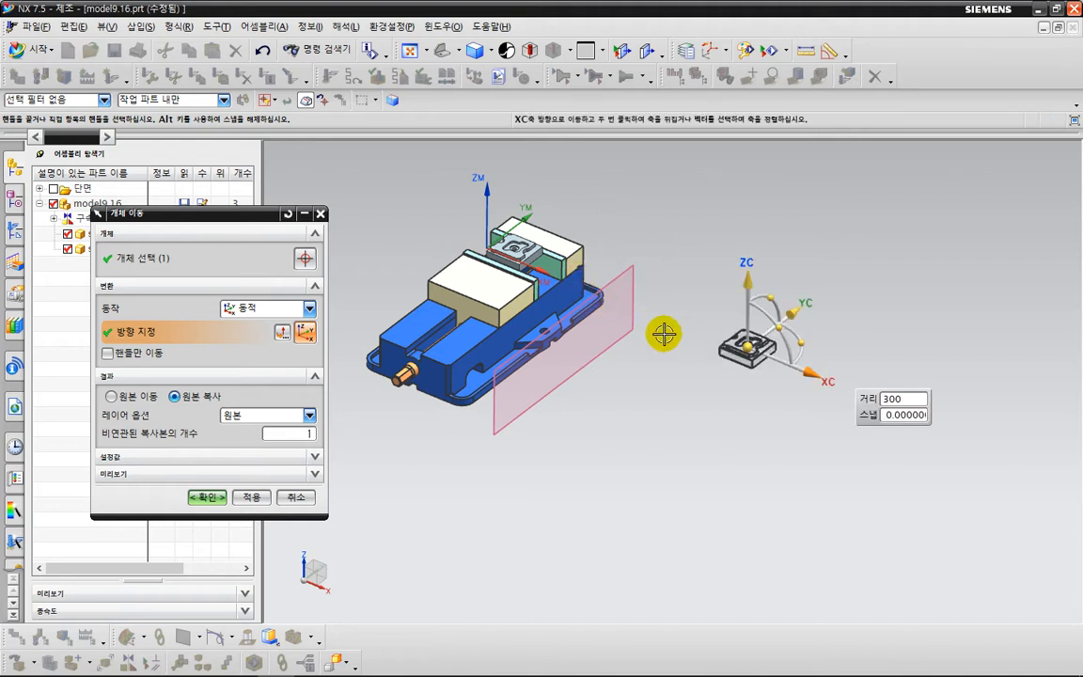
pyautogui.write('0')
pyautogui.press('Return')
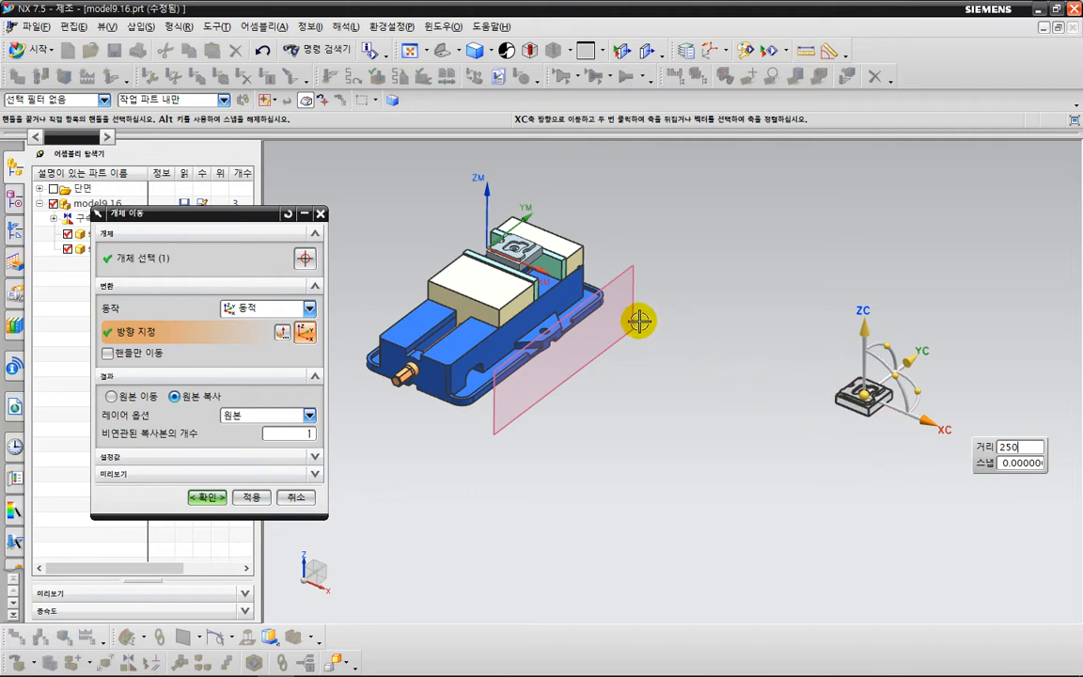
pyautogui.click(321, 214)
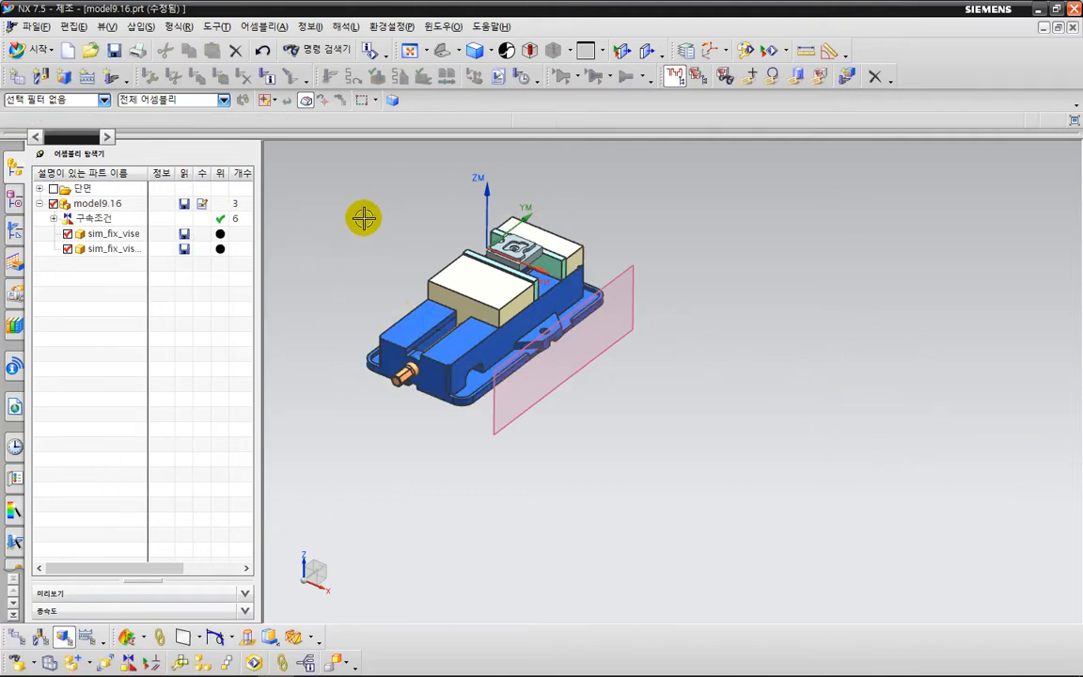
# Start the Mirror Assemblies wizard and choose the sim_fix_vise and sim_fix_visejaw components as the ones to mirror.
pyautogui.scroll(1, 363, 217)
pyautogui.click(282, 29)
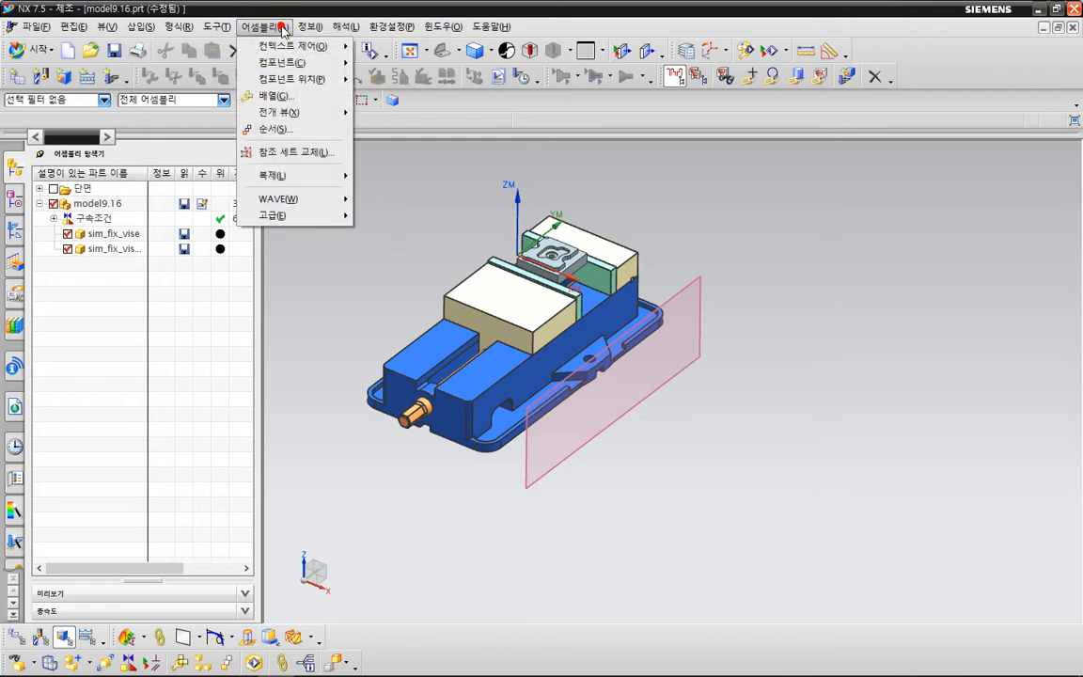
pyautogui.moveTo(284, 64)
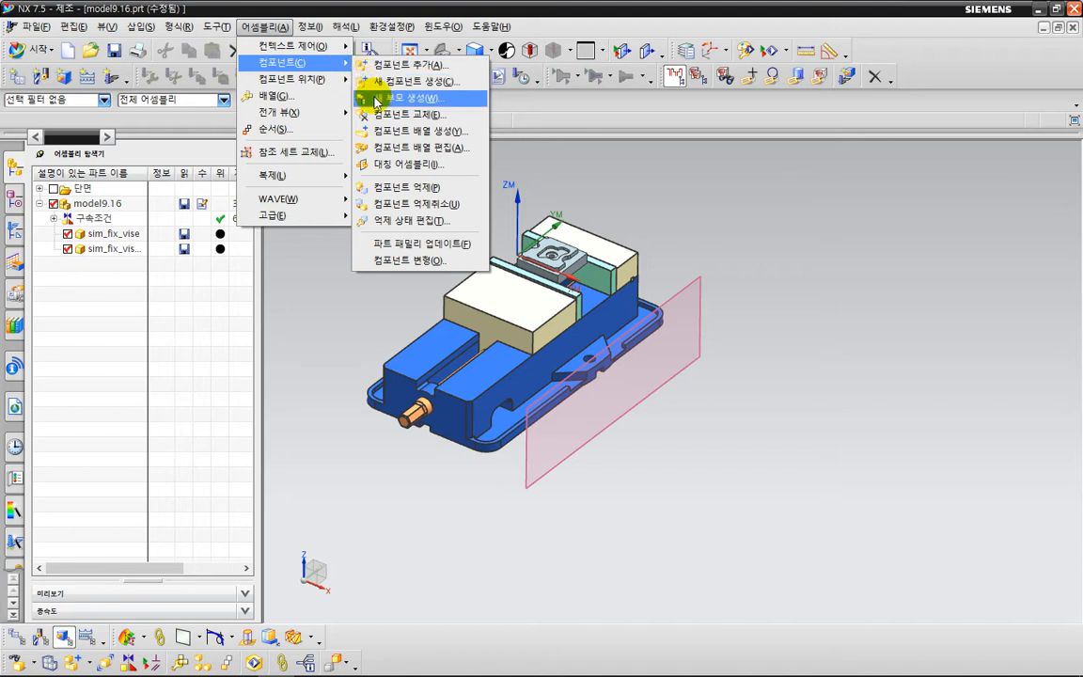
pyautogui.click(385, 168)
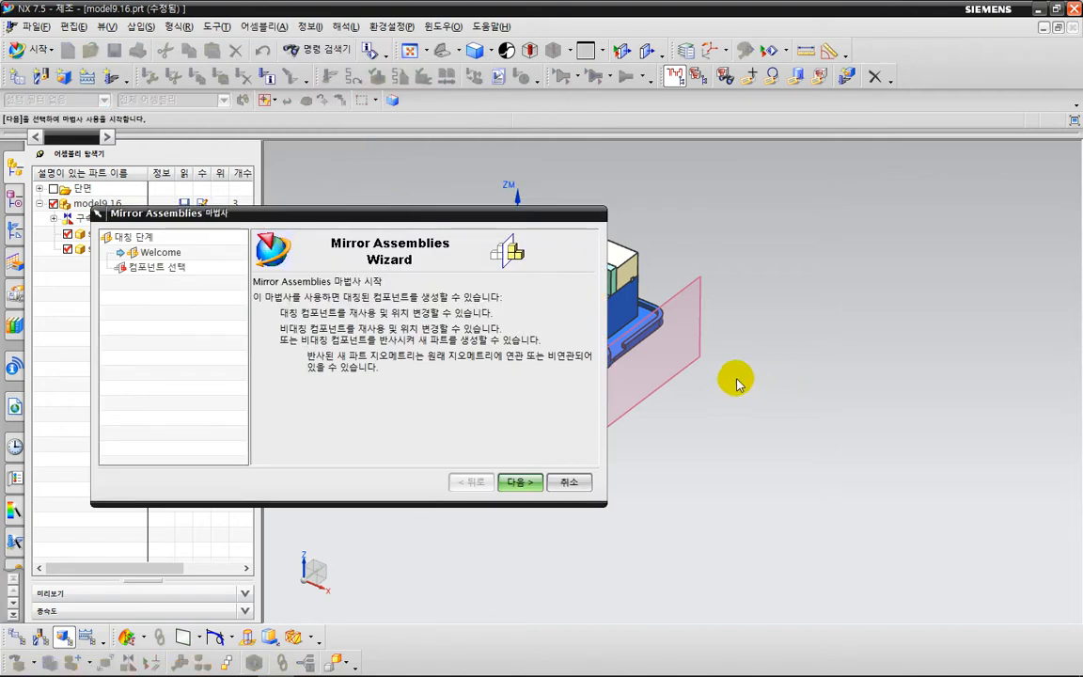
pyautogui.keyDown('shift'); pyautogui.moveTo(696, 344); pyautogui.dragTo(935, 337, button='middle'); pyautogui.keyUp('shift')
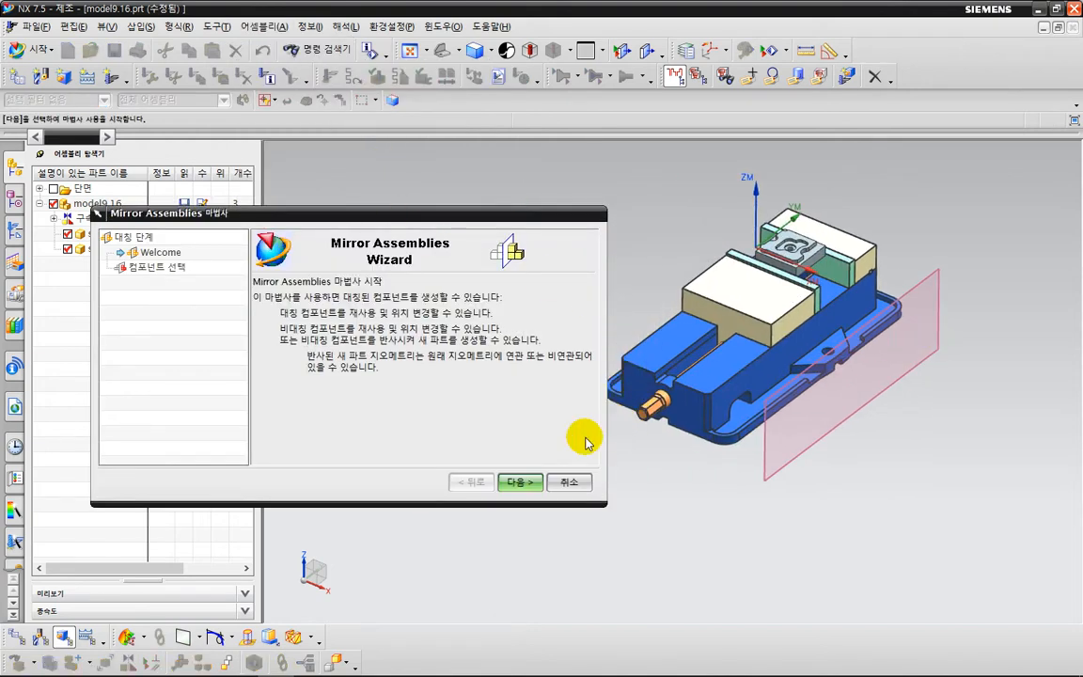
pyautogui.click(520, 481)
pyautogui.scroll(3, 801, 256)
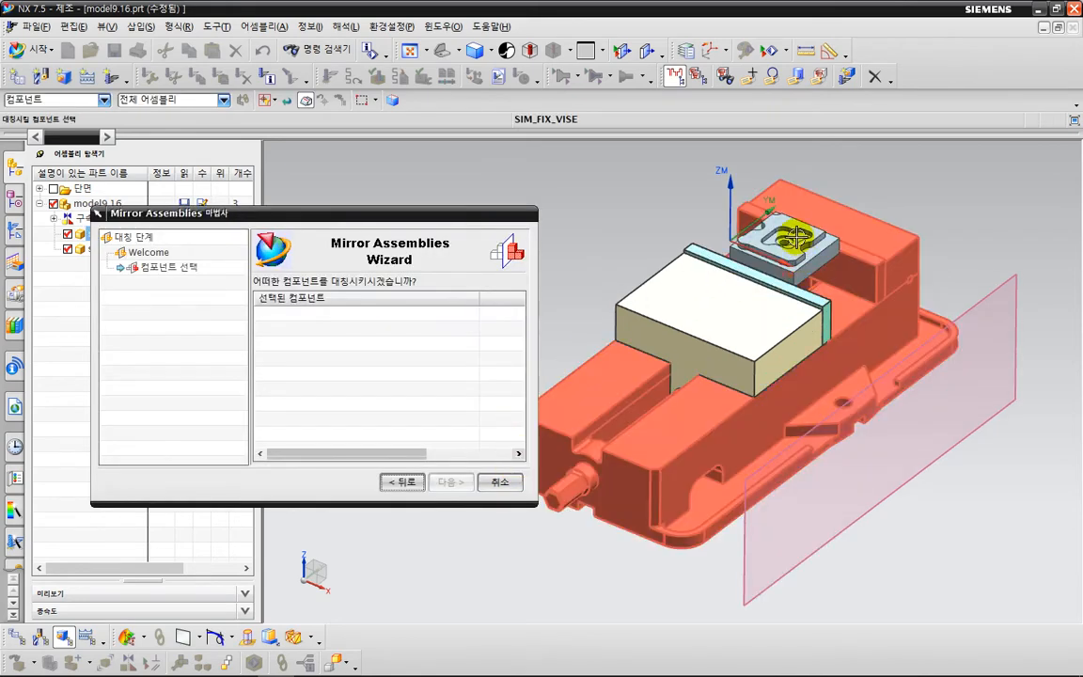
pyautogui.click(844, 252)
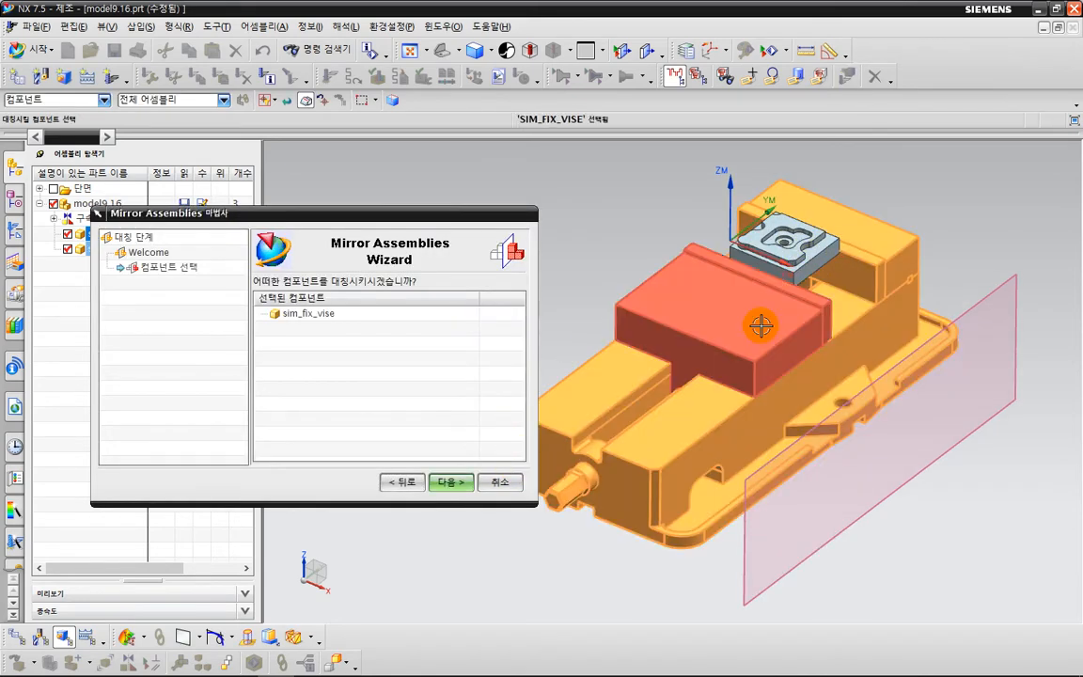
pyautogui.click(696, 292)
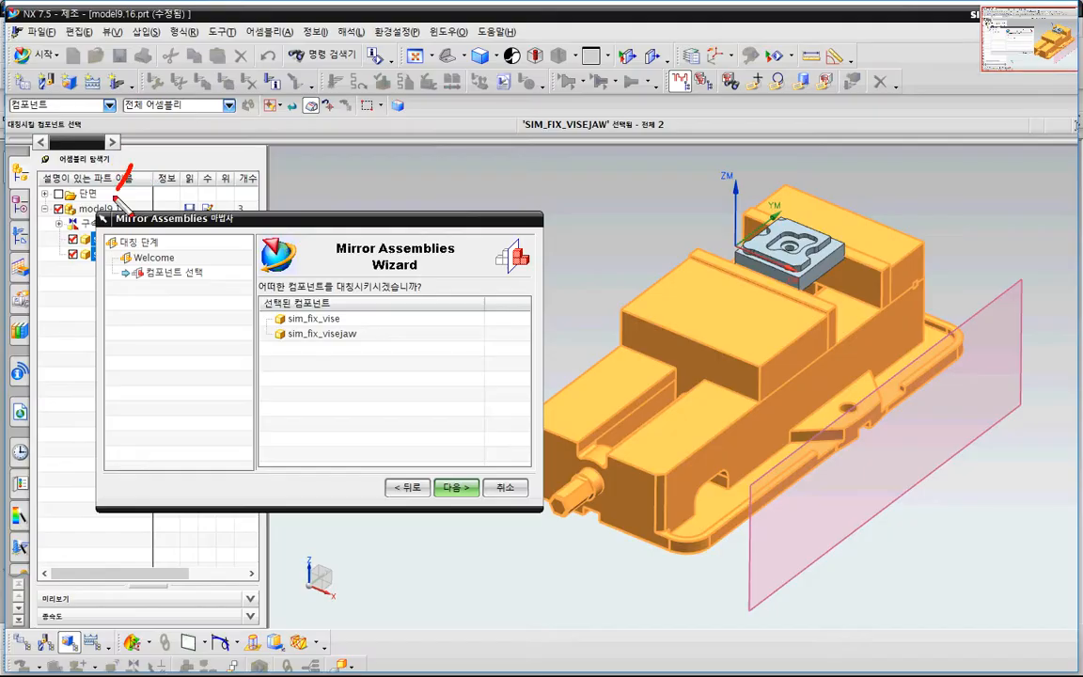
pyautogui.moveTo(81, 217); pyautogui.dragTo(106, 231)
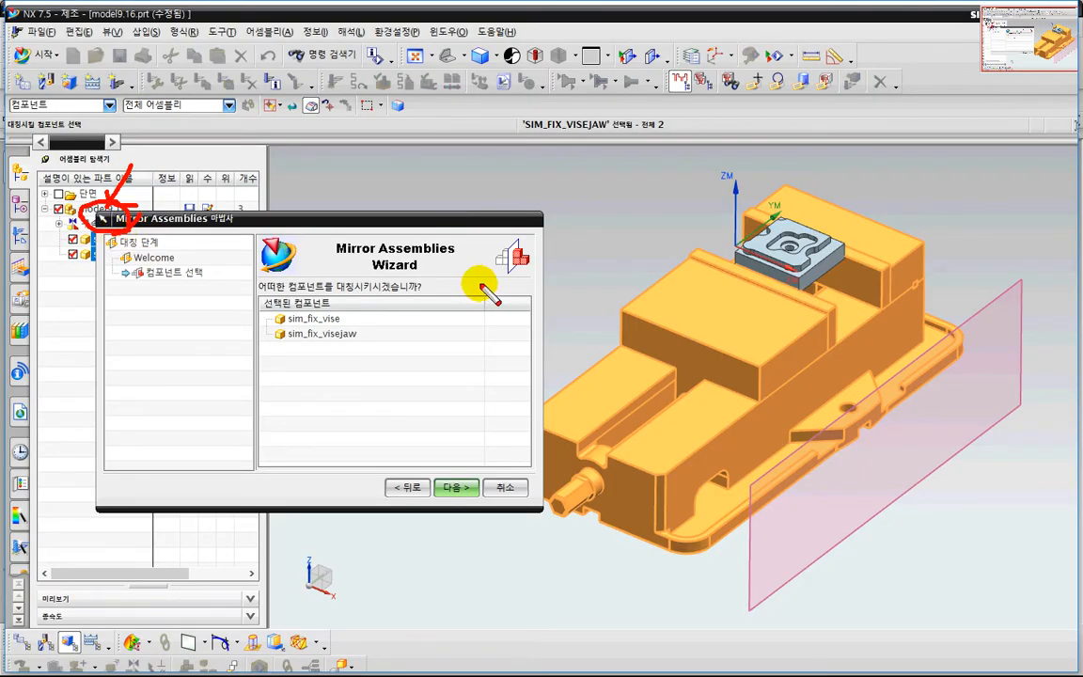
pyautogui.moveTo(325, 295); pyautogui.dragTo(328, 295)
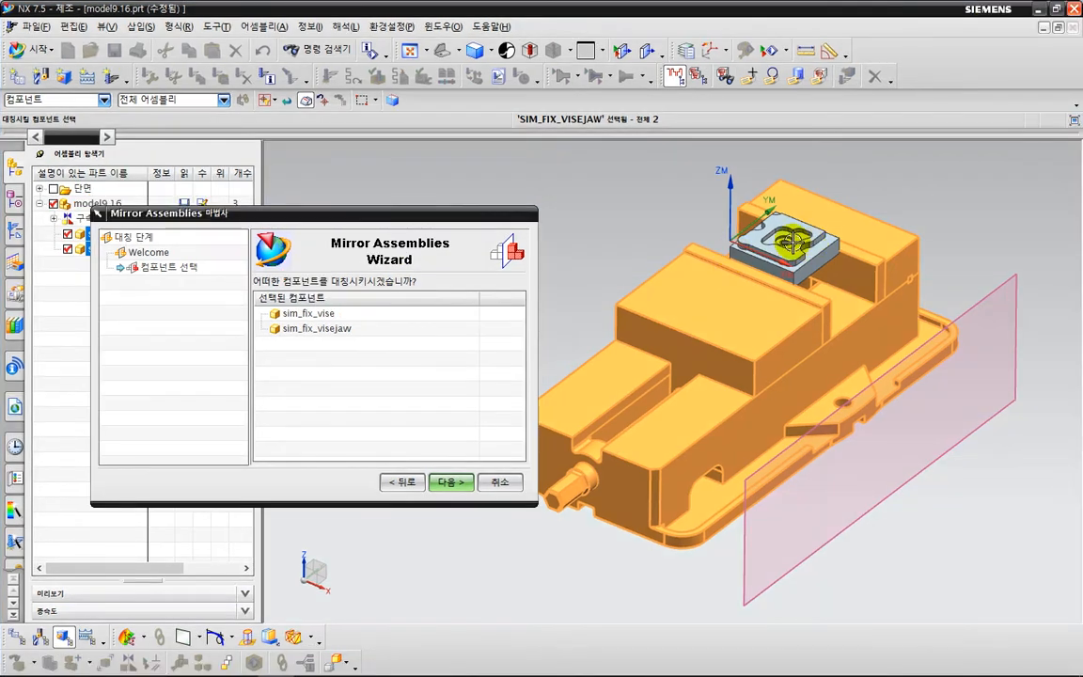
pyautogui.scroll(-3, 655, 282)
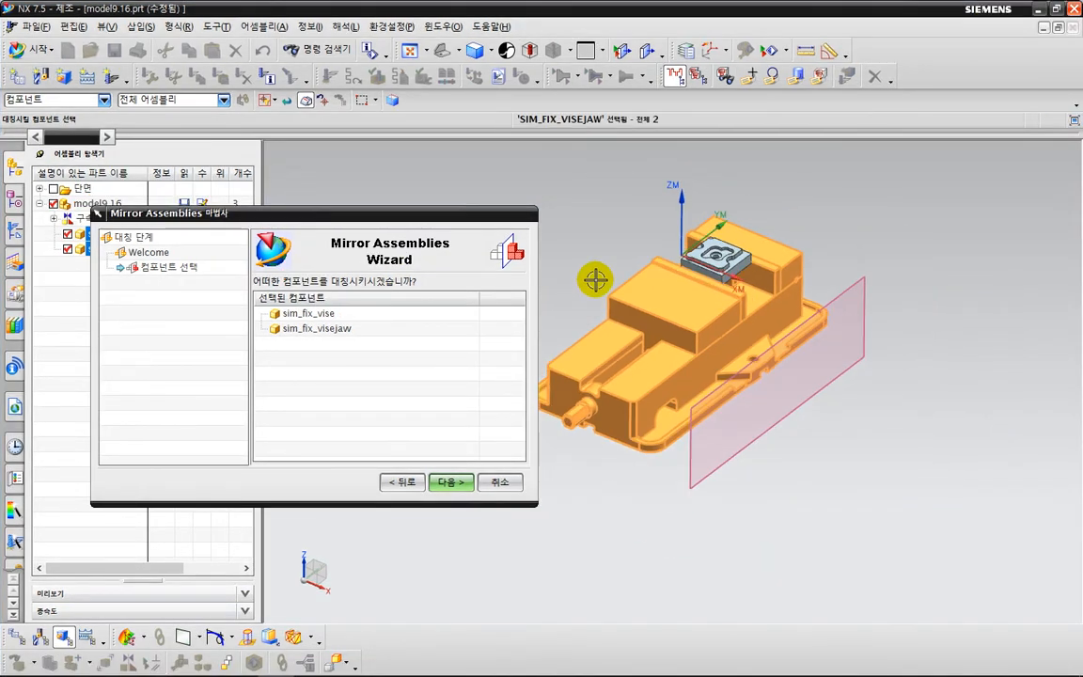
pyautogui.click(445, 482)
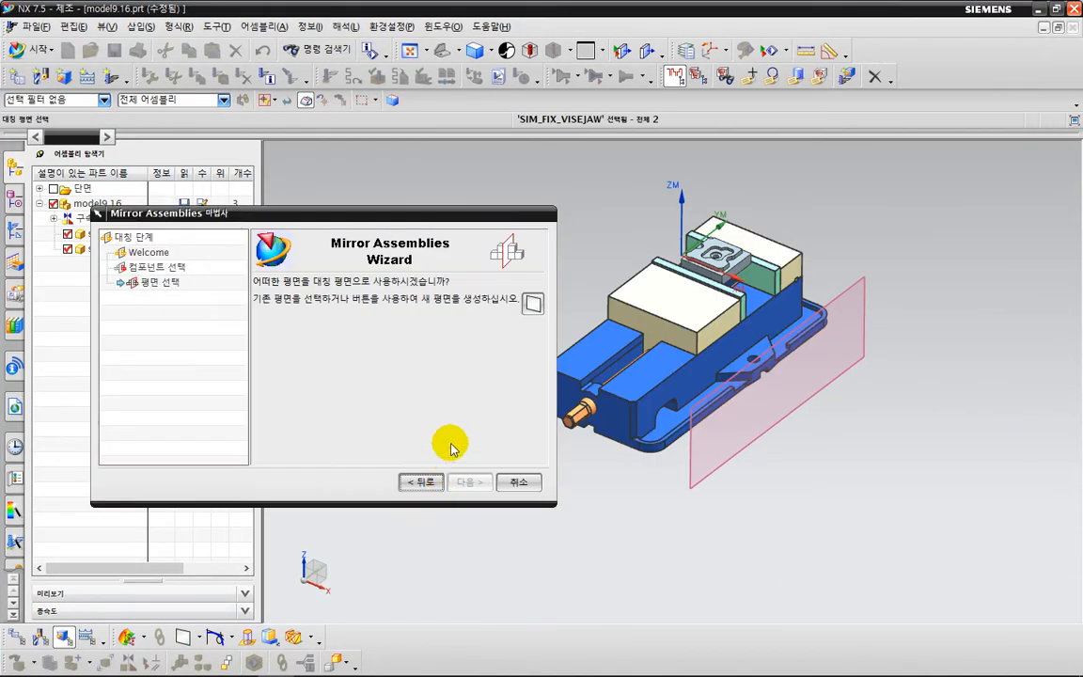
# Mirror the vise and its jaw across the datum plane beside the vise body with the default mirror settings, then clear the selection.
pyautogui.click(701, 479)
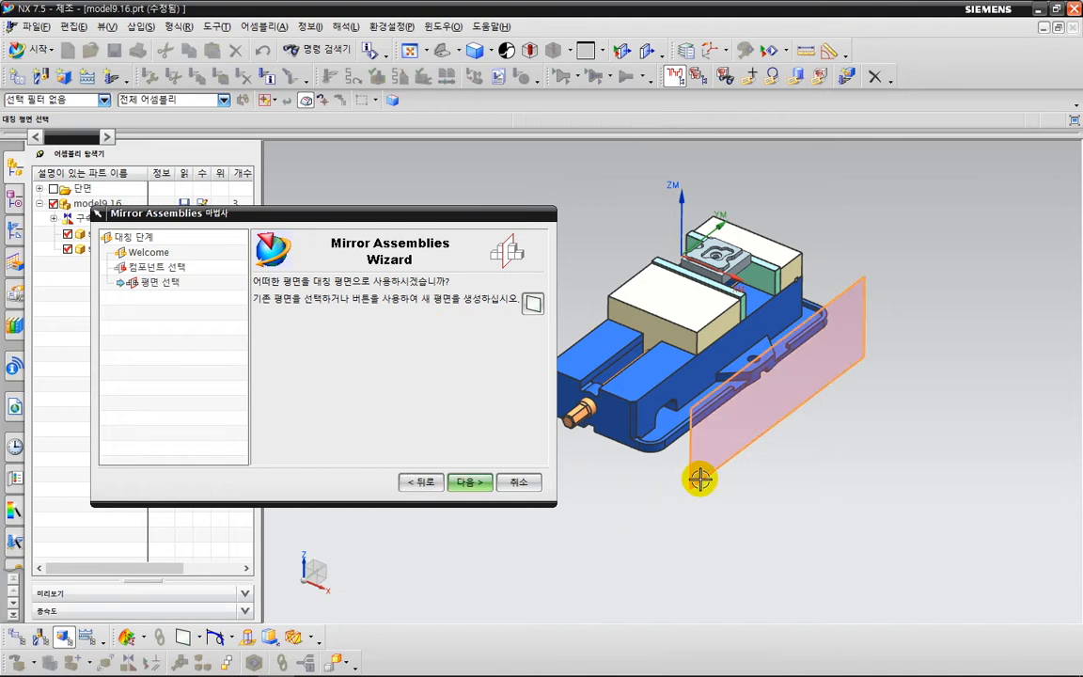
pyautogui.click(466, 481)
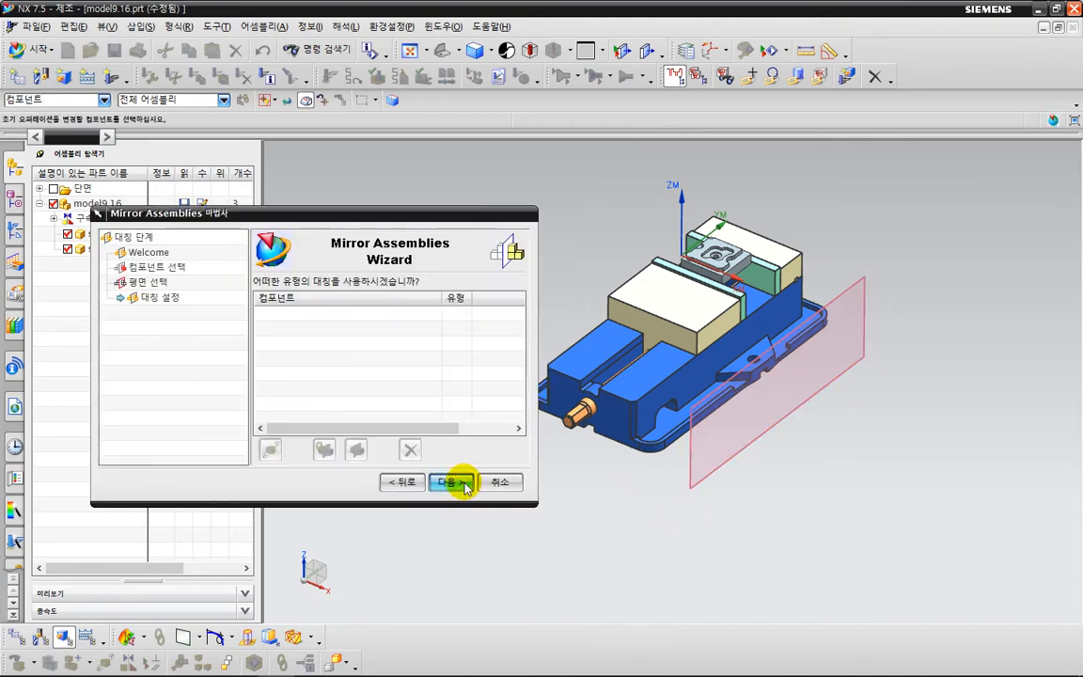
pyautogui.click(465, 483)
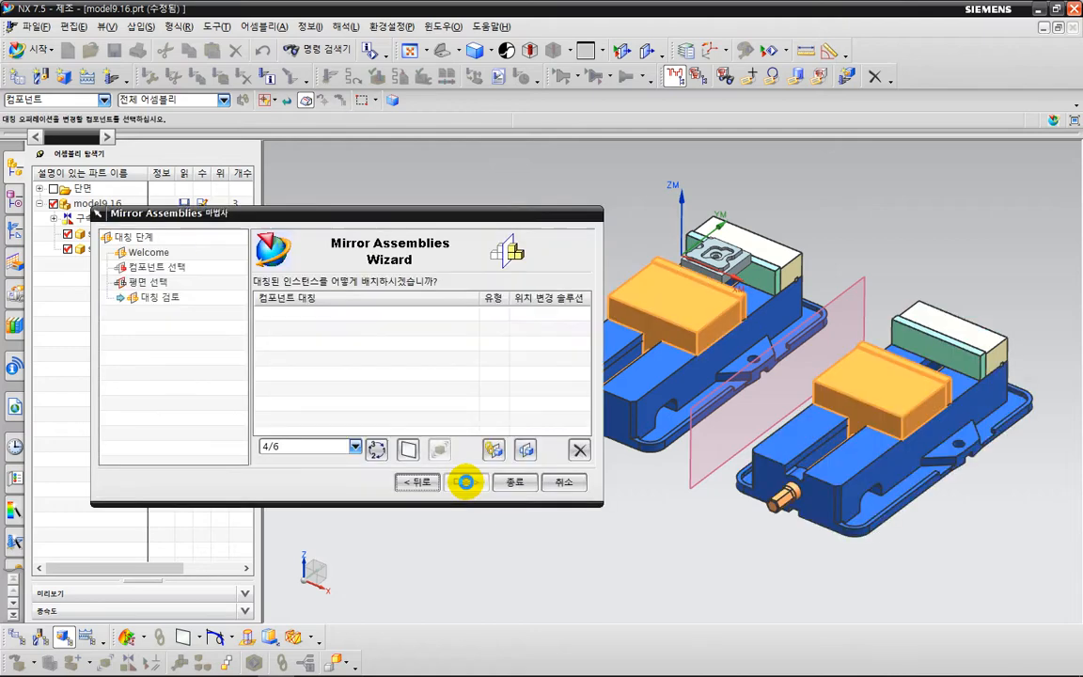
pyautogui.click(516, 482)
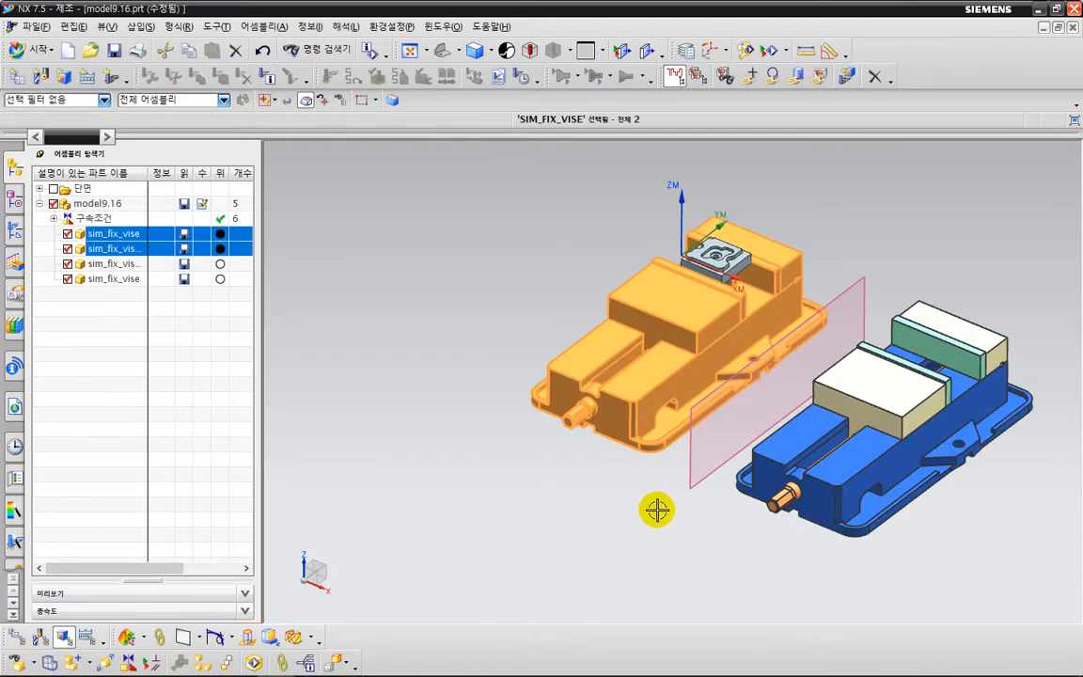
pyautogui.keyDown('shift'); pyautogui.moveTo(569, 508); pyautogui.dragTo(503, 481, button='middle'); pyautogui.keyUp('shift')
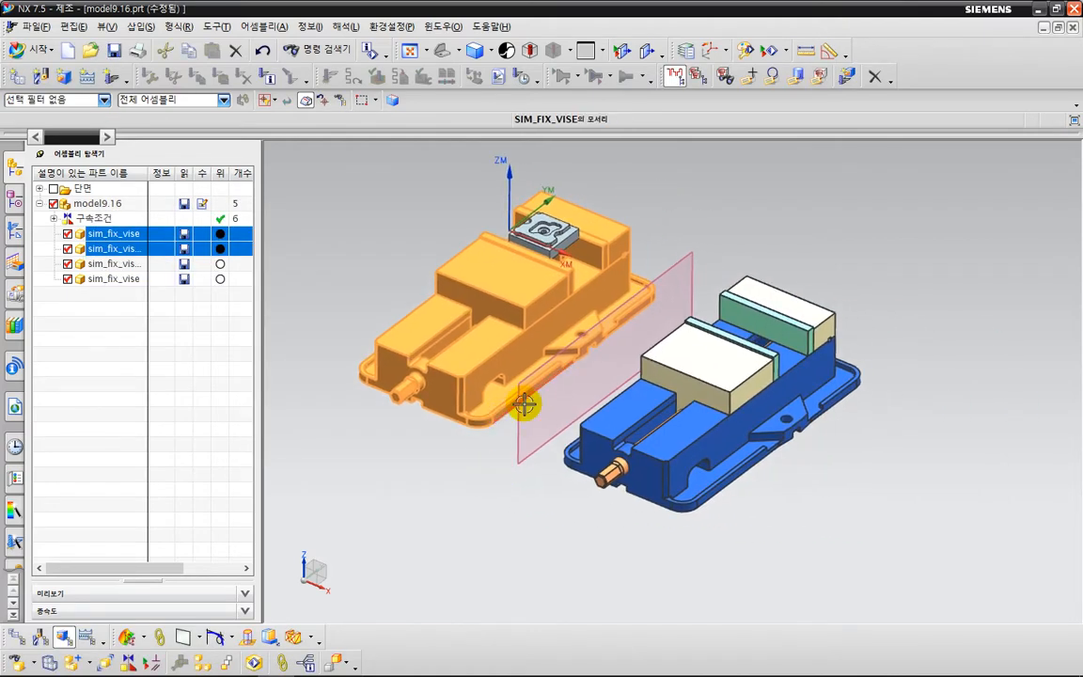
pyautogui.click(717, 225)
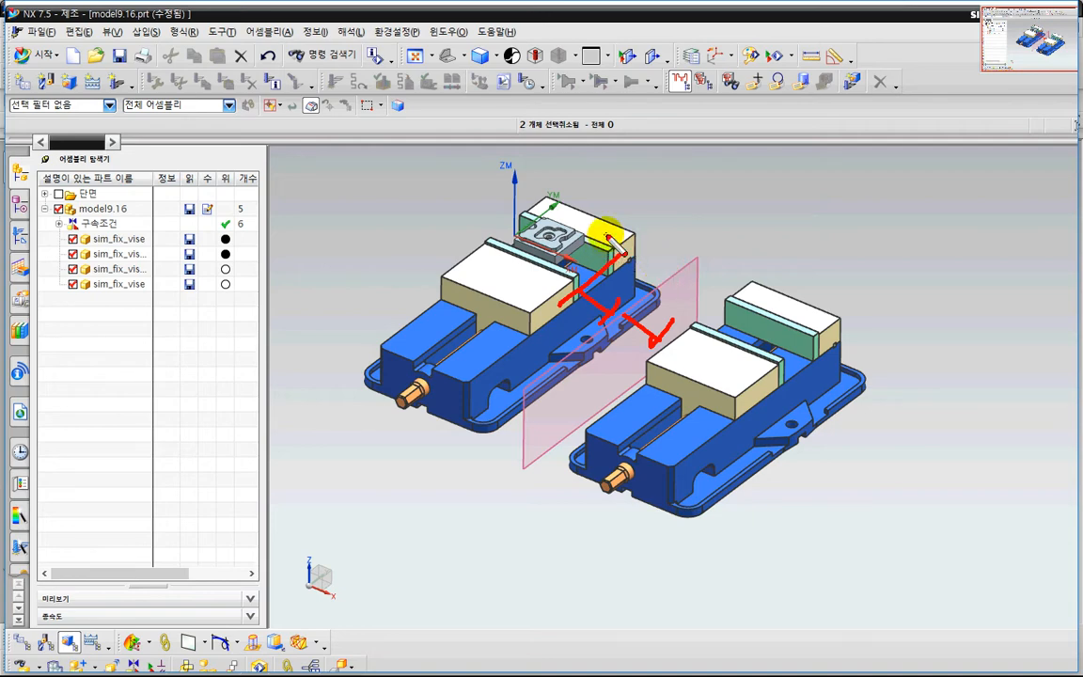
pyautogui.press('Escape')
# Measure the straight distance from the fixed jaw plate's outer end to the nearest corner of the clamped part.
pyautogui.scroll(4, 609, 237)
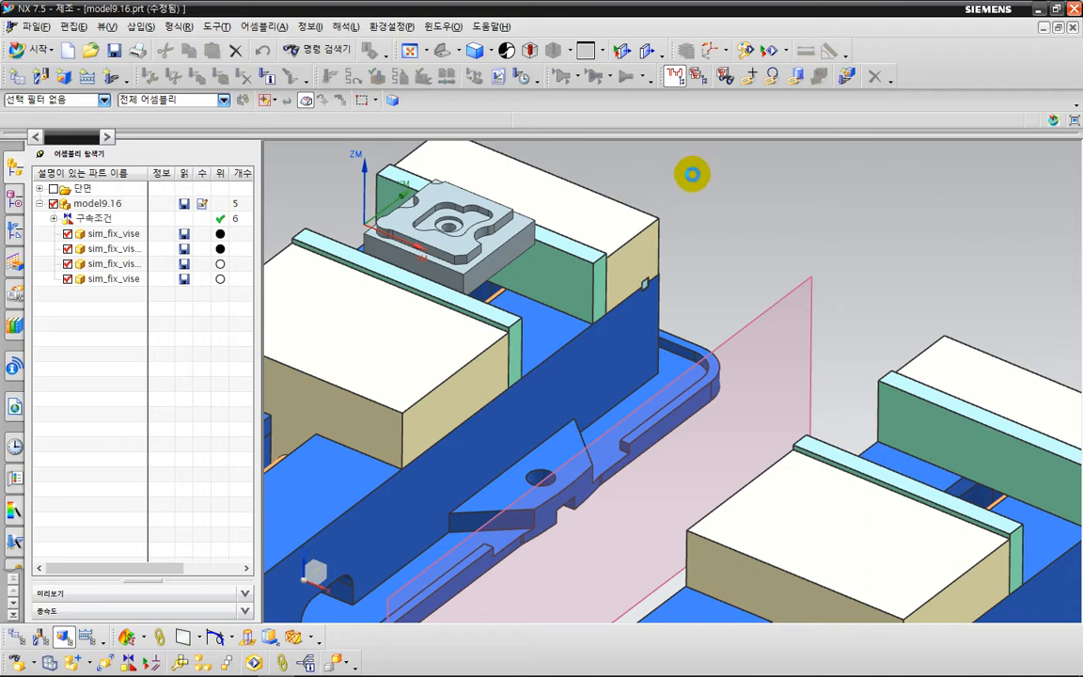
pyautogui.click(239, 264)
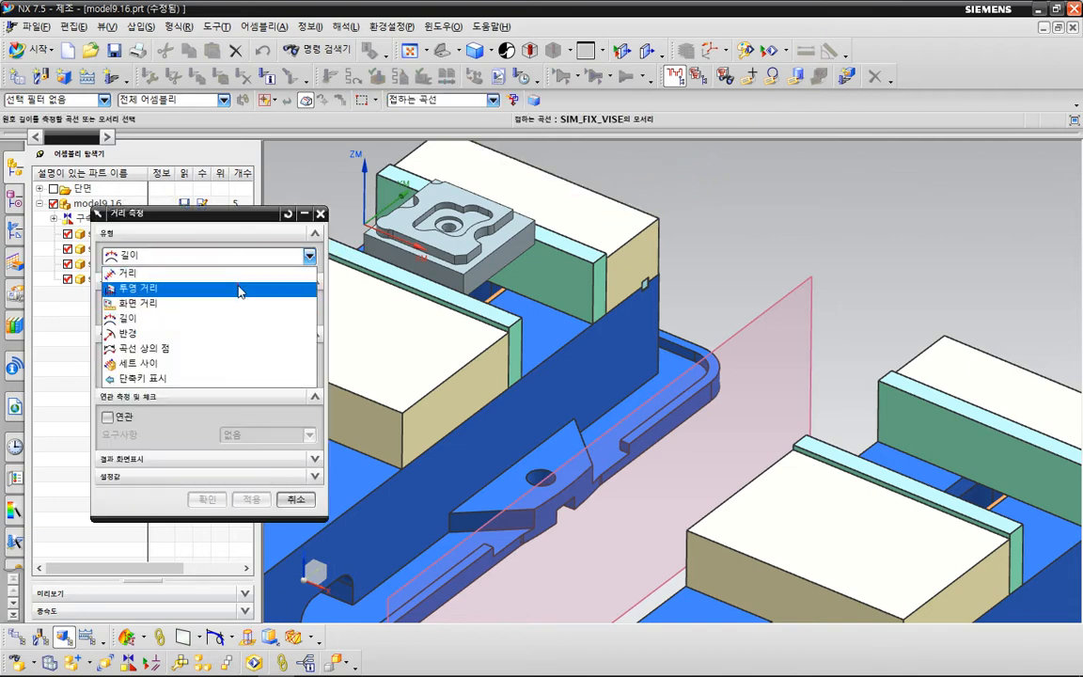
pyautogui.click(239, 321)
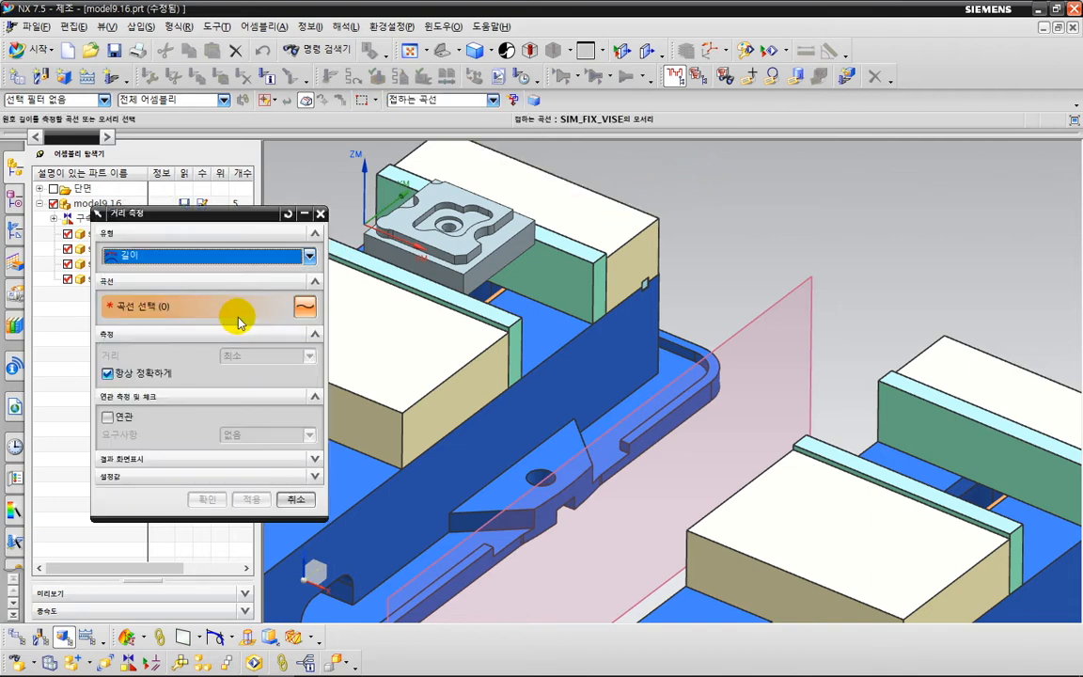
pyautogui.click(199, 256)
pyautogui.click(203, 273)
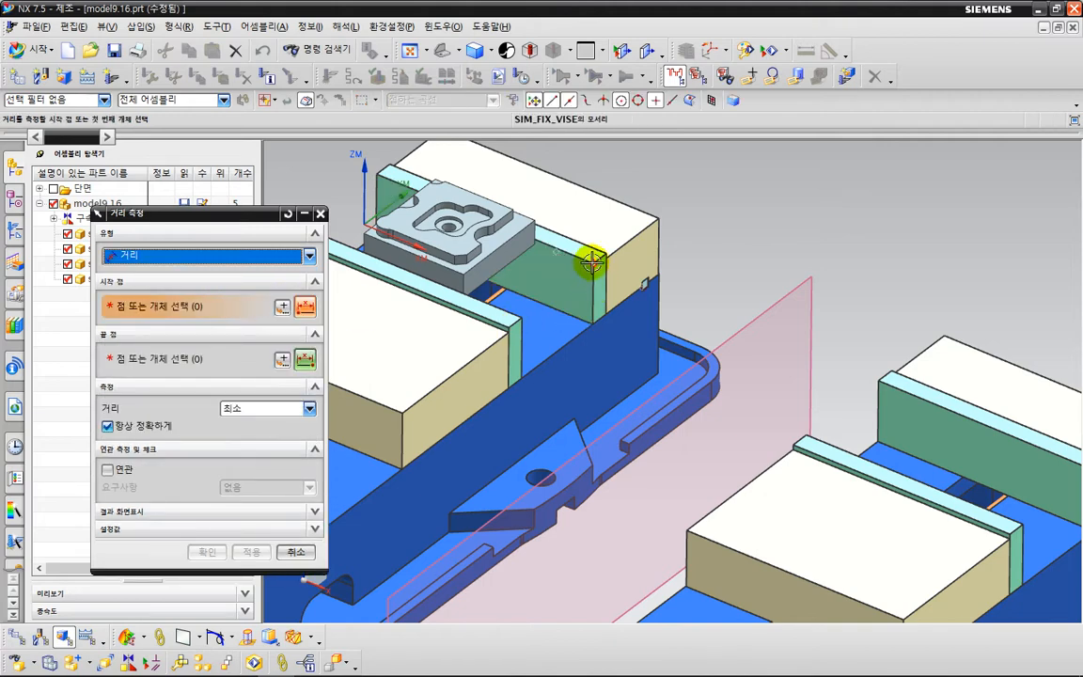
pyautogui.click(592, 264)
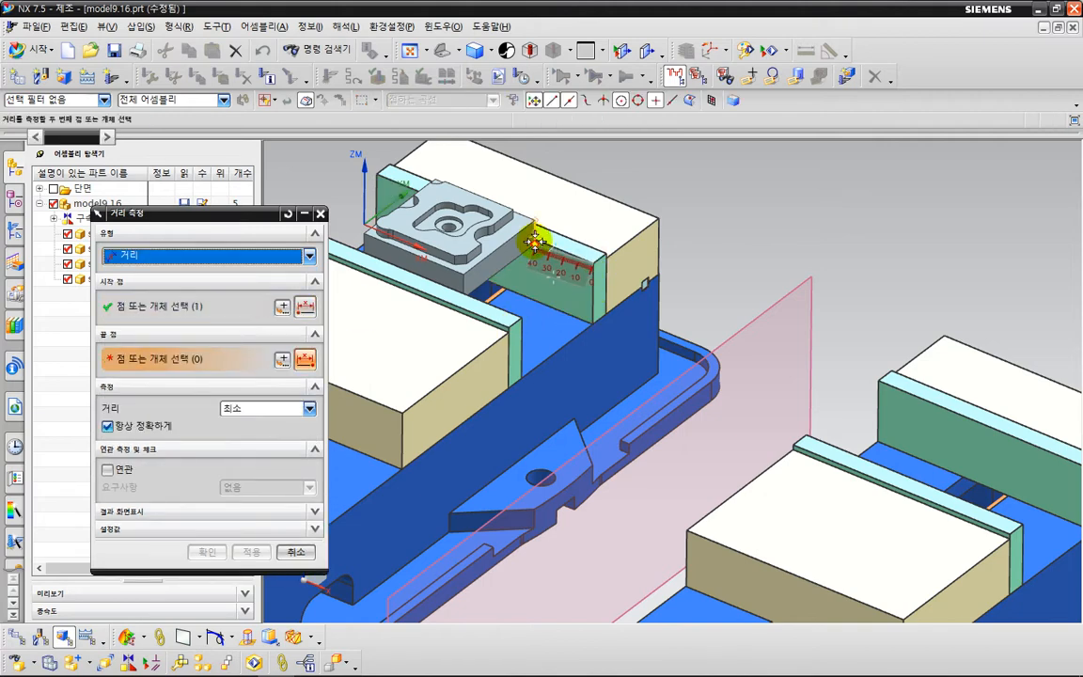
pyautogui.click(535, 243)
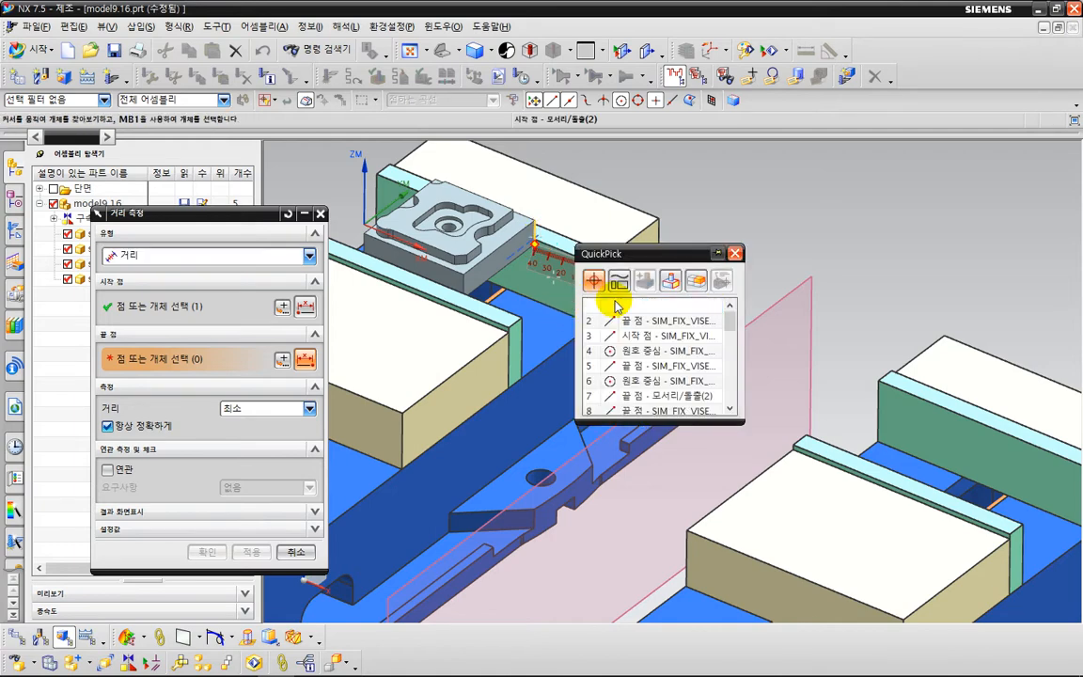
pyautogui.click(629, 307)
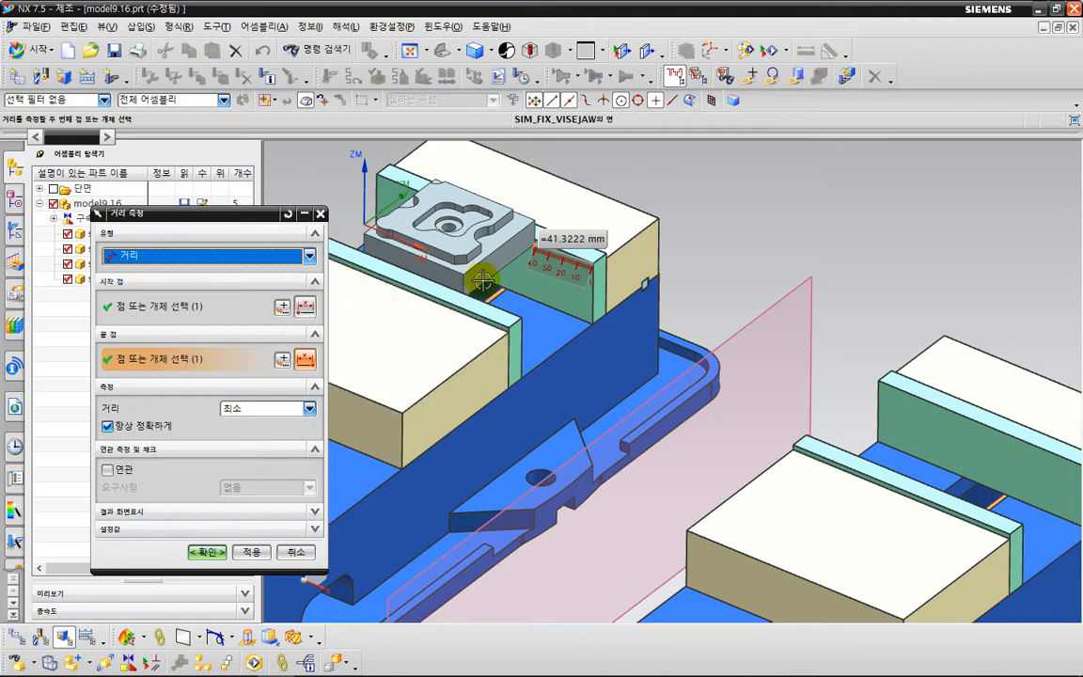
pyautogui.scroll(3, 558, 248)
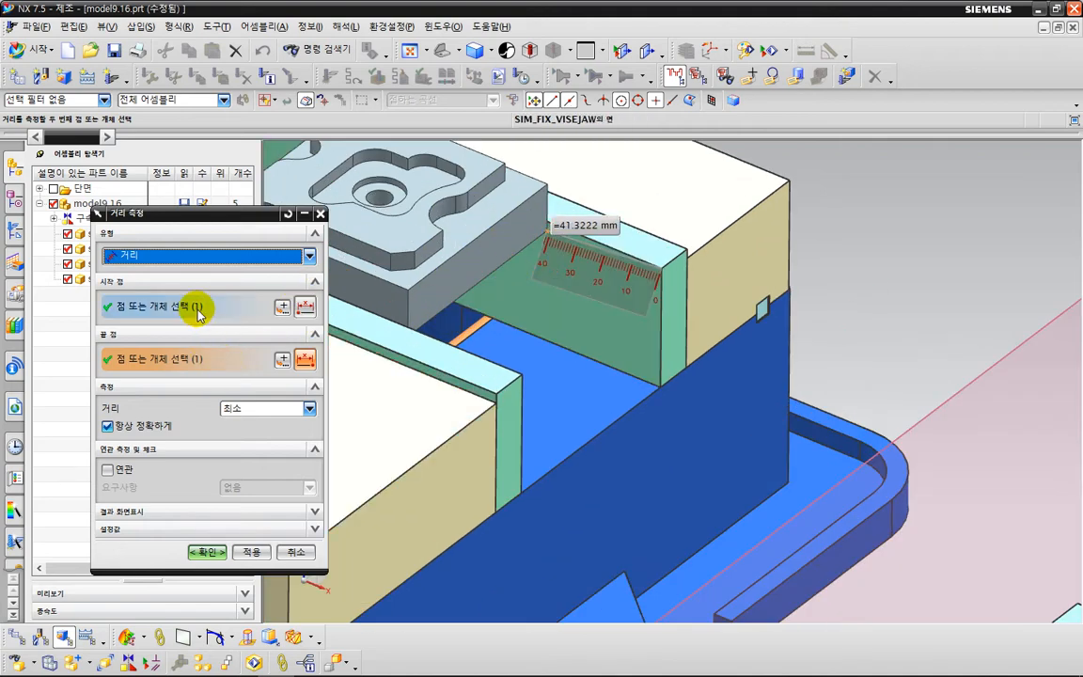
# Measure the projected distance along the X axis between the same jaw and part points, and close the measurement.
pyautogui.click(200, 256)
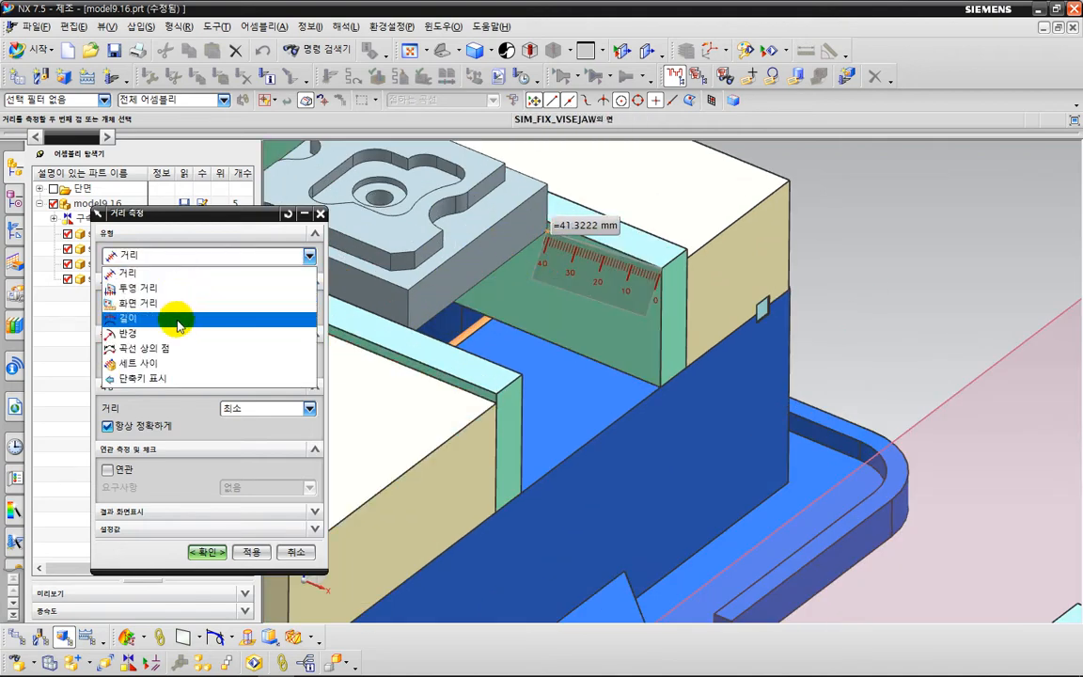
pyautogui.click(179, 288)
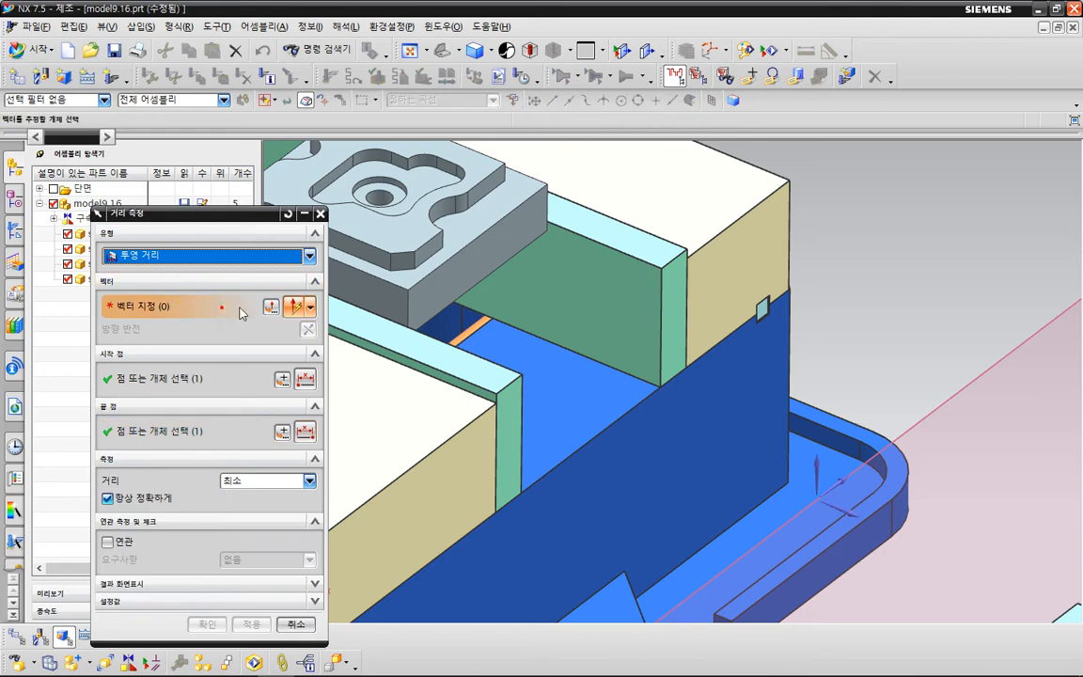
pyautogui.scroll(-3, 568, 315)
pyautogui.scroll(-2, 722, 316)
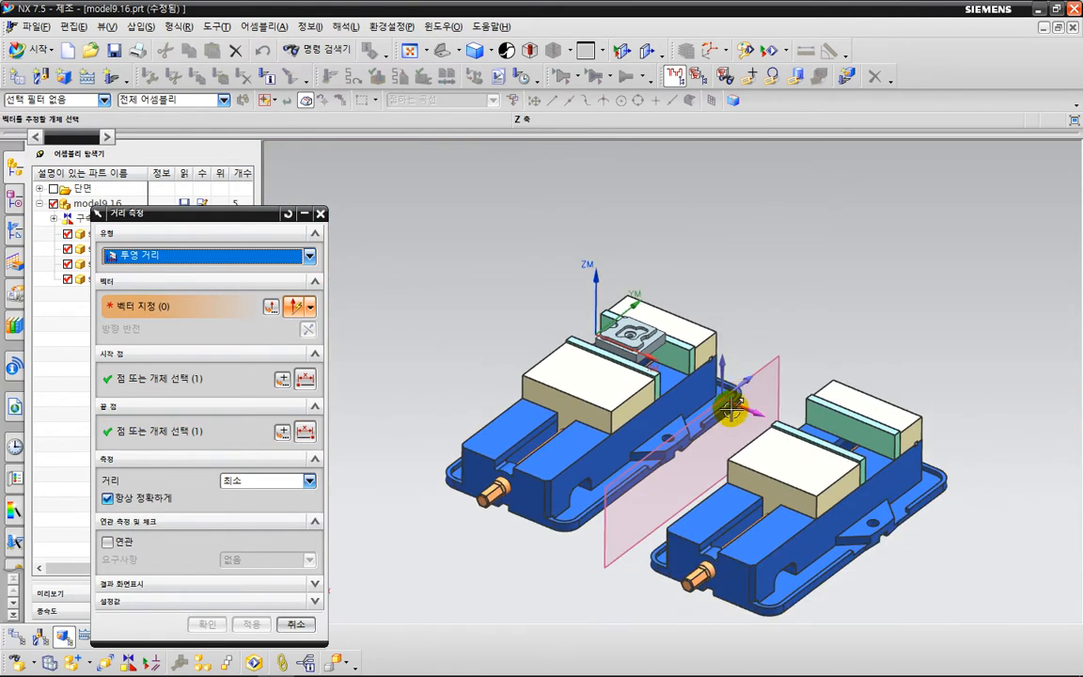
pyautogui.scroll(3, 729, 411)
pyautogui.click(716, 382)
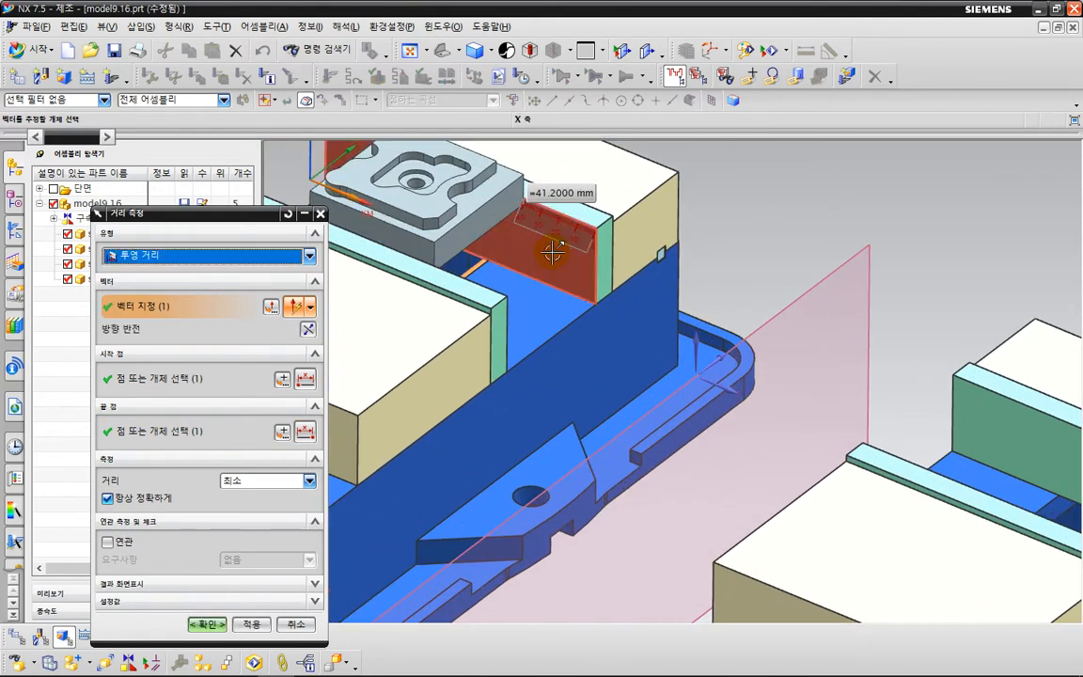
pyautogui.scroll(2, 576, 246)
pyautogui.scroll(-2, 662, 311)
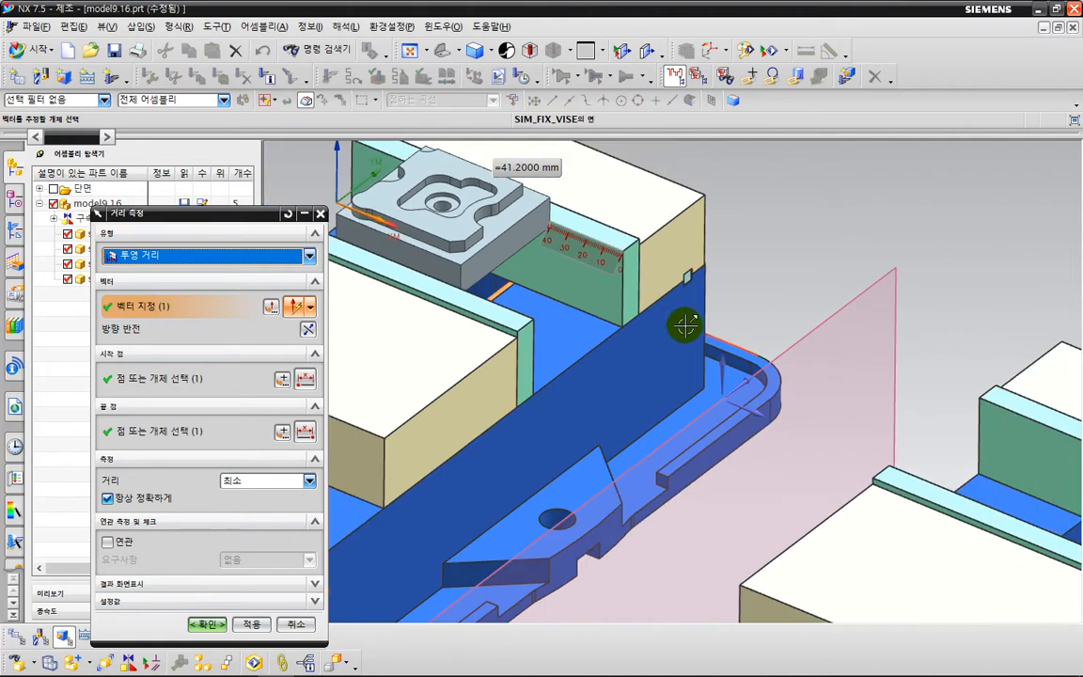
pyautogui.moveTo(600, 300); pyautogui.dragTo(605, 268, button='middle')
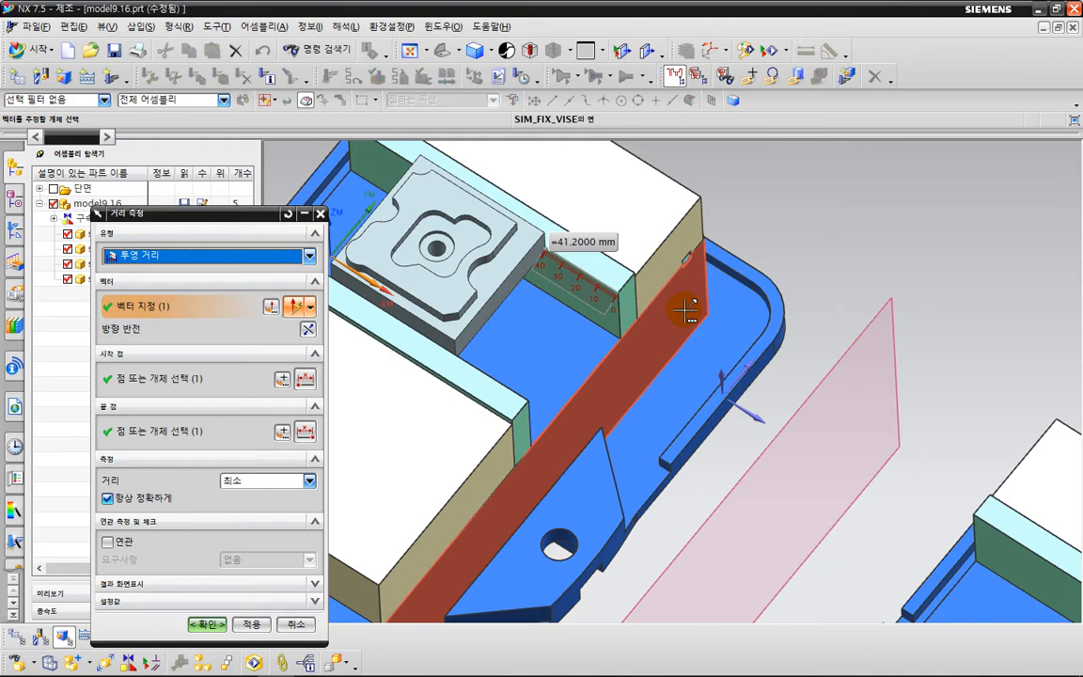
pyautogui.scroll(-2, 653, 305)
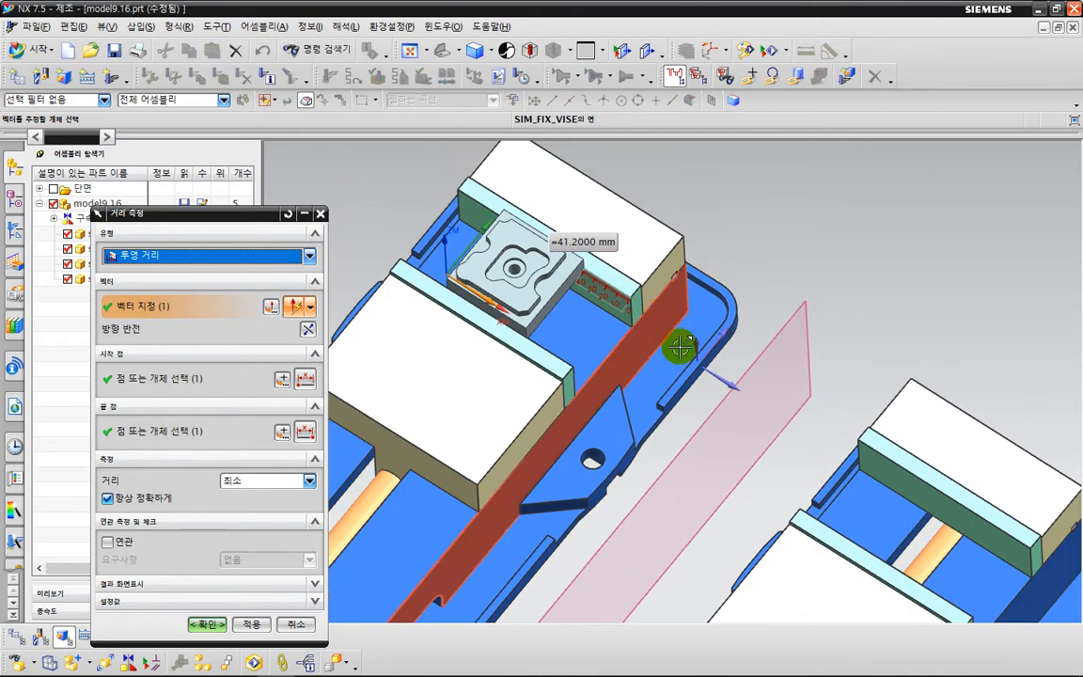
pyautogui.press('Escape')
pyautogui.scroll(-1, 754, 243)
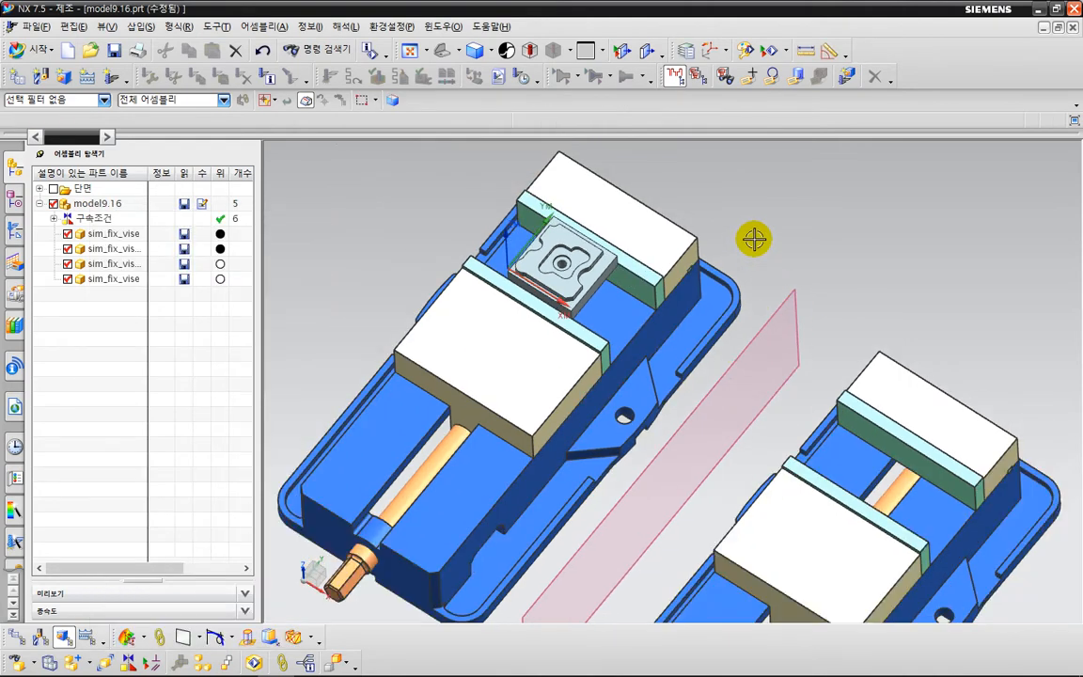
# Try copying the clamped part body along the X axis with Move Object, using a distance of 100+41.2 mm.
pyautogui.moveTo(755, 240); pyautogui.dragTo(749, 212, button='middle')
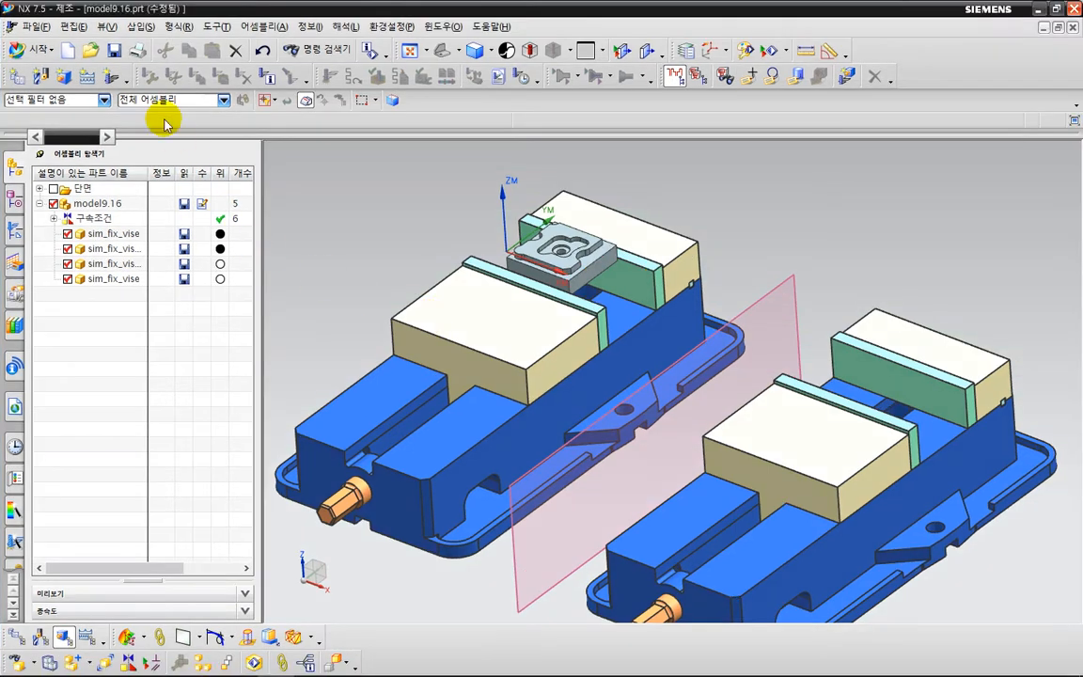
pyautogui.click(79, 31)
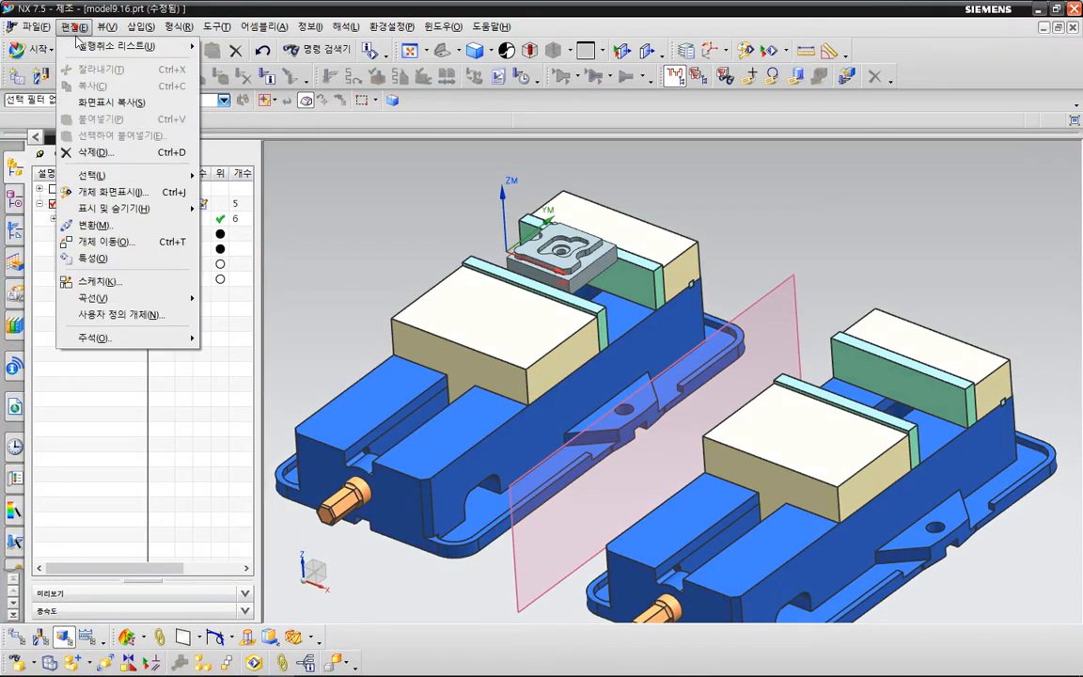
pyautogui.click(113, 242)
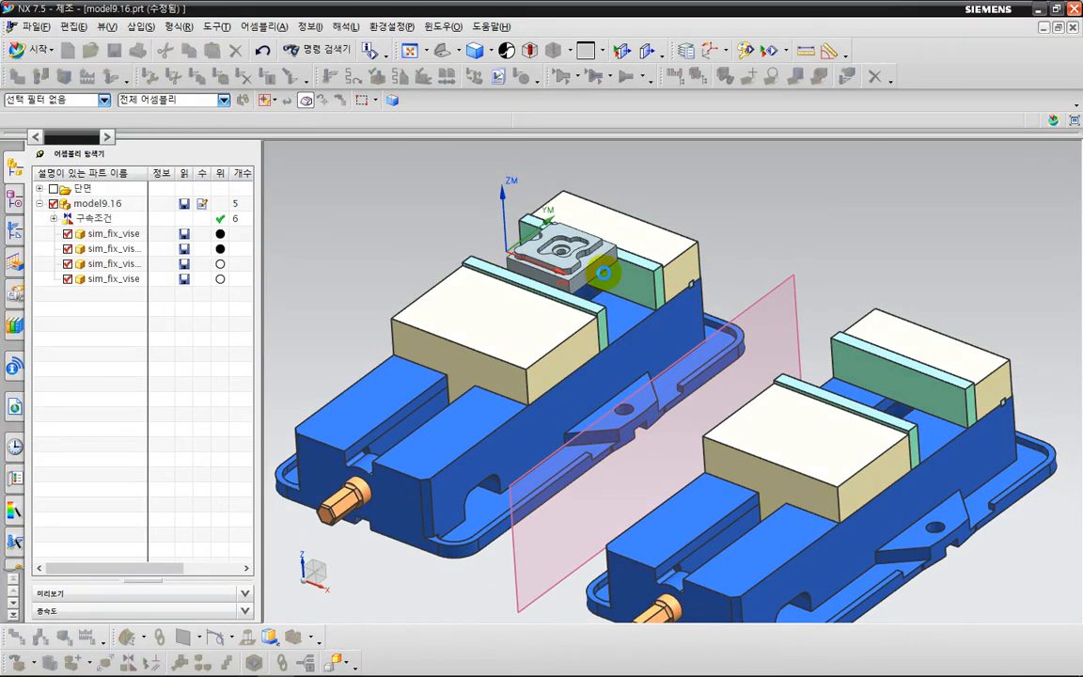
pyautogui.click(538, 236)
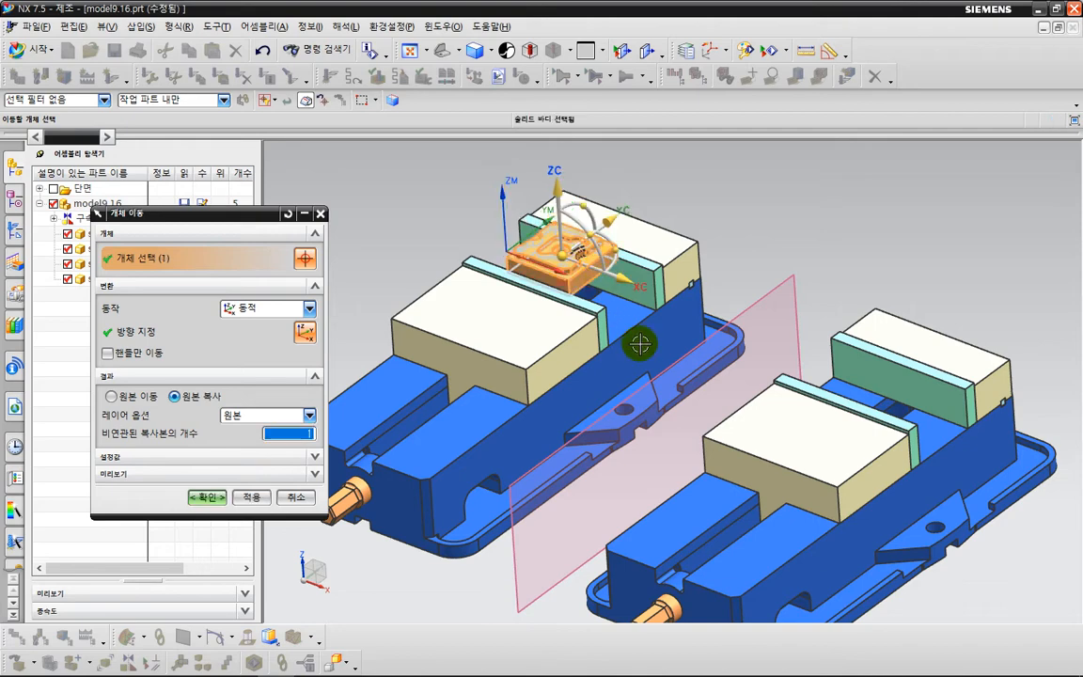
pyautogui.click(619, 285)
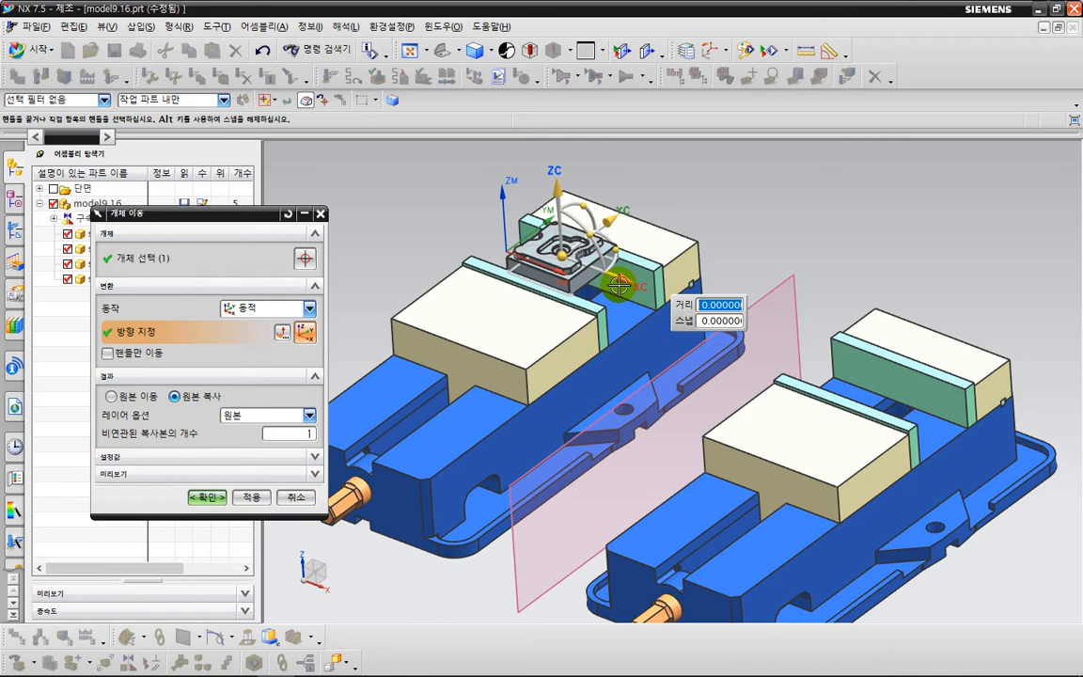
pyautogui.write('100+41.2')
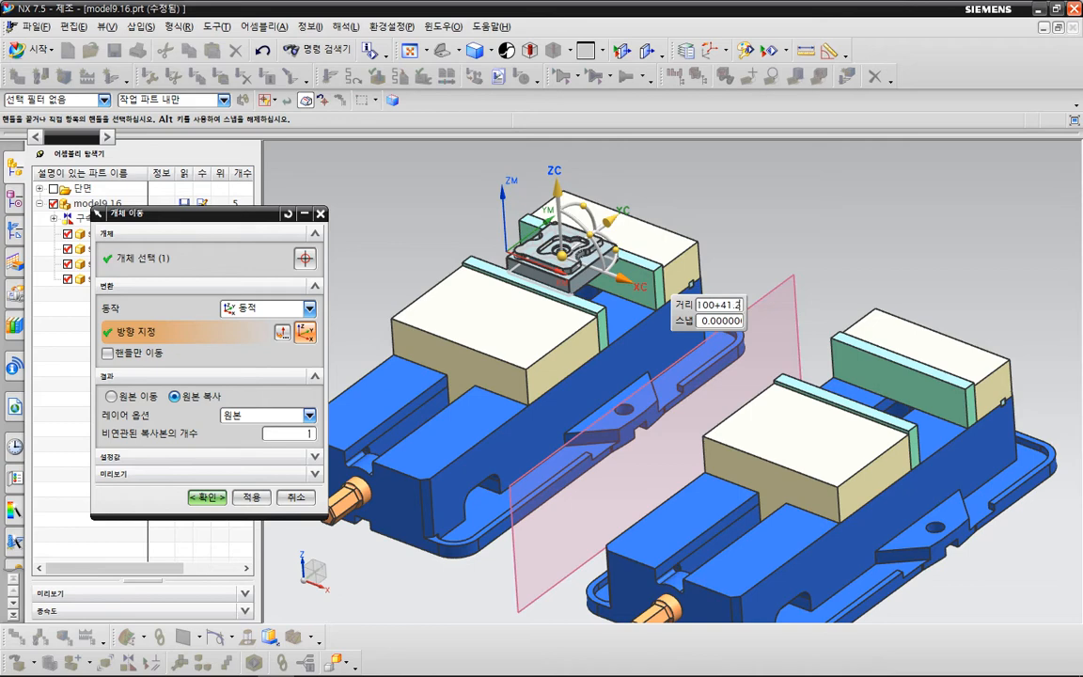
pyautogui.press('Return')
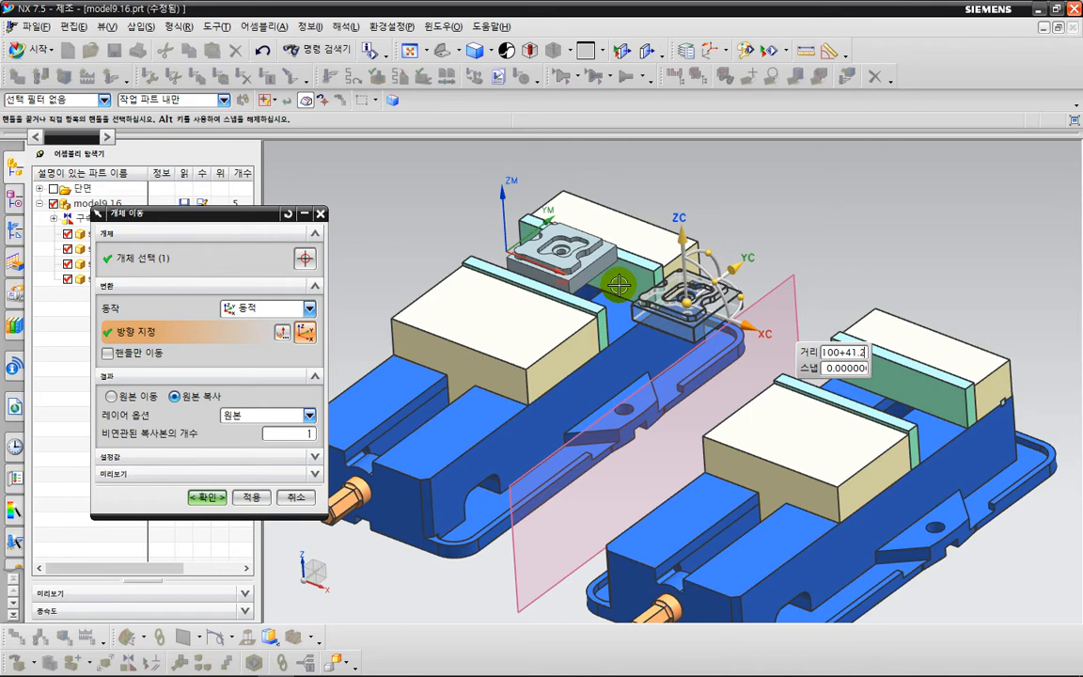
pyautogui.press('Escape')
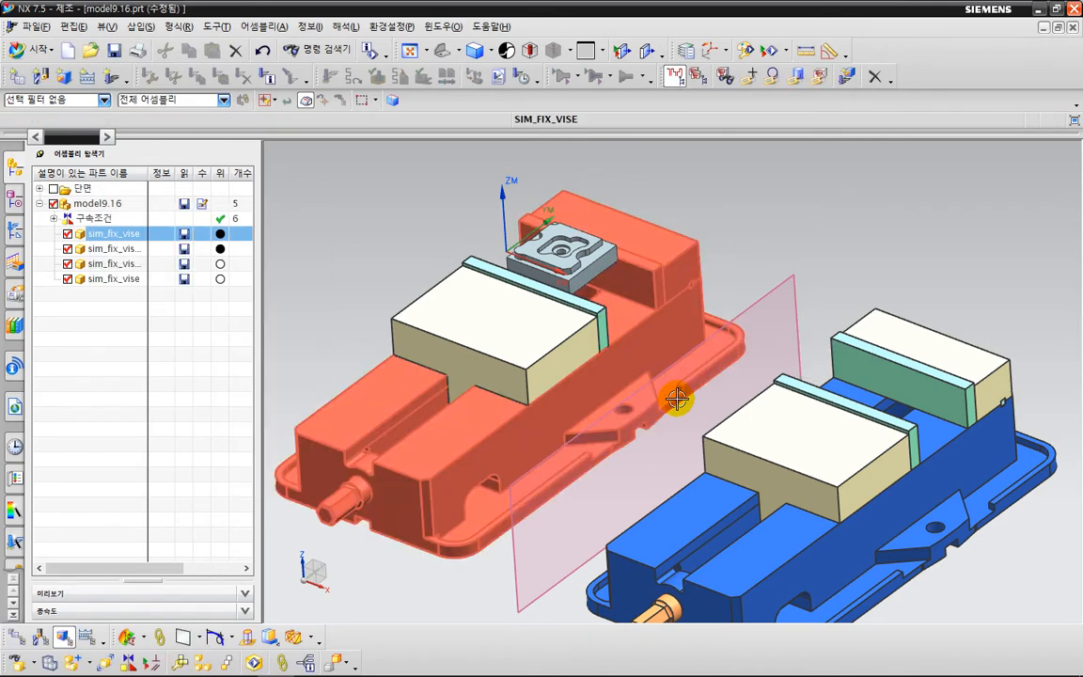
pyautogui.hotkey('ctrl', '2')
pyautogui.moveTo(628, 249); pyautogui.dragTo(718, 313)
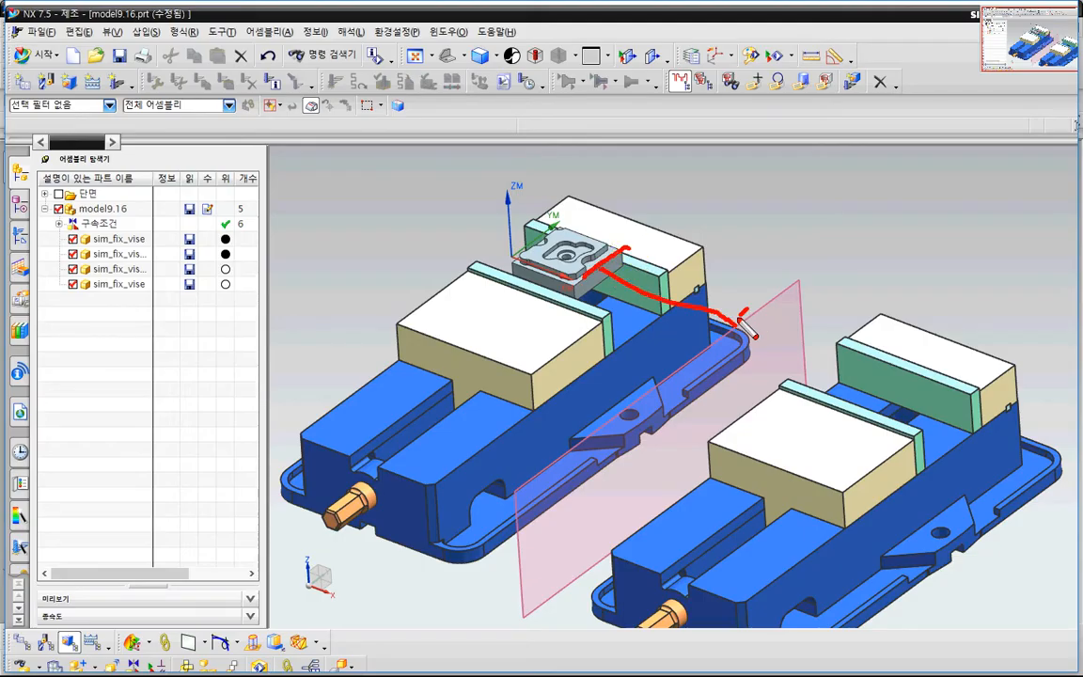
pyautogui.press('Escape')
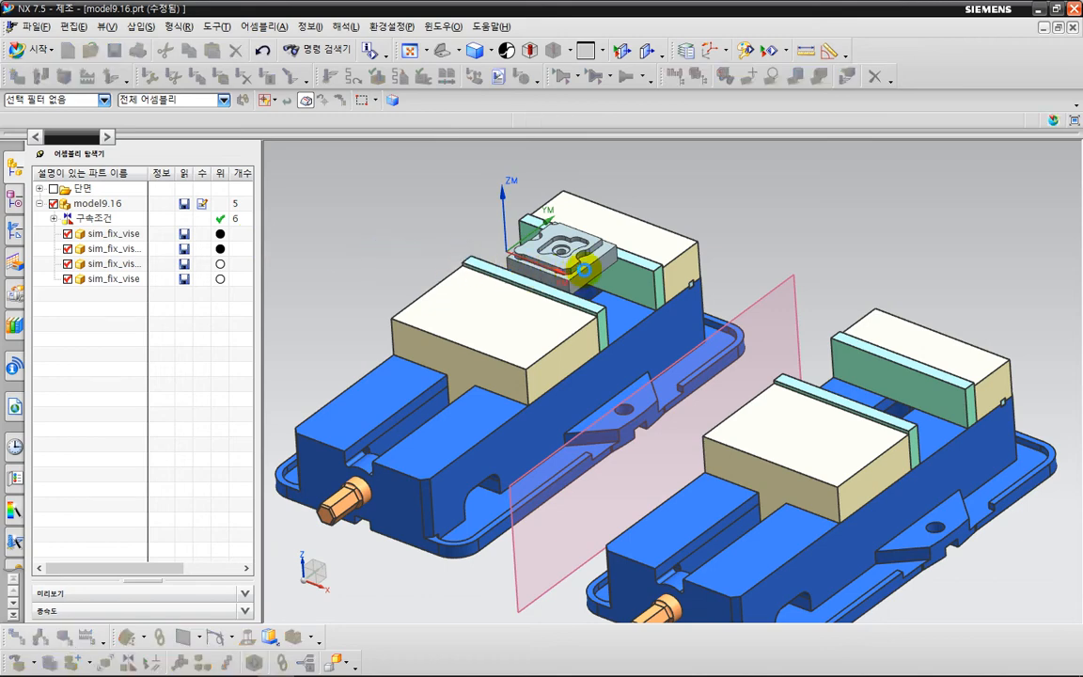
# Copy the clamped part body along the X axis into the mirrored vise with Move Object, including 41.2+41.2 in the distance expression.
pyautogui.hotkey('ctrl', 't')
pyautogui.click(522, 232)
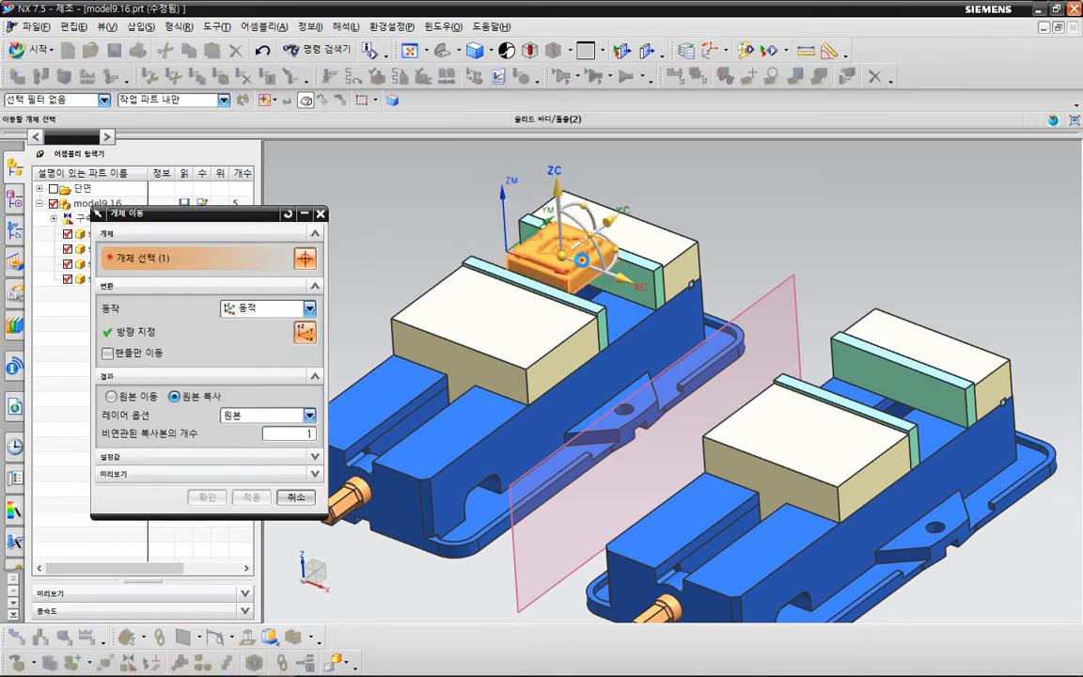
pyautogui.hotkey('ctrl', '2')
pyautogui.moveTo(213, 412)
pyautogui.mouseDown()
pyautogui.moveTo(175, 405)
pyautogui.moveTo(215, 421)
pyautogui.mouseUp()
pyautogui.press('Escape')
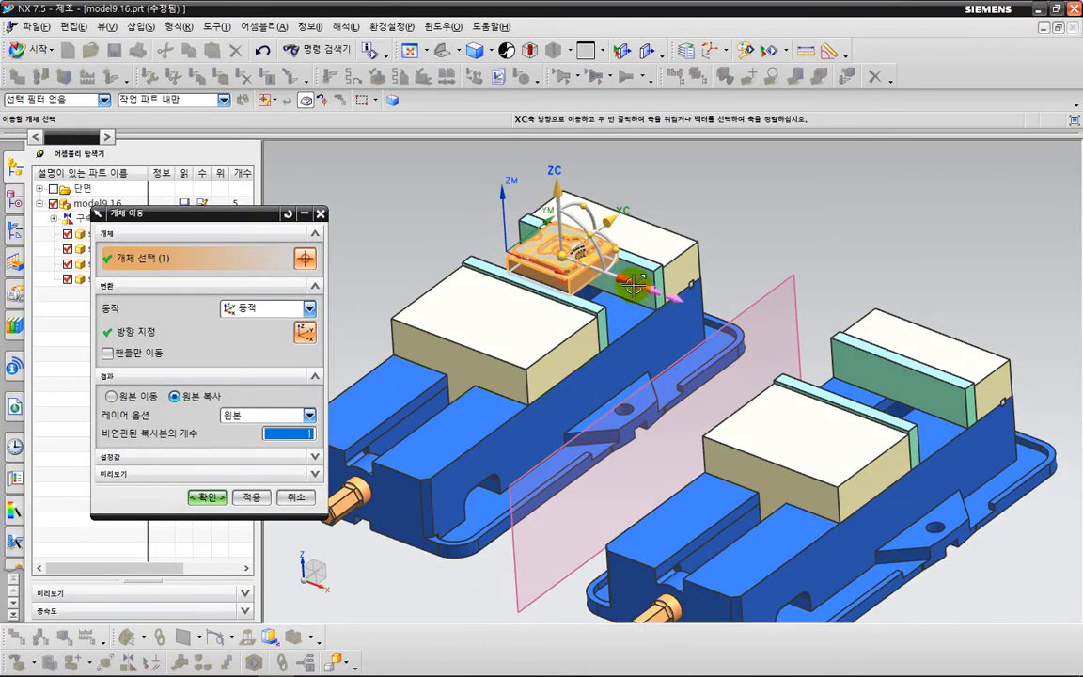
pyautogui.click(646, 288)
pyautogui.click(640, 284)
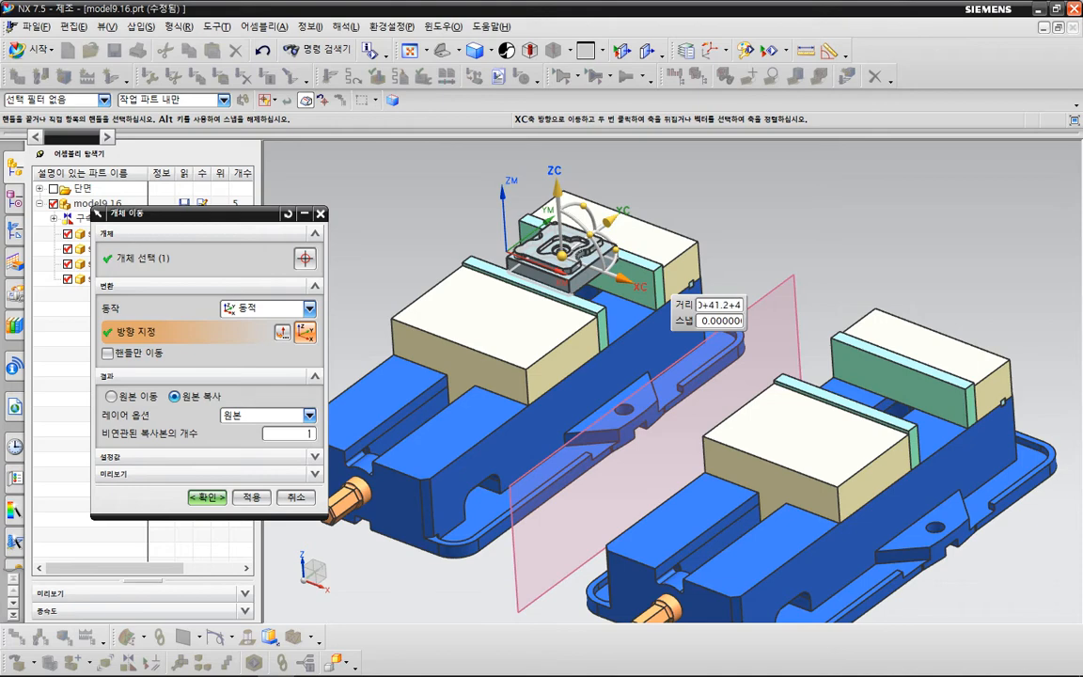
pyautogui.press('Return')
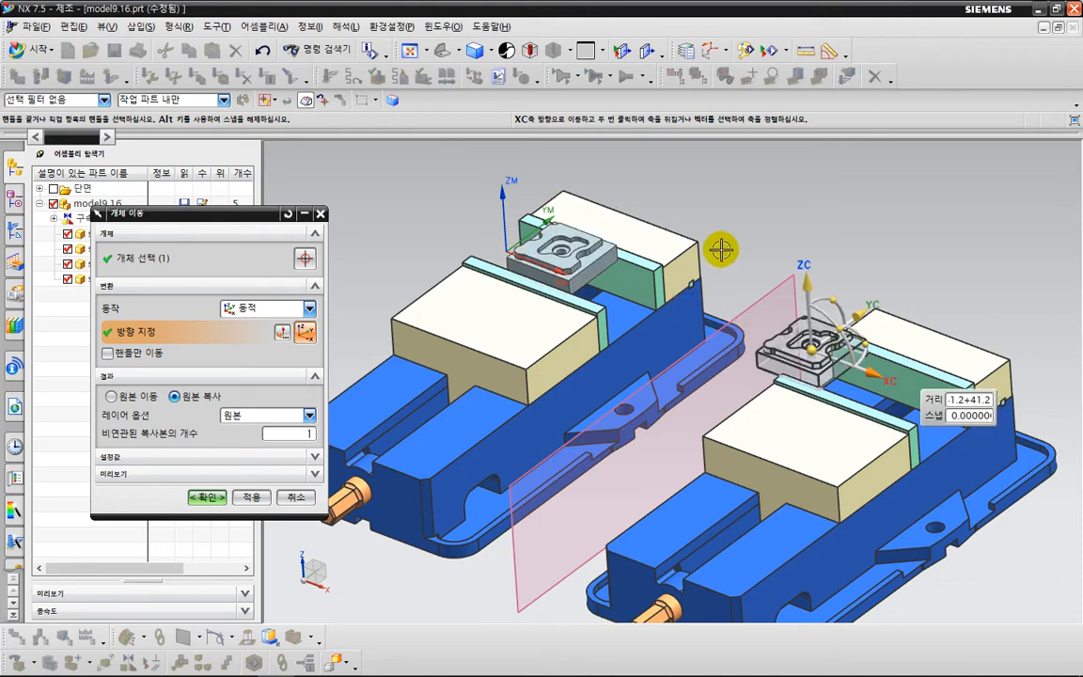
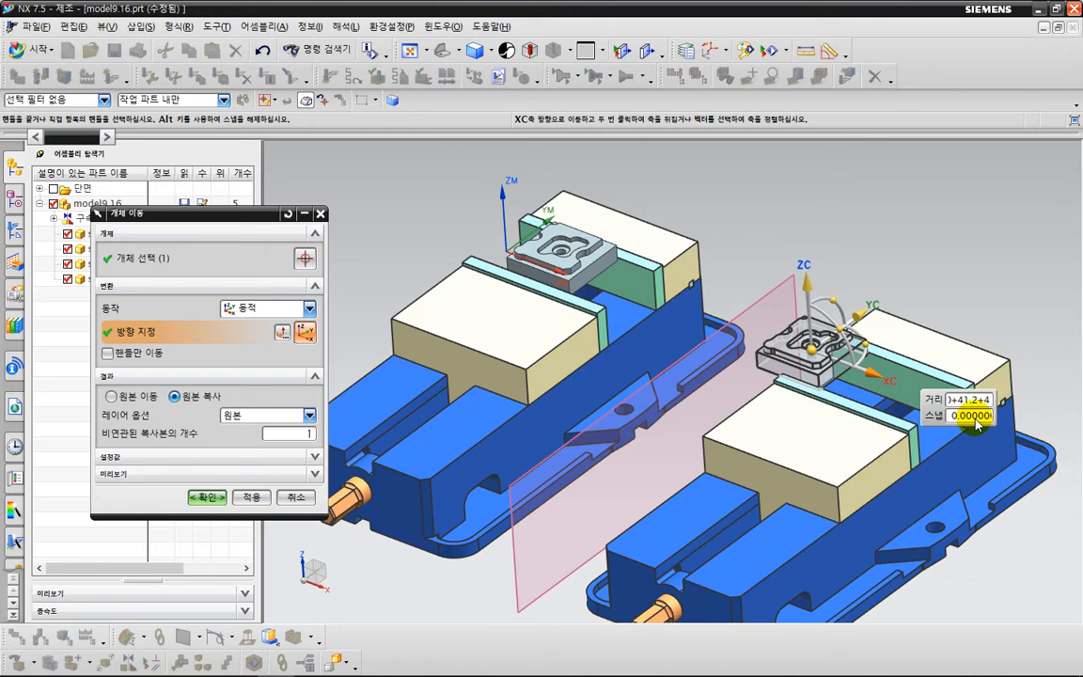
pyautogui.moveTo(731, 428); pyautogui.dragTo(756, 410, button='middle')
pyautogui.press('F8')
pyautogui.hotkey('ctrl', '2')
pyautogui.moveTo(642, 246); pyautogui.dragTo(643, 281)
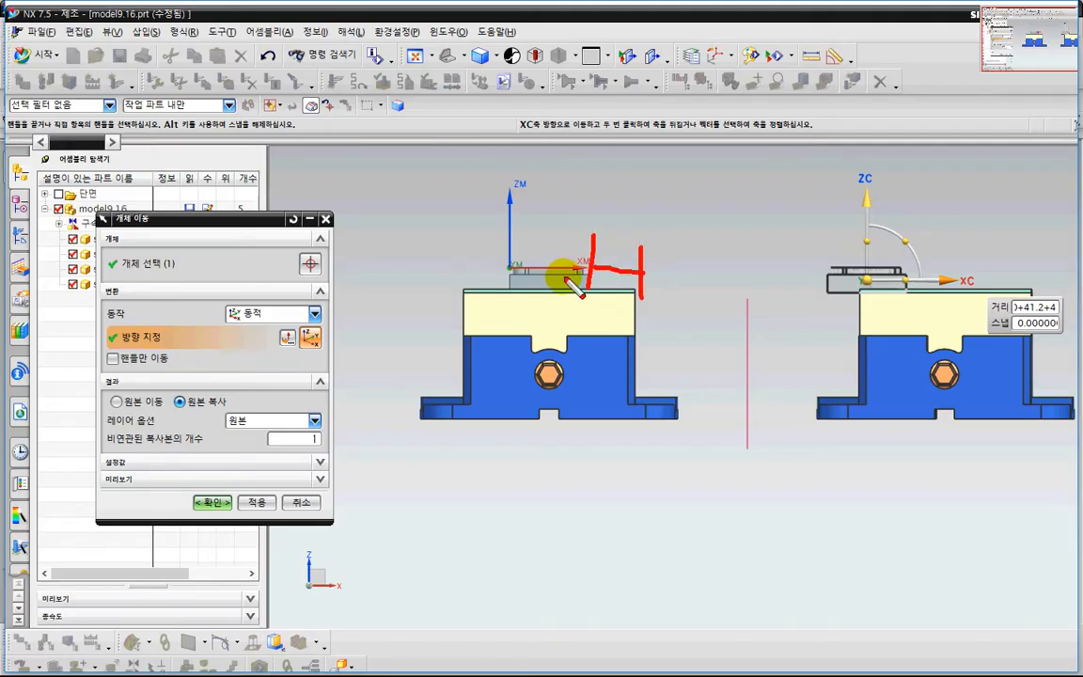
pyautogui.moveTo(590, 239); pyautogui.dragTo(589, 279)
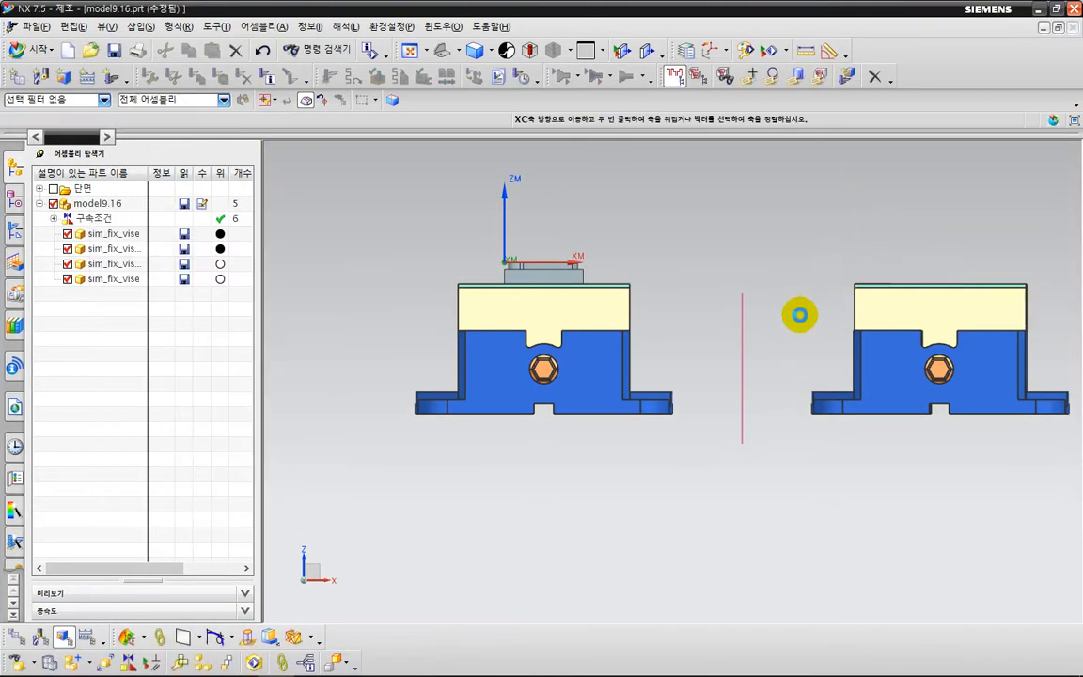
pyautogui.moveTo(800, 315); pyautogui.dragTo(761, 329, button='middle')
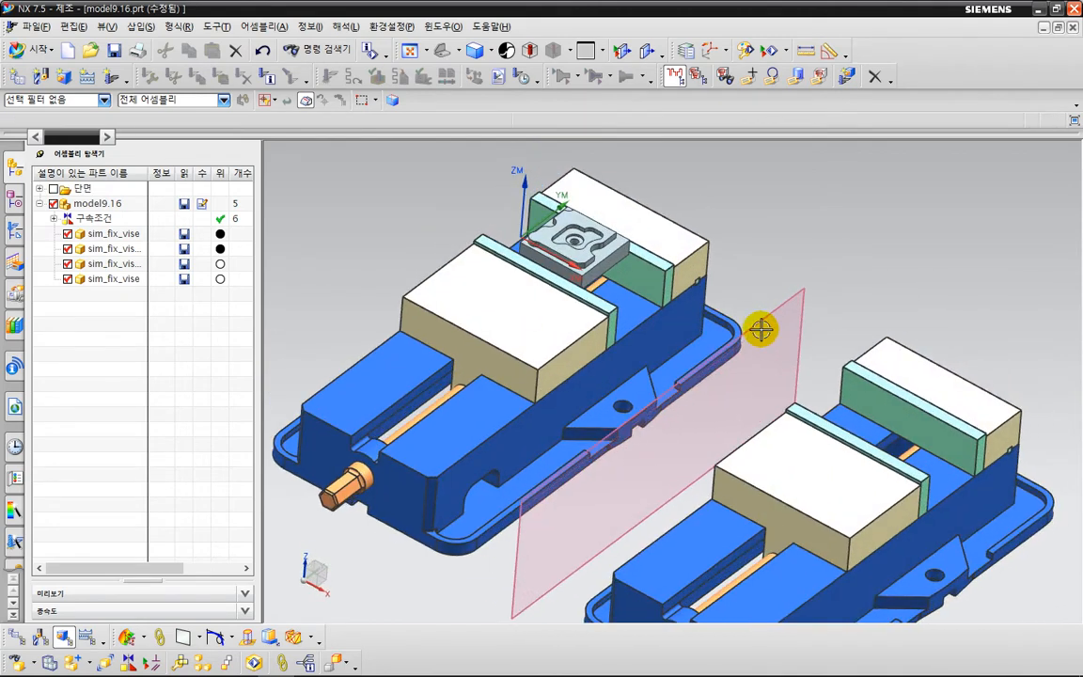
pyautogui.hotkey('ctrl', 'shift', 't')
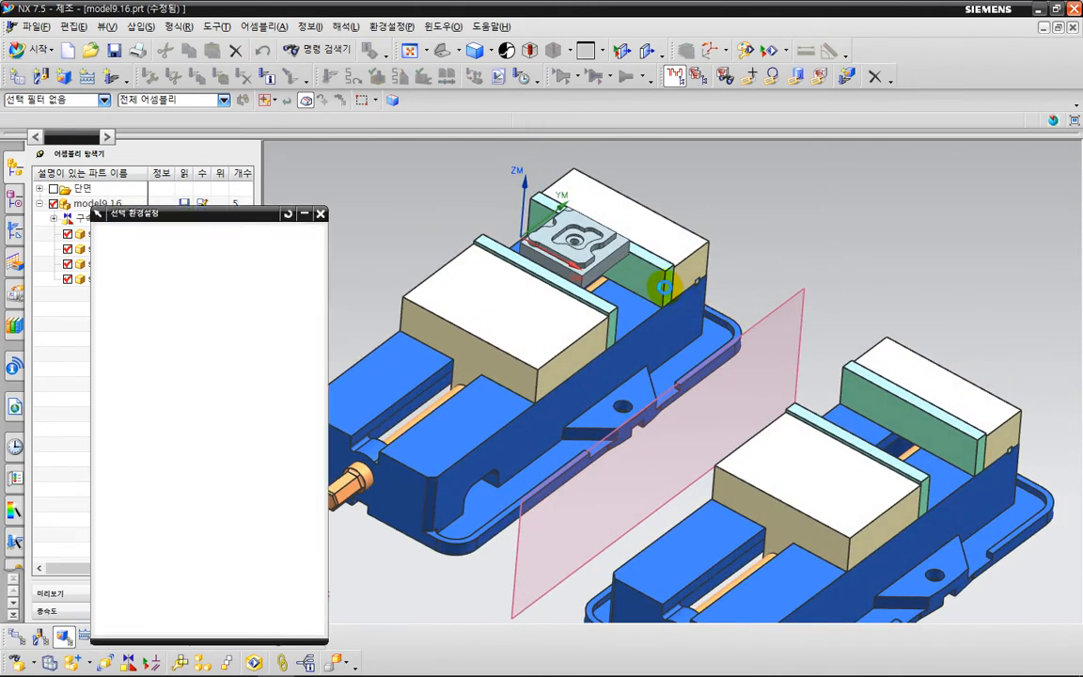
pyautogui.click(321, 213)
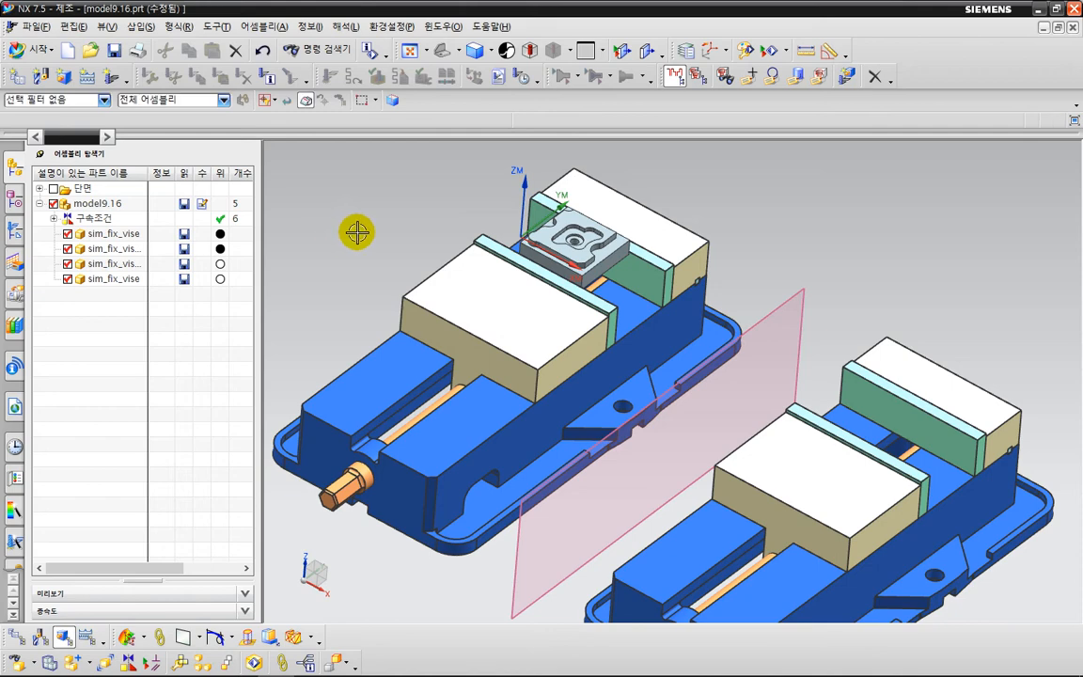
# Copy the clamped part body along the X axis to between the mirrored vise's jaws with Move Object.
pyautogui.click(357, 232)
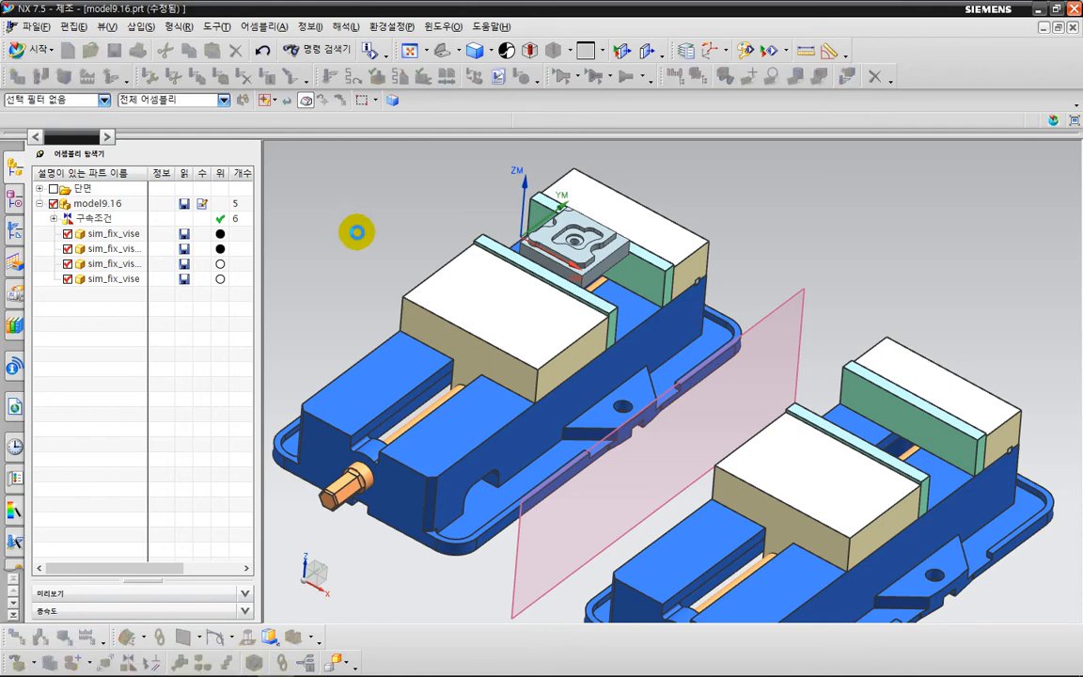
pyautogui.click(600, 254)
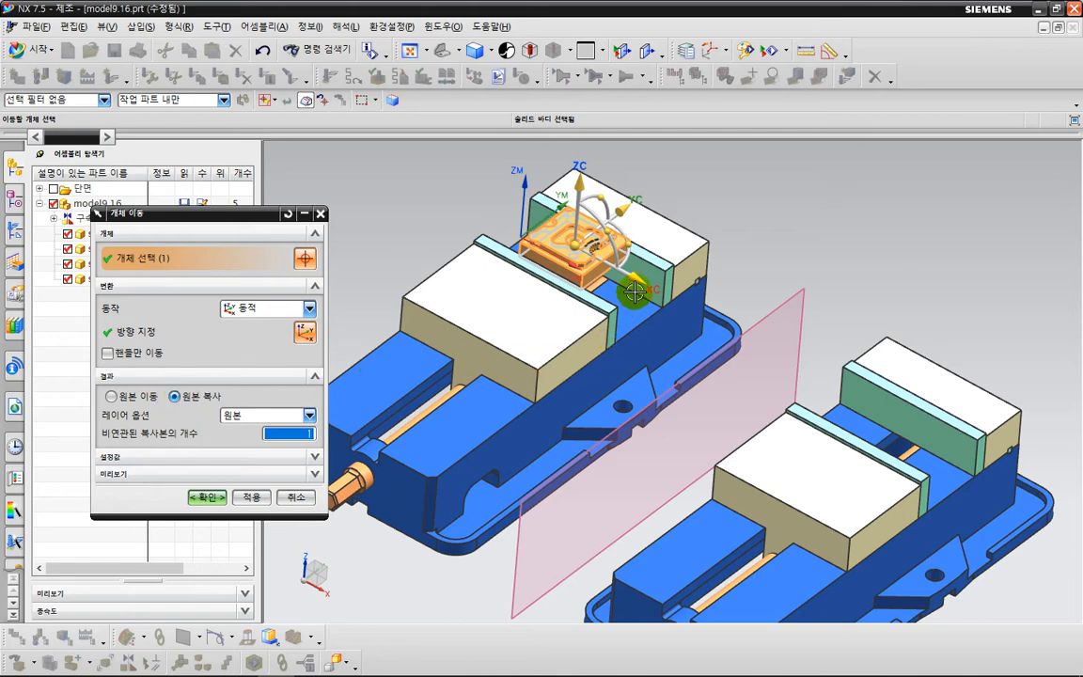
pyautogui.moveTo(635, 292); pyautogui.dragTo(927, 492)
pyautogui.click(208, 498)
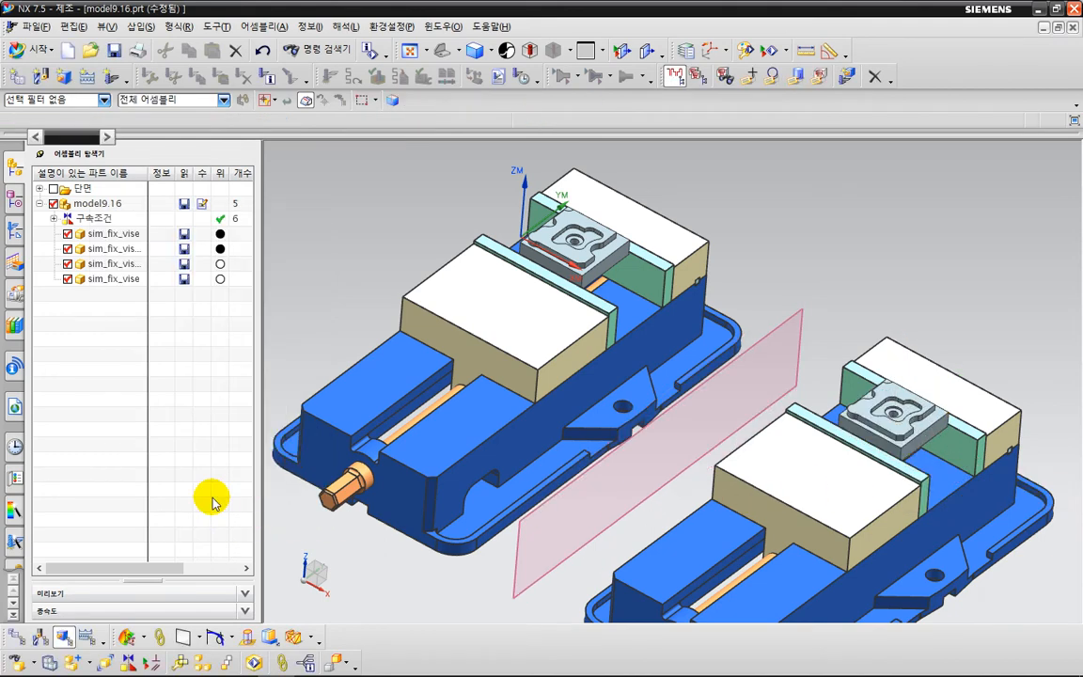
pyautogui.scroll(-3, 645, 460)
pyautogui.moveTo(645, 460); pyautogui.dragTo(702, 443, button='middle')
pyautogui.scroll(3, 713, 474)
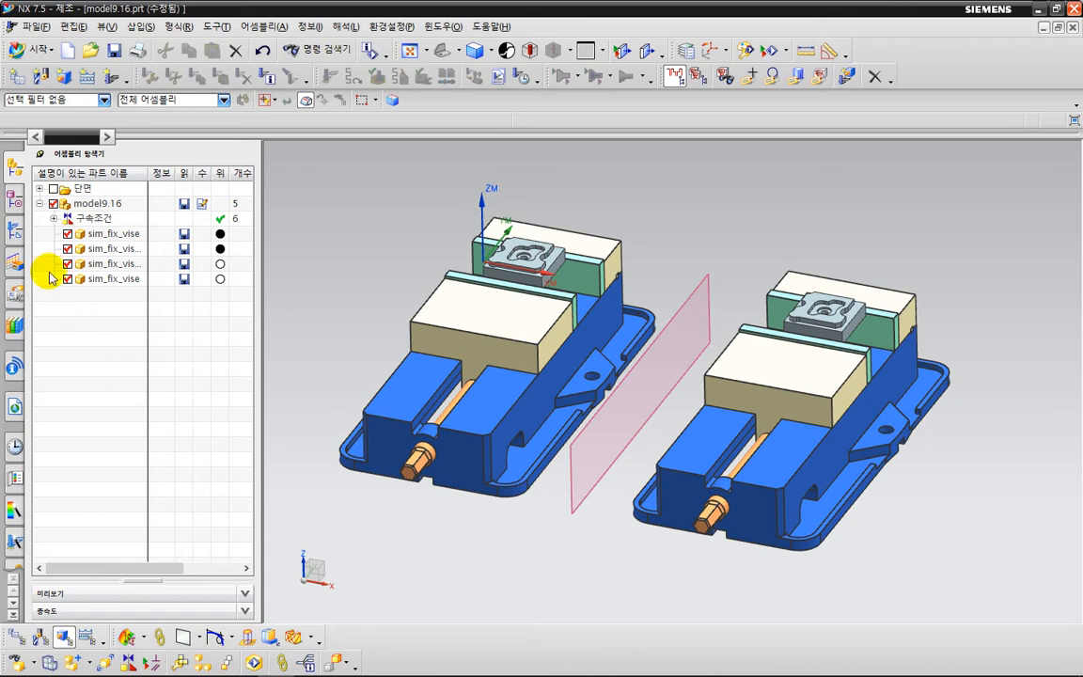
# Simulate all machining operations under MCS_MILL_G54 with 2D dynamic toolpath verification, and close the verification.
pyautogui.click(15, 233)
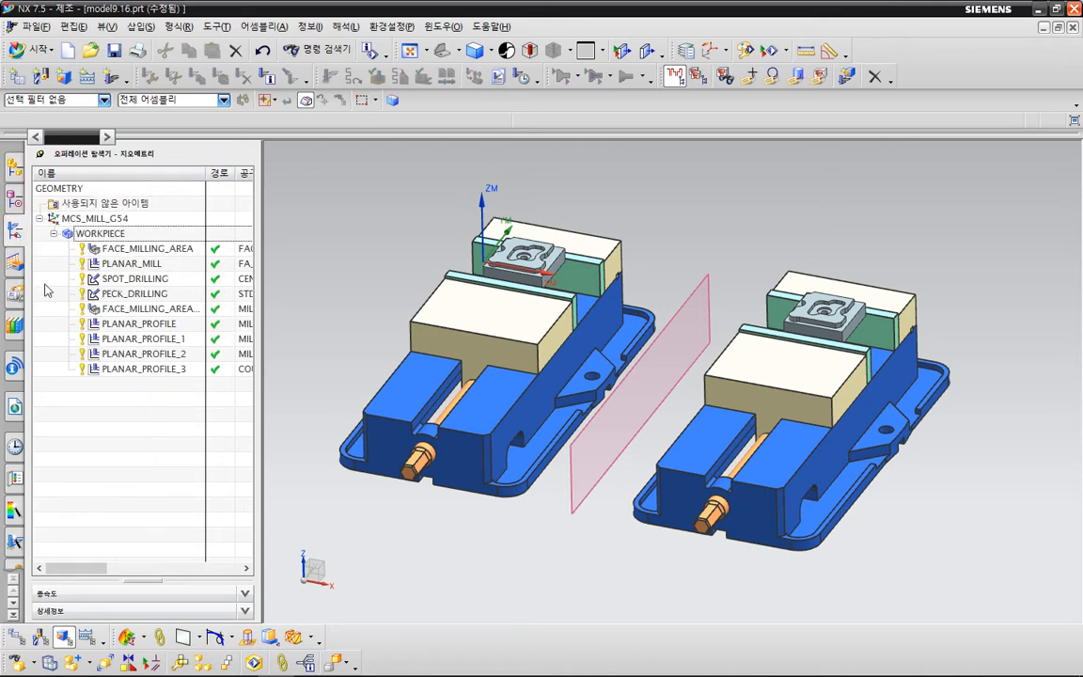
pyautogui.click(43, 219)
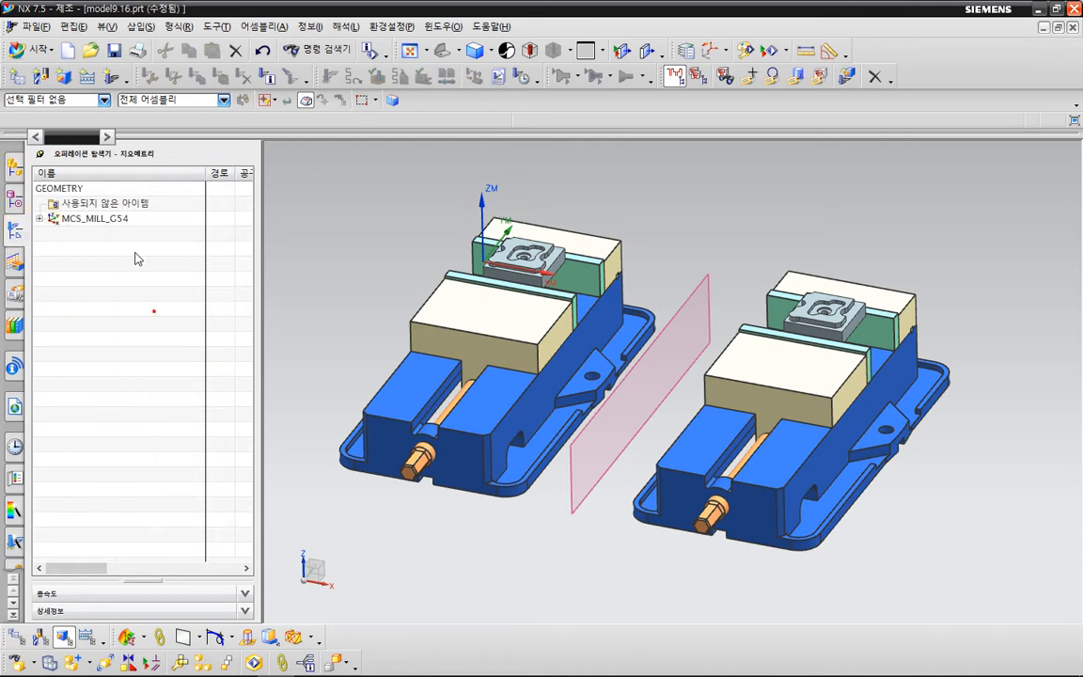
pyautogui.click(120, 219)
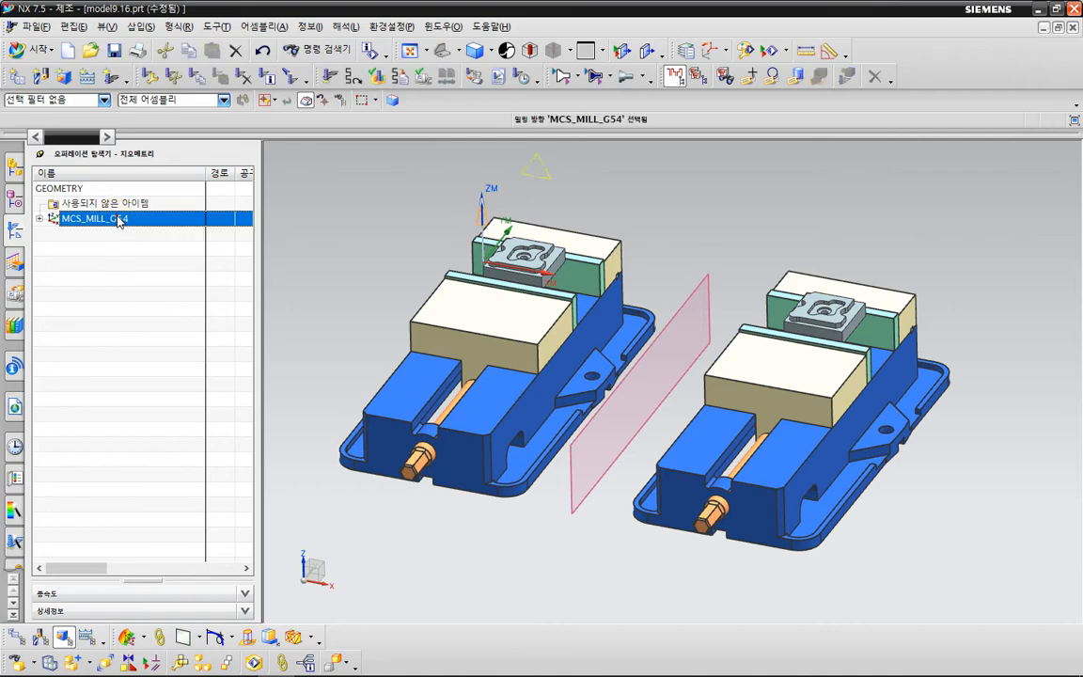
pyautogui.click(375, 78)
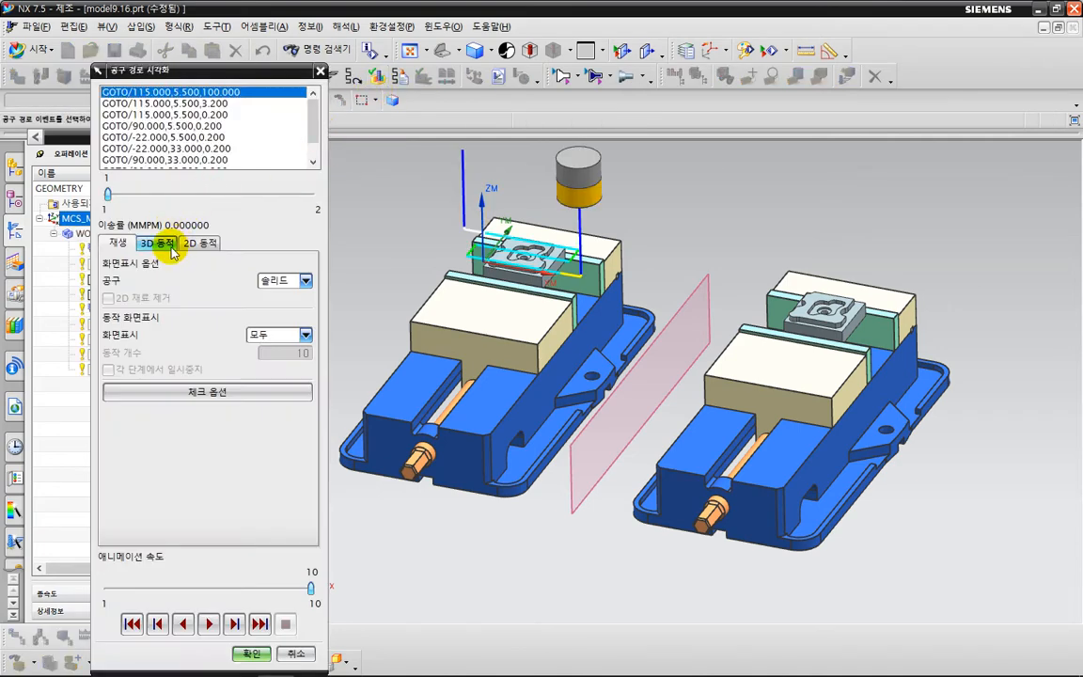
pyautogui.click(200, 242)
pyautogui.click(209, 624)
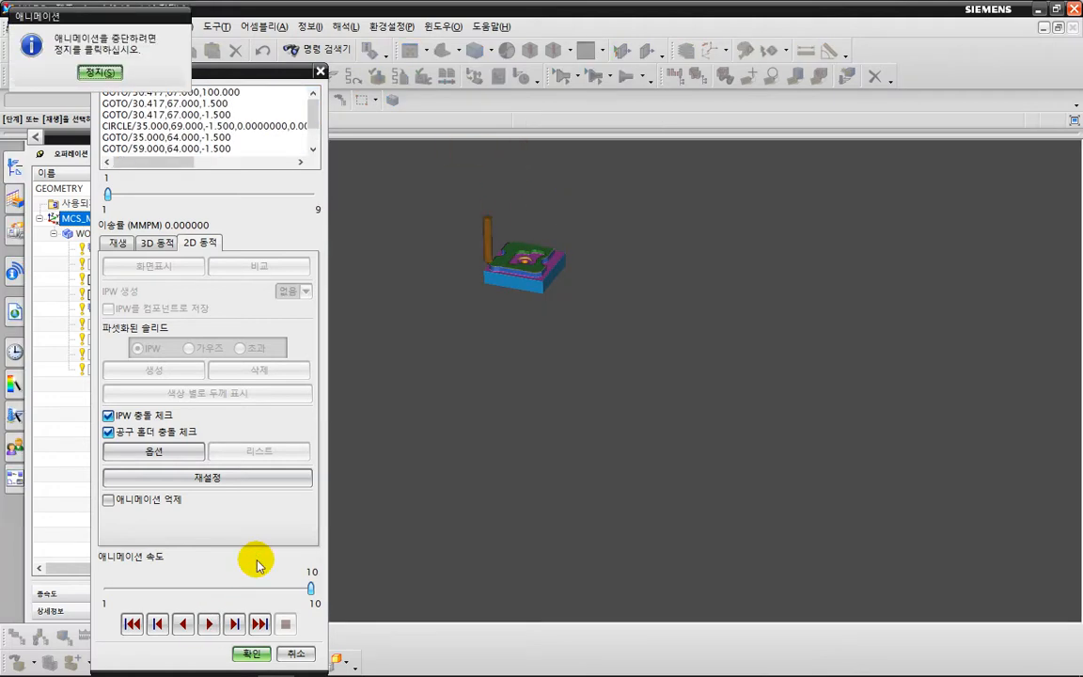
pyautogui.click(251, 653)
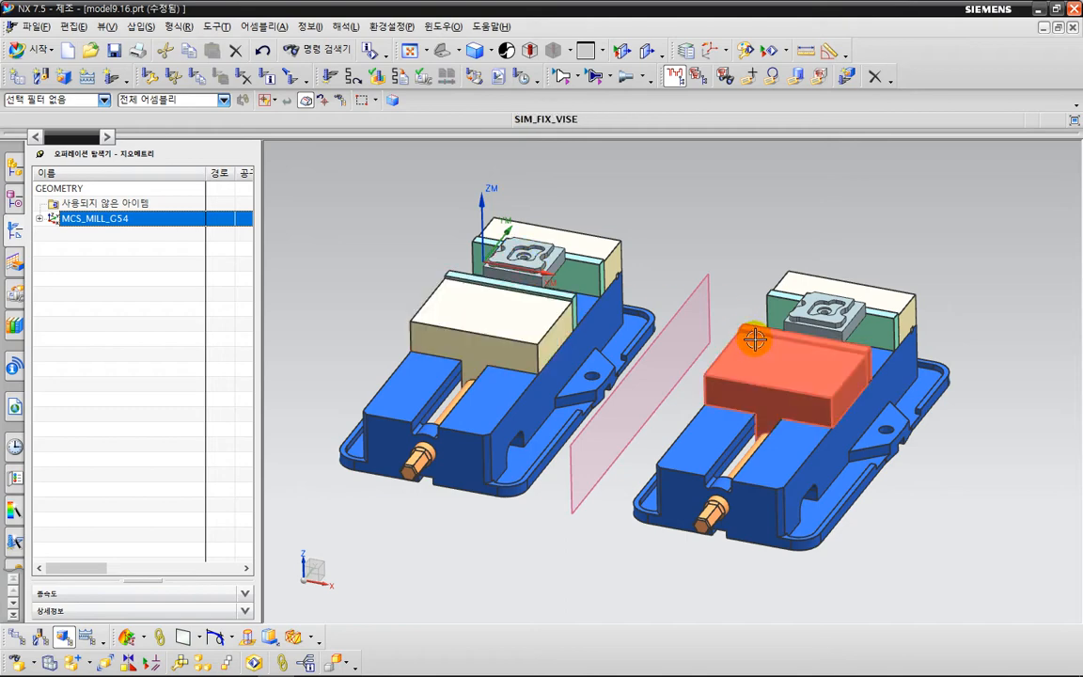
# Duplicate the MCS_MILL_G54 geometry group with its operations and name the copy MCS_MILL_G55.
pyautogui.click(152, 279)
pyautogui.click(142, 221)
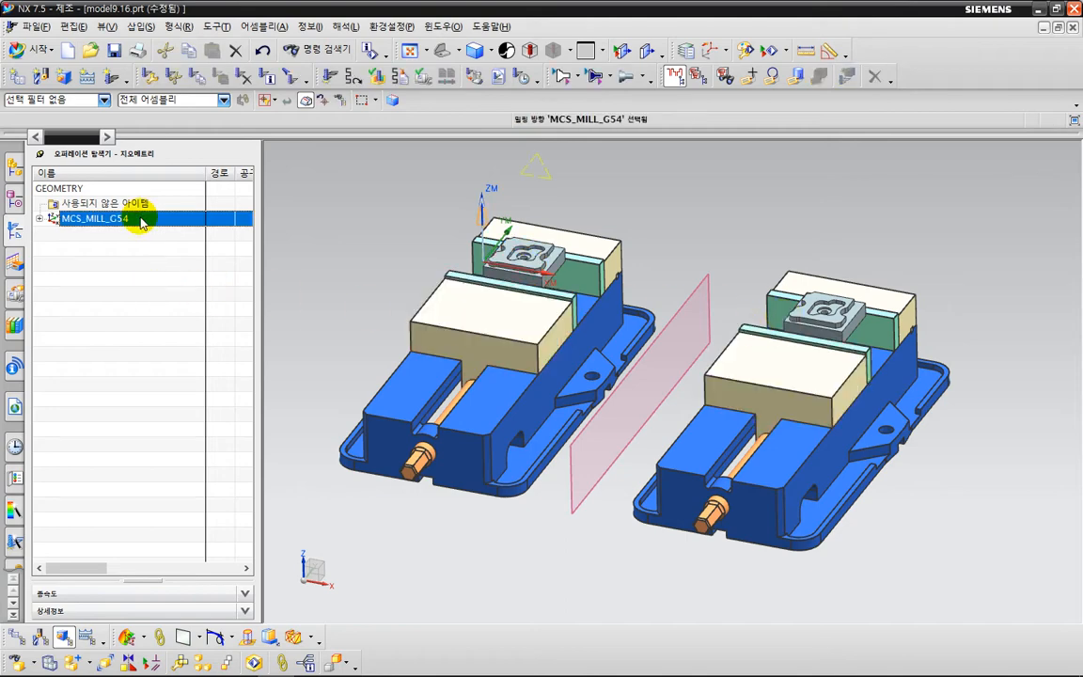
pyautogui.rightClick(142, 221)
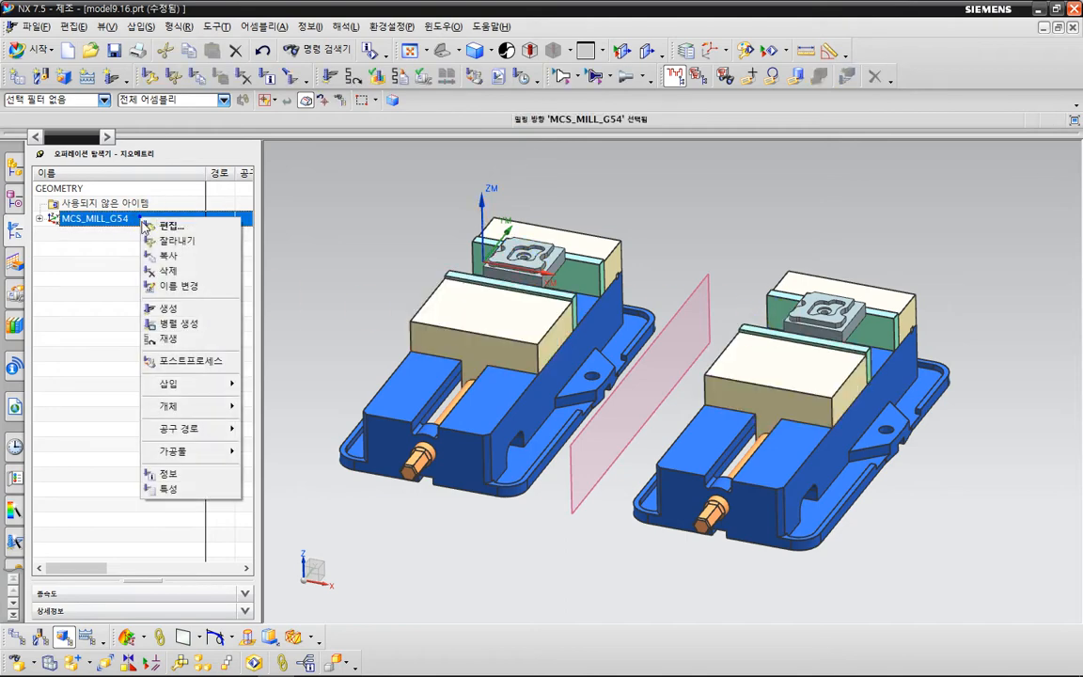
pyautogui.click(162, 255)
pyautogui.rightClick(143, 219)
pyautogui.click(160, 271)
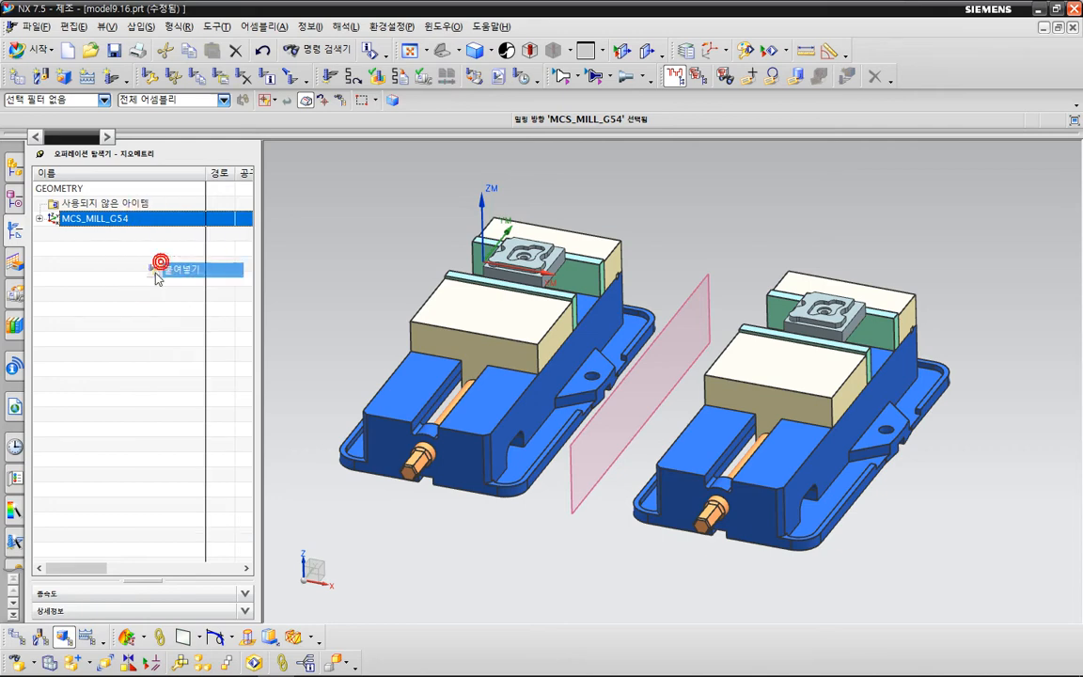
pyautogui.click(112, 233)
pyautogui.click(138, 234)
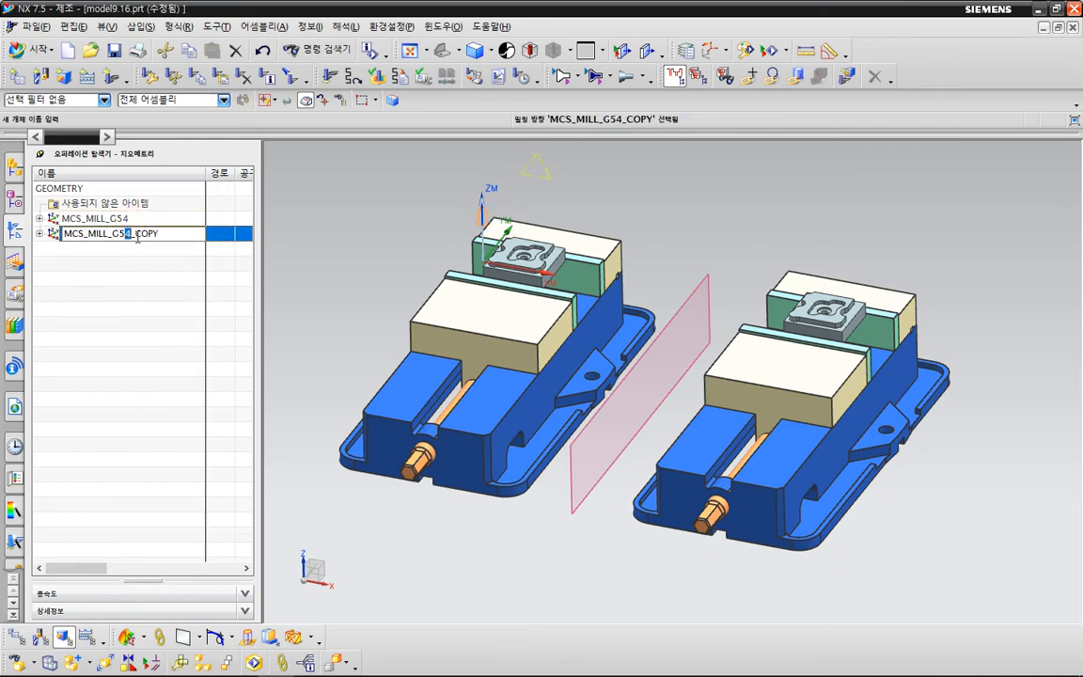
pyautogui.write('5')
pyautogui.press('Return')
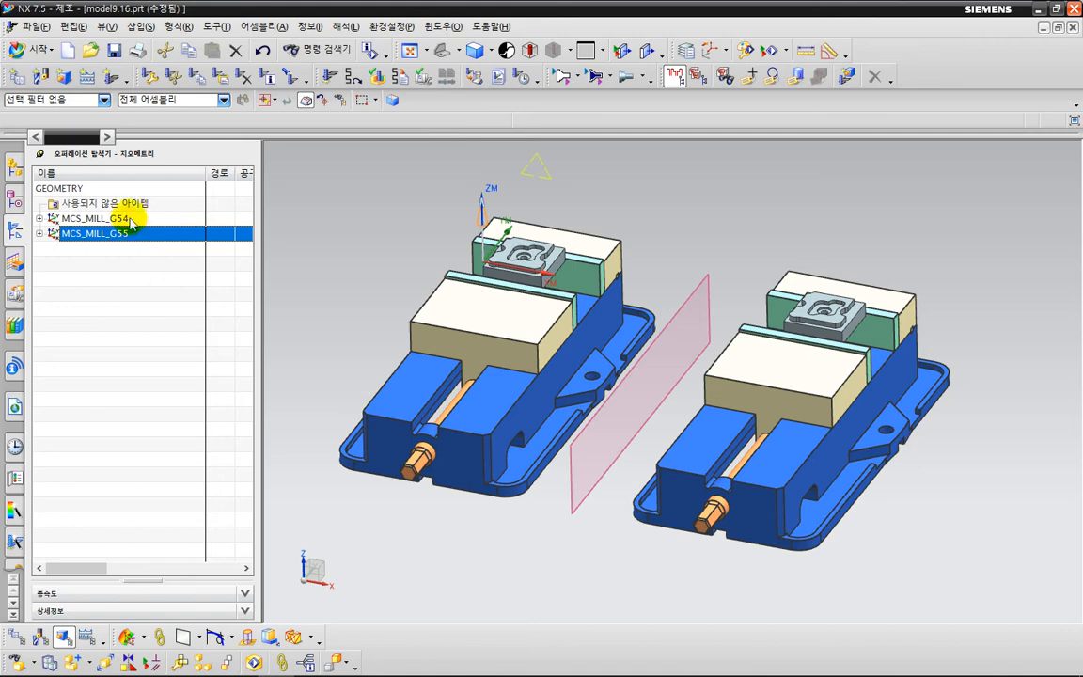
# Set the fixture offset of MCS_MILL_G55 to 1 in its Mill Orient details.
pyautogui.click(38, 233)
pyautogui.doubleClick(98, 233)
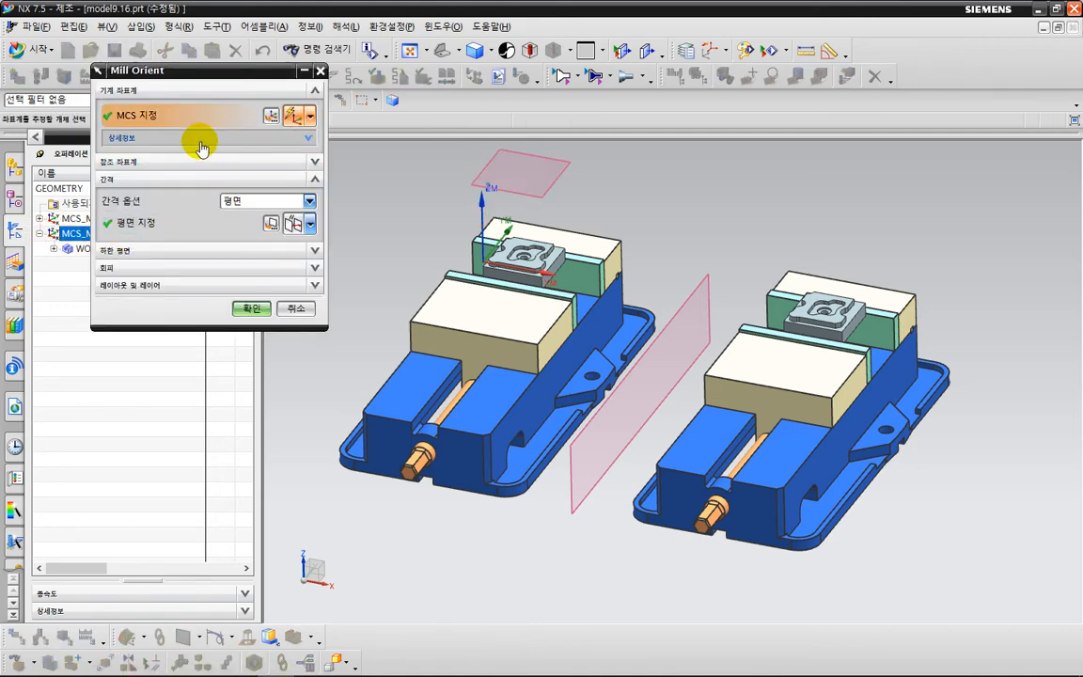
pyautogui.click(199, 140)
pyautogui.moveTo(291, 196); pyautogui.dragTo(324, 203)
pyautogui.write('1')
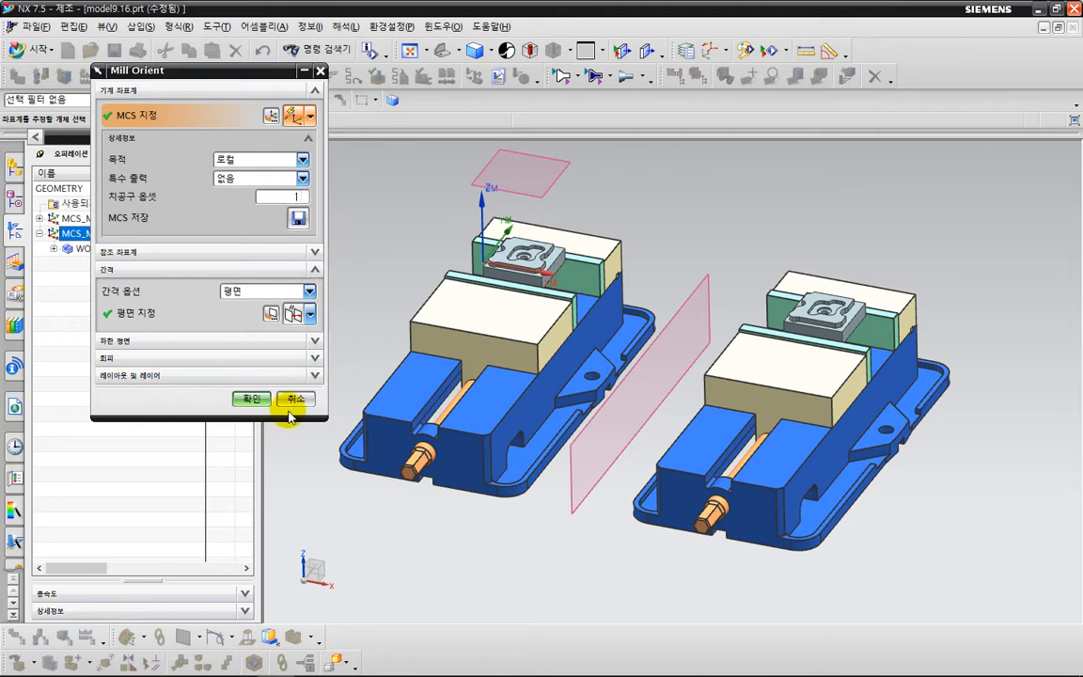
pyautogui.click(255, 399)
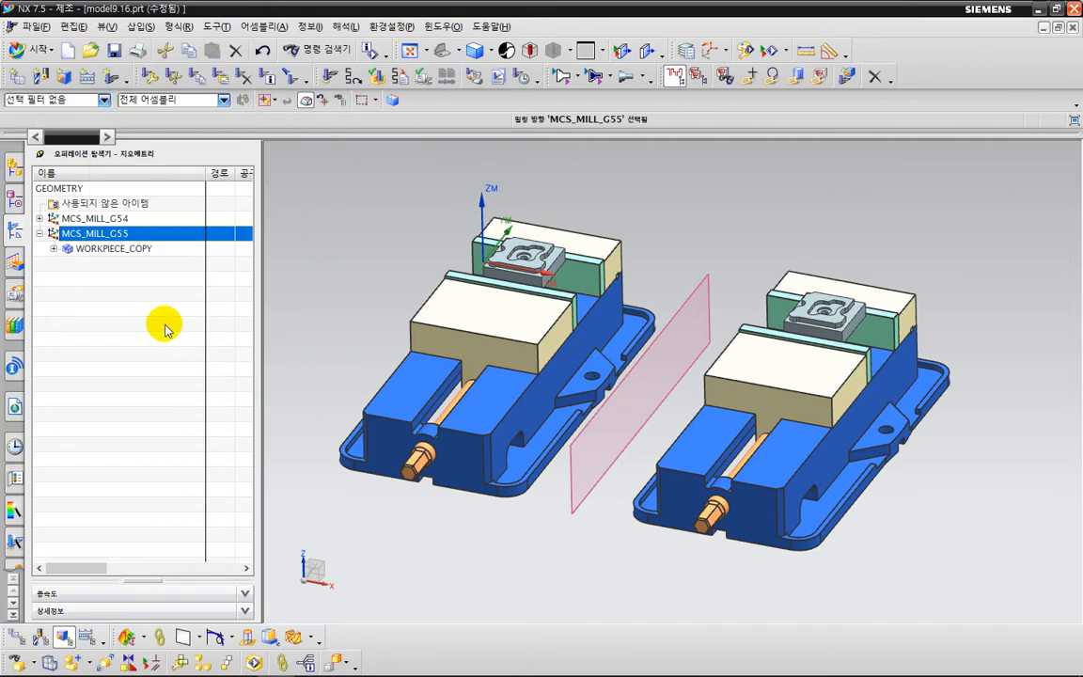
# Expand the copied operations under WORKPIECE_COPY, and show all solid bodies in the model.
pyautogui.click(165, 329)
pyautogui.click(53, 248)
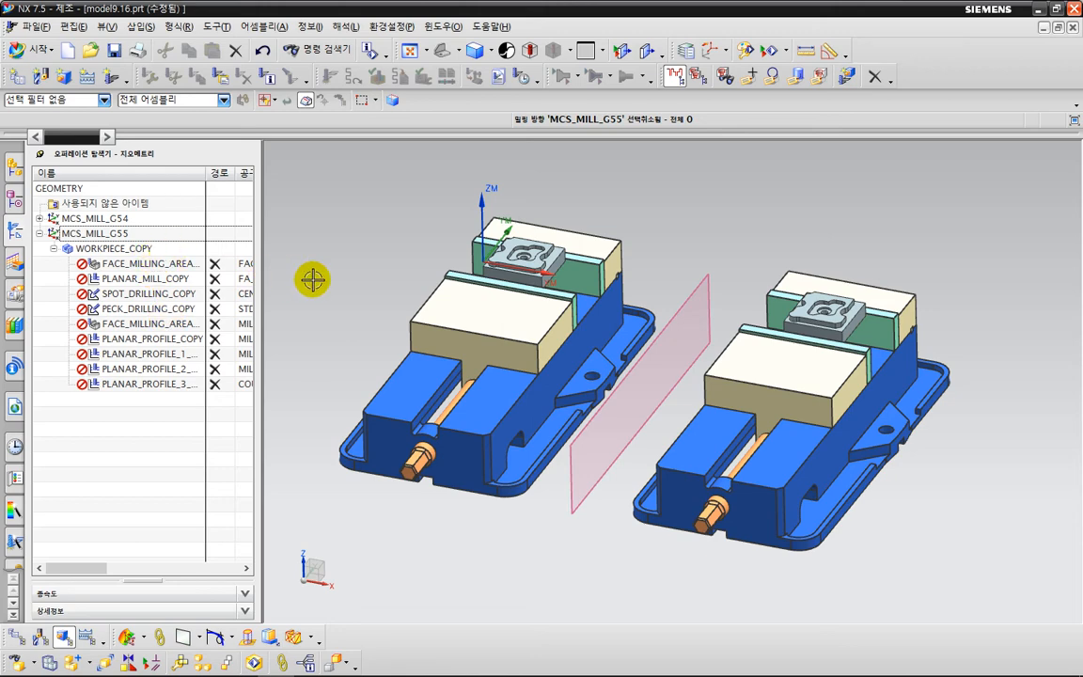
pyautogui.hotkey('ctrl', 'w')
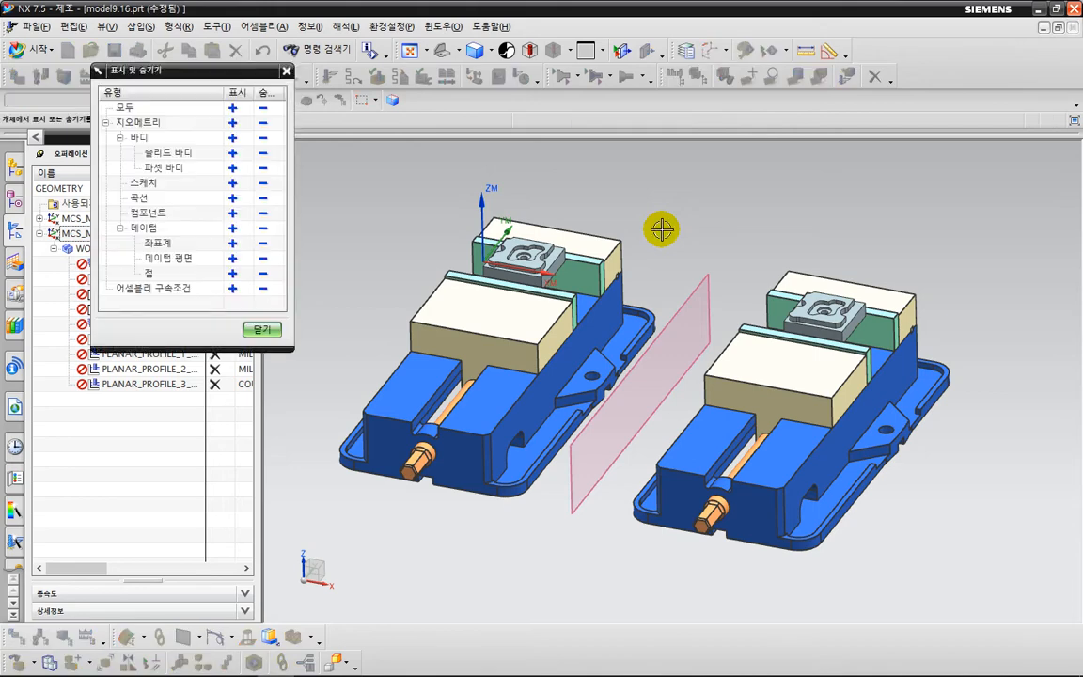
pyautogui.click(232, 153)
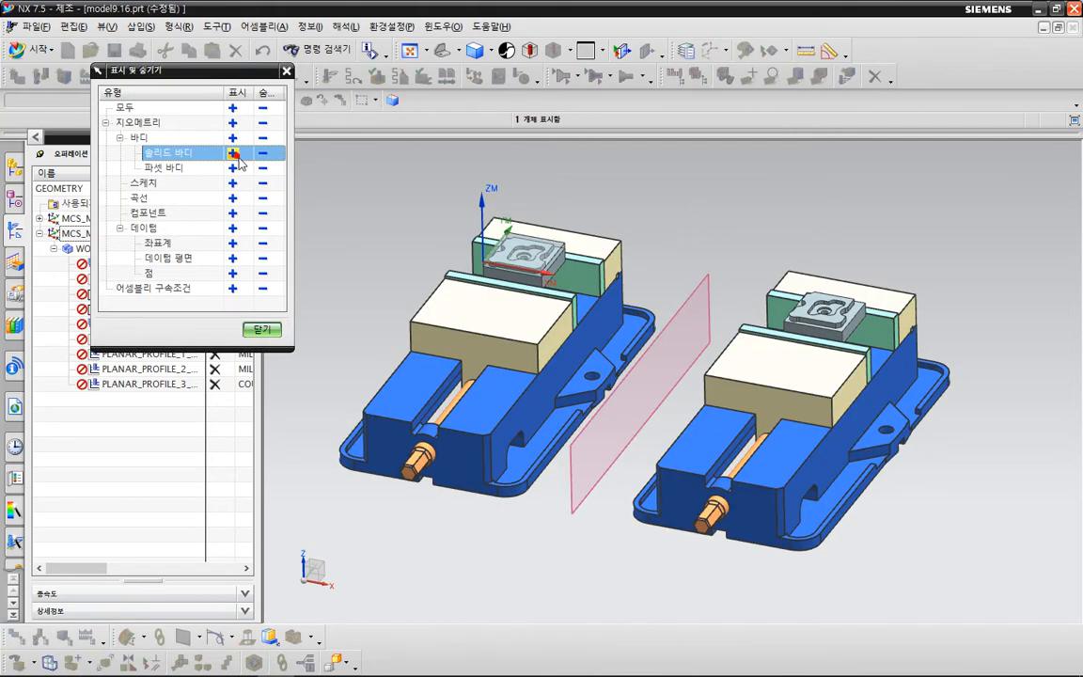
pyautogui.click(262, 329)
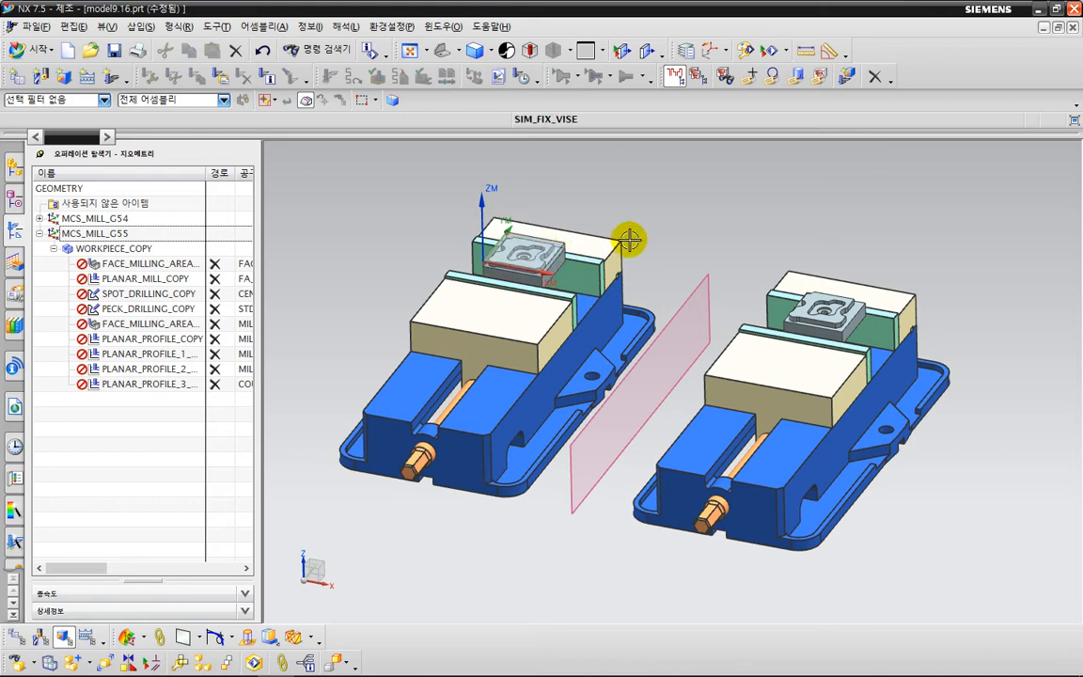
# Copy the translucent blank body onto the part in the mirrored vise with Move Object, placing its origin at X 395, Y 34.5, Z -10.5.
pyautogui.scroll(-2, 629, 241)
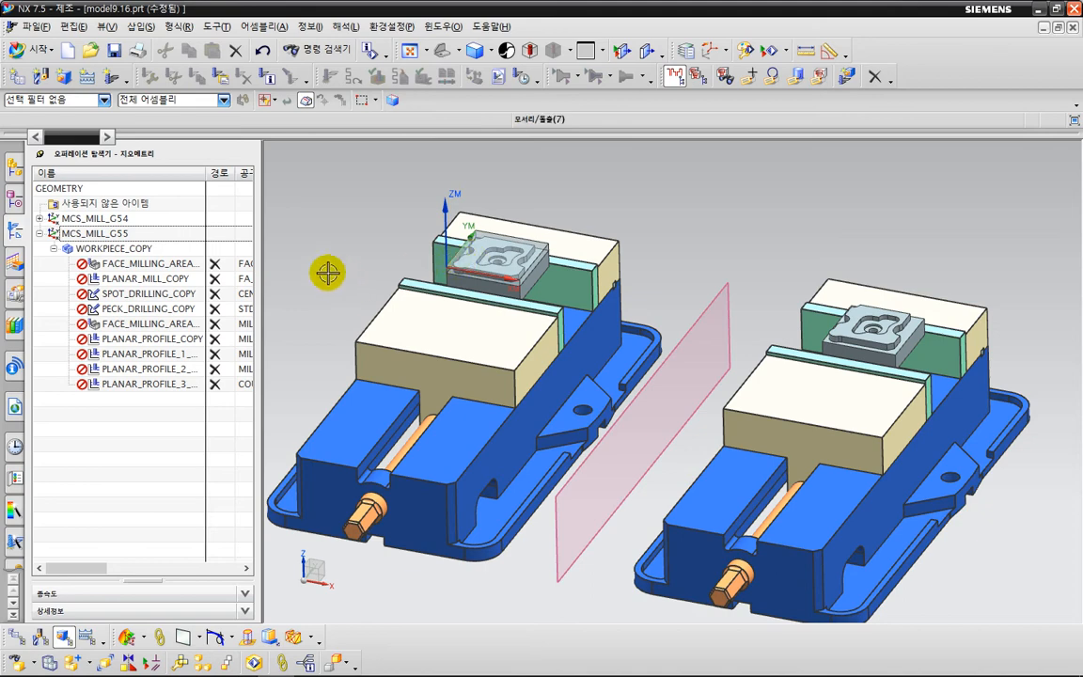
pyautogui.hotkey('ctrl', 'b')
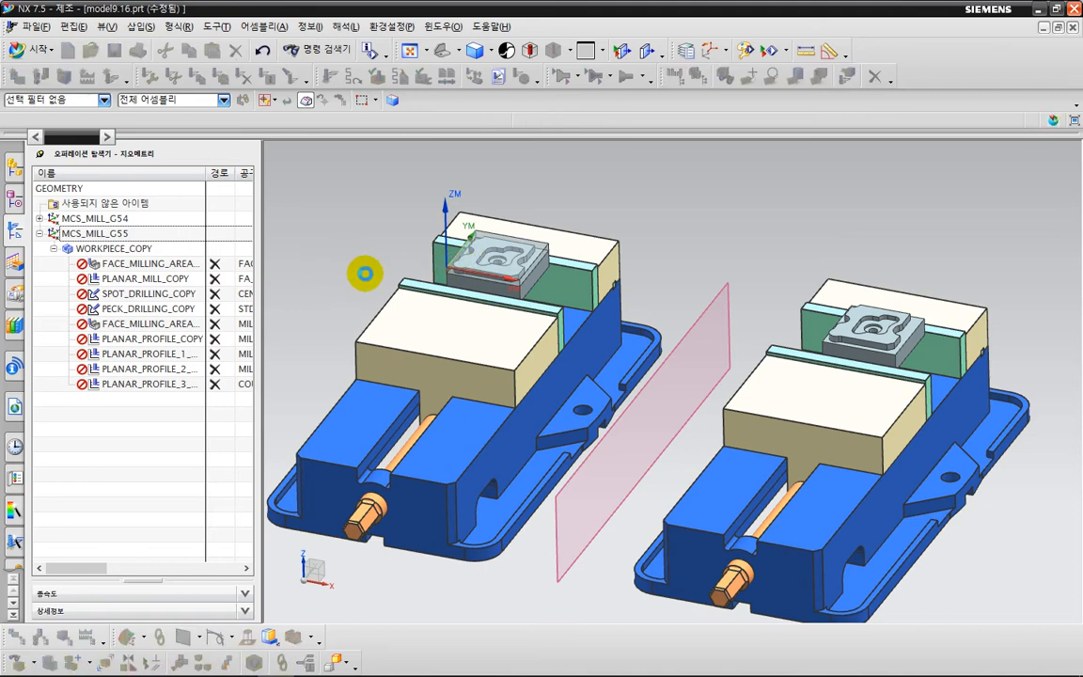
pyautogui.scroll(2, 532, 249)
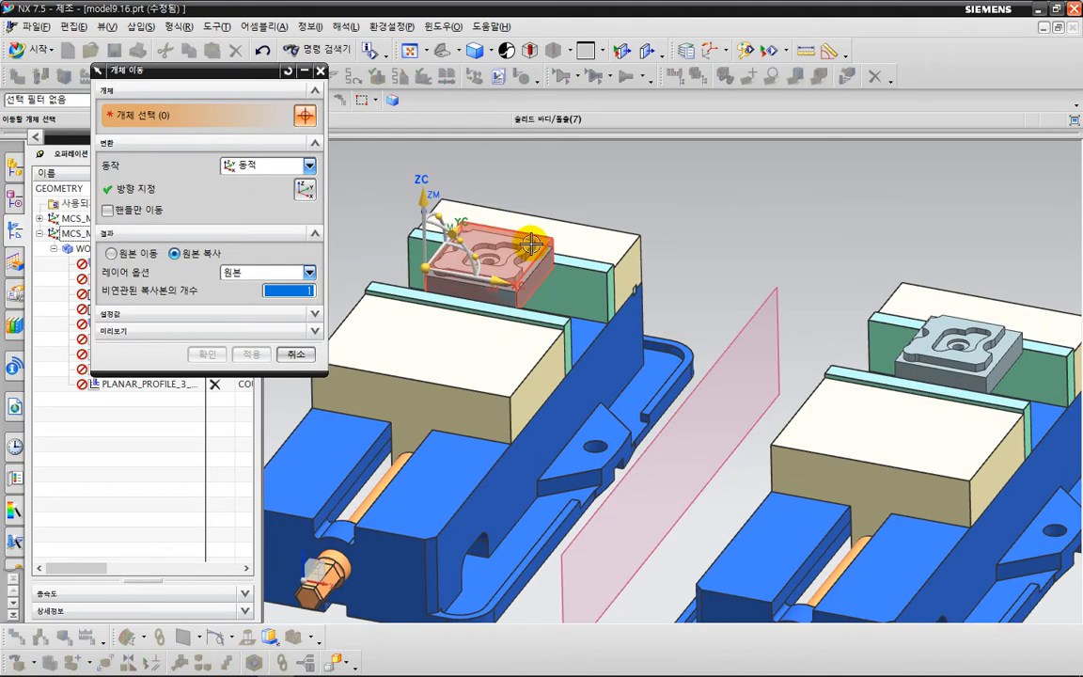
pyautogui.click(531, 242)
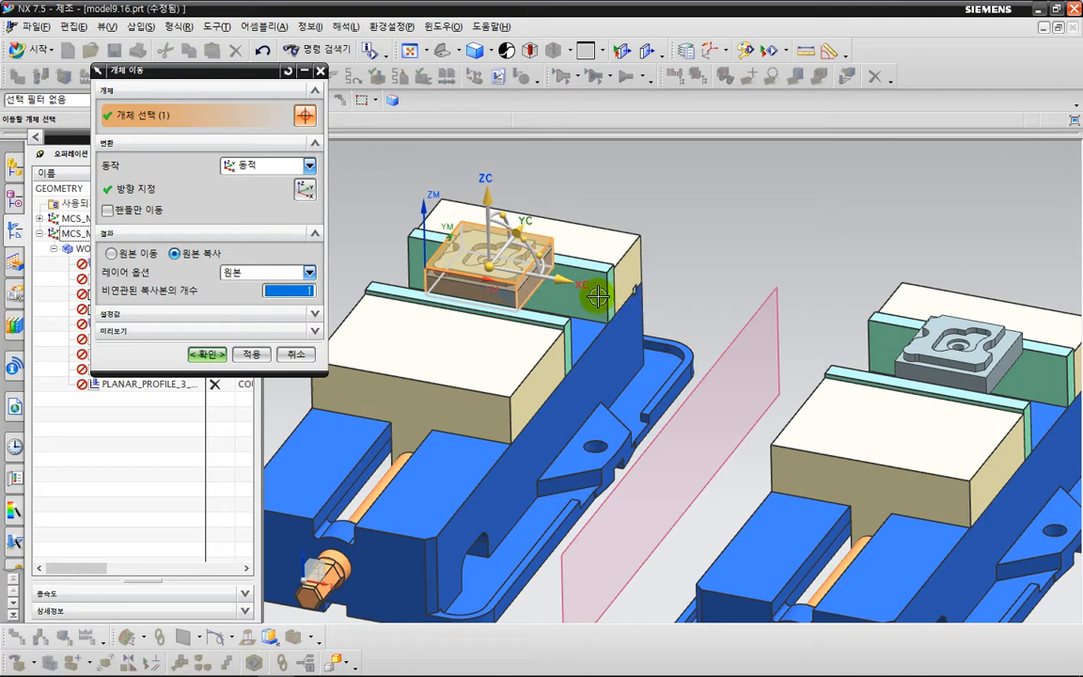
pyautogui.moveTo(562, 282); pyautogui.dragTo(1012, 412)
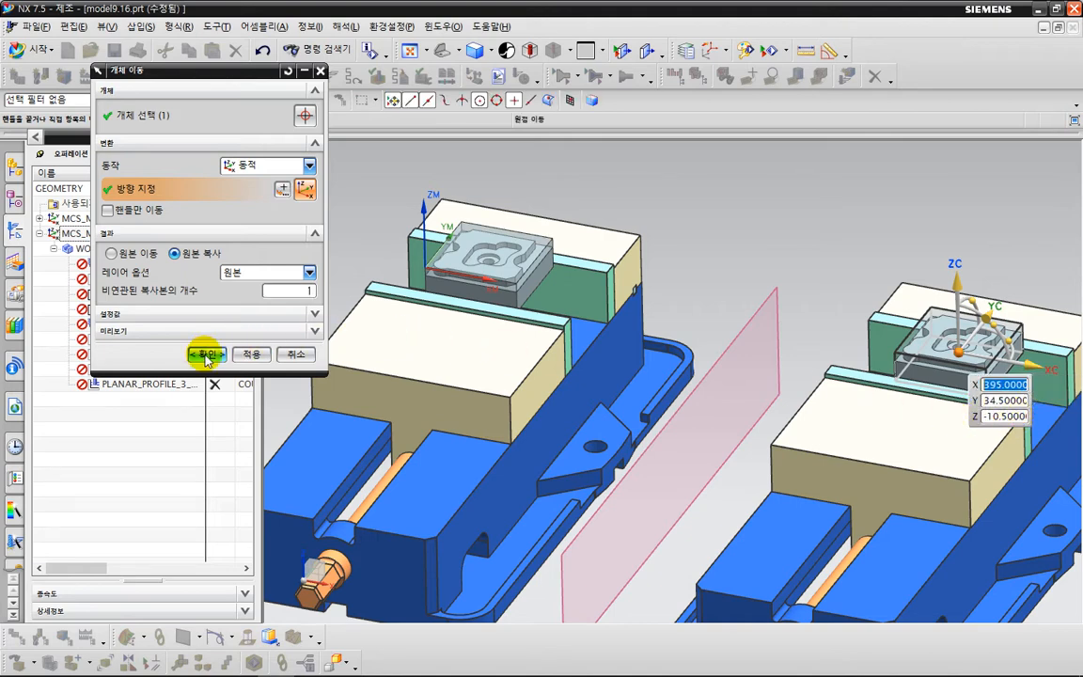
pyautogui.click(207, 355)
pyautogui.scroll(5, 946, 375)
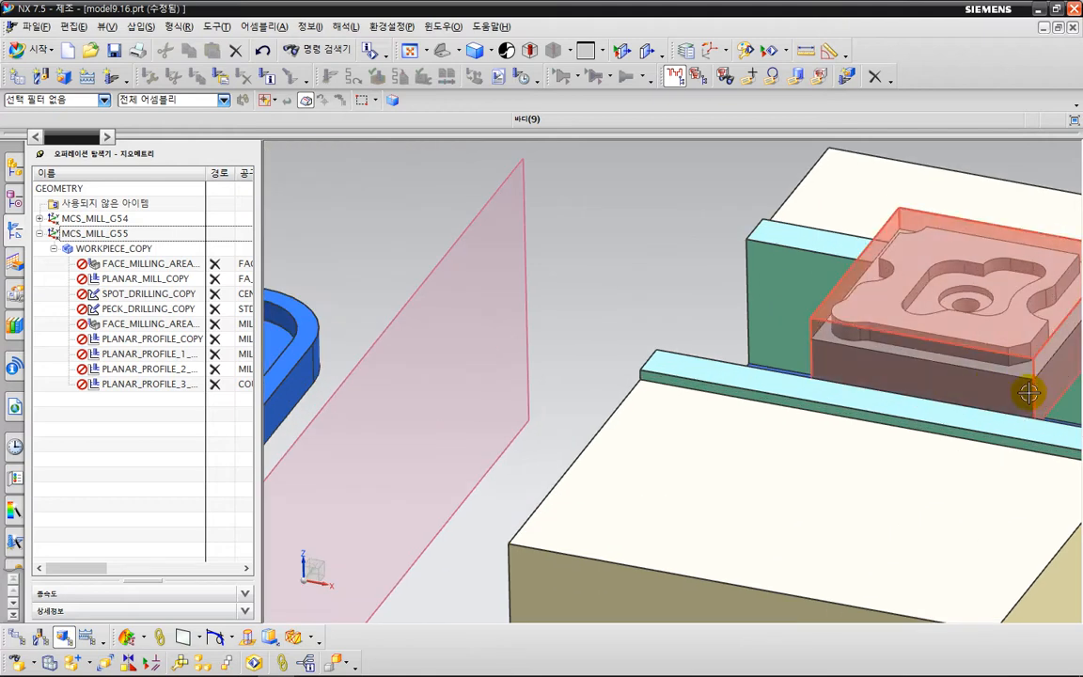
pyautogui.scroll(-5, 894, 370)
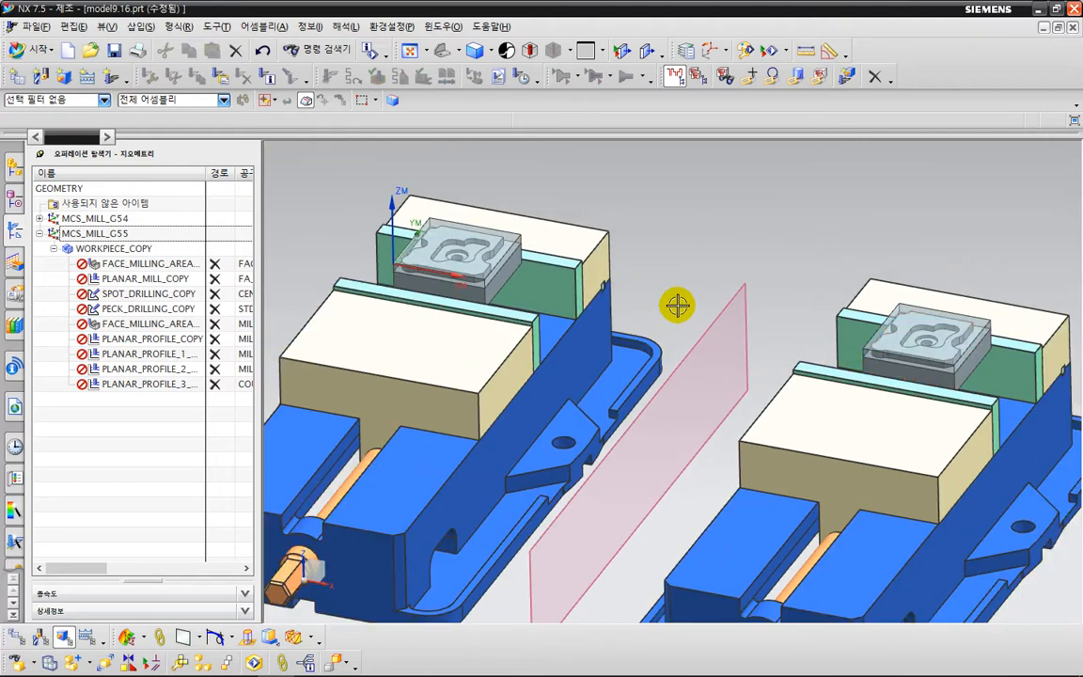
pyautogui.scroll(-2, 677, 306)
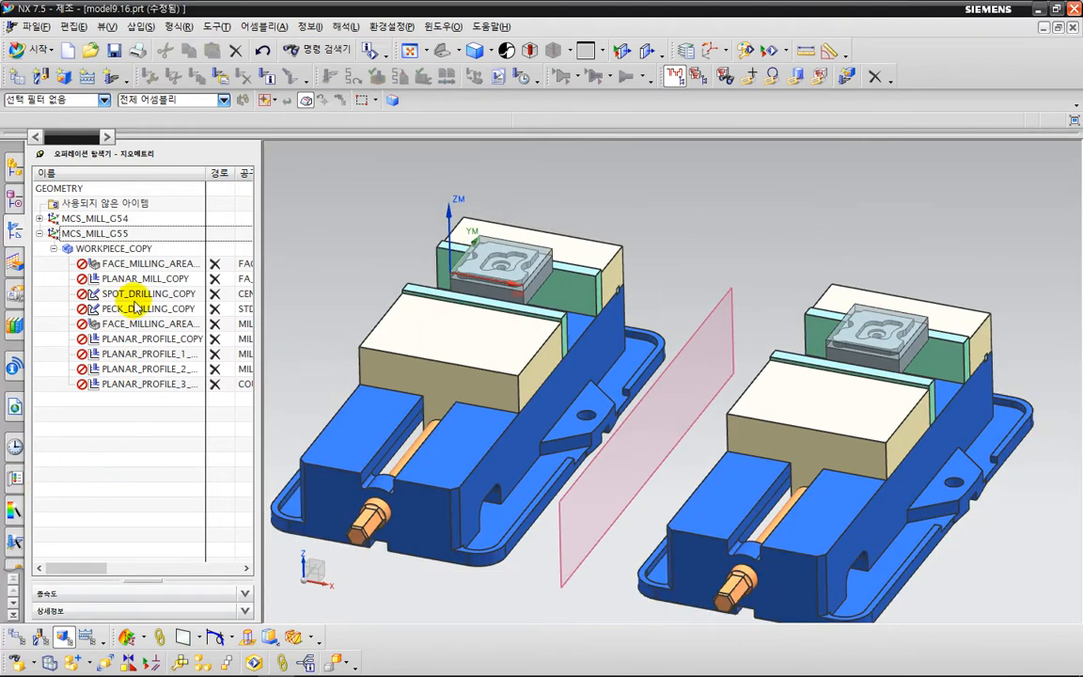
pyautogui.hotkey('ctrl', '2')
pyautogui.moveTo(209, 411)
pyautogui.mouseDown()
pyautogui.moveTo(59, 293)
pyautogui.moveTo(220, 329)
pyautogui.moveTo(189, 416)
pyautogui.mouseUp()
pyautogui.press('Escape')
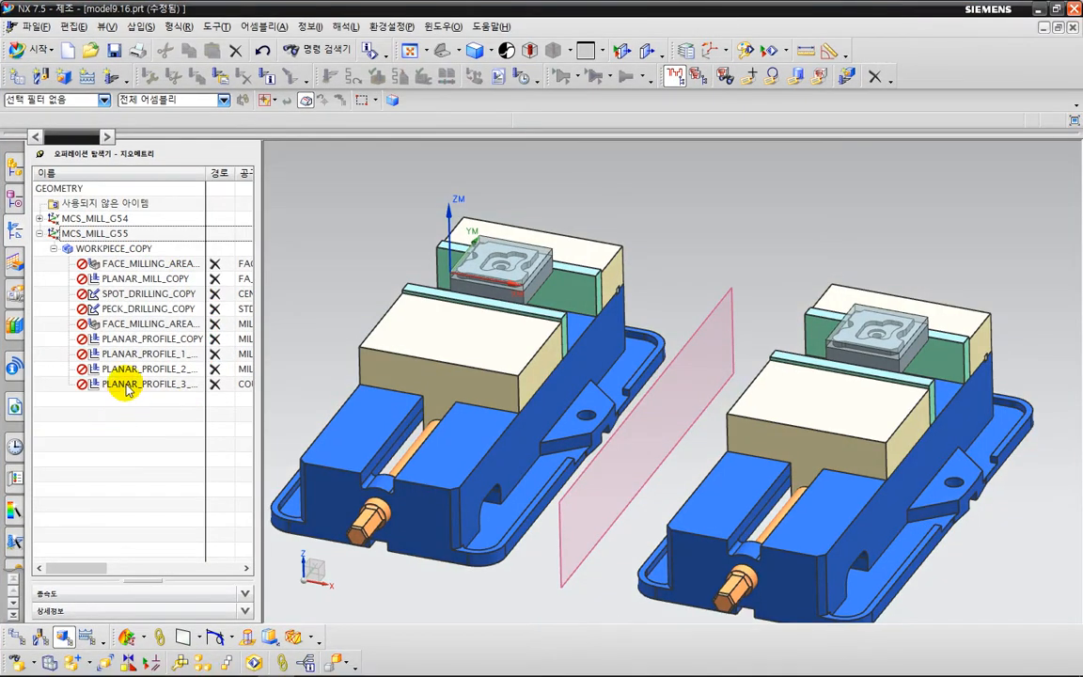
# Generate the tool paths of all operations under WORKPIECE_COPY without pausing after each path, and accept them.
pyautogui.click(121, 250)
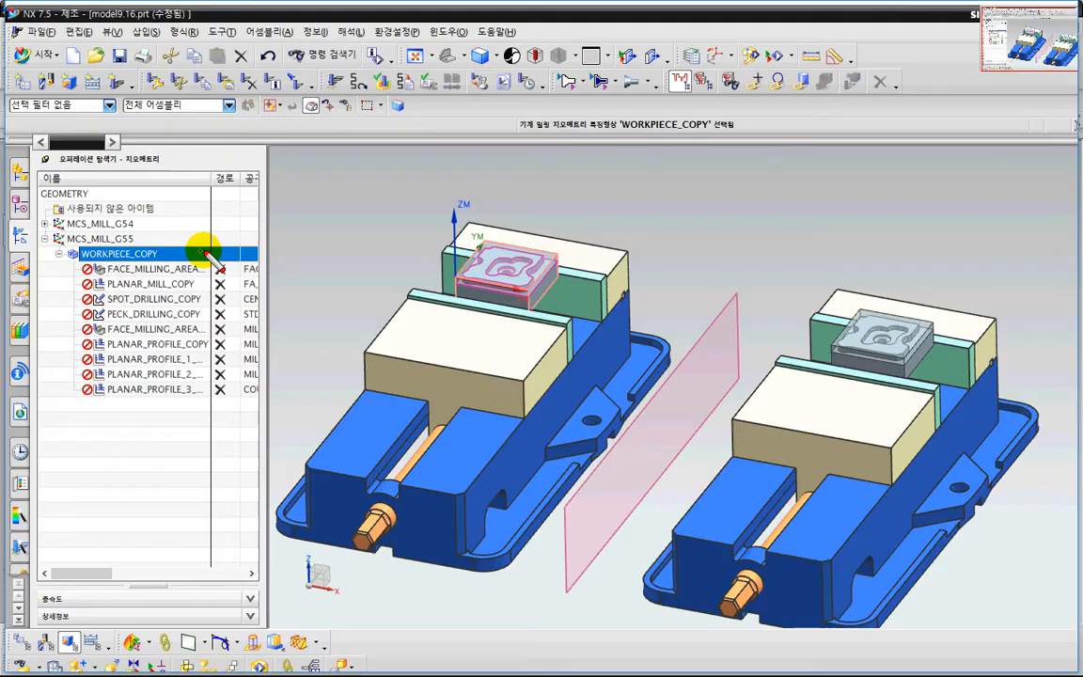
pyautogui.moveTo(206, 245); pyautogui.dragTo(389, 265)
pyautogui.press('Escape')
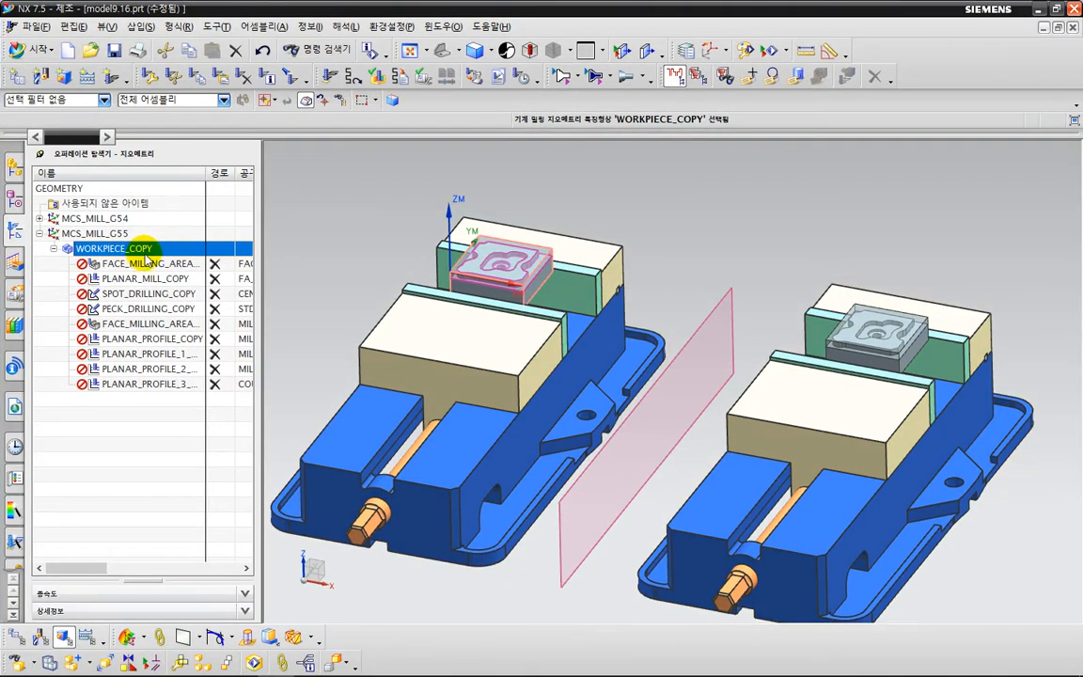
pyautogui.rightClick(152, 255)
pyautogui.click(173, 369)
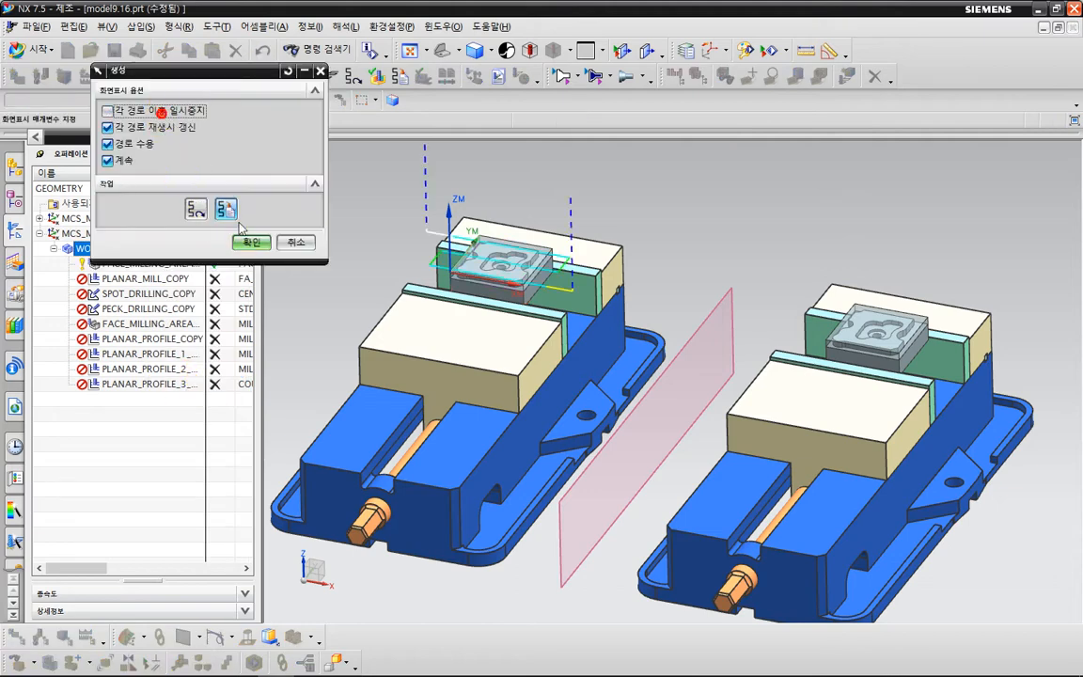
pyautogui.click(251, 241)
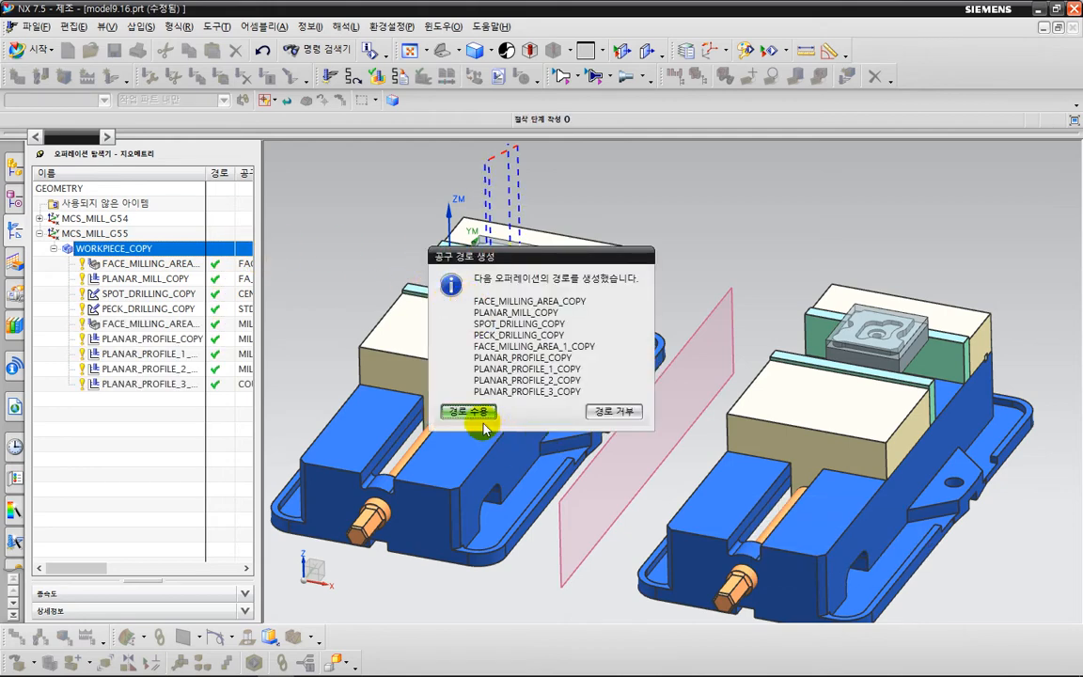
pyautogui.click(469, 413)
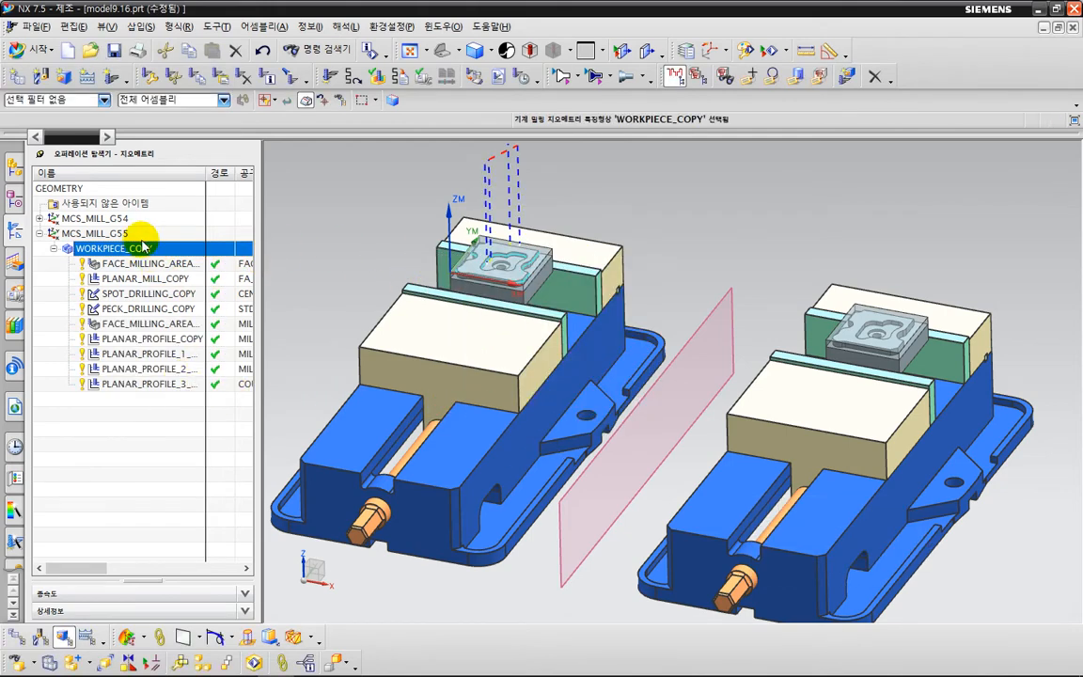
# Move the origin of MCS_MILL_G55 to the upper front corner of the blank in the mirrored vise, at X 360, Y 0, Z 1.
pyautogui.click(111, 233)
pyautogui.click(113, 235)
pyautogui.doubleClick(114, 234)
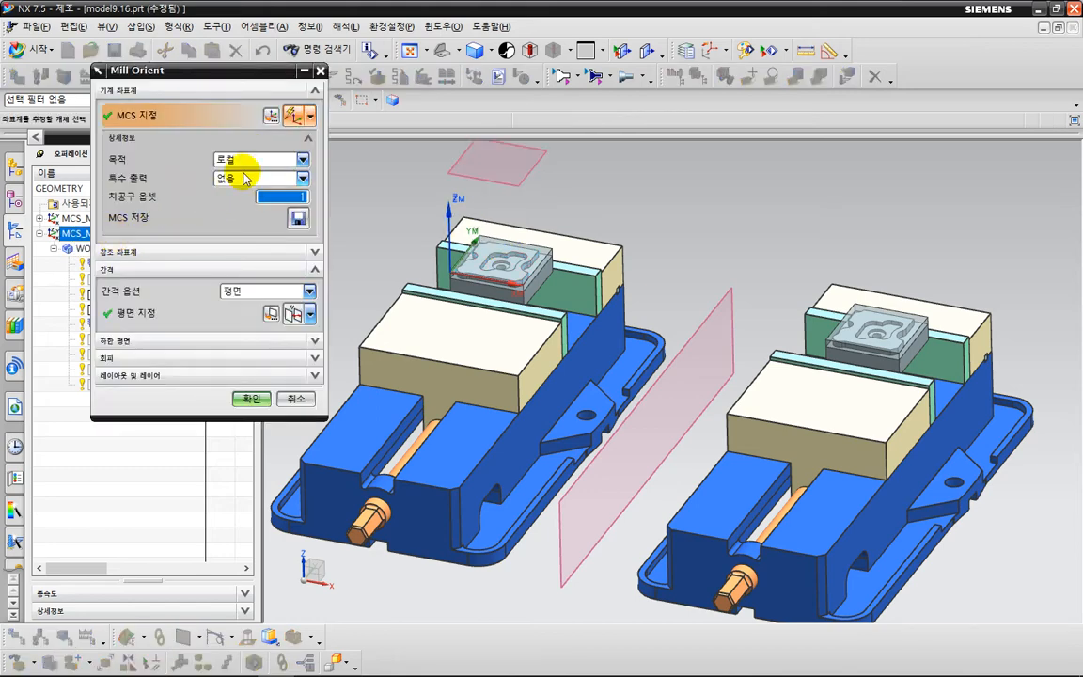
pyautogui.click(271, 115)
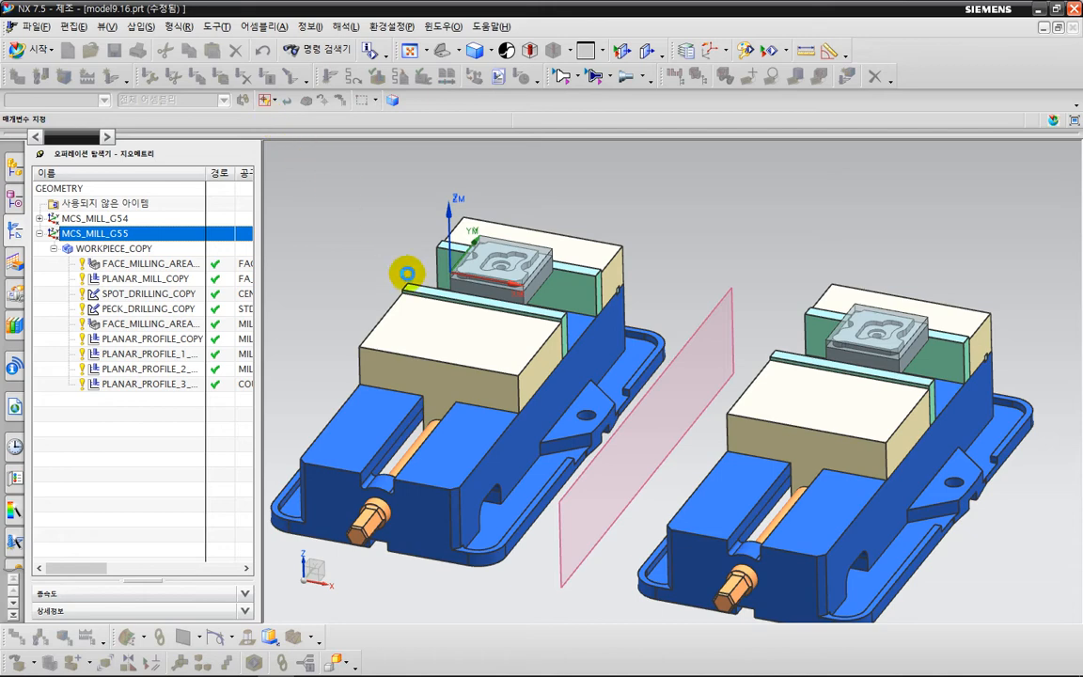
pyautogui.click(444, 273)
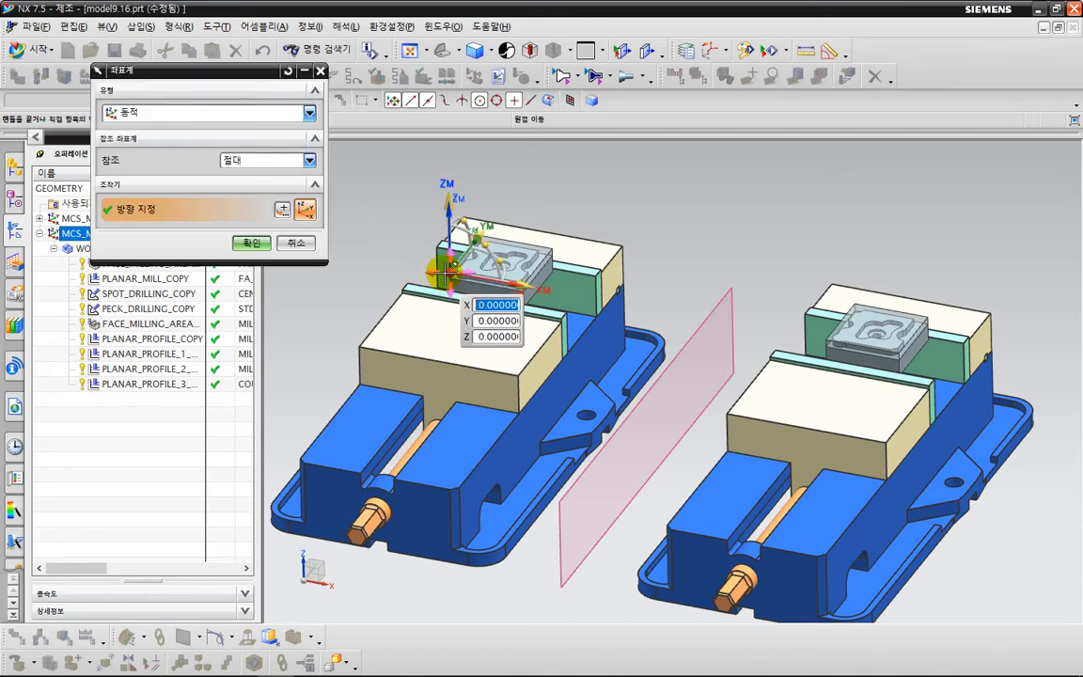
pyautogui.scroll(3, 838, 355)
pyautogui.scroll(3, 838, 355)
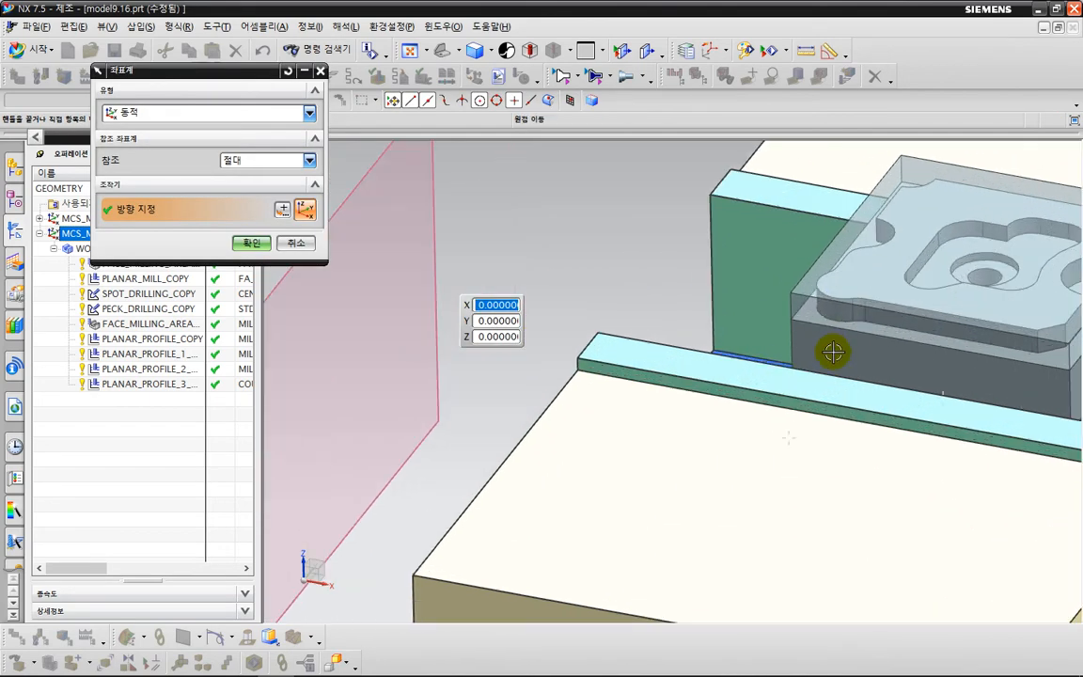
pyautogui.click(792, 289)
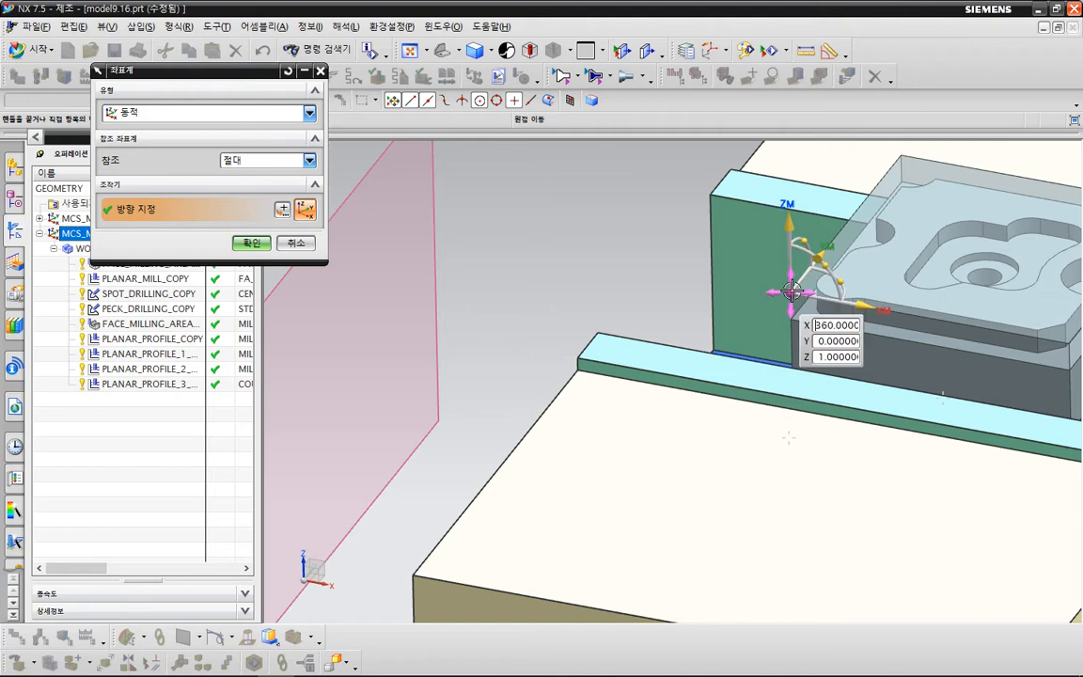
# Shift the MCS_MILL_G55 coordinate system by a distance of -1 along ZM and accept the Mill Orient settings.
pyautogui.click(797, 223)
pyautogui.write('-')
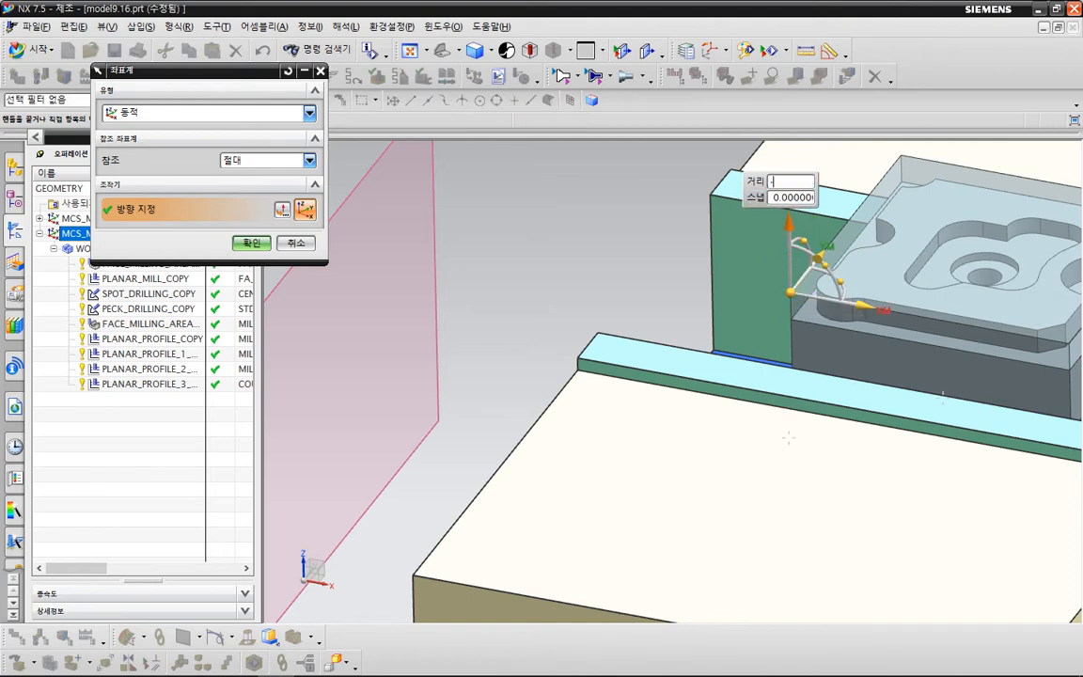
pyautogui.write('1')
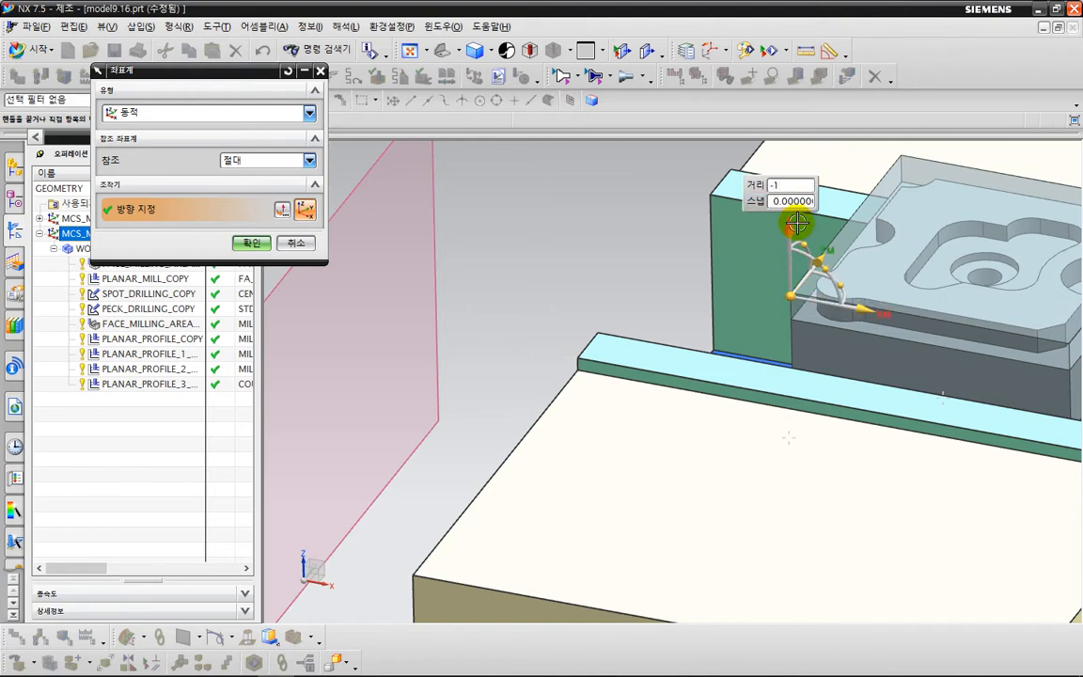
pyautogui.click(252, 243)
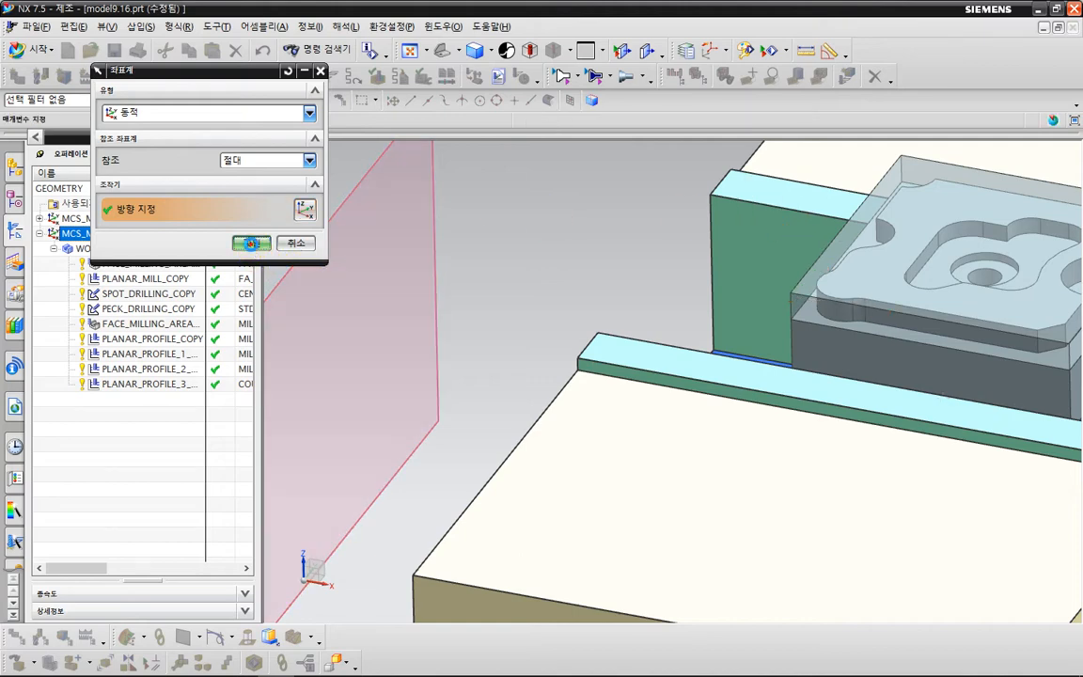
pyautogui.click(246, 338)
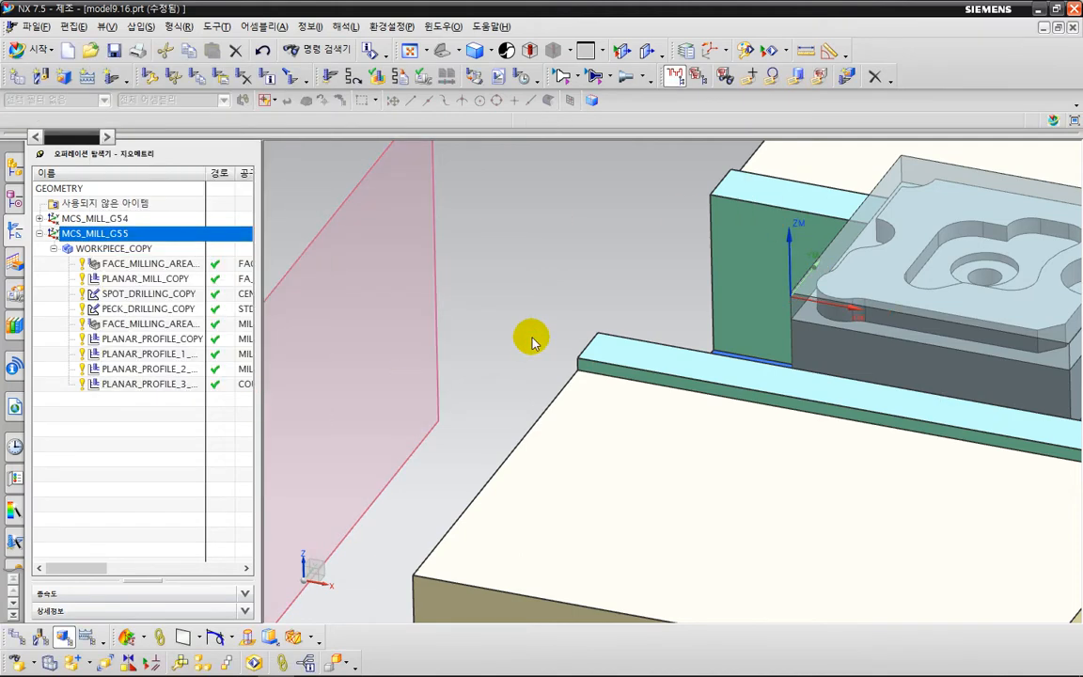
# Replace the part geometry of WORKPIECE_COPY with the part body inside the blank in the mirrored vise.
pyautogui.scroll(-3, 530, 335)
pyautogui.scroll(-2, 533, 337)
pyautogui.keyDown('shift'); pyautogui.moveTo(495, 344); pyautogui.dragTo(673, 358, button='middle'); pyautogui.keyUp('shift')
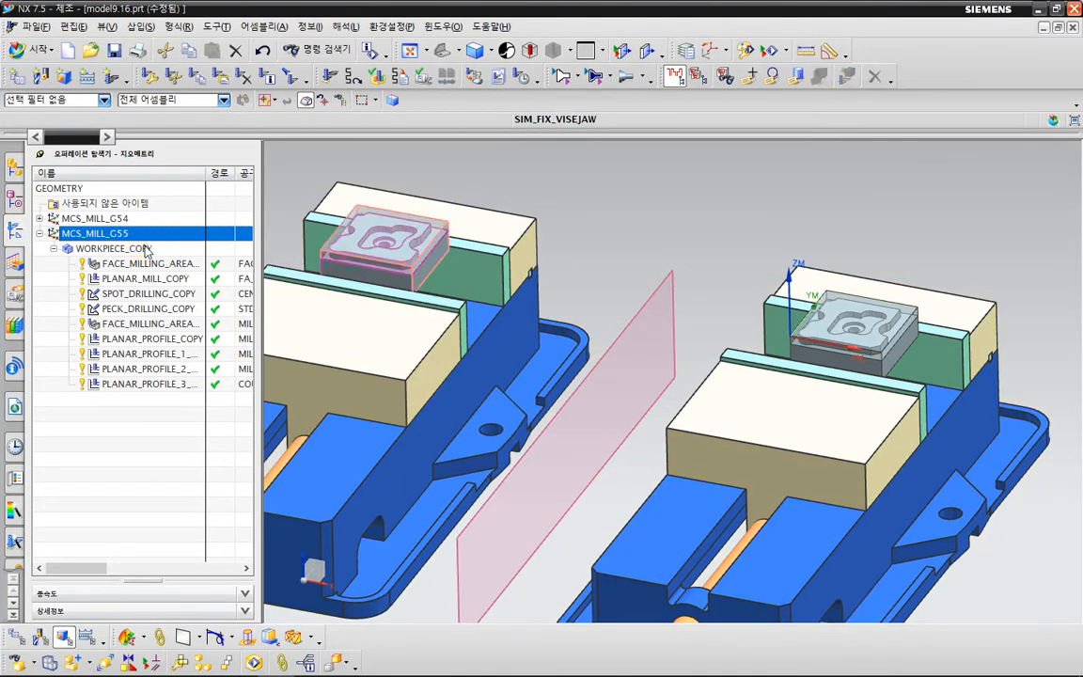
pyautogui.click(150, 252)
pyautogui.doubleClick(146, 248)
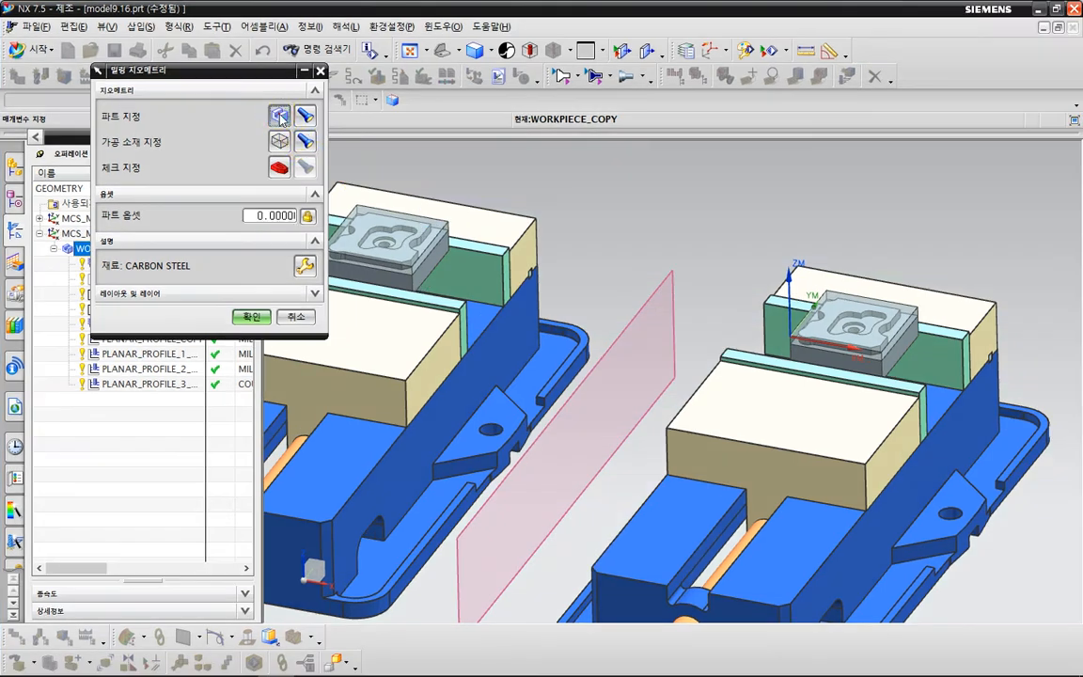
pyautogui.click(279, 115)
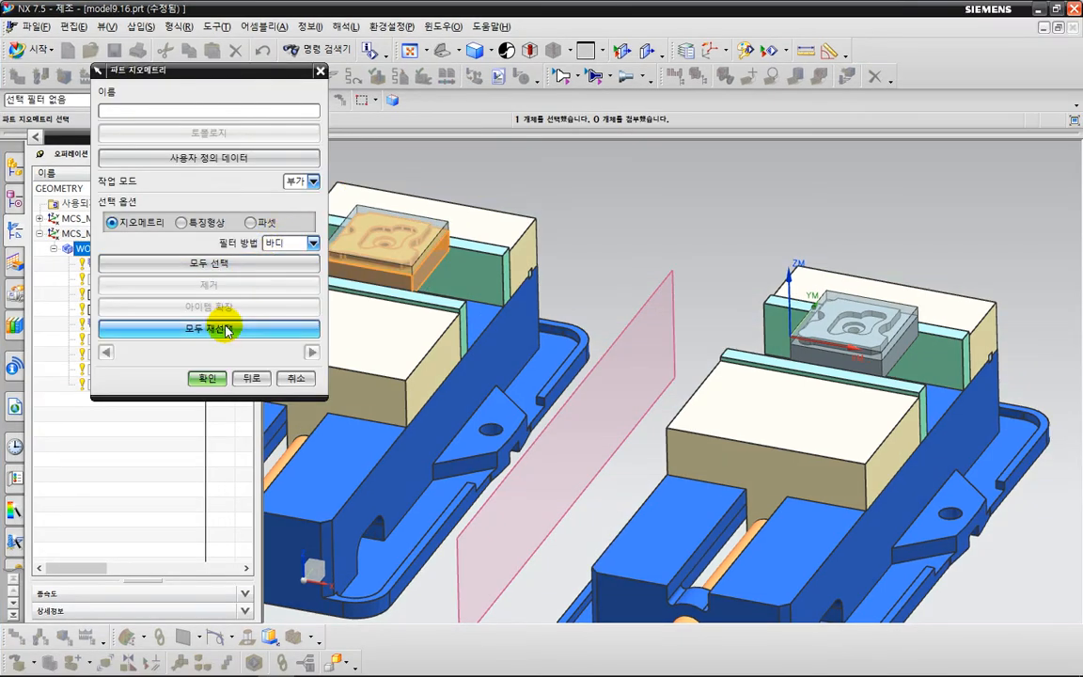
pyautogui.click(235, 330)
pyautogui.click(488, 363)
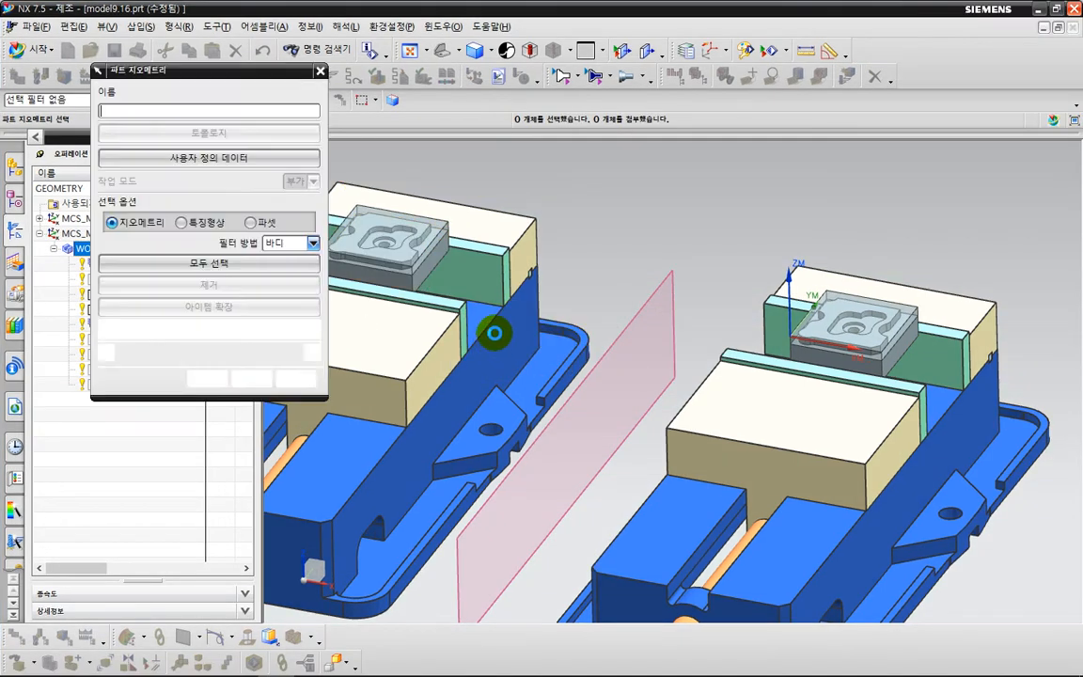
pyautogui.click(840, 315)
pyautogui.click(917, 317)
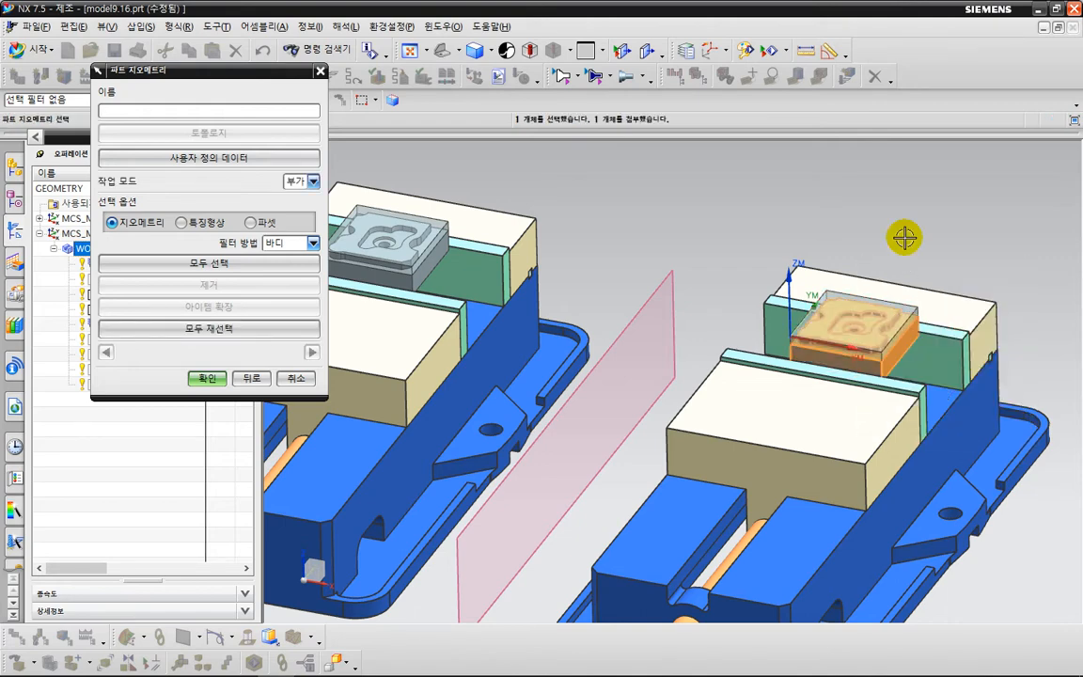
pyautogui.click(209, 377)
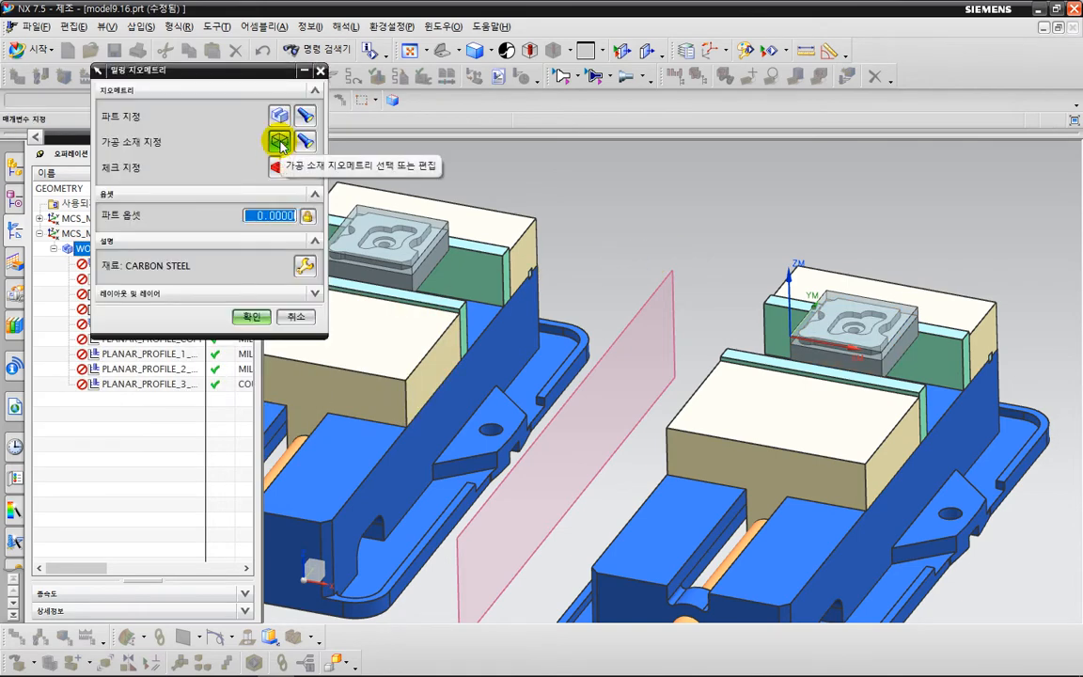
# Replace the blank geometry of WORKPIECE_COPY with the translucent blank body in the mirrored vise, and accept the milling geometry.
pyautogui.click(280, 139)
pyautogui.click(244, 390)
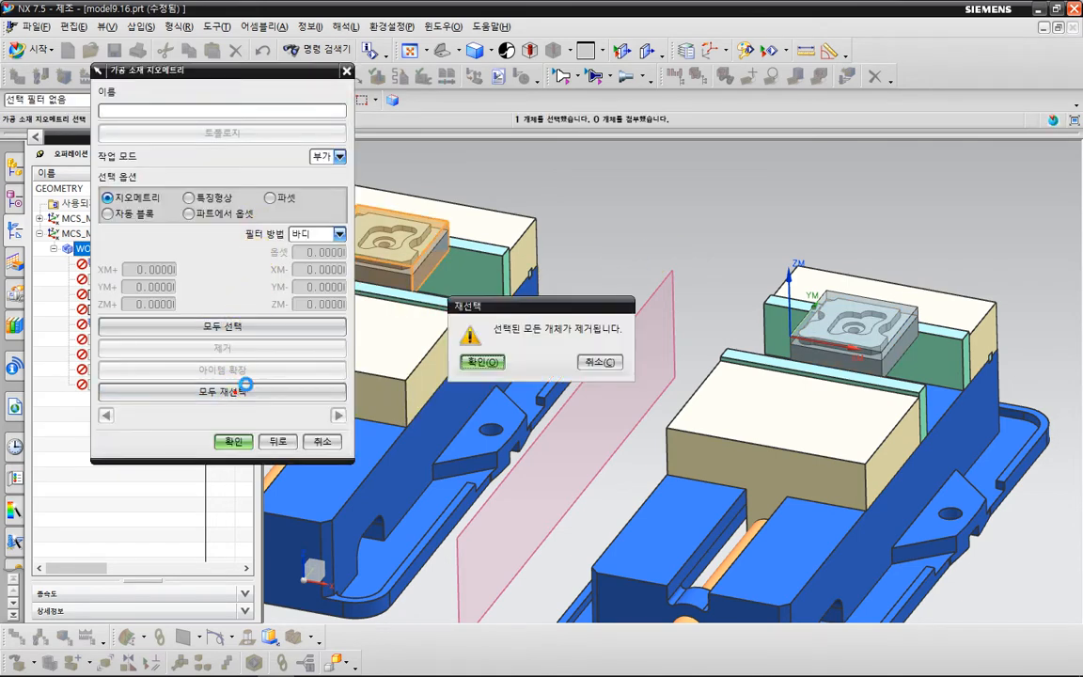
pyautogui.click(484, 363)
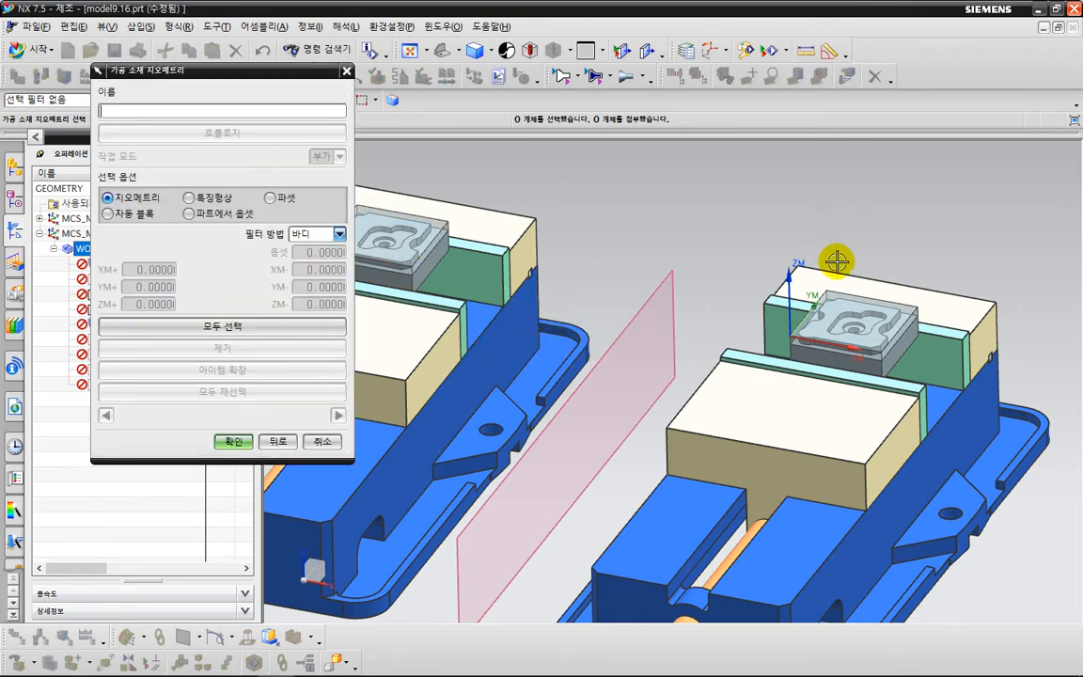
pyautogui.scroll(3, 842, 273)
pyautogui.click(839, 307)
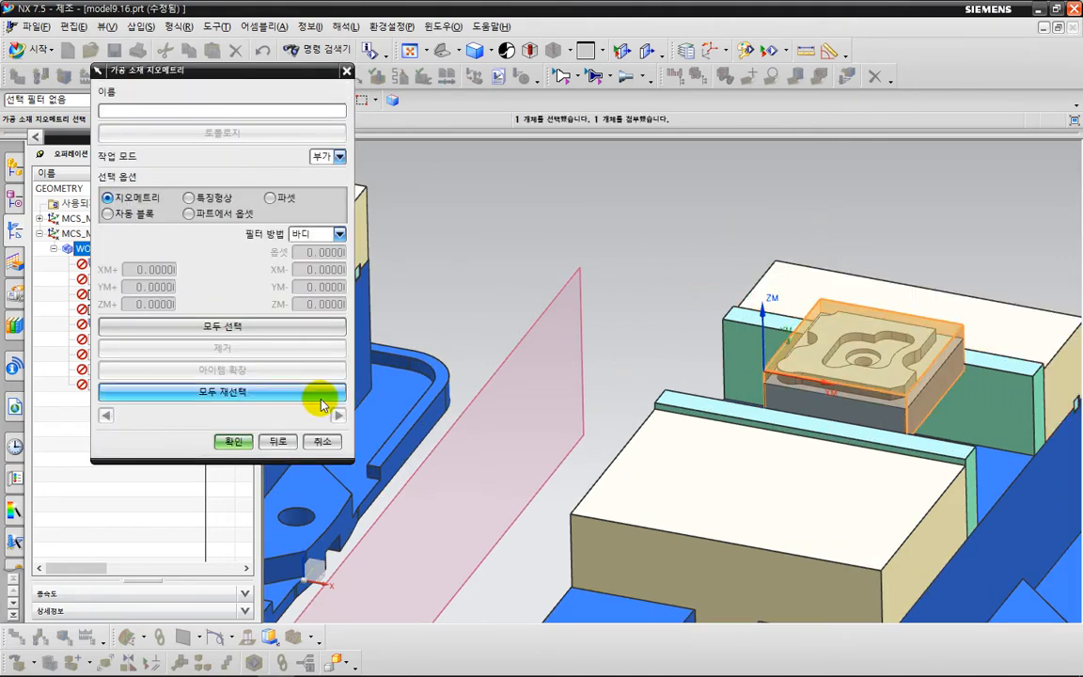
pyautogui.click(231, 441)
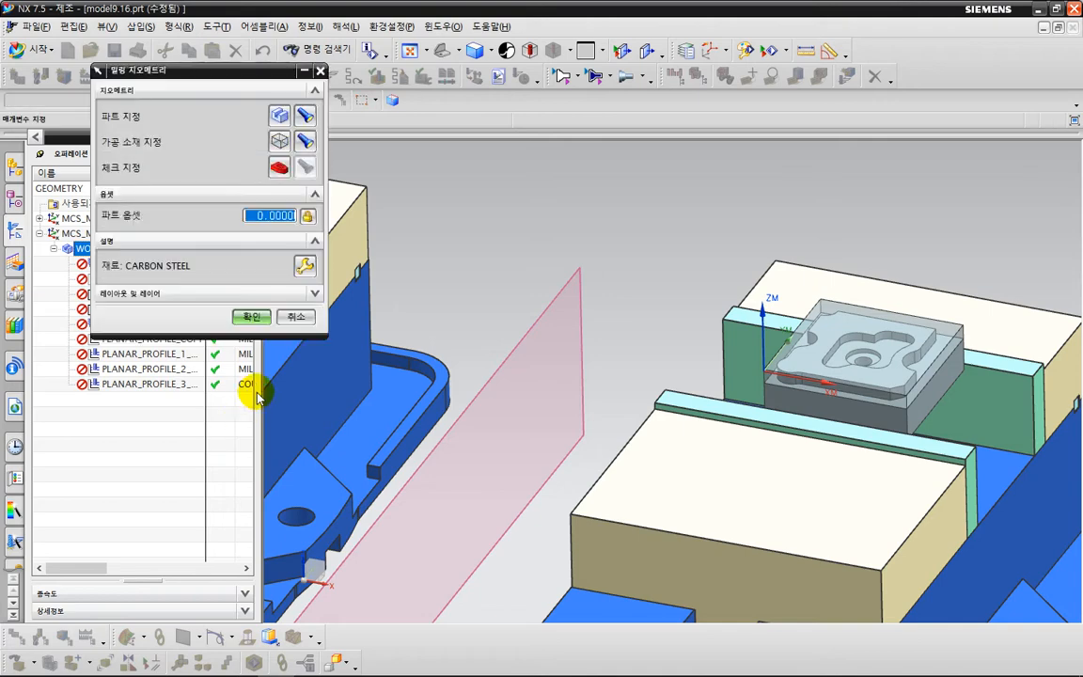
pyautogui.click(252, 318)
pyautogui.scroll(-5, 503, 309)
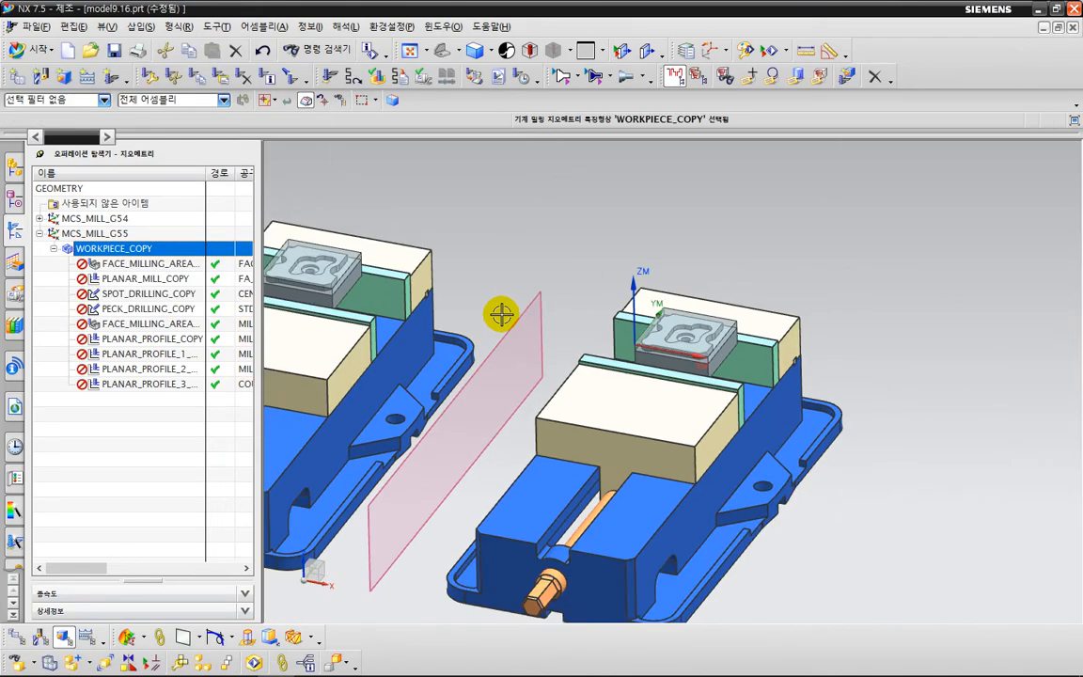
pyautogui.click(161, 269)
pyautogui.doubleClick(159, 263)
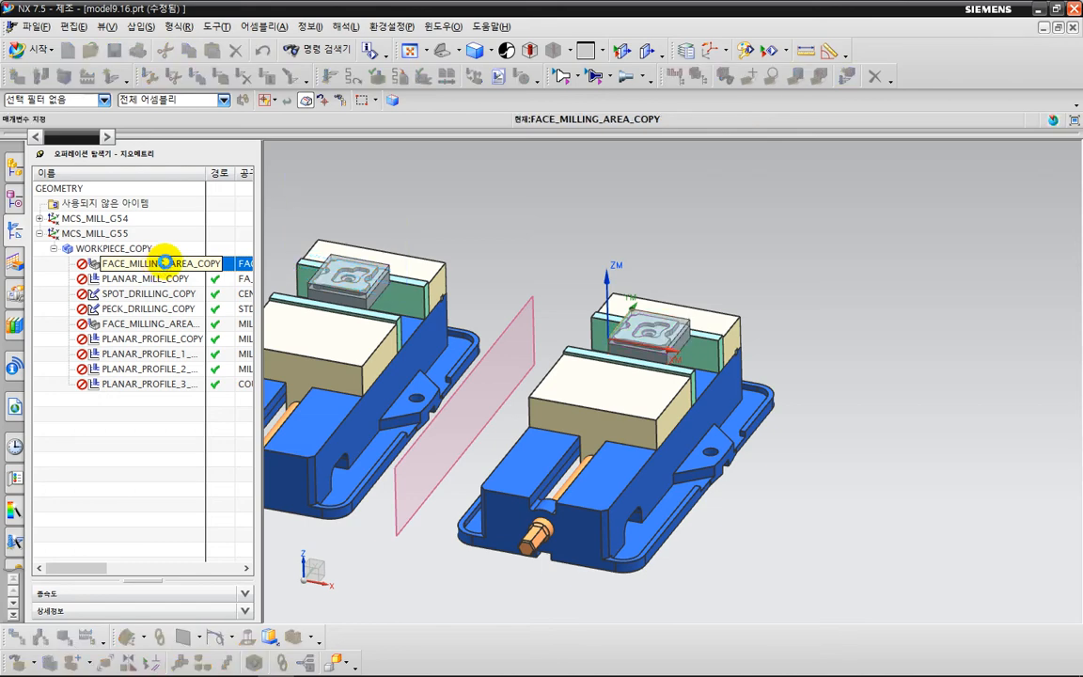
pyautogui.keyDown('shift'); pyautogui.moveTo(514, 353); pyautogui.dragTo(715, 353, button='middle'); pyautogui.keyUp('shift')
pyautogui.click(280, 170)
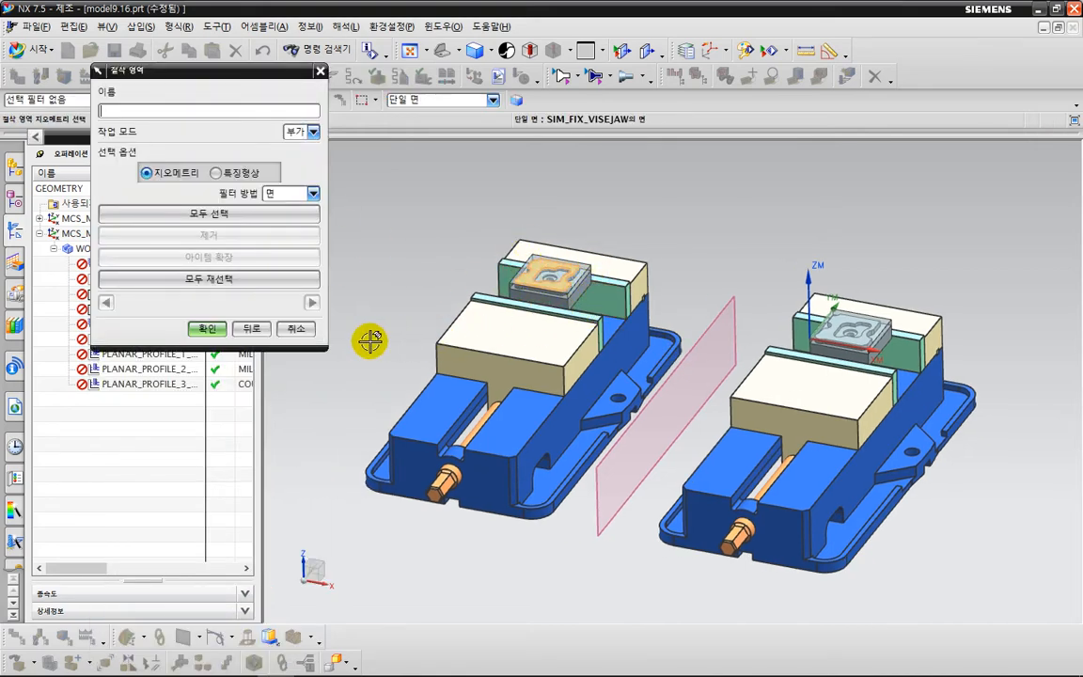
pyautogui.click(297, 329)
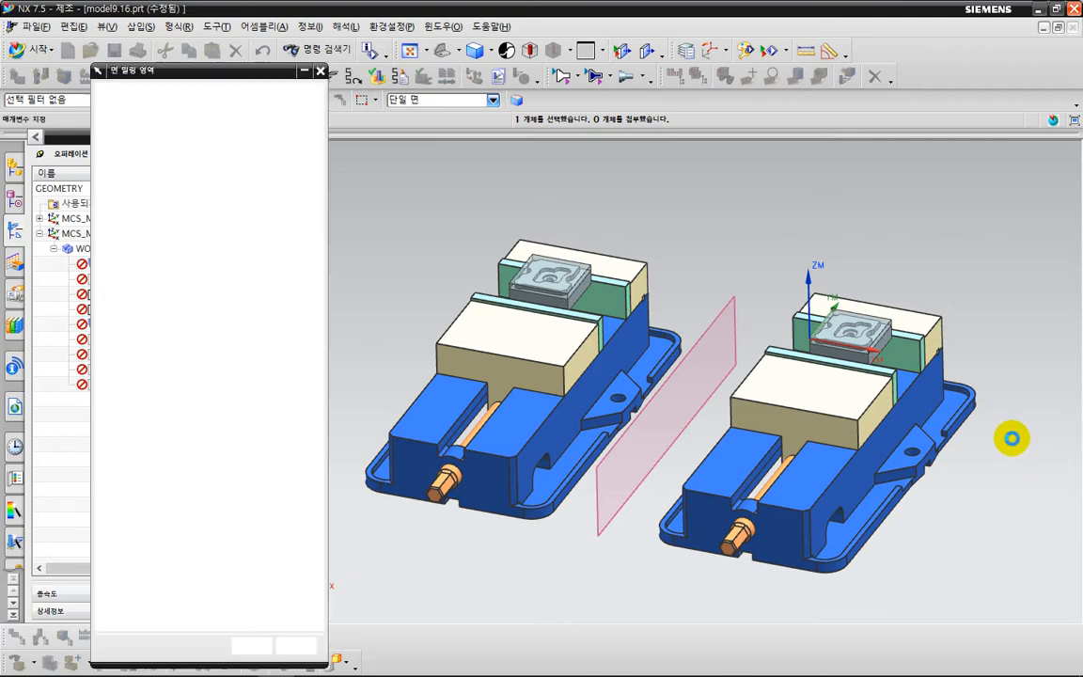
pyautogui.click(968, 328)
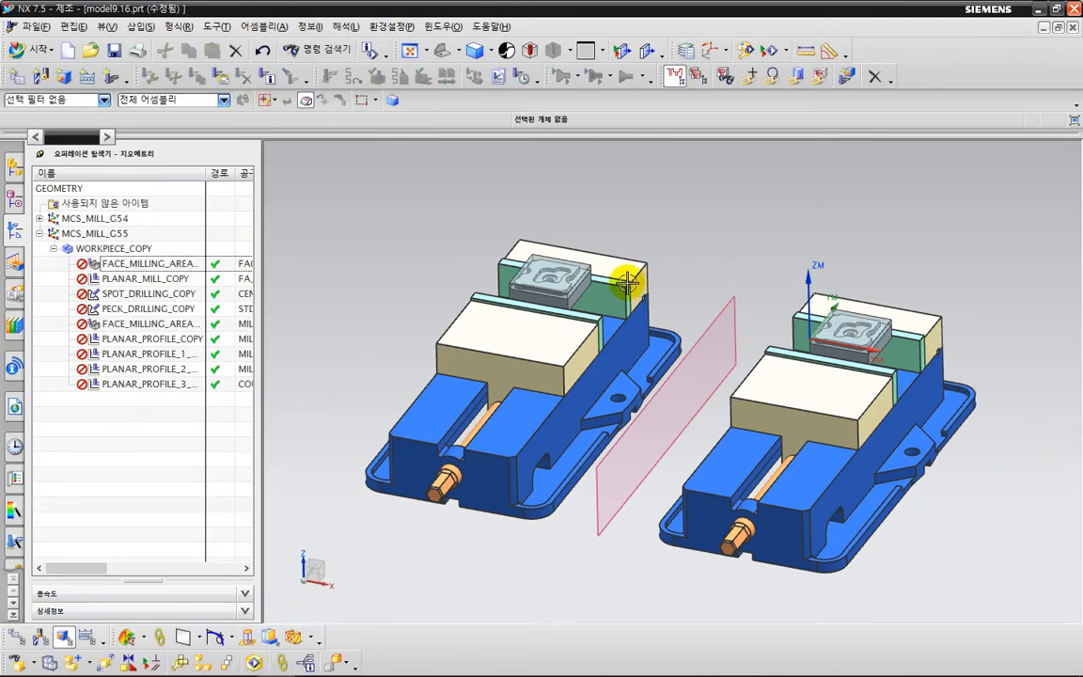
# Hide the translucent blank bodies covering the parts in both vises.
pyautogui.scroll(3, 564, 256)
pyautogui.rightClick(511, 244)
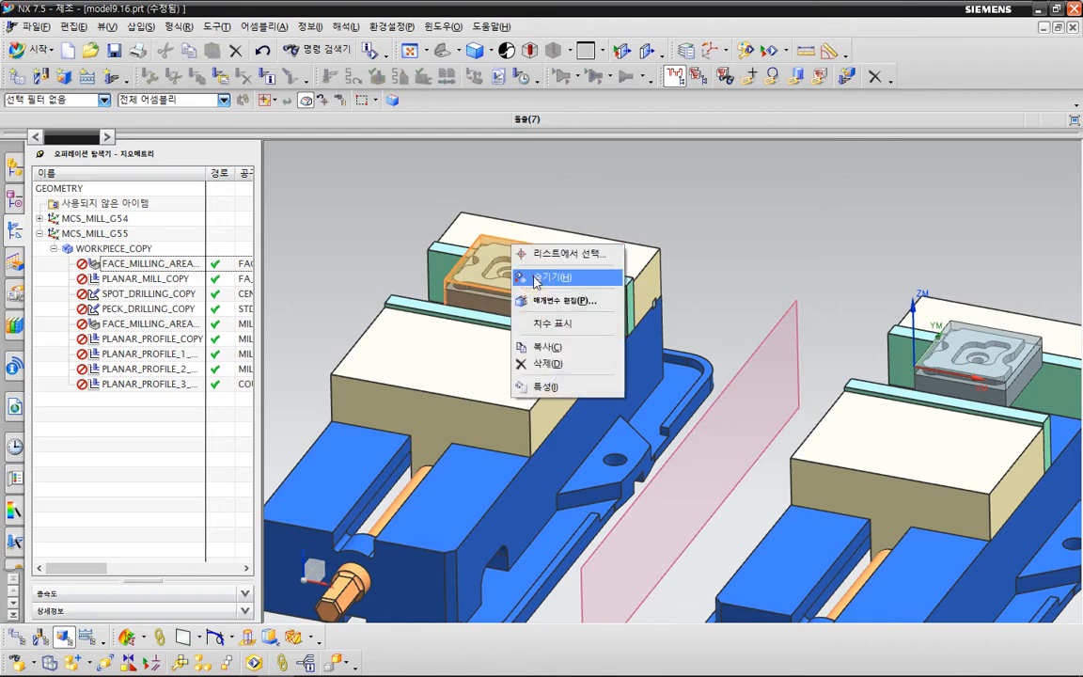
pyautogui.click(552, 277)
pyautogui.rightClick(972, 327)
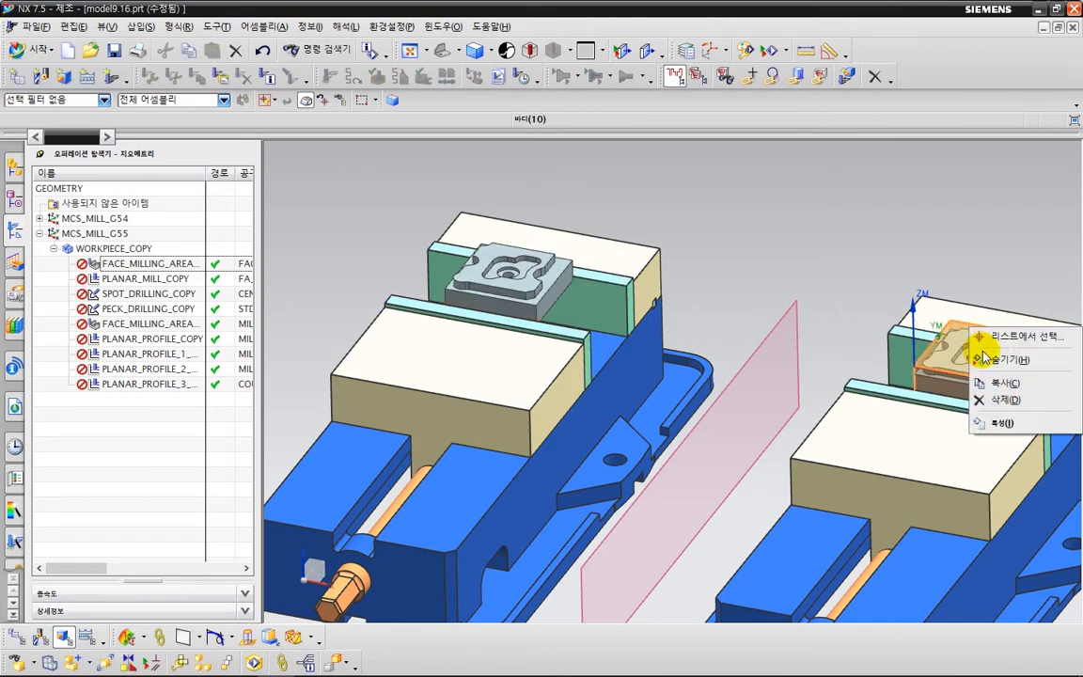
pyautogui.click(983, 425)
pyautogui.scroll(-3, 725, 301)
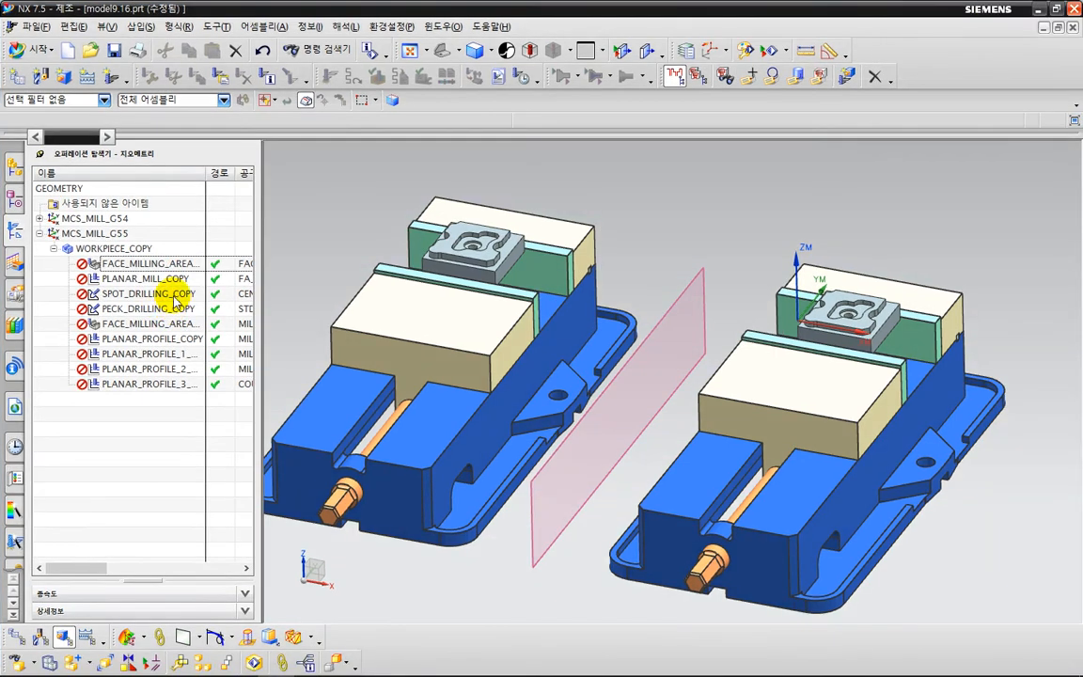
# Replace the cut area of FACE_MILLING_AREA_COPY with the top face of the part in the mirrored vise.
pyautogui.click(164, 266)
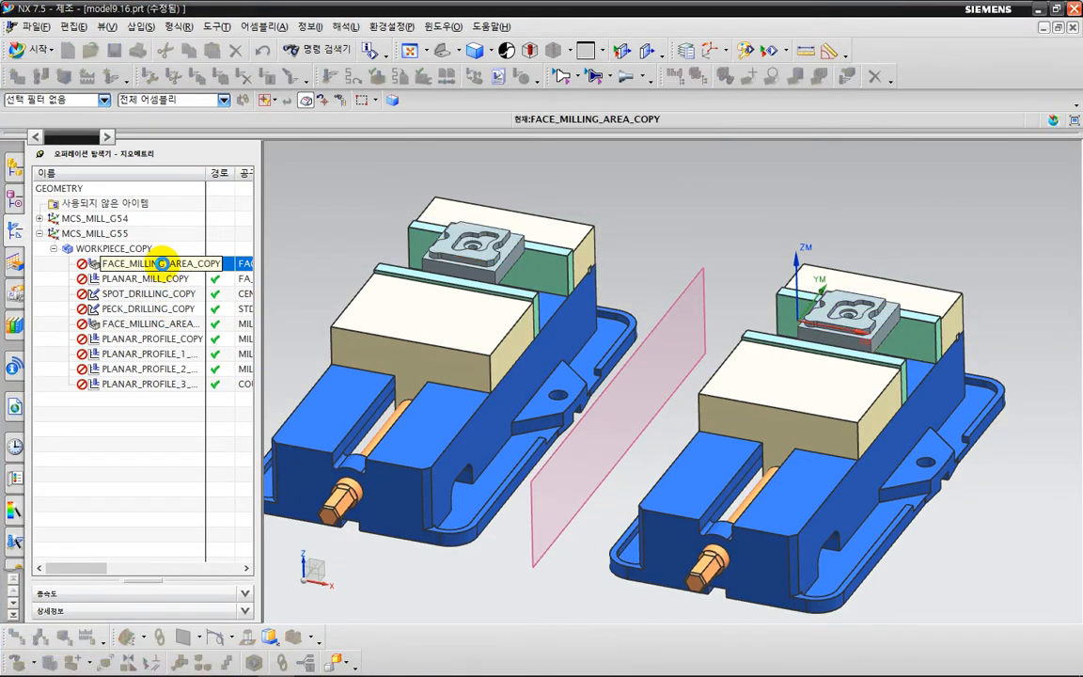
pyautogui.doubleClick(265, 264)
pyautogui.click(282, 165)
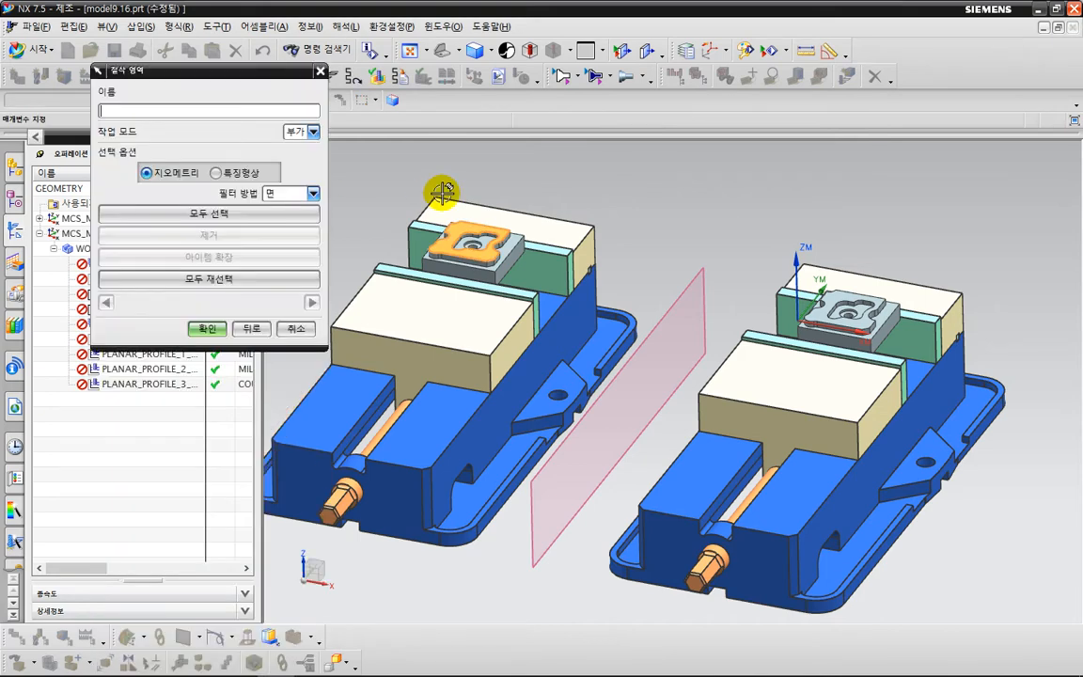
pyautogui.keyDown('shift'); pyautogui.click(451, 226); pyautogui.keyUp('shift')
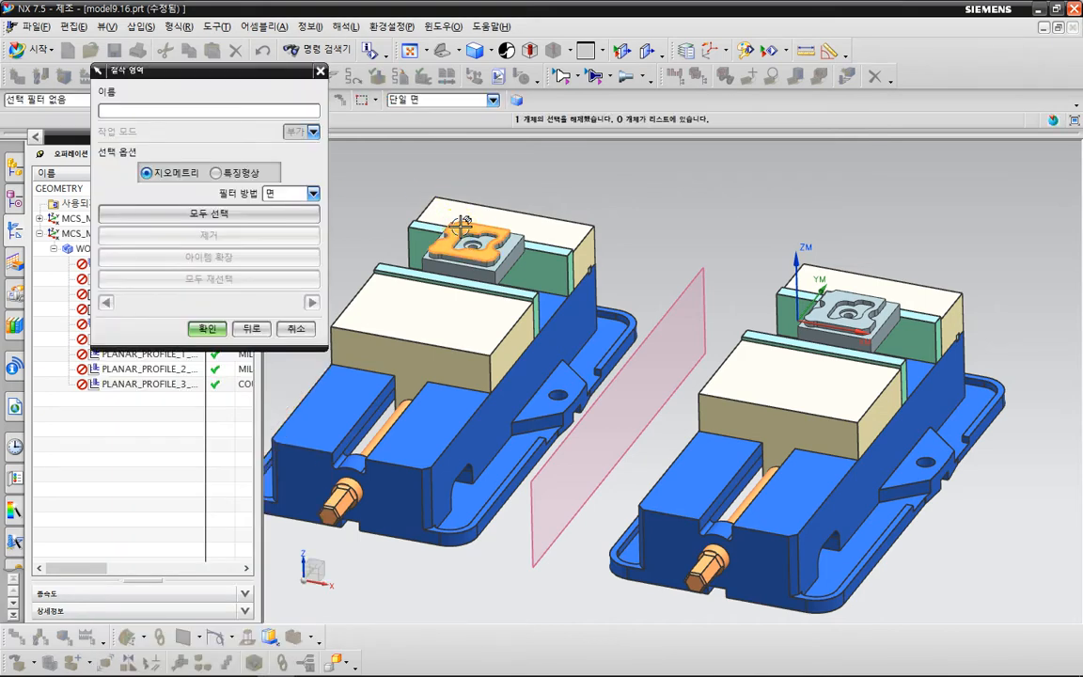
pyautogui.click(843, 293)
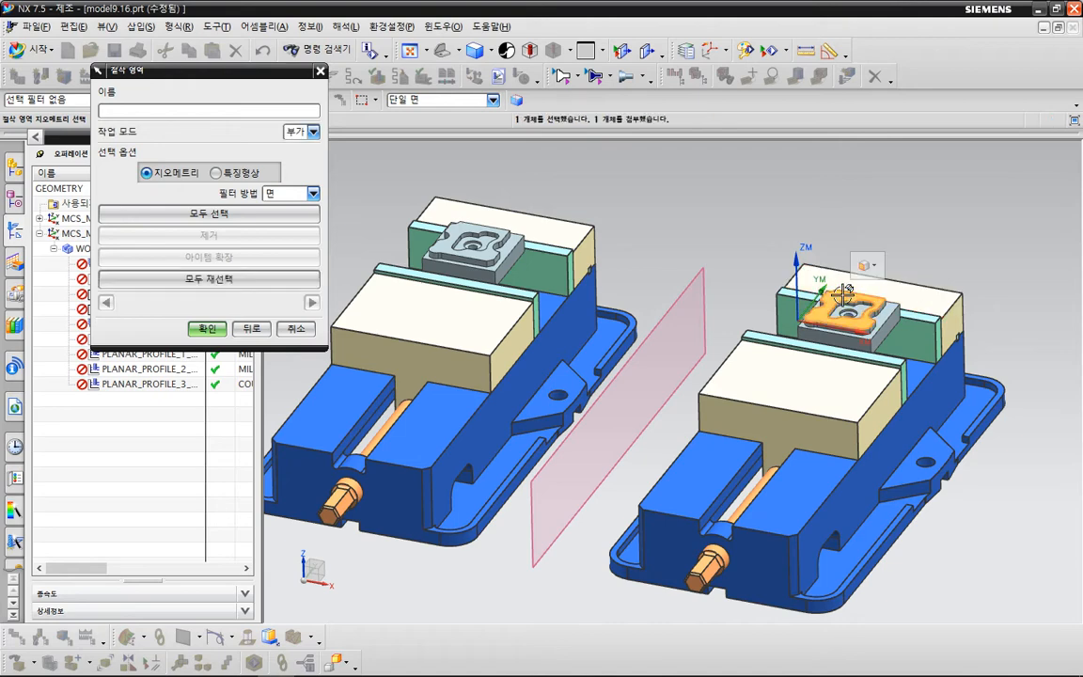
pyautogui.click(208, 329)
# Generate the FACE_MILLING_AREA_COPY toolpath and accept the operation.
pyautogui.click(195, 589)
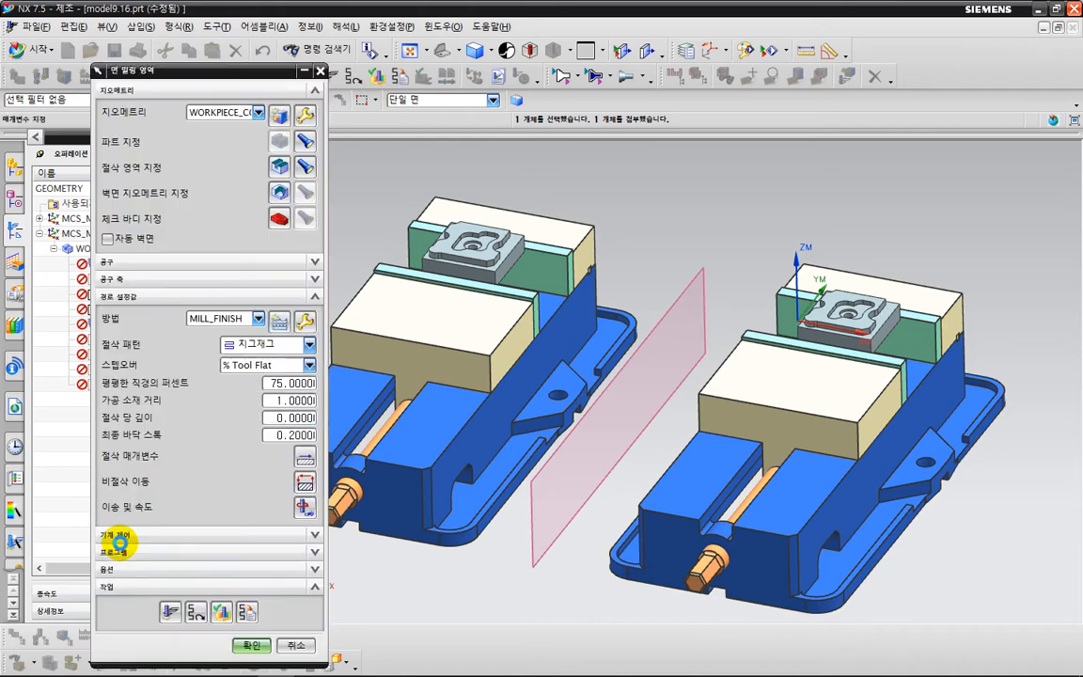
pyautogui.click(169, 611)
pyautogui.middleClick(421, 459)
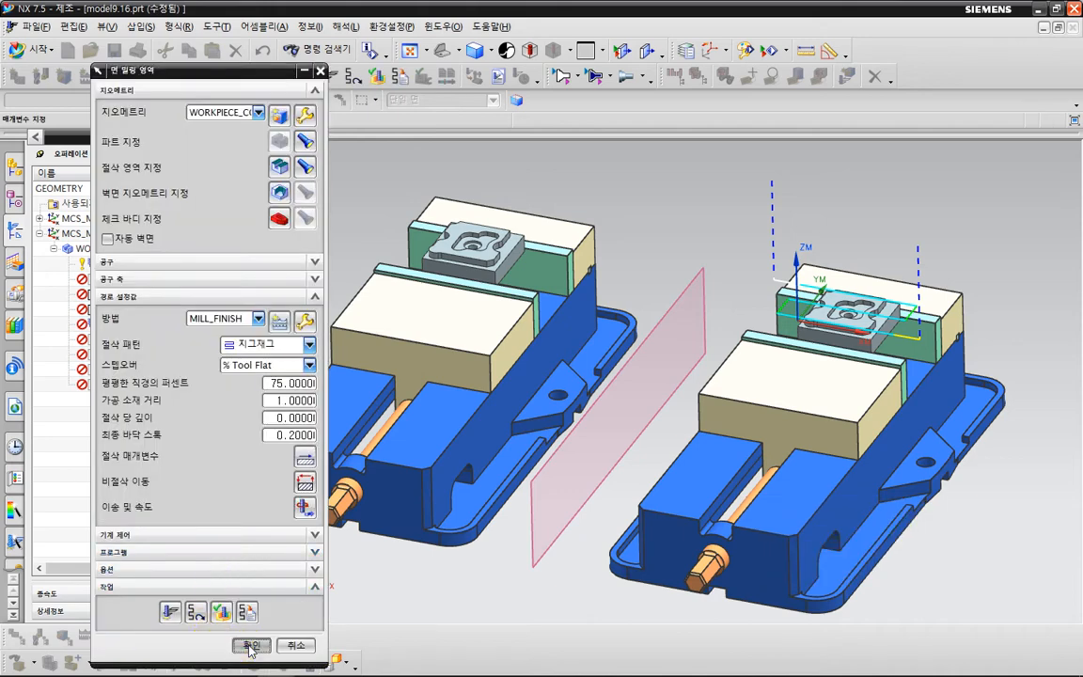
pyautogui.click(247, 643)
pyautogui.click(158, 472)
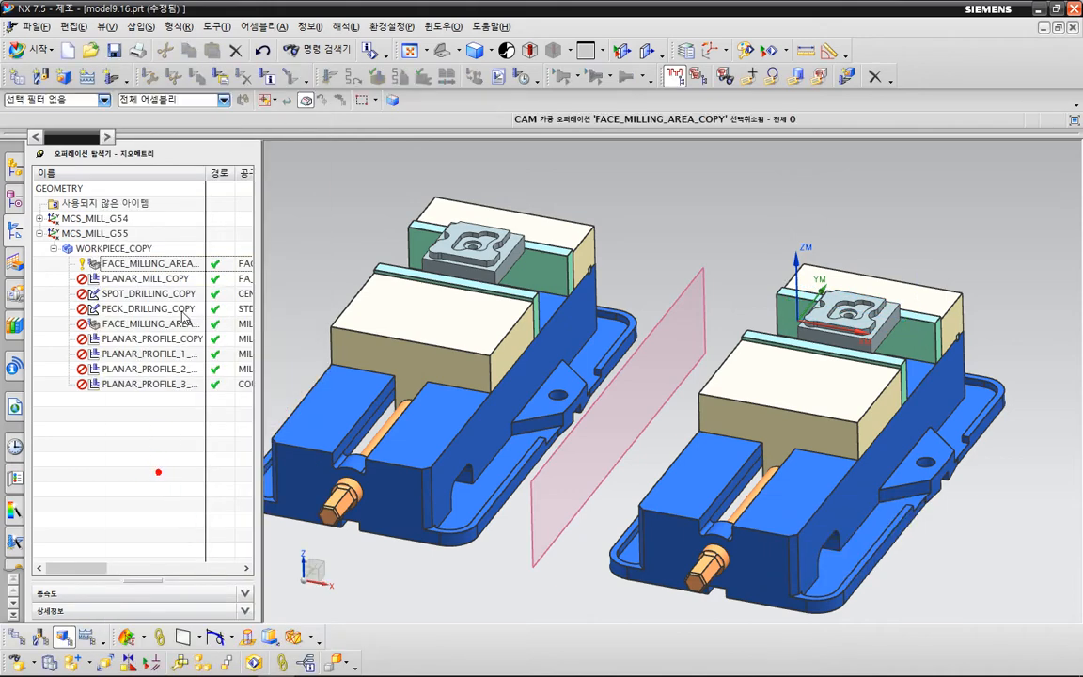
# Clear the existing blank boundary of the PLANAR_MILL_COPY operation.
pyautogui.click(150, 279)
pyautogui.doubleClick(172, 280)
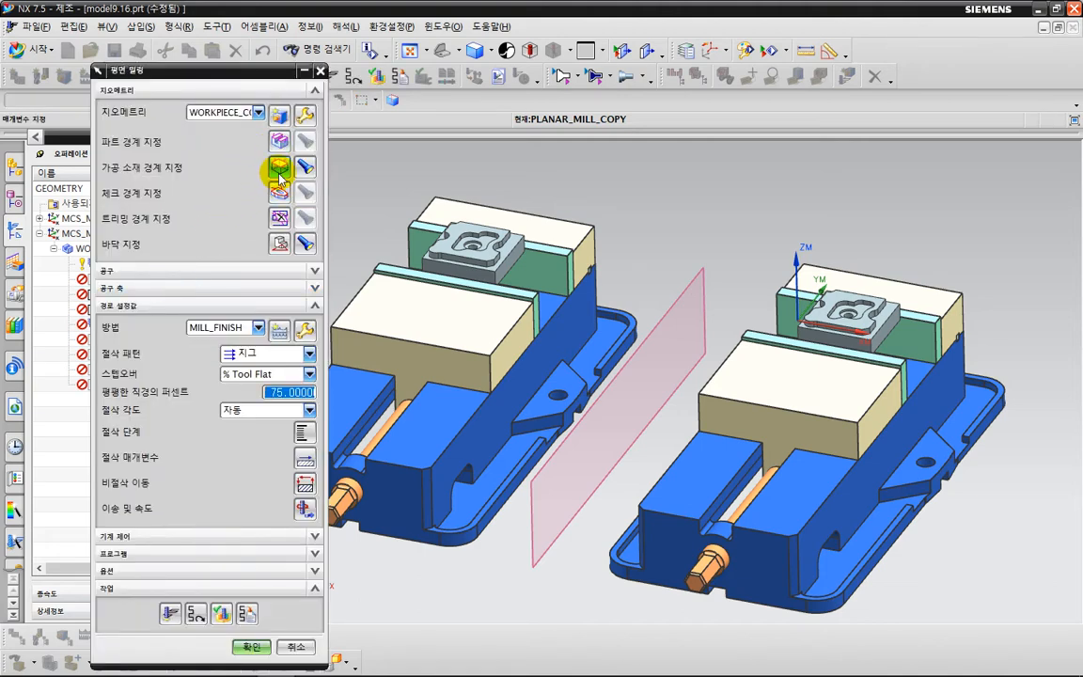
pyautogui.click(279, 169)
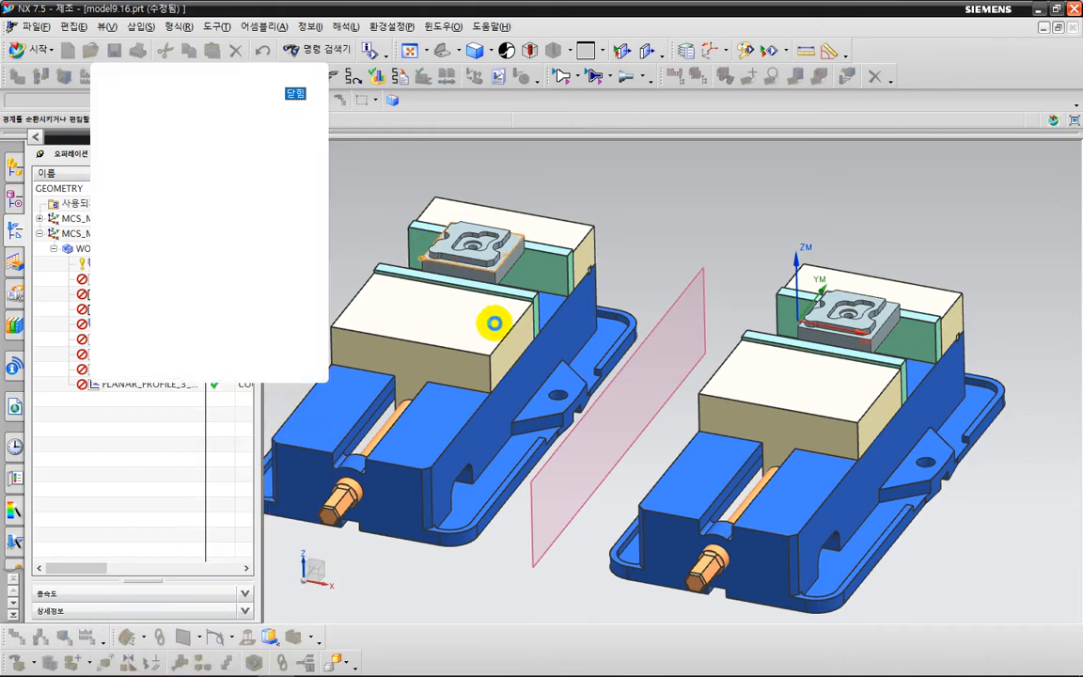
pyautogui.click(308, 313)
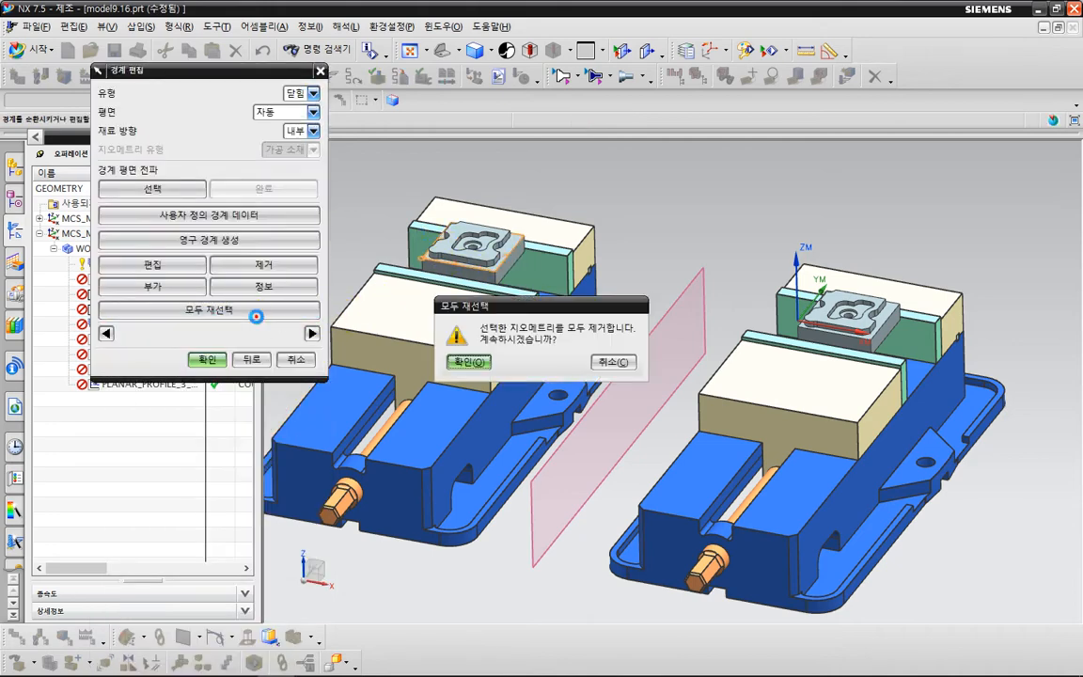
pyautogui.click(470, 362)
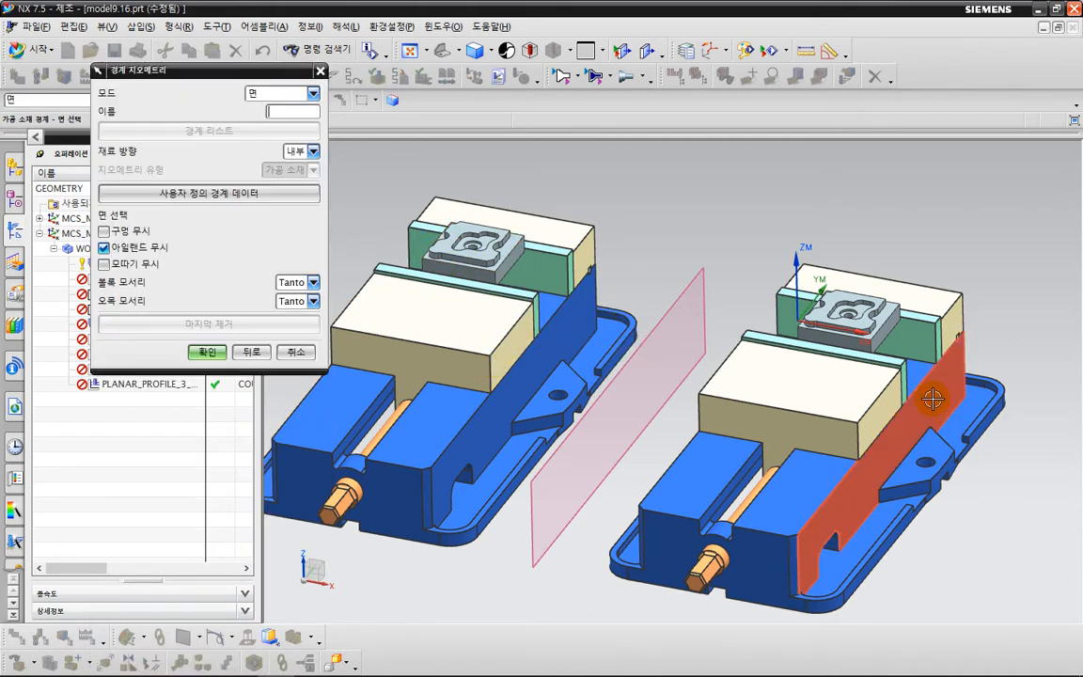
# Define the PLANAR_MILL_COPY blank boundary from the ledge face around the mirrored part's raised profile, and generate and accept the toolpath.
pyautogui.scroll(5, 888, 327)
pyautogui.scroll(2, 888, 327)
pyautogui.click(858, 274)
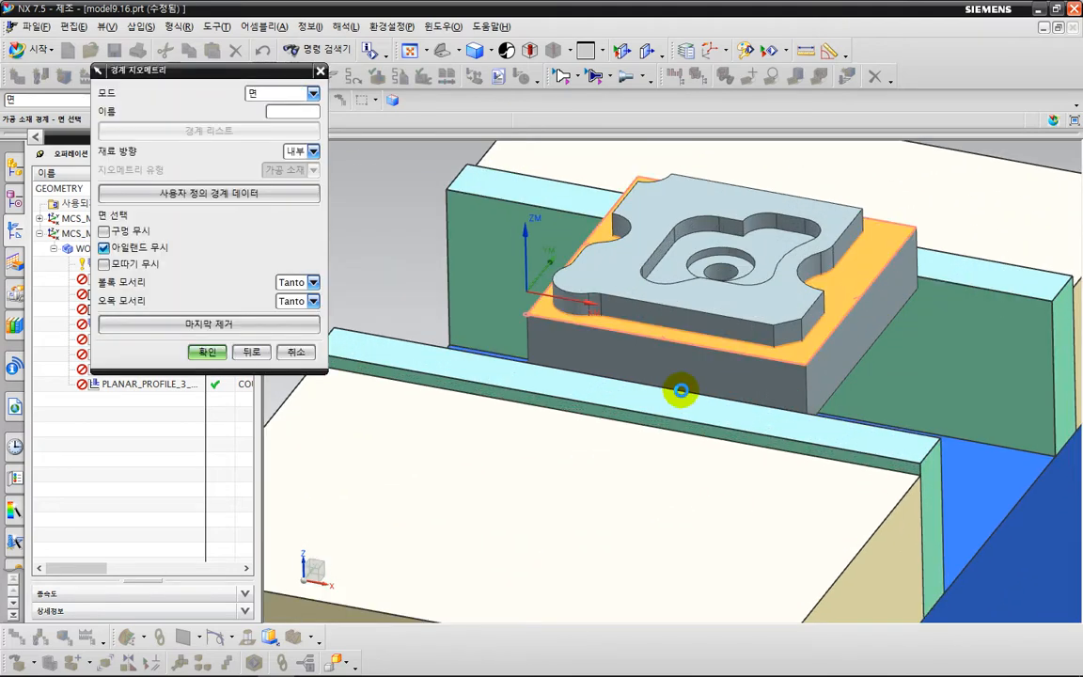
pyautogui.click(208, 352)
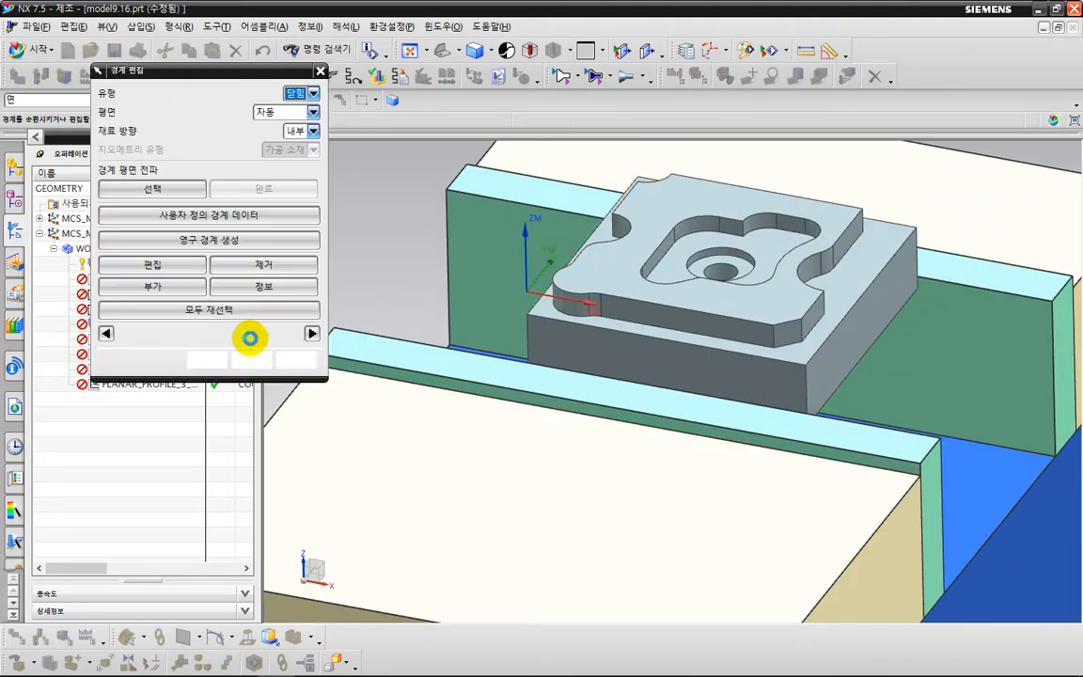
pyautogui.scroll(-6, 416, 297)
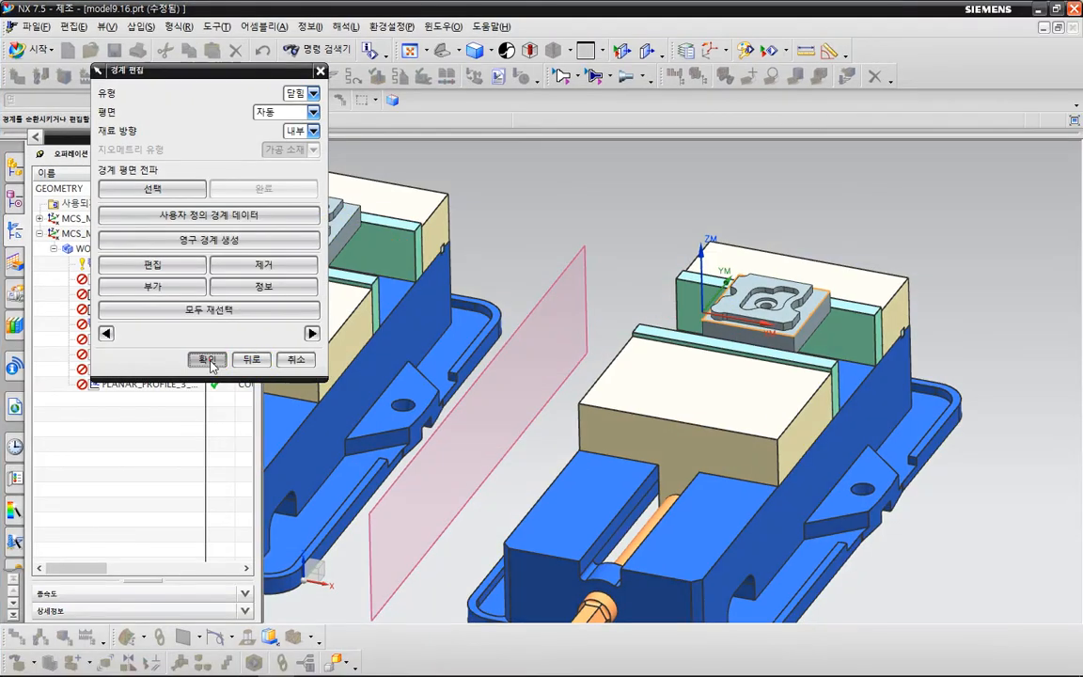
pyautogui.click(210, 361)
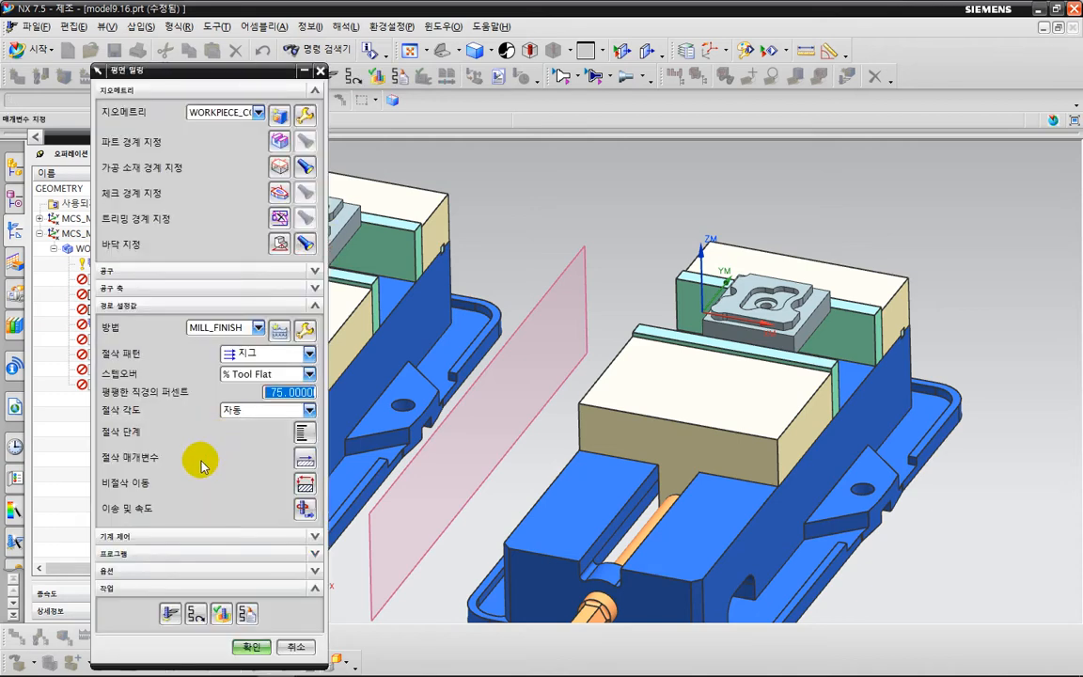
pyautogui.click(170, 616)
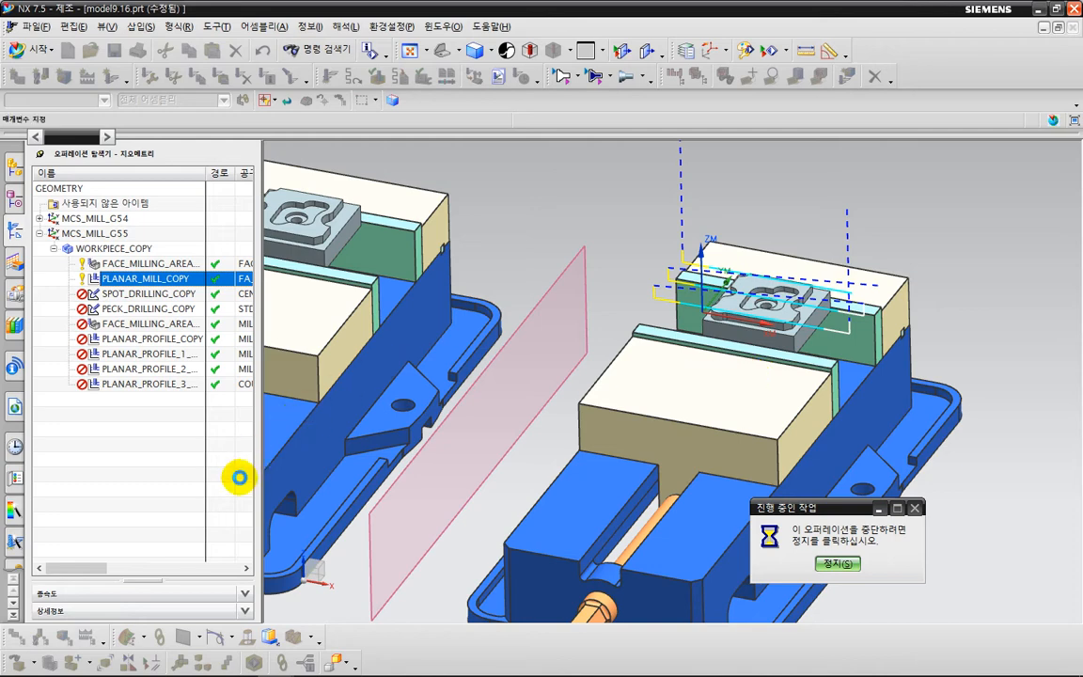
pyautogui.click(251, 647)
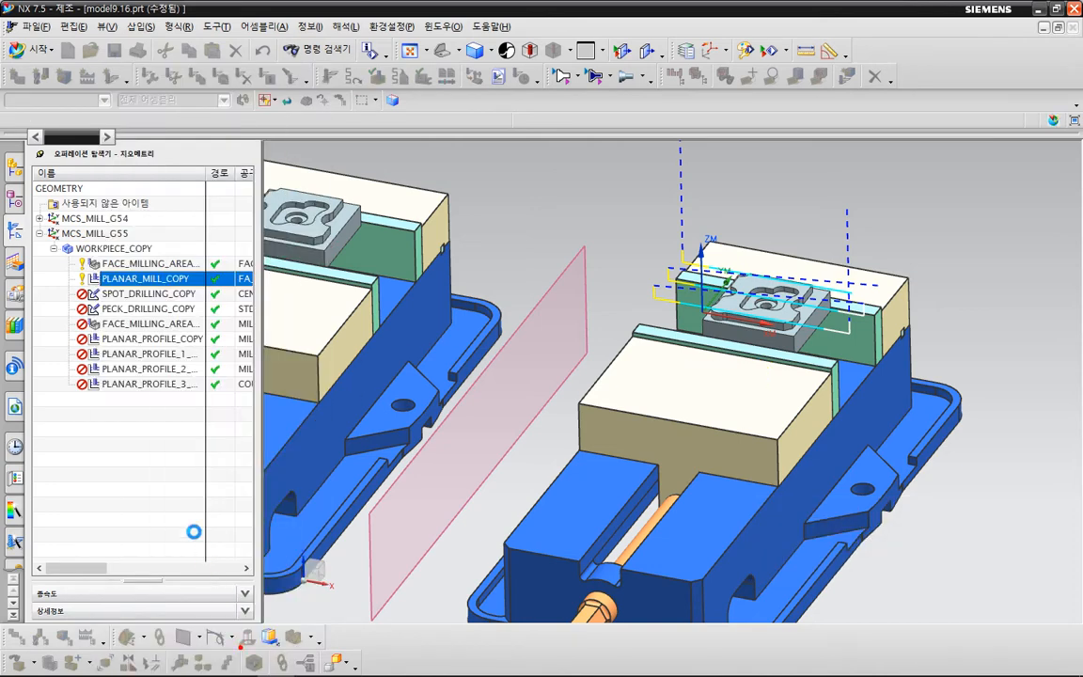
# Replace the hole selection of SPOT_DRILLING_COPY with the larger circular edge of the stepped hole in the mirrored part's pocket.
pyautogui.click(175, 295)
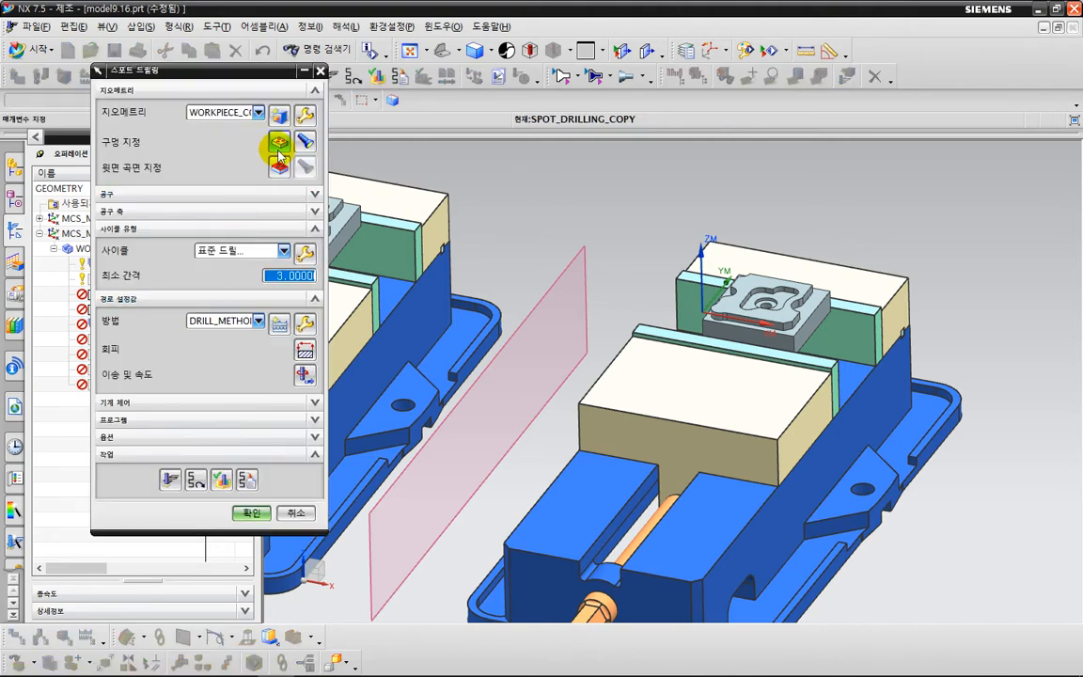
pyautogui.click(281, 141)
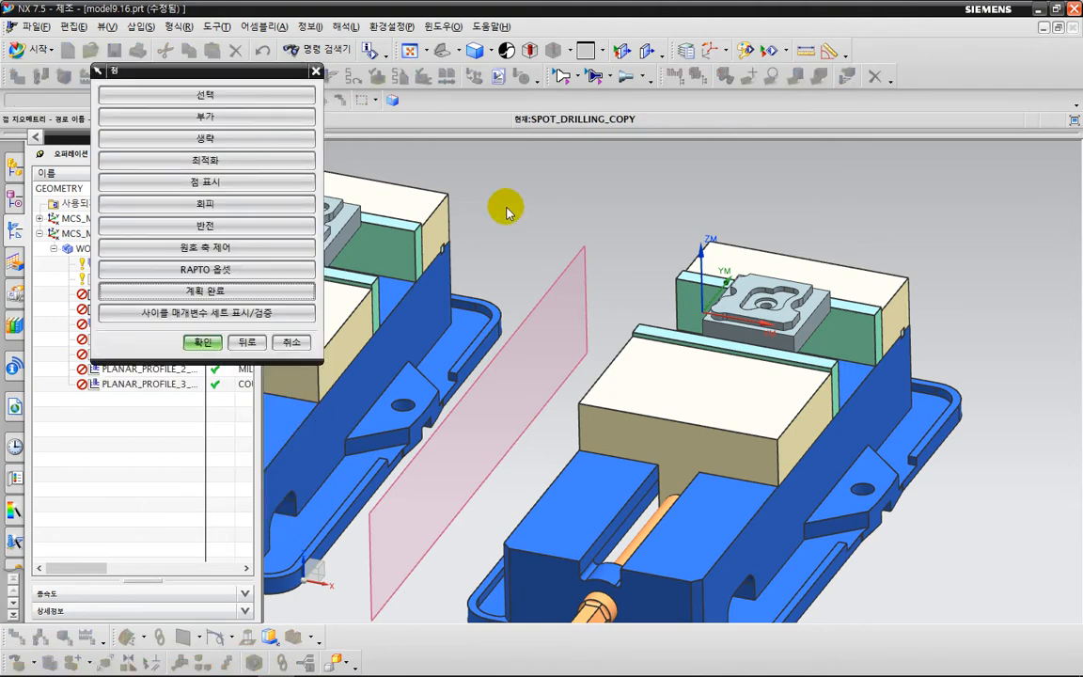
pyautogui.click(283, 94)
pyautogui.scroll(5, 778, 301)
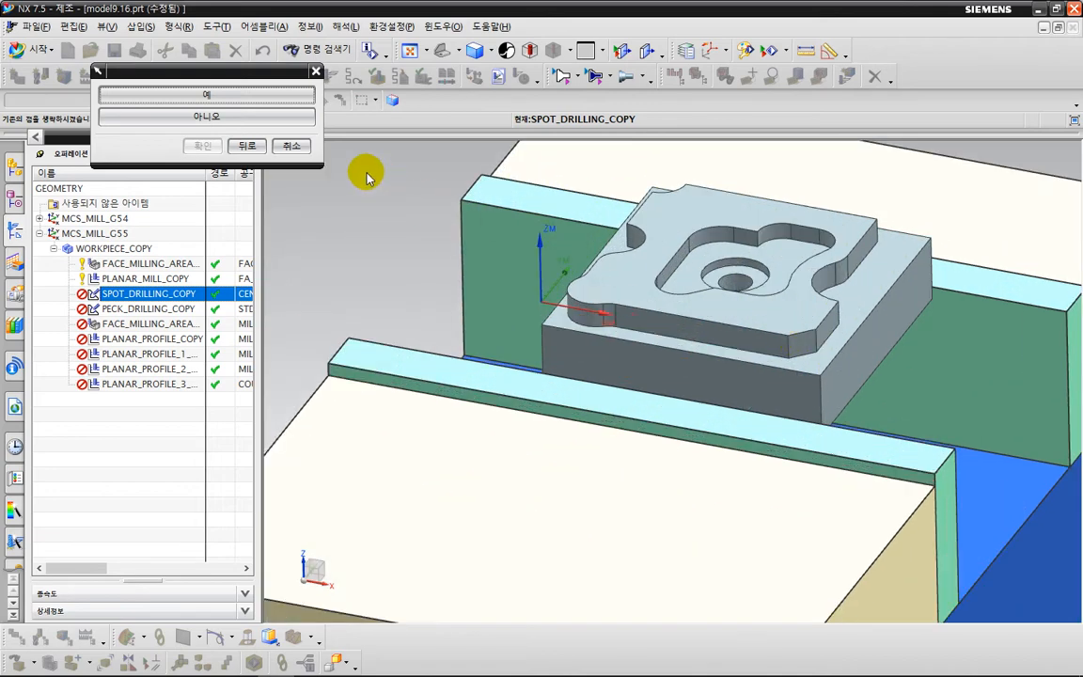
pyautogui.click(215, 102)
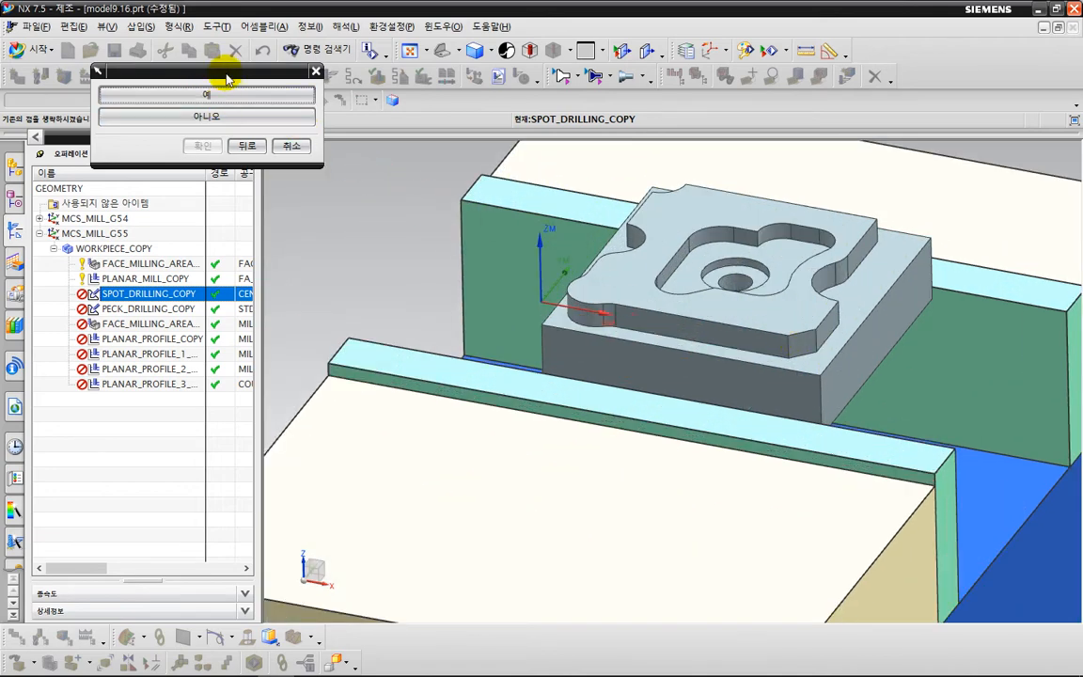
pyautogui.click(266, 184)
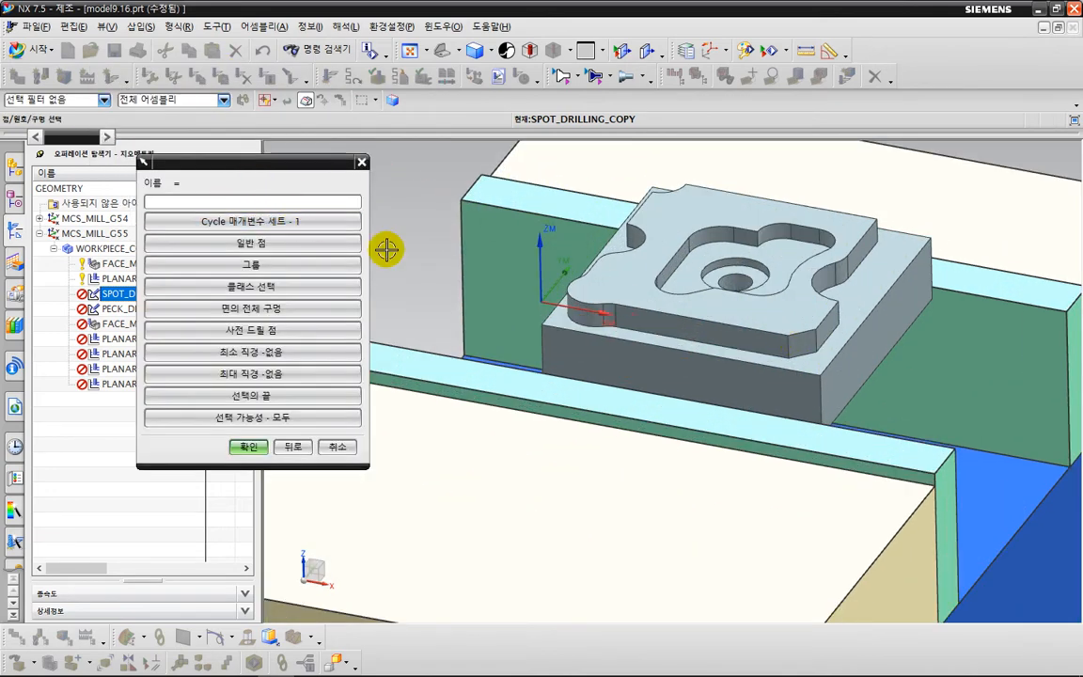
pyautogui.scroll(3, 752, 259)
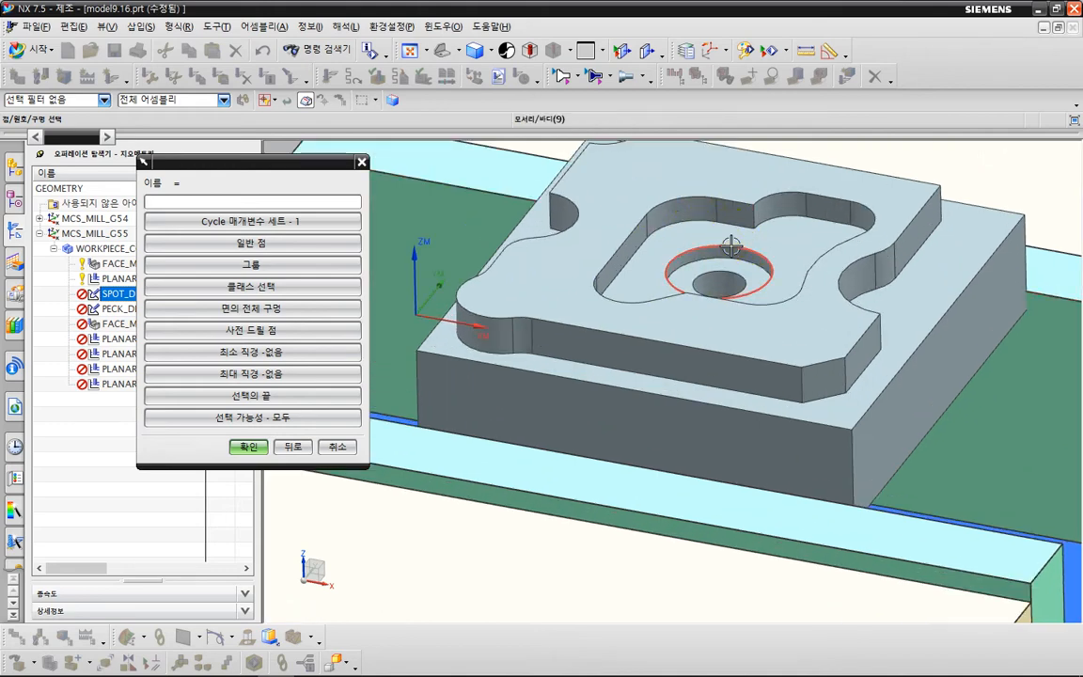
pyautogui.click(731, 246)
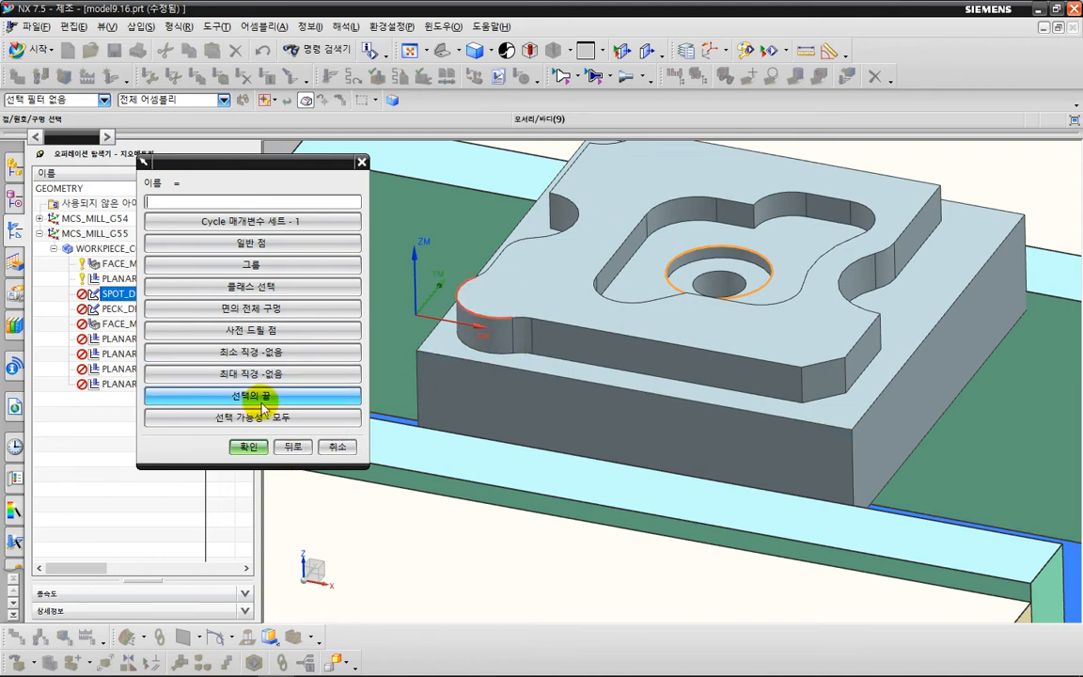
pyautogui.click(237, 445)
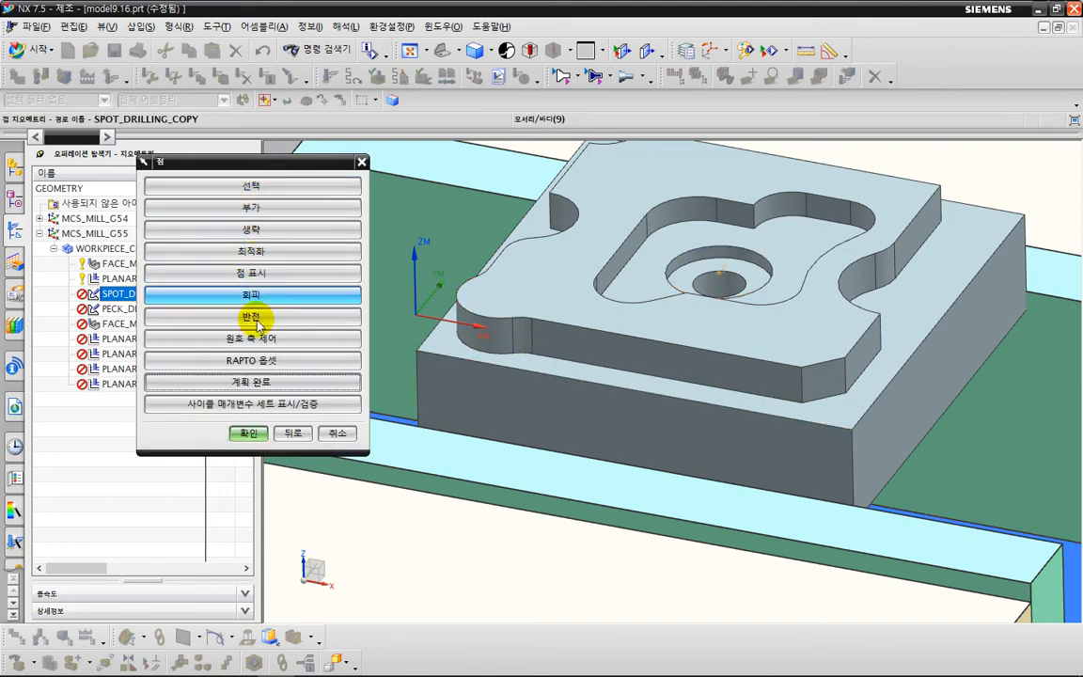
pyautogui.click(250, 436)
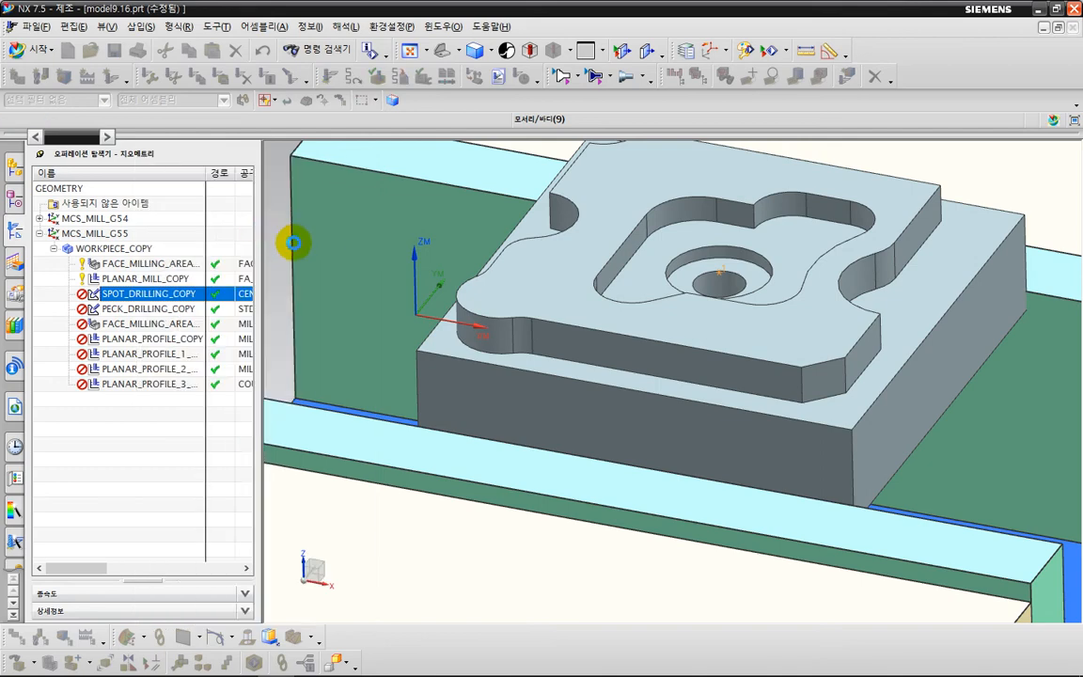
# Define the SPOT_DRILLING_COPY top surface as a plane on the mirrored part's uppermost face, and generate and accept the toolpath.
pyautogui.click(324, 259)
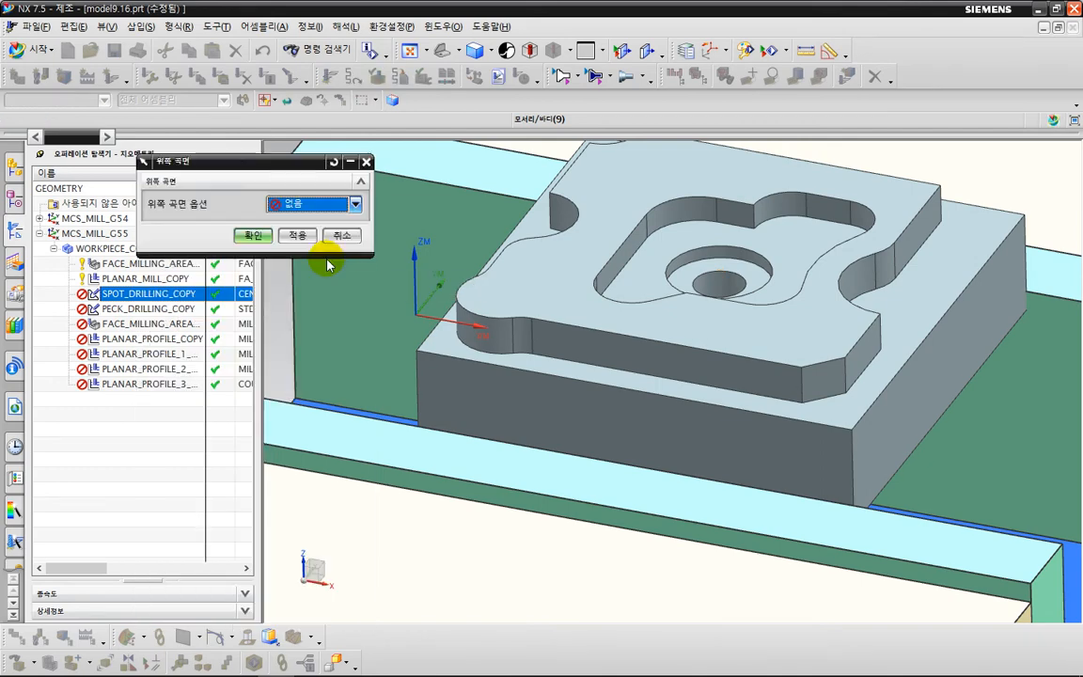
pyautogui.click(354, 204)
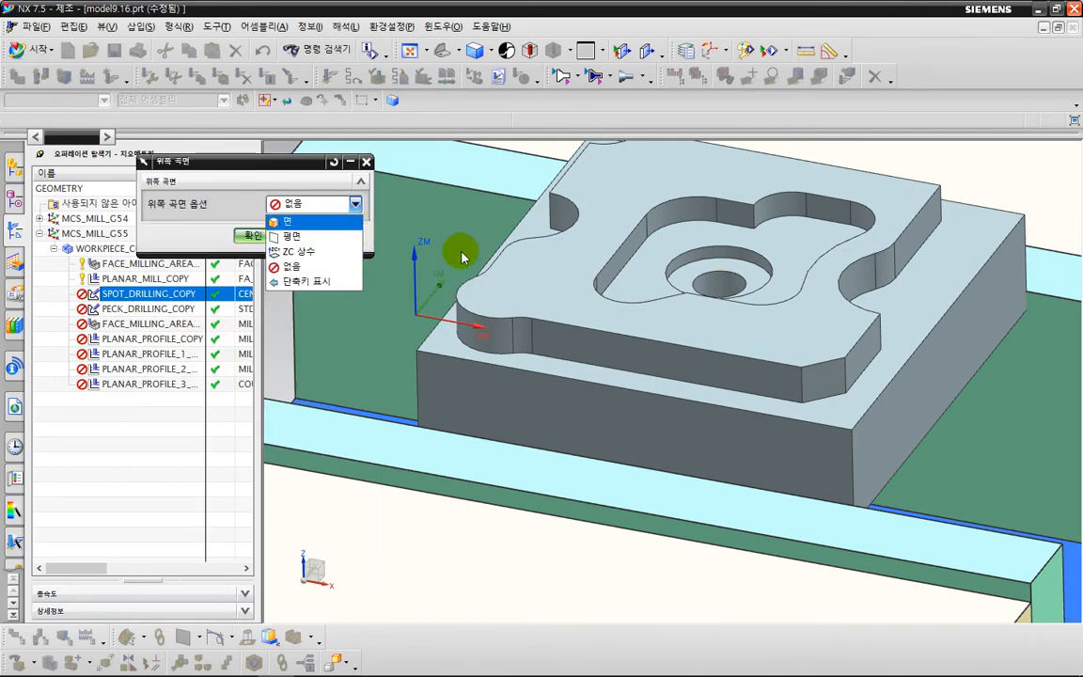
pyautogui.click(292, 236)
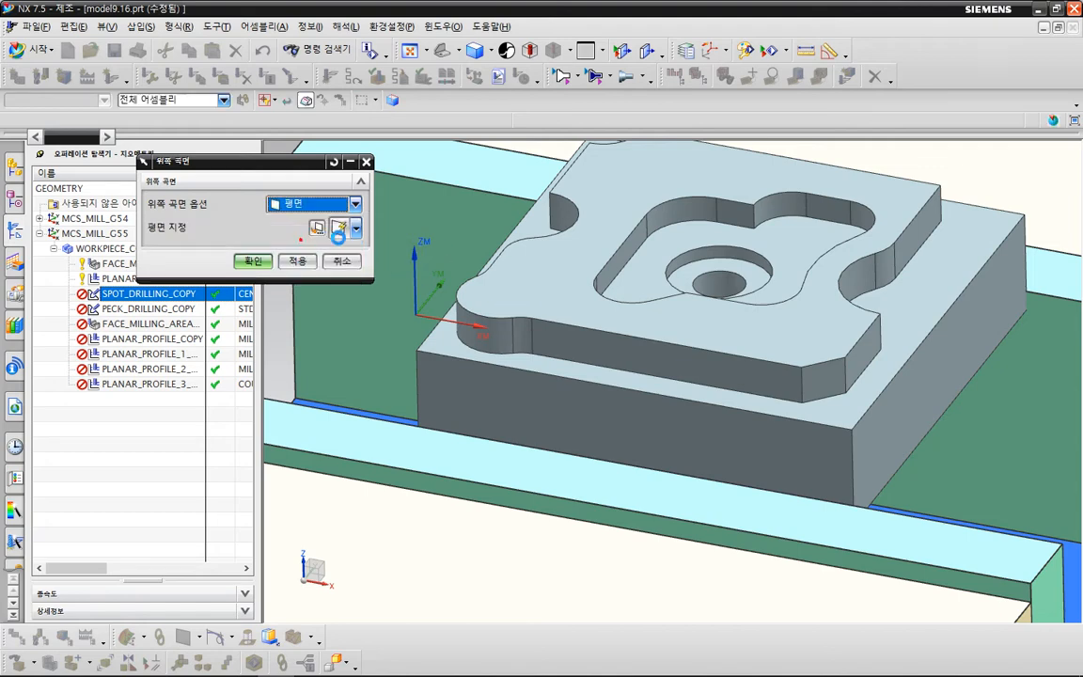
pyautogui.click(543, 276)
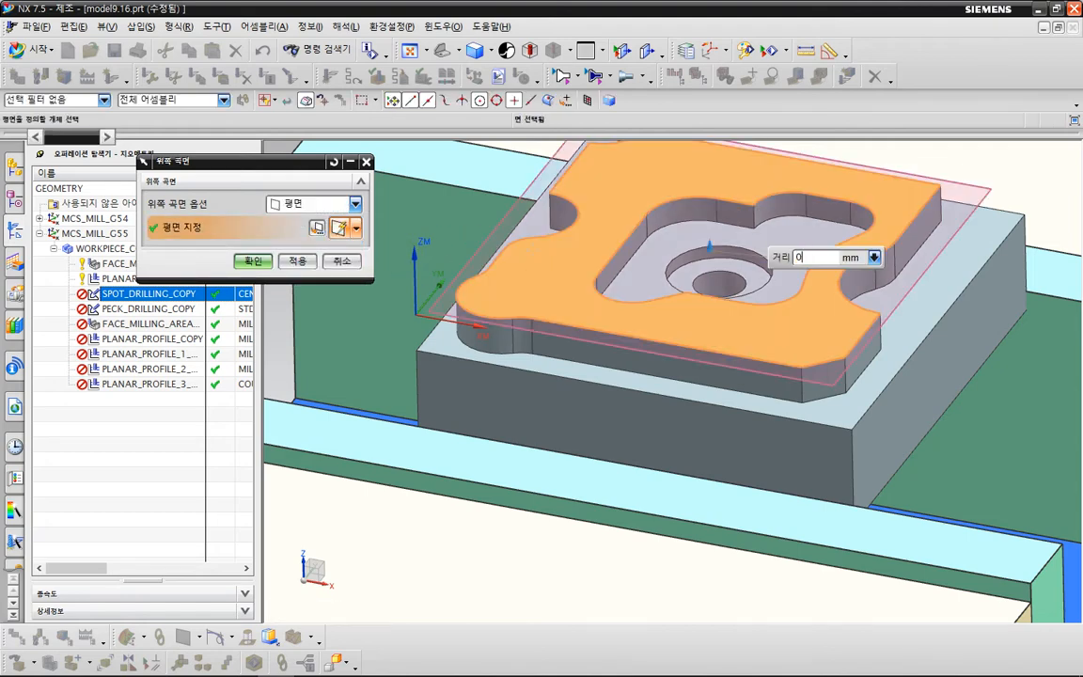
pyautogui.click(254, 263)
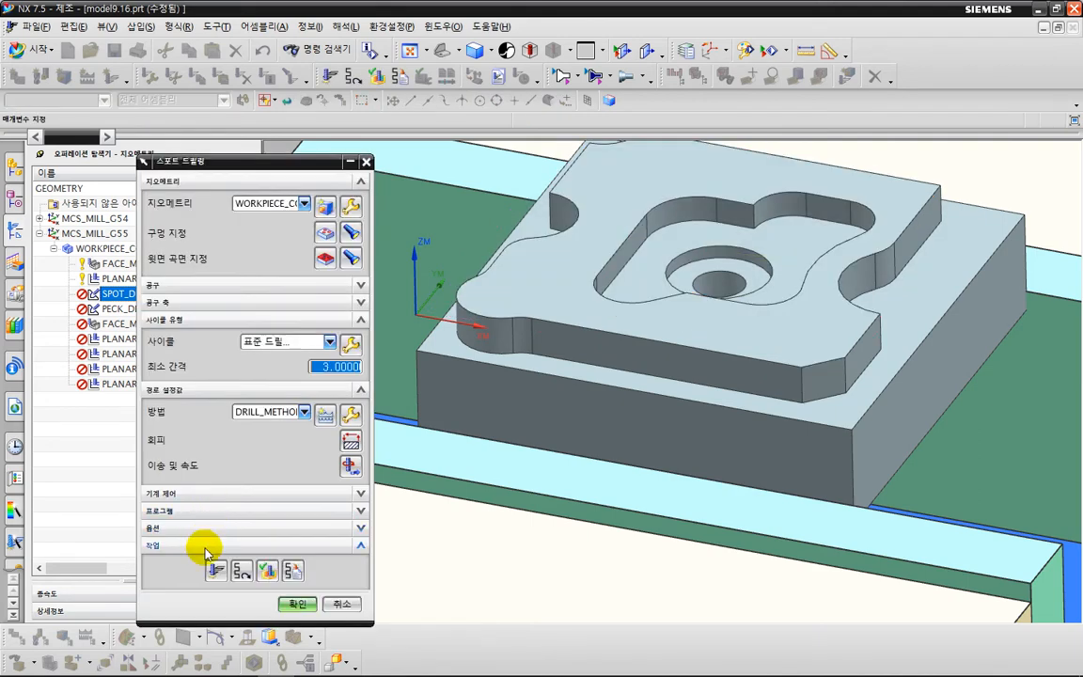
pyautogui.click(215, 571)
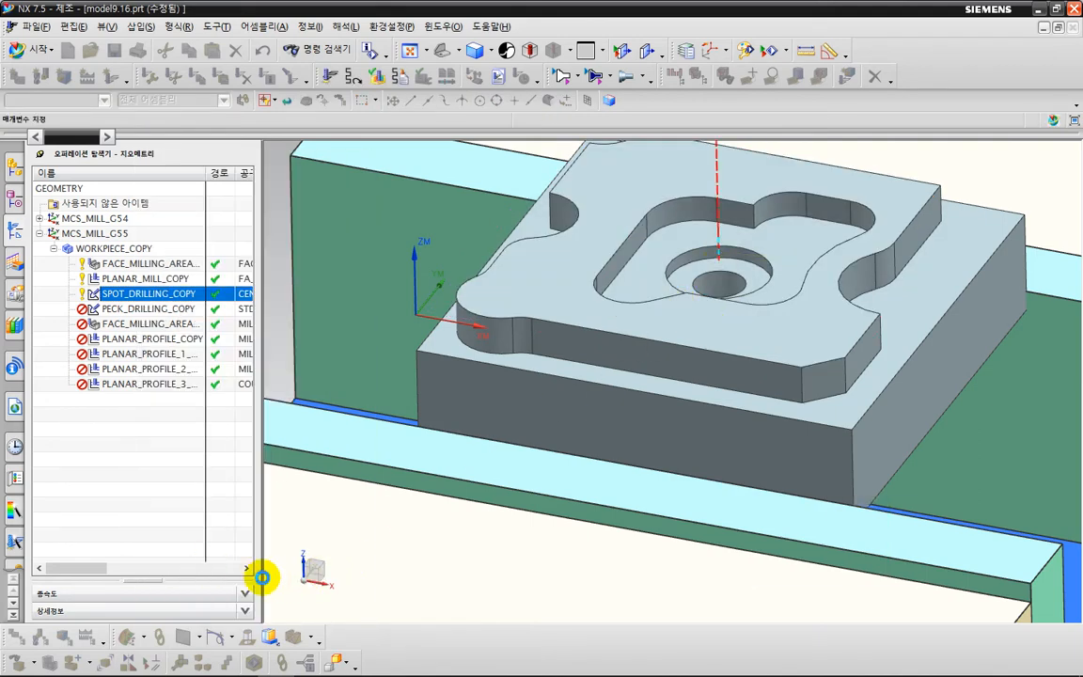
pyautogui.click(274, 603)
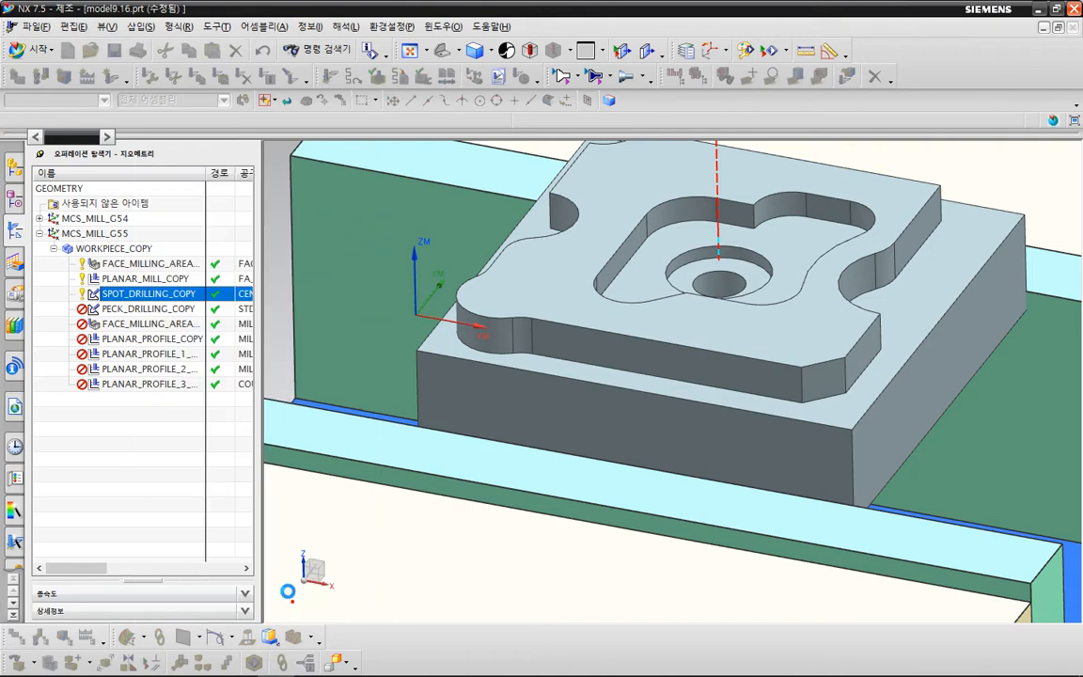
# Replace the hole selection of PECK_DRILLING_COPY with the larger circular edge of the stepped hole in the mirrored part's pocket.
pyautogui.doubleClick(162, 314)
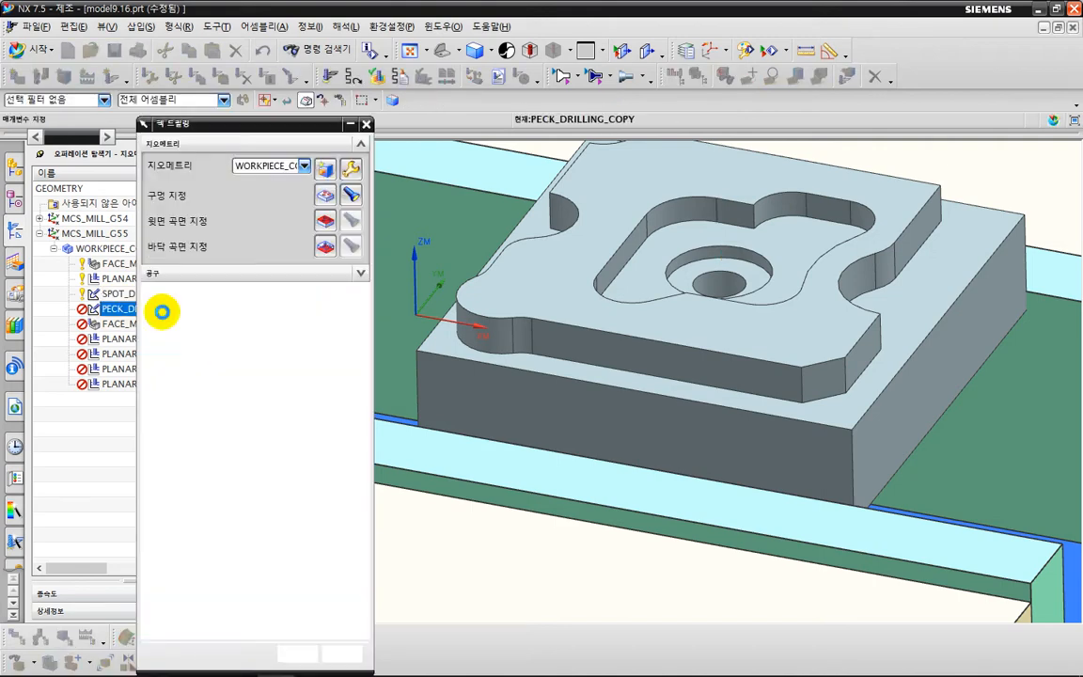
pyautogui.click(317, 200)
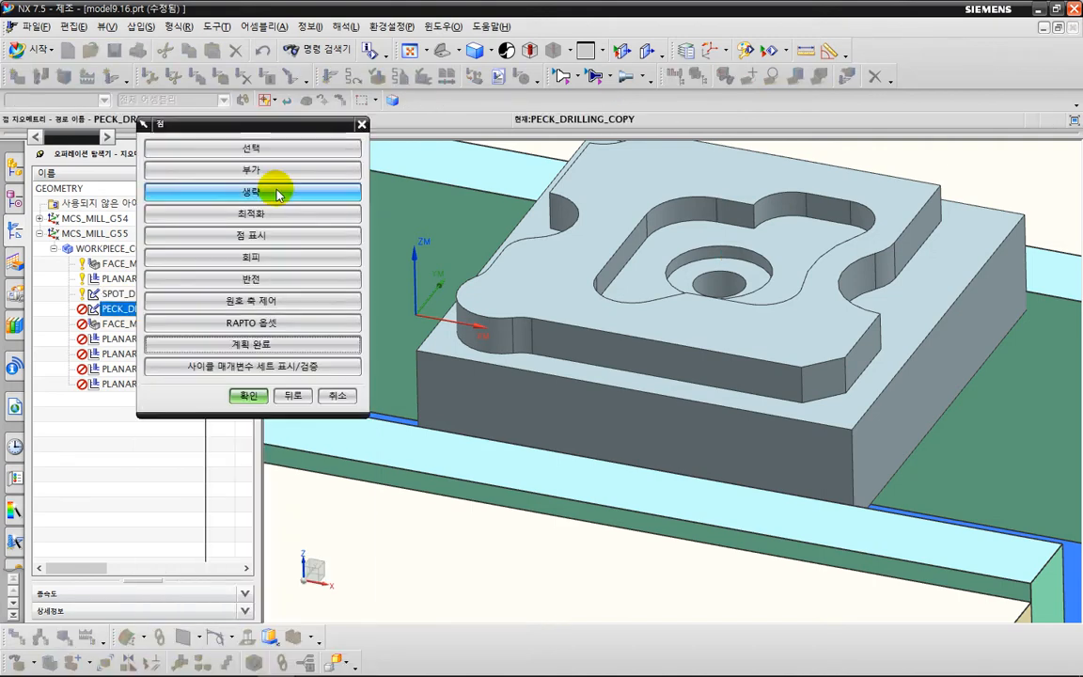
pyautogui.click(252, 151)
pyautogui.click(252, 151)
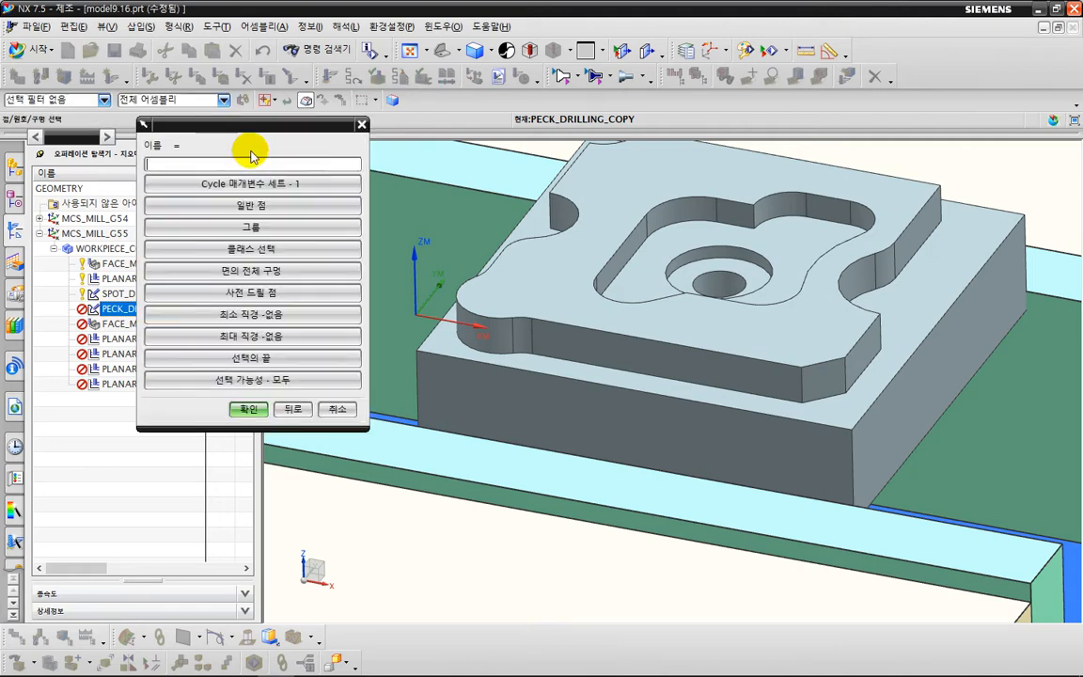
pyautogui.click(759, 252)
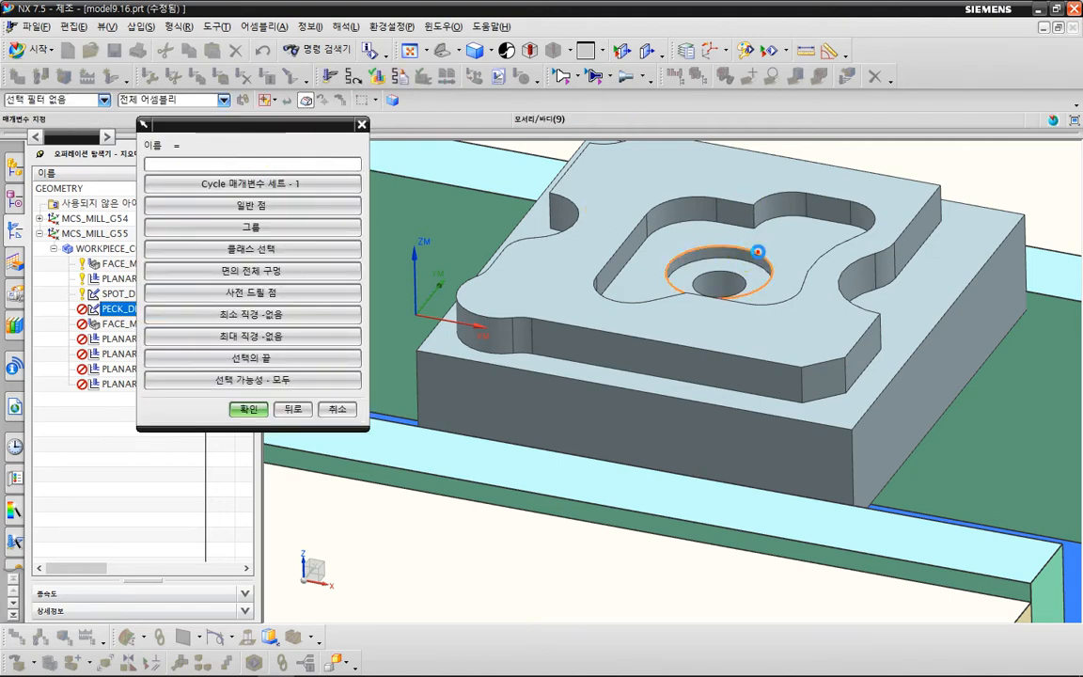
pyautogui.click(248, 409)
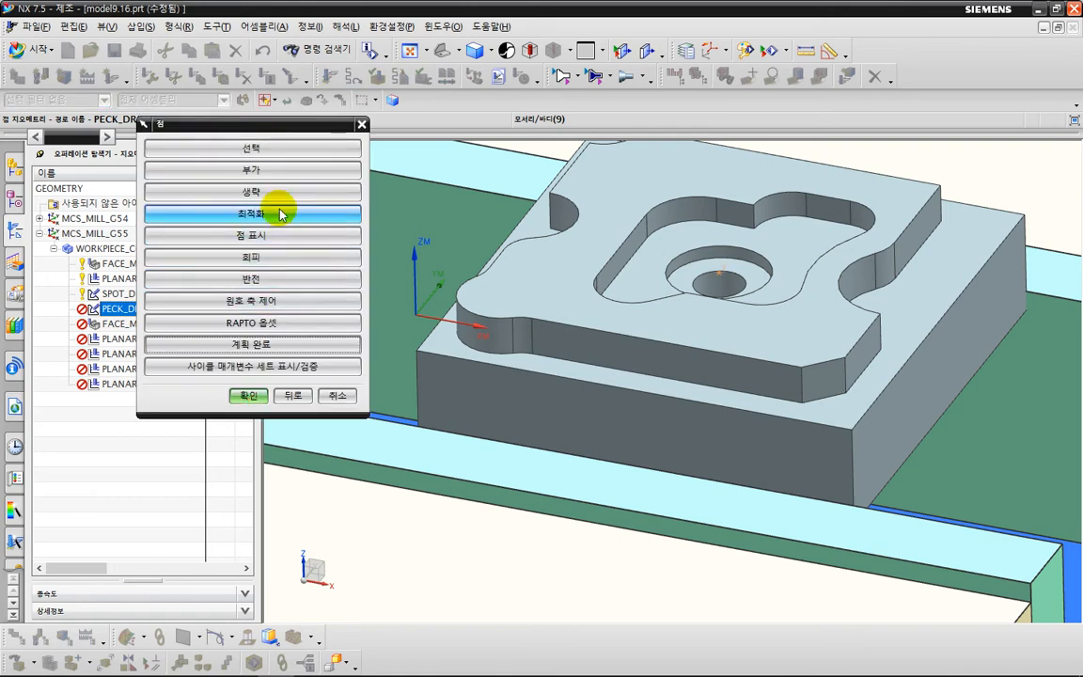
pyautogui.click(261, 391)
pyautogui.click(326, 299)
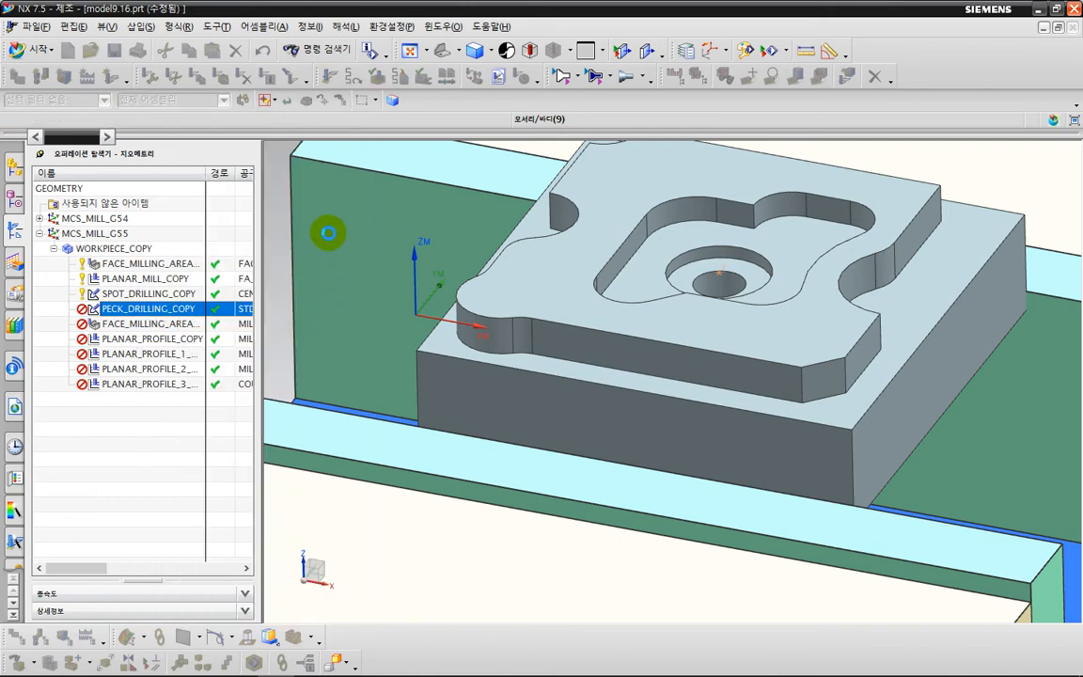
# Define the PECK_DRILLING_COPY top surface as a plane on the mirrored part's uppermost face.
pyautogui.click(326, 221)
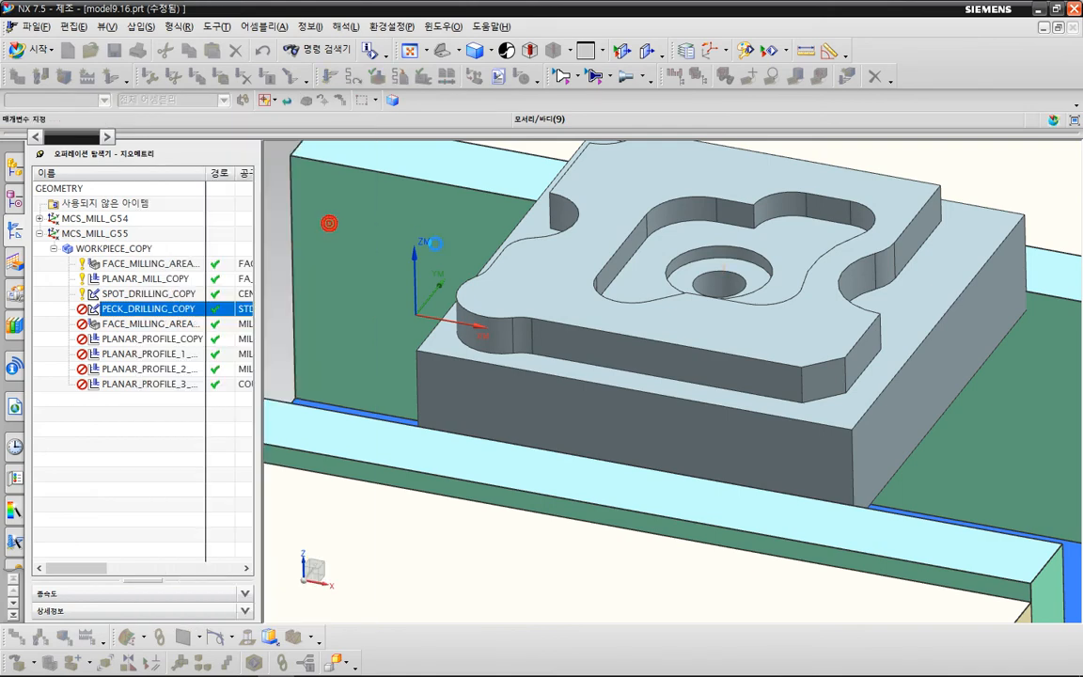
pyautogui.click(340, 166)
pyautogui.click(320, 201)
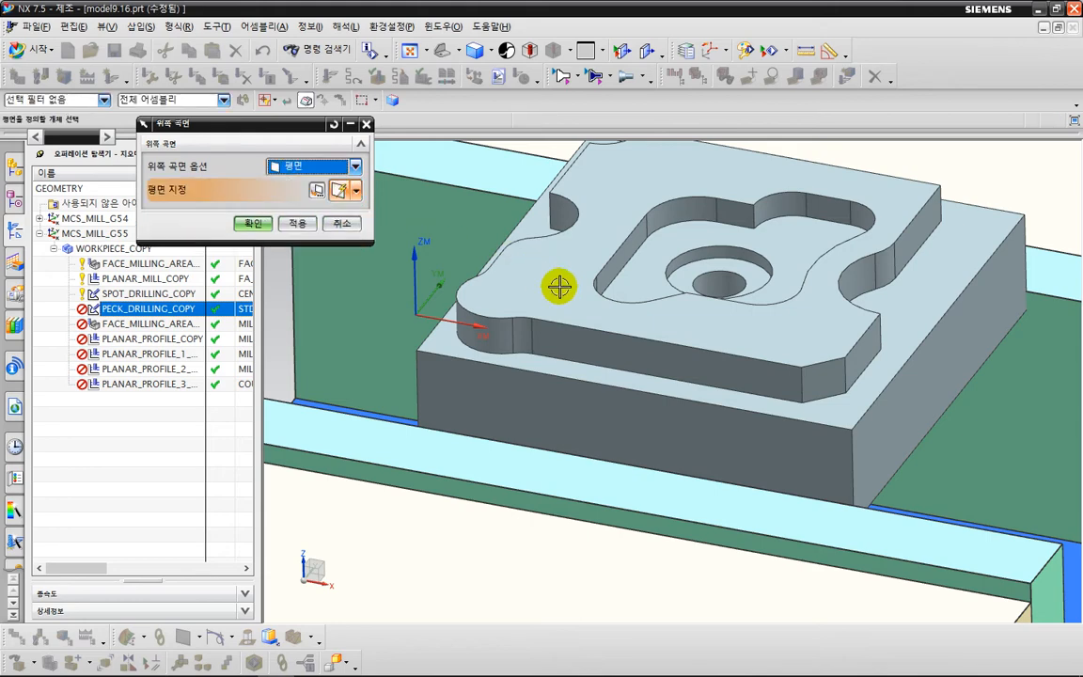
pyautogui.click(556, 283)
pyautogui.click(304, 223)
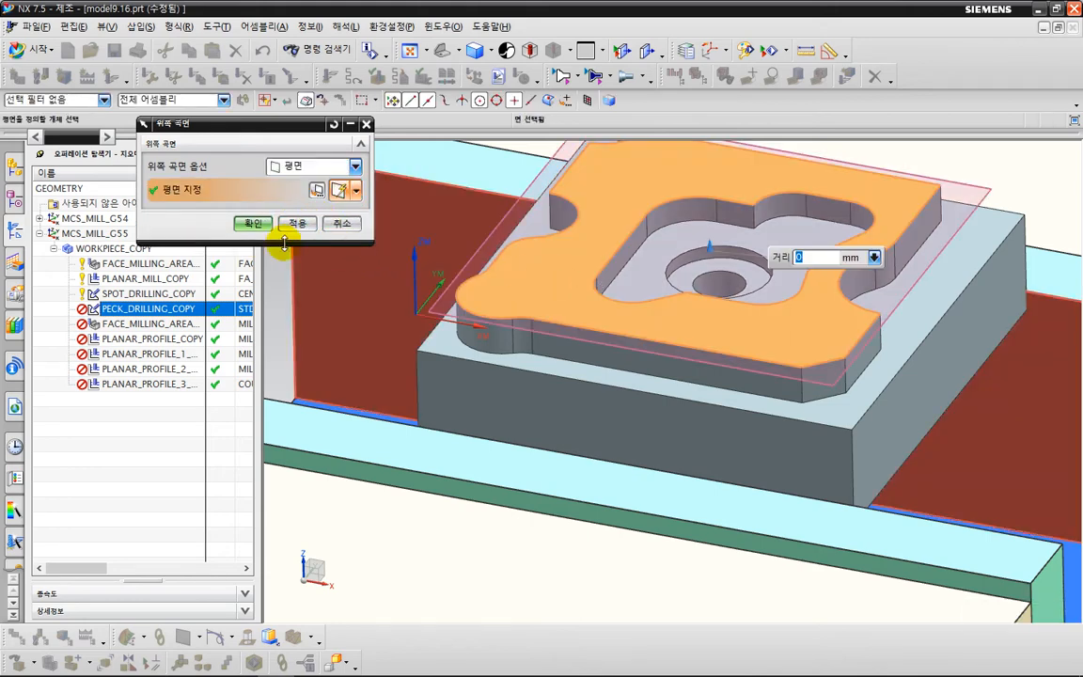
pyautogui.click(252, 224)
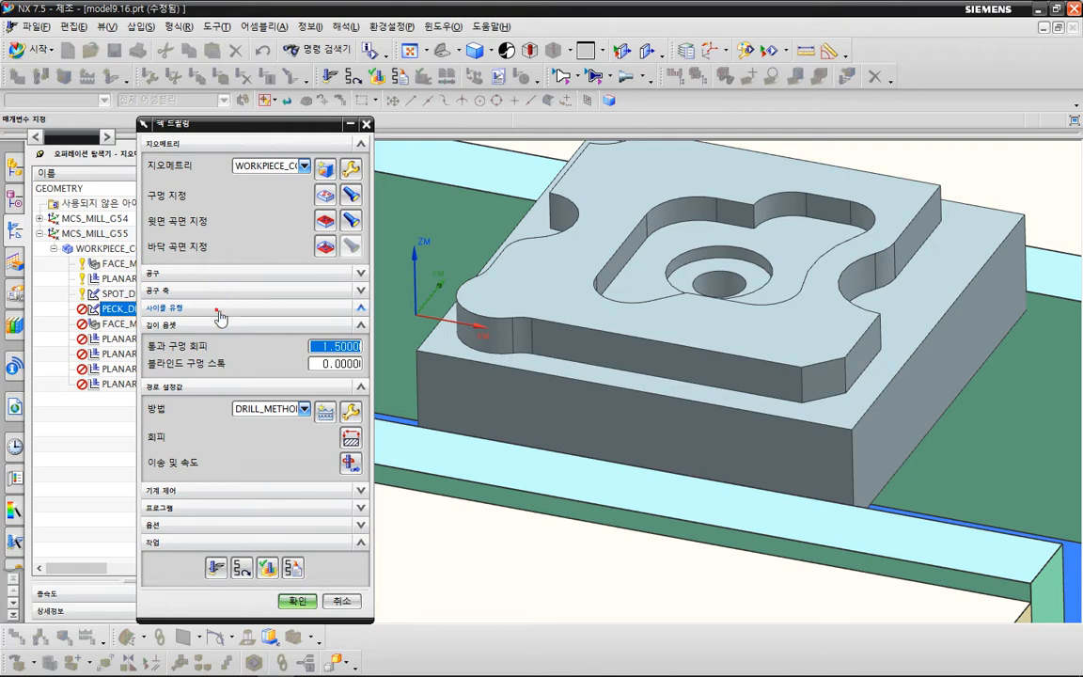
# Generate the PECK_DRILLING_COPY toolpath and accept the operation.
pyautogui.click(219, 310)
pyautogui.click(211, 553)
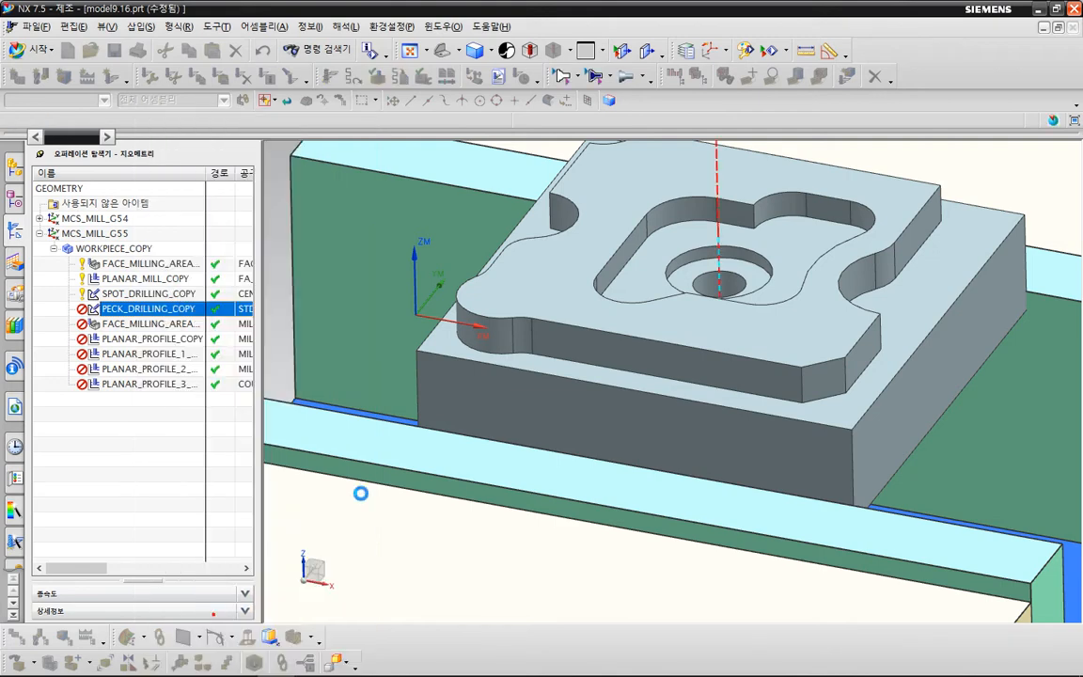
pyautogui.press('Return')
pyautogui.scroll(-2, 448, 467)
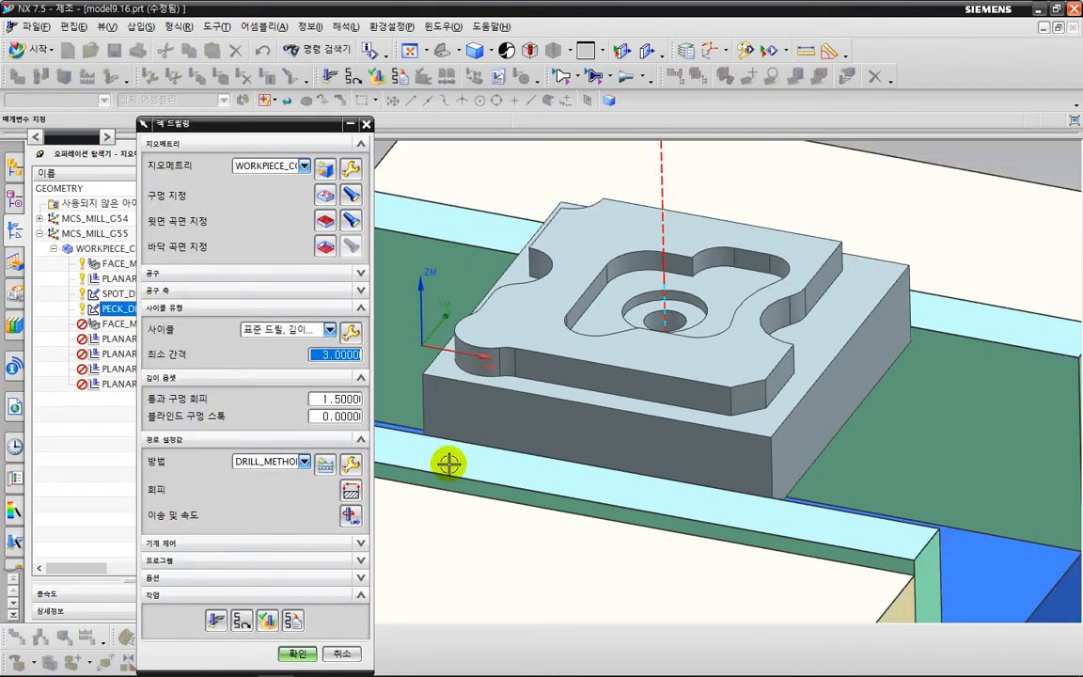
pyautogui.moveTo(529, 479)
pyautogui.mouseDown(button='middle')
pyautogui.moveTo(445, 426)
pyautogui.moveTo(491, 454)
pyautogui.moveTo(530, 460)
pyautogui.mouseUp(button='middle')
pyautogui.scroll(-2, 533, 442)
pyautogui.keyDown('shift'); pyautogui.moveTo(609, 468); pyautogui.dragTo(640, 327, button='middle'); pyautogui.keyUp('shift')
pyautogui.click(297, 653)
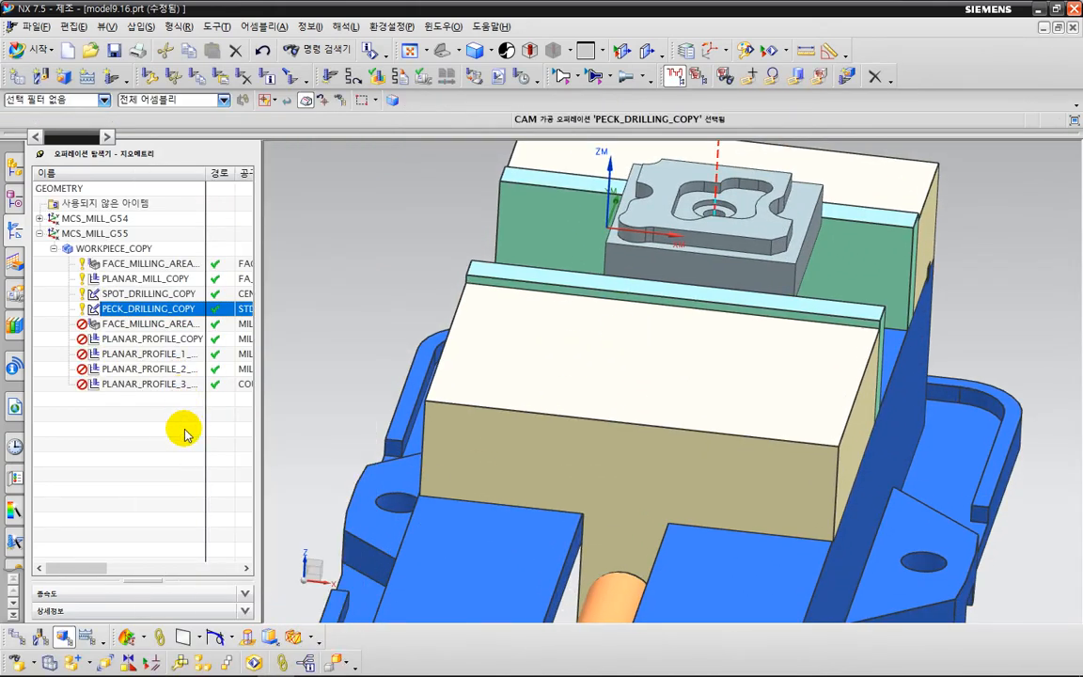
# Deselect the original part's ledge, pocket floor and stepped-hole floor from the cut area of FACE_MILLING_AREA_1_COPY.
pyautogui.doubleClick(161, 325)
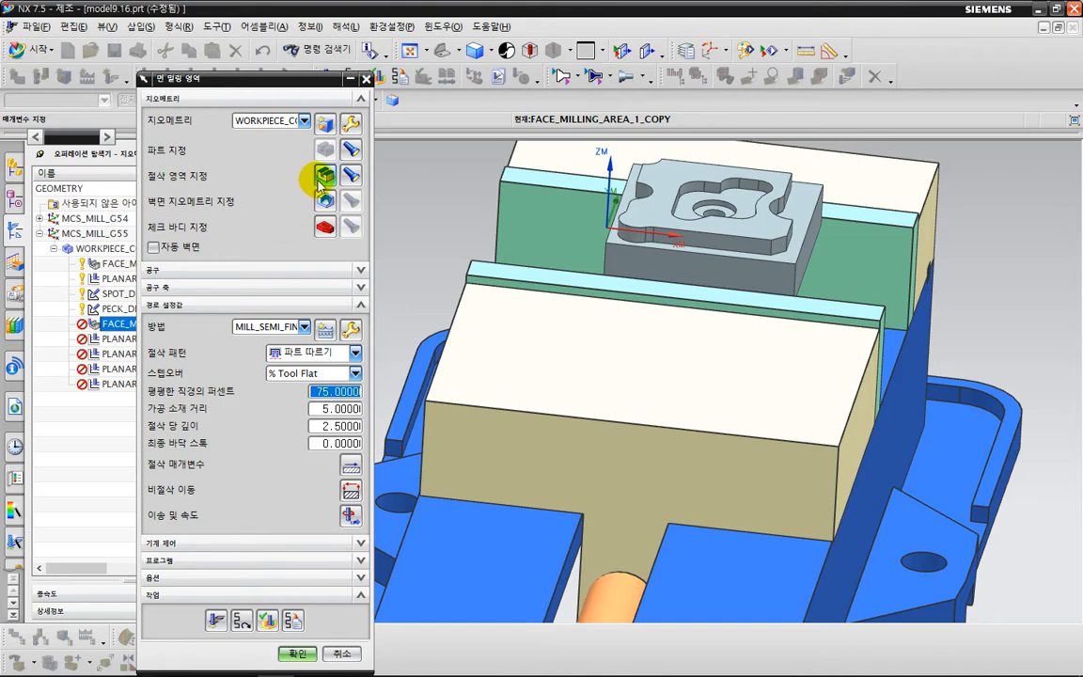
pyautogui.click(325, 175)
pyautogui.moveTo(380, 281); pyautogui.dragTo(807, 308, button='middle')
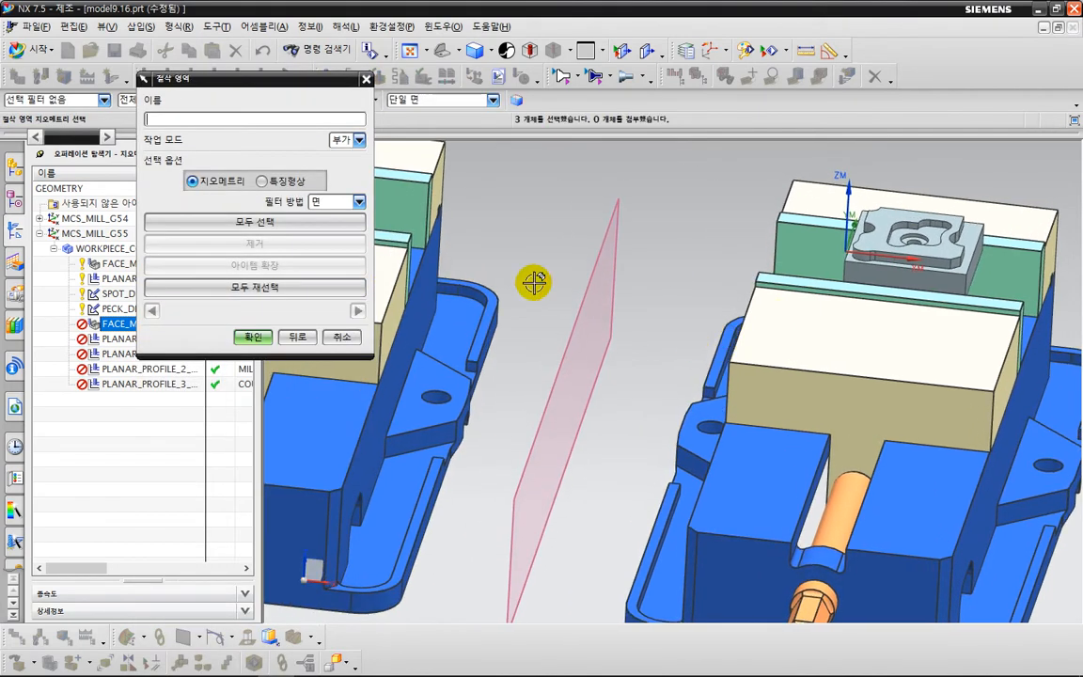
pyautogui.scroll(-1, 435, 270)
pyautogui.keyDown('shift'); pyautogui.moveTo(435, 270); pyautogui.dragTo(576, 318, button='middle'); pyautogui.keyUp('shift')
pyautogui.scroll(3, 501, 243)
pyautogui.scroll(2, 502, 245)
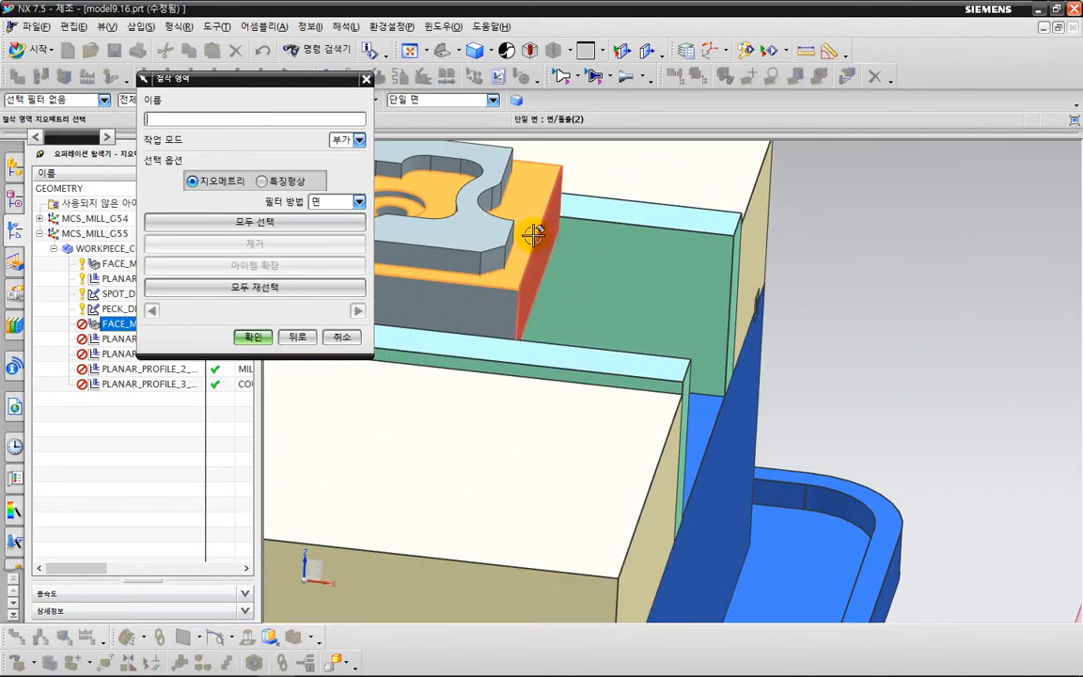
pyautogui.keyDown('shift'); pyautogui.click(524, 218); pyautogui.keyUp('shift')
pyautogui.keyDown('shift'); pyautogui.click(456, 185); pyautogui.keyUp('shift')
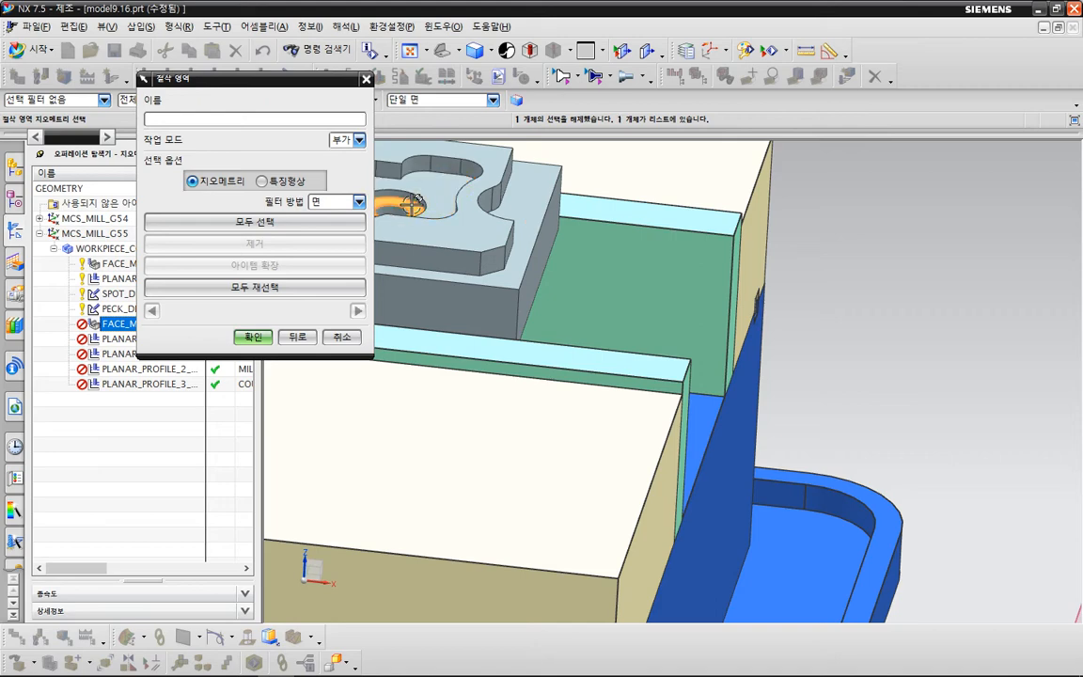
pyautogui.keyDown('shift'); pyautogui.click(412, 204); pyautogui.keyUp('shift')
# Set the mirrored part's ledge, pocket floor and stepped-hole floor as the cut area of FACE_MILLING_AREA_1_COPY.
pyautogui.scroll(-5, 623, 327)
pyautogui.keyDown('shift'); pyautogui.moveTo(967, 374); pyautogui.dragTo(527, 363, button='middle'); pyautogui.keyUp('shift')
pyautogui.scroll(1, 871, 359)
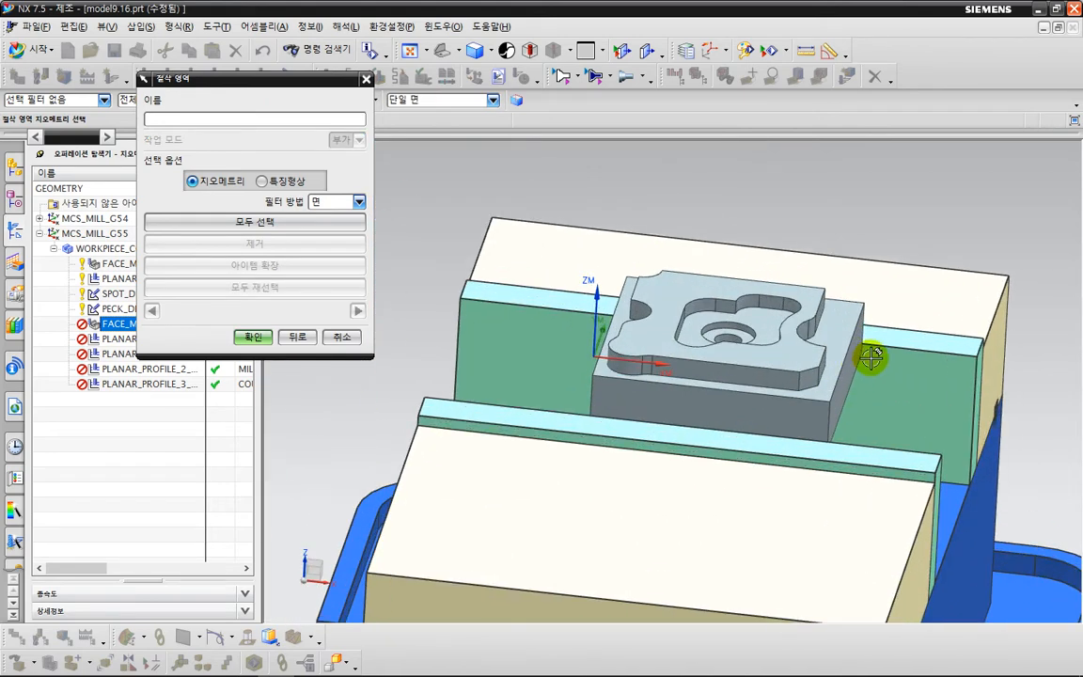
pyautogui.click(851, 347)
pyautogui.click(763, 322)
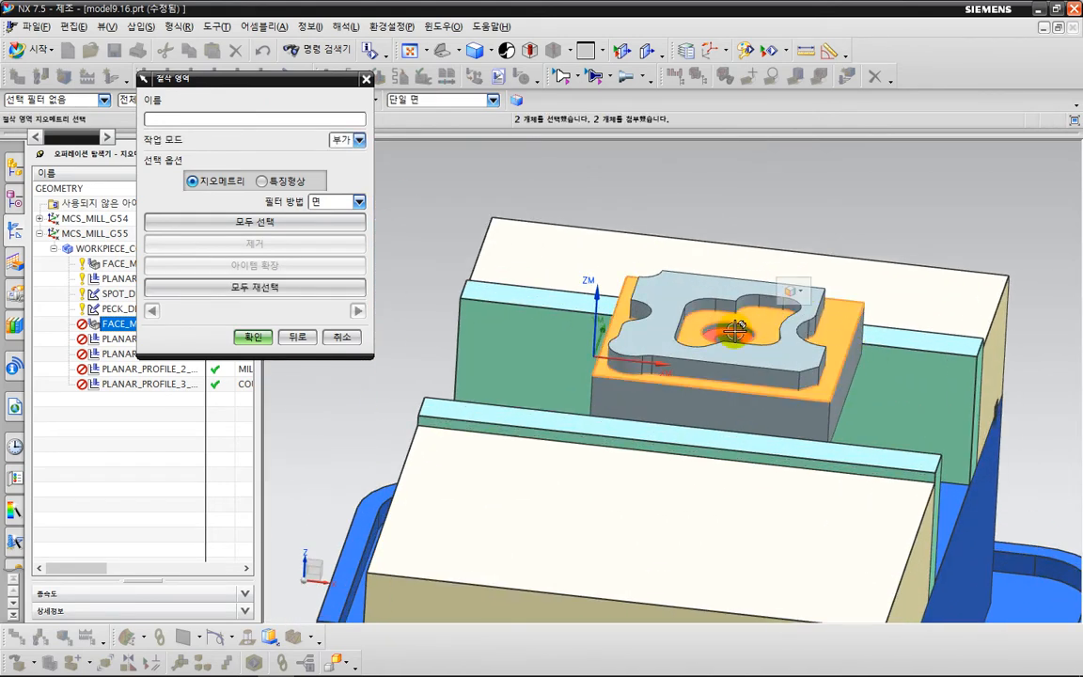
pyautogui.click(254, 337)
pyautogui.middleClick(261, 333)
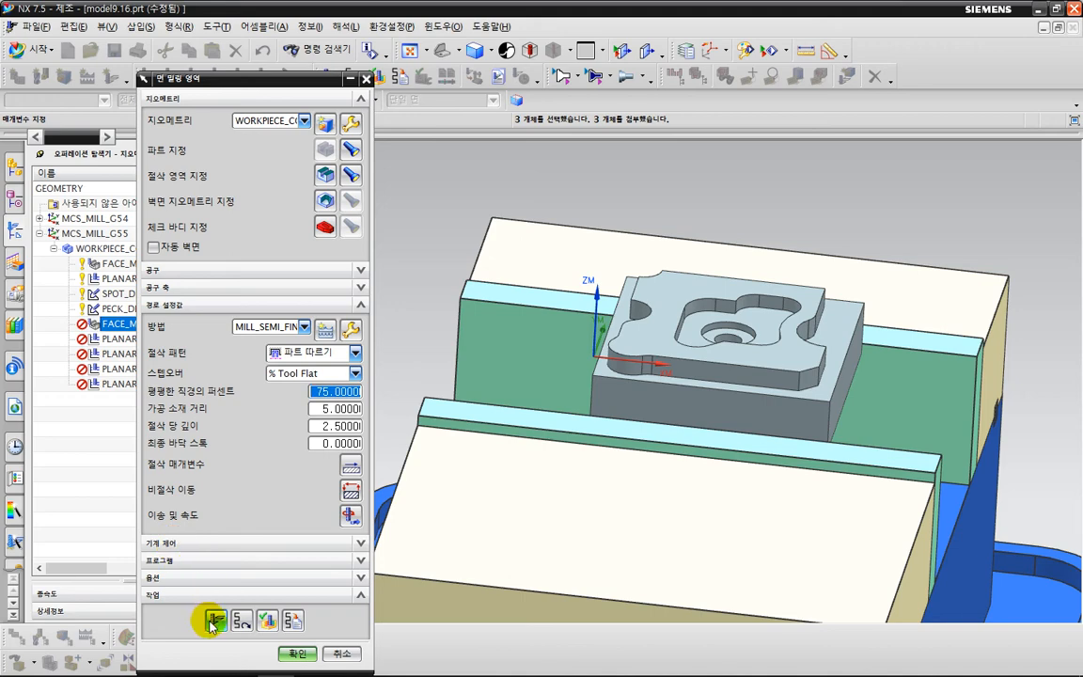
# Generate the FACE_MILLING_AREA_1_COPY toolpath and accept the operation.
pyautogui.click(216, 621)
pyautogui.middleClick(262, 516)
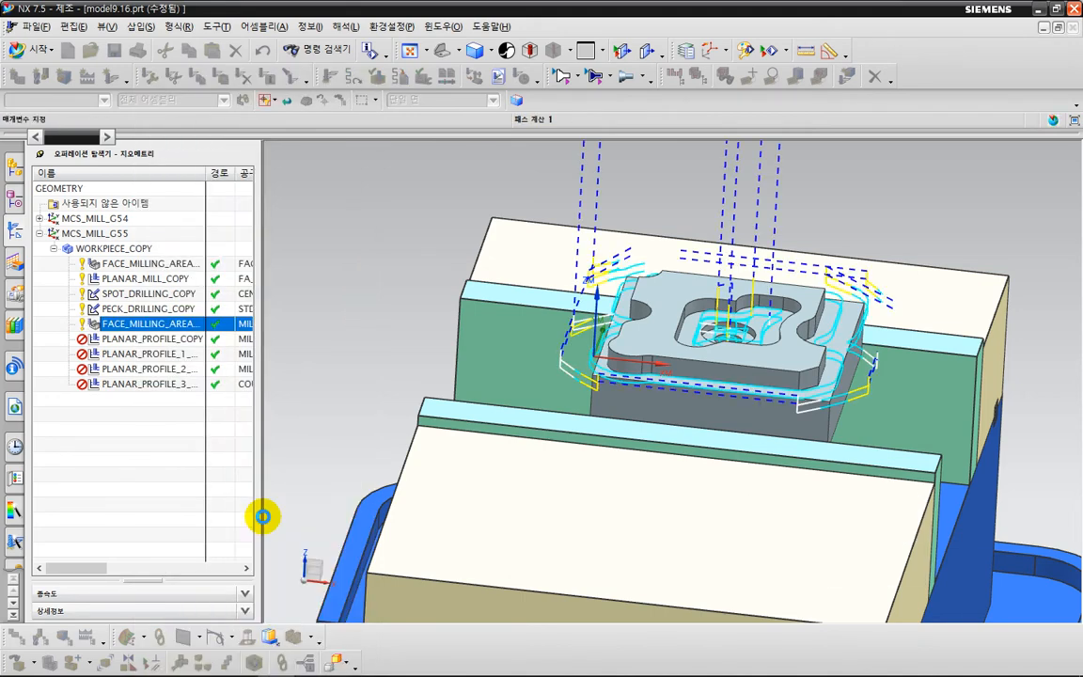
pyautogui.click(296, 652)
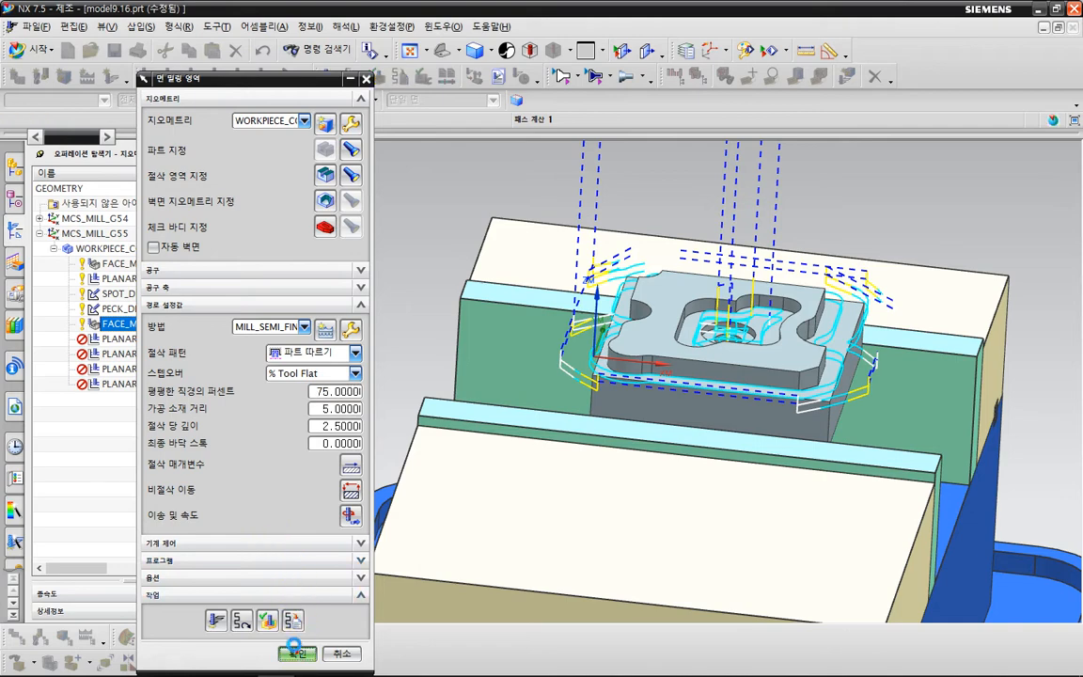
# Clear the existing part boundary of the PLANAR_PROFILE_COPY operation.
pyautogui.click(179, 339)
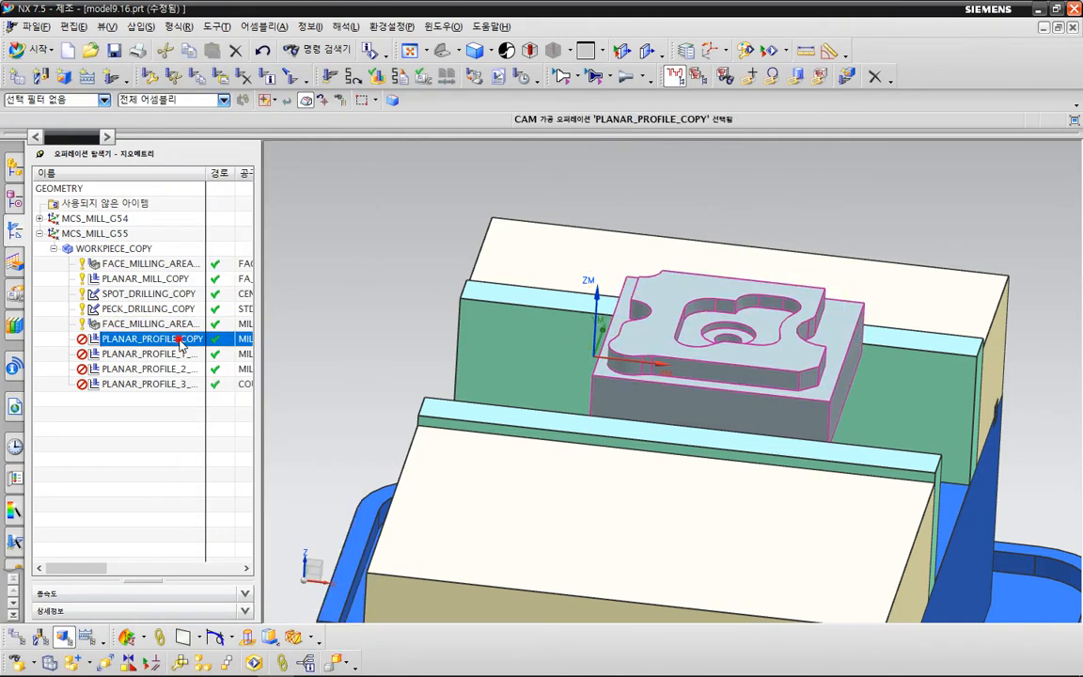
pyautogui.doubleClick(179, 340)
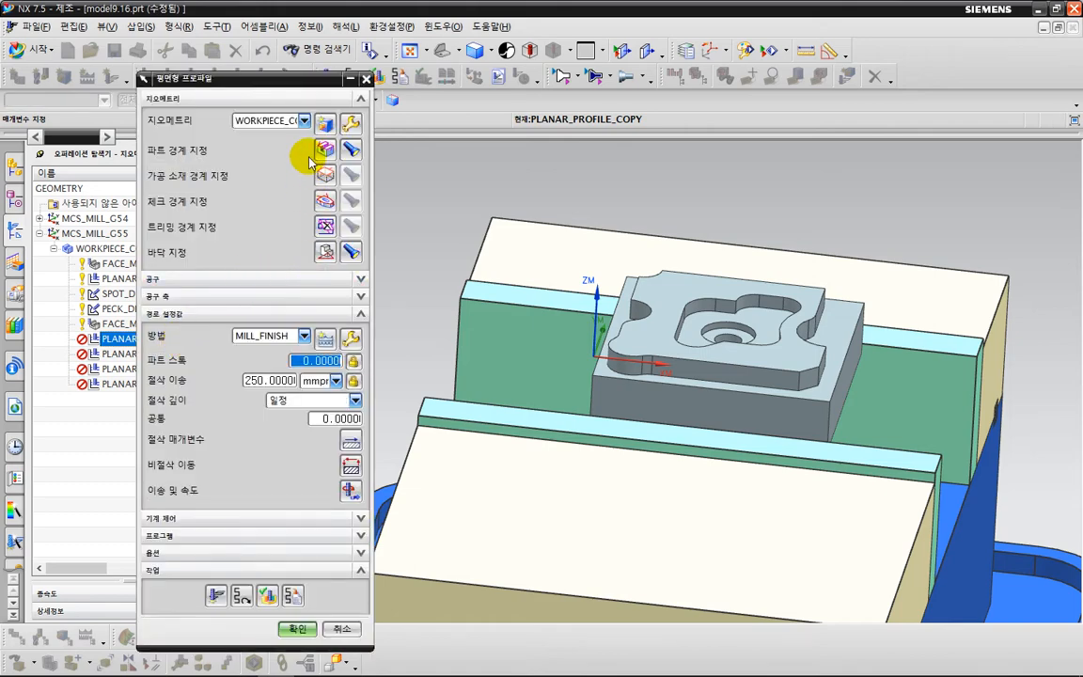
pyautogui.click(324, 151)
pyautogui.scroll(-3, 433, 266)
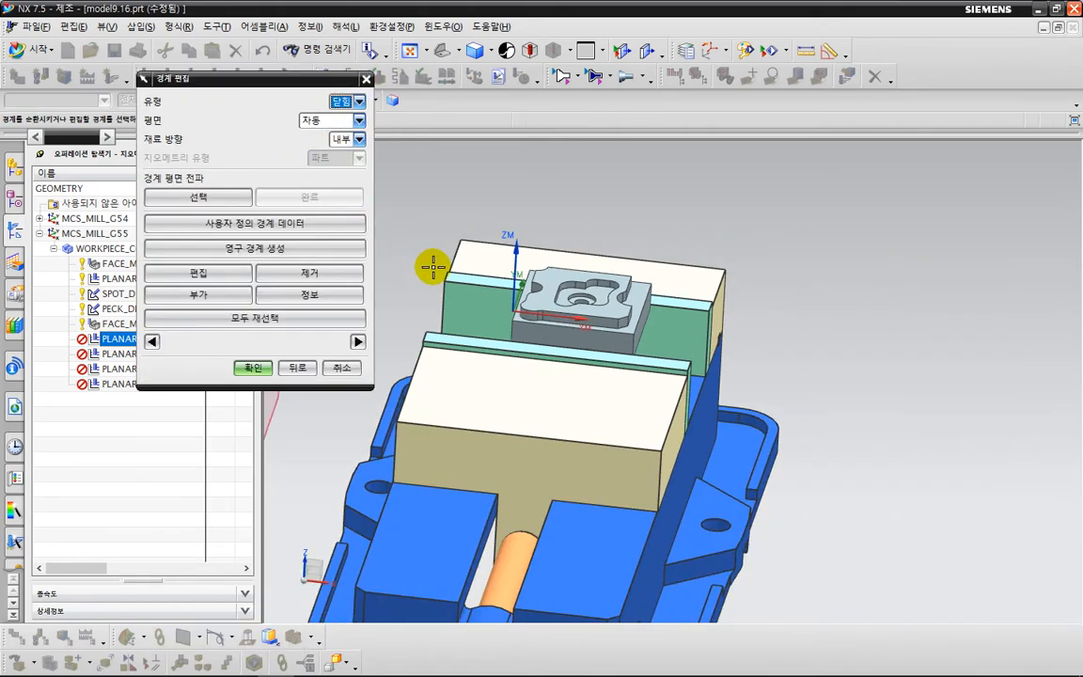
pyautogui.keyDown('shift'); pyautogui.moveTo(437, 271); pyautogui.dragTo(792, 374, button='middle'); pyautogui.keyUp('shift')
pyautogui.scroll(-1, 513, 296)
pyautogui.keyDown('shift'); pyautogui.moveTo(511, 296); pyautogui.dragTo(585, 332, button='middle'); pyautogui.keyUp('shift')
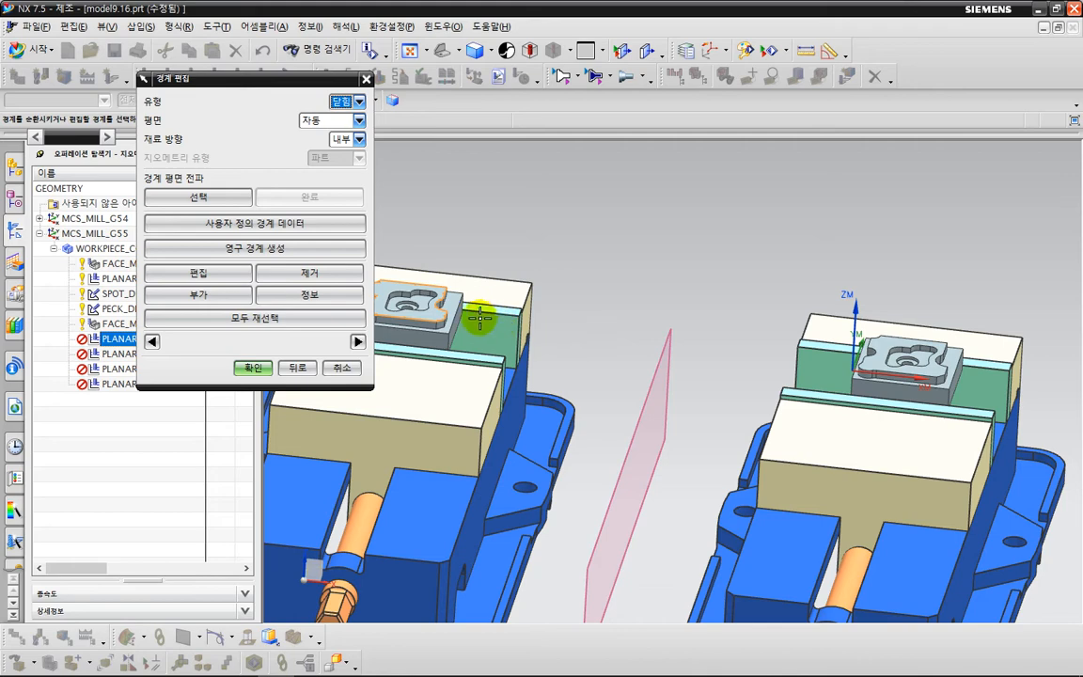
pyautogui.keyDown('shift'); pyautogui.moveTo(480, 319); pyautogui.dragTo(507, 261, button='middle'); pyautogui.keyUp('shift')
pyautogui.click(347, 317)
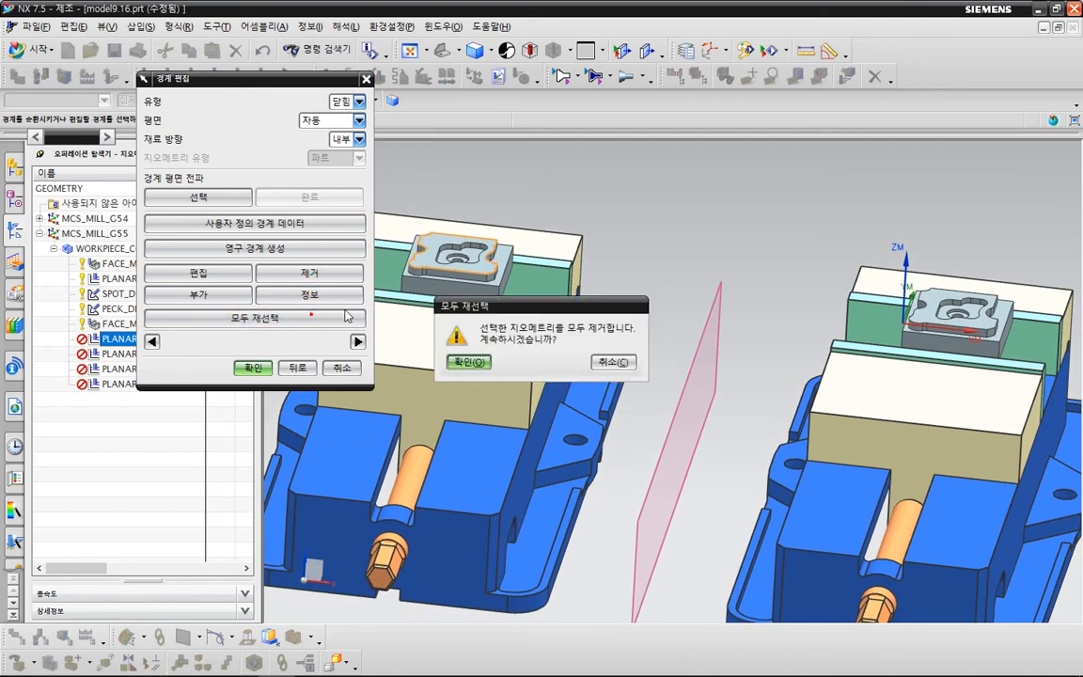
pyautogui.click(470, 363)
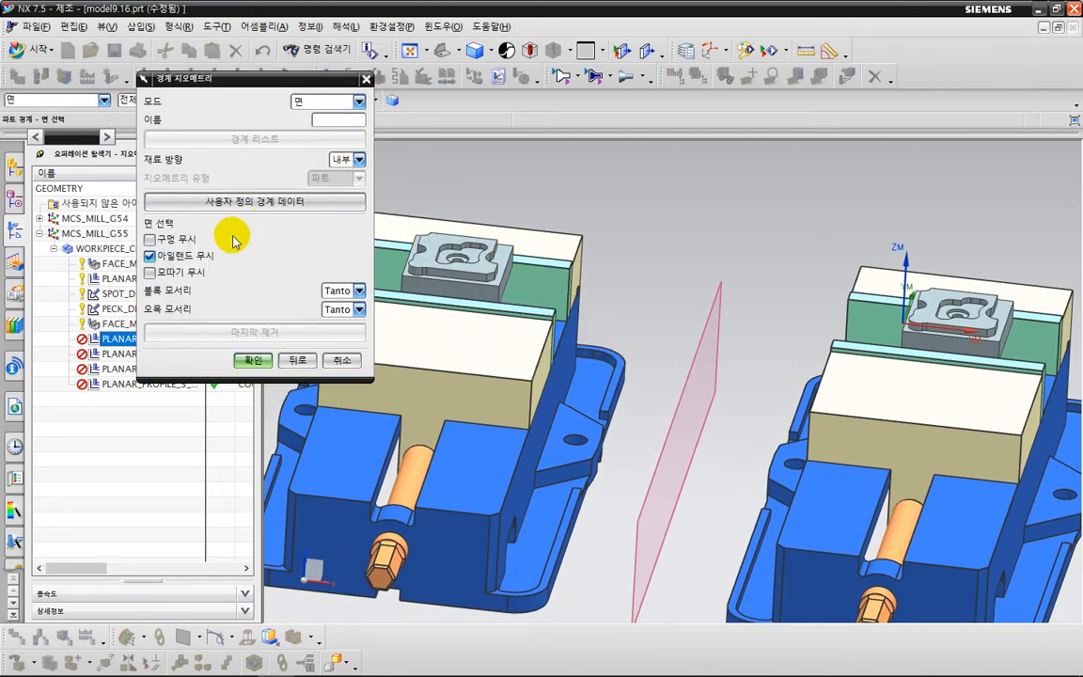
# Define the PLANAR_PROFILE_COPY part boundary from the mirrored part's uppermost face with holes ignored, and generate and accept the toolpath.
pyautogui.click(149, 239)
pyautogui.scroll(1, 792, 307)
pyautogui.click(952, 286)
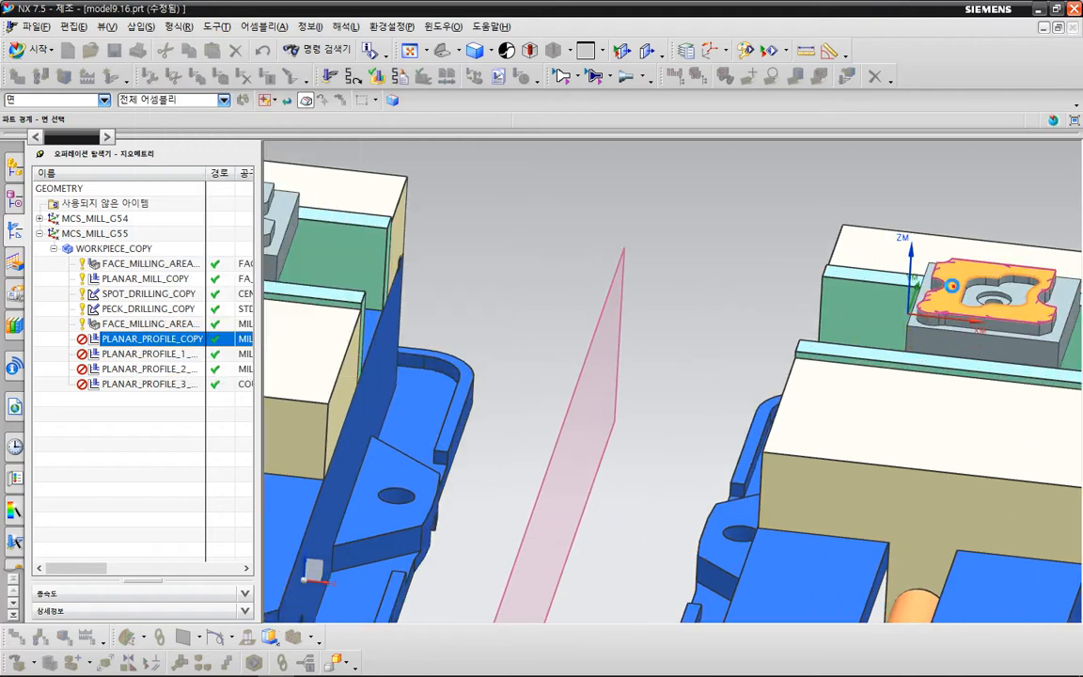
pyautogui.click(253, 358)
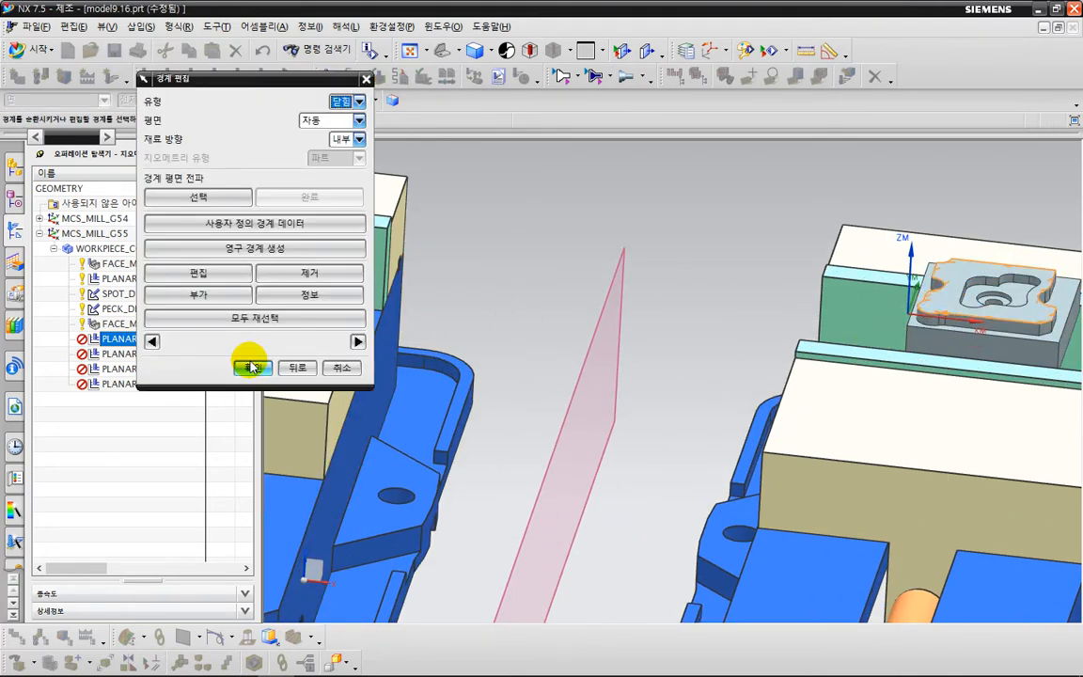
pyautogui.click(252, 367)
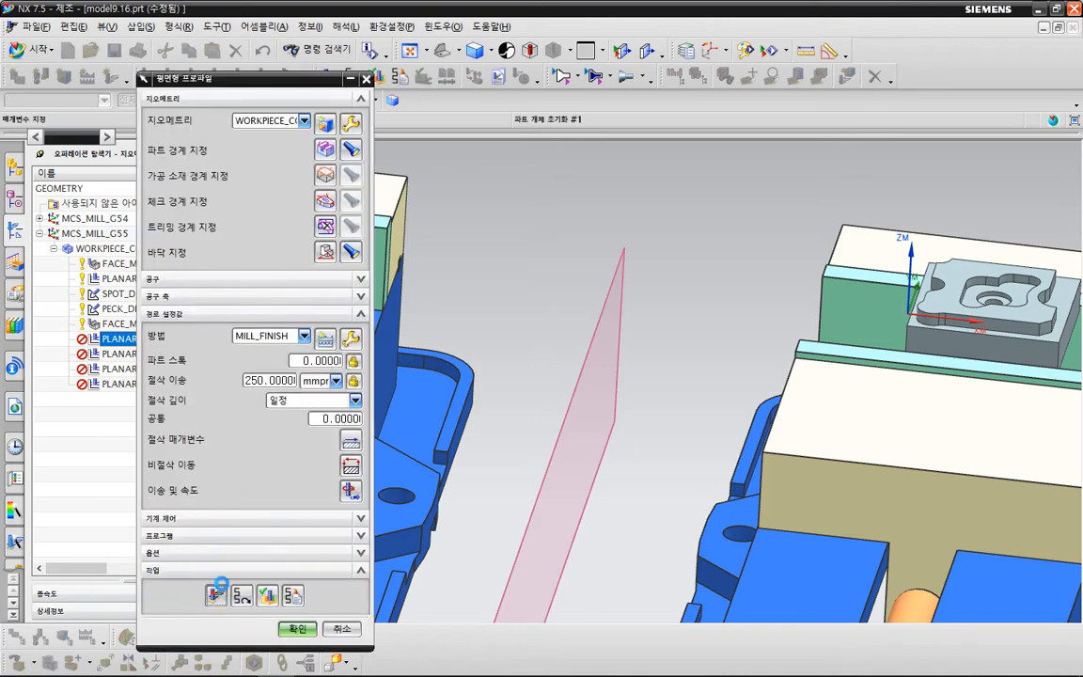
pyautogui.click(216, 585)
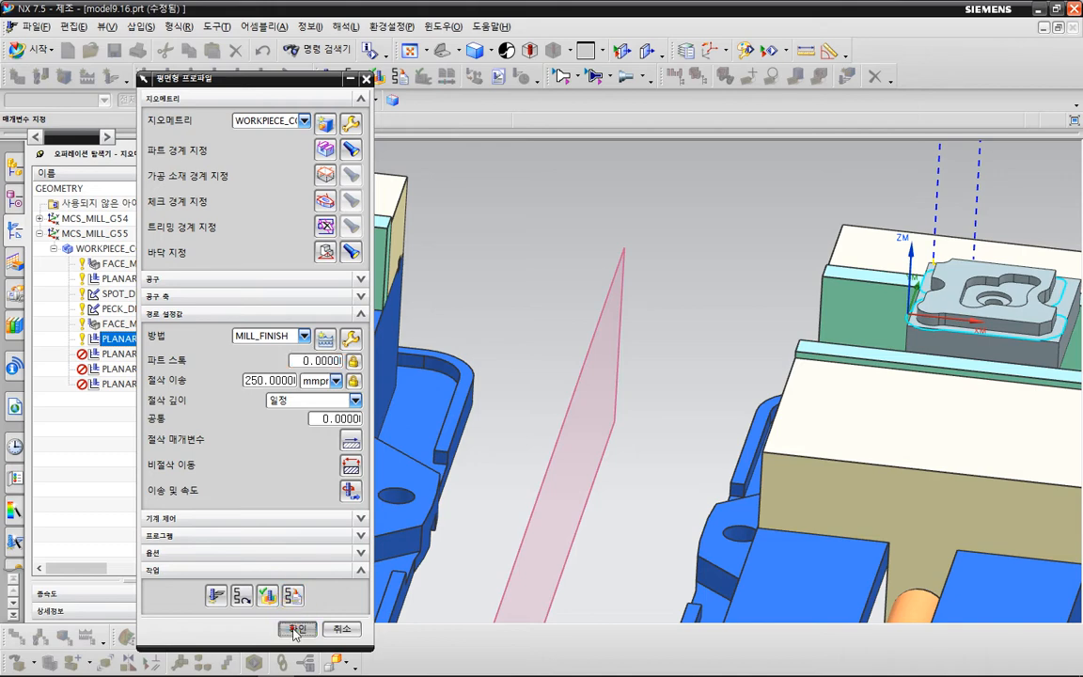
pyautogui.click(297, 631)
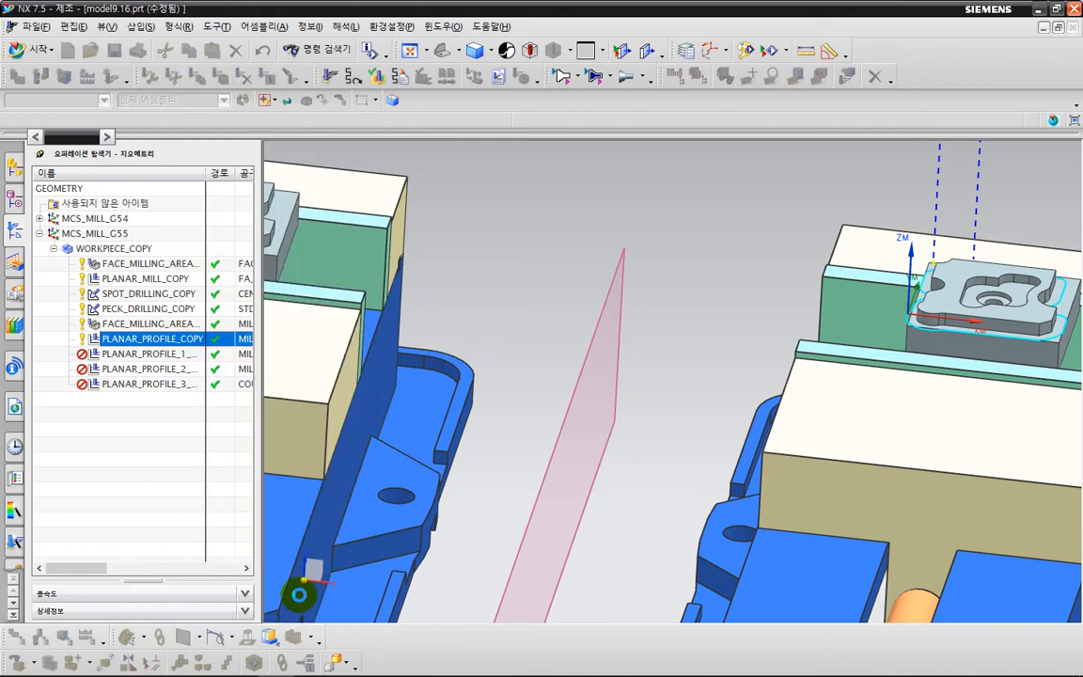
# Clear the existing part boundary of the PLANAR_PROFILE_1_COPY operation.
pyautogui.click(171, 355)
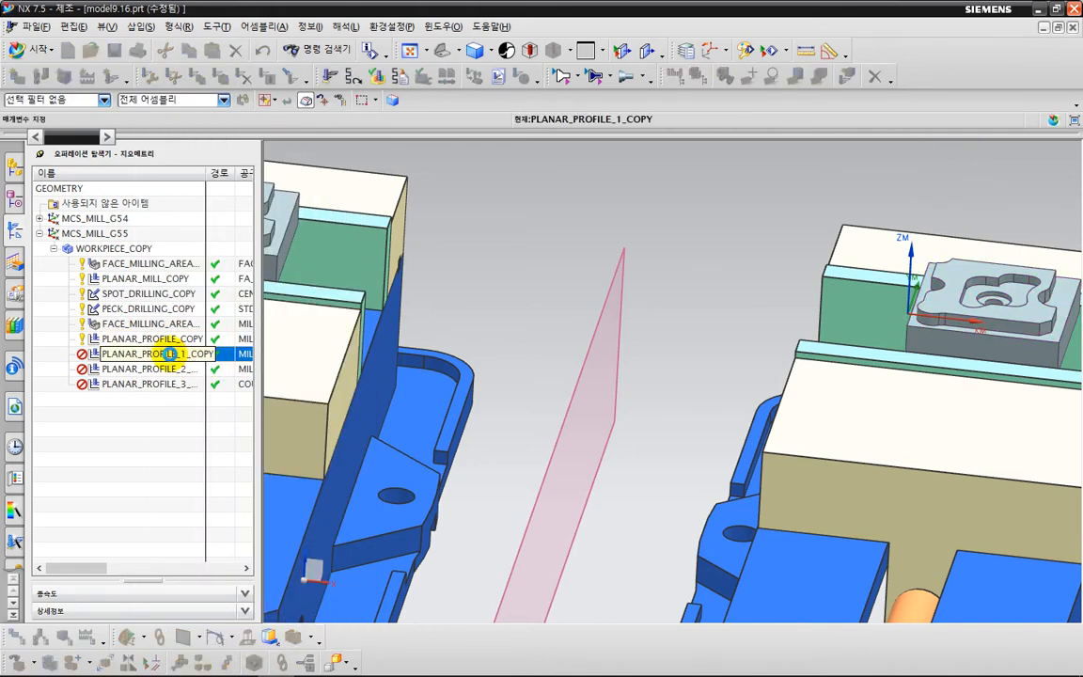
pyautogui.doubleClick(170, 354)
pyautogui.click(325, 148)
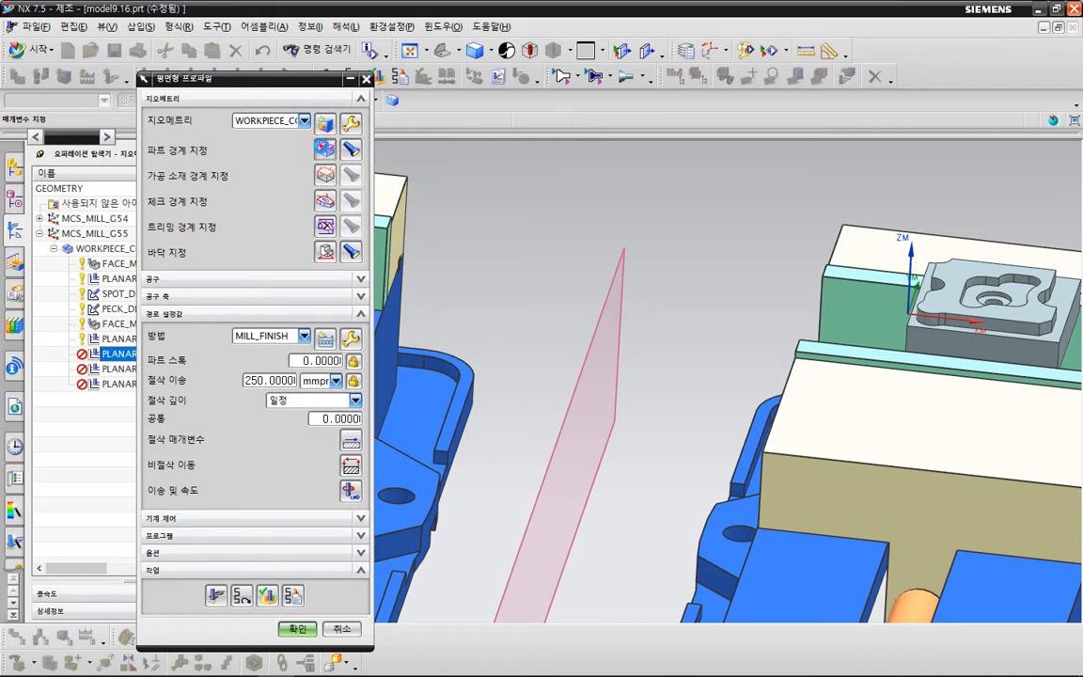
pyautogui.moveTo(399, 249); pyautogui.dragTo(809, 339, button='middle')
pyautogui.scroll(3, 651, 241)
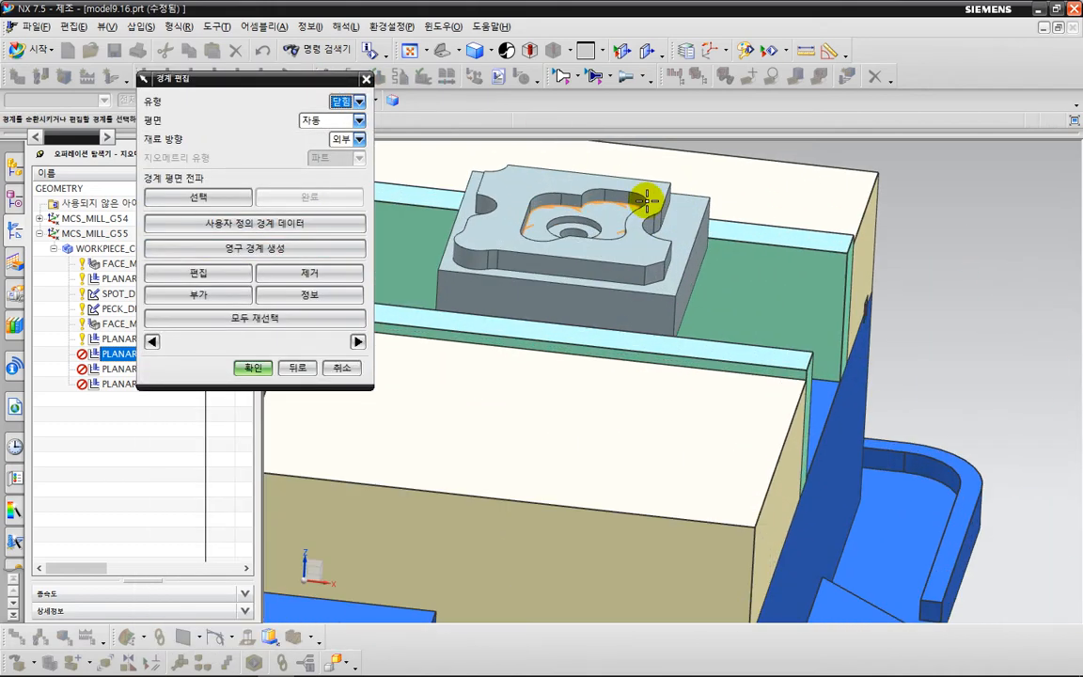
pyautogui.click(287, 318)
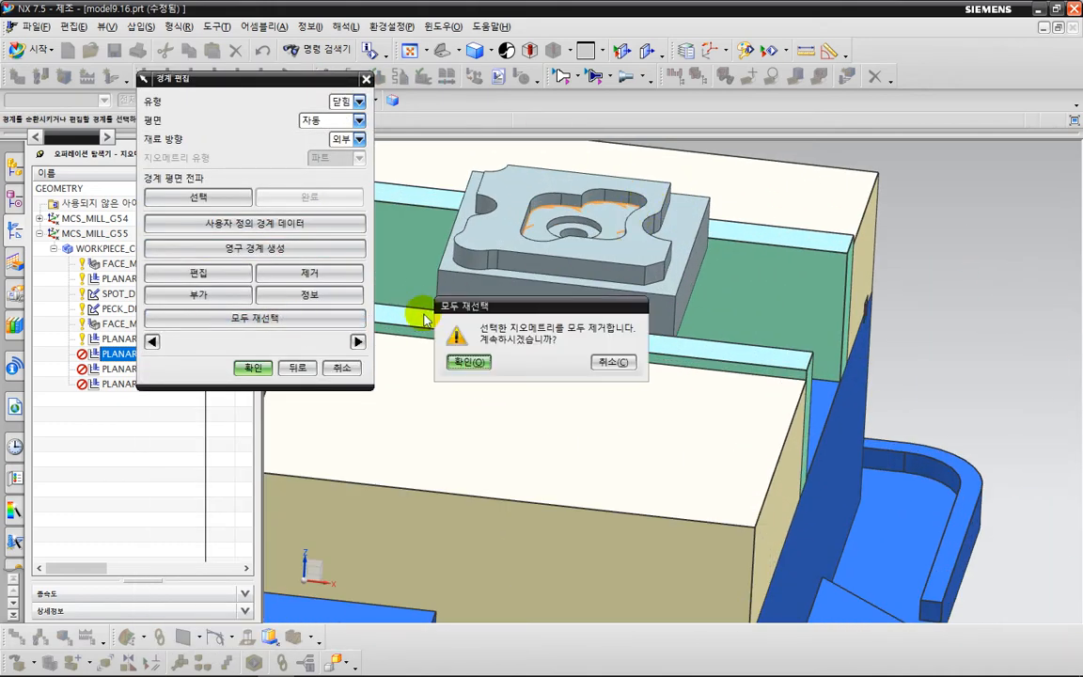
pyautogui.click(468, 362)
# Define the PLANAR_PROFILE_1_COPY part boundary from the mirrored part's pocket floor with holes ignored, and generate the toolpath.
pyautogui.moveTo(624, 346); pyautogui.dragTo(433, 341, button='middle')
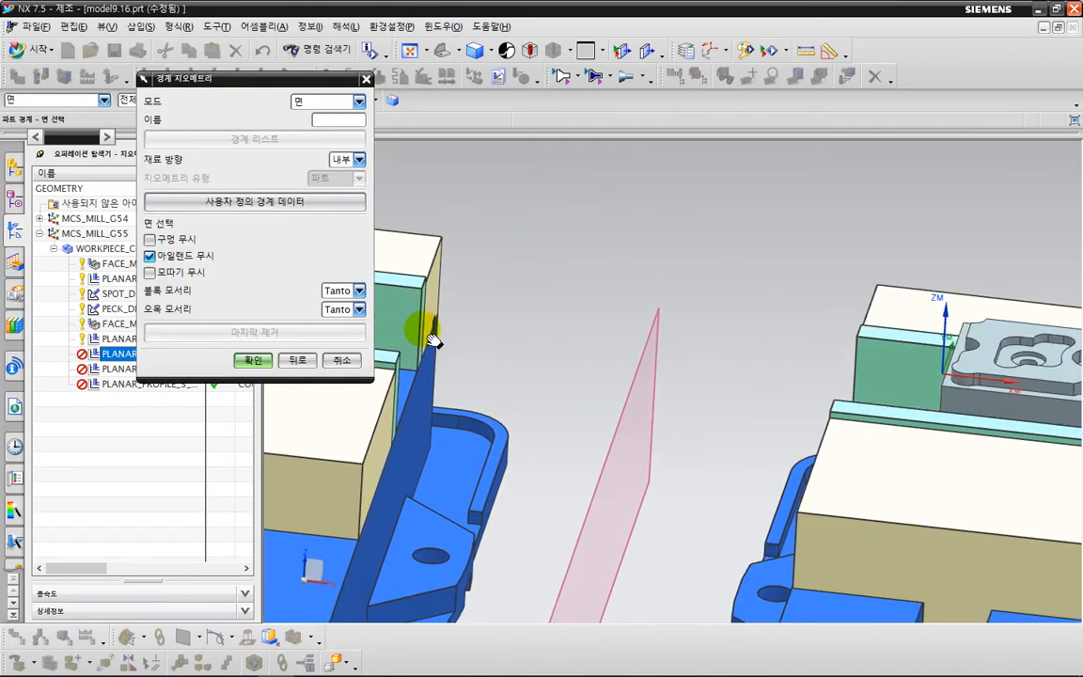
pyautogui.keyDown('shift'); pyautogui.moveTo(855, 380); pyautogui.dragTo(645, 296, button='middle'); pyautogui.keyUp('shift')
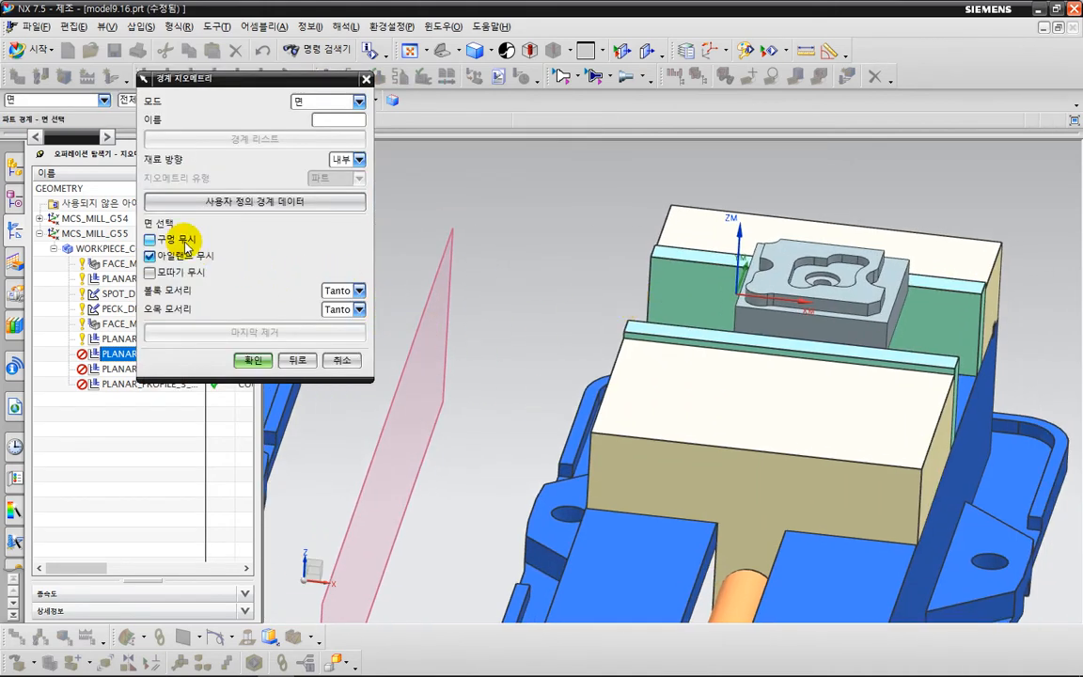
pyautogui.scroll(3, 815, 273)
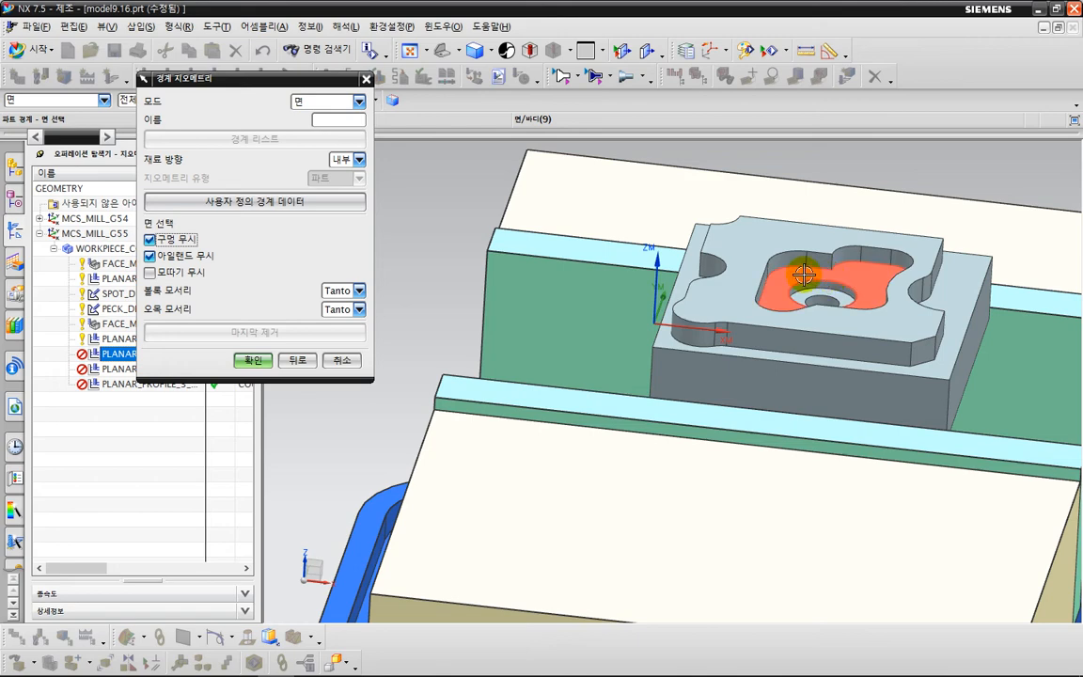
pyautogui.click(805, 273)
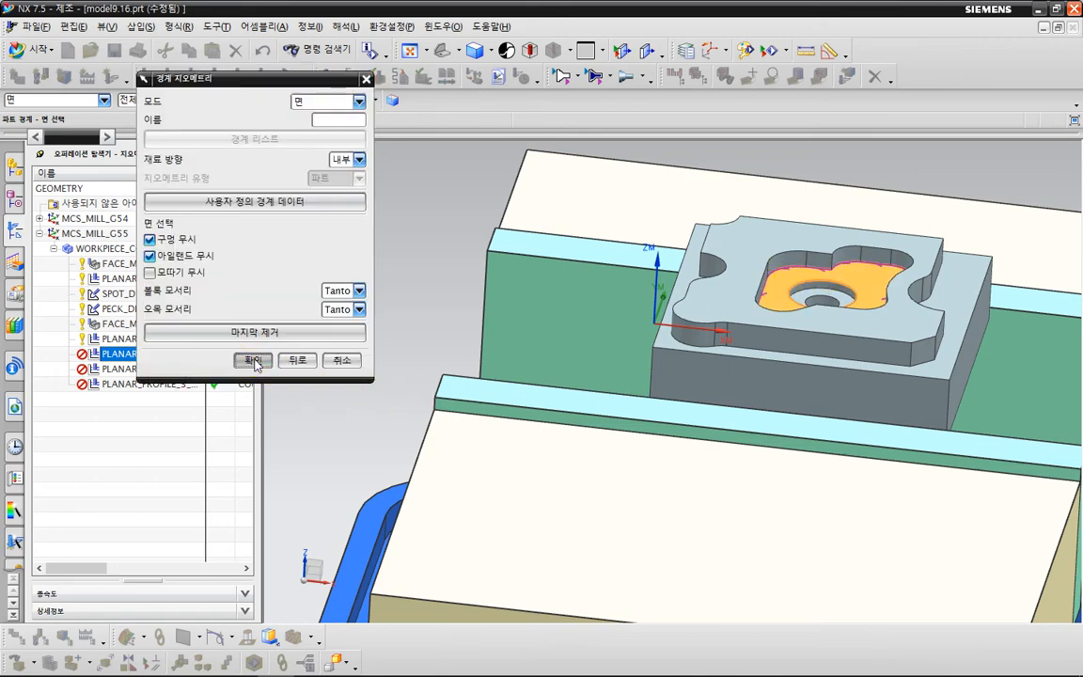
pyautogui.click(252, 361)
pyautogui.click(252, 368)
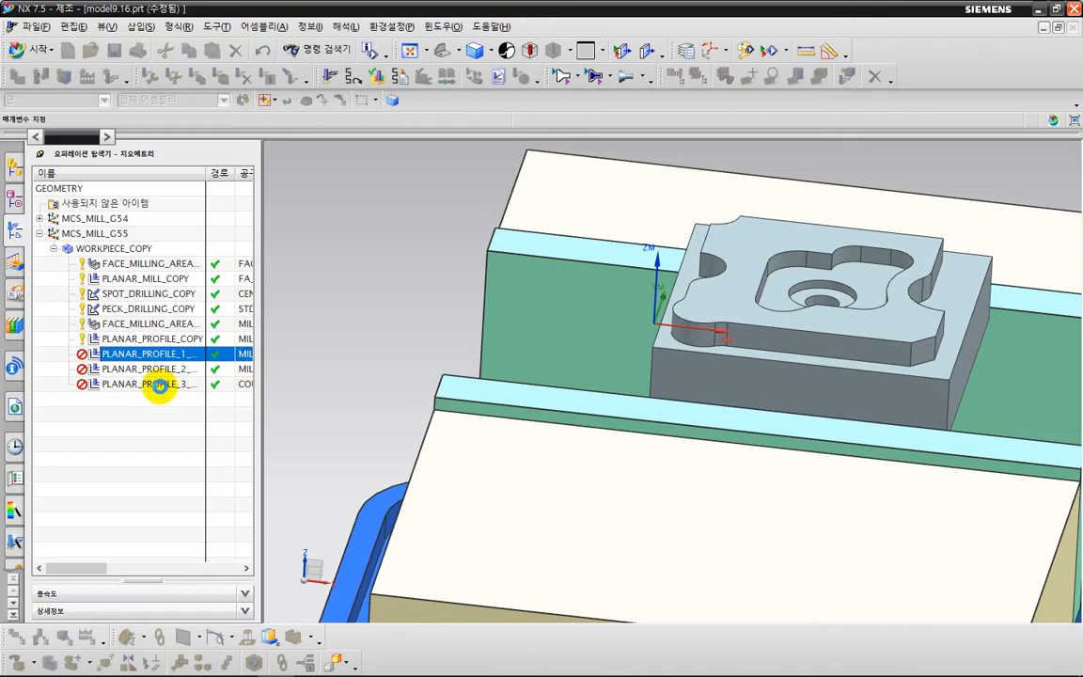
pyautogui.doubleClick(144, 354)
pyautogui.click(215, 597)
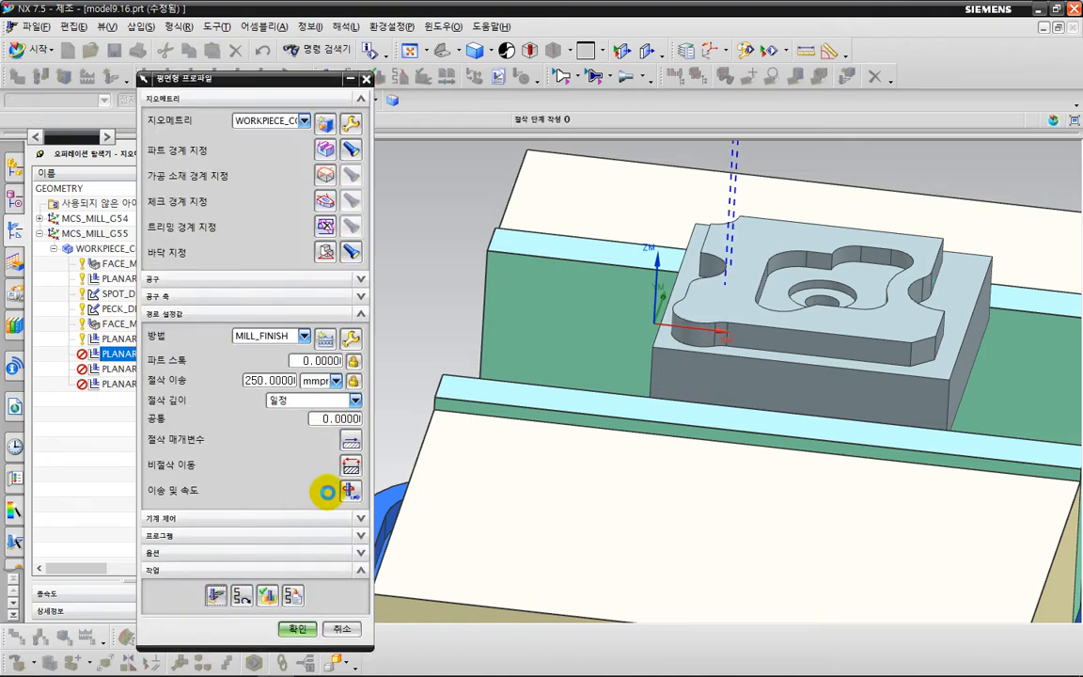
pyautogui.middleClick(331, 491)
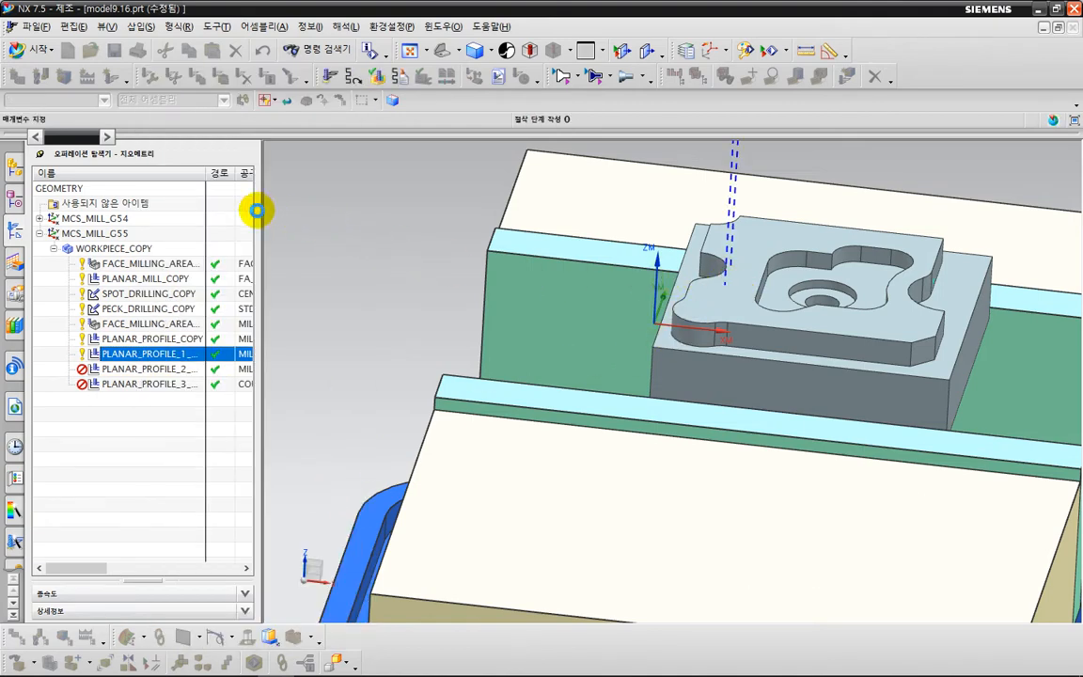
# Switch the pocket boundary's material side to outside and regenerate the PLANAR_PROFILE_1_COPY toolpath.
pyautogui.click(324, 154)
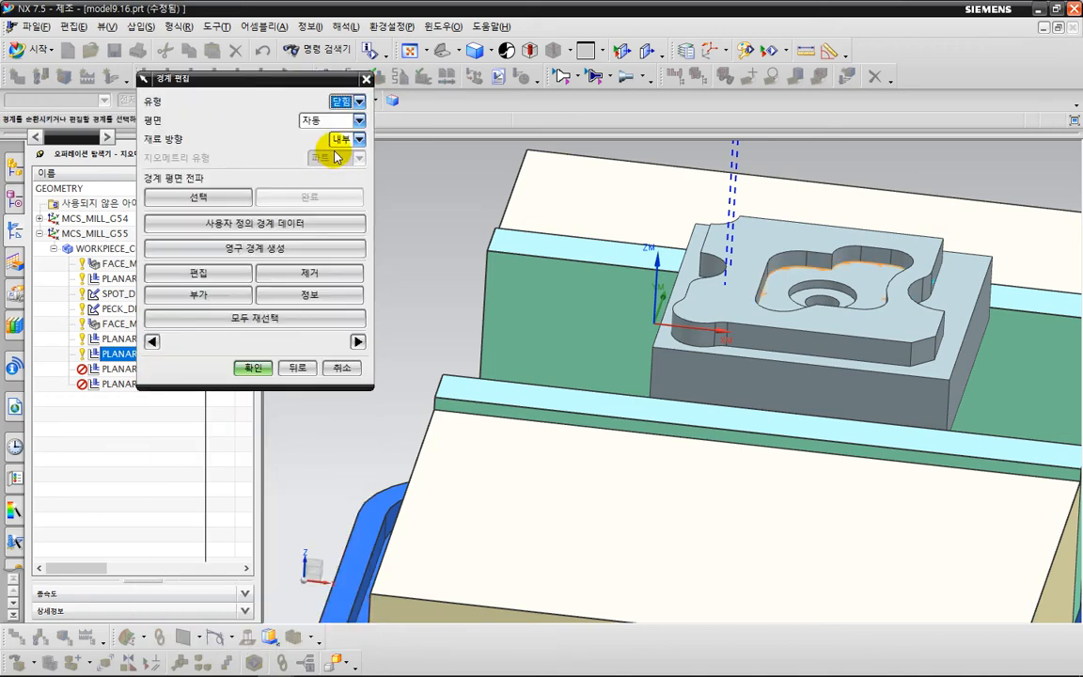
pyautogui.click(340, 139)
pyautogui.click(256, 367)
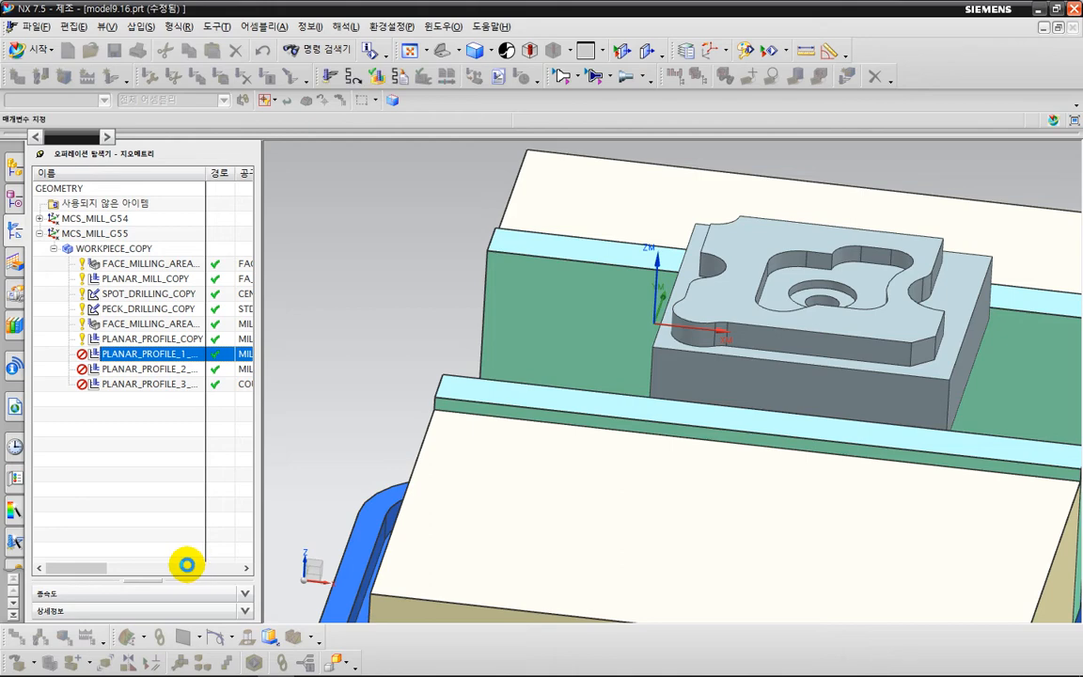
pyautogui.middleClick(308, 518)
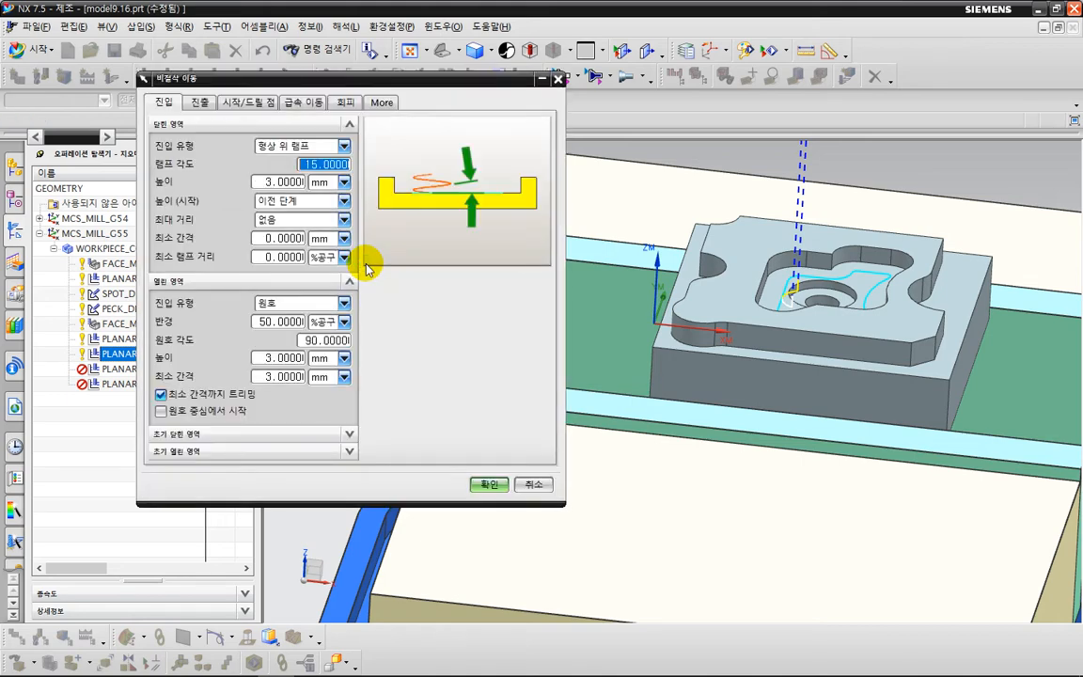
# Set the pre-drill point of PLANAR_PROFILE_1_COPY at the centre of the pocket's stepped hole, then regenerate the toolpath and accept the operation.
pyautogui.click(252, 105)
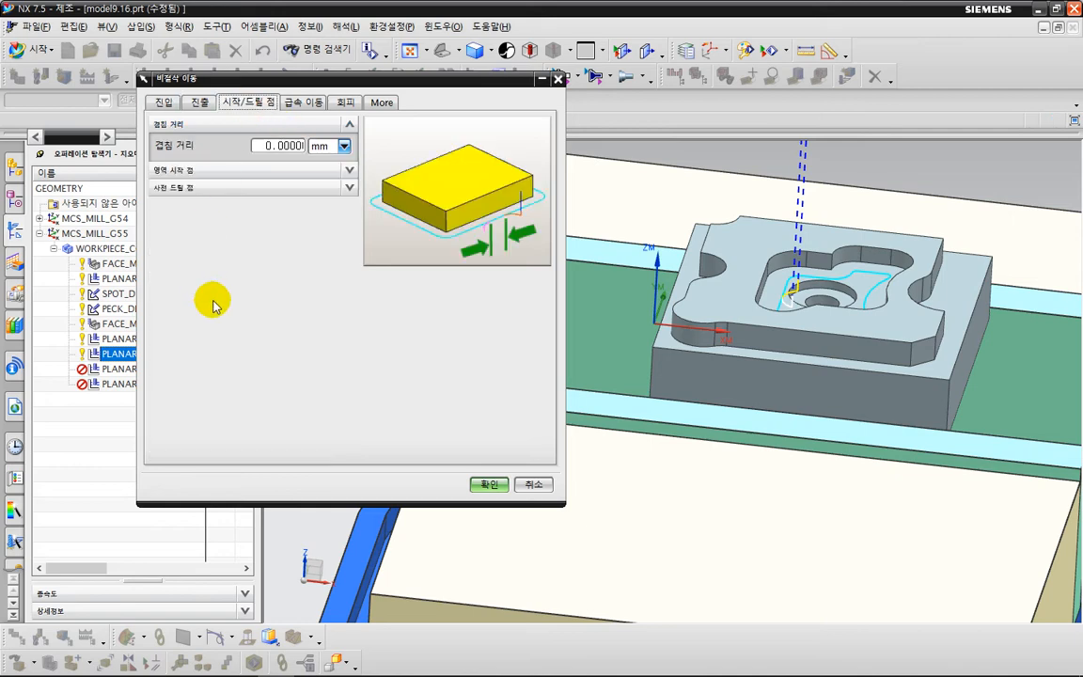
pyautogui.click(202, 187)
pyautogui.click(241, 235)
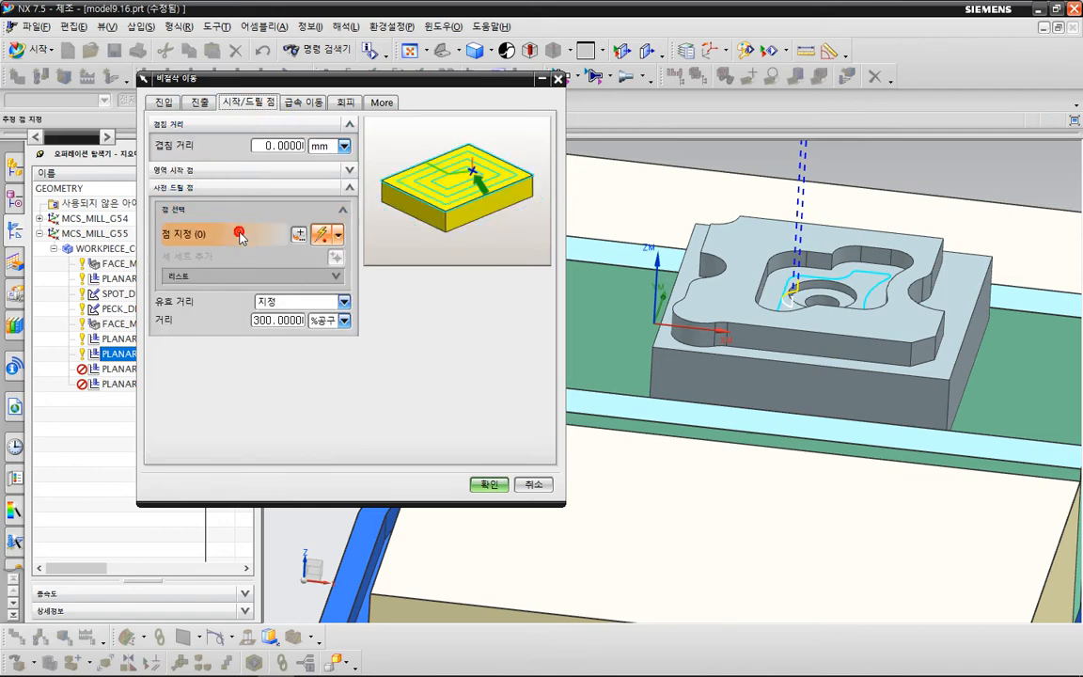
pyautogui.click(264, 274)
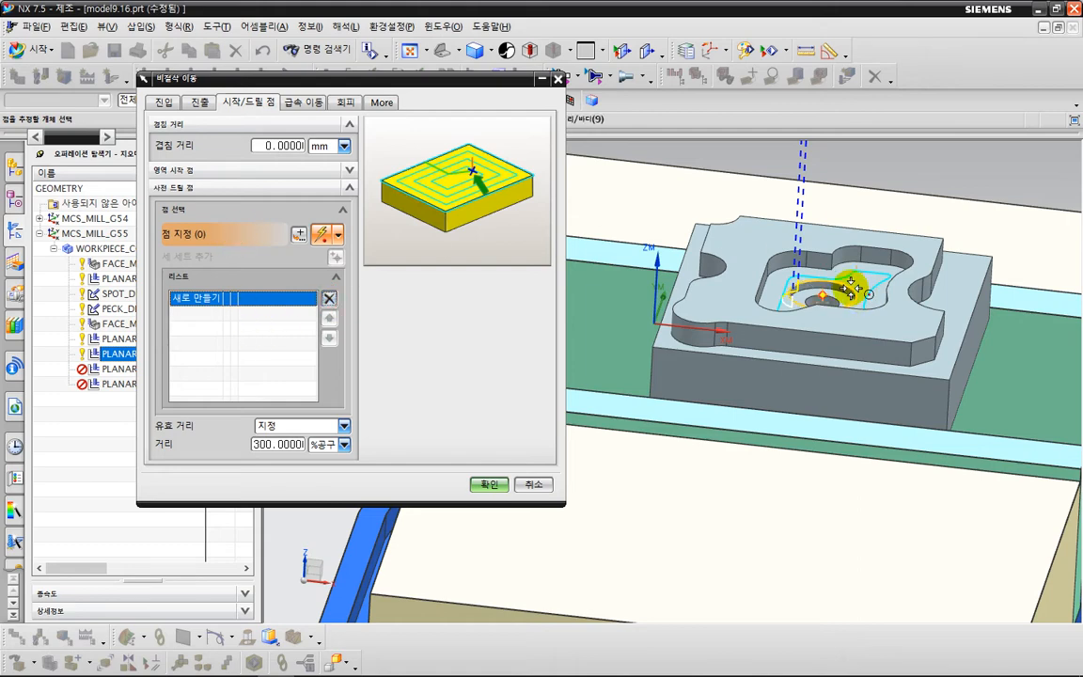
pyautogui.click(792, 282)
pyautogui.click(476, 488)
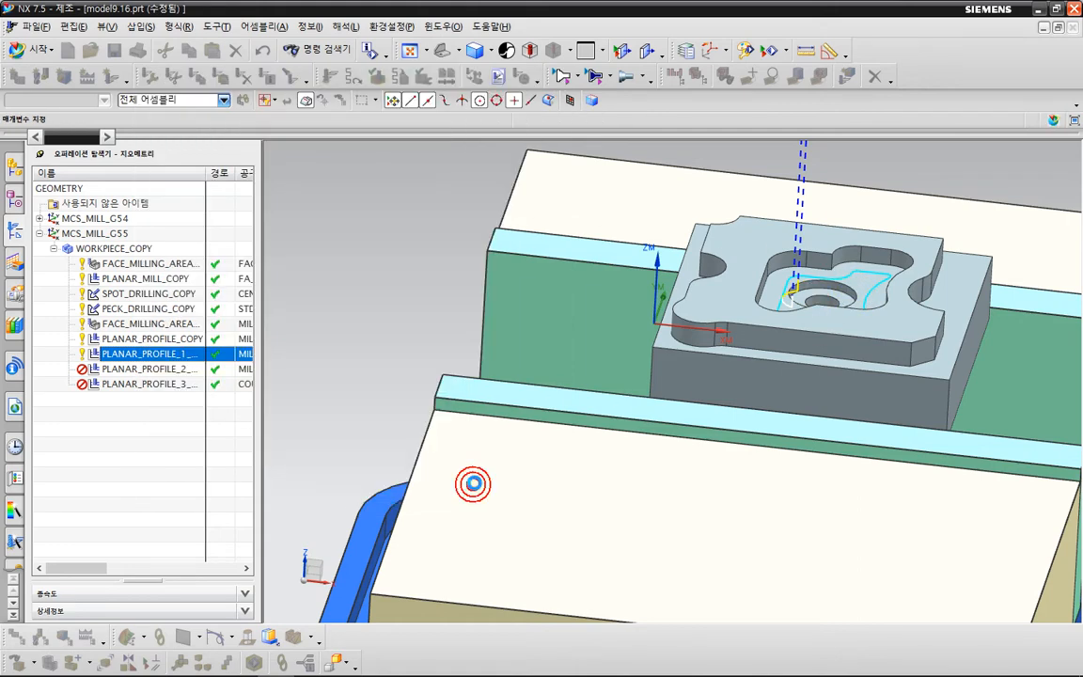
pyautogui.middleClick(787, 354)
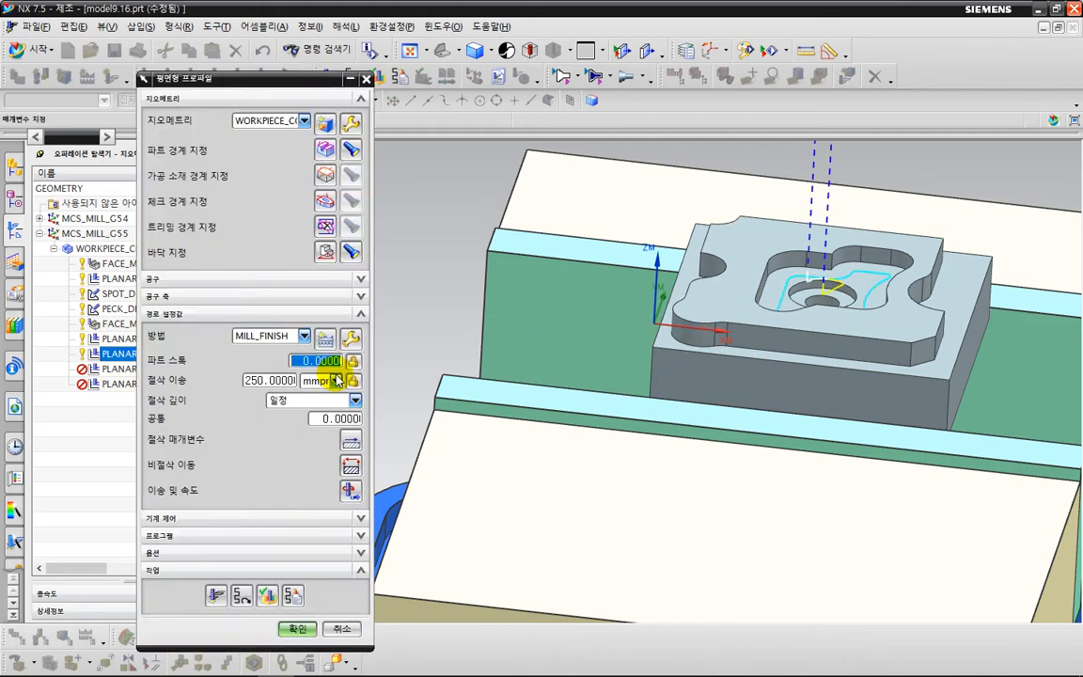
pyautogui.click(297, 629)
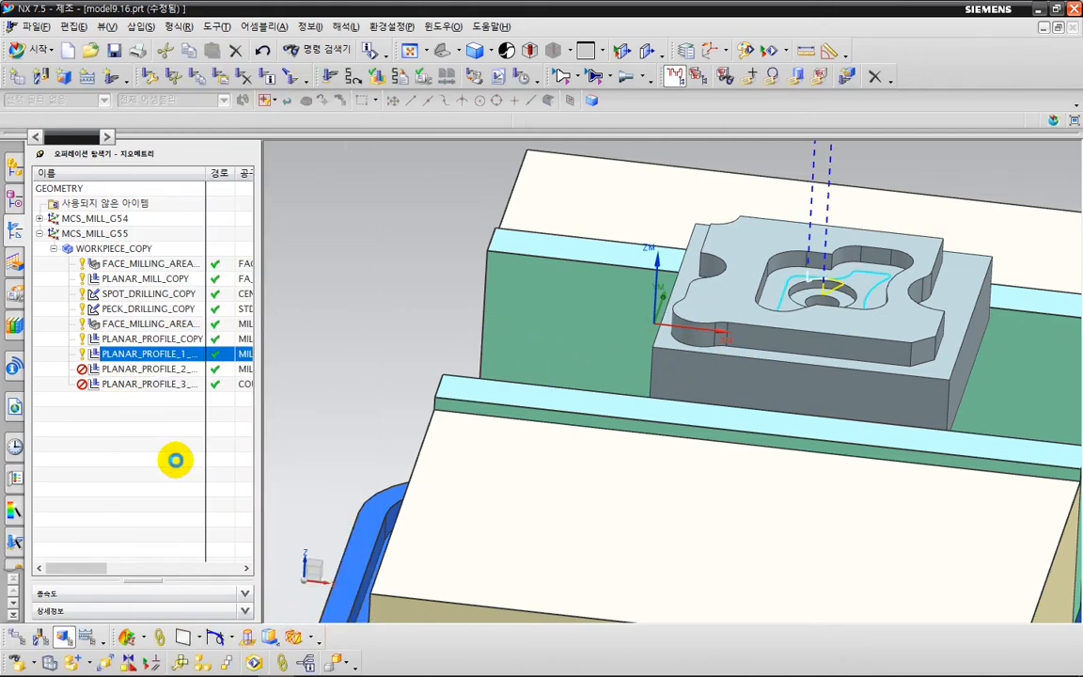
# Clear the existing part boundary of the PLANAR_PROFILE_2_COPY operation.
pyautogui.click(141, 370)
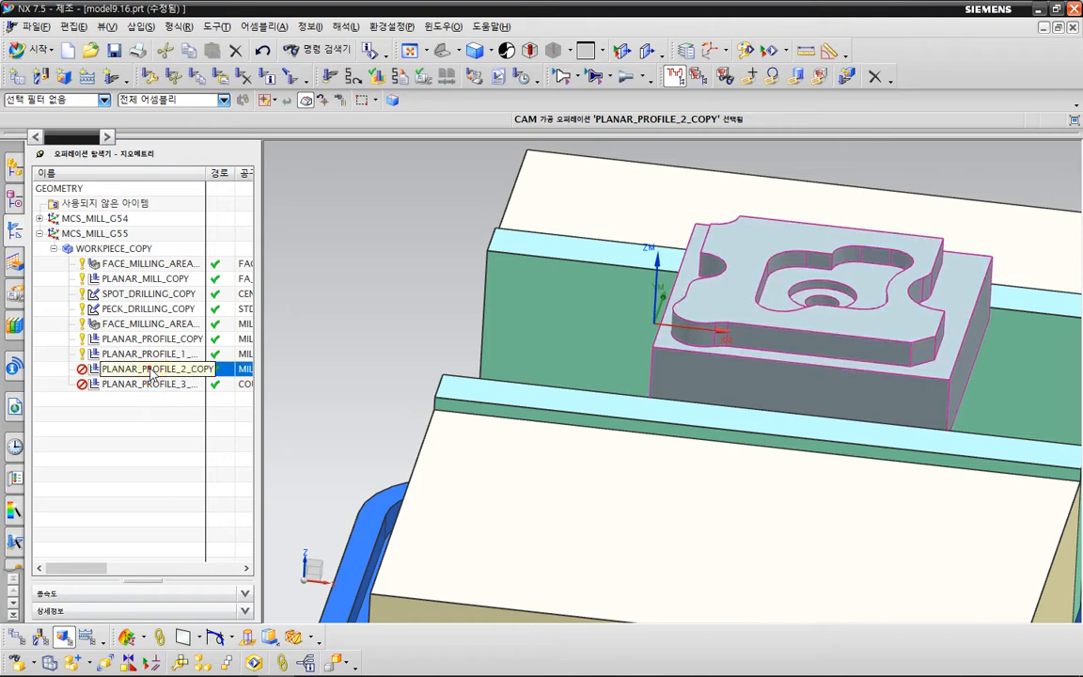
pyautogui.doubleClick(149, 368)
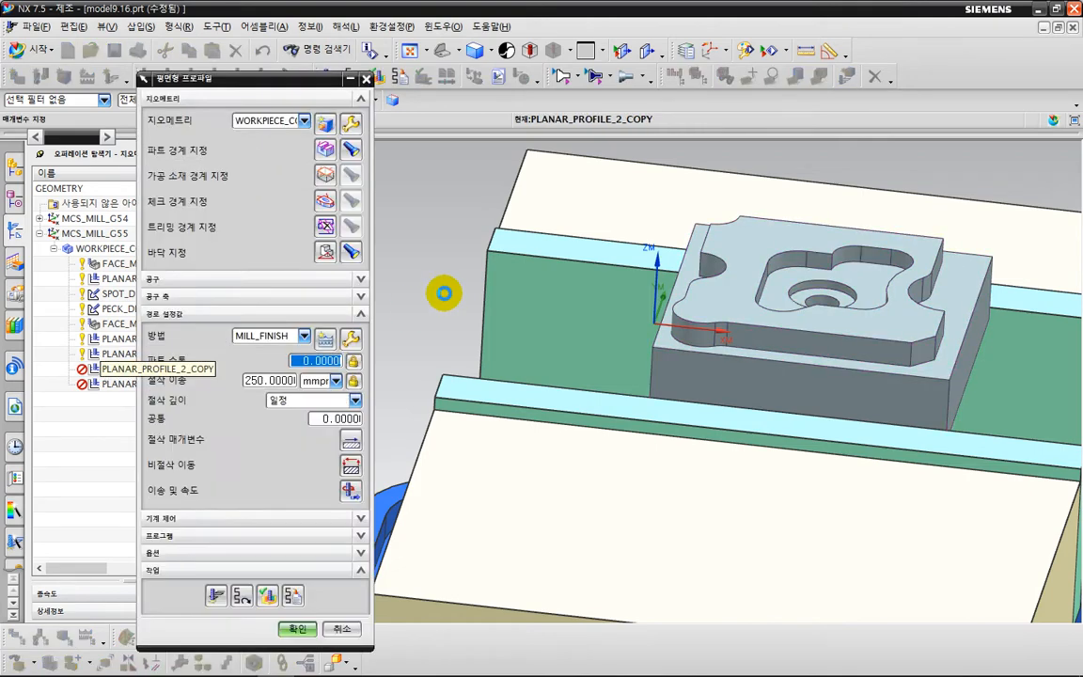
pyautogui.scroll(-3, 444, 293)
pyautogui.keyDown('shift'); pyautogui.moveTo(433, 334); pyautogui.dragTo(757, 357, button='middle'); pyautogui.keyUp('shift')
pyautogui.keyDown('shift'); pyautogui.moveTo(553, 312); pyautogui.dragTo(681, 307, button='middle'); pyautogui.keyUp('shift')
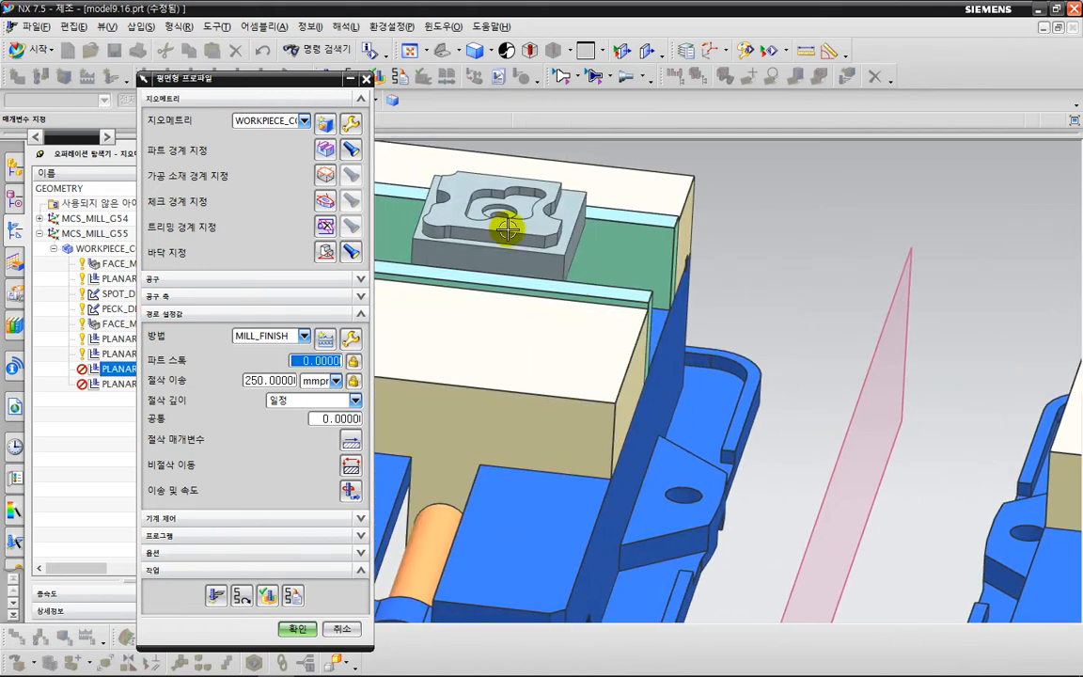
pyautogui.click(326, 148)
pyautogui.scroll(1, 468, 209)
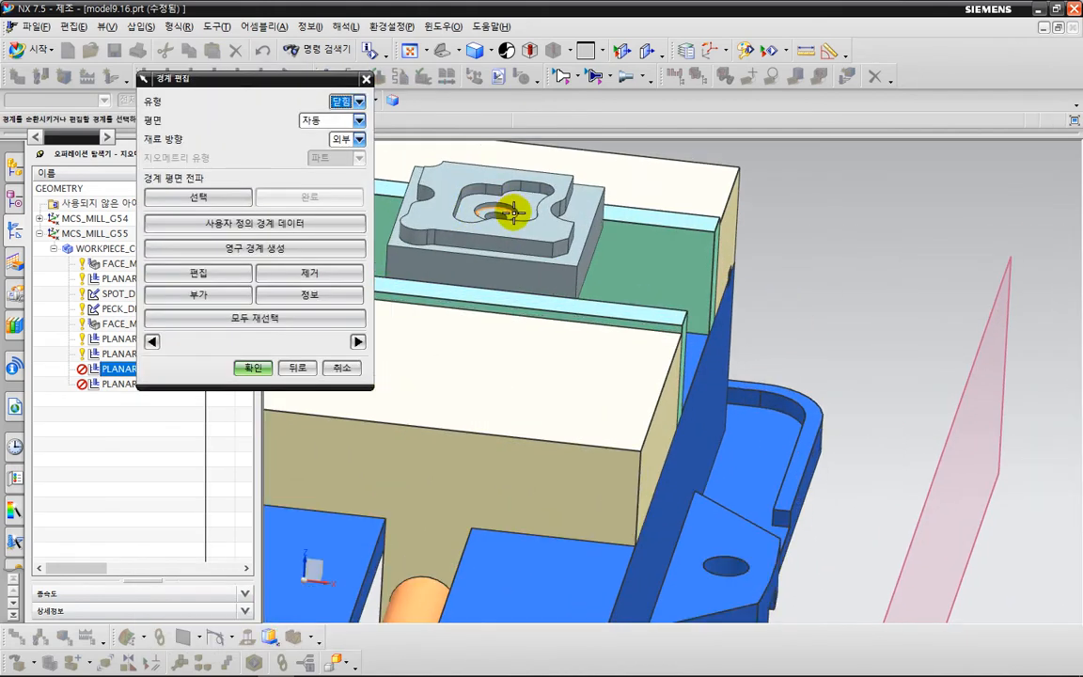
pyautogui.click(290, 319)
pyautogui.click(464, 363)
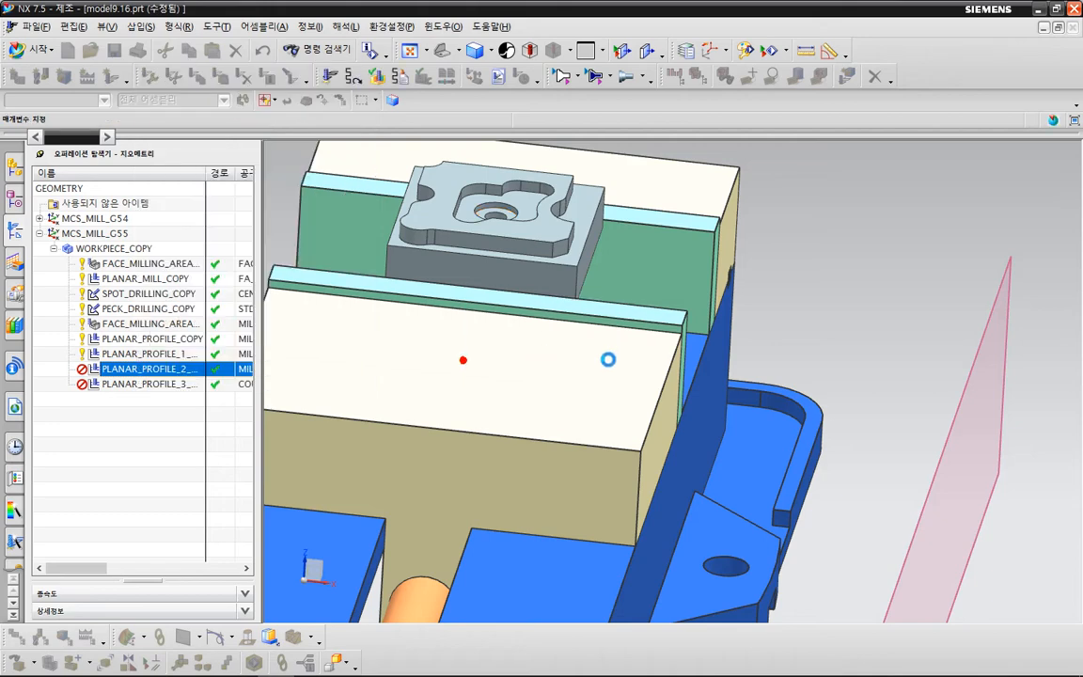
# Define the PLANAR_PROFILE_2_COPY part boundary from the mirrored part's stepped-hole floor with material outside and holes ignored, and generate and accept the toolpath.
pyautogui.scroll(-3, 677, 363)
pyautogui.scroll(1, 865, 394)
pyautogui.scroll(6, 866, 393)
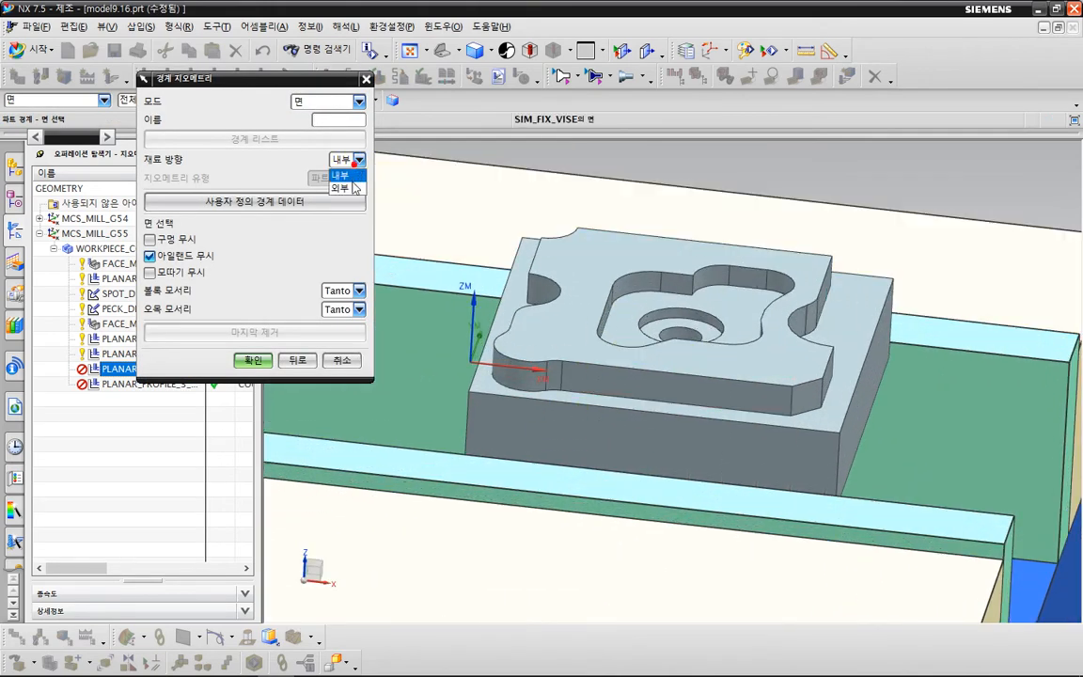
pyautogui.click(181, 244)
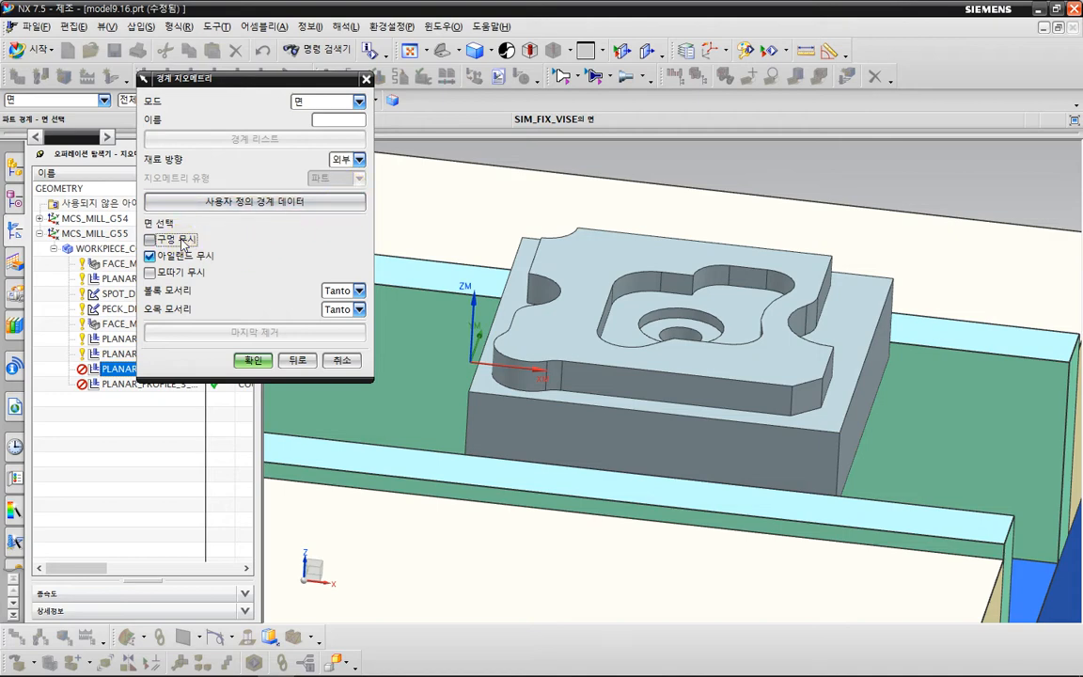
pyautogui.scroll(3, 567, 288)
pyautogui.click(665, 329)
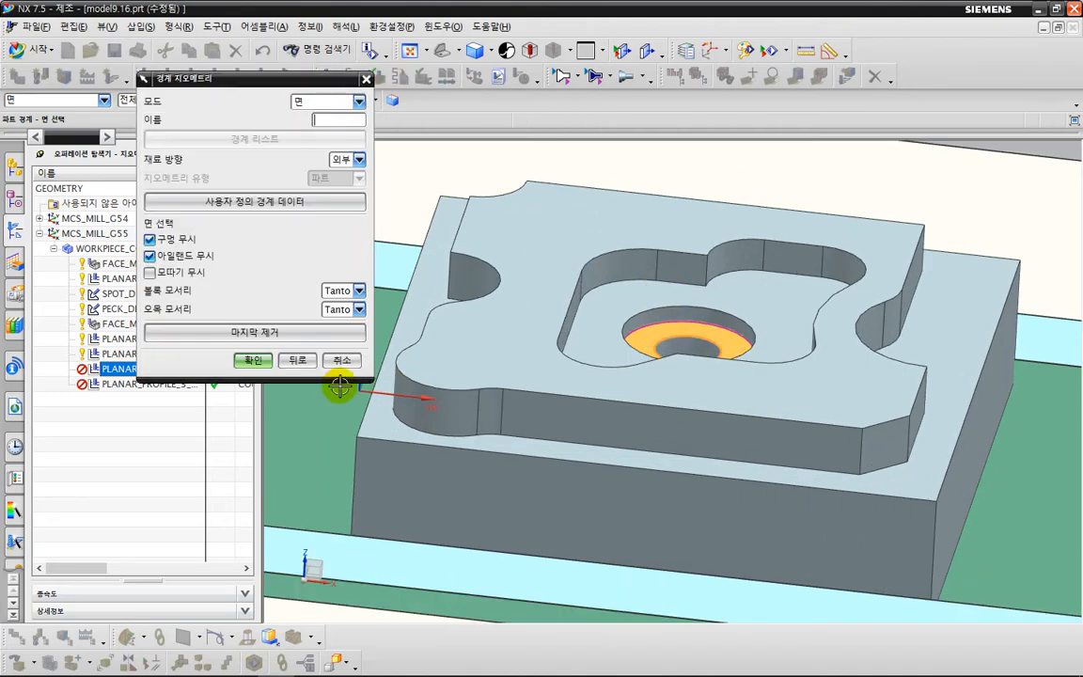
pyautogui.click(252, 360)
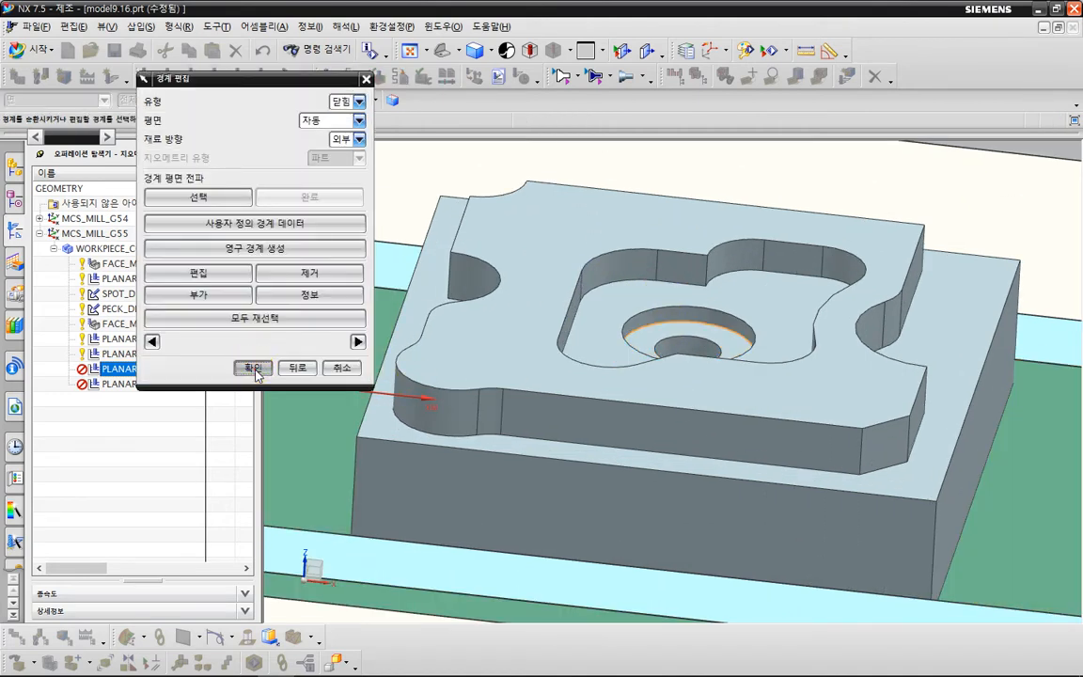
pyautogui.click(256, 372)
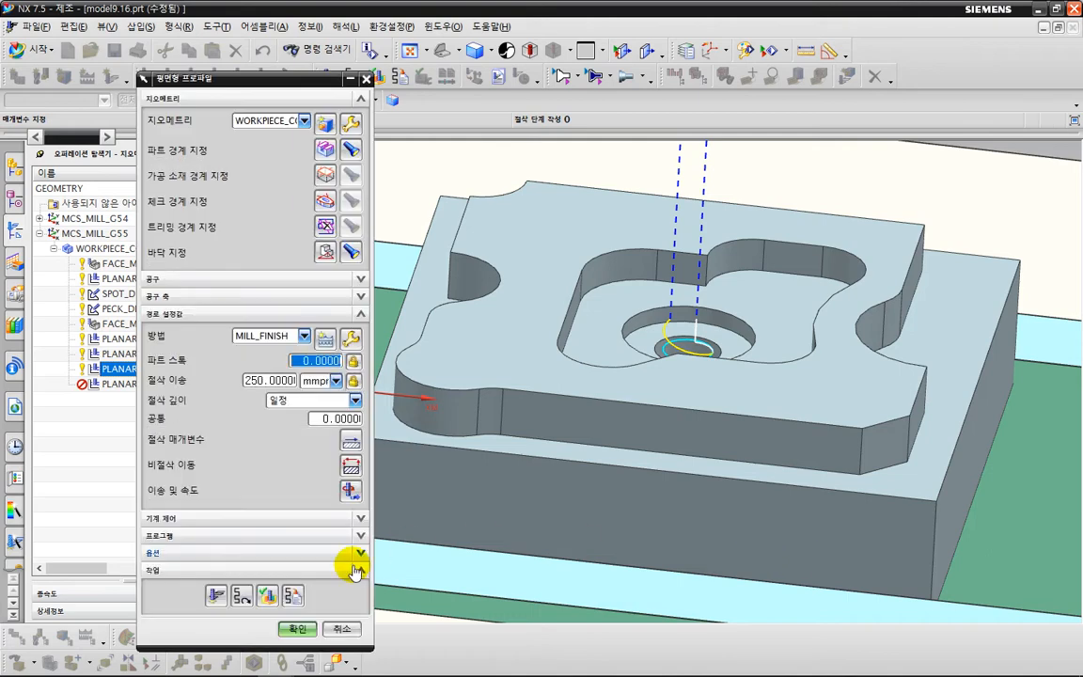
pyautogui.click(285, 623)
# Open the PLANAR_PROFILE_3_COPY operation and clear its existing part boundaries for reselection.
pyautogui.click(153, 386)
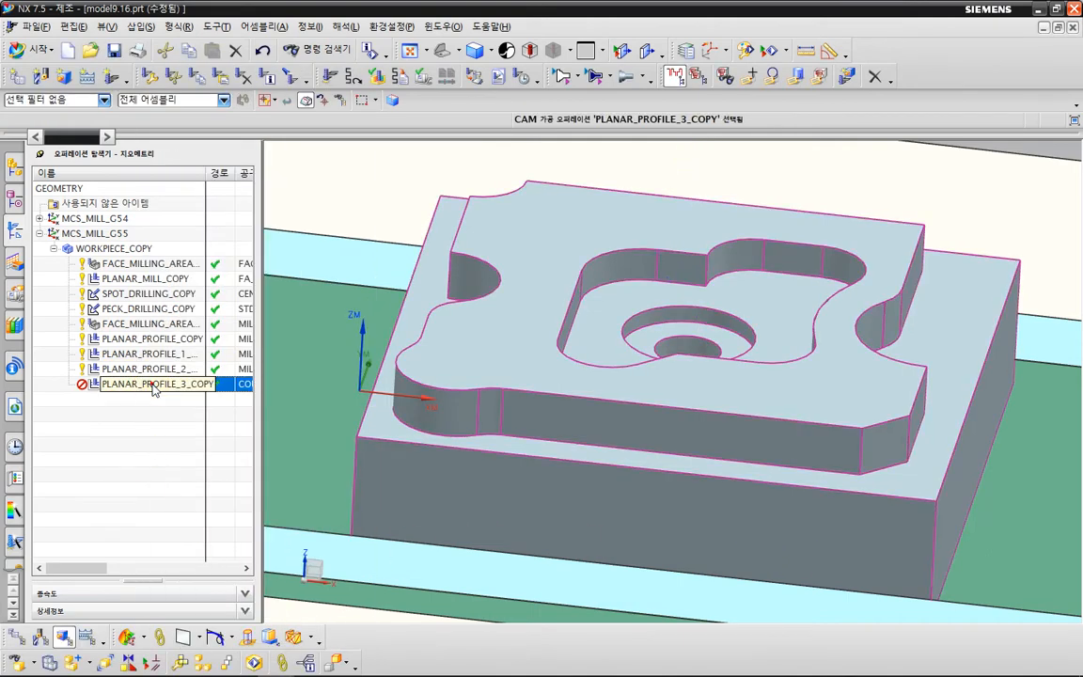
pyautogui.doubleClick(151, 384)
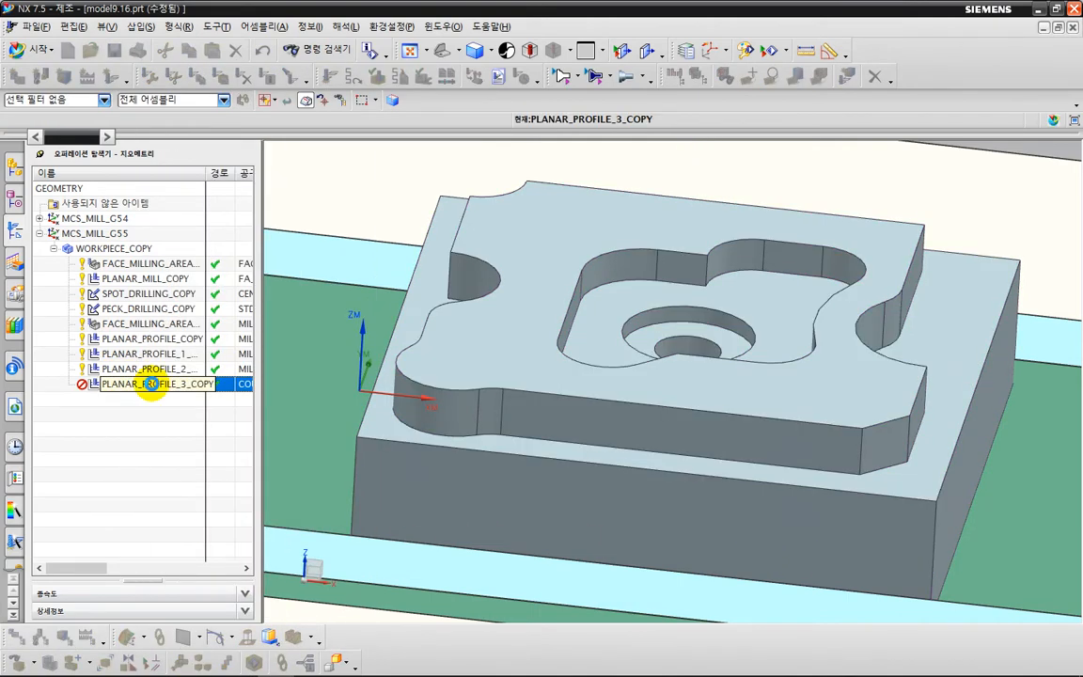
pyautogui.scroll(-4, 423, 337)
pyautogui.keyDown('shift'); pyautogui.moveTo(416, 326); pyautogui.dragTo(797, 386, button='middle'); pyautogui.keyUp('shift')
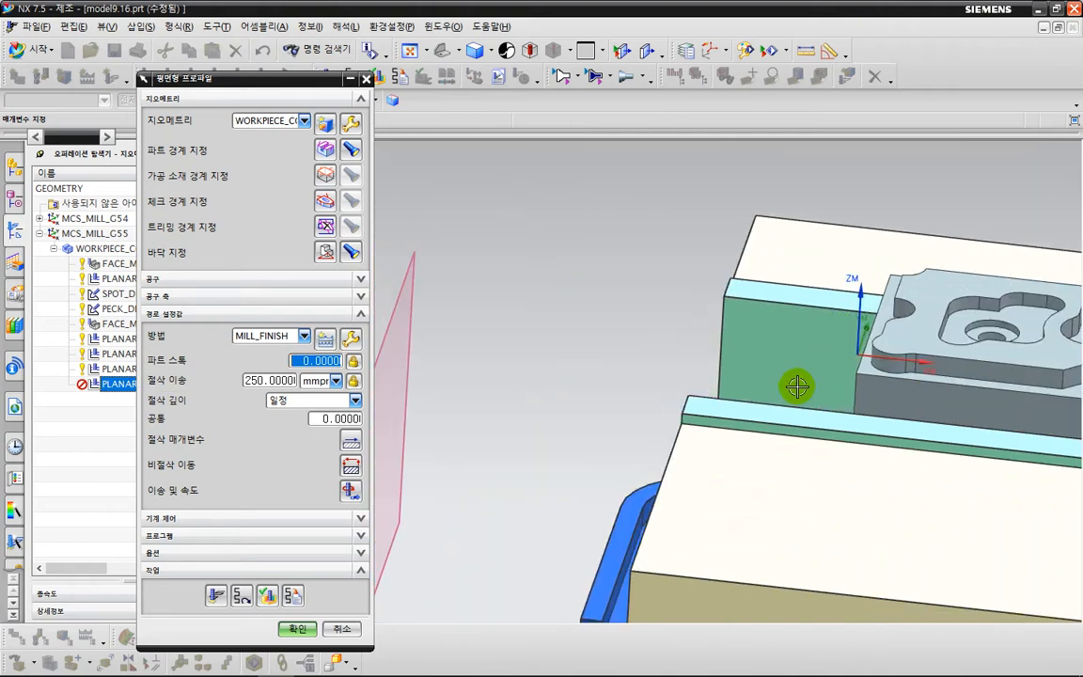
pyautogui.scroll(-3, 798, 387)
pyautogui.keyDown('shift'); pyautogui.moveTo(563, 314); pyautogui.dragTo(865, 378, button='middle'); pyautogui.keyUp('shift')
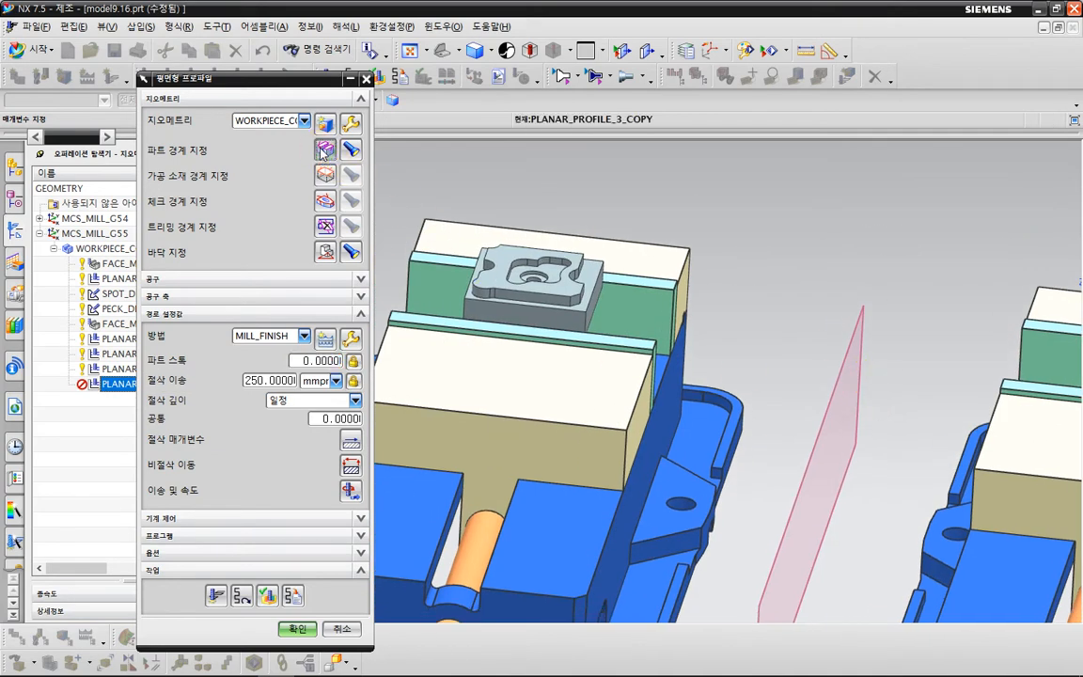
pyautogui.click(324, 150)
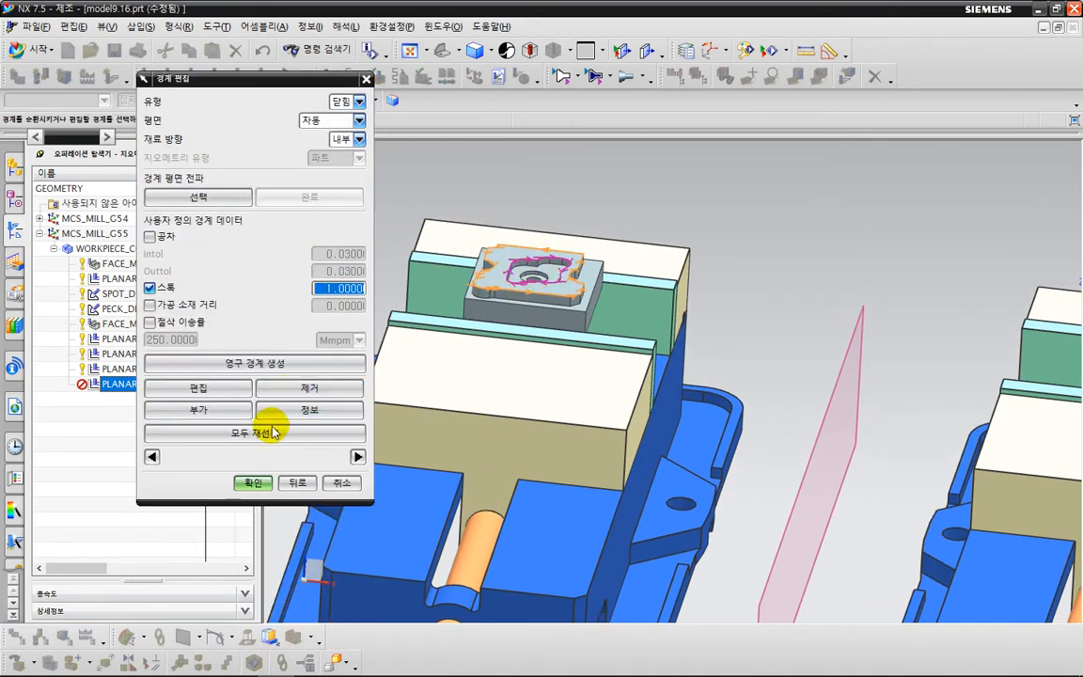
pyautogui.click(273, 432)
pyautogui.click(466, 365)
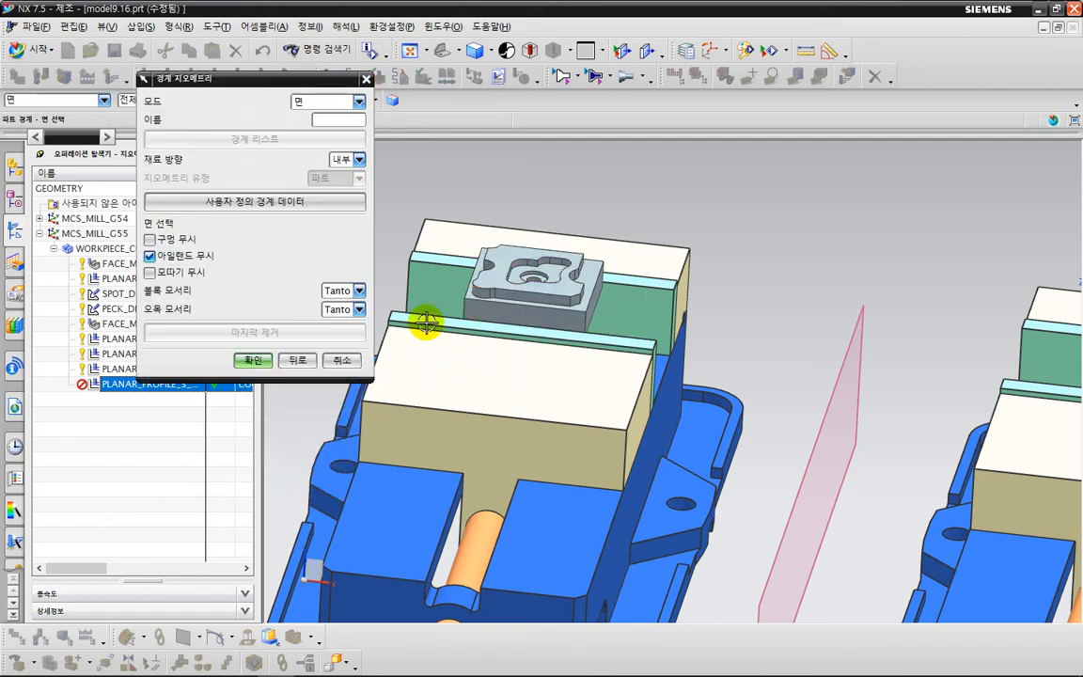
# Define the PLANAR_PROFILE_3_COPY part boundary from the mirrored part's top face, with material inside and islands ignored.
pyautogui.scroll(-2, 762, 339)
pyautogui.keyDown('shift'); pyautogui.moveTo(869, 343); pyautogui.dragTo(539, 344, button='middle'); pyautogui.keyUp('shift')
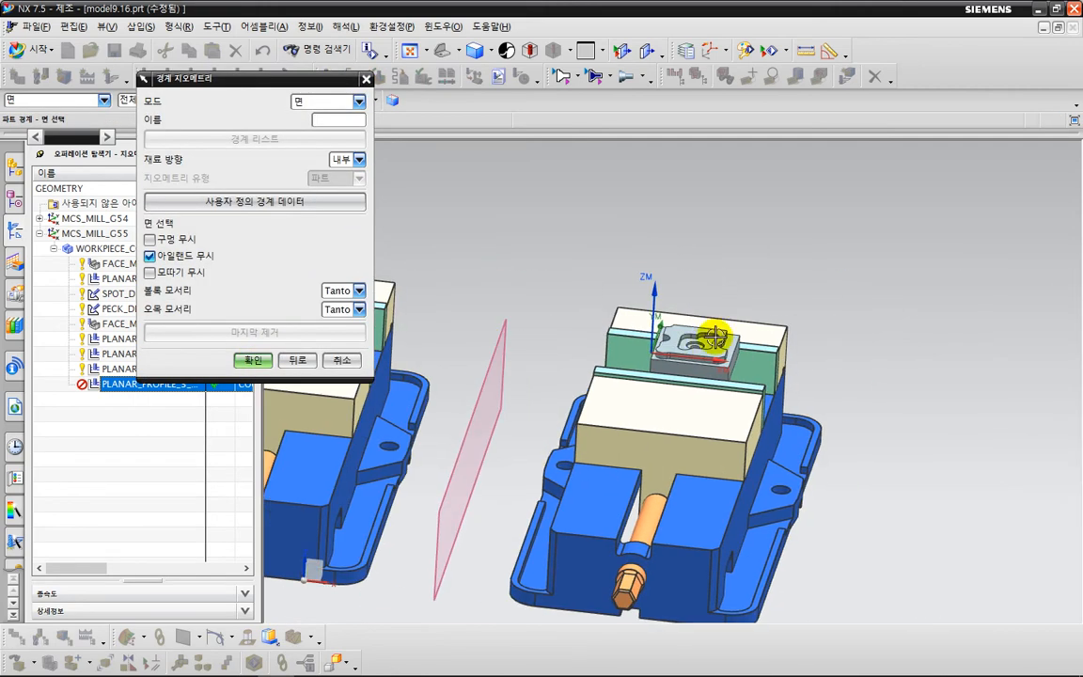
pyautogui.scroll(3, 713, 338)
pyautogui.click(630, 325)
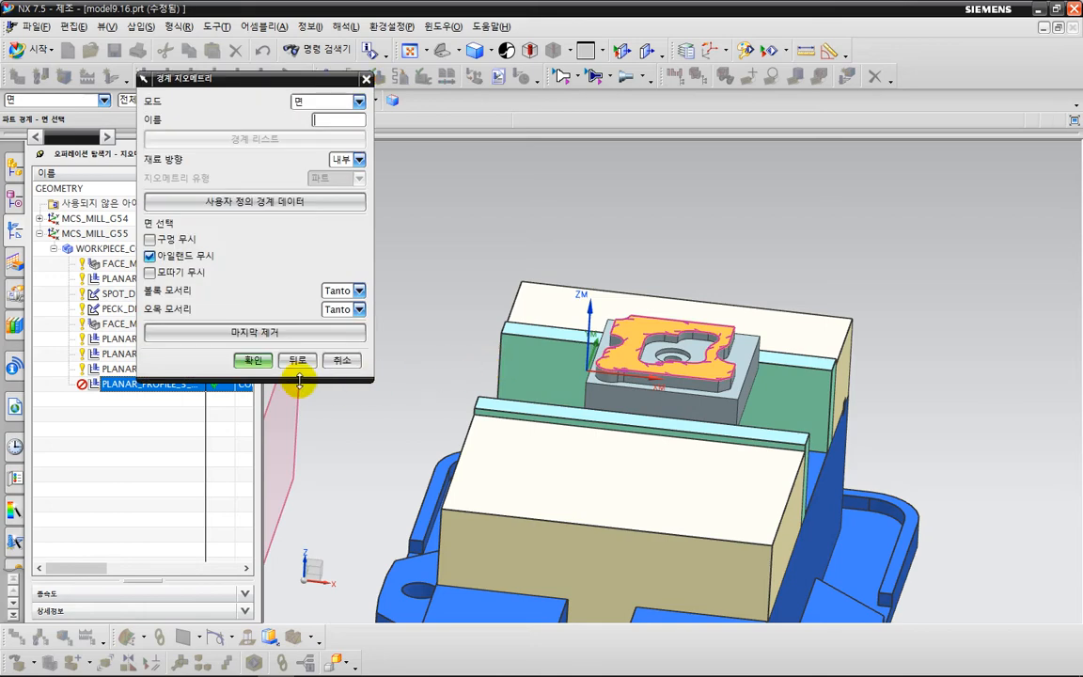
pyautogui.click(253, 361)
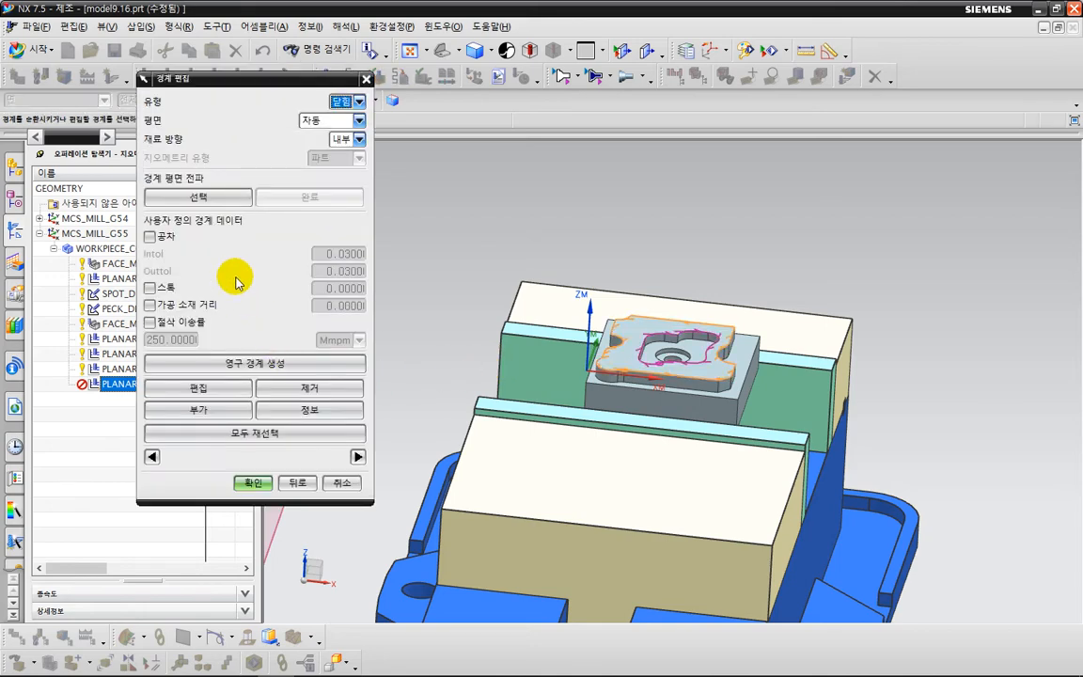
pyautogui.click(253, 482)
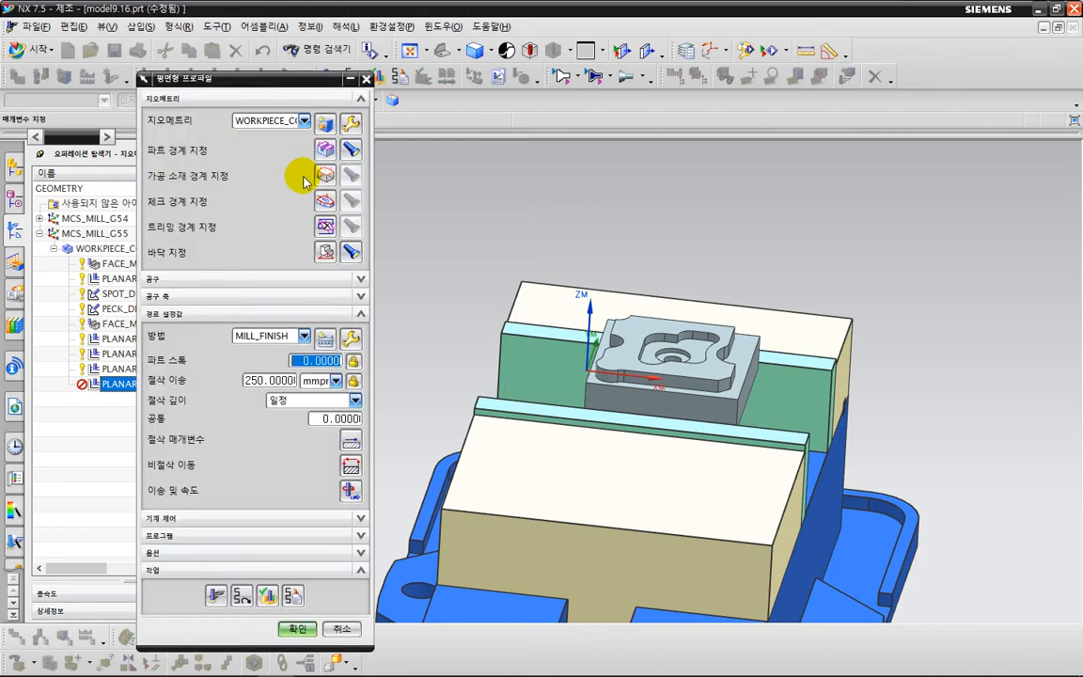
# Give the outer contour boundary of PLANAR_PROFILE_3_COPY a custom stock of 1.
pyautogui.click(329, 153)
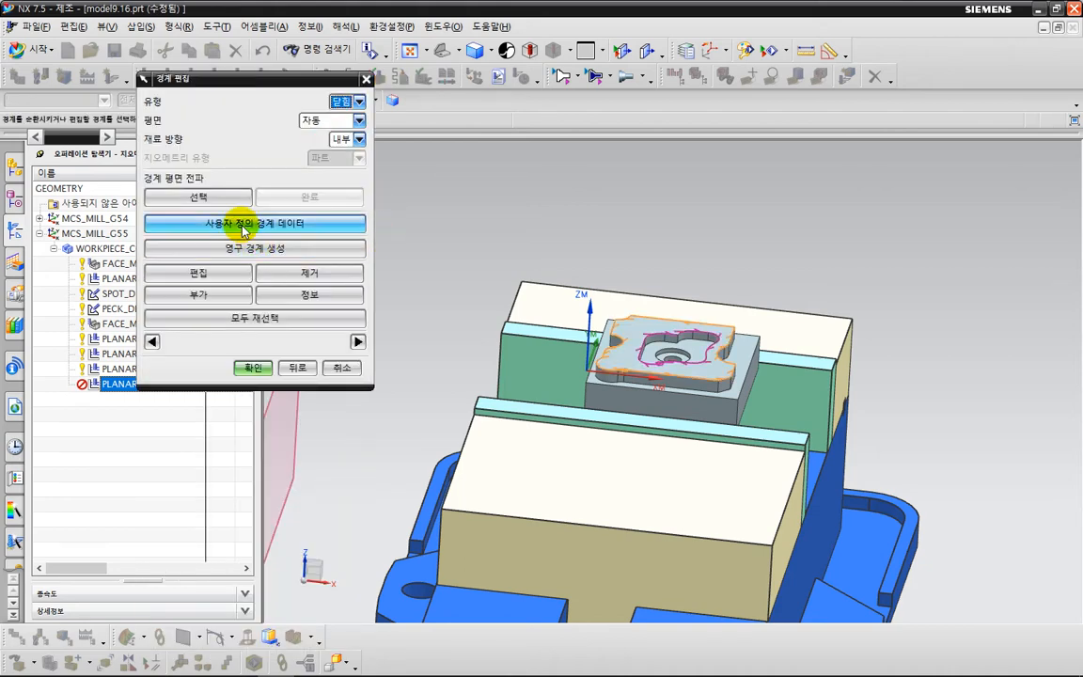
pyautogui.click(350, 234)
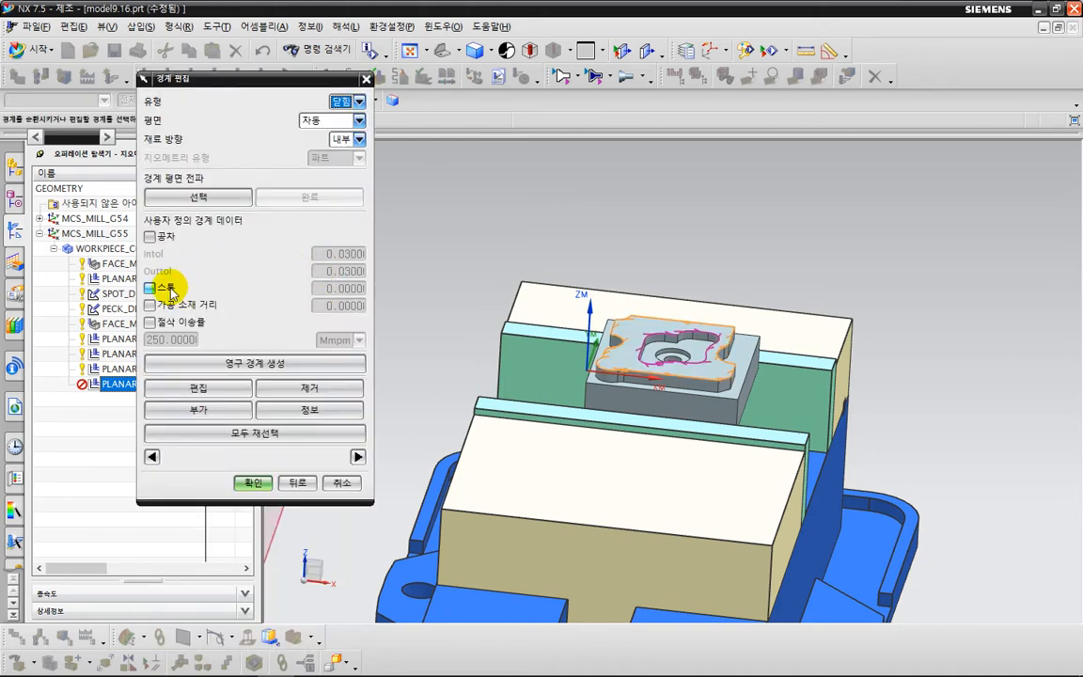
pyautogui.click(162, 287)
pyautogui.press('Return')
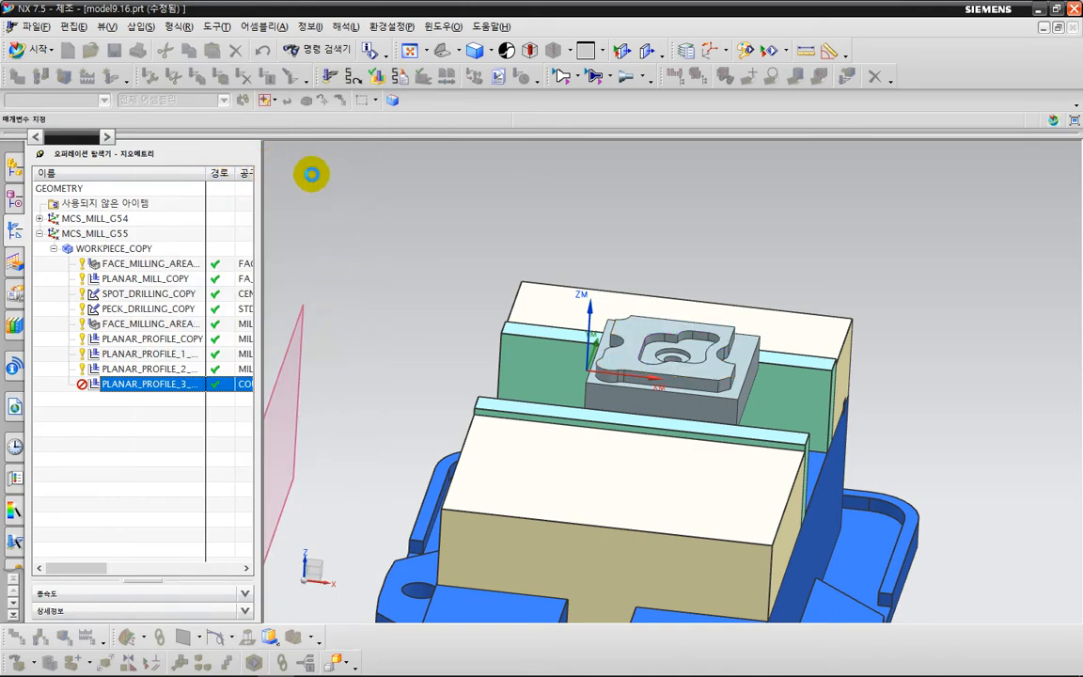
# Give the pocket boundary of PLANAR_PROFILE_3_COPY a custom stock of 1, then generate the toolpath and accept the operation.
pyautogui.click(321, 163)
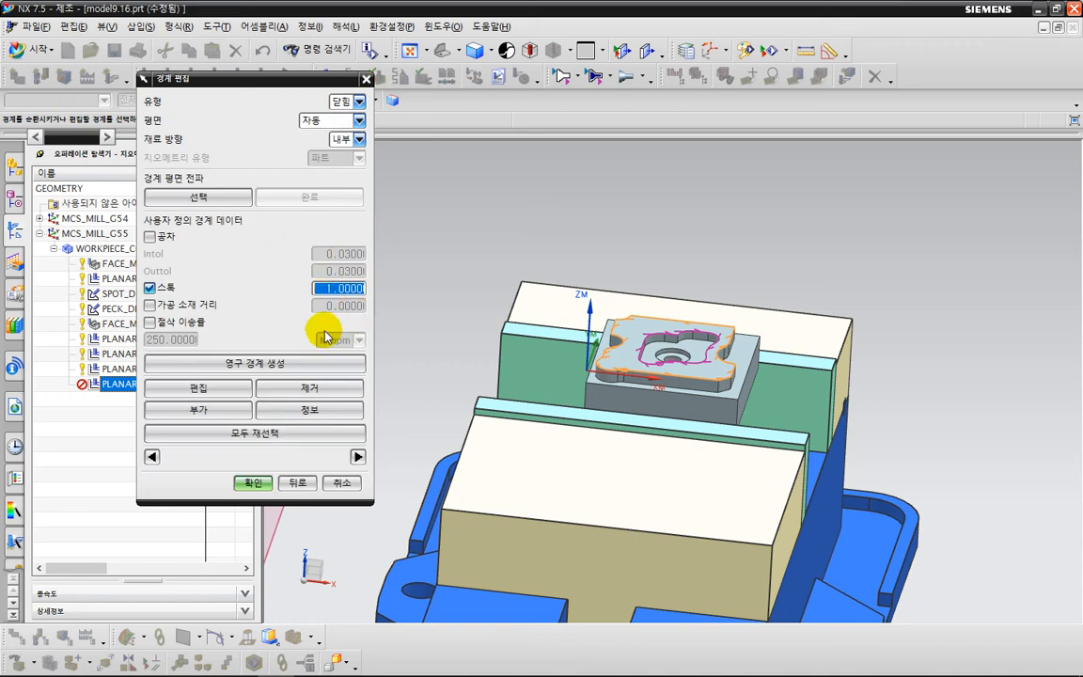
pyautogui.click(357, 456)
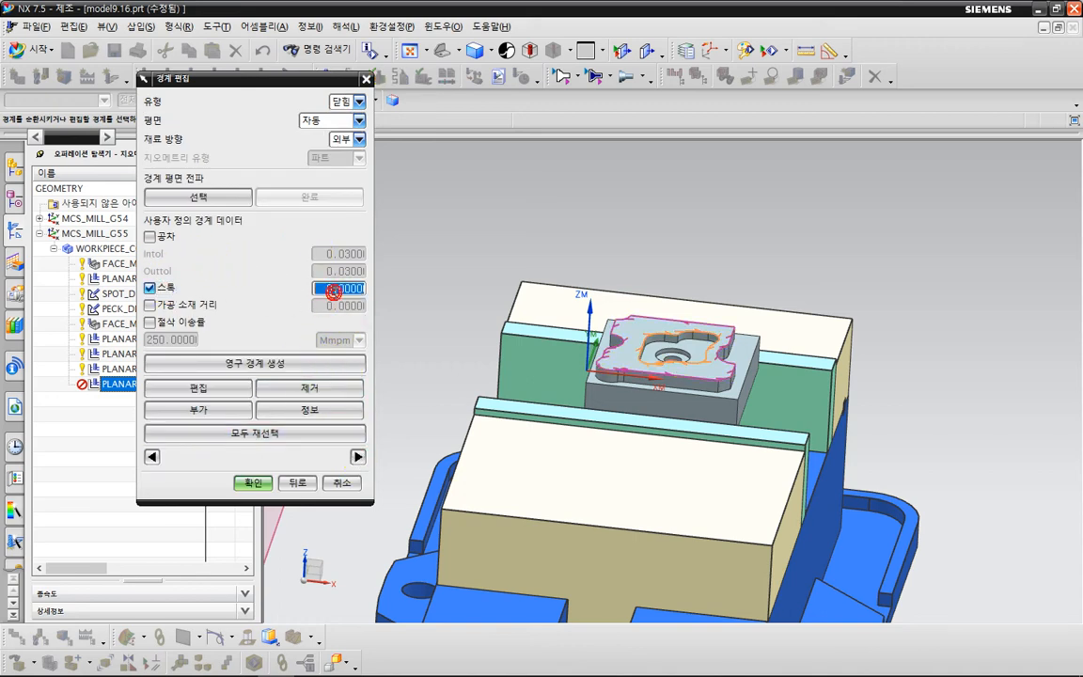
pyautogui.click(254, 482)
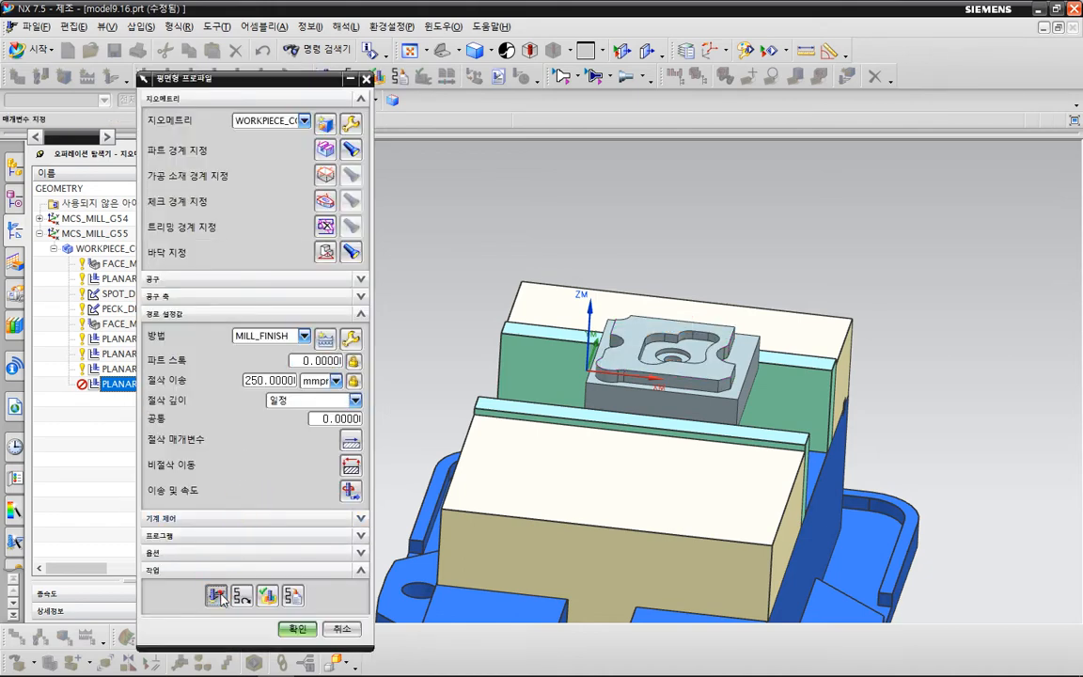
pyautogui.middleClick(584, 405)
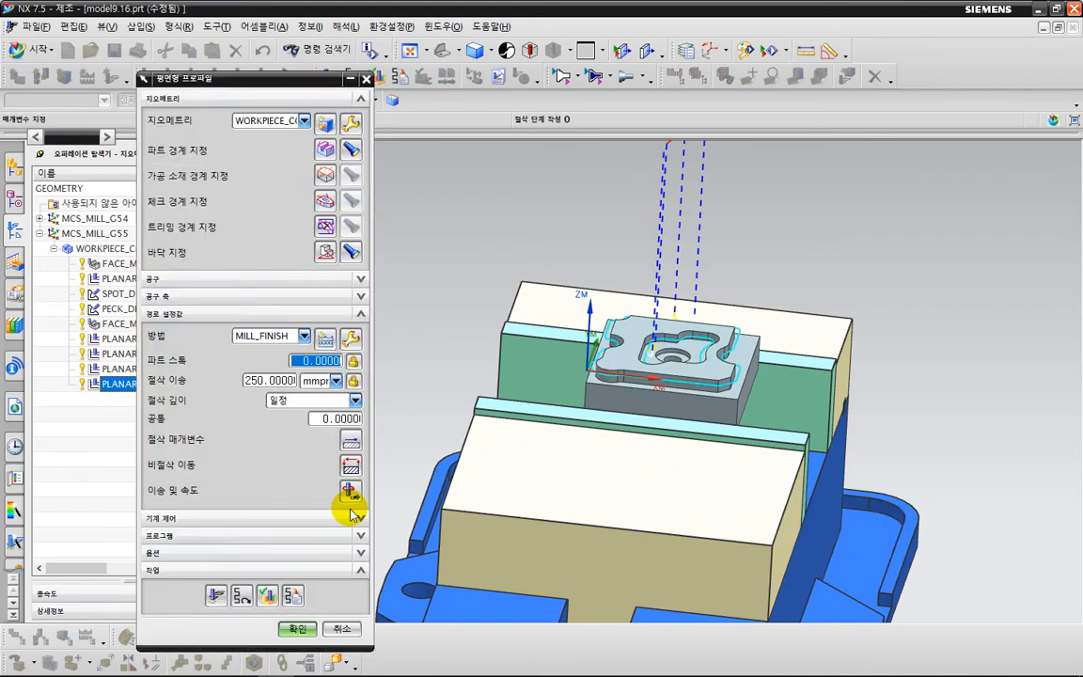
pyautogui.click(296, 627)
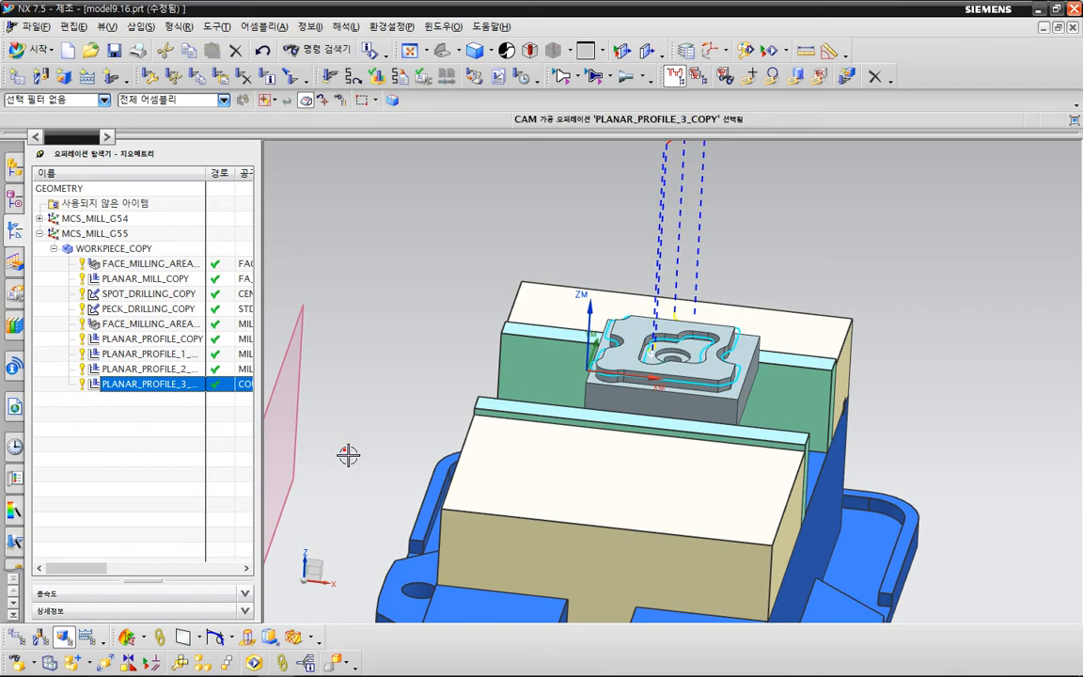
# Delete the datum plane standing between the two vises.
pyautogui.press('End')
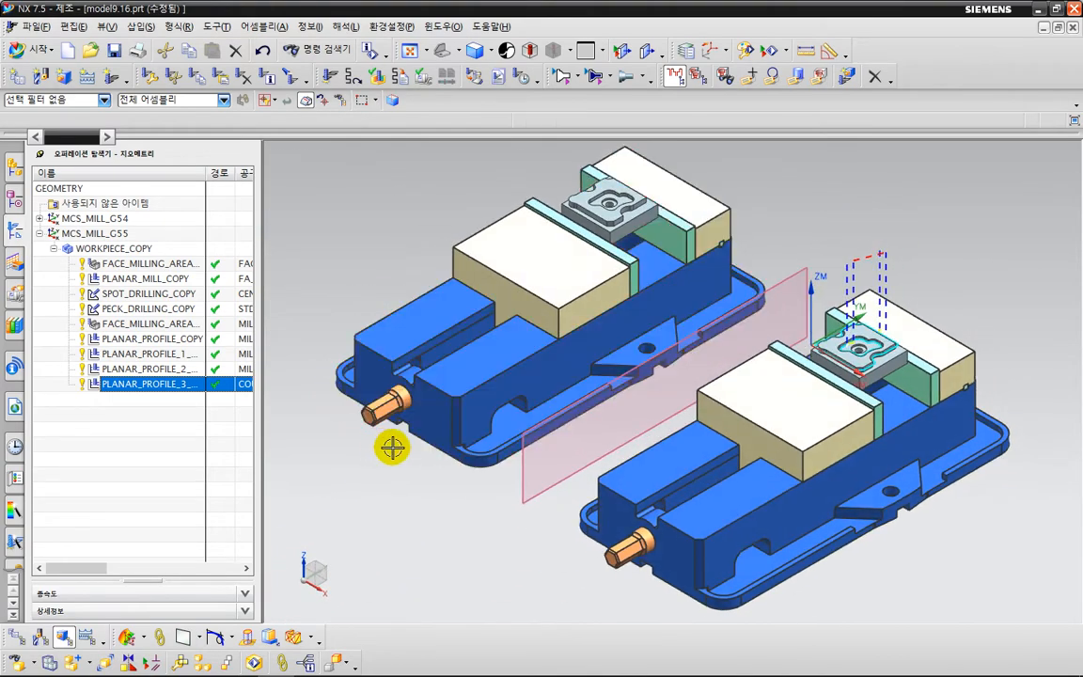
pyautogui.click(189, 463)
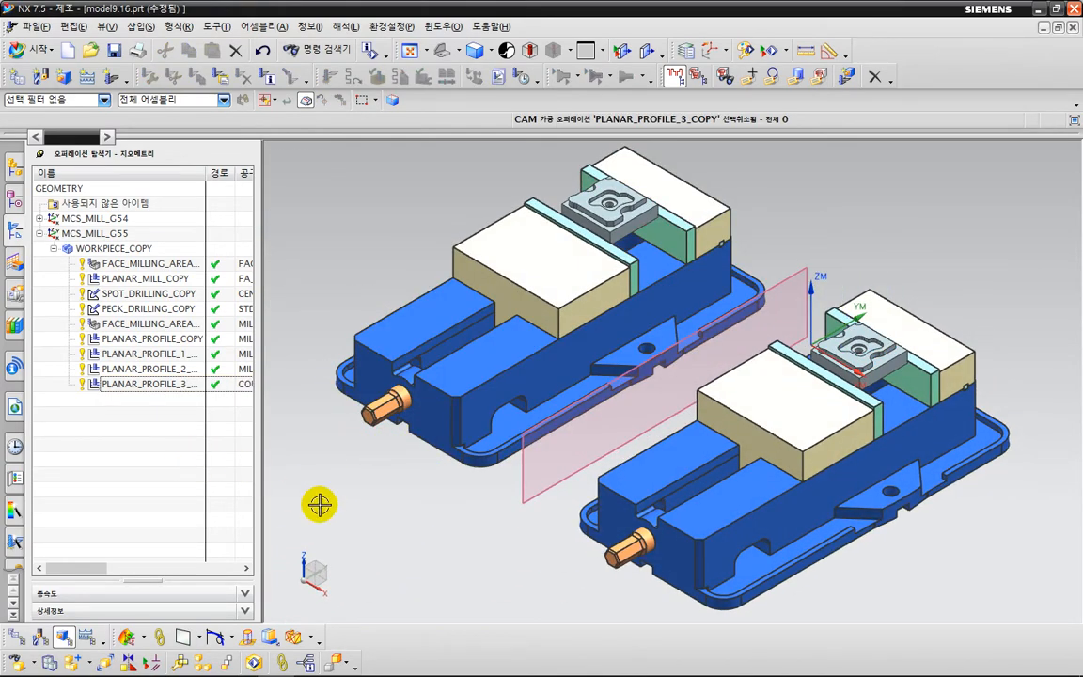
pyautogui.keyDown('shift'); pyautogui.moveTo(410, 502); pyautogui.dragTo(400, 530, button='middle'); pyautogui.keyUp('shift')
pyautogui.click(786, 311)
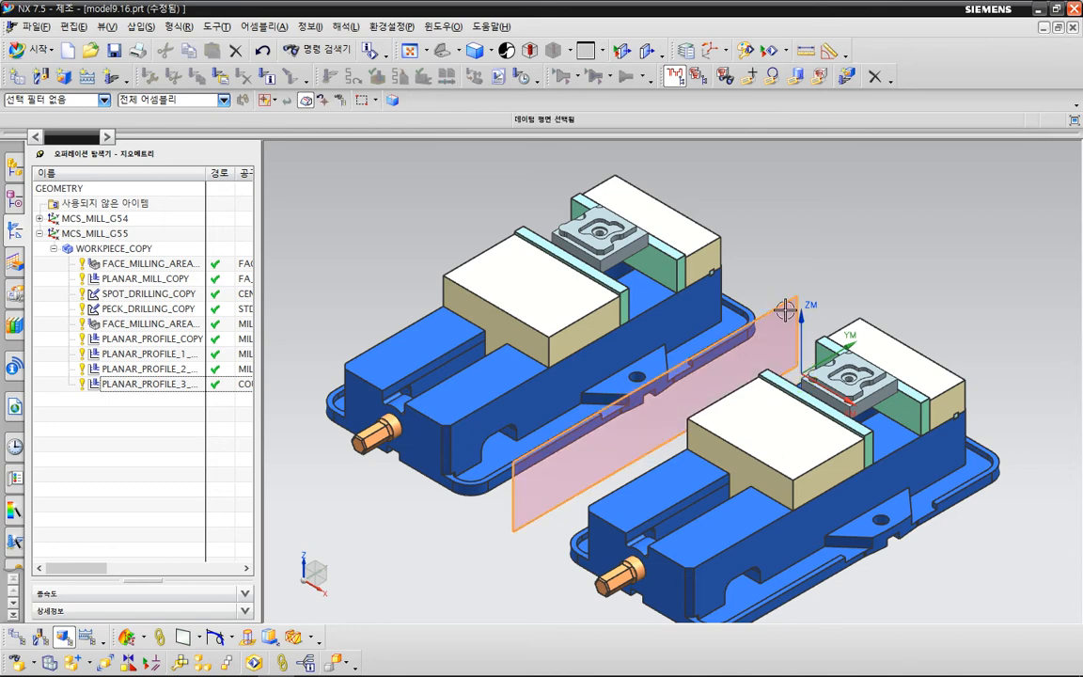
pyautogui.press('Delete')
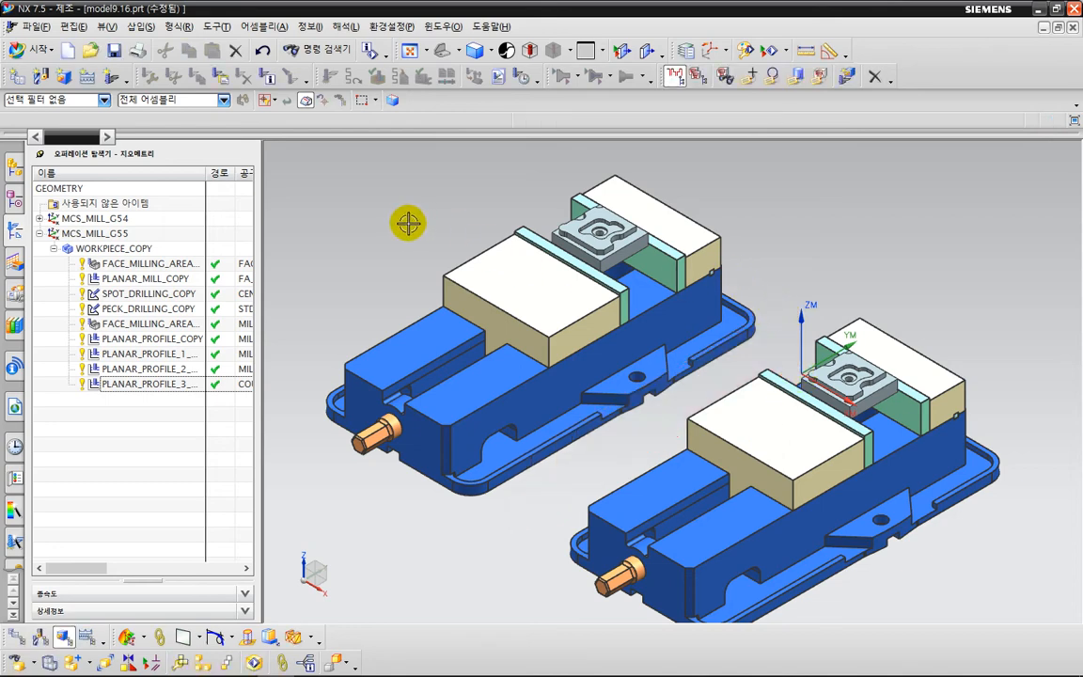
# Display the two-vise assembly with True Shading and close its floating options.
pyautogui.rightClick(288, 263)
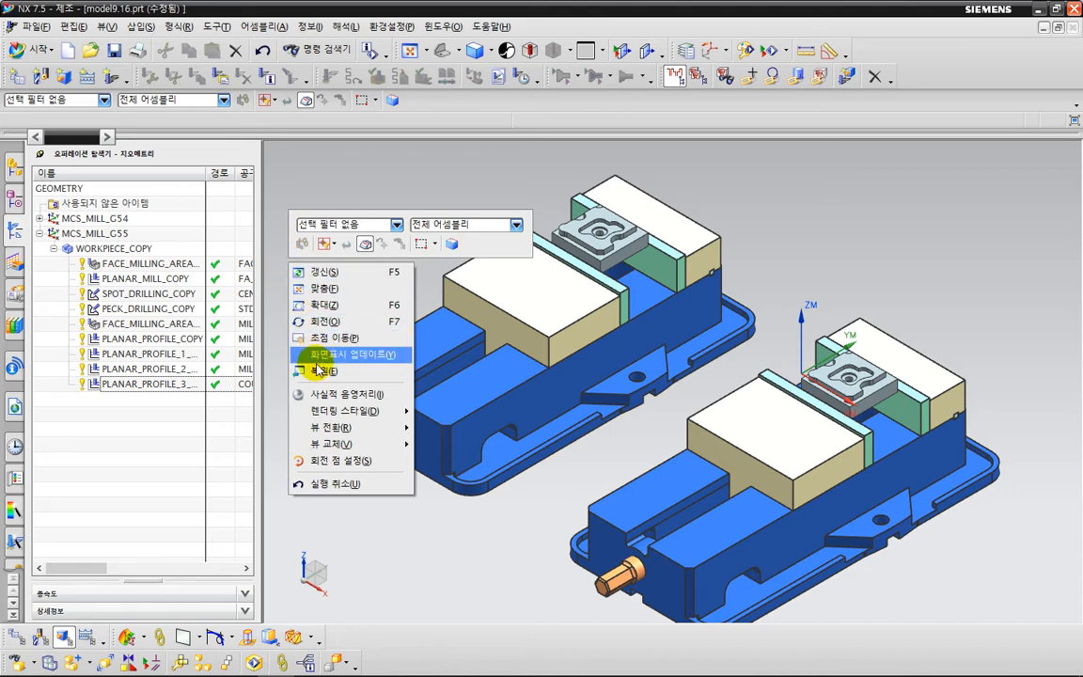
pyautogui.click(323, 393)
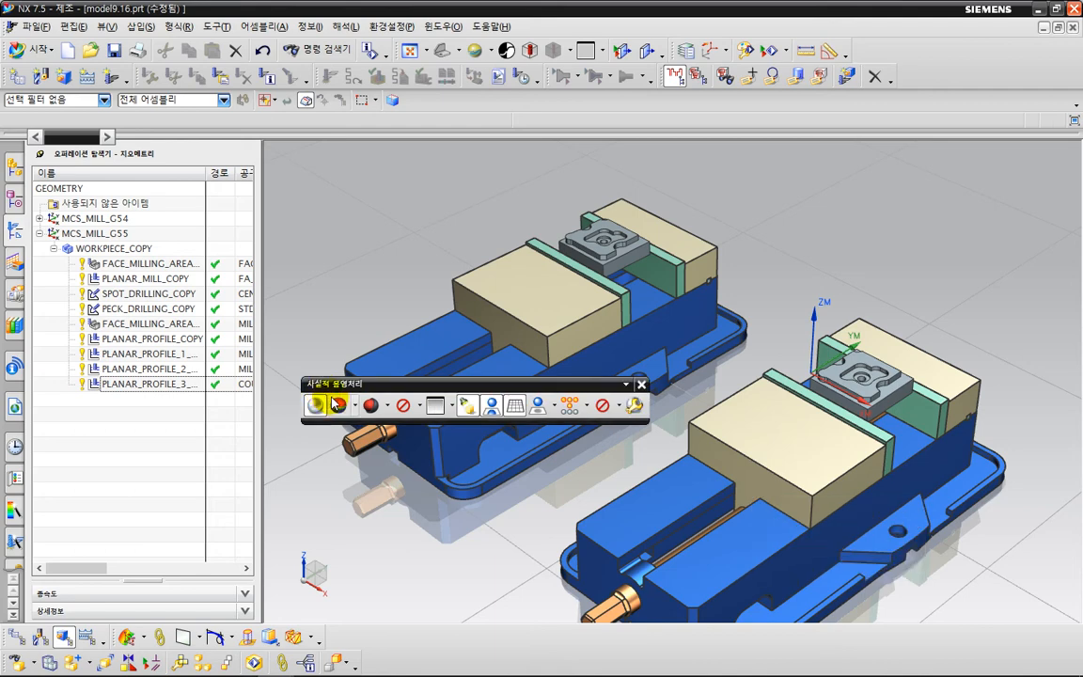
pyautogui.click(641, 385)
pyautogui.scroll(-1, 478, 463)
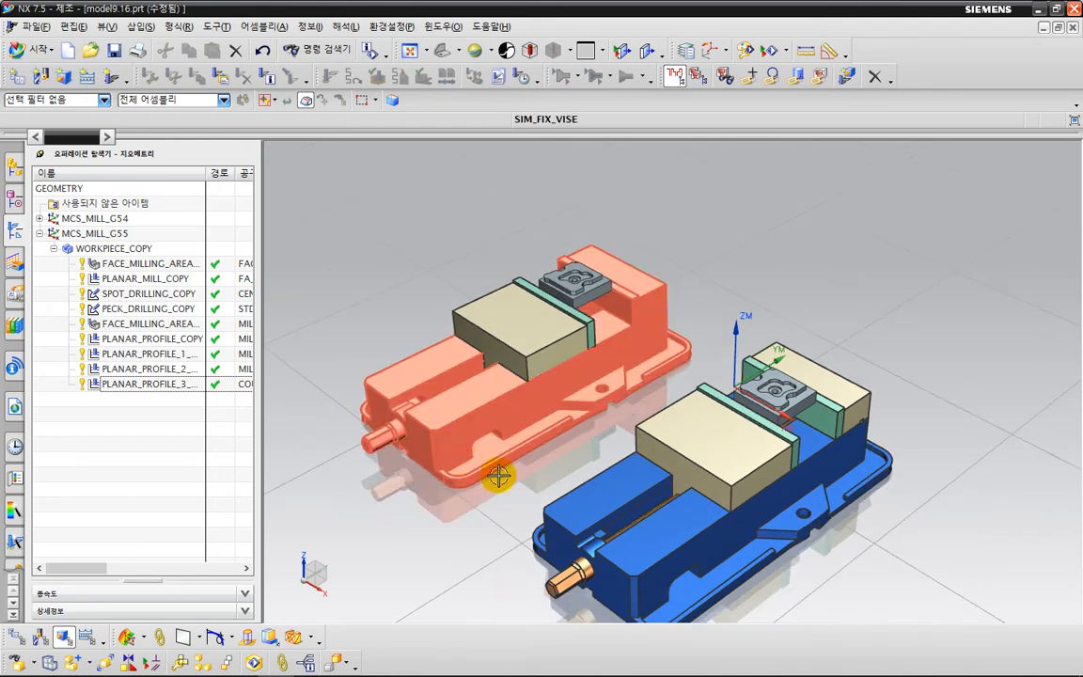
pyautogui.keyDown('shift'); pyautogui.moveTo(521, 484); pyautogui.dragTo(559, 470, button='middle'); pyautogui.keyUp('shift')
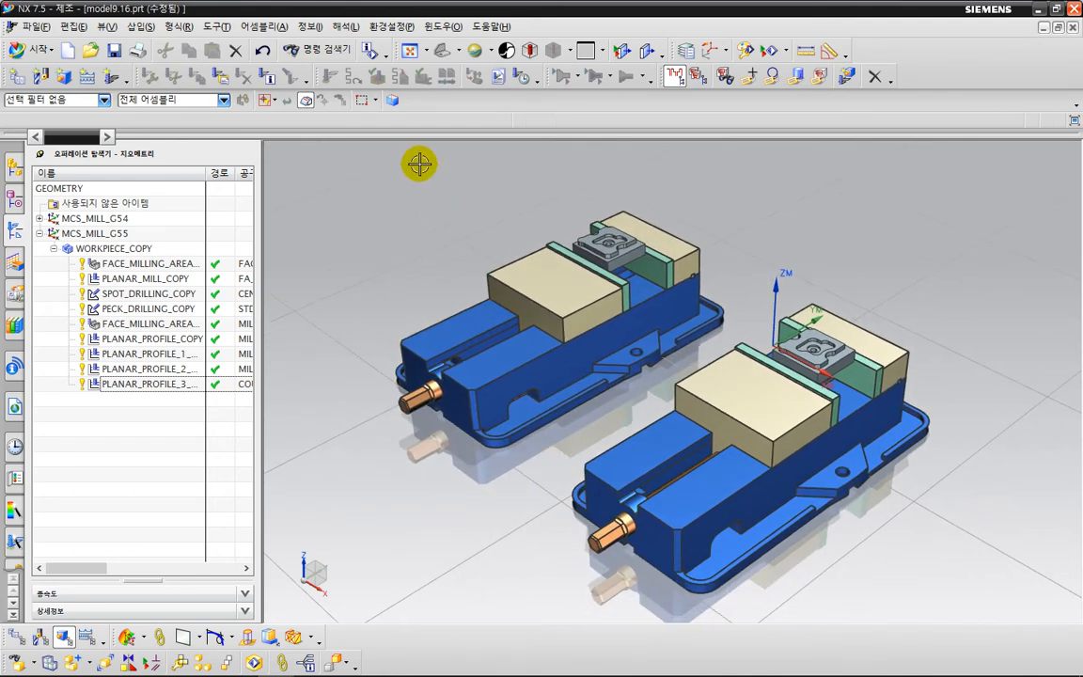
# Collapse the G55 group, show the operations in program order, and widen the navigator to reveal tools and times.
pyautogui.click(40, 233)
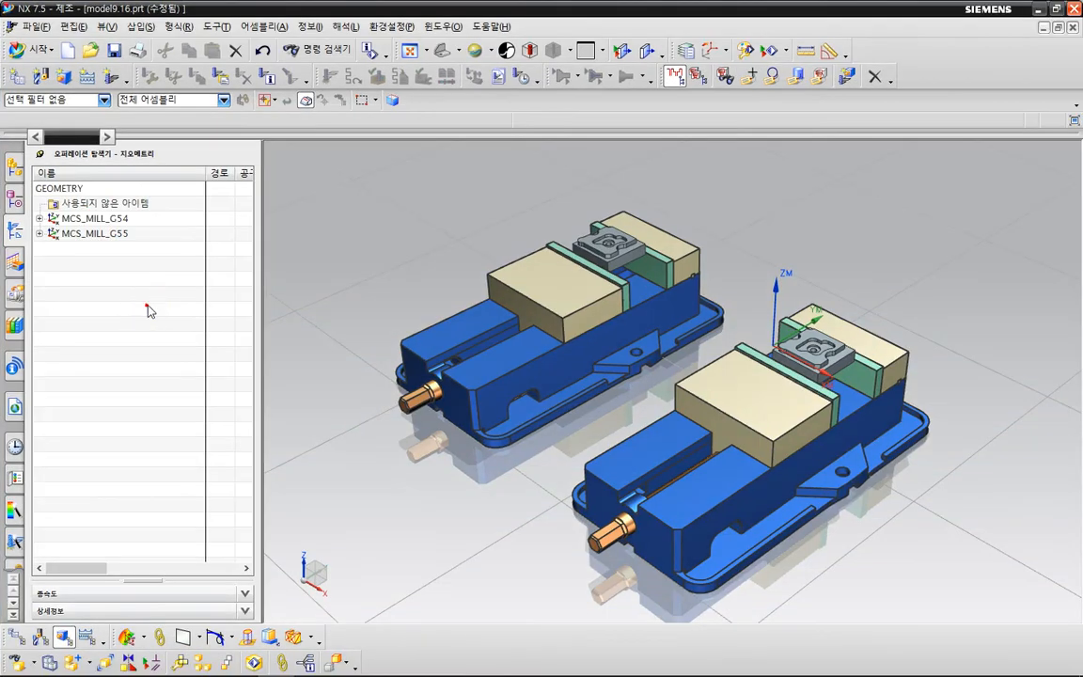
pyautogui.rightClick(147, 305)
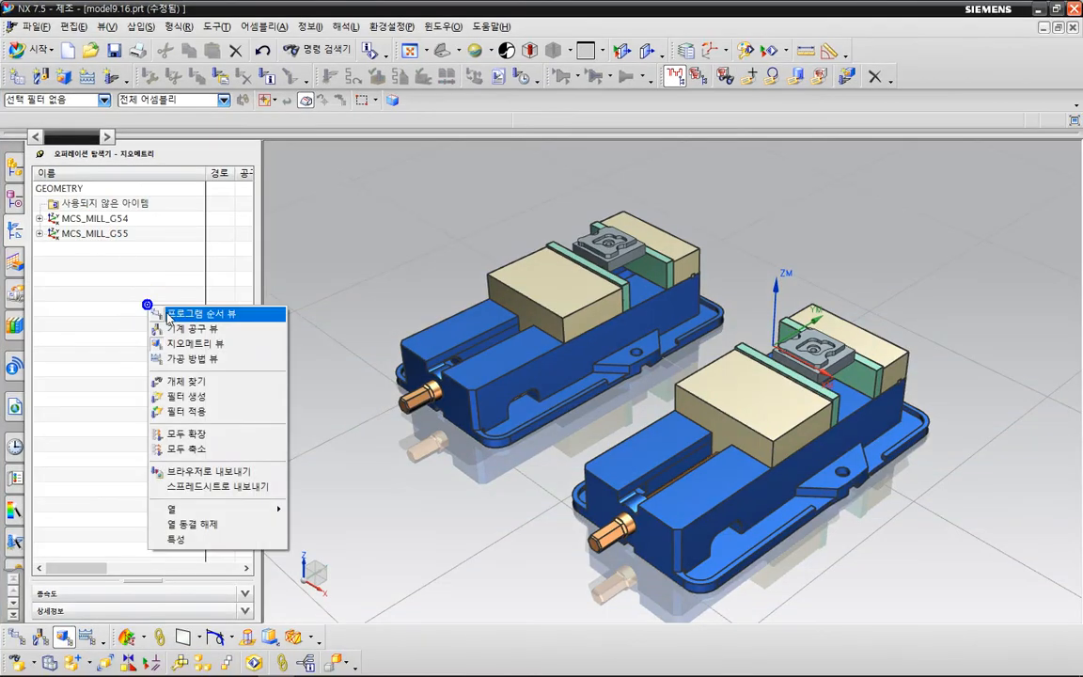
pyautogui.click(179, 313)
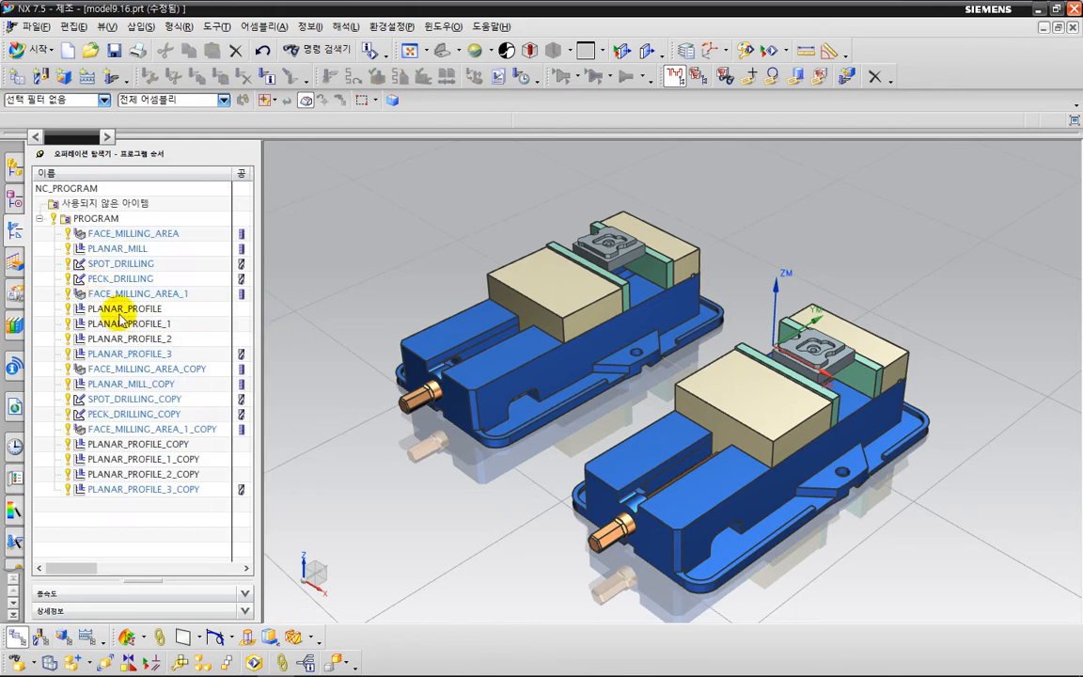
pyautogui.moveTo(257, 322); pyautogui.dragTo(460, 341)
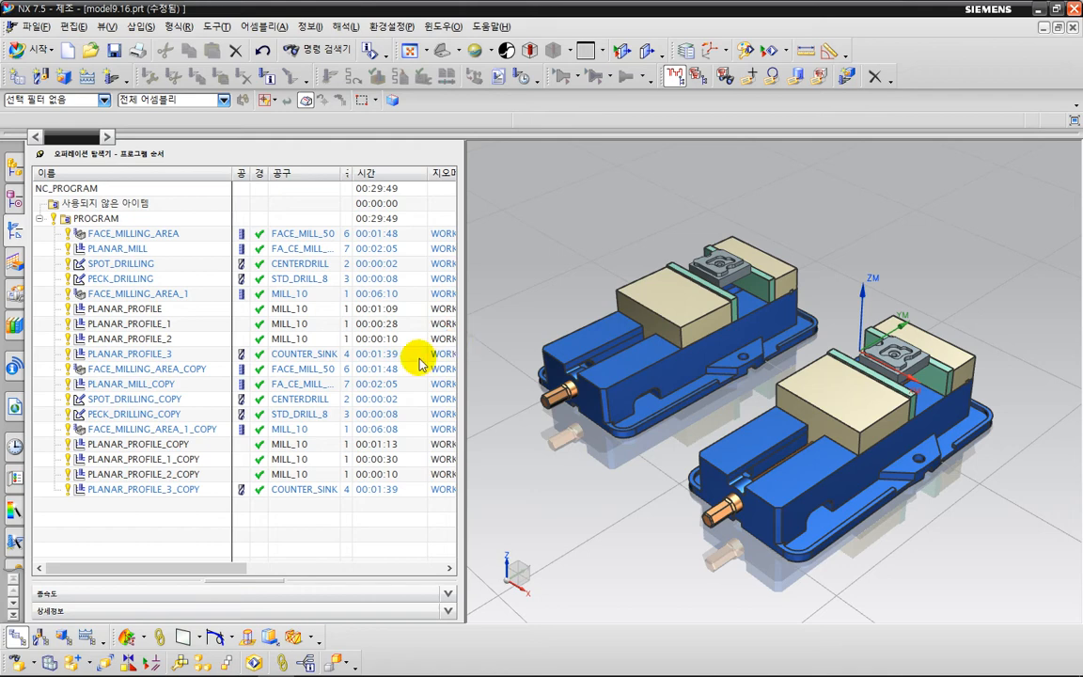
# Reorder the face milling, planar mill, spot drilling and peck drilling copies so each directly follows its original operation in the program.
pyautogui.click(181, 353)
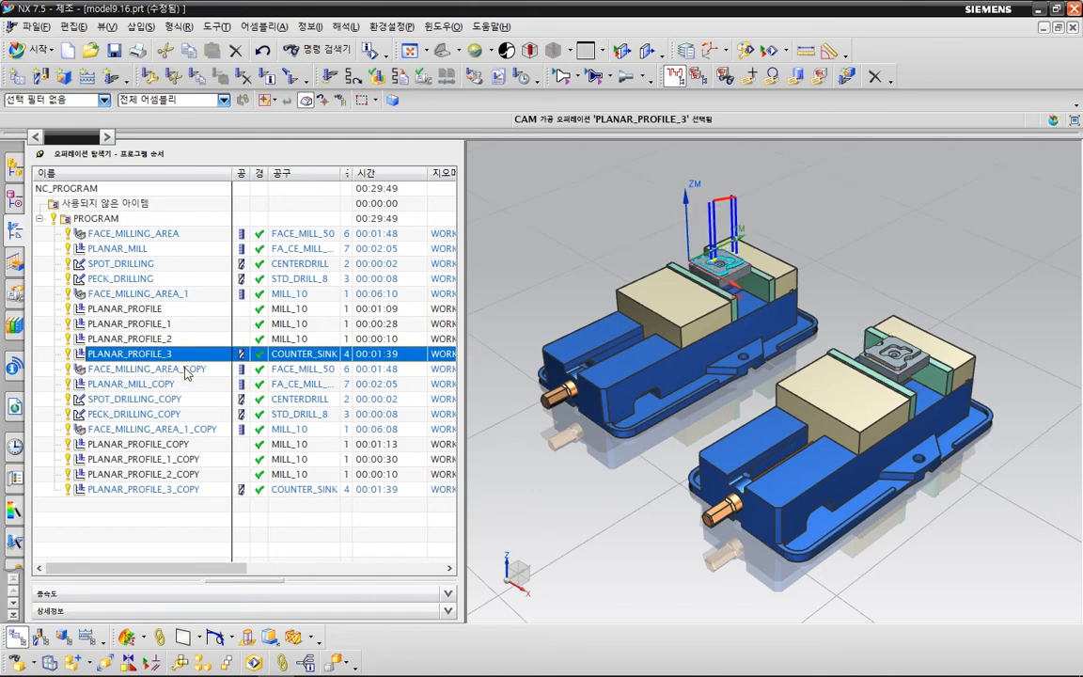
pyautogui.moveTo(179, 368); pyautogui.dragTo(194, 237)
pyautogui.moveTo(173, 379); pyautogui.dragTo(199, 265)
pyautogui.moveTo(170, 402); pyautogui.dragTo(200, 305)
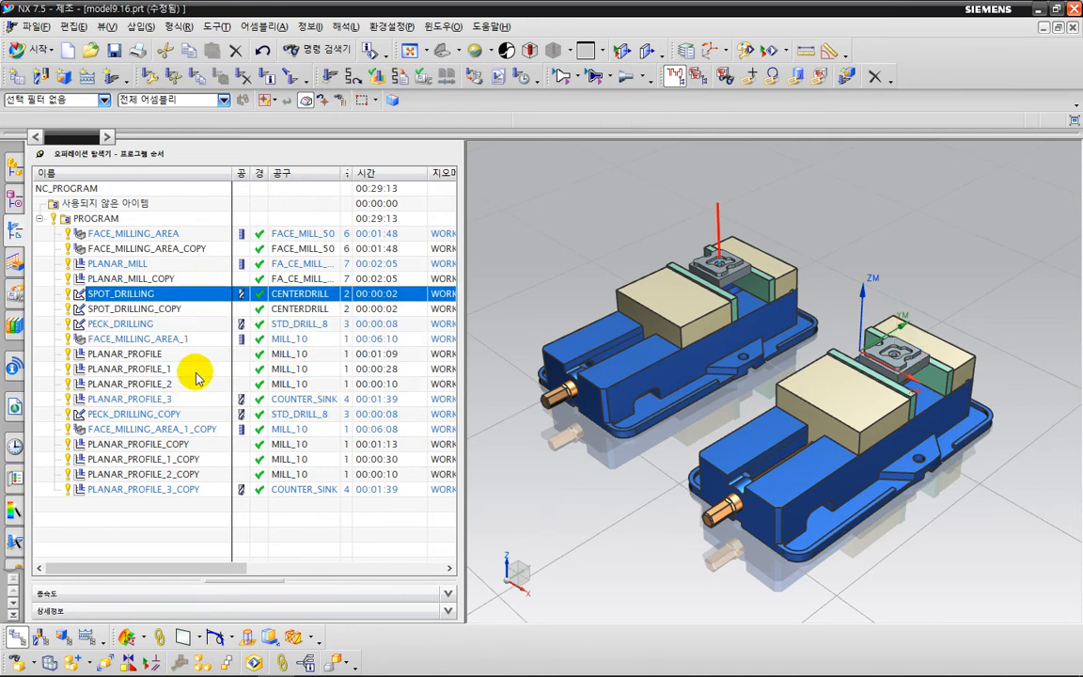
pyautogui.moveTo(162, 417); pyautogui.dragTo(176, 330)
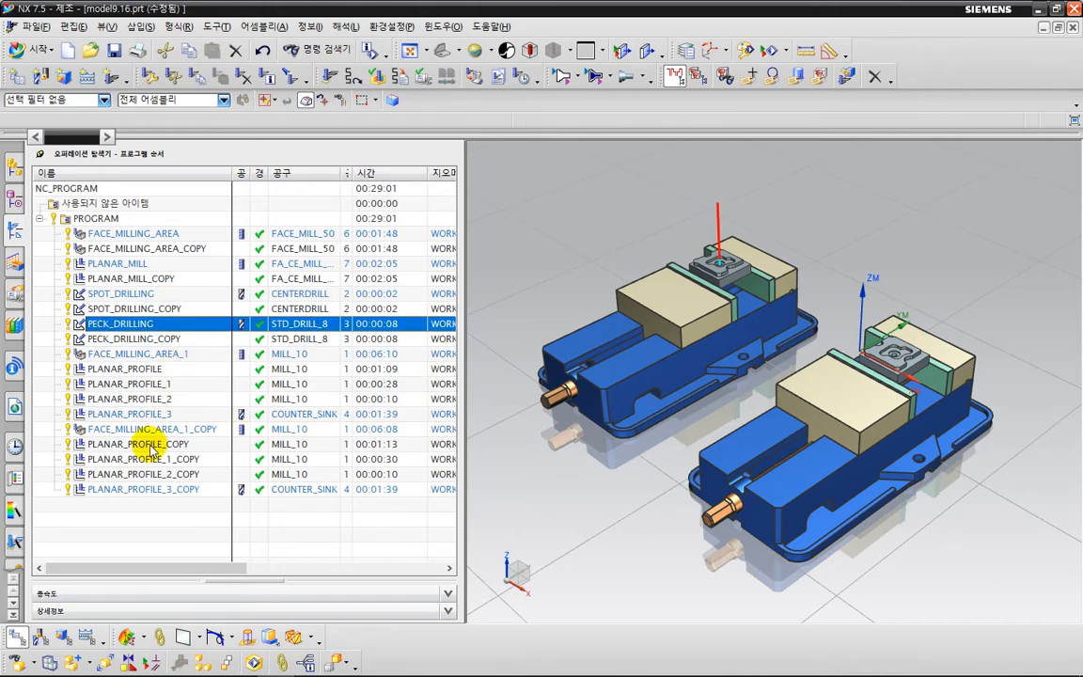
pyautogui.moveTo(151, 435); pyautogui.dragTo(178, 355)
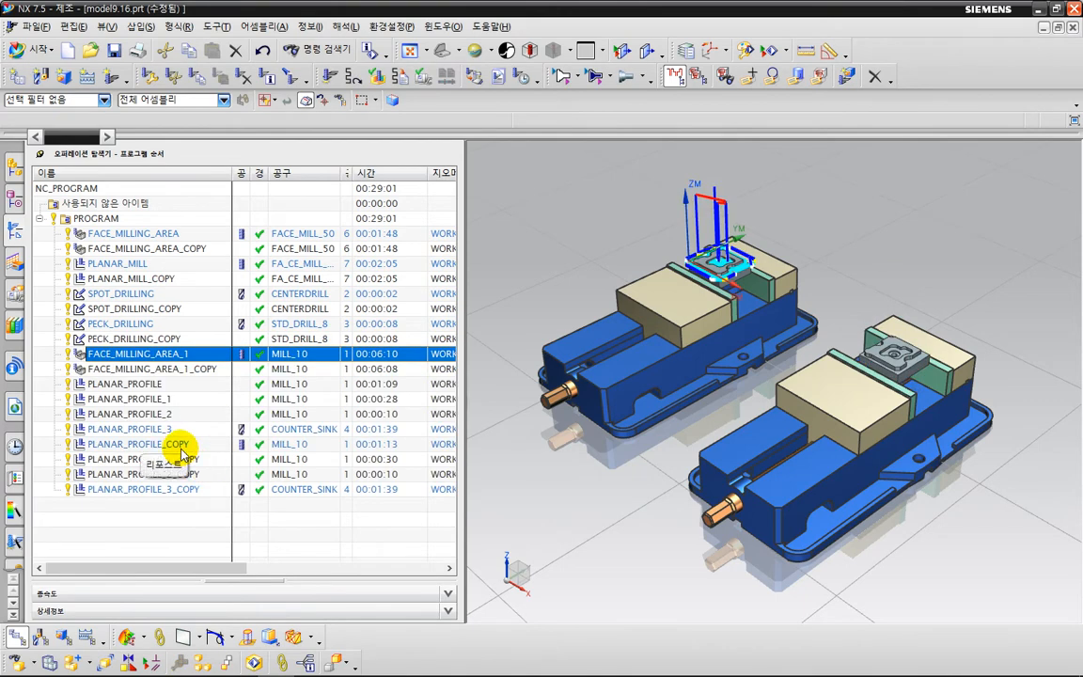
# Move PLANAR_PROFILE_COPY, PLANAR_PROFILE_1_COPY and PLANAR_PROFILE_2_COPY directly below their respective original operations.
pyautogui.click(169, 446)
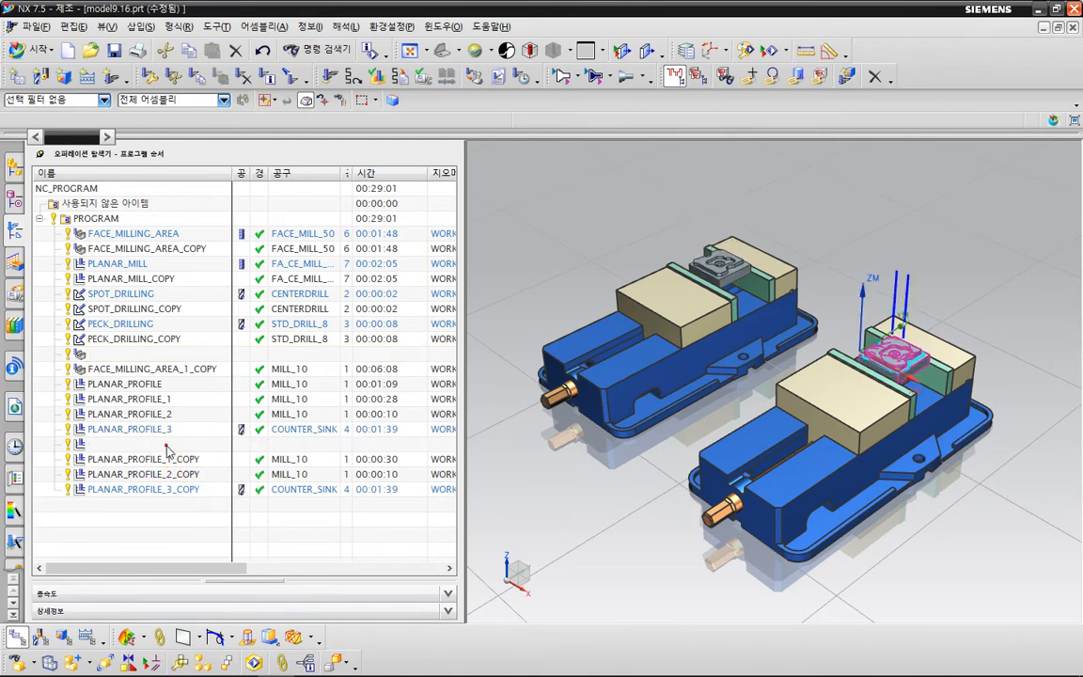
pyautogui.moveTo(168, 449); pyautogui.dragTo(195, 382)
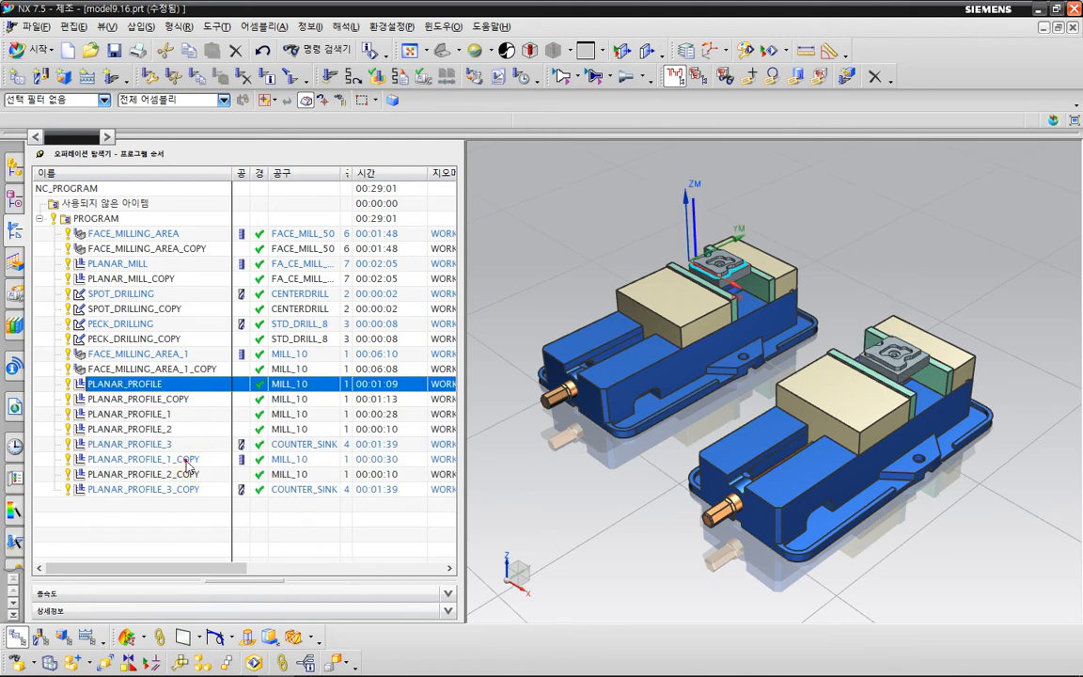
pyautogui.click(184, 461)
pyautogui.moveTo(179, 464); pyautogui.dragTo(198, 416)
pyautogui.click(186, 476)
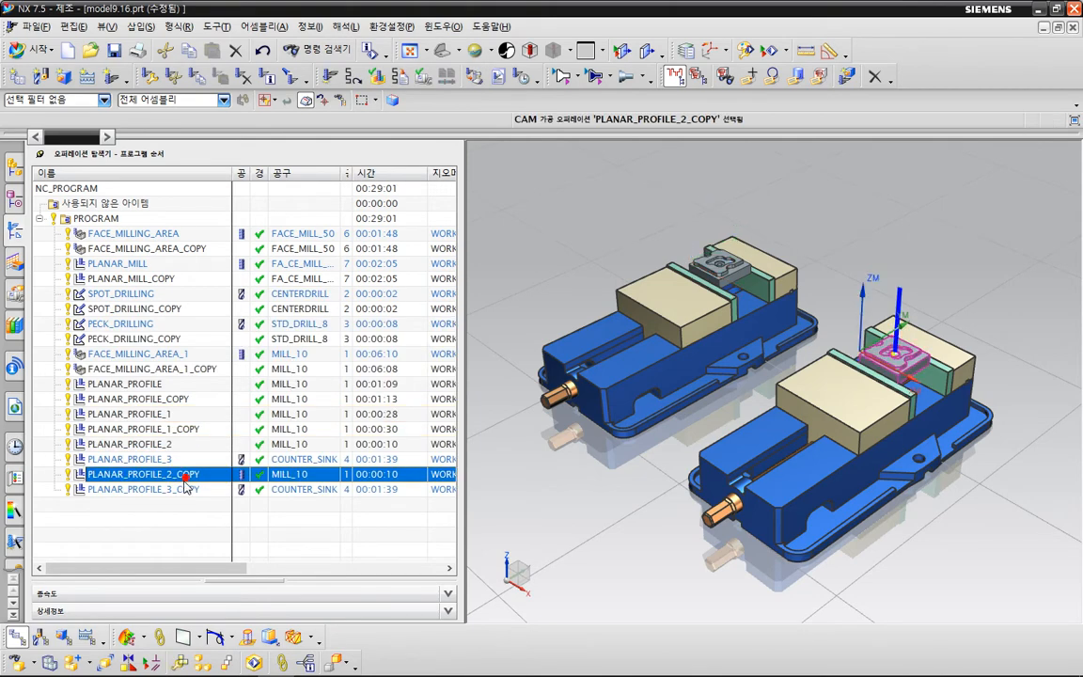
pyautogui.moveTo(189, 481); pyautogui.dragTo(205, 445)
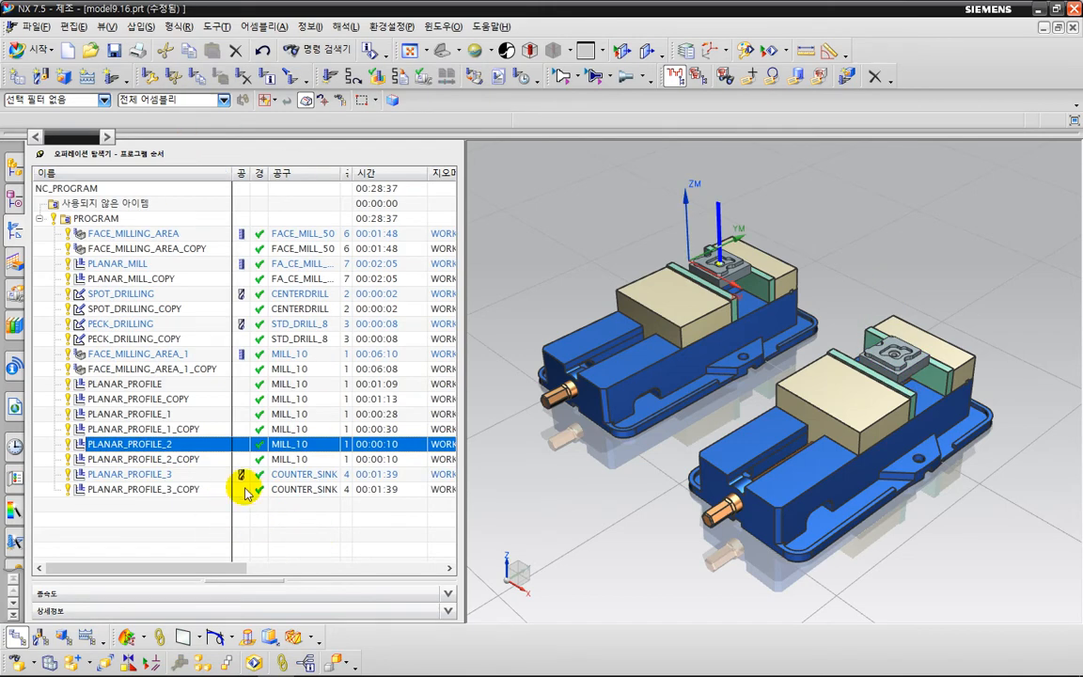
# Narrow the navigator, then play a machine simulation of the whole PROGRAM group with 3D material removal shown.
pyautogui.moveTo(464, 355); pyautogui.dragTo(244, 355)
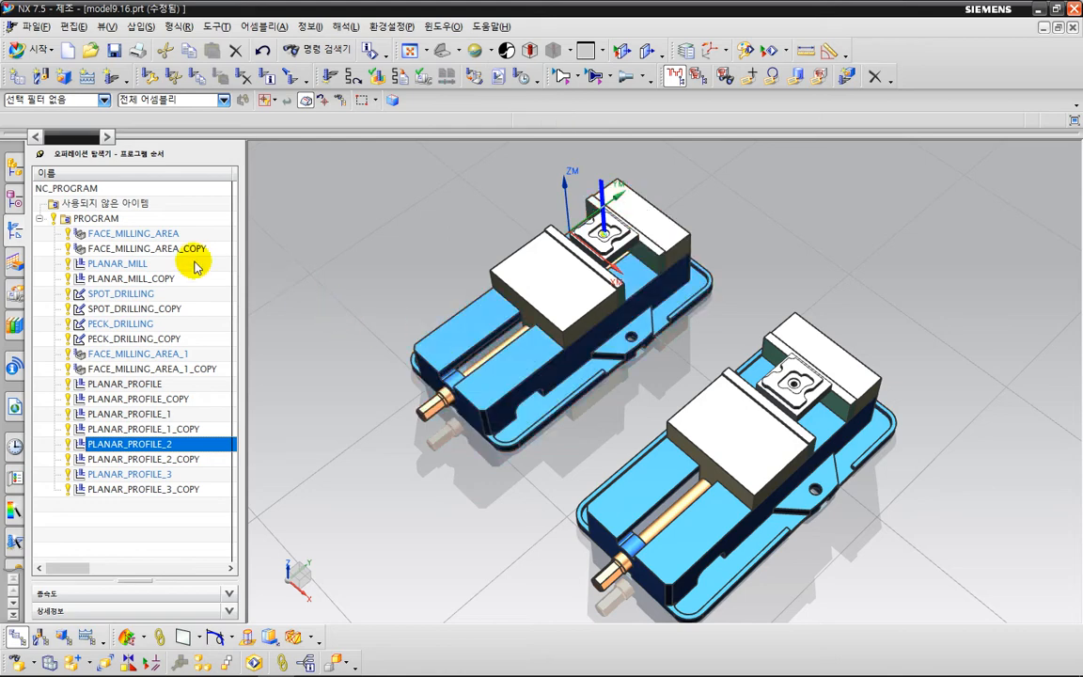
pyautogui.click(101, 218)
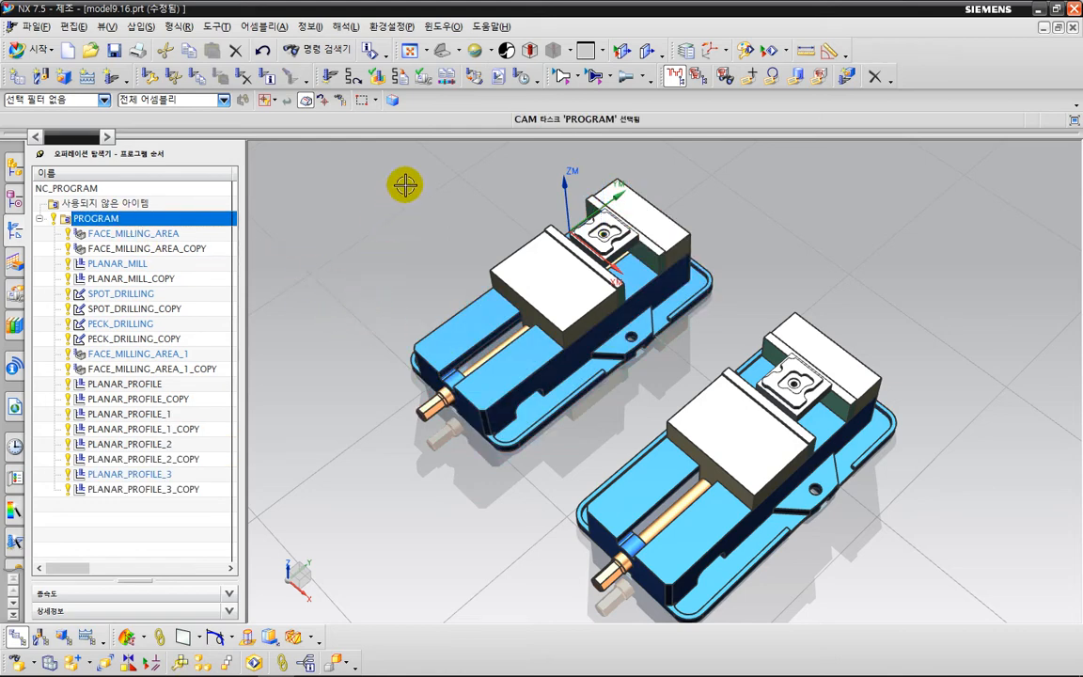
pyautogui.click(424, 81)
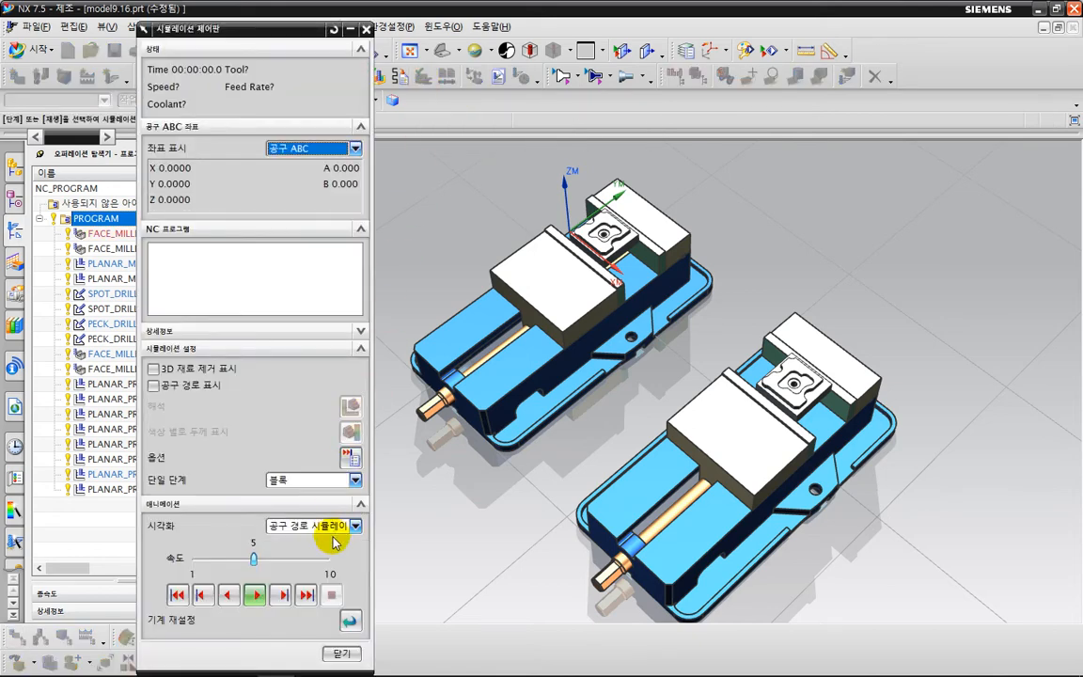
pyautogui.click(345, 525)
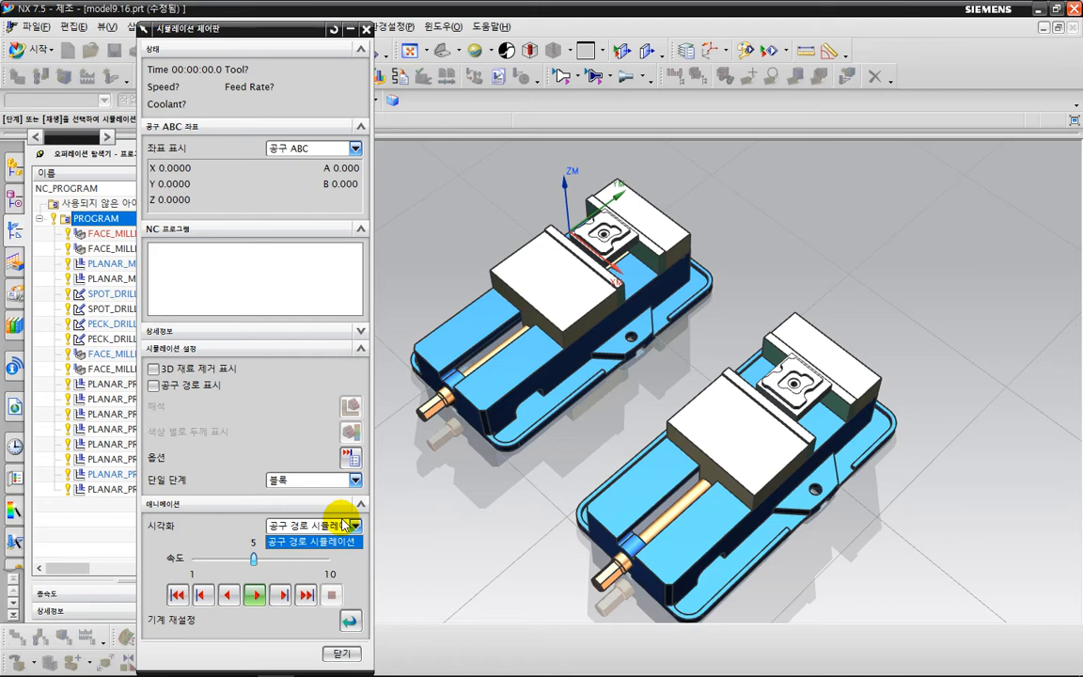
pyautogui.click(343, 521)
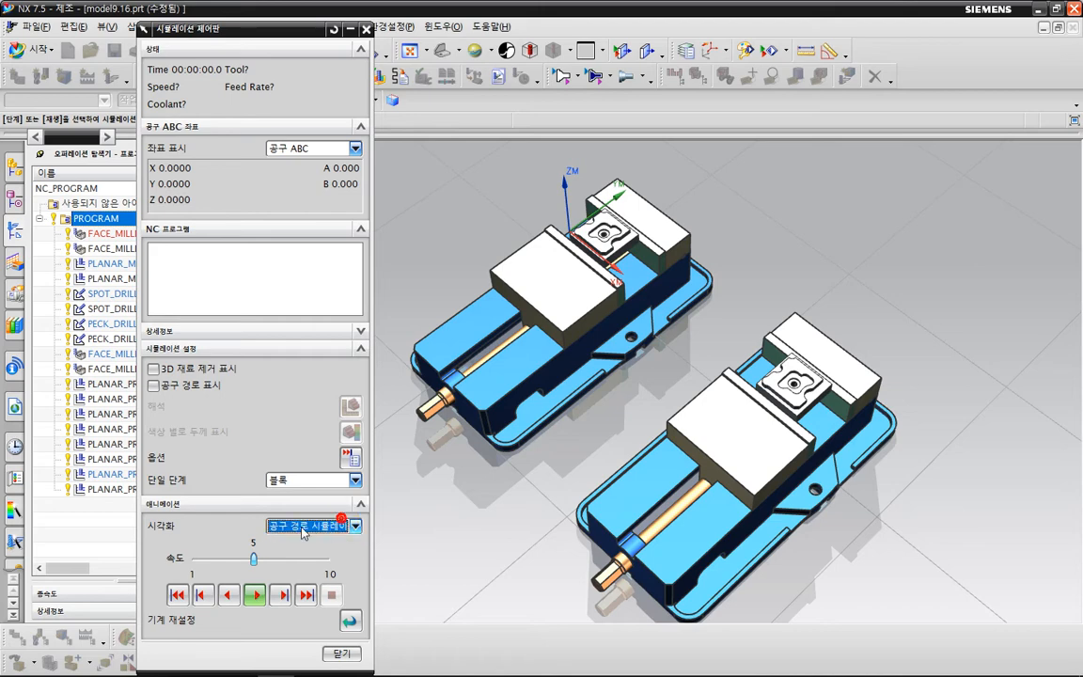
pyautogui.click(213, 375)
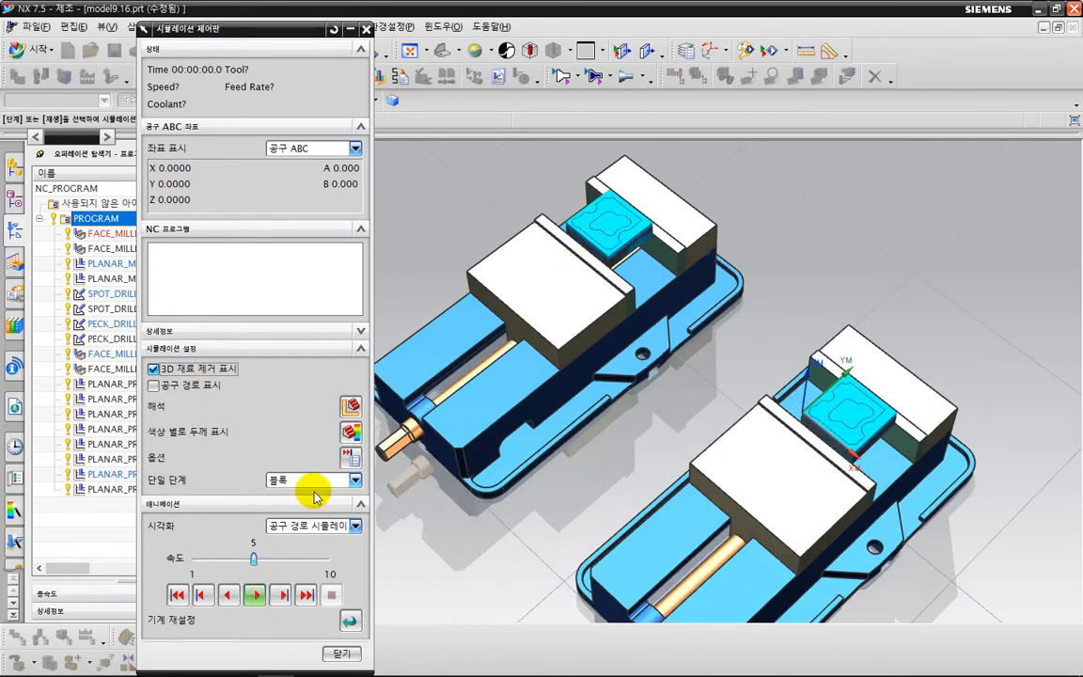
pyautogui.click(254, 595)
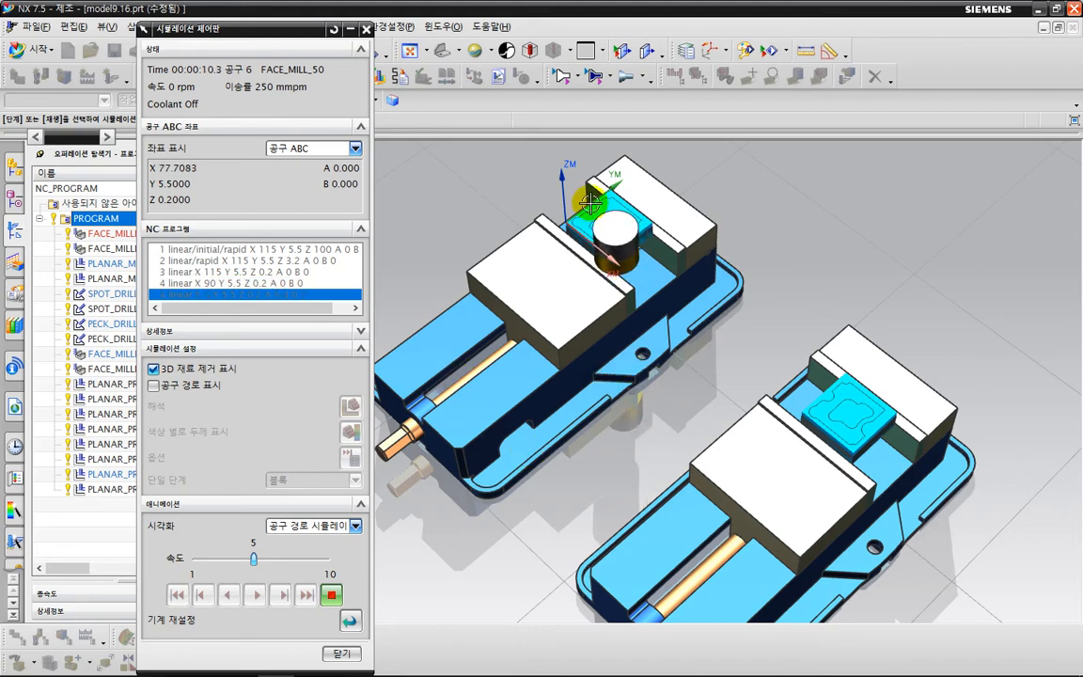
# Raise the simulation speed to 7 and show the toolpath instead of 3D material removal.
pyautogui.scroll(5, 593, 229)
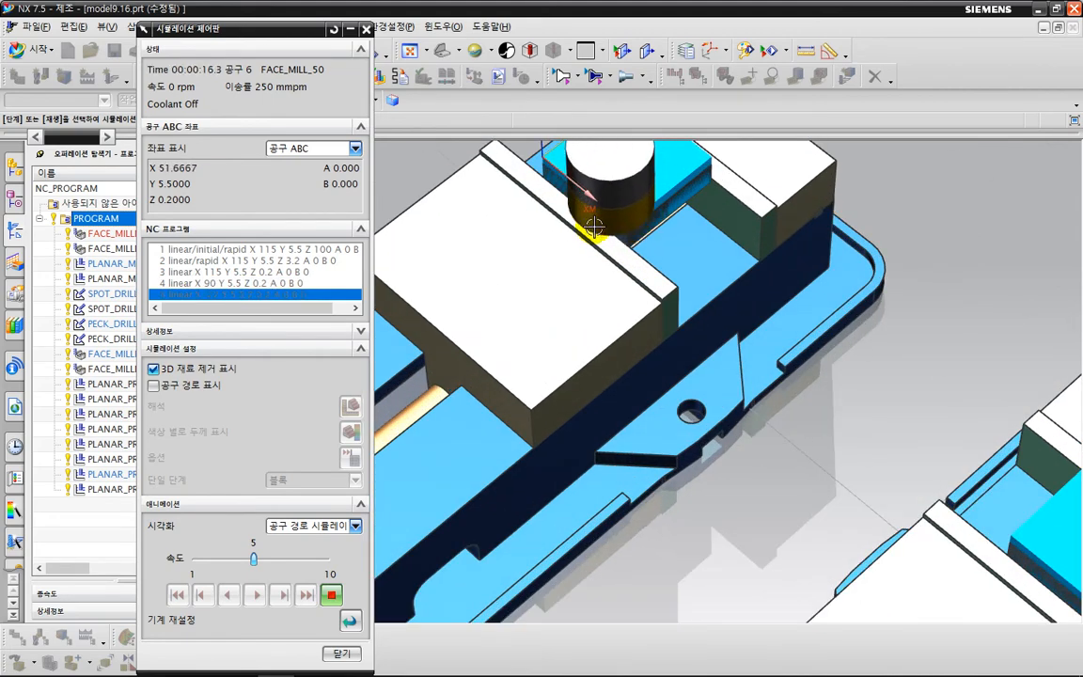
pyautogui.scroll(-5, 593, 228)
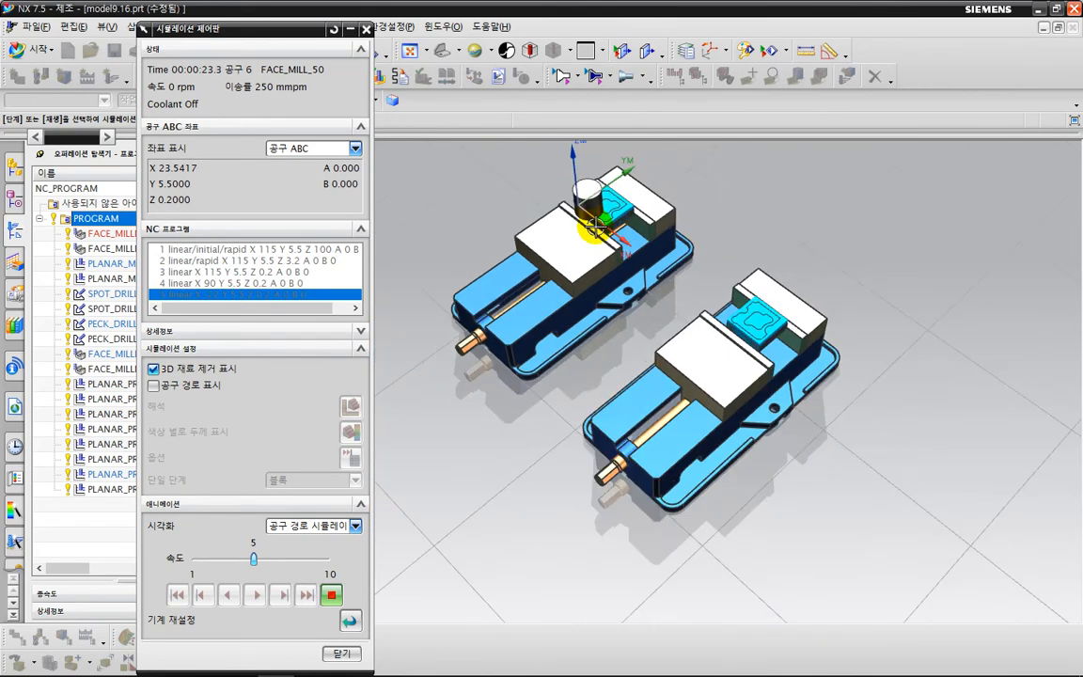
pyautogui.scroll(2, 649, 311)
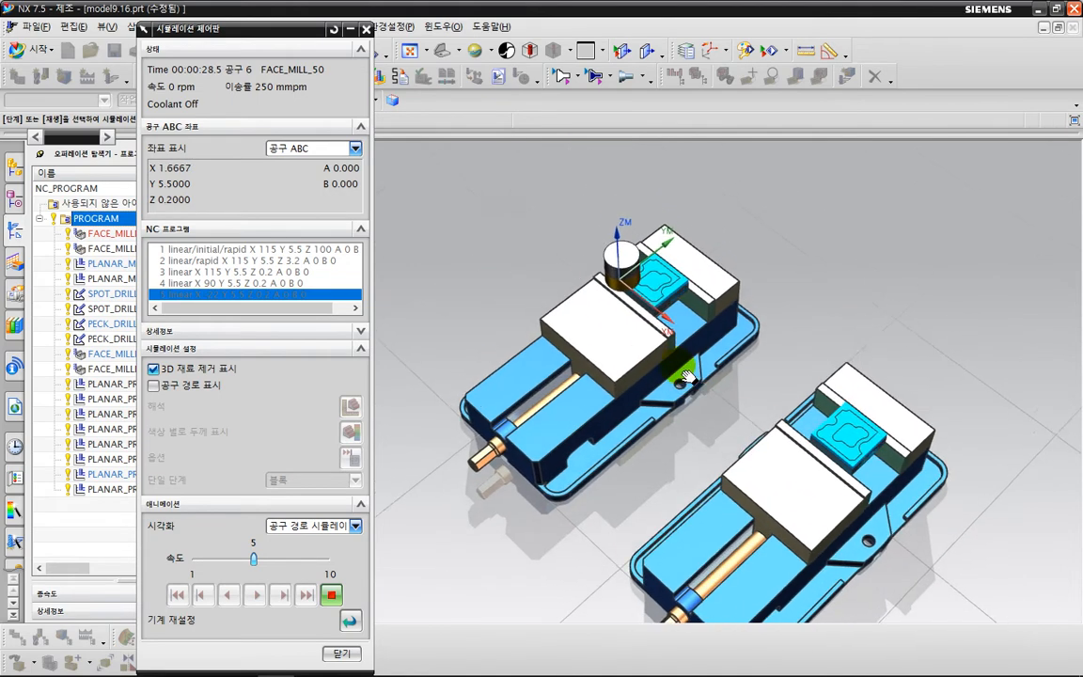
pyautogui.keyDown('shift'); pyautogui.moveTo(690, 370); pyautogui.dragTo(693, 342, button='middle'); pyautogui.keyUp('shift')
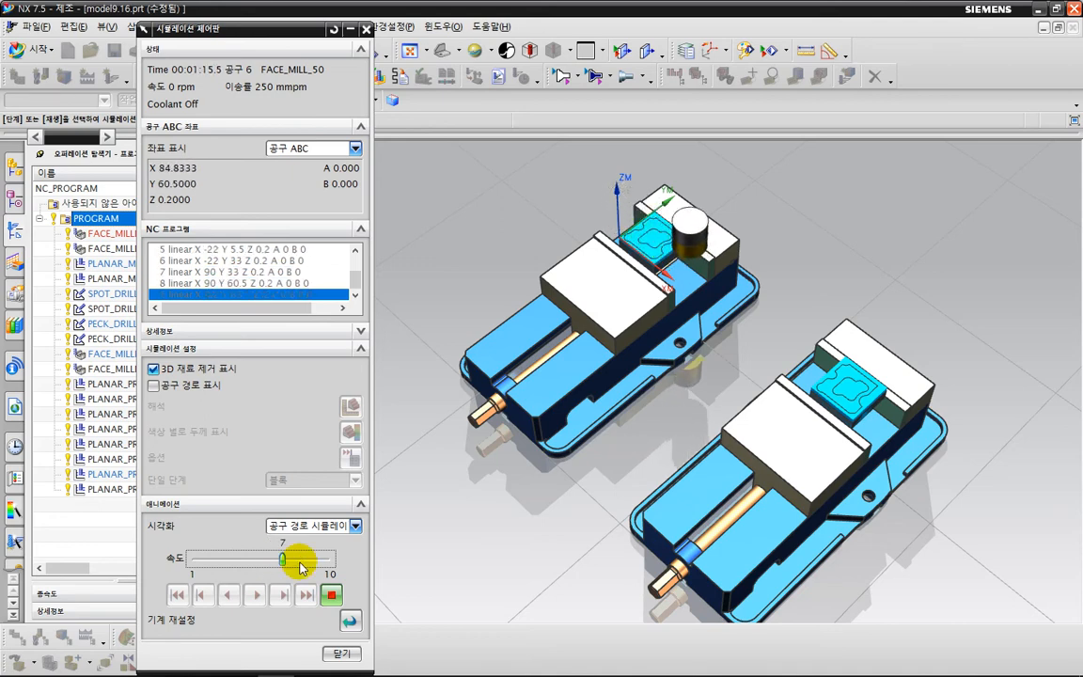
pyautogui.click(154, 368)
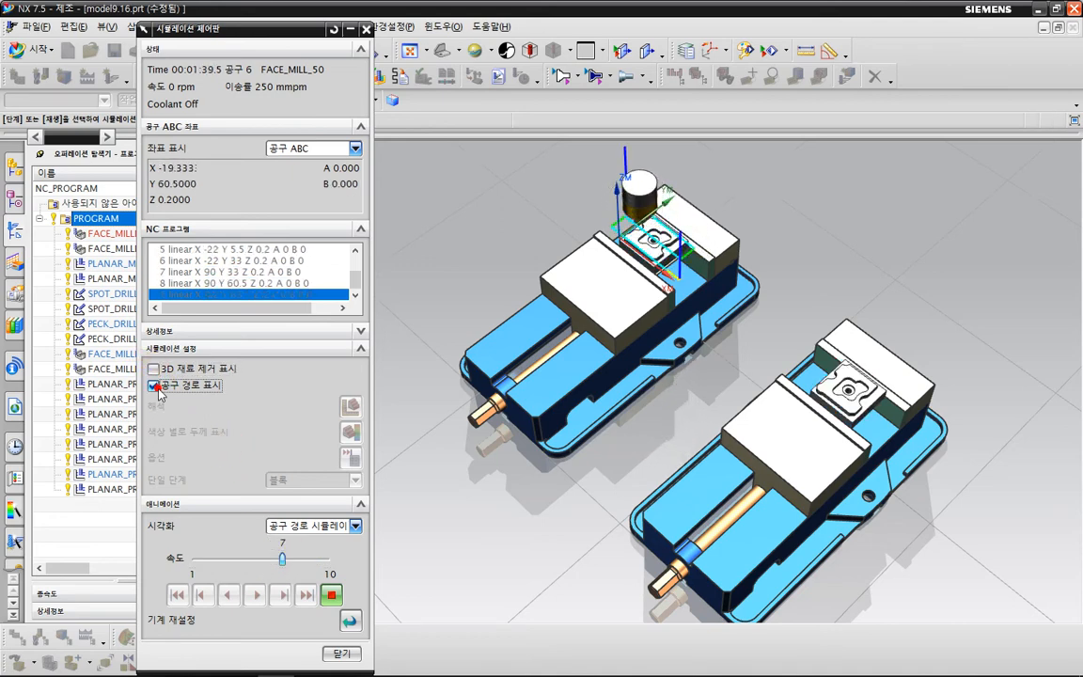
pyautogui.click(153, 385)
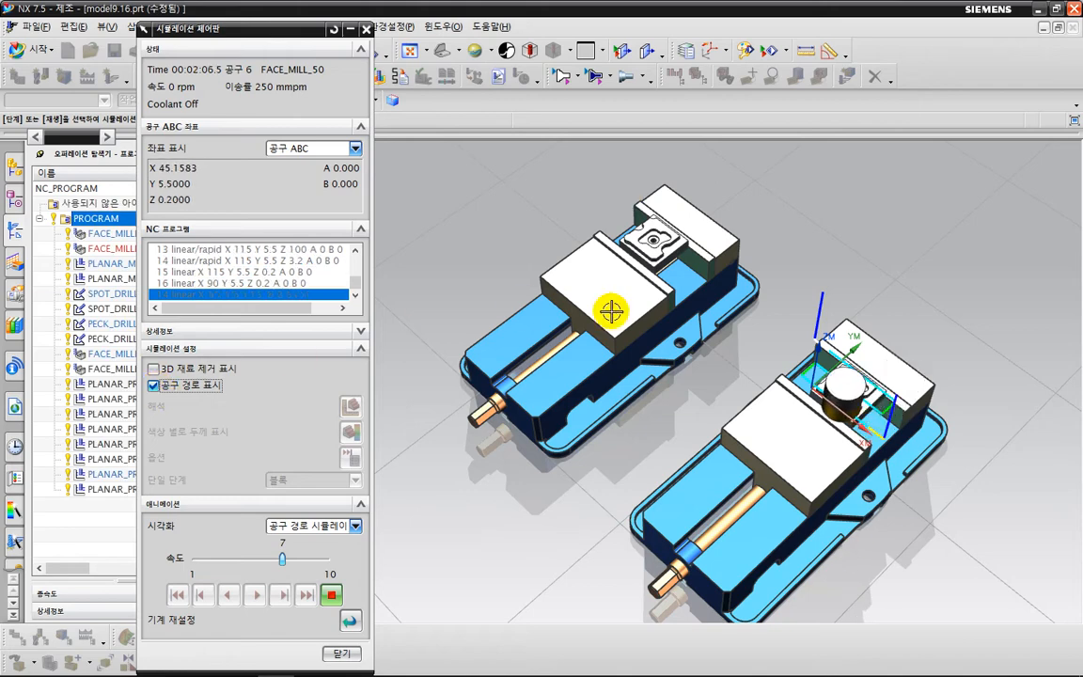
# Watch the cutting on both vises at simulation speed 8, then close the simulation.
pyautogui.moveTo(708, 406); pyautogui.dragTo(689, 356, button='middle')
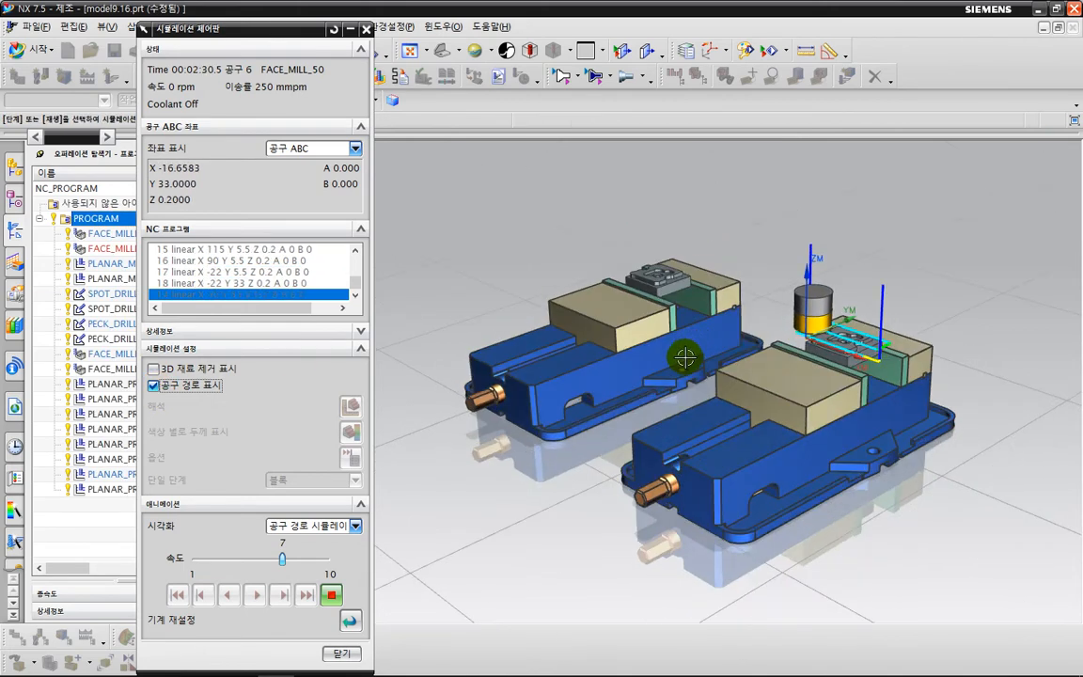
pyautogui.click(308, 559)
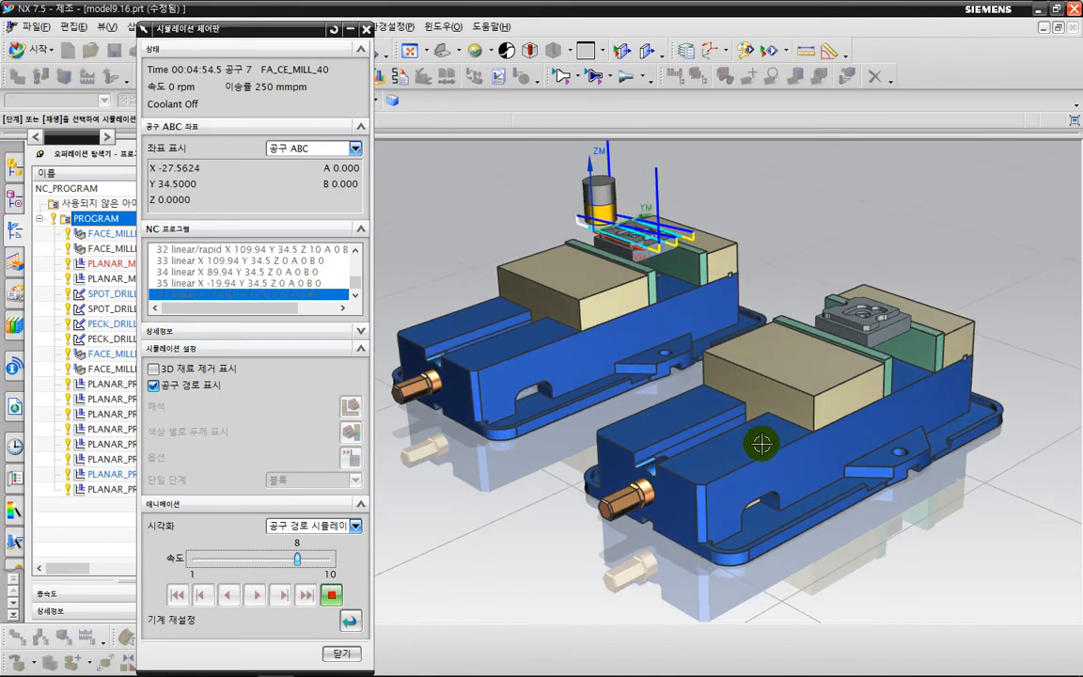
pyautogui.scroll(3, 764, 466)
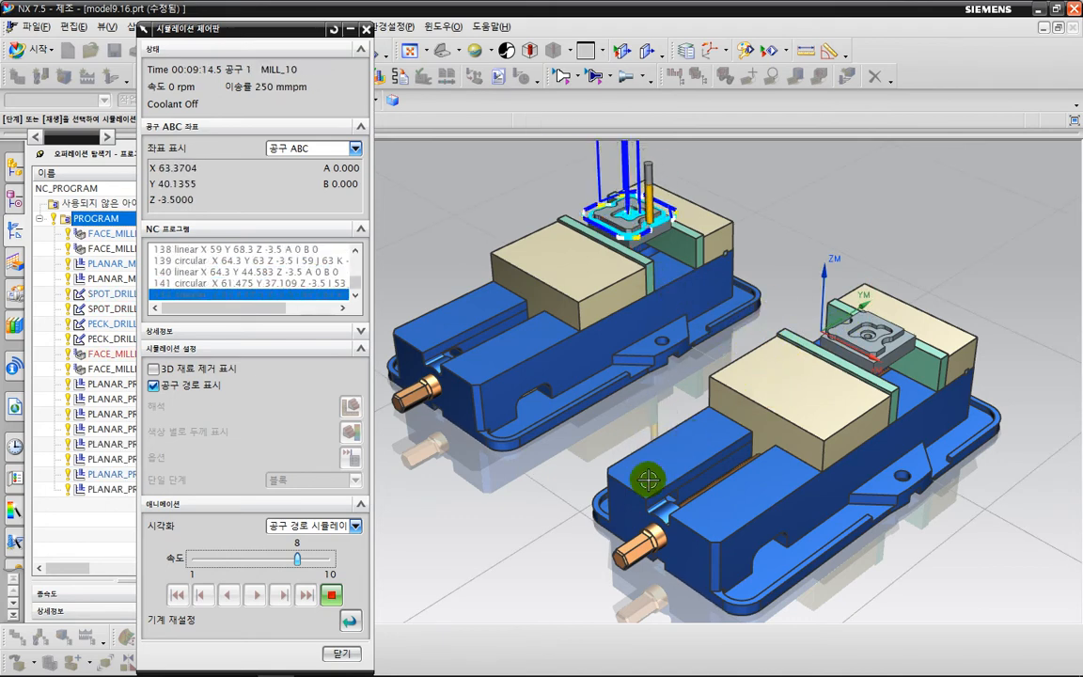
pyautogui.click(342, 655)
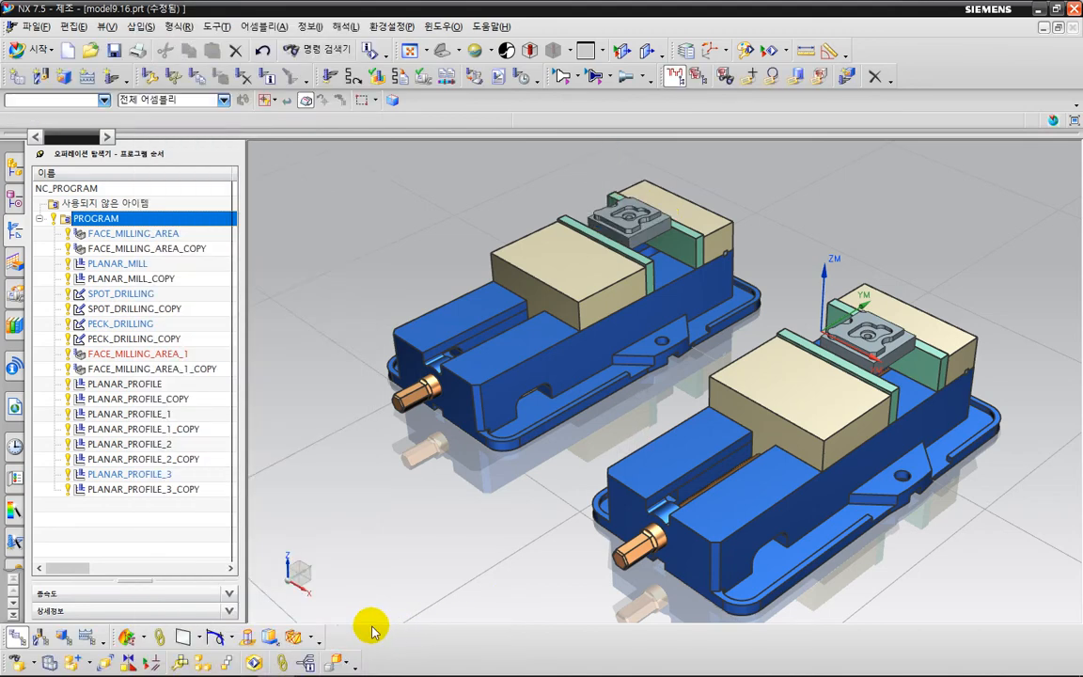
# Switch the operation navigator to the machine tool view and collapse the CARRIER group.
pyautogui.scroll(-3, 374, 512)
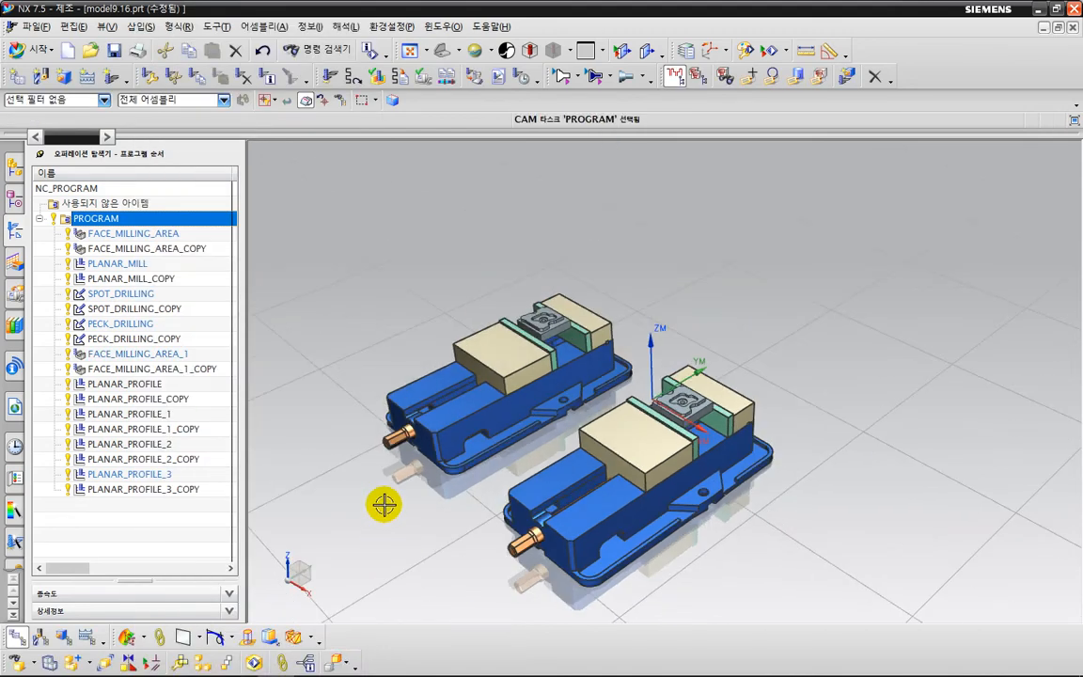
pyautogui.click(161, 513)
pyautogui.rightClick(161, 515)
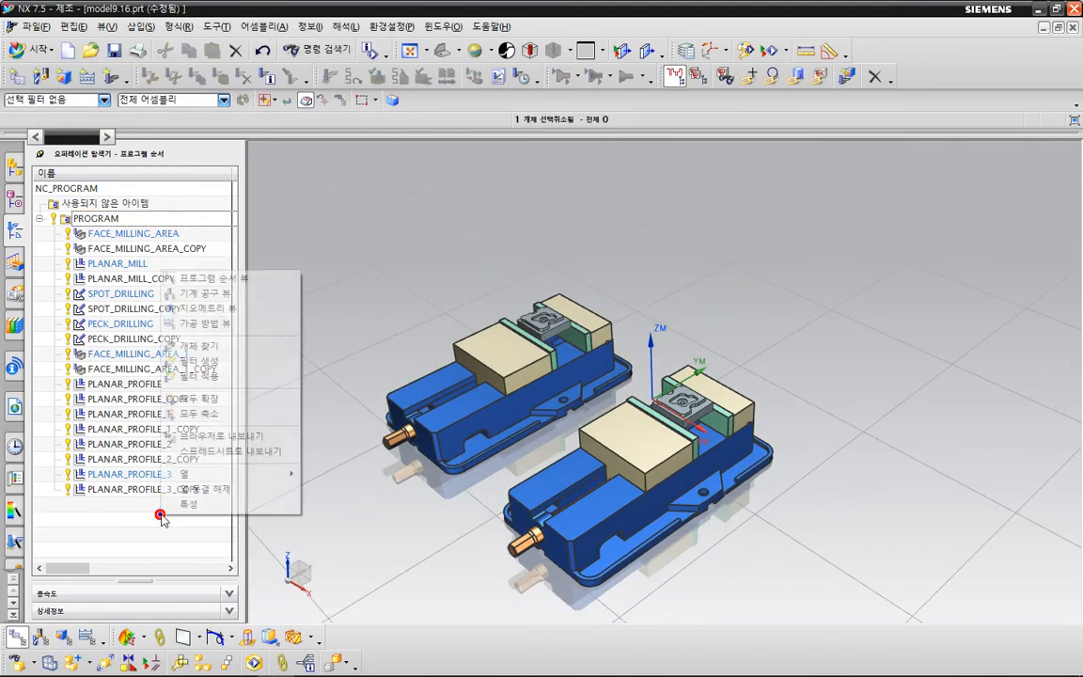
pyautogui.click(207, 293)
pyautogui.scroll(2, 67, 234)
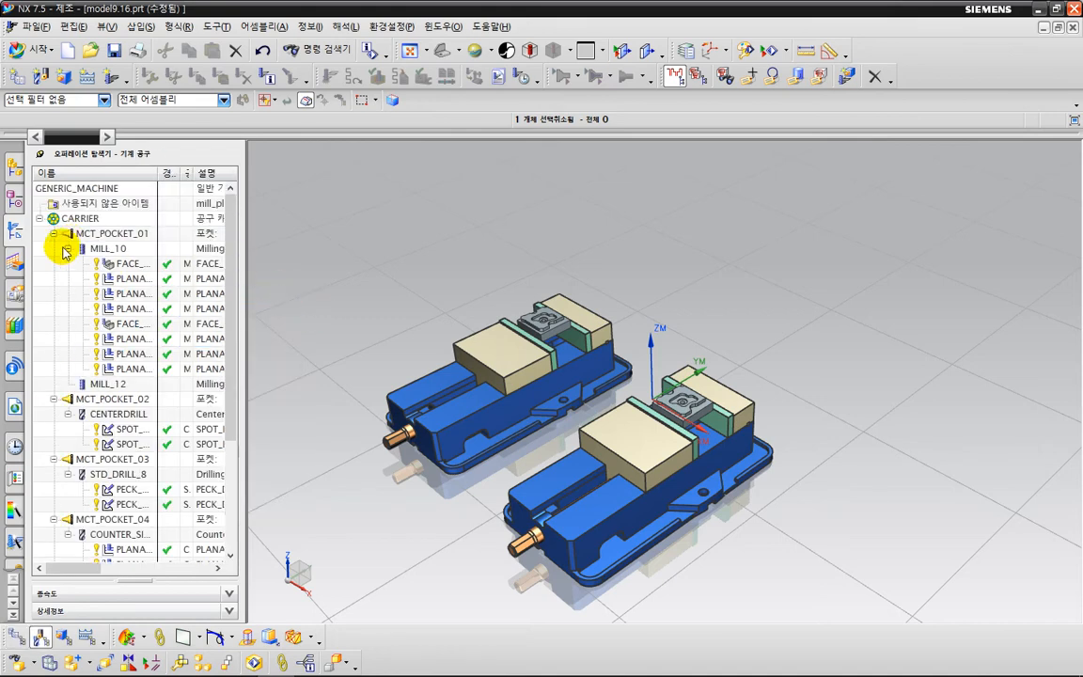
pyautogui.click(39, 219)
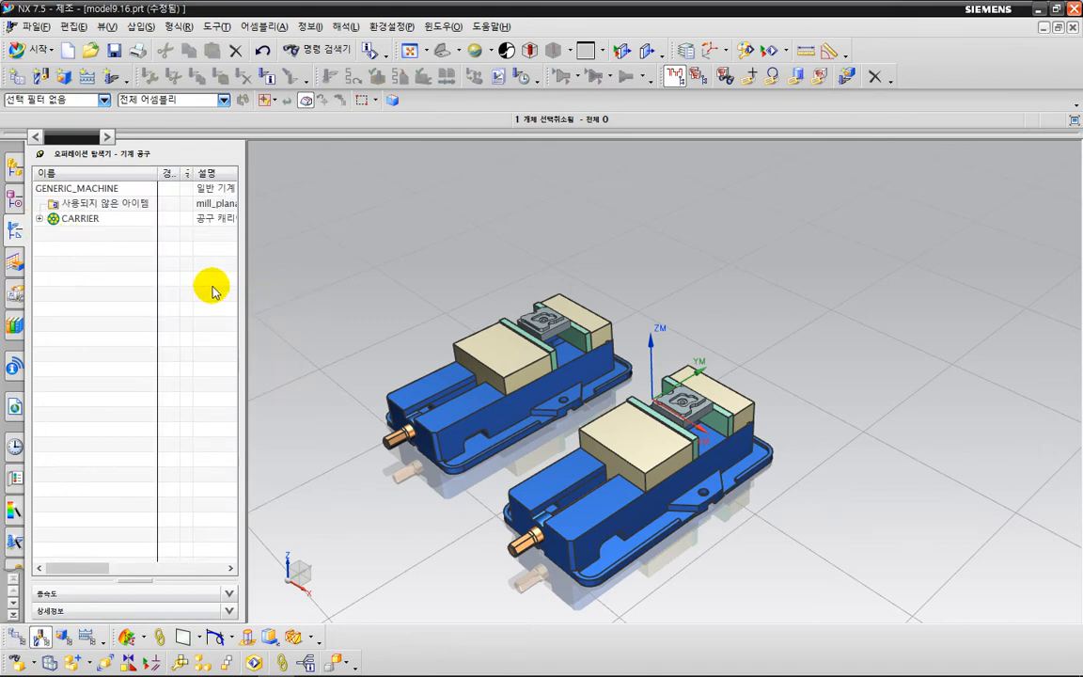
# Choose the 3-axis vertical Fanuc mill sim01_mill_3ax_fanuc_mm from the MILL library class as the replacement for GENERIC_MACHINE.
pyautogui.click(125, 190)
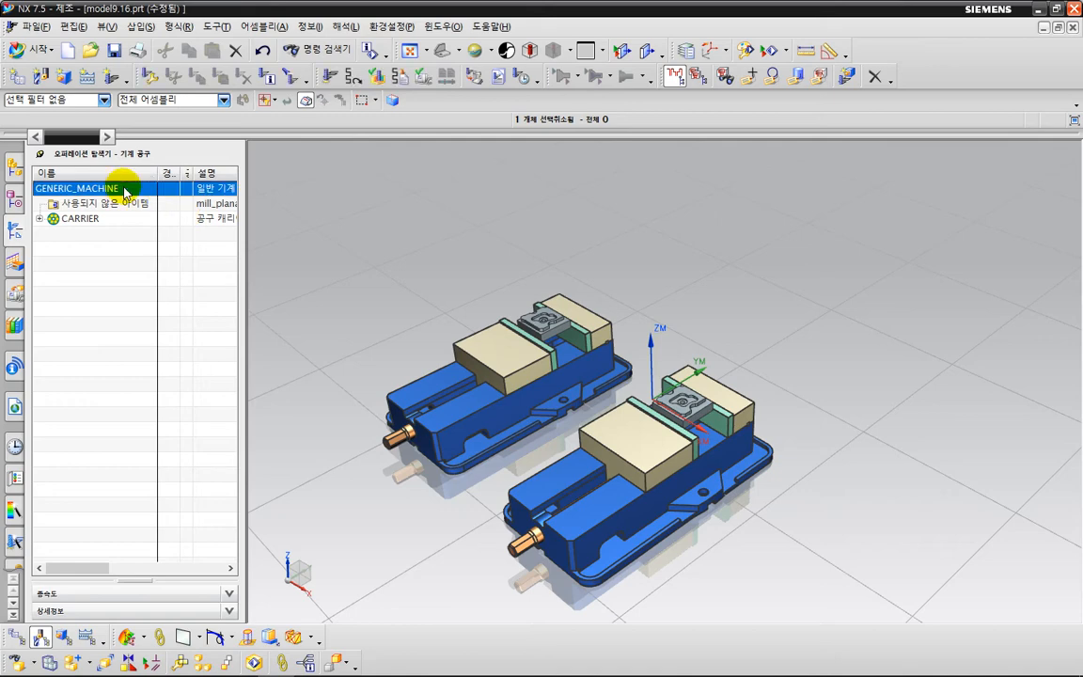
pyautogui.doubleClick(125, 189)
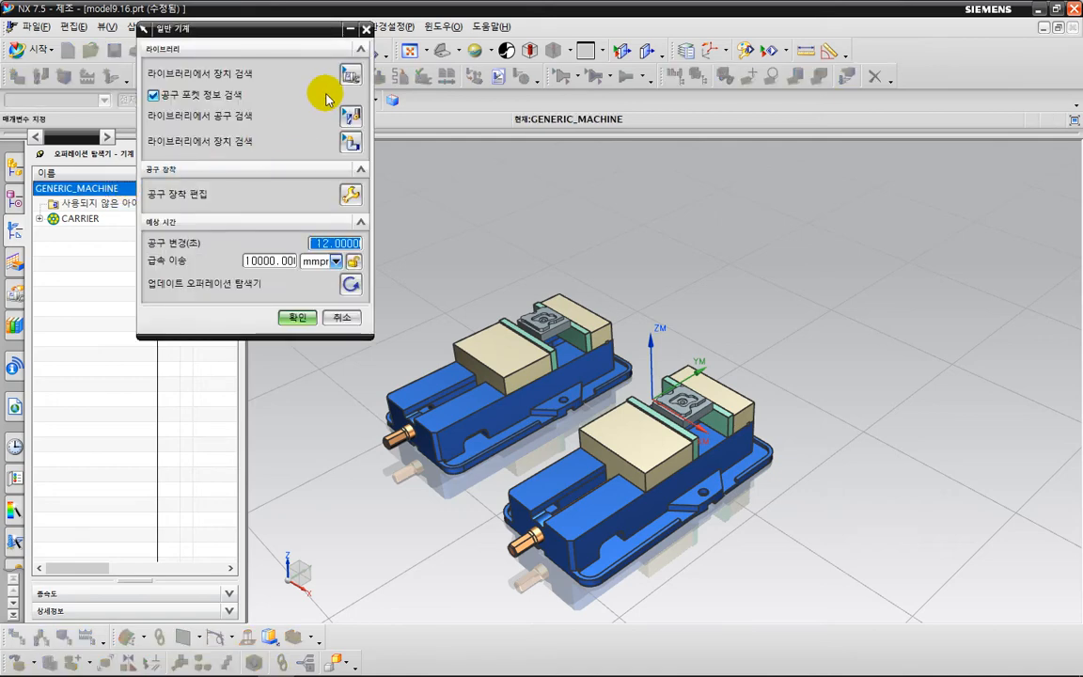
pyautogui.click(350, 74)
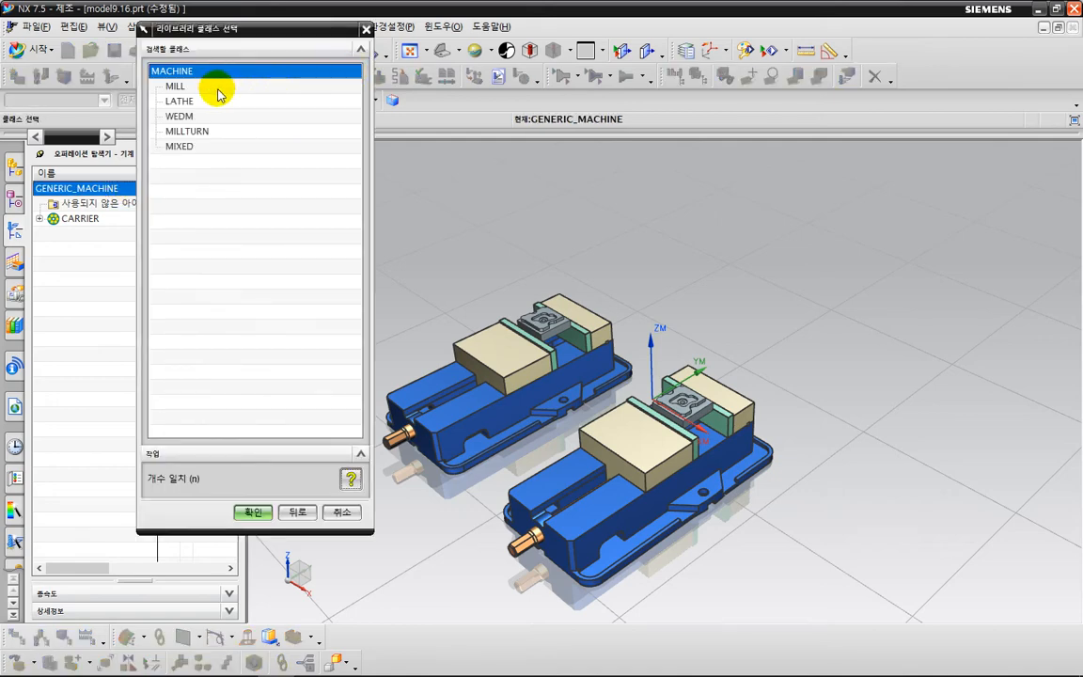
pyautogui.click(215, 88)
pyautogui.doubleClick(215, 88)
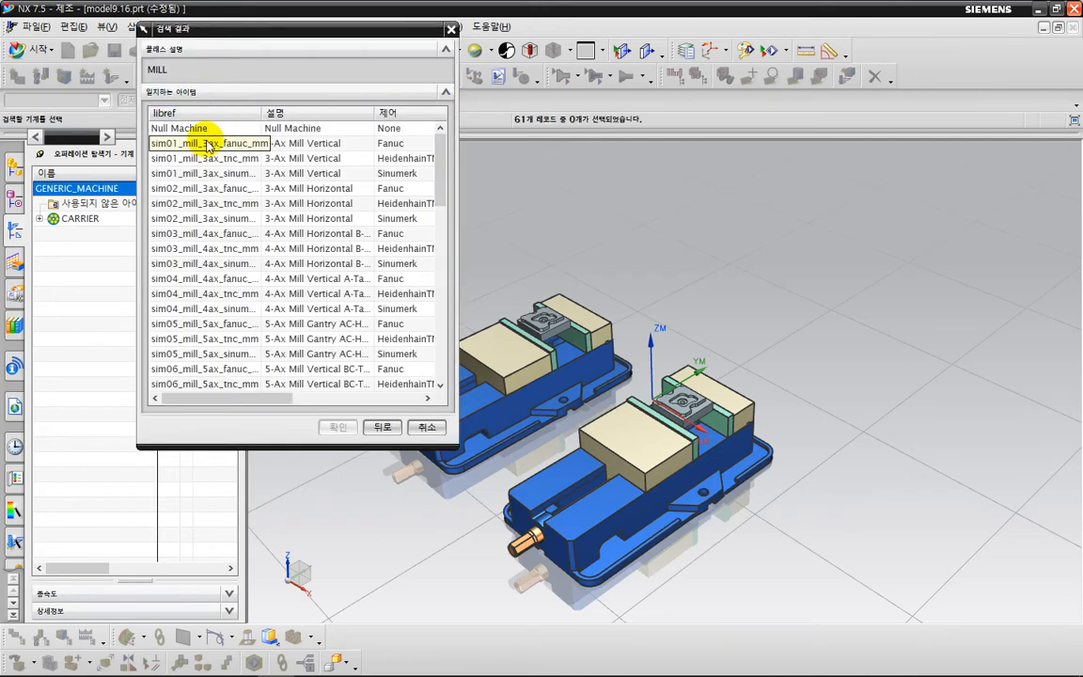
pyautogui.click(197, 144)
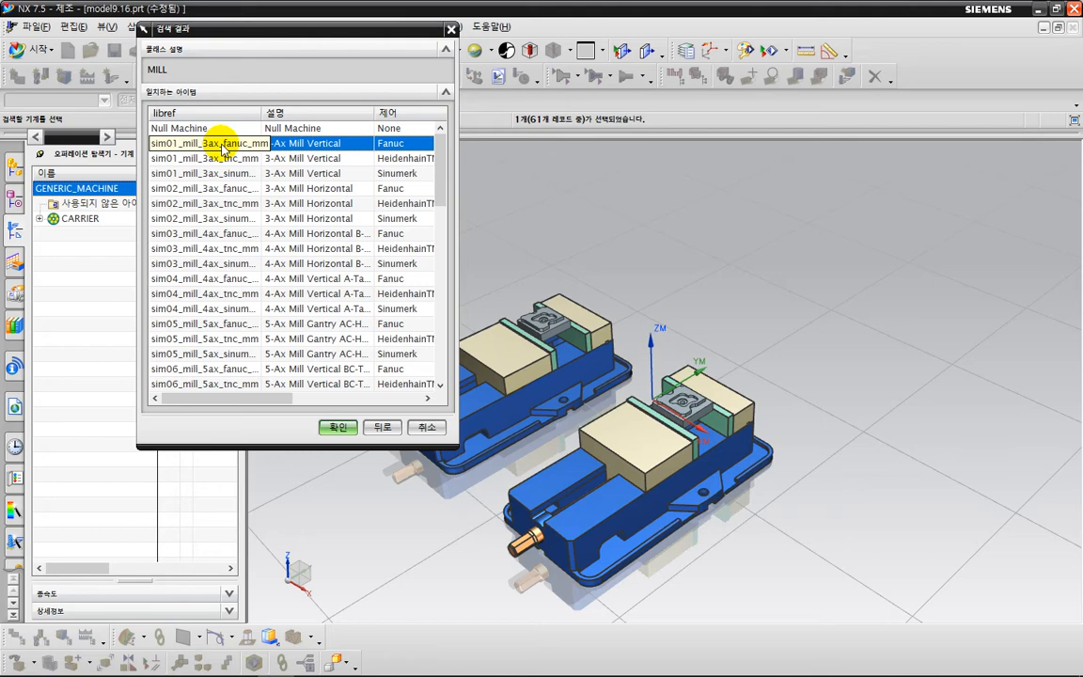
pyautogui.doubleClick(224, 145)
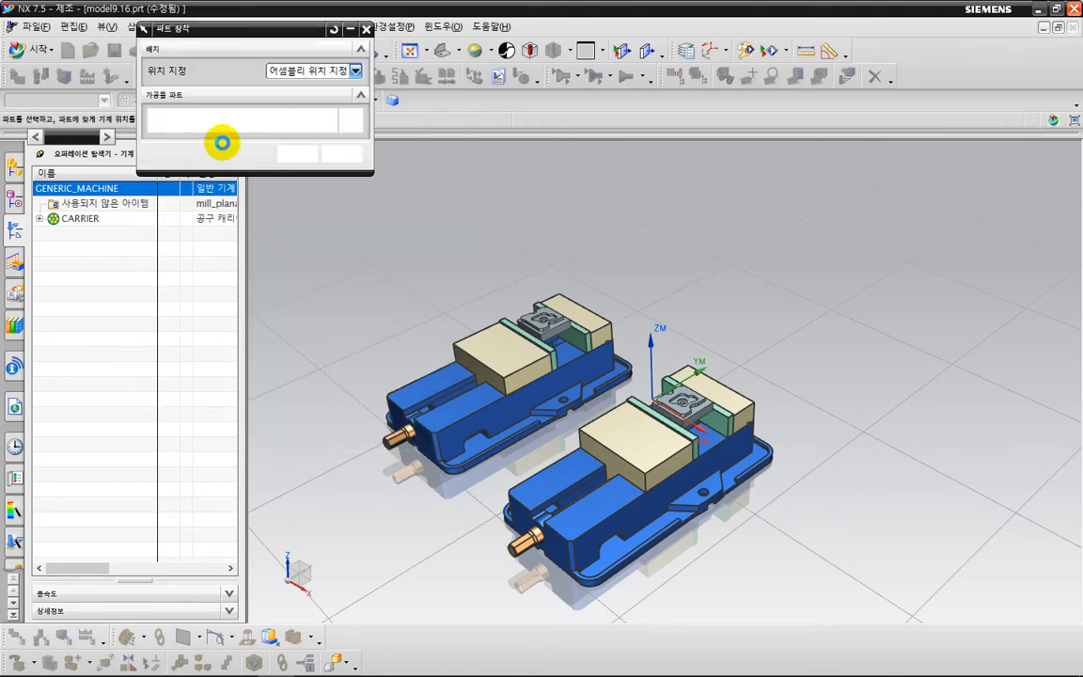
# Set the part positioning to use a part mount junction and place its origin on the first vise's base edge, at about X 149.26, Y -0.04, Z -132.74.
pyautogui.click(293, 76)
pyautogui.click(303, 99)
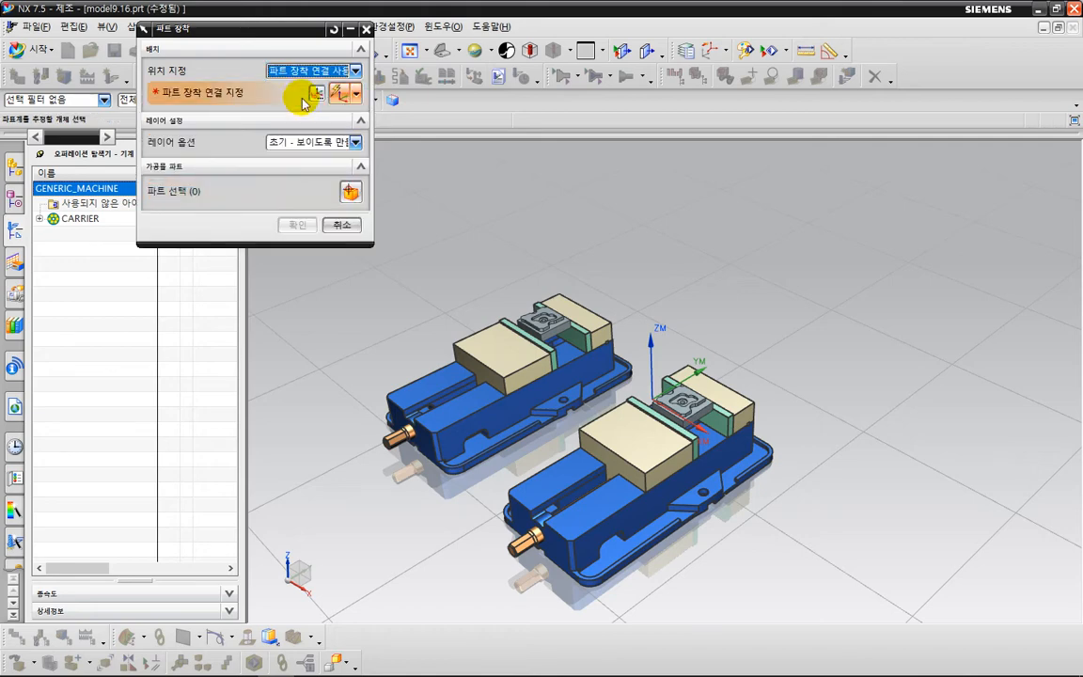
pyautogui.click(316, 94)
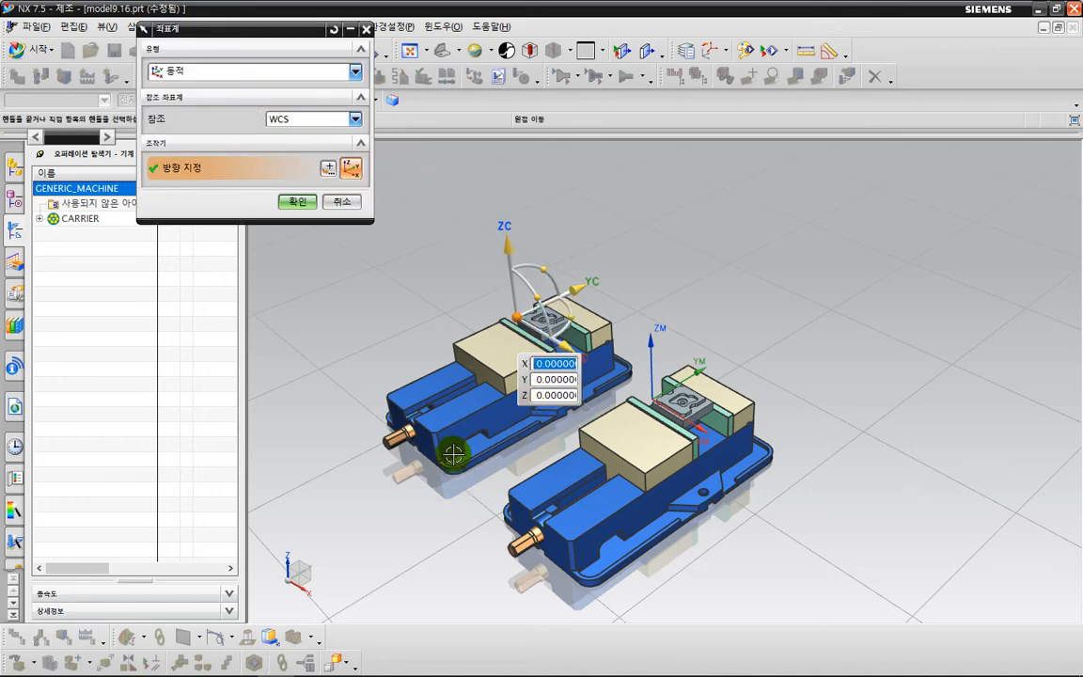
pyautogui.moveTo(479, 493); pyautogui.dragTo(498, 466, button='middle')
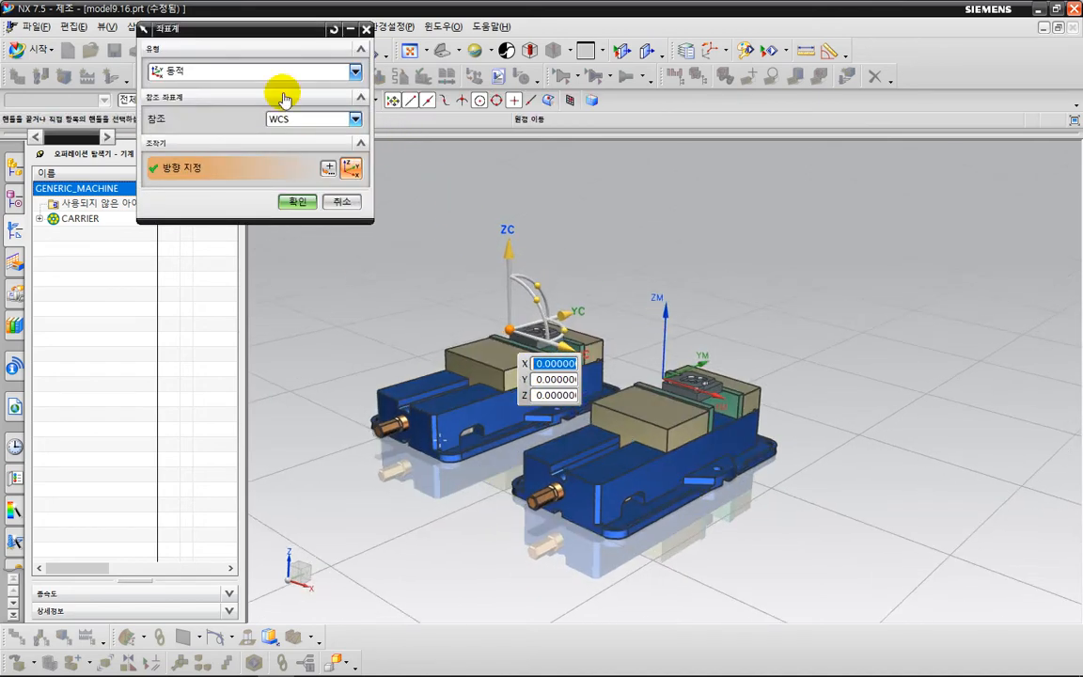
pyautogui.moveTo(263, 34); pyautogui.dragTo(221, 276)
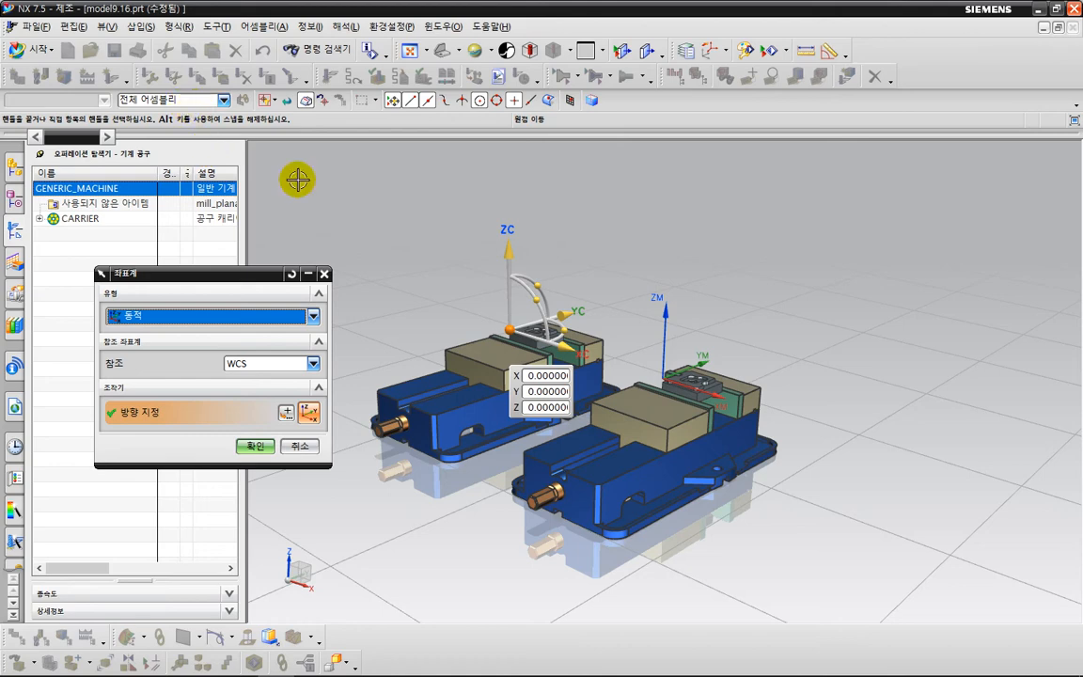
pyautogui.scroll(5, 554, 431)
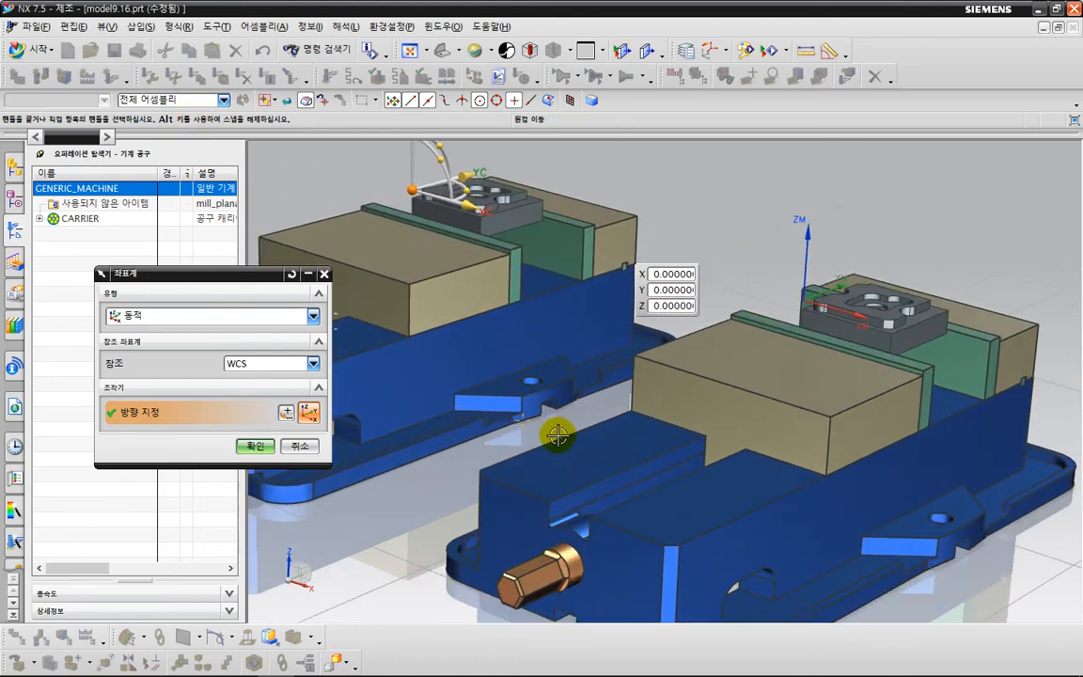
pyautogui.moveTo(556, 401); pyautogui.dragTo(566, 414)
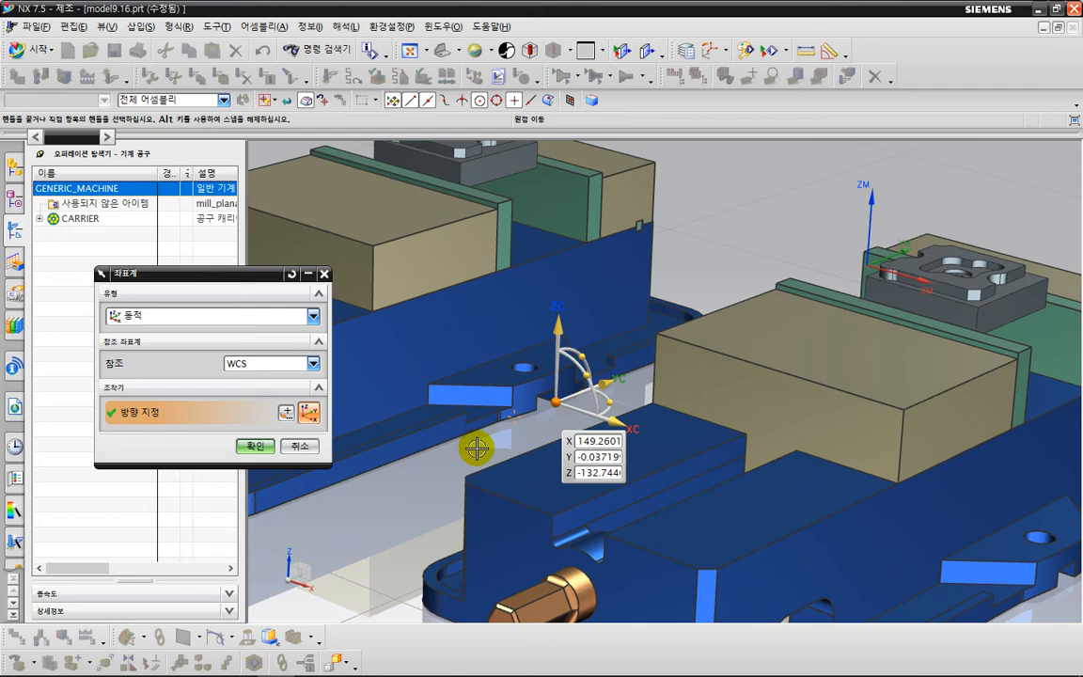
# Move the mount junction's origin along XC to about X 203.26, between the two vises, and accept the coordinate system.
pyautogui.hotkey('ctrl', 'alt', 'f')
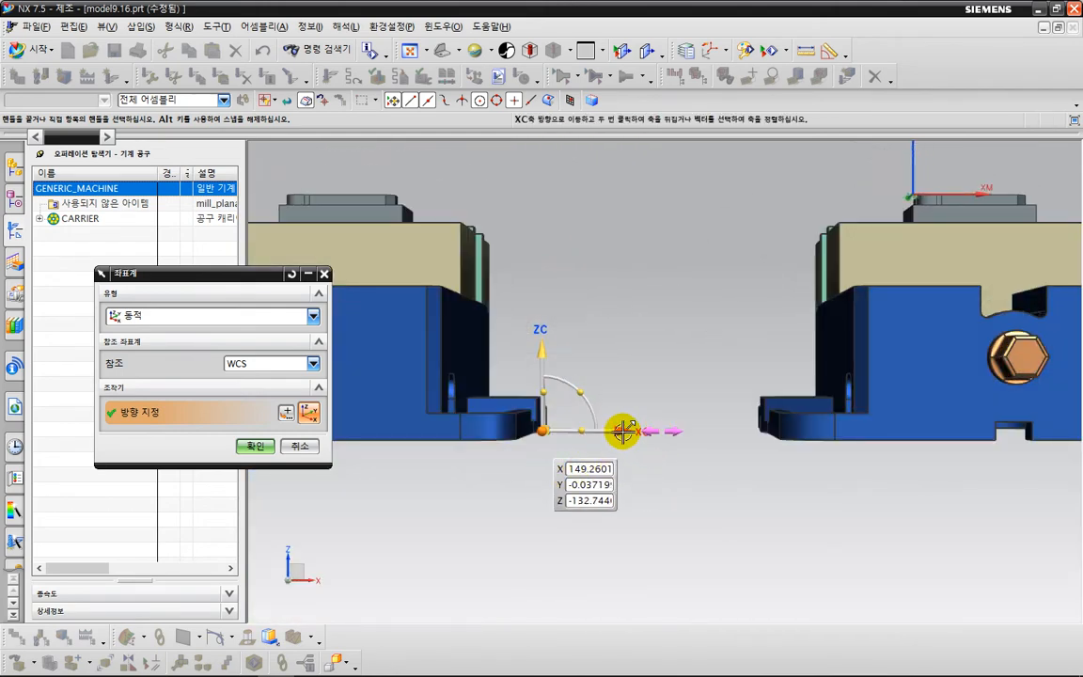
pyautogui.moveTo(623, 431); pyautogui.dragTo(710, 437)
pyautogui.scroll(-2, 641, 471)
pyautogui.moveTo(618, 471); pyautogui.dragTo(573, 416, button='middle')
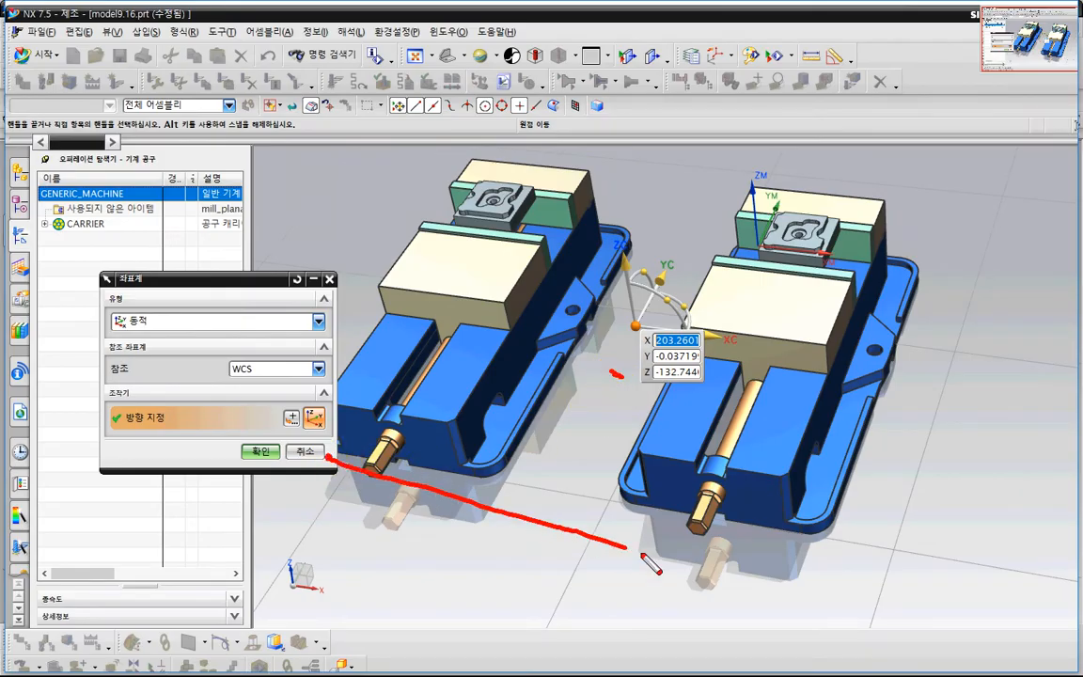
pyautogui.moveTo(643, 556); pyautogui.dragTo(810, 576)
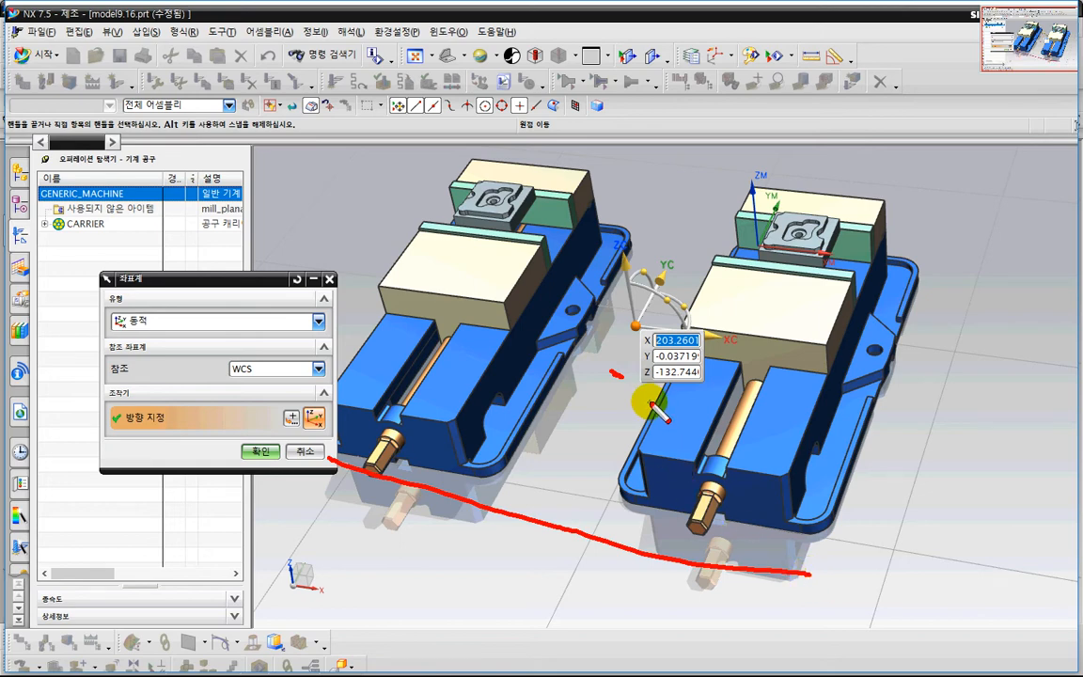
pyautogui.press('Escape')
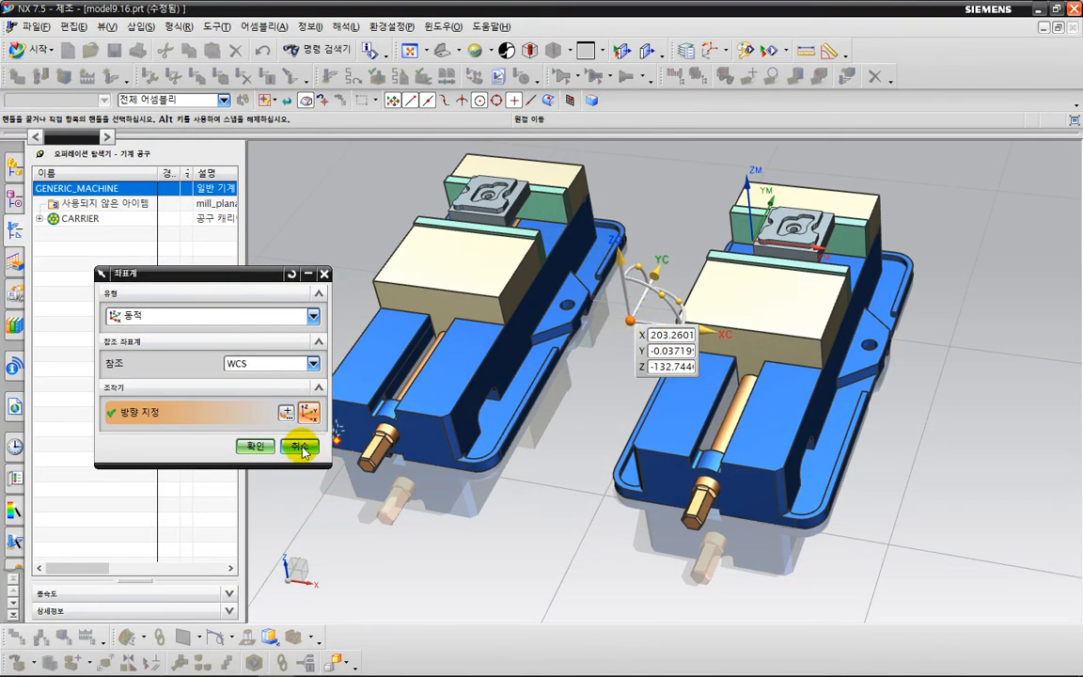
pyautogui.click(256, 446)
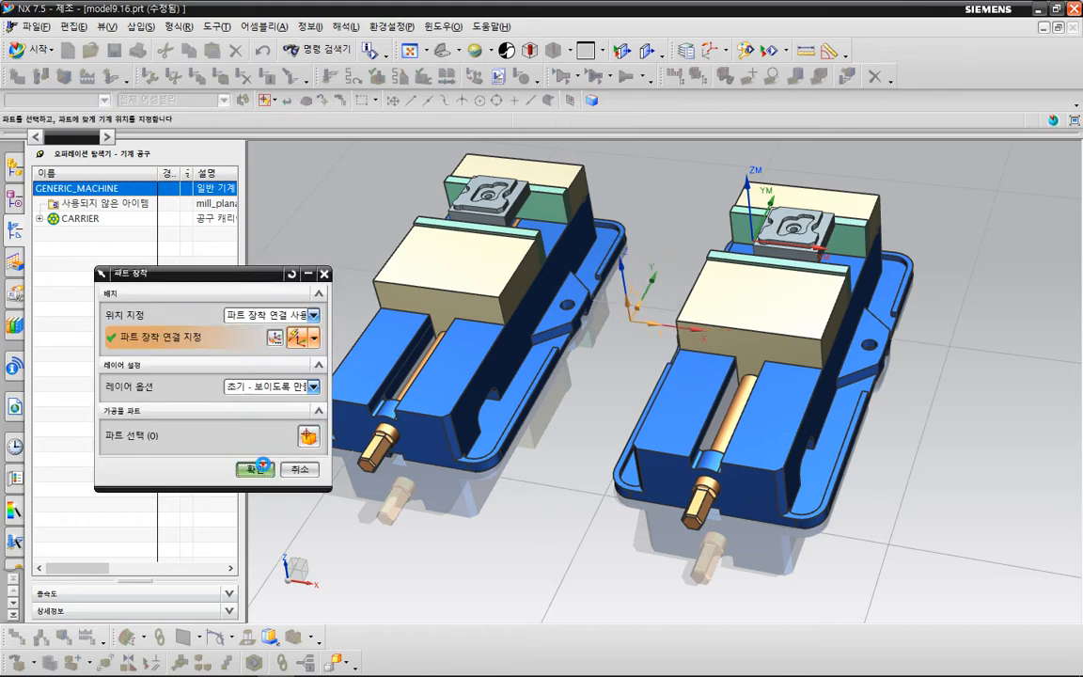
# Mount the two-vise setup on the 3-axis mill's table, accept the machine settings, and inspect the placement.
pyautogui.click(261, 466)
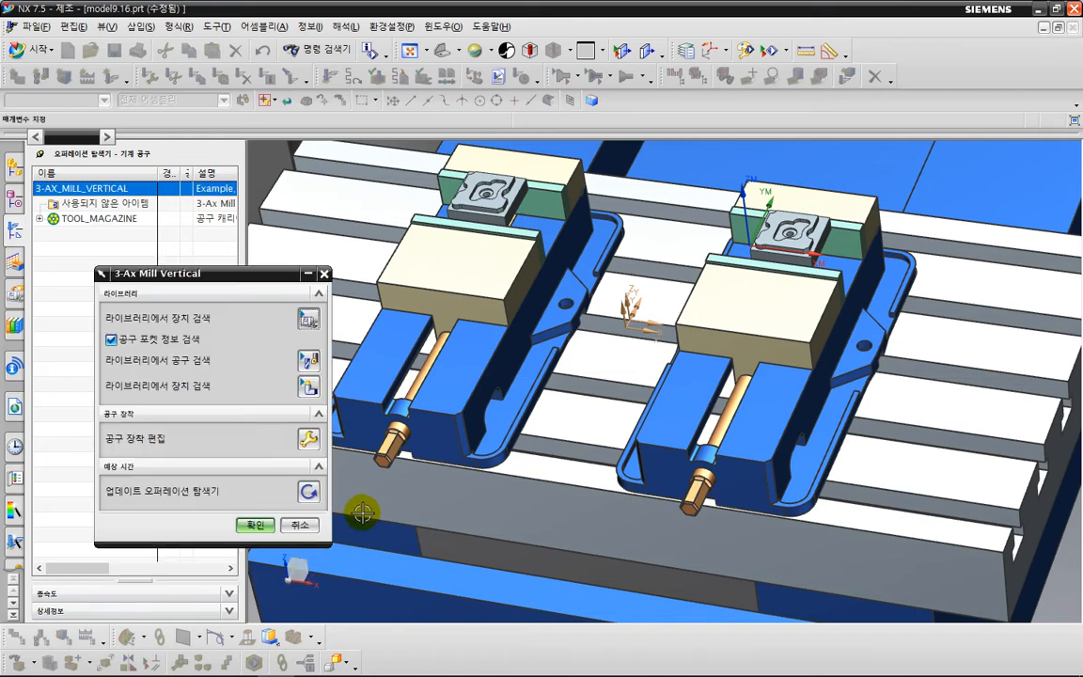
pyautogui.click(255, 525)
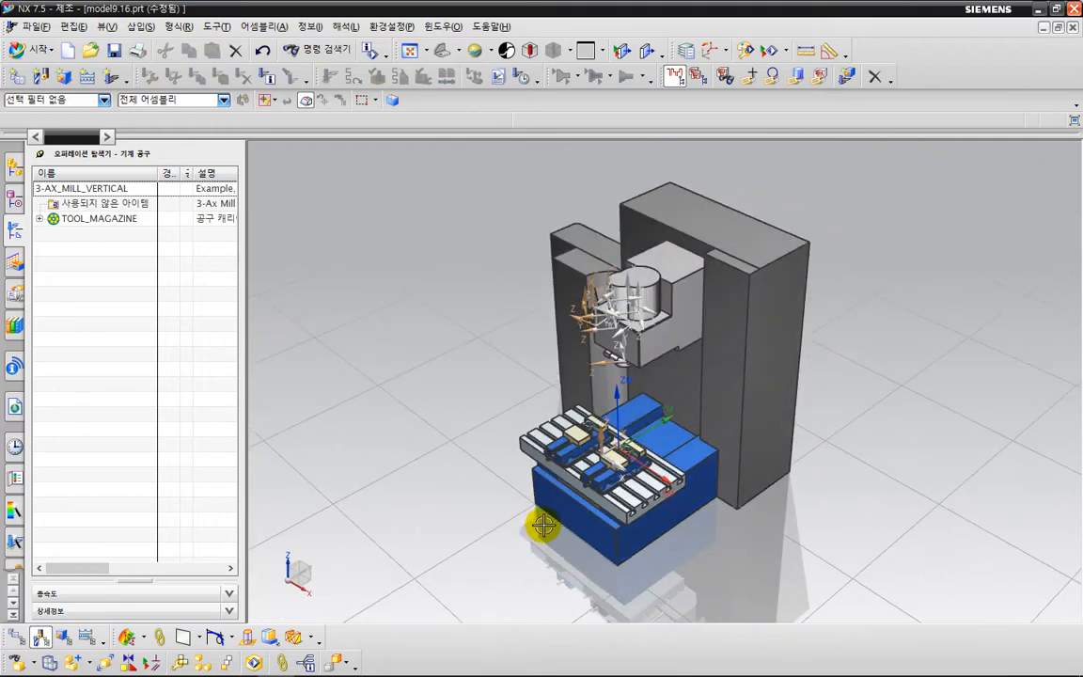
pyautogui.scroll(5, 543, 527)
pyautogui.scroll(-1, 583, 495)
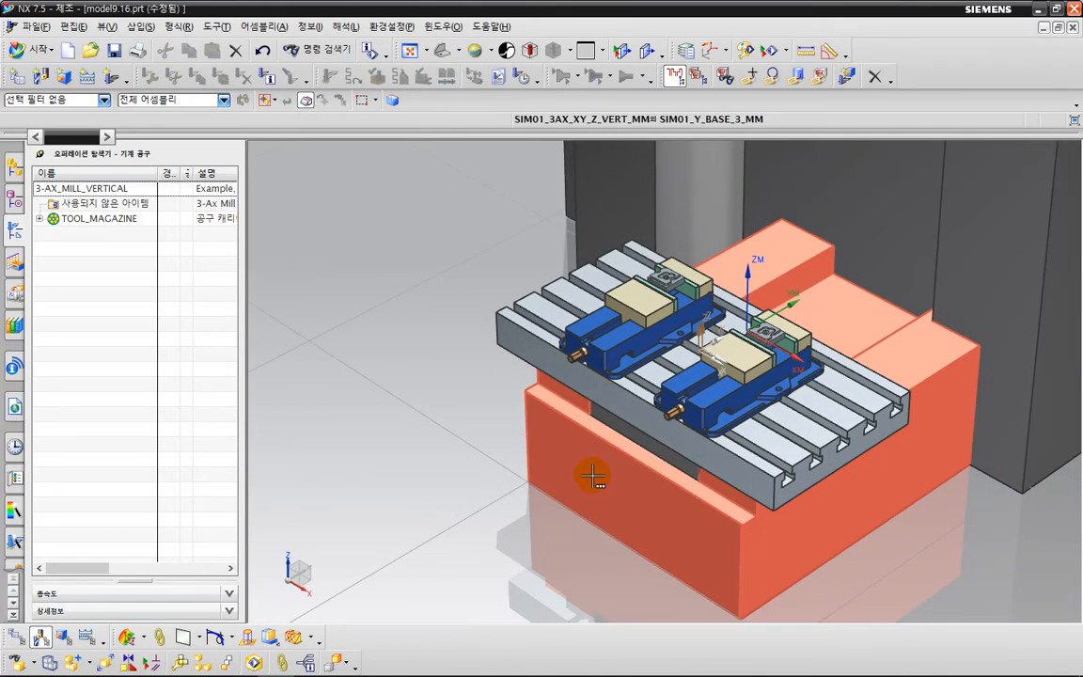
pyautogui.scroll(-1, 738, 517)
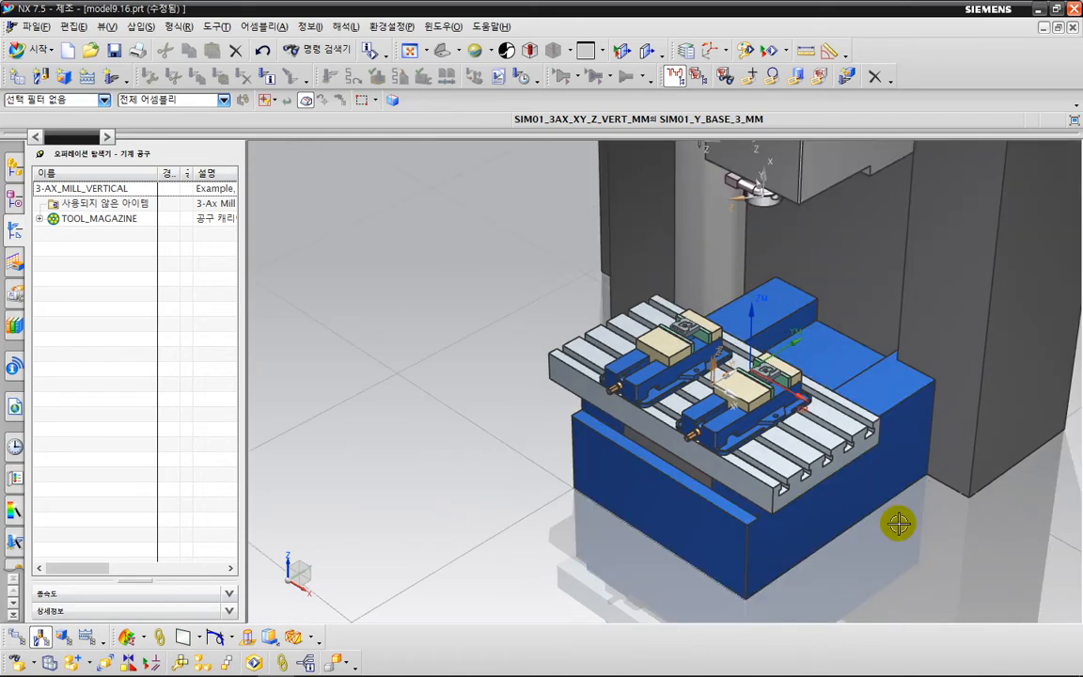
pyautogui.keyDown('shift'); pyautogui.moveTo(923, 515); pyautogui.dragTo(868, 548, button='middle'); pyautogui.keyUp('shift')
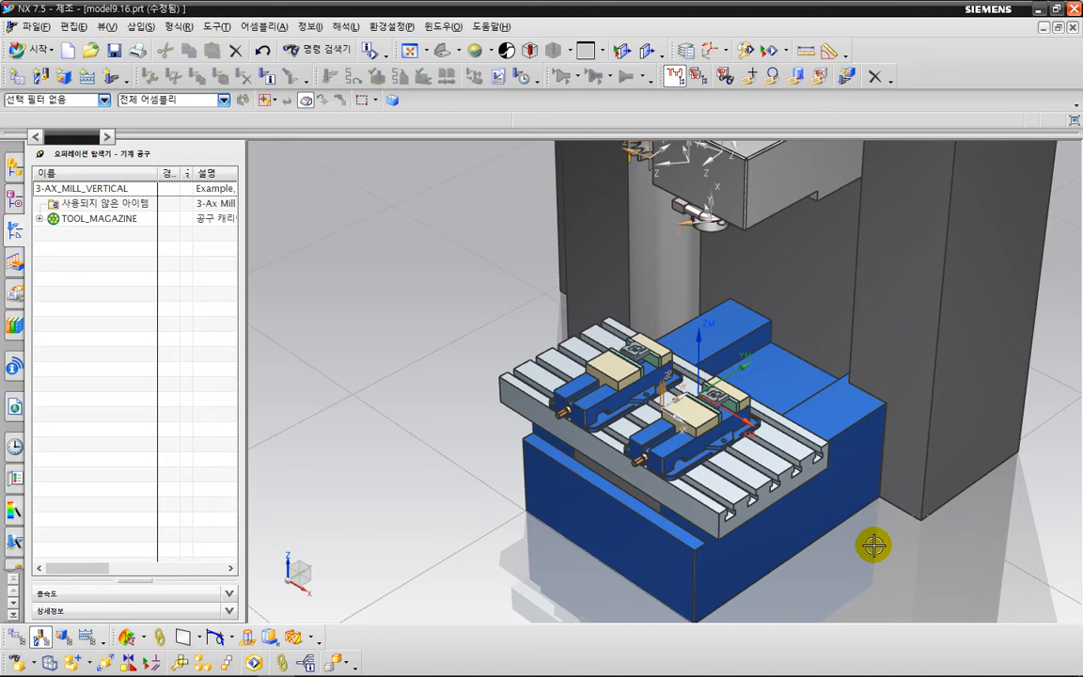
# Switch the operation navigator to the program order view and regenerate all toolpaths in the PROGRAM group without pausing after each path.
pyautogui.rightClick(129, 318)
pyautogui.click(146, 324)
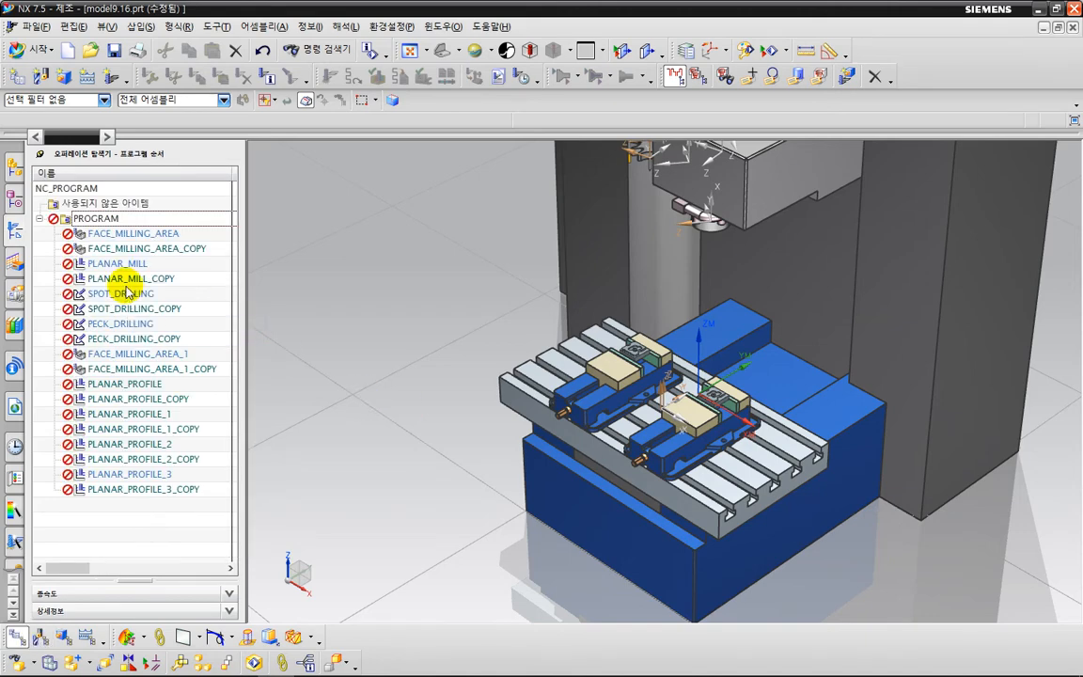
pyautogui.click(94, 218)
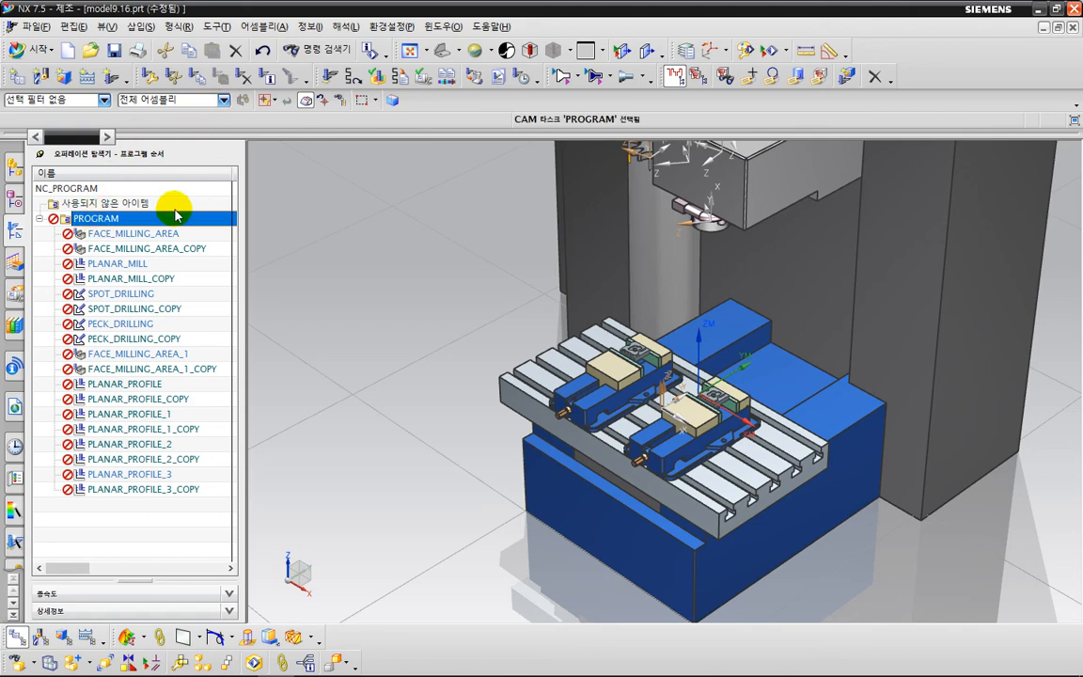
pyautogui.rightClick(171, 226)
pyautogui.click(203, 307)
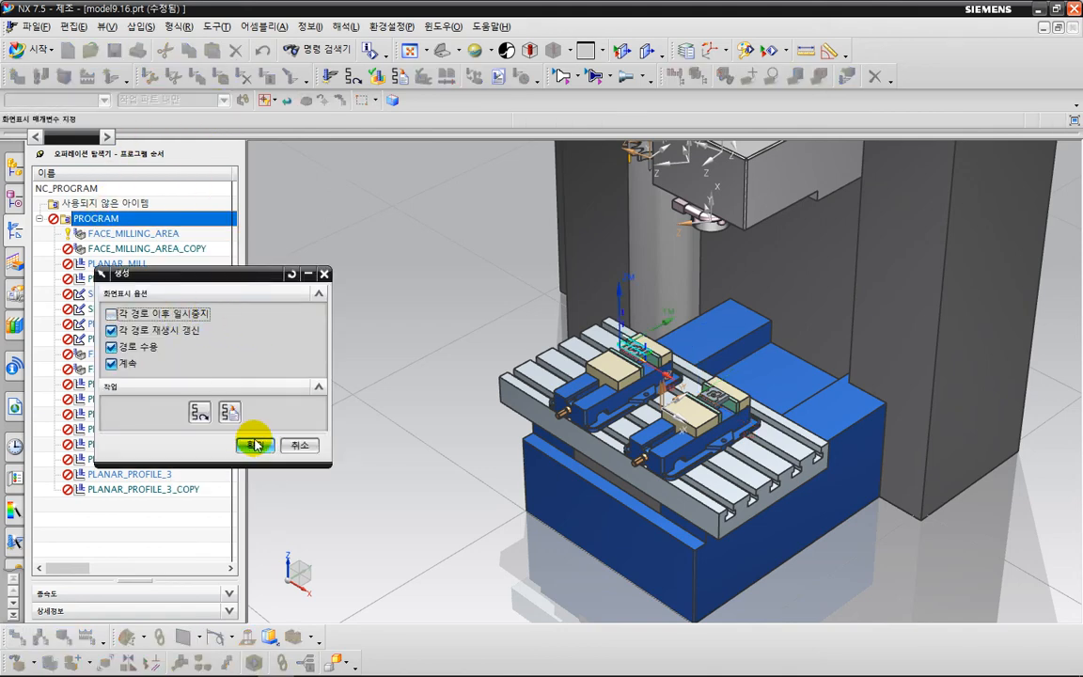
pyautogui.click(256, 444)
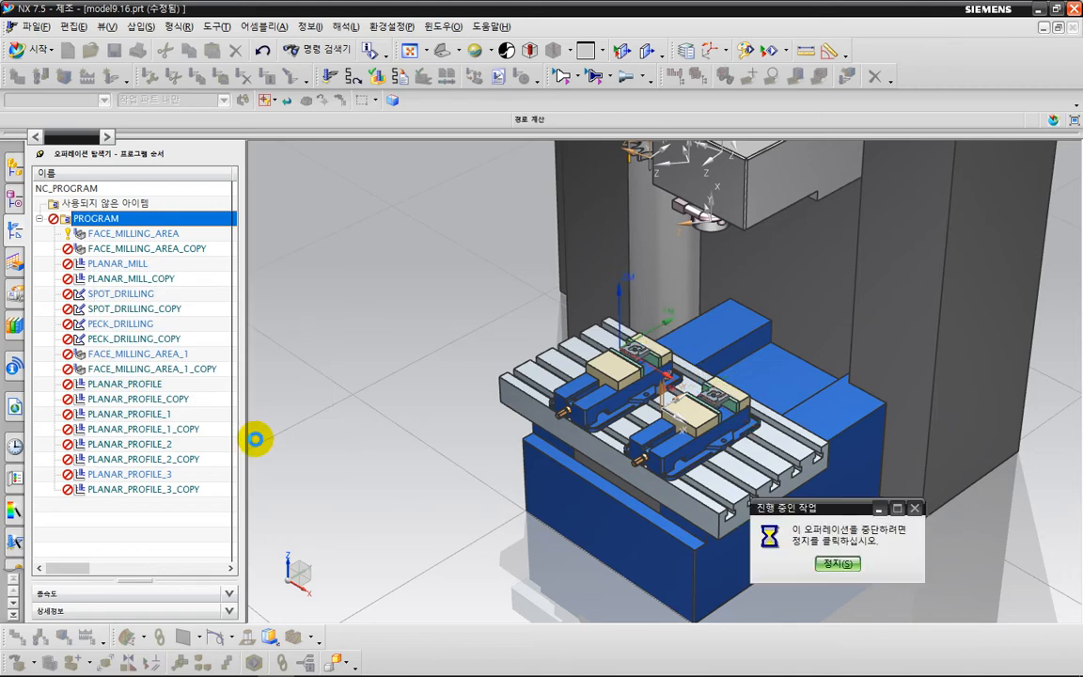
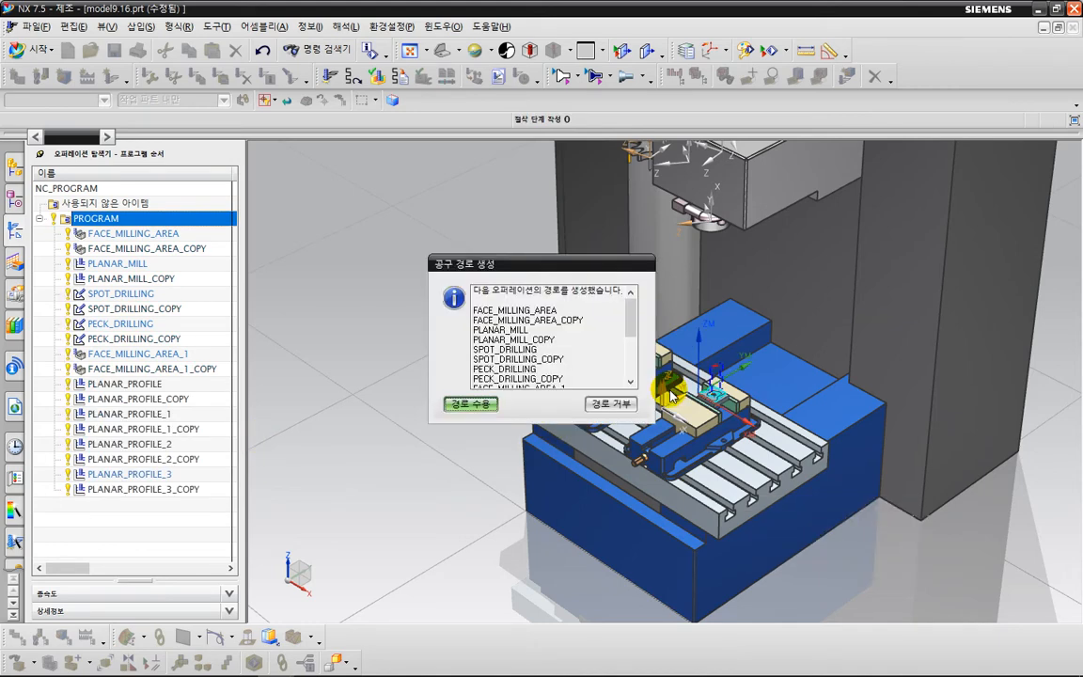
# Accept the regenerated toolpaths and look over the tool magazine's pockets in the machine tool view.
pyautogui.click(470, 404)
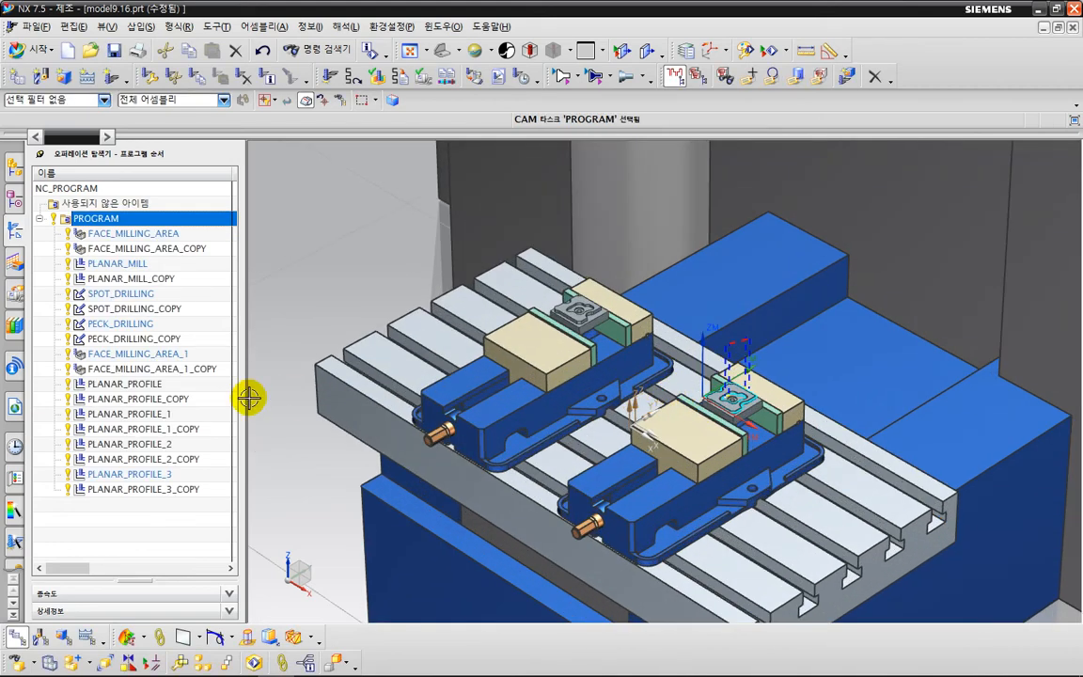
pyautogui.rightClick(160, 520)
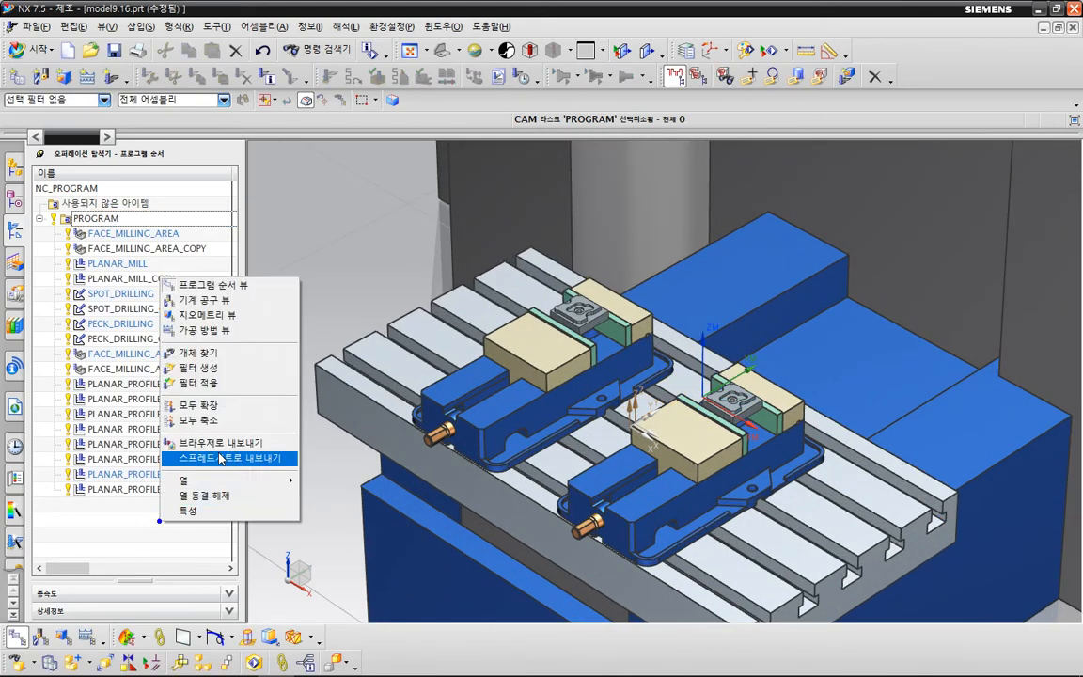
pyautogui.click(202, 300)
pyautogui.click(39, 219)
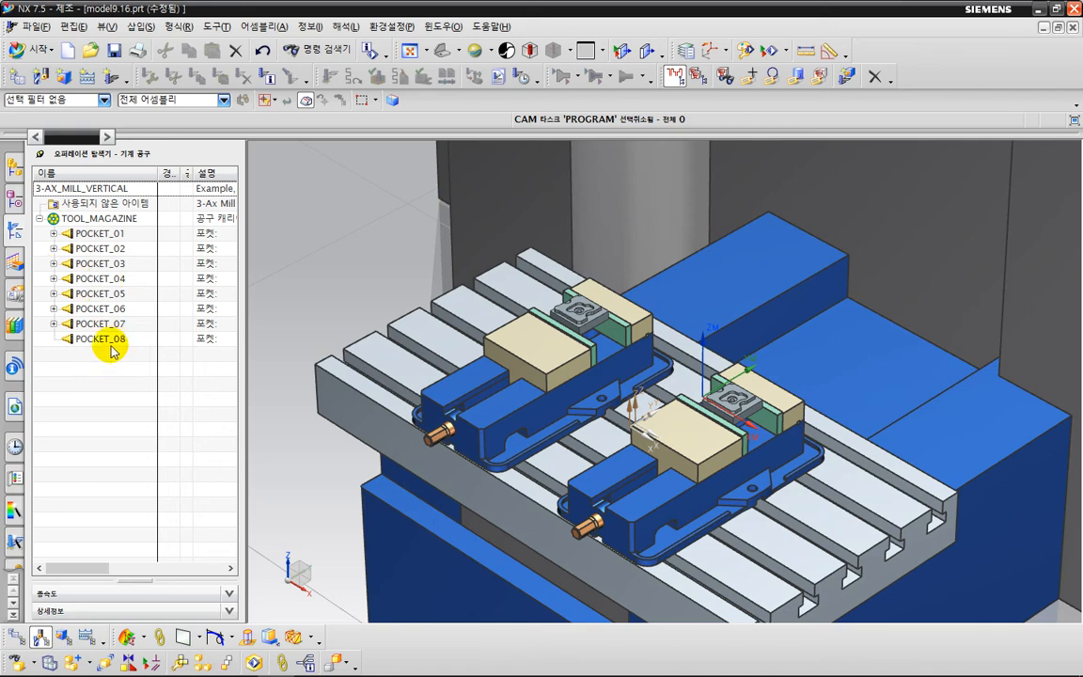
# Open the machine simulation for the PROGRAM group from the program order view and set its visualization to machine code simulation.
pyautogui.rightClick(78, 375)
pyautogui.click(90, 377)
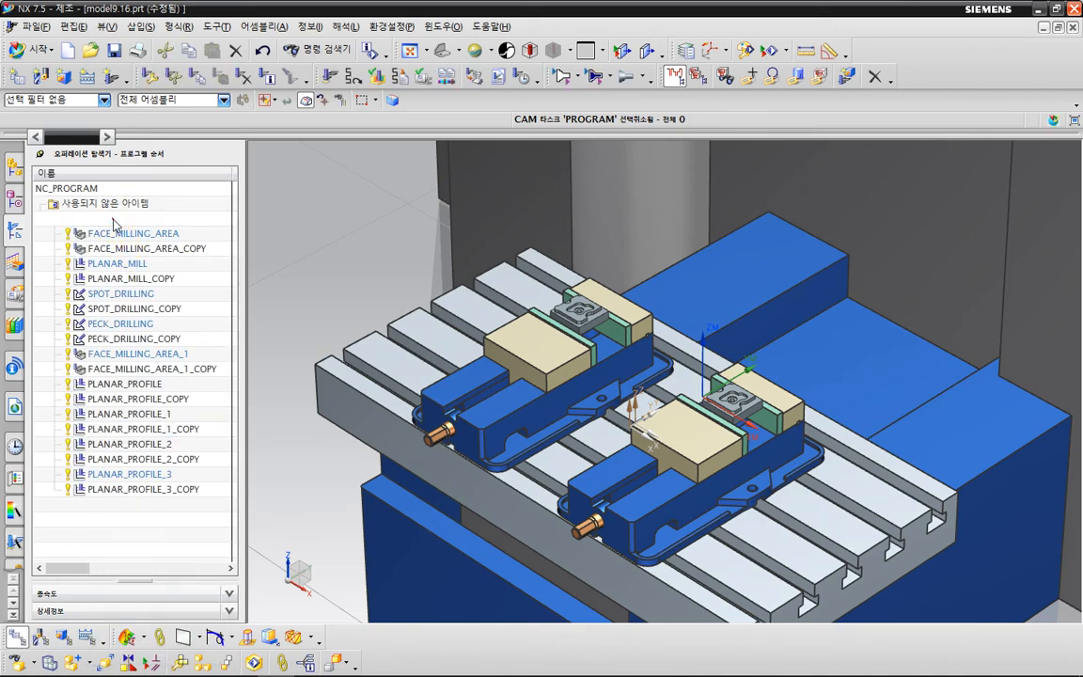
pyautogui.click(112, 218)
pyautogui.click(422, 77)
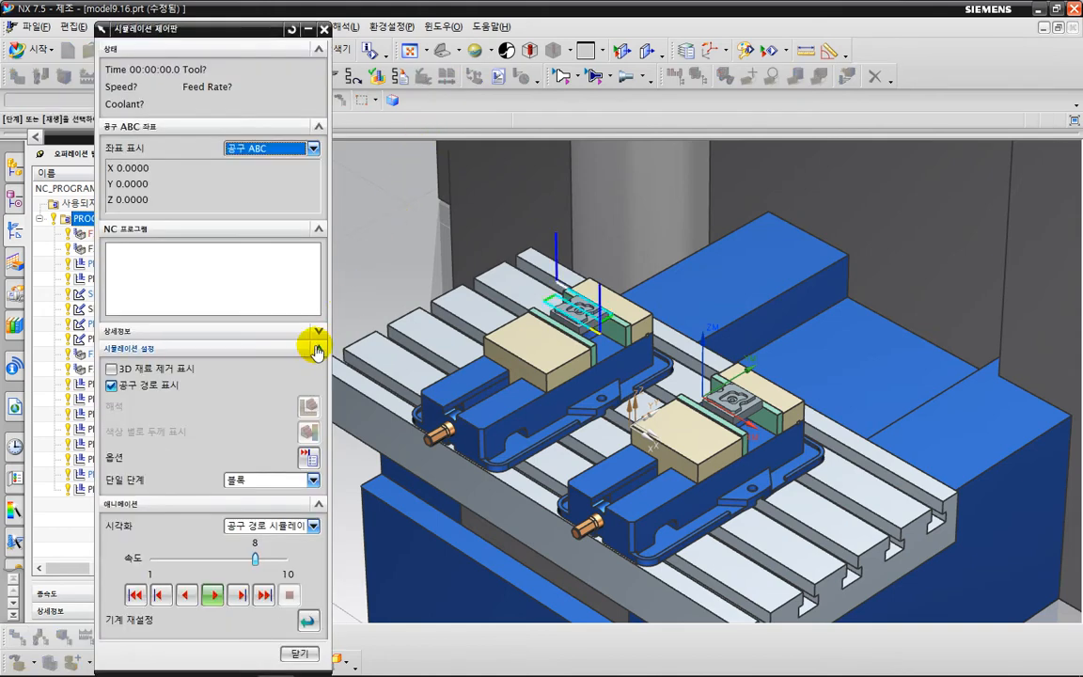
pyautogui.click(263, 535)
pyautogui.click(276, 556)
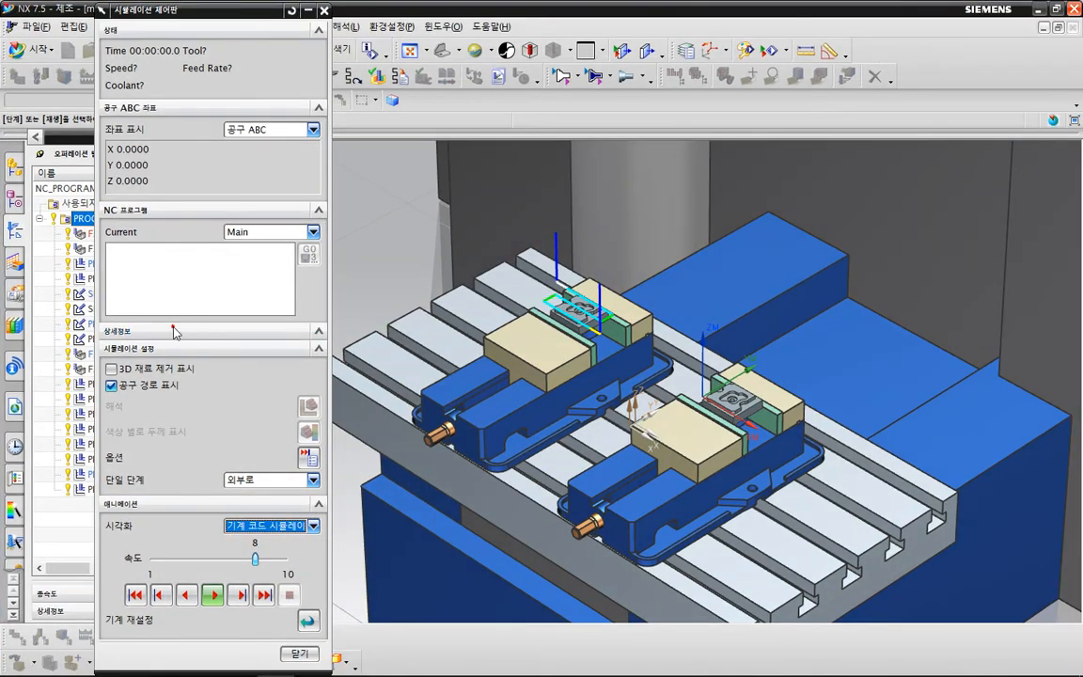
# Expand the simulation's details and widen the dialog to read the post file paths, and narrow it again.
pyautogui.click(181, 339)
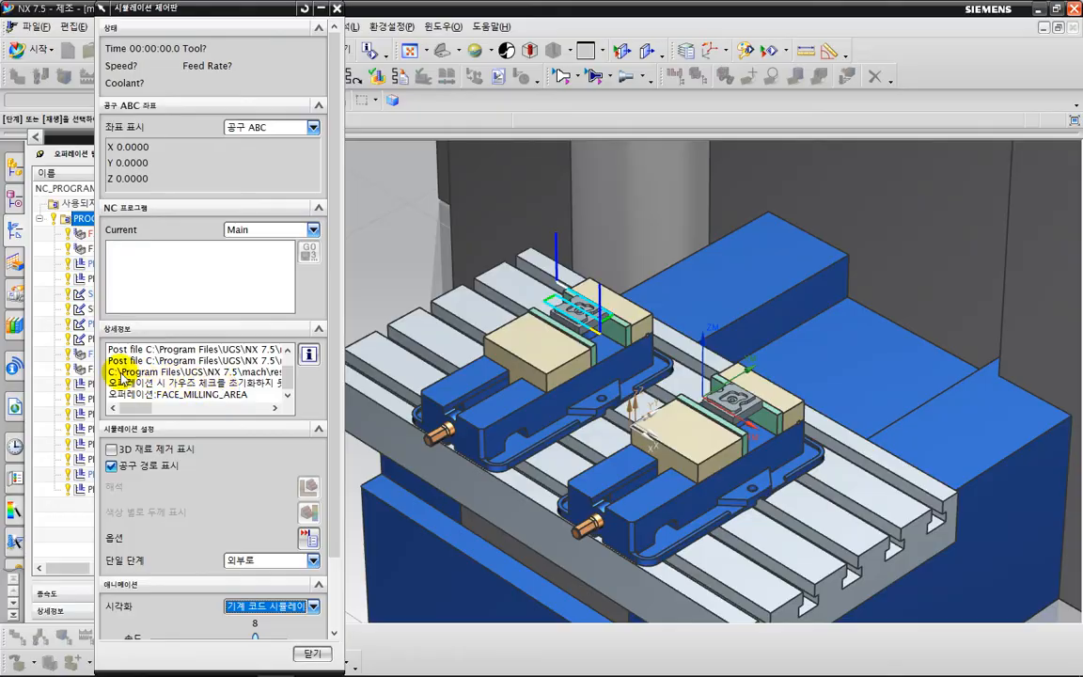
pyautogui.moveTo(116, 374)
pyautogui.mouseDown()
pyautogui.moveTo(974, 380)
pyautogui.moveTo(959, 393)
pyautogui.mouseUp()
pyautogui.press('Escape')
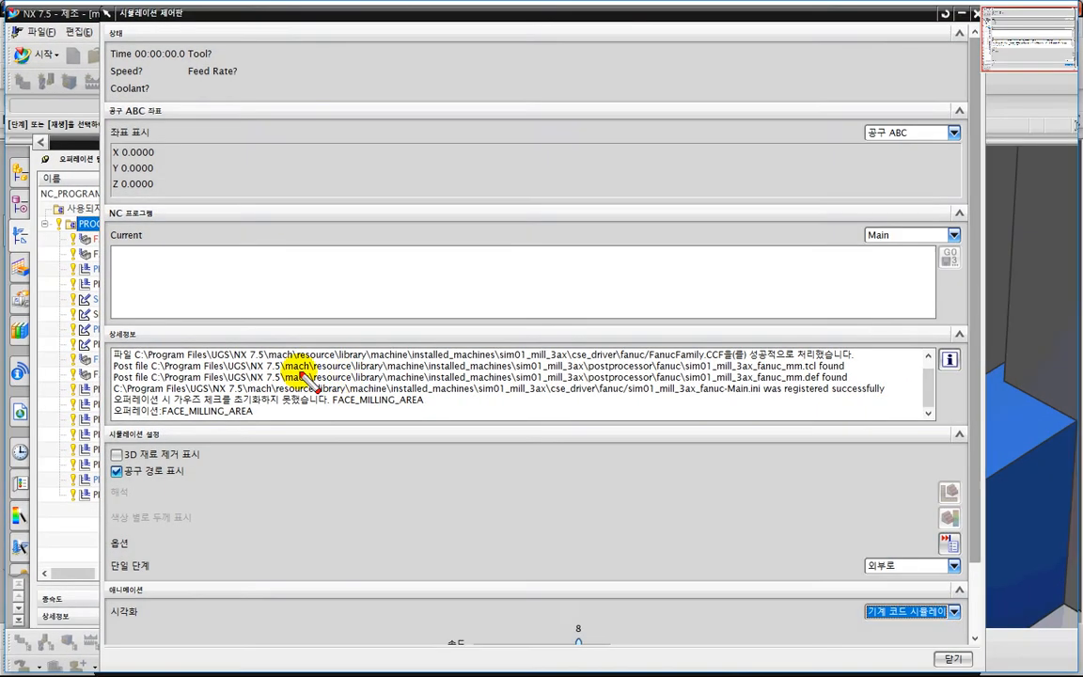
pyautogui.moveTo(105, 378)
pyautogui.mouseDown()
pyautogui.moveTo(471, 410)
pyautogui.moveTo(846, 390)
pyautogui.moveTo(719, 353)
pyautogui.moveTo(319, 344)
pyautogui.moveTo(97, 369)
pyautogui.moveTo(225, 419)
pyautogui.mouseUp()
pyautogui.press('Escape')
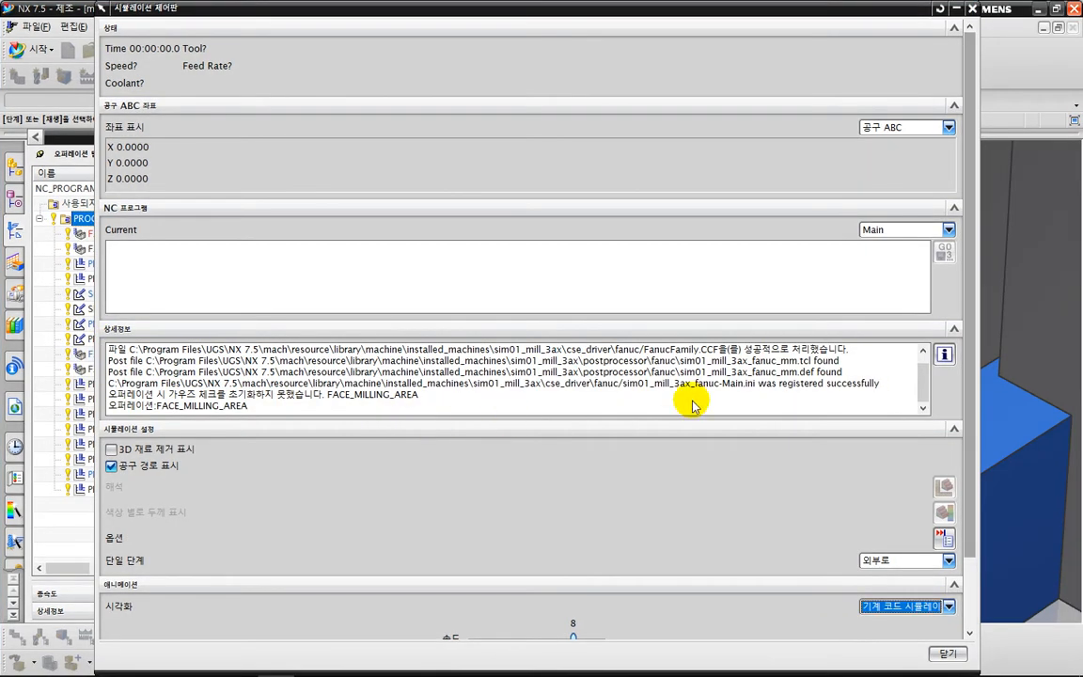
pyautogui.moveTo(980, 324); pyautogui.dragTo(282, 350)
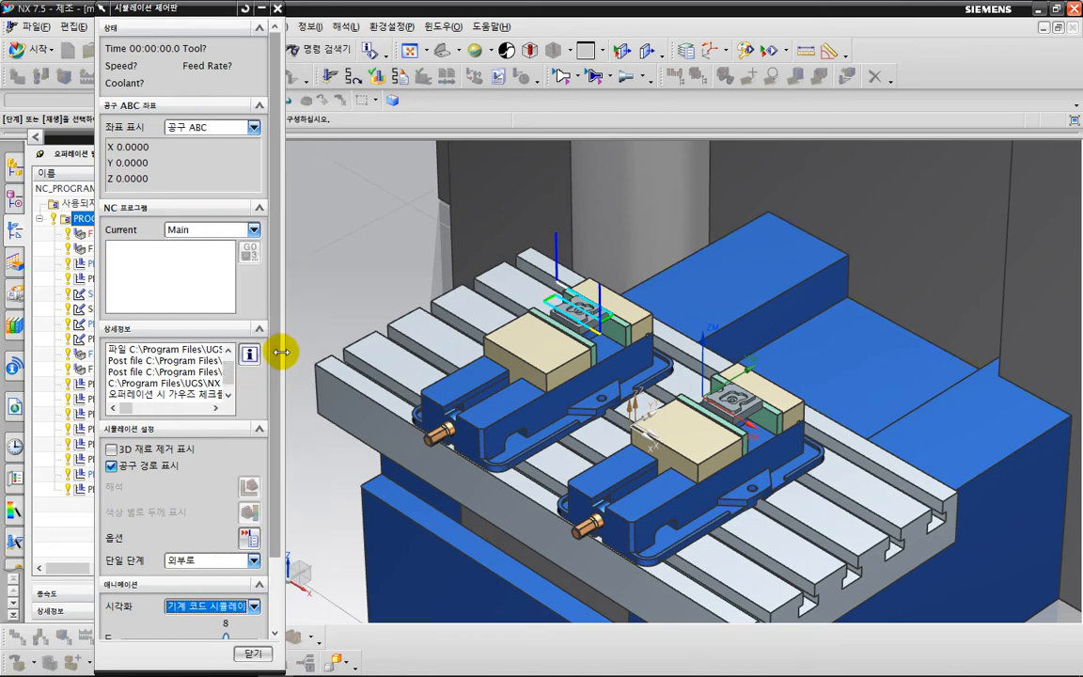
# Switch to File Explorer and open the folder C:\Program Files\UGS\NX 7.5\MACH.
pyautogui.press('super+e')
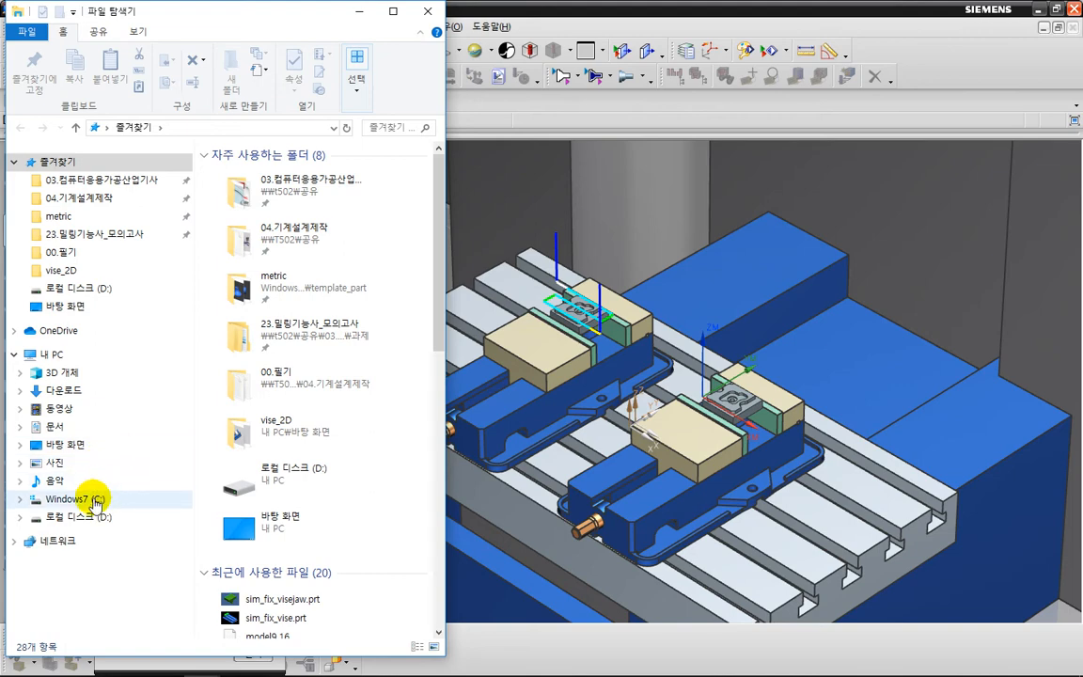
pyautogui.click(97, 498)
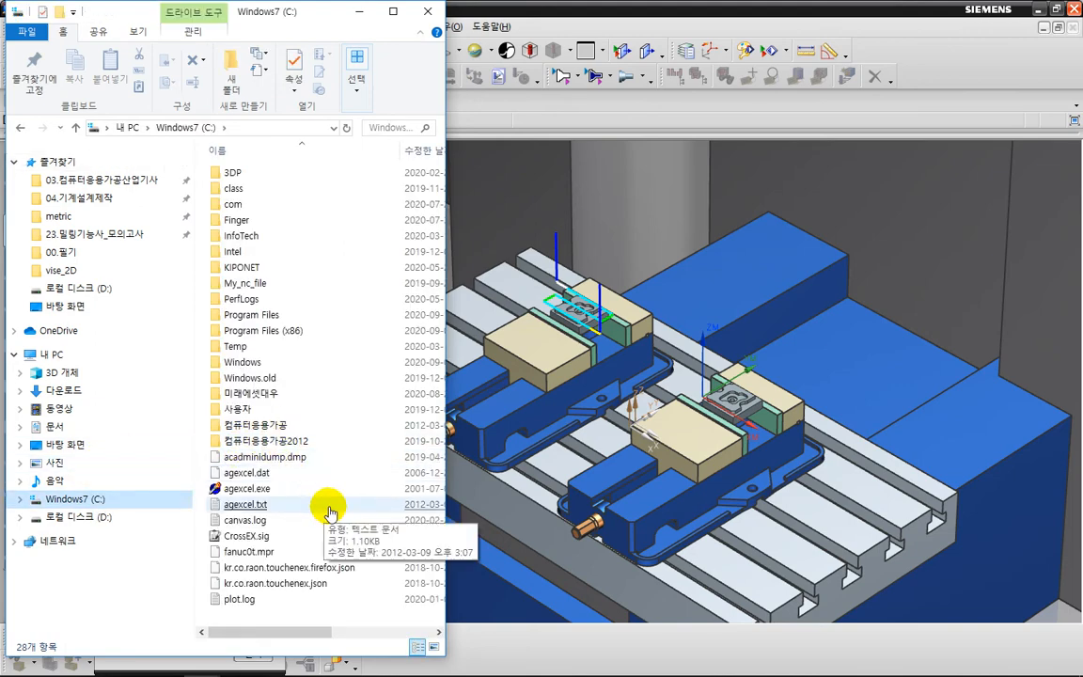
pyautogui.click(288, 317)
pyautogui.doubleClick(288, 317)
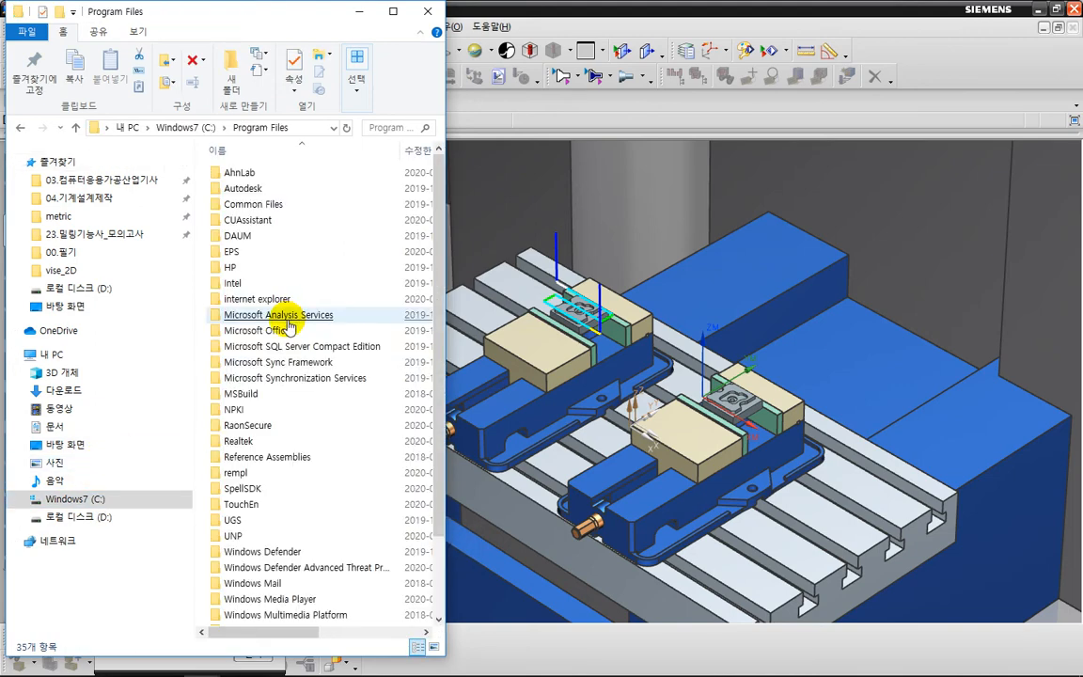
pyautogui.click(250, 522)
pyautogui.doubleClick(250, 522)
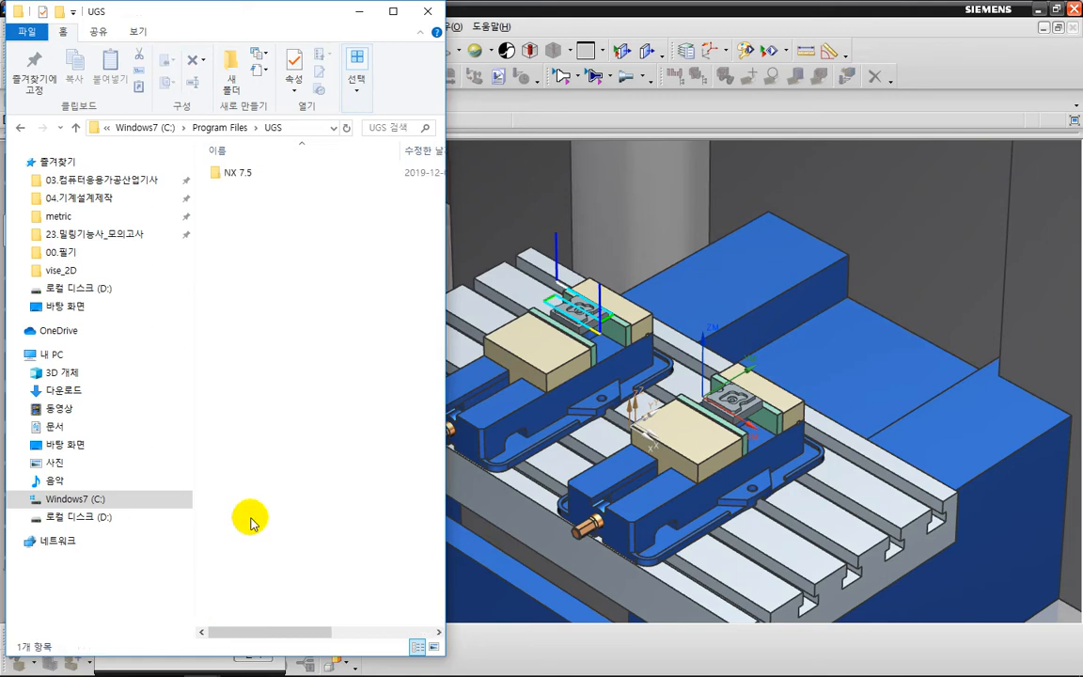
pyautogui.doubleClick(249, 179)
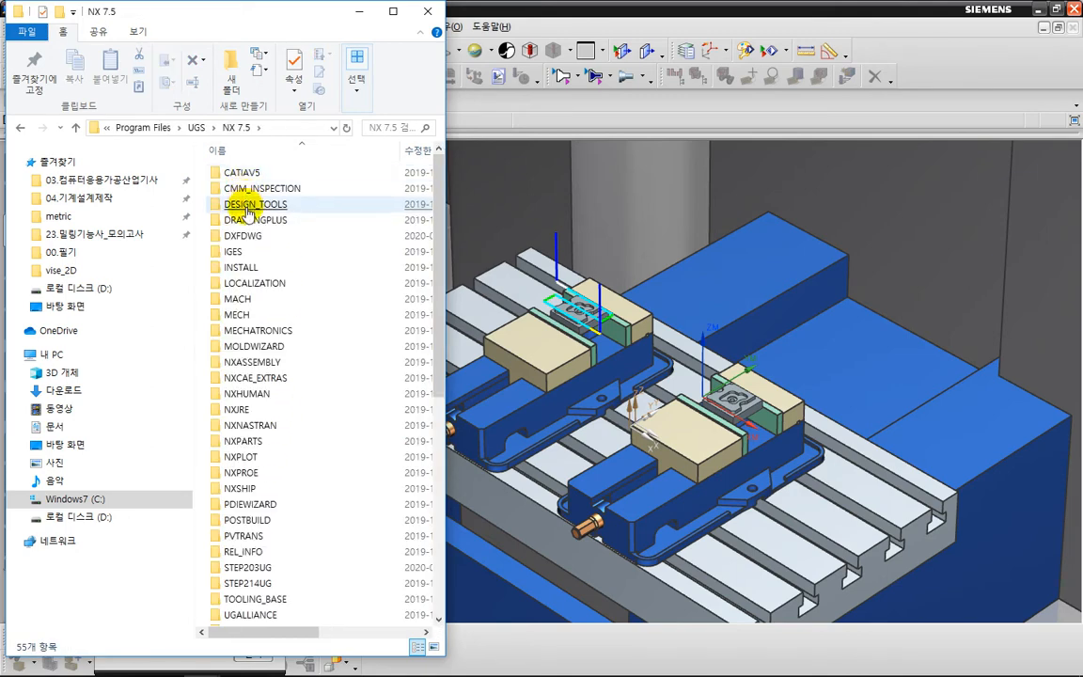
pyautogui.click(253, 296)
pyautogui.doubleClick(242, 299)
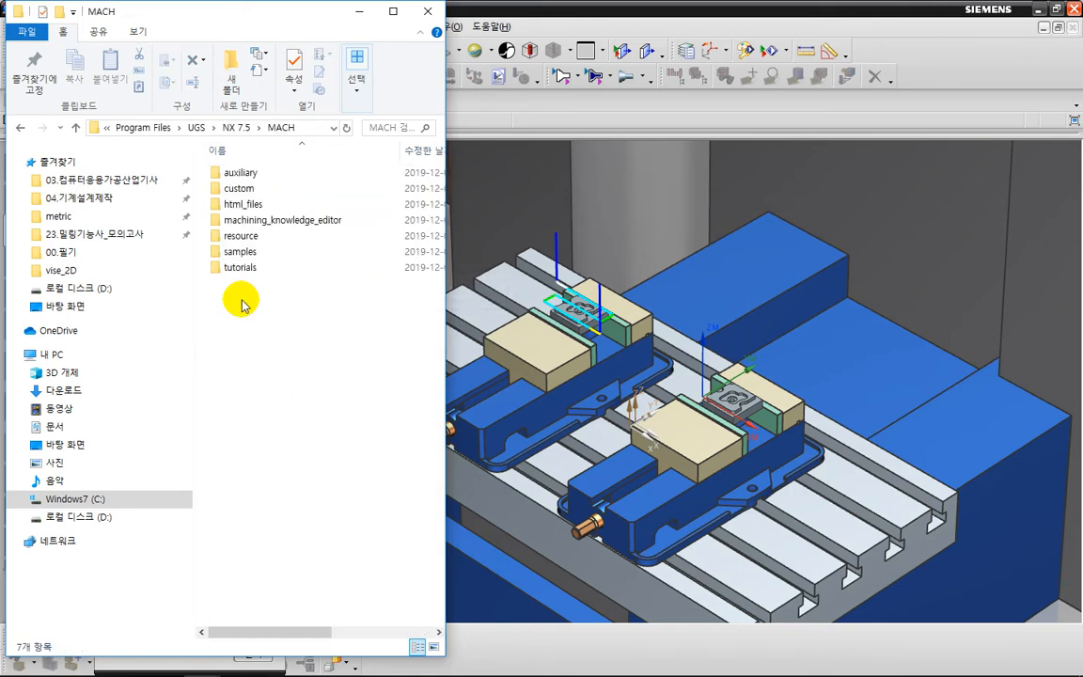
# Open the resource\library\machine\installed_machines folder inside MACH.
pyautogui.doubleClick(250, 237)
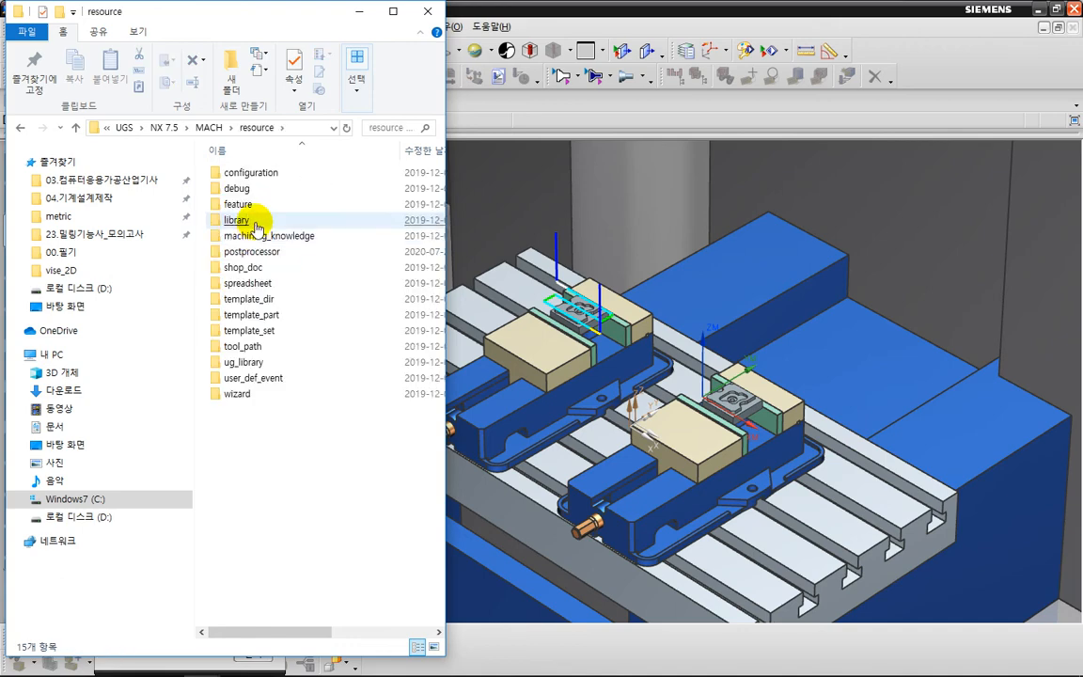
pyautogui.doubleClick(251, 219)
pyautogui.click(250, 204)
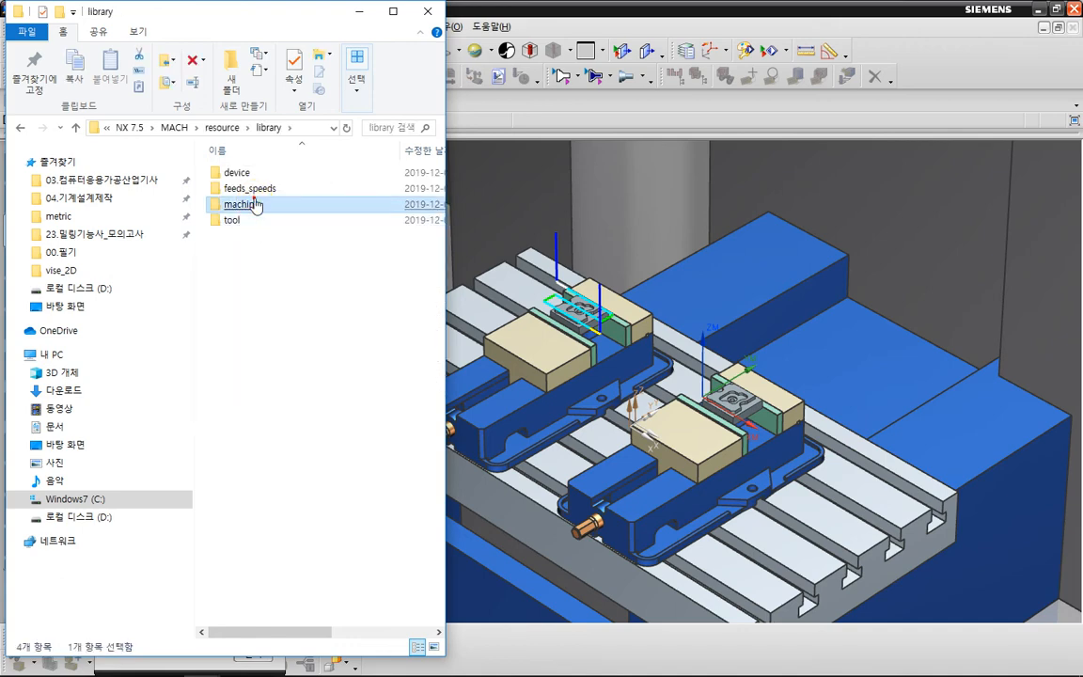
pyautogui.doubleClick(252, 201)
pyautogui.click(255, 222)
pyautogui.doubleClick(255, 222)
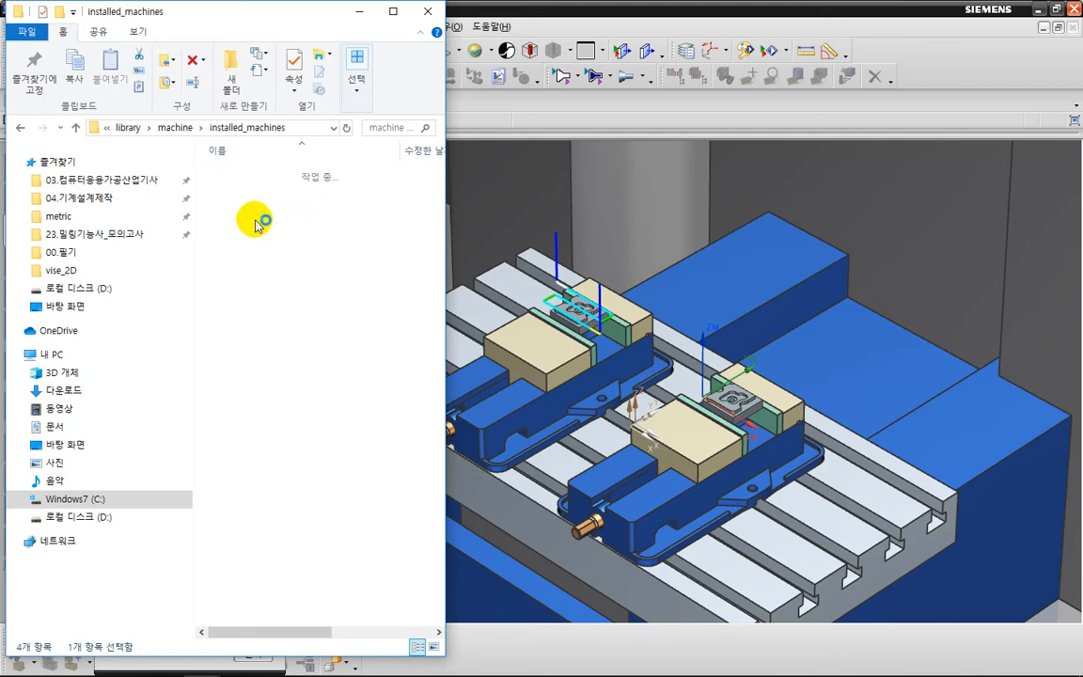
# Open the 3-axis mill's Fanuc post folder, sim01_mill_3ax\postprocessor\fanuc.
pyautogui.click(258, 175)
pyautogui.doubleClick(258, 175)
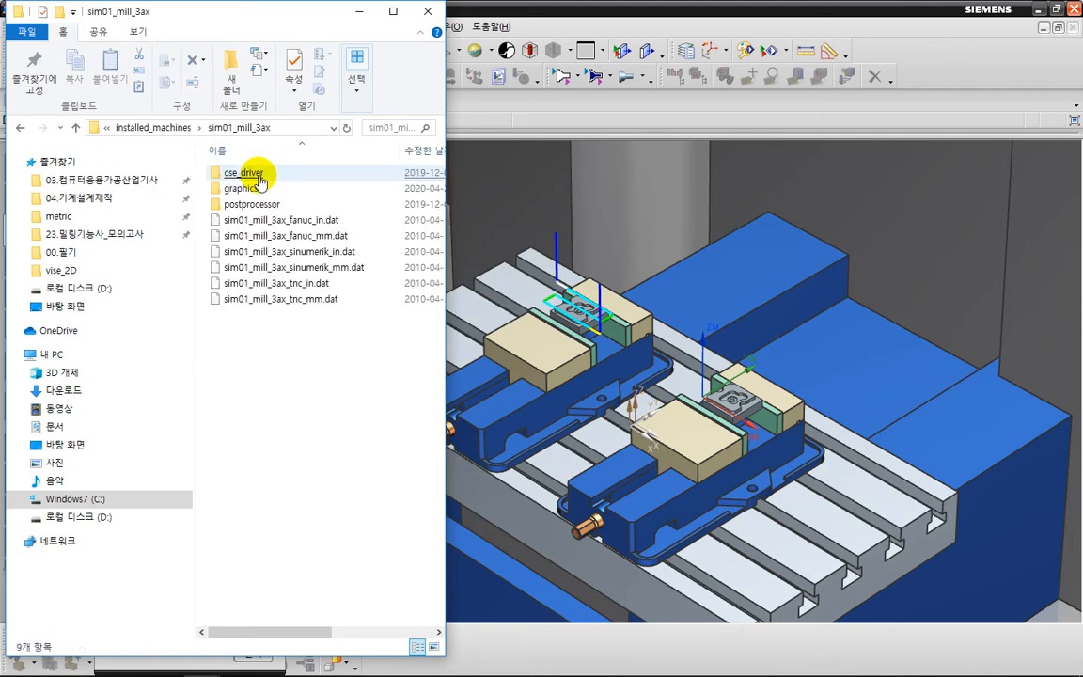
pyautogui.click(260, 214)
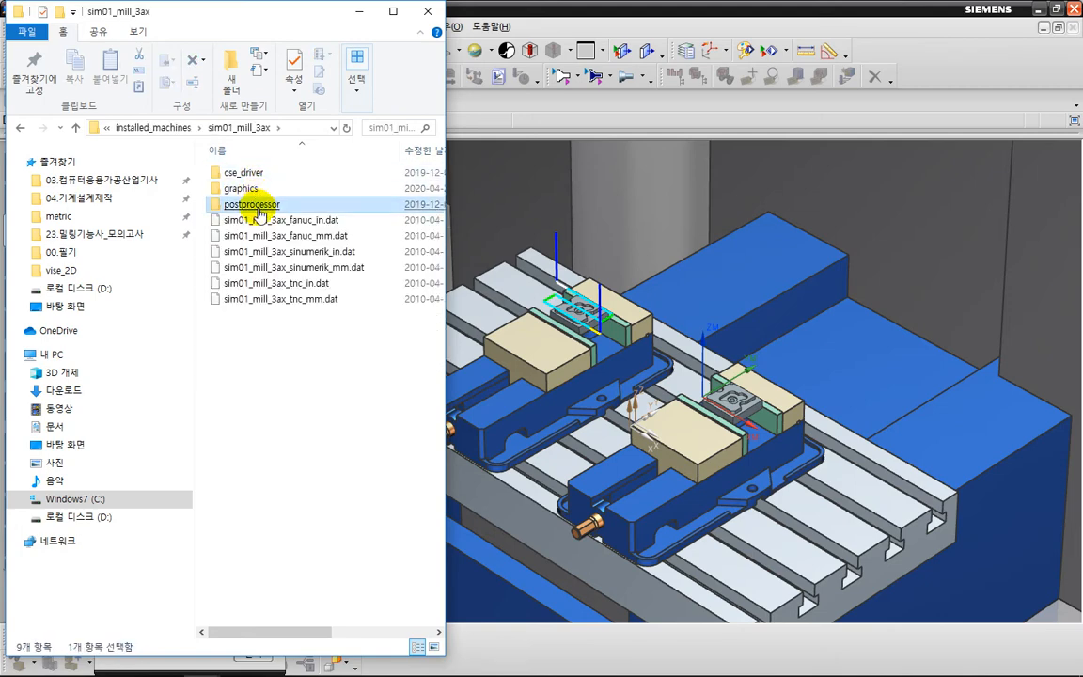
pyautogui.doubleClick(260, 214)
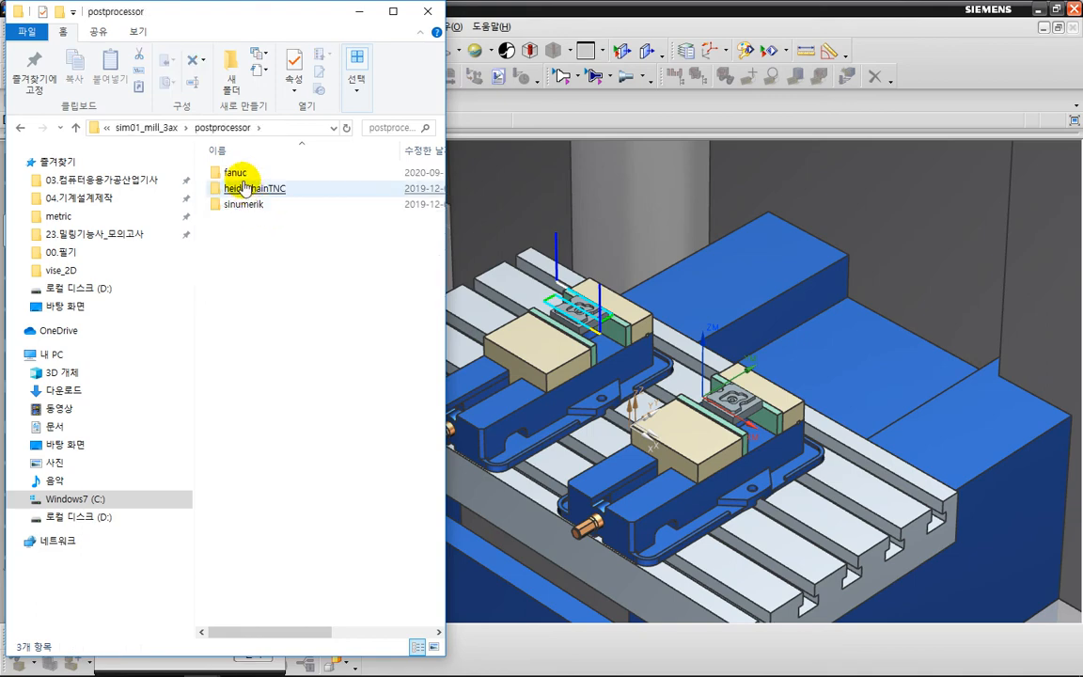
pyautogui.click(243, 179)
pyautogui.doubleClick(237, 174)
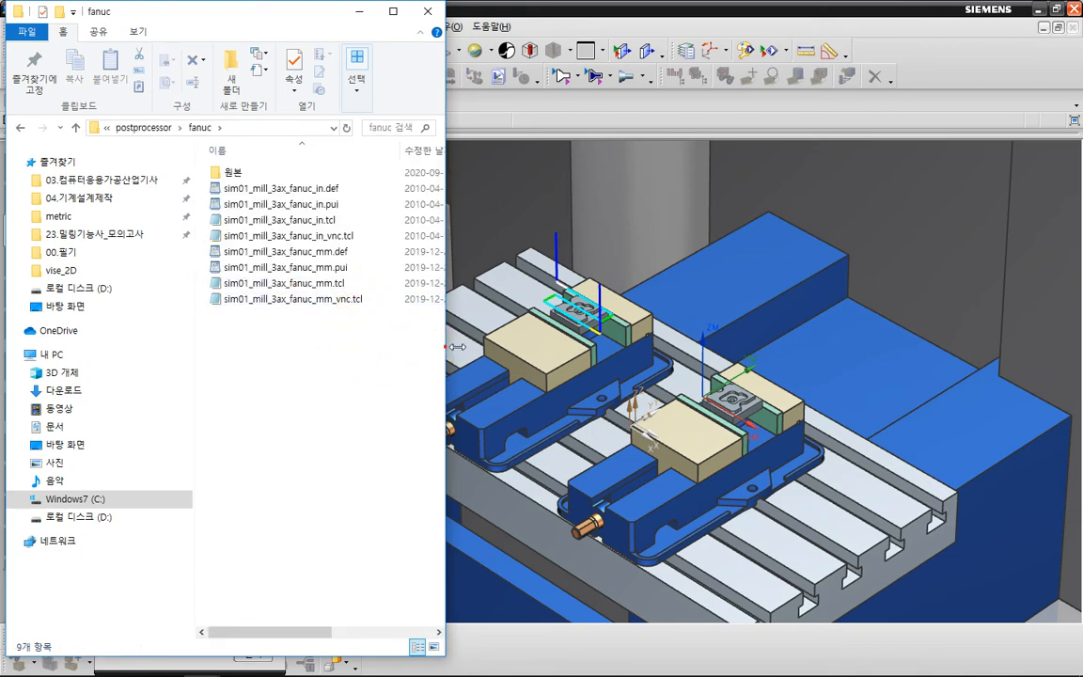
# Place the fanuc folder beside the simulation details to check the sim01_mill_3ax_fanuc_mm post files, and minimize the folder window.
pyautogui.moveTo(448, 347); pyautogui.dragTo(530, 343)
pyautogui.hotkey('ctrl', '2')
pyautogui.moveTo(349, 332)
pyautogui.mouseDown()
pyautogui.moveTo(239, 325)
pyautogui.moveTo(193, 266)
pyautogui.moveTo(287, 212)
pyautogui.moveTo(339, 305)
pyautogui.mouseUp()
pyautogui.press('Escape')
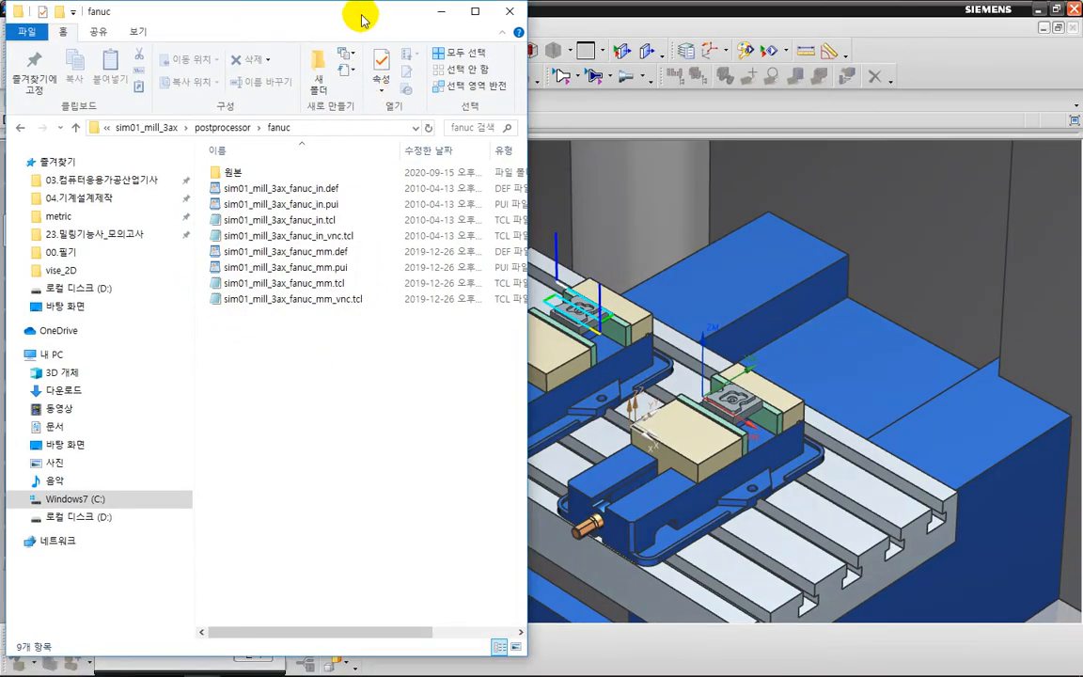
pyautogui.moveTo(363, 19); pyautogui.dragTo(739, 19)
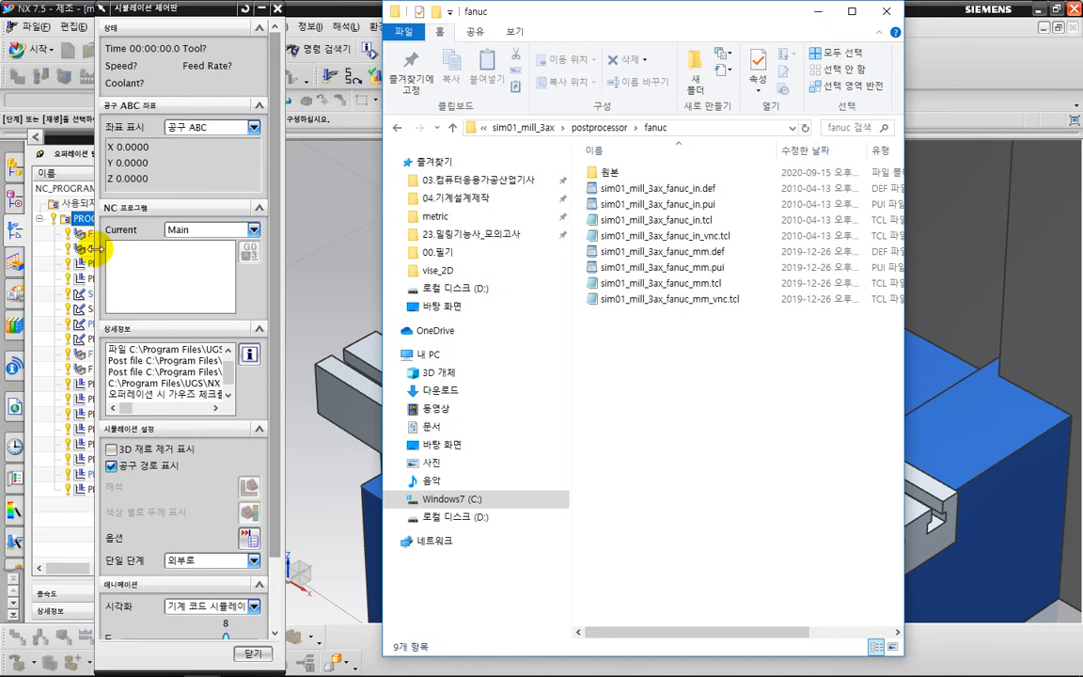
pyautogui.moveTo(95, 249); pyautogui.dragTo(15, 269)
pyautogui.hotkey('alt', 'Tab')
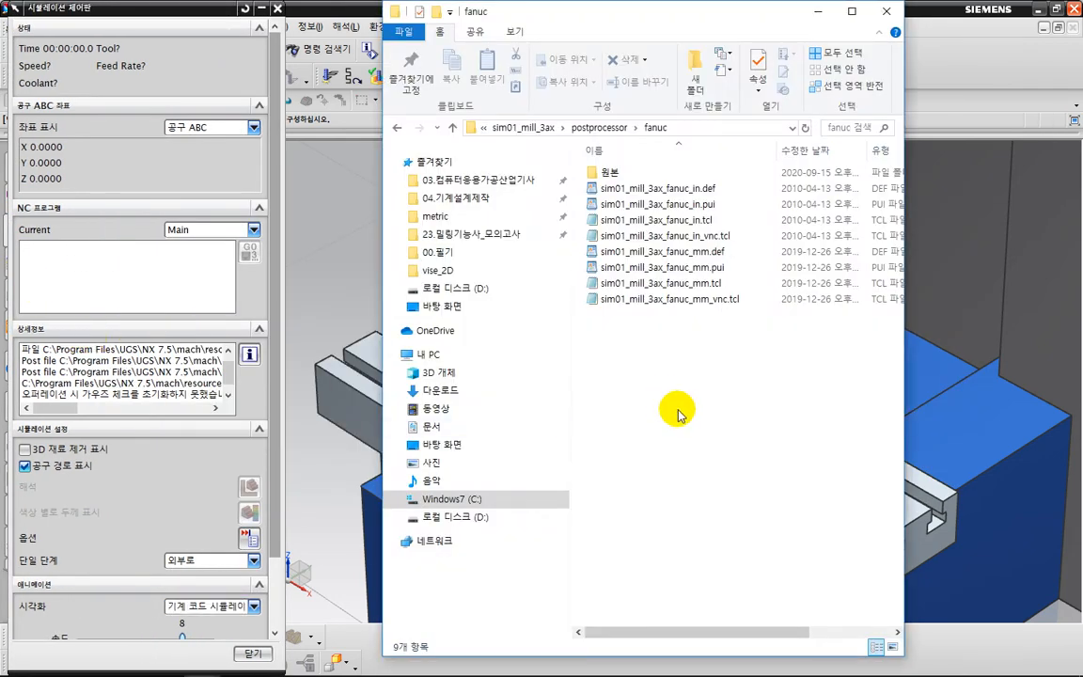
pyautogui.hotkey('ctrl', '2')
pyautogui.moveTo(702, 336)
pyautogui.mouseDown()
pyautogui.moveTo(640, 337)
pyautogui.moveTo(602, 241)
pyautogui.moveTo(732, 271)
pyautogui.moveTo(706, 327)
pyautogui.mouseUp()
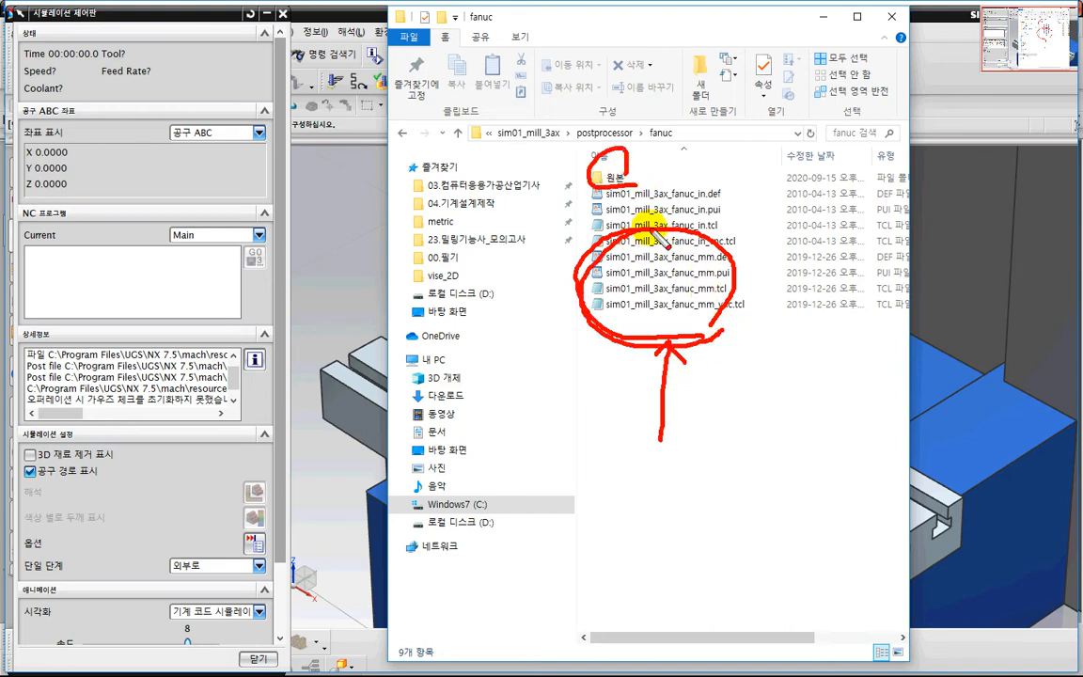
pyautogui.press('Escape')
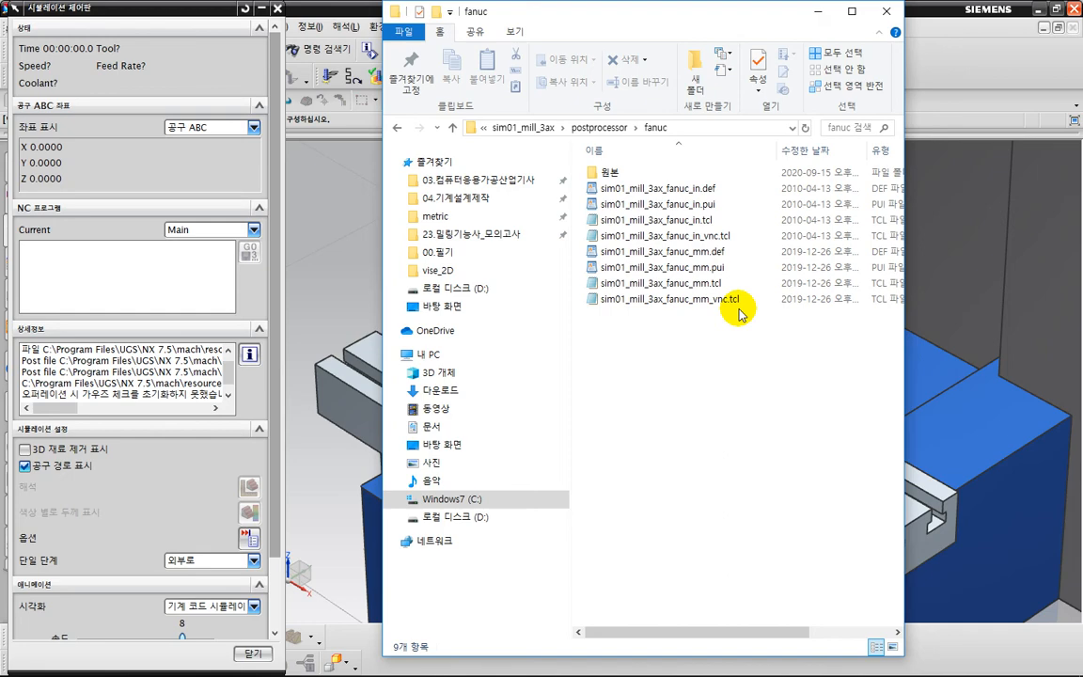
pyautogui.click(821, 12)
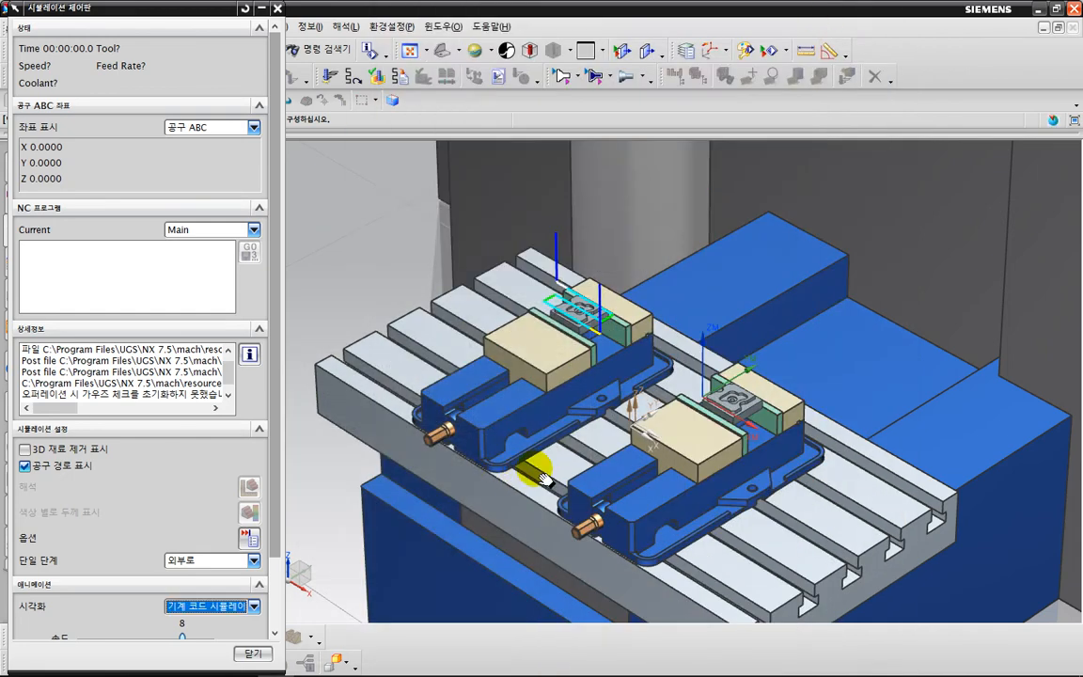
# Play the machine code simulation at speed 5 with 3D material removal shown and the tool path display off.
pyautogui.keyDown('shift'); pyautogui.moveTo(545, 480); pyautogui.dragTo(578, 432, button='middle'); pyautogui.keyUp('shift')
pyautogui.scroll(-3, 122, 498)
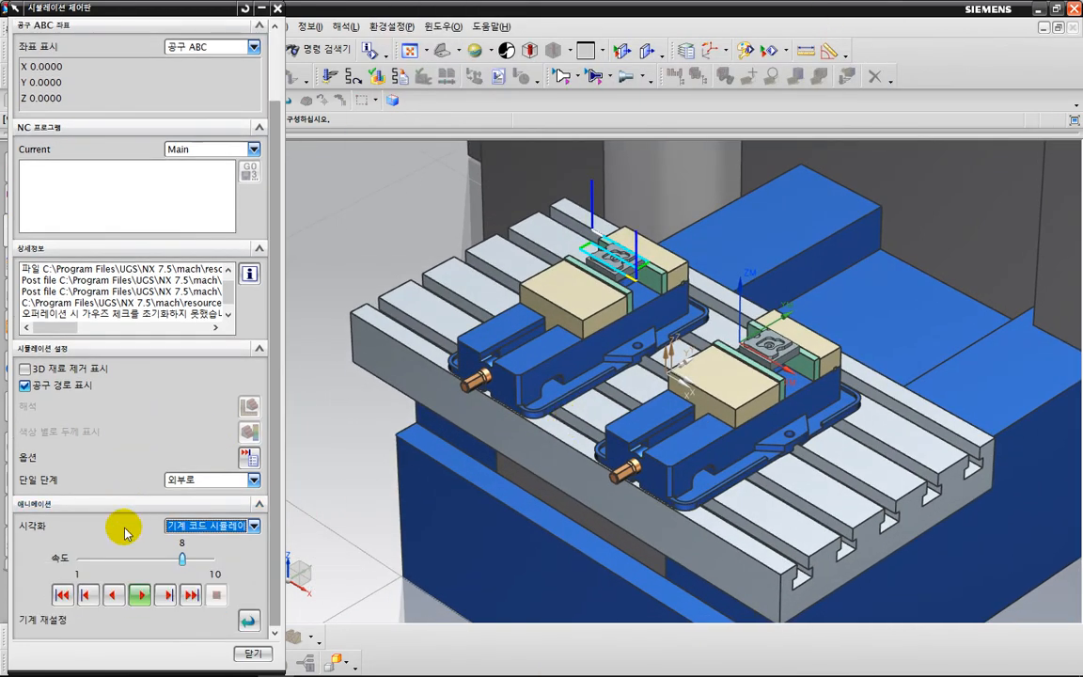
pyautogui.moveTo(156, 562); pyautogui.dragTo(139, 562)
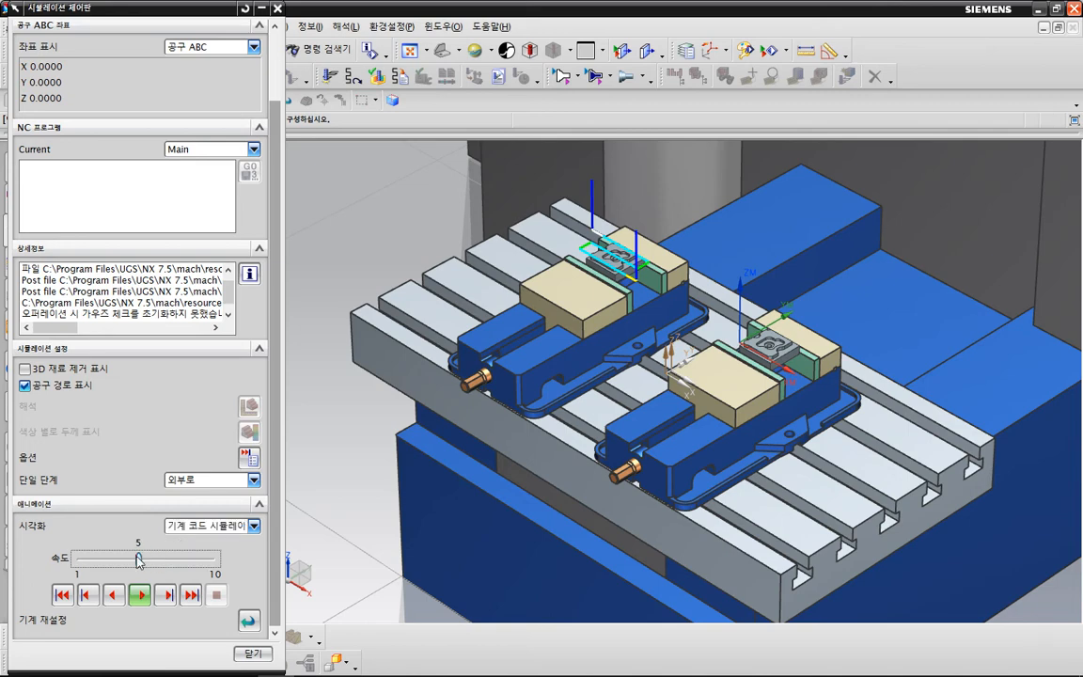
pyautogui.click(42, 369)
pyautogui.click(54, 385)
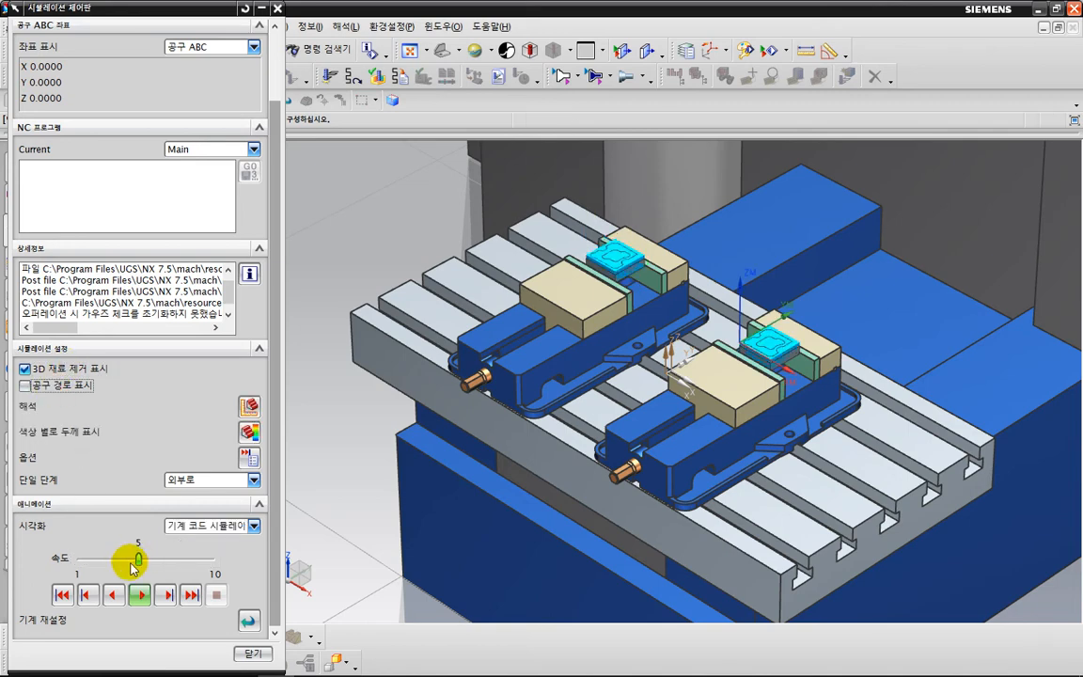
pyautogui.click(143, 596)
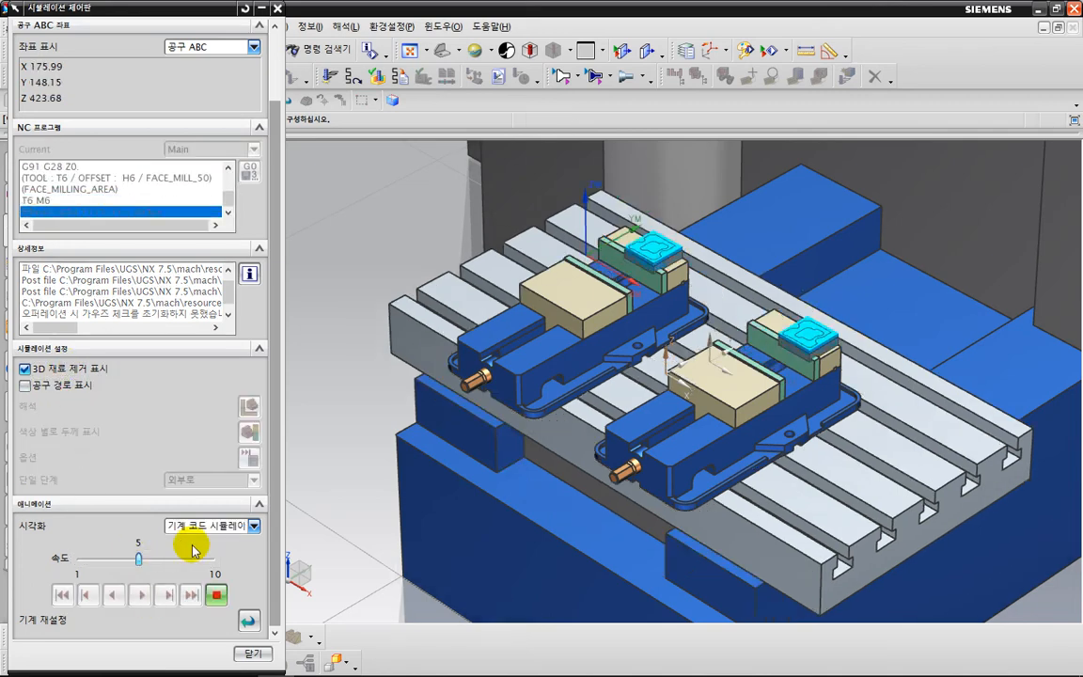
# Stop the simulation and examine the NC program's header and the first FACE_MILLING_AREA blocks with their work offset.
pyautogui.click(216, 594)
pyautogui.moveTo(230, 200)
pyautogui.mouseDown()
pyautogui.moveTo(231, 191)
pyautogui.moveTo(226, 201)
pyautogui.mouseUp()
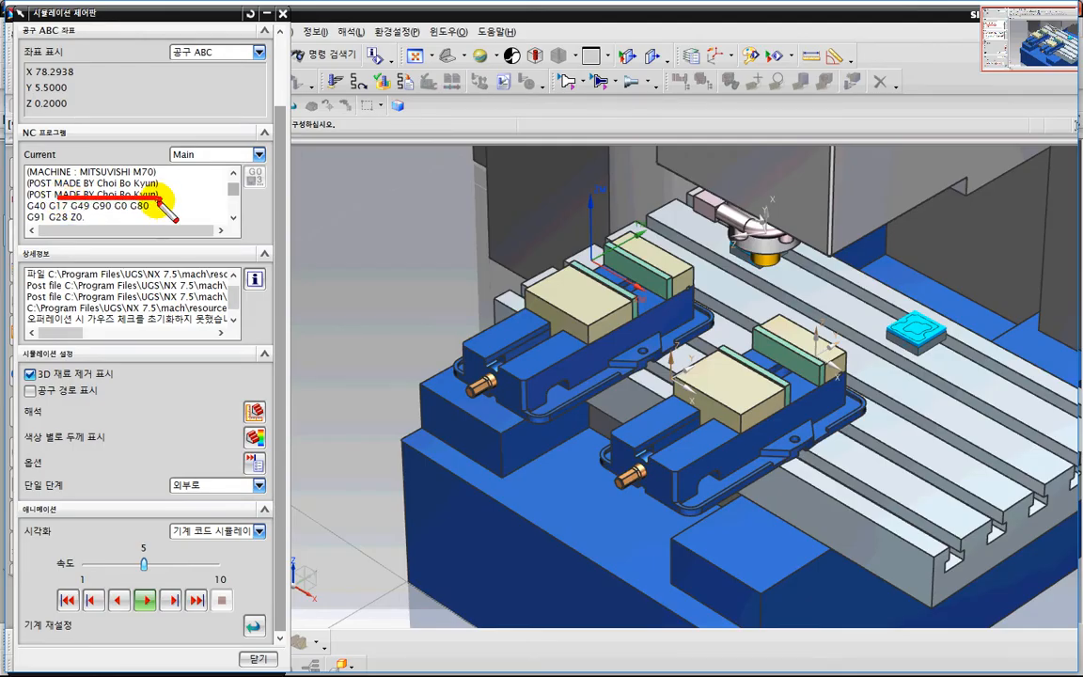
pyautogui.moveTo(230, 188); pyautogui.dragTo(232, 194)
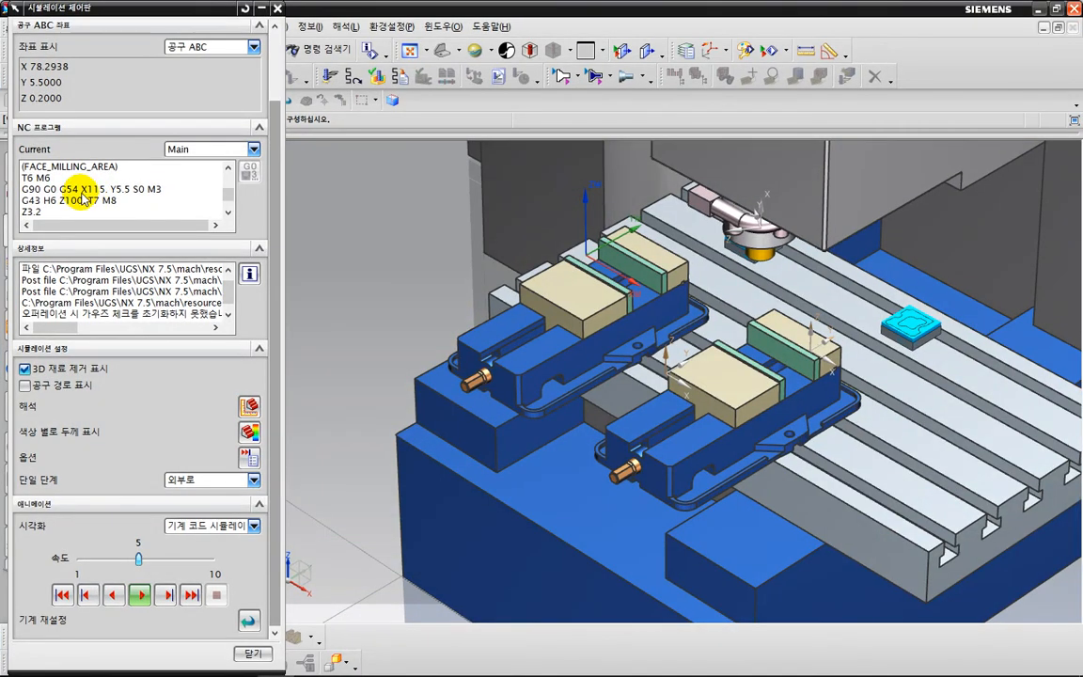
# Resume the machine code simulation to watch the next FACE_MILLING_AREA moves, and close the simulation controls.
pyautogui.click(117, 248)
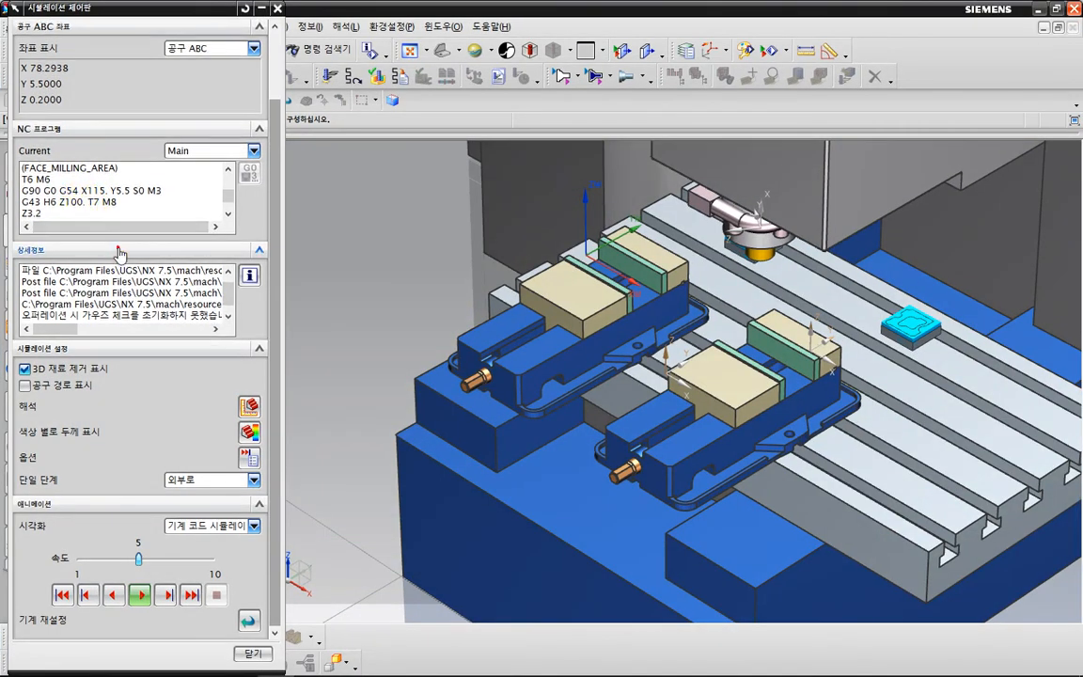
pyautogui.click(139, 593)
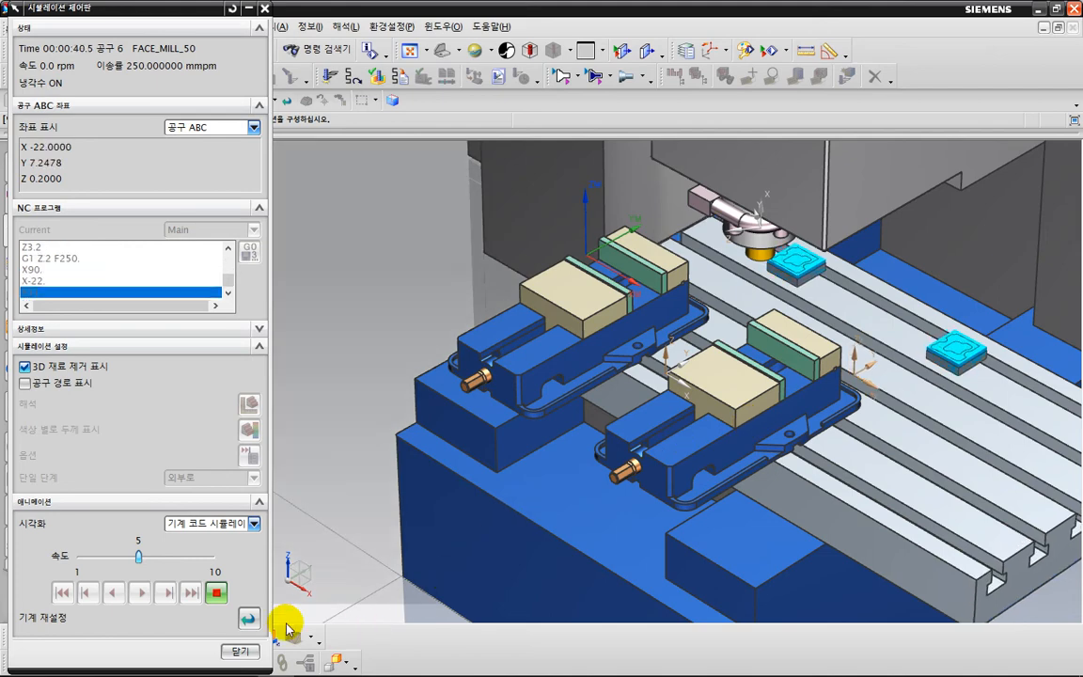
pyautogui.click(227, 649)
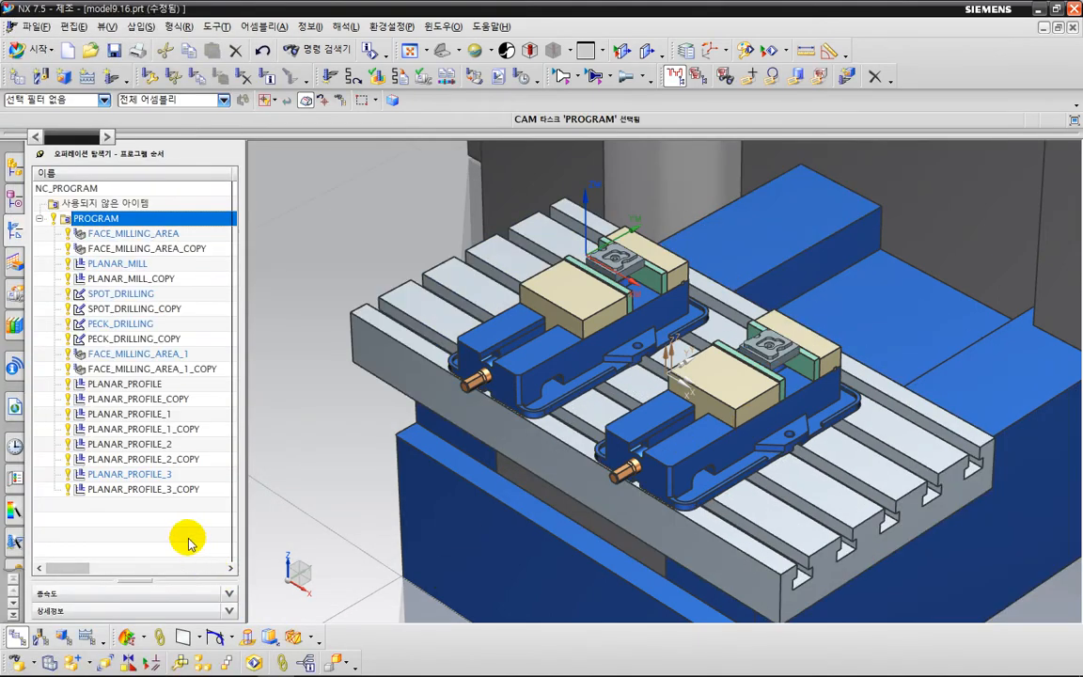
# Switch the operation navigator to the geometry view and select MCS_MILL_G54 to show its coordinate system.
pyautogui.click(170, 485)
pyautogui.rightClick(167, 480)
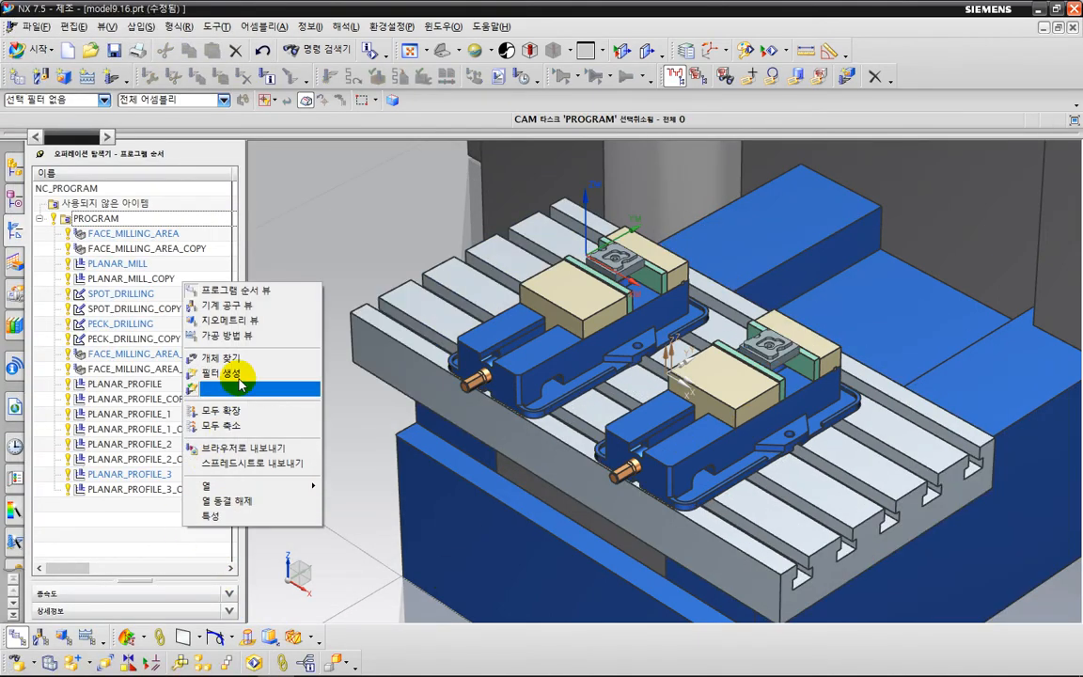
pyautogui.click(237, 321)
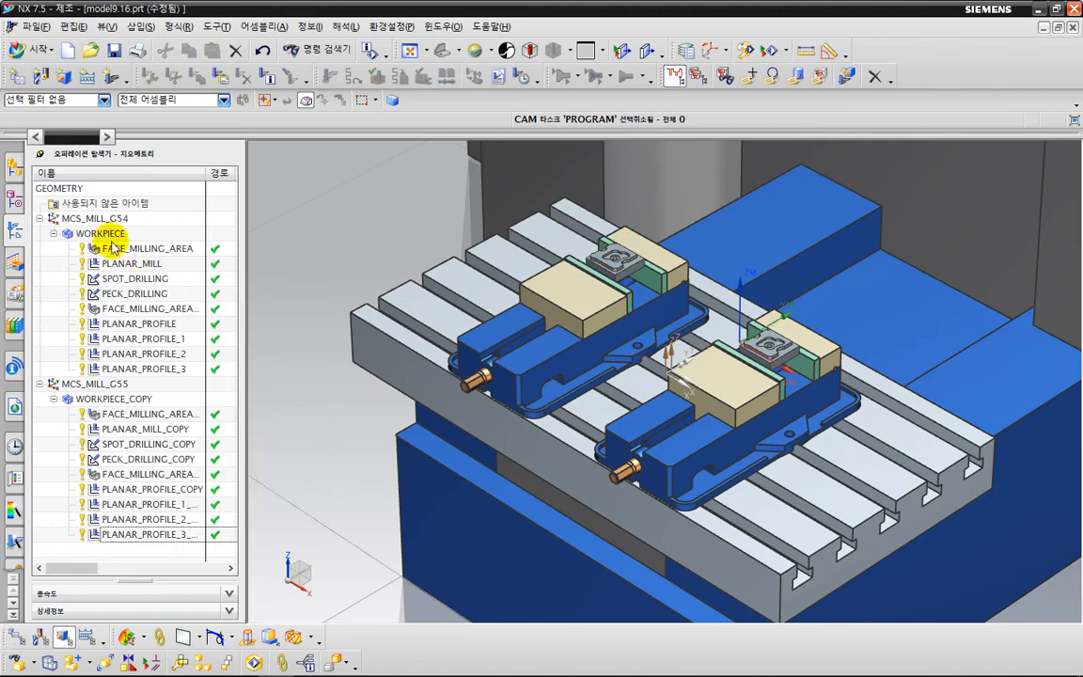
pyautogui.click(94, 219)
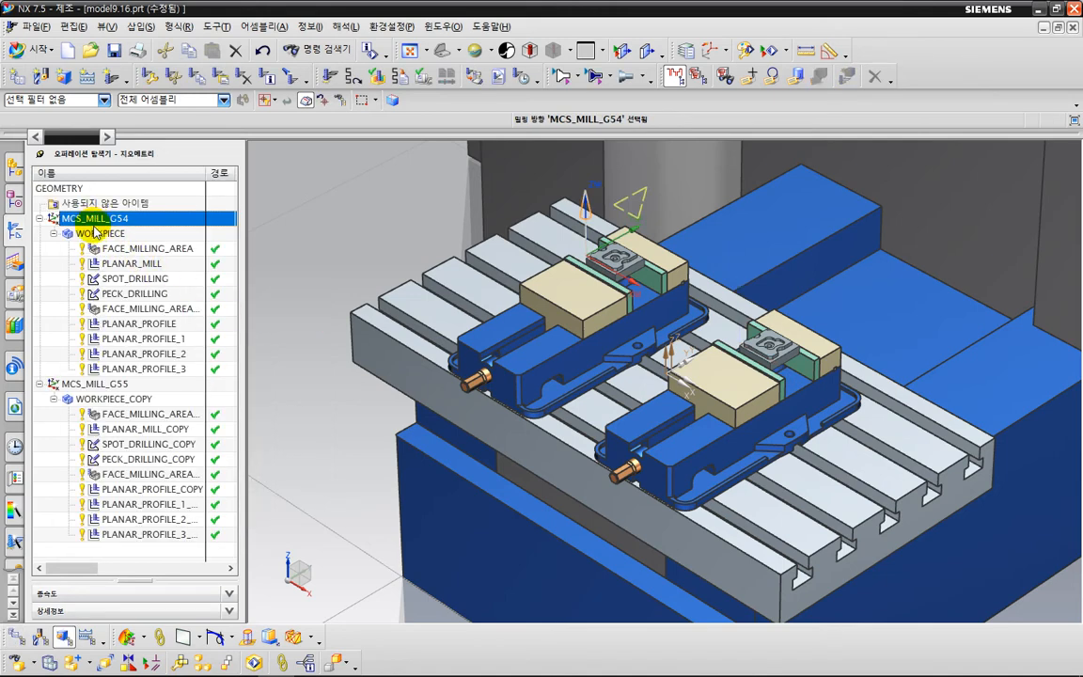
# Specify all bodies of both vises, including the jaws, as check geometry for the WORKPIECE under MCS_MILL_G54.
pyautogui.doubleClick(94, 232)
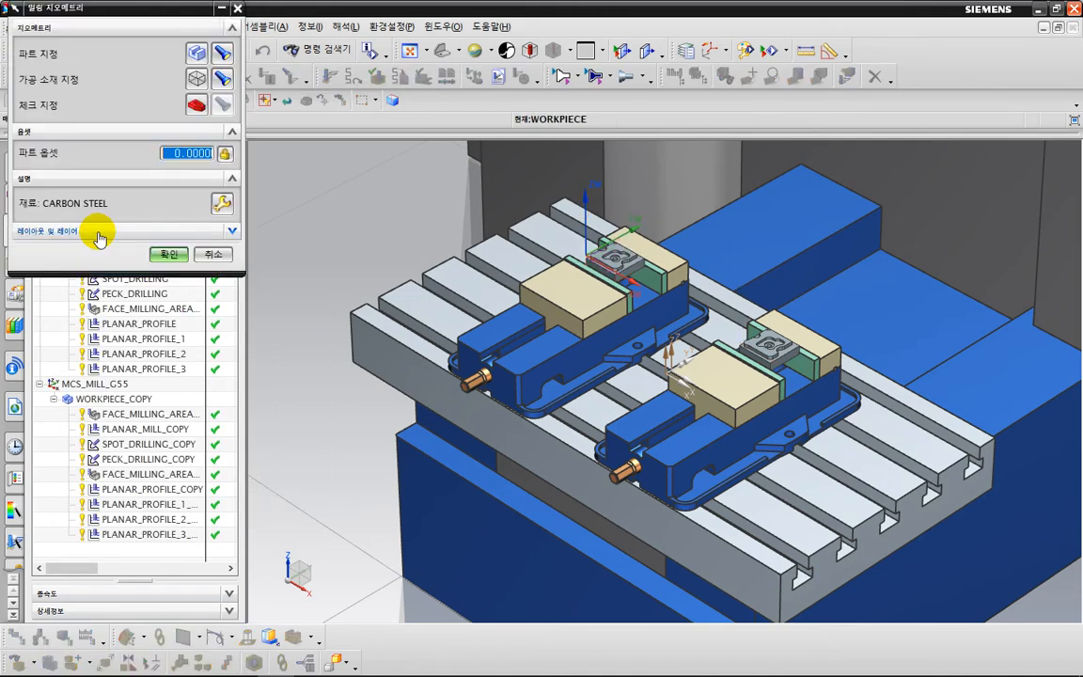
pyautogui.moveTo(344, 371); pyautogui.dragTo(380, 442, button='middle')
pyautogui.press('F8')
pyautogui.keyDown('shift'); pyautogui.moveTo(656, 340); pyautogui.dragTo(404, 374, button='middle'); pyautogui.keyUp('shift')
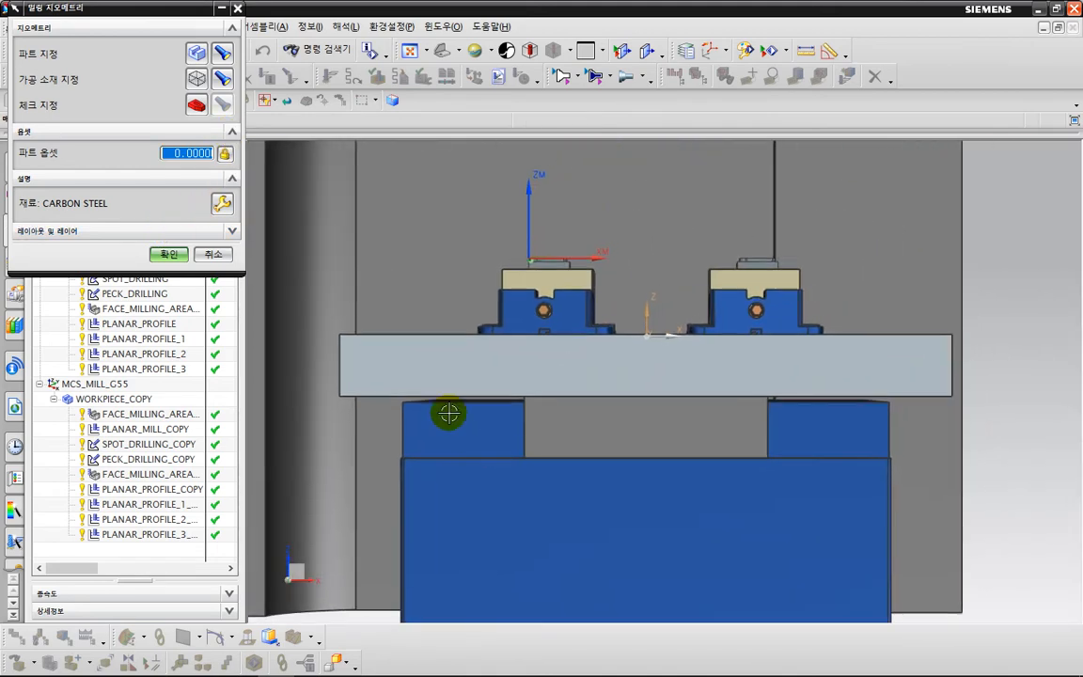
pyautogui.click(195, 107)
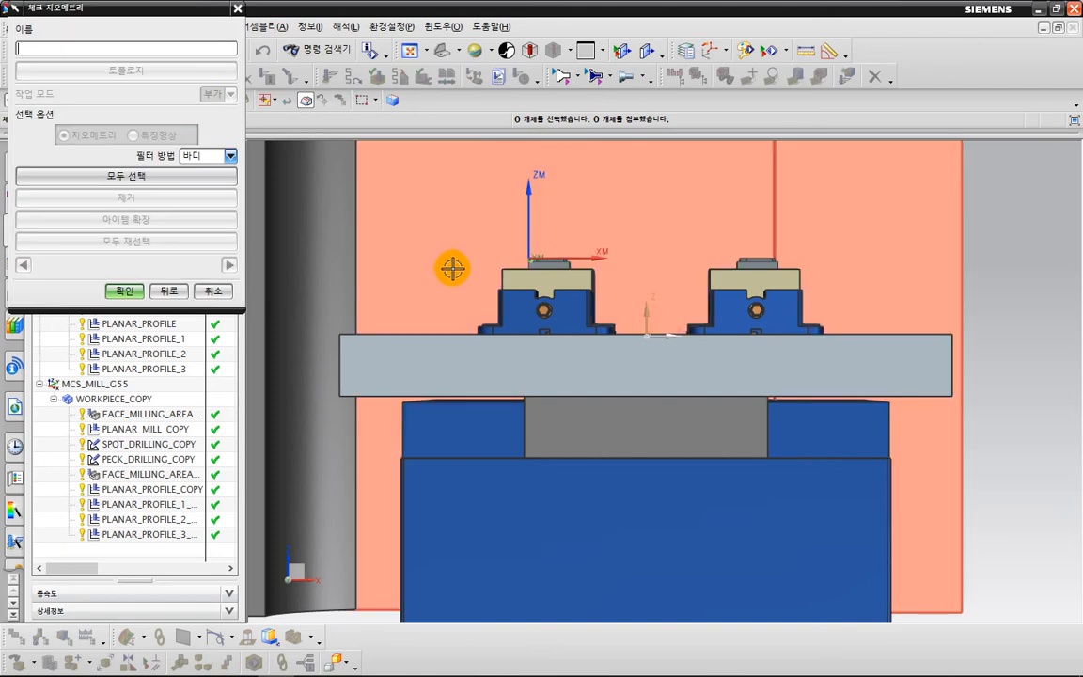
pyautogui.moveTo(425, 242); pyautogui.dragTo(840, 356)
pyautogui.moveTo(474, 269); pyautogui.dragTo(612, 333)
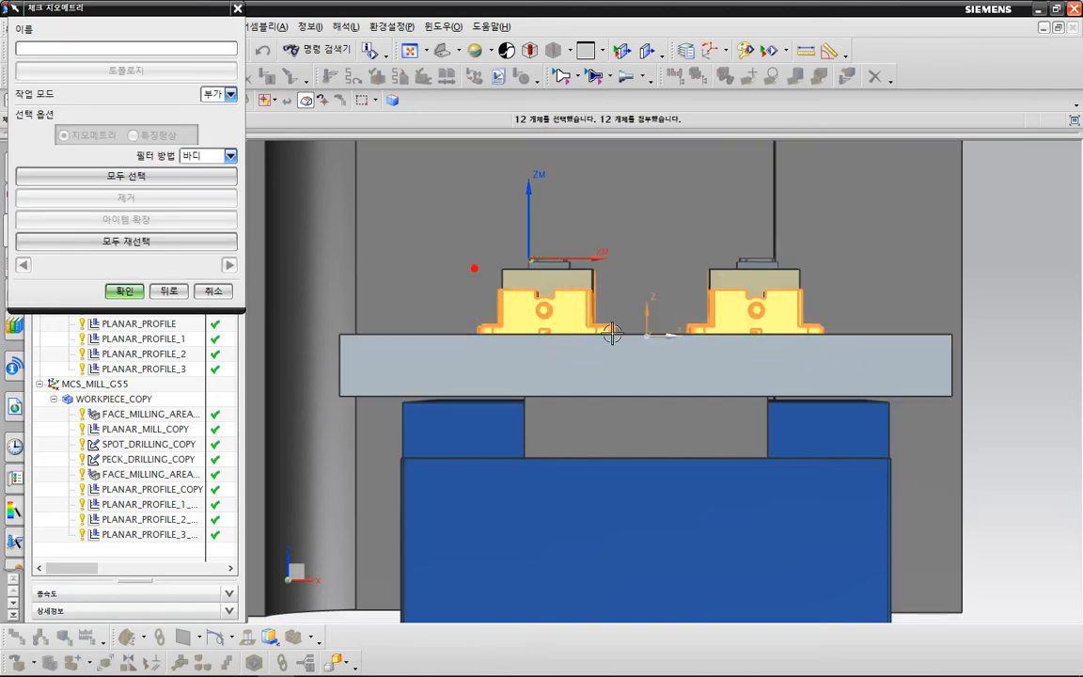
pyautogui.moveTo(817, 358); pyautogui.dragTo(829, 357)
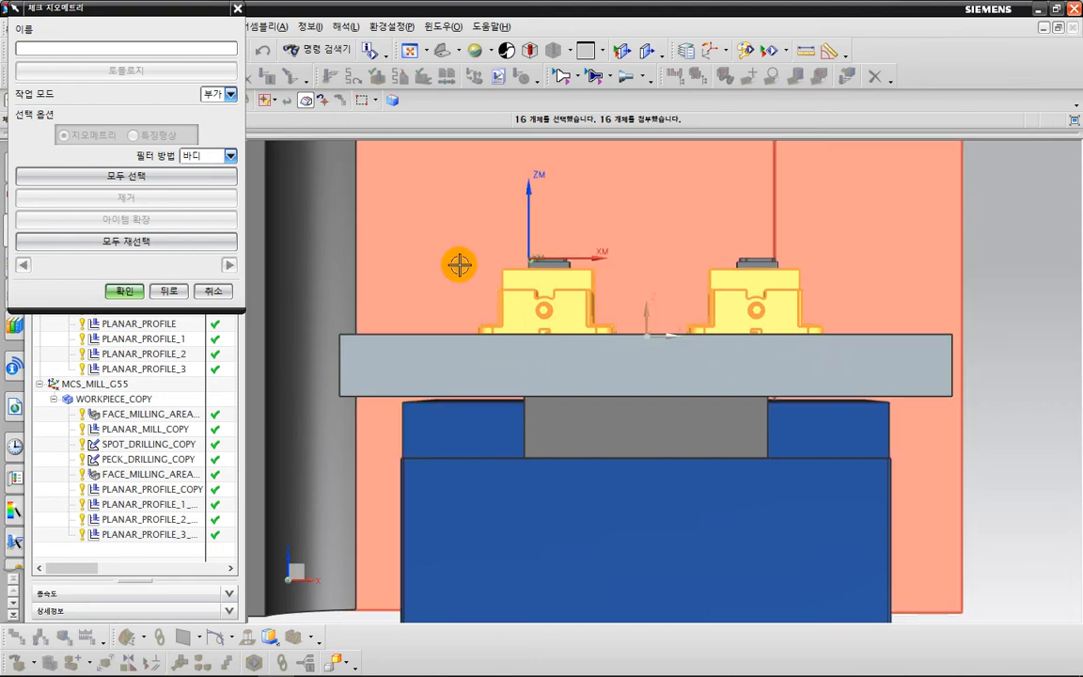
pyautogui.moveTo(460, 265); pyautogui.dragTo(859, 382)
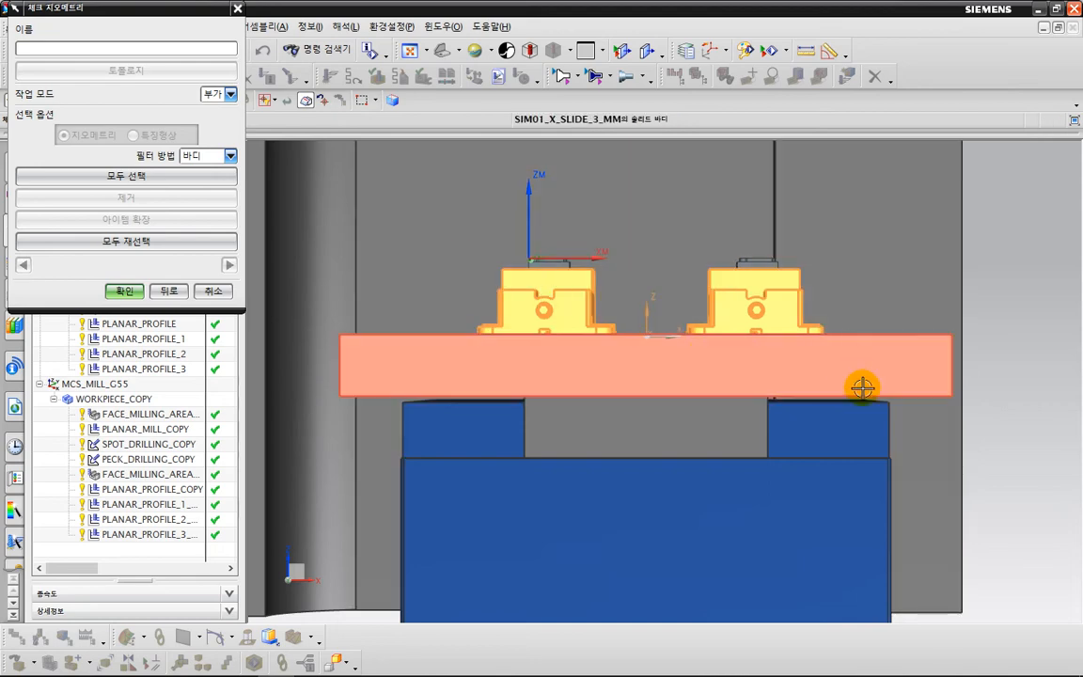
pyautogui.moveTo(950, 295); pyautogui.dragTo(960, 349, button='middle')
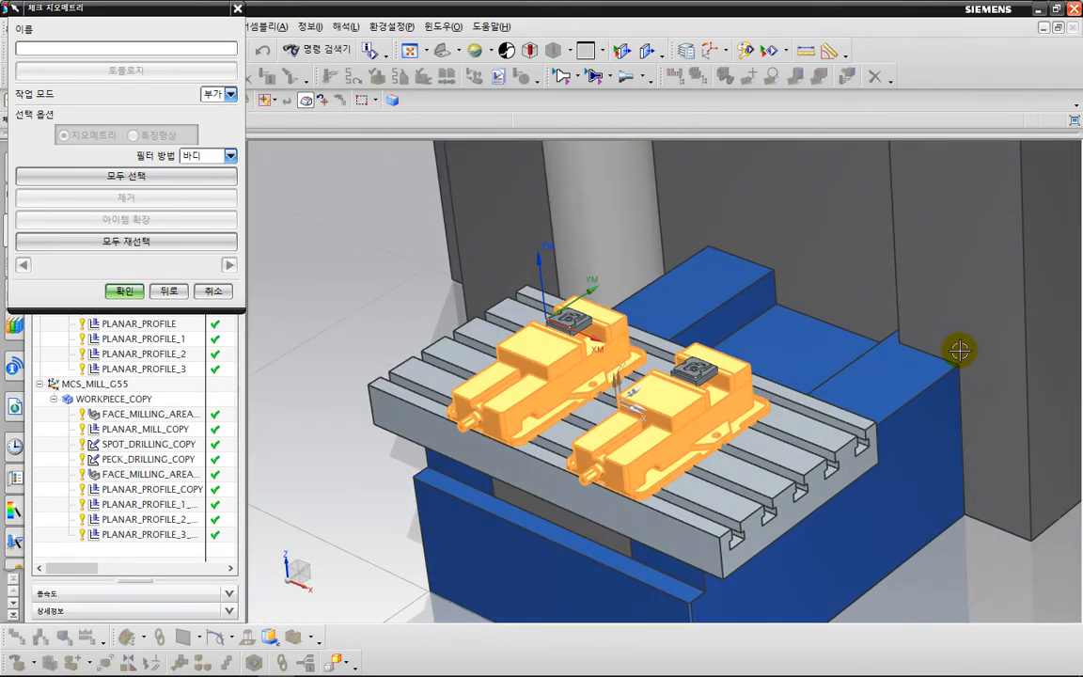
pyautogui.click(142, 299)
pyautogui.click(125, 291)
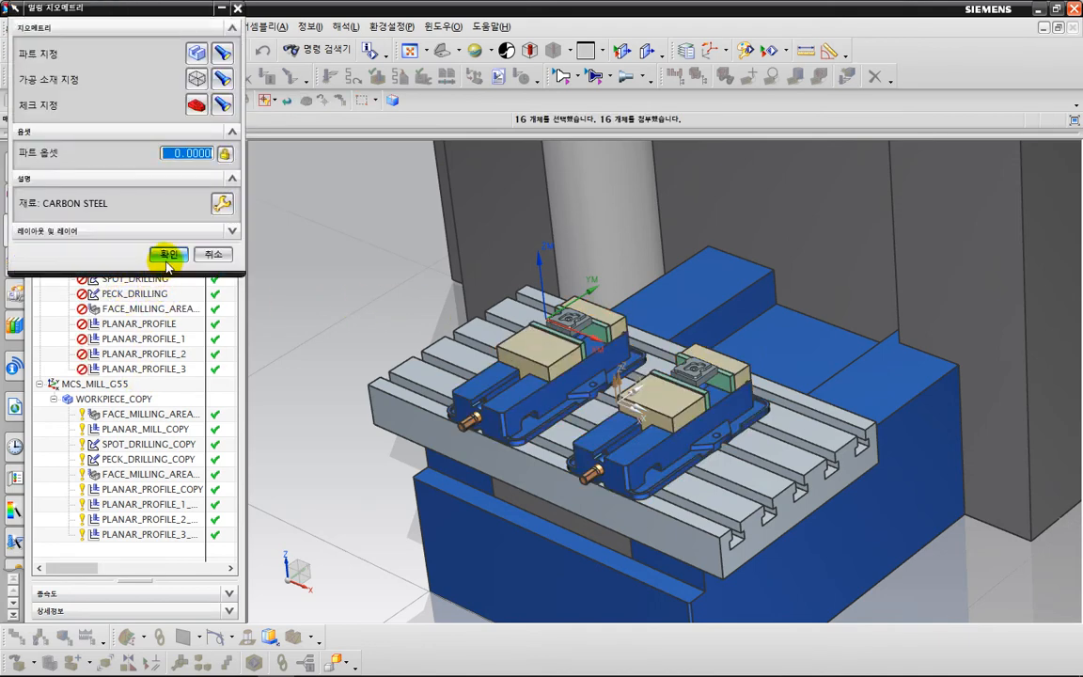
pyautogui.click(167, 256)
# Generate the tool paths of all operations under WORKPIECE and accept them.
pyautogui.click(115, 235)
pyautogui.rightClick(118, 237)
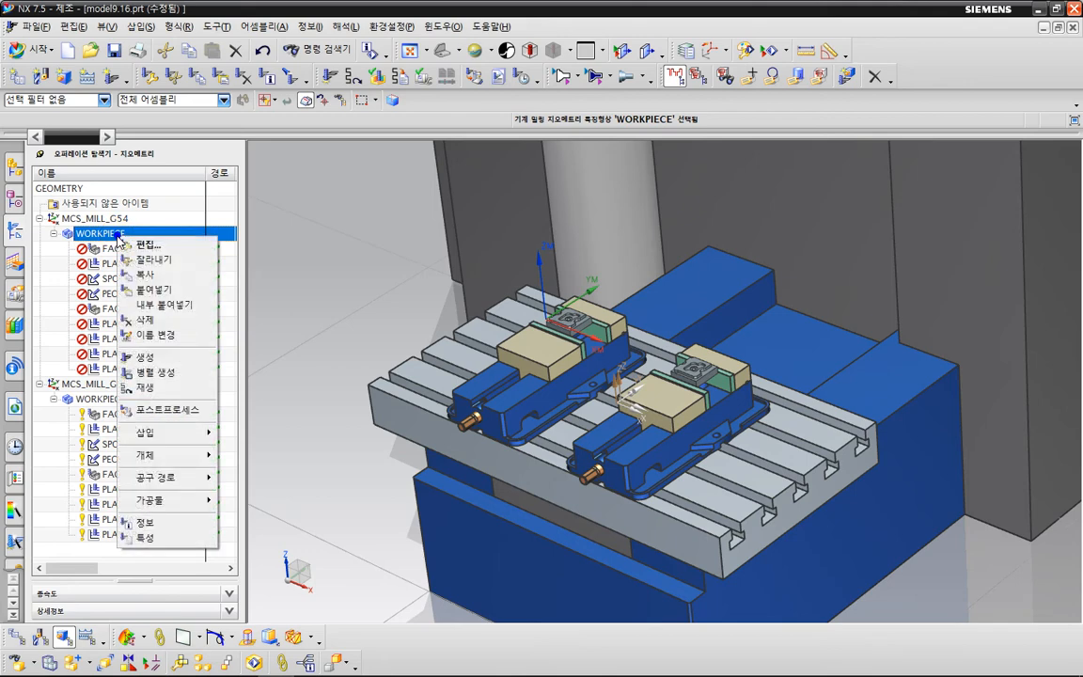
pyautogui.click(146, 358)
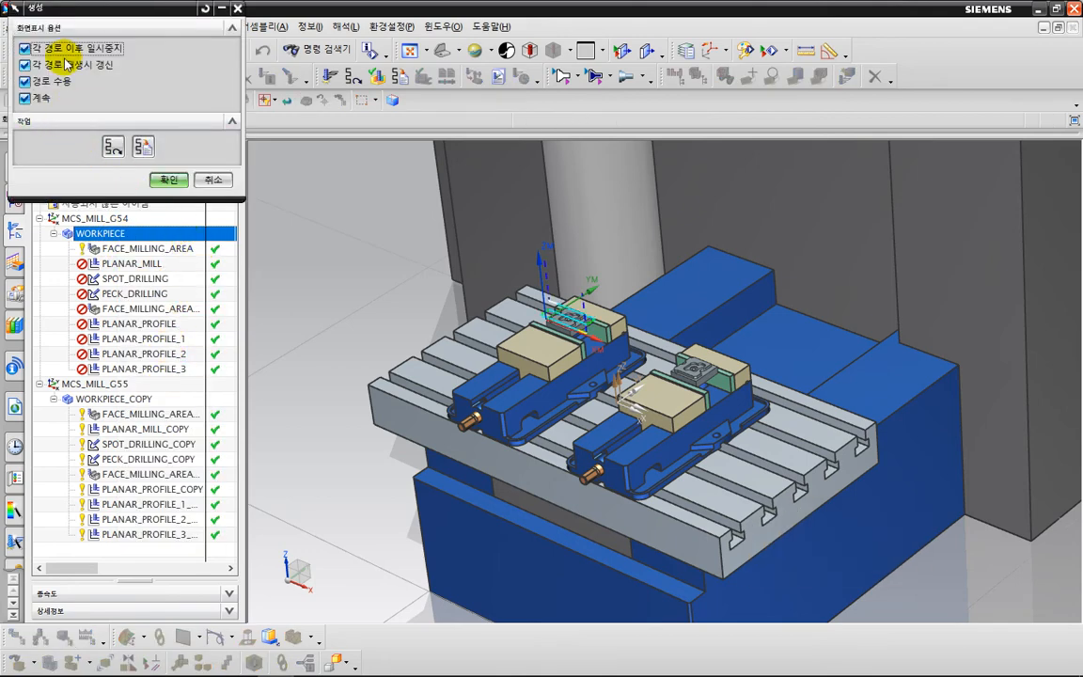
pyautogui.click(167, 180)
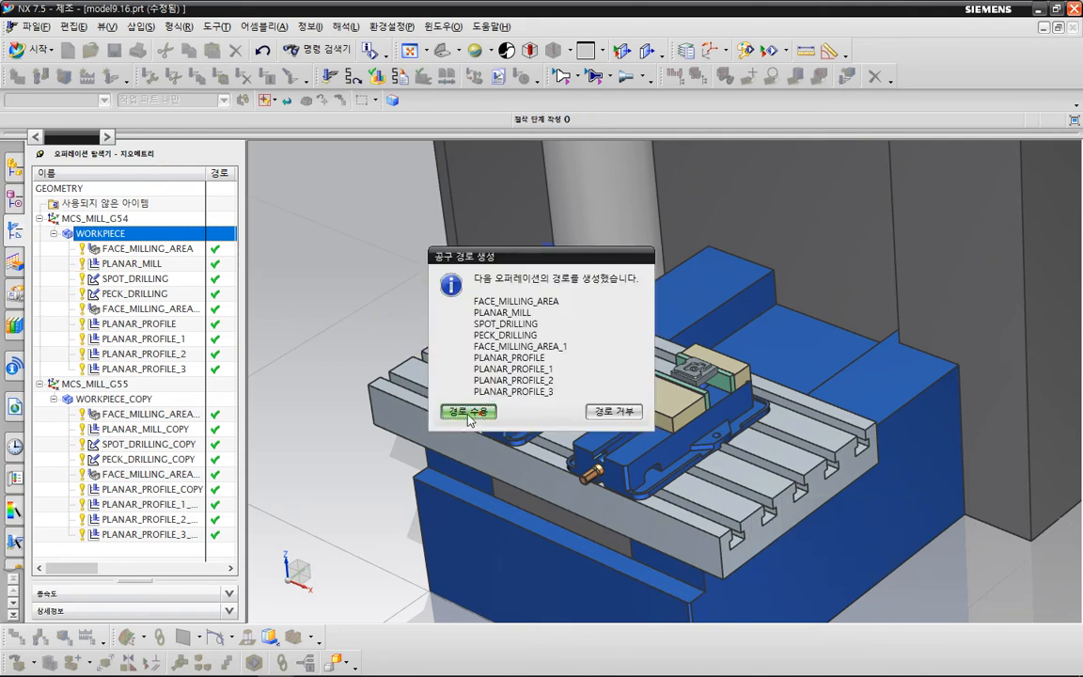
pyautogui.click(468, 413)
# Specify all bodies of both vises as check geometry for WORKPIECE_COPY under MCS_MILL_G55.
pyautogui.doubleClick(114, 399)
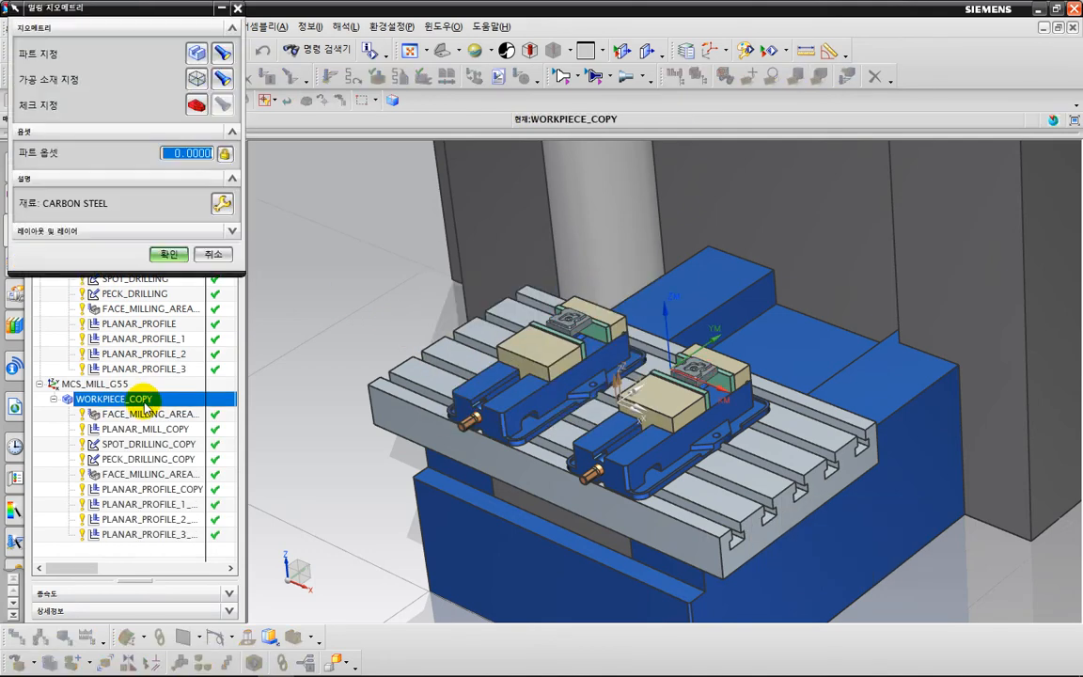
pyautogui.moveTo(576, 435); pyautogui.dragTo(588, 434, button='middle')
pyautogui.press('F8')
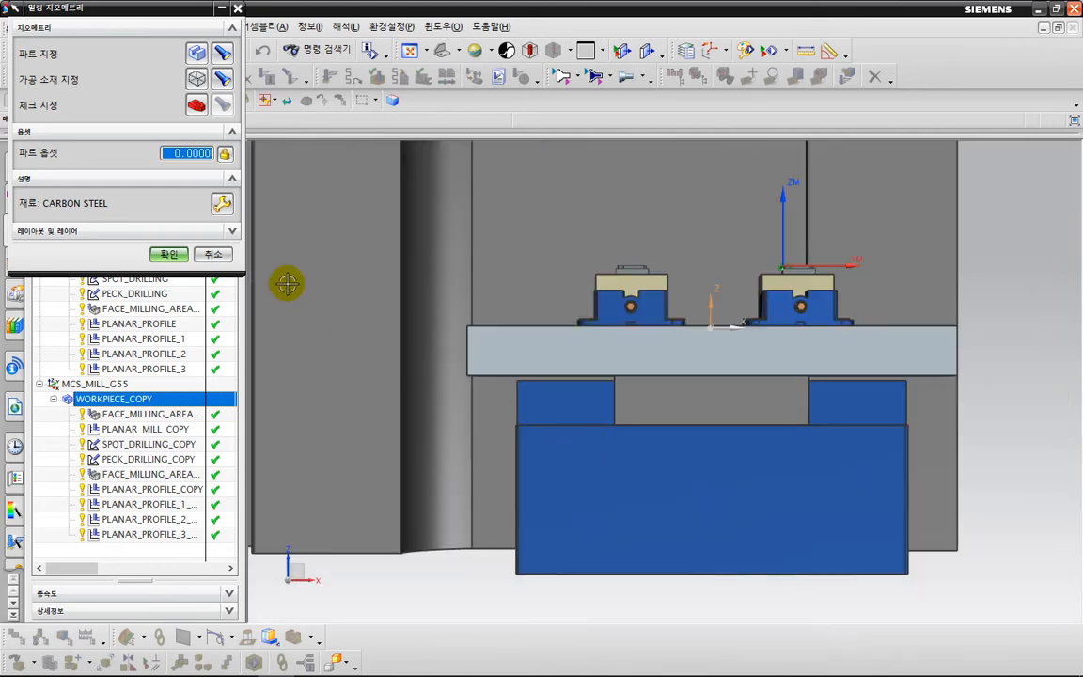
pyautogui.click(197, 105)
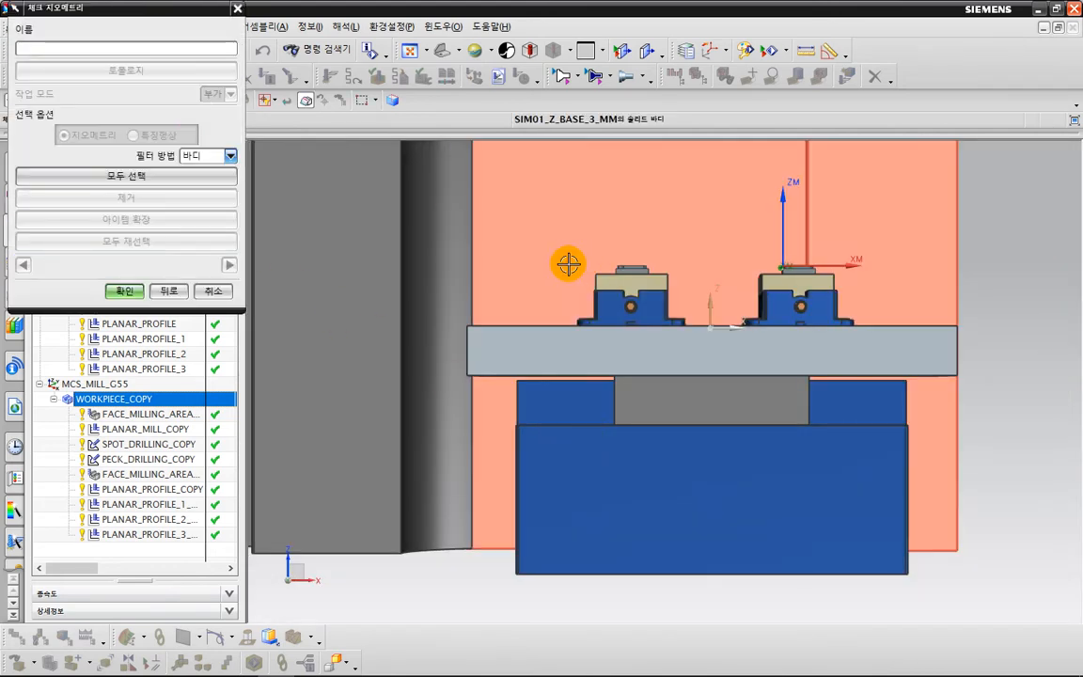
pyautogui.click(568, 270)
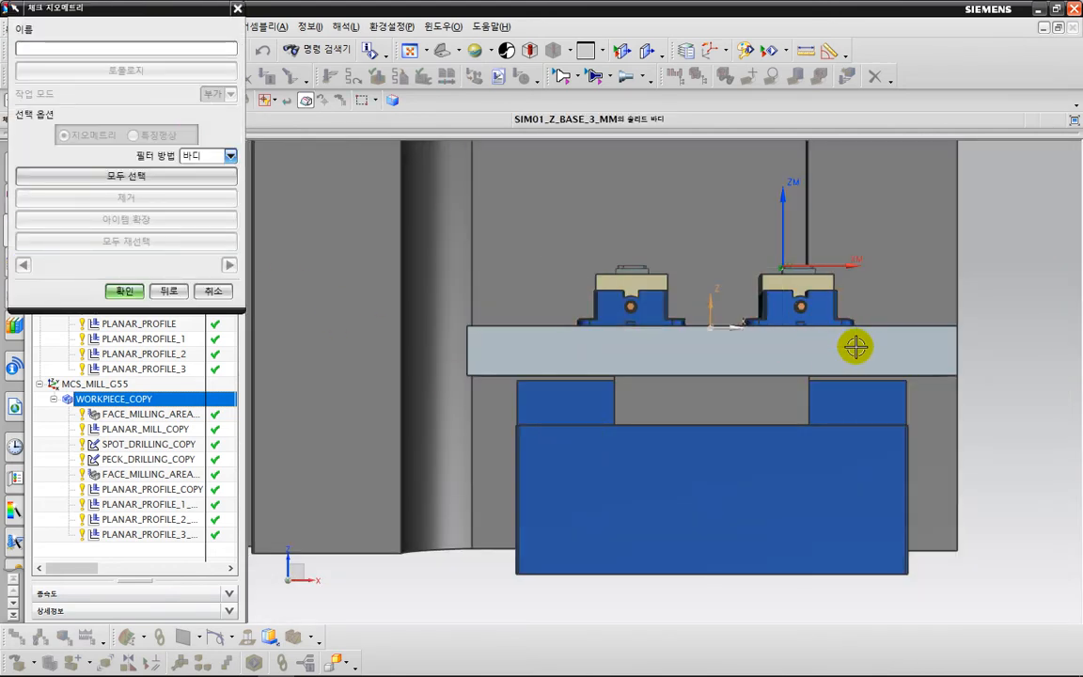
pyautogui.moveTo(907, 285); pyautogui.dragTo(815, 321, button='middle')
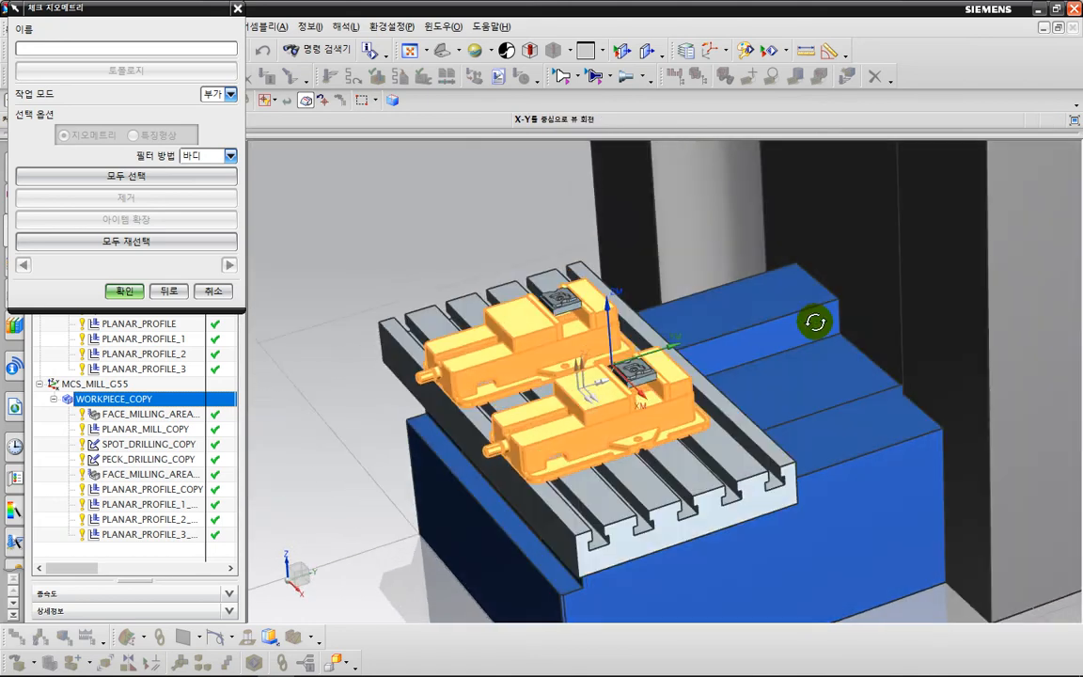
pyautogui.click(125, 291)
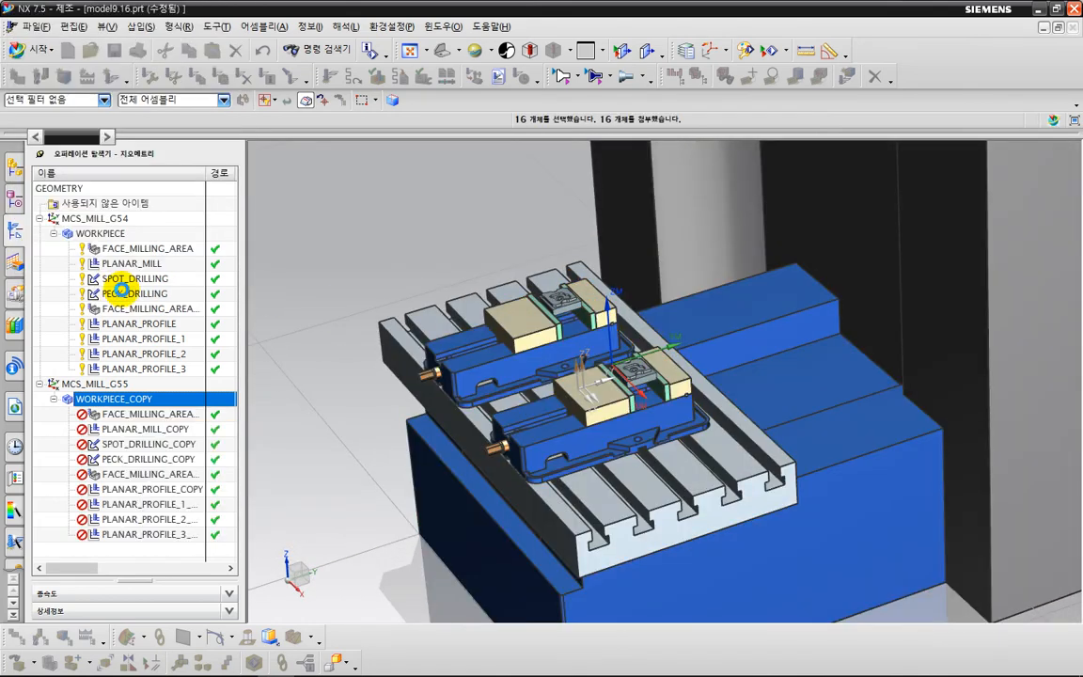
pyautogui.click(143, 249)
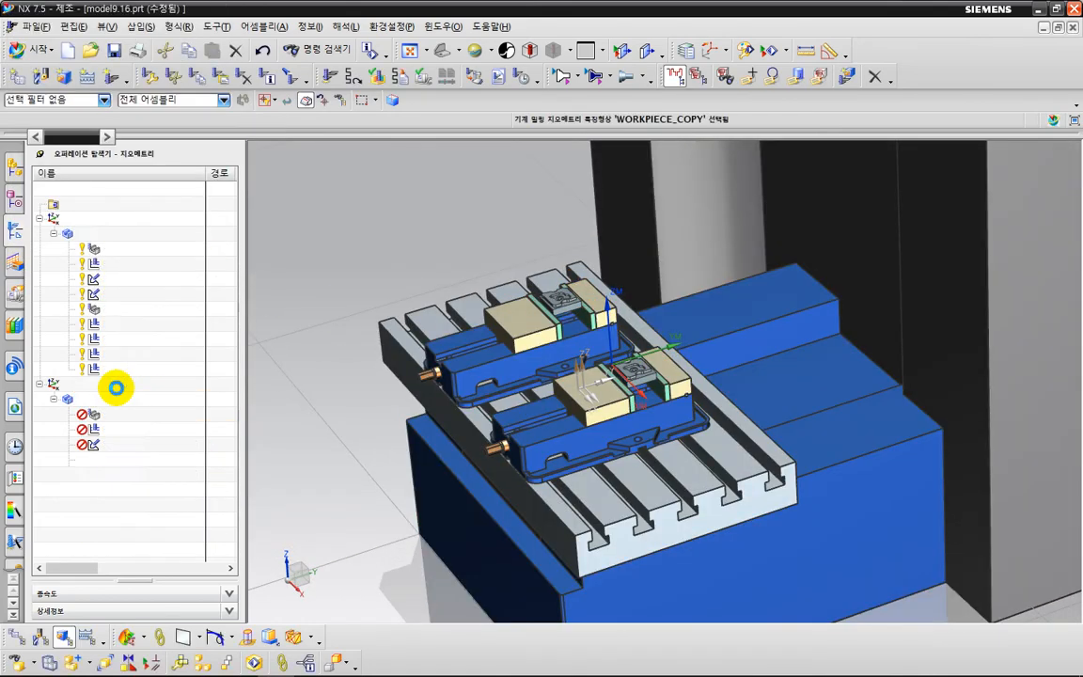
# Generate and accept the tool paths of all operations under WORKPIECE_COPY, with the pause after each path turned off.
pyautogui.rightClick(127, 403)
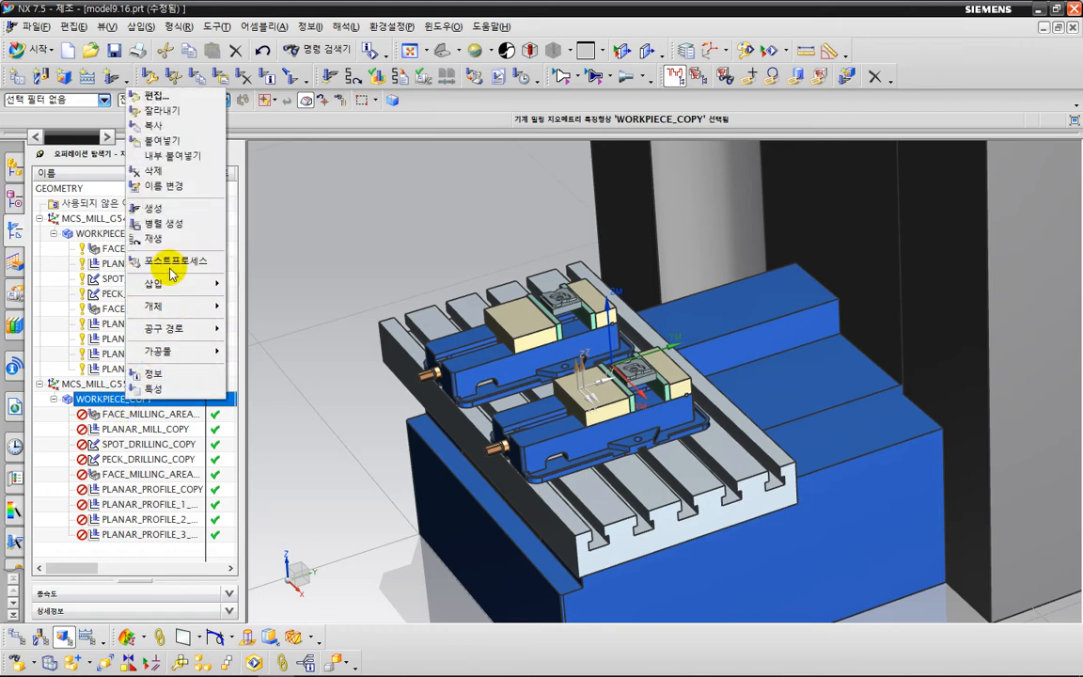
pyautogui.click(174, 214)
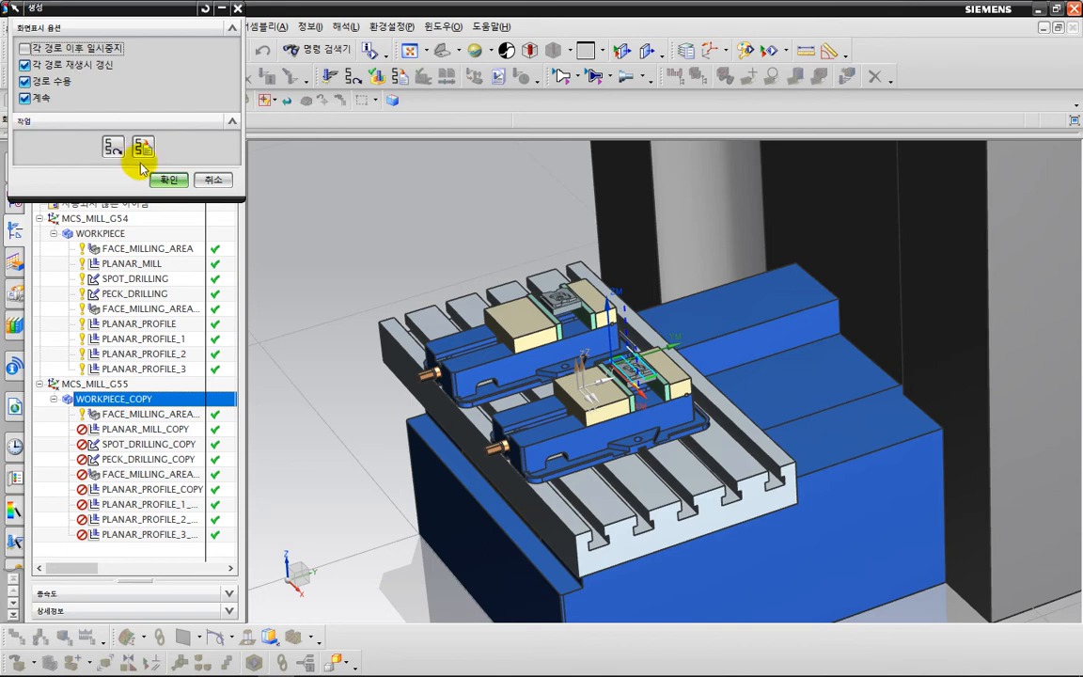
pyautogui.click(164, 179)
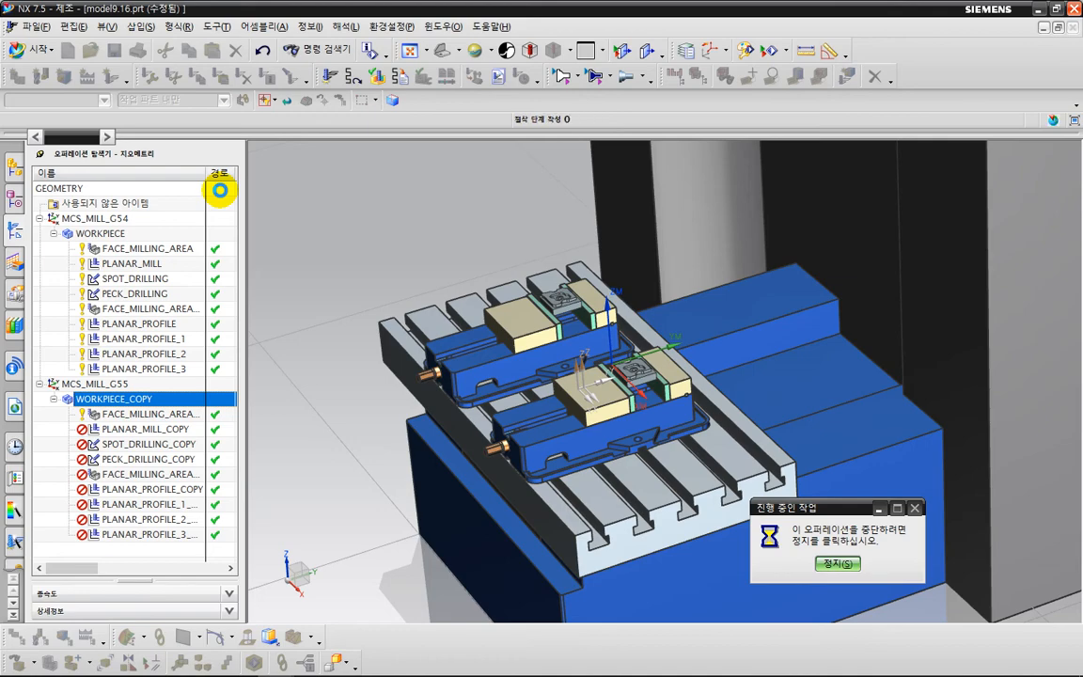
pyautogui.click(468, 412)
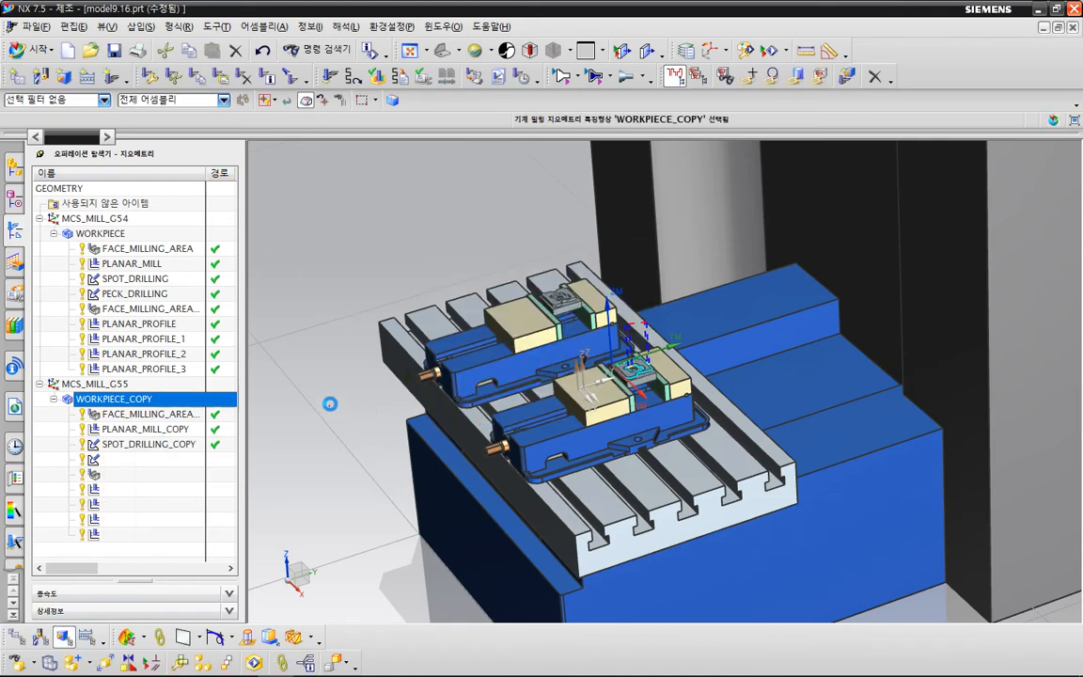
# Examine the two vises, their jaws and the clamped parts on the machine table.
pyautogui.hotkey('ctrl', 'f')
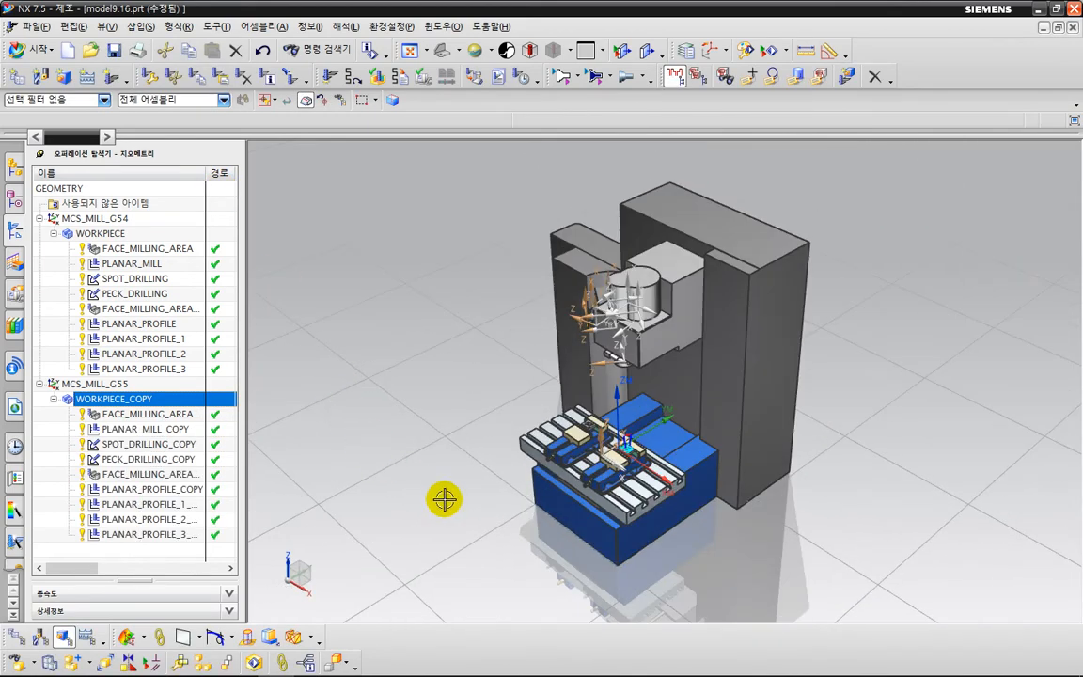
pyautogui.scroll(6, 586, 540)
pyautogui.keyDown('shift'); pyautogui.moveTo(546, 478); pyautogui.dragTo(548, 613, button='middle'); pyautogui.keyUp('shift')
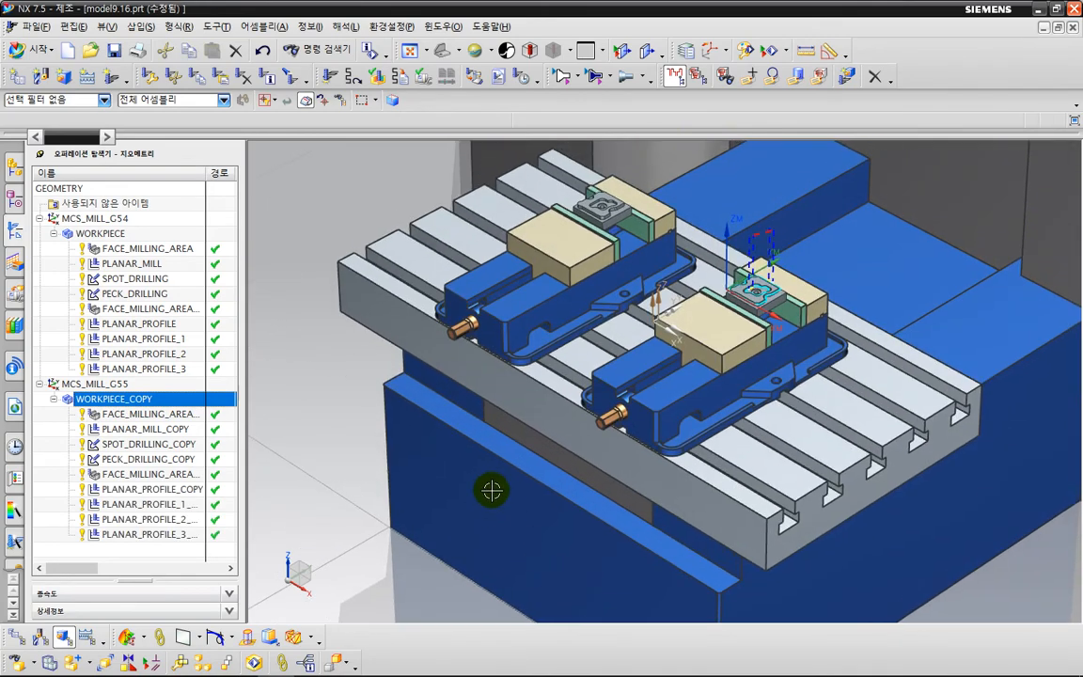
pyautogui.keyDown('shift'); pyautogui.moveTo(490, 491); pyautogui.dragTo(504, 541, button='middle'); pyautogui.keyUp('shift')
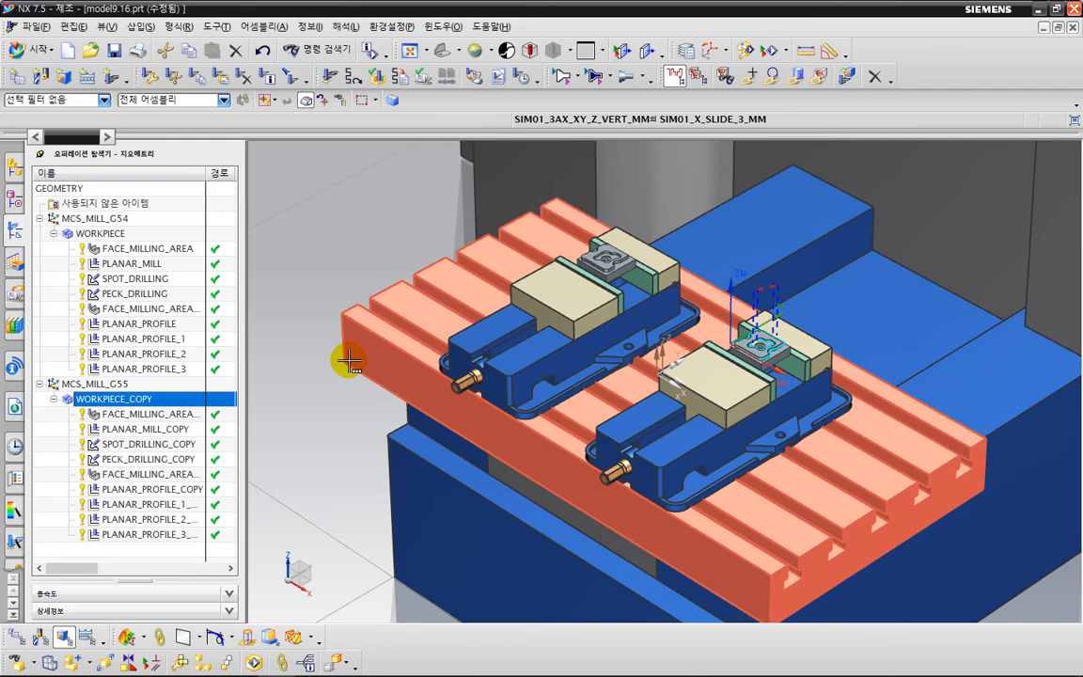
pyautogui.scroll(6, 503, 249)
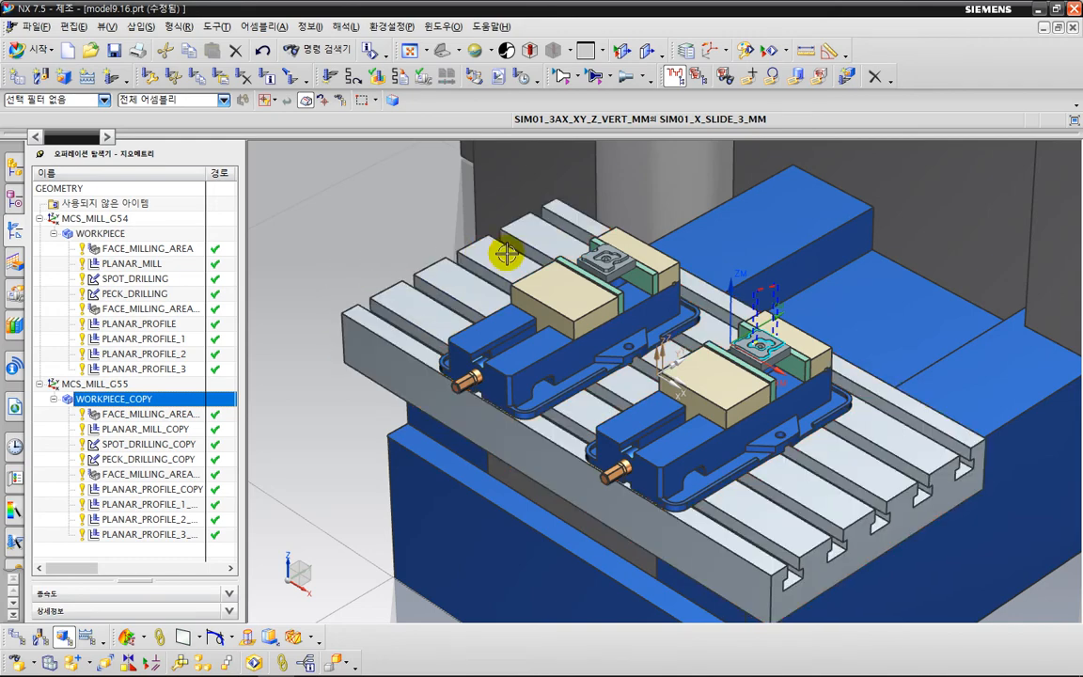
pyautogui.scroll(-6, 696, 282)
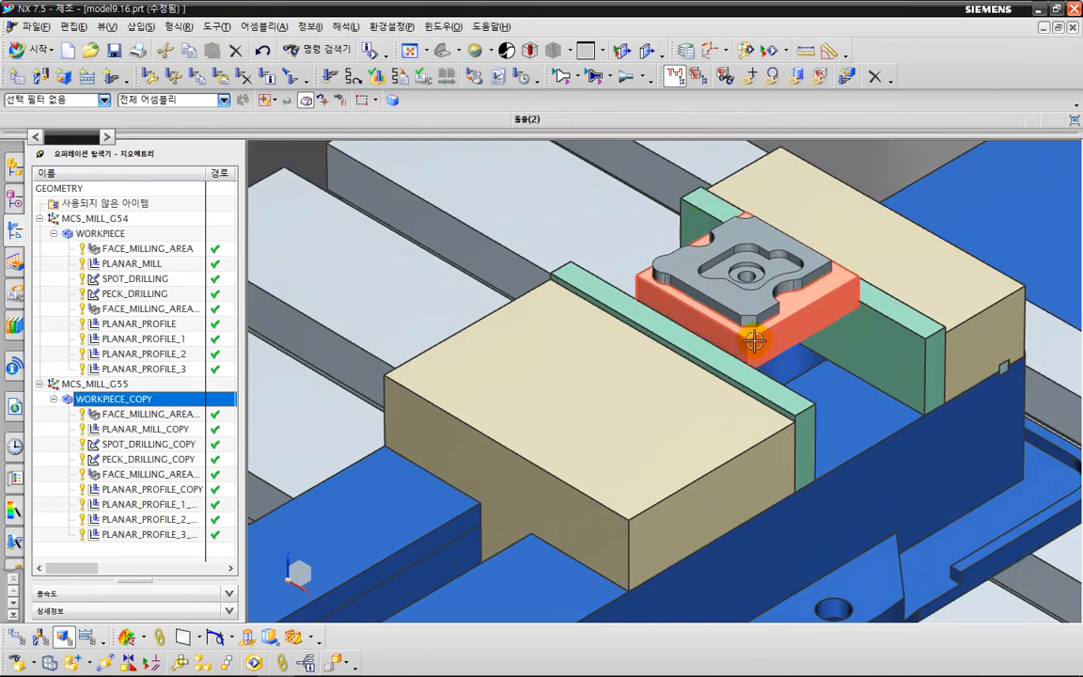
pyautogui.keyDown('shift'); pyautogui.moveTo(847, 420); pyautogui.dragTo(749, 375, button='middle'); pyautogui.keyUp('shift')
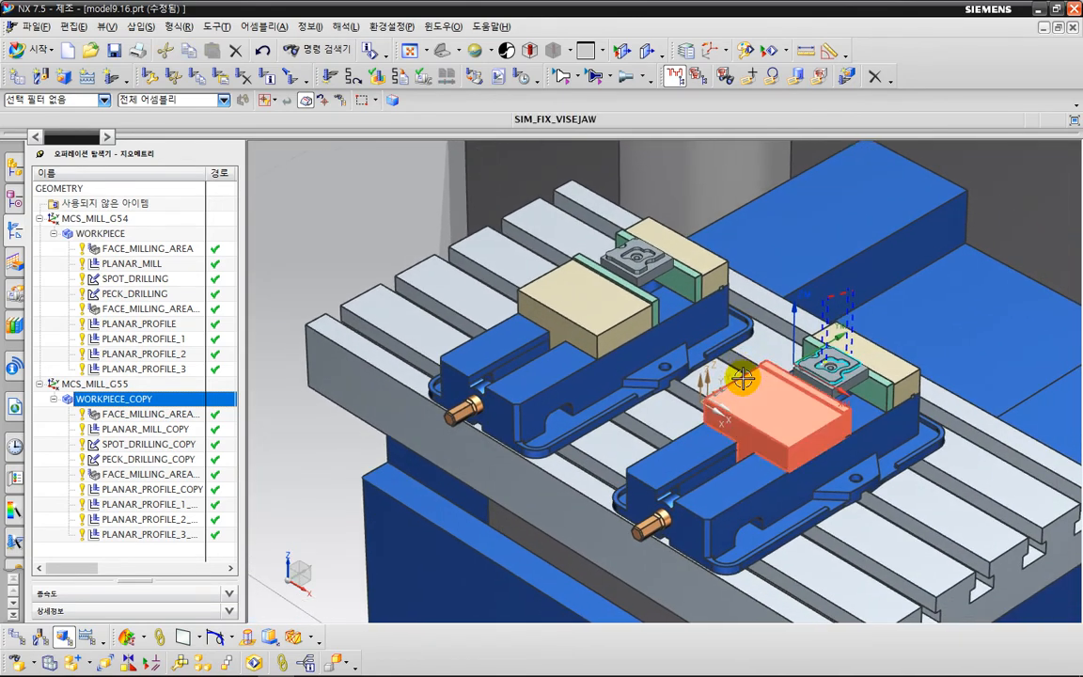
# Start the machine code simulation of the whole PROGRAM group from the program order view and set the playback speed to 4.
pyautogui.rightClick(55, 442)
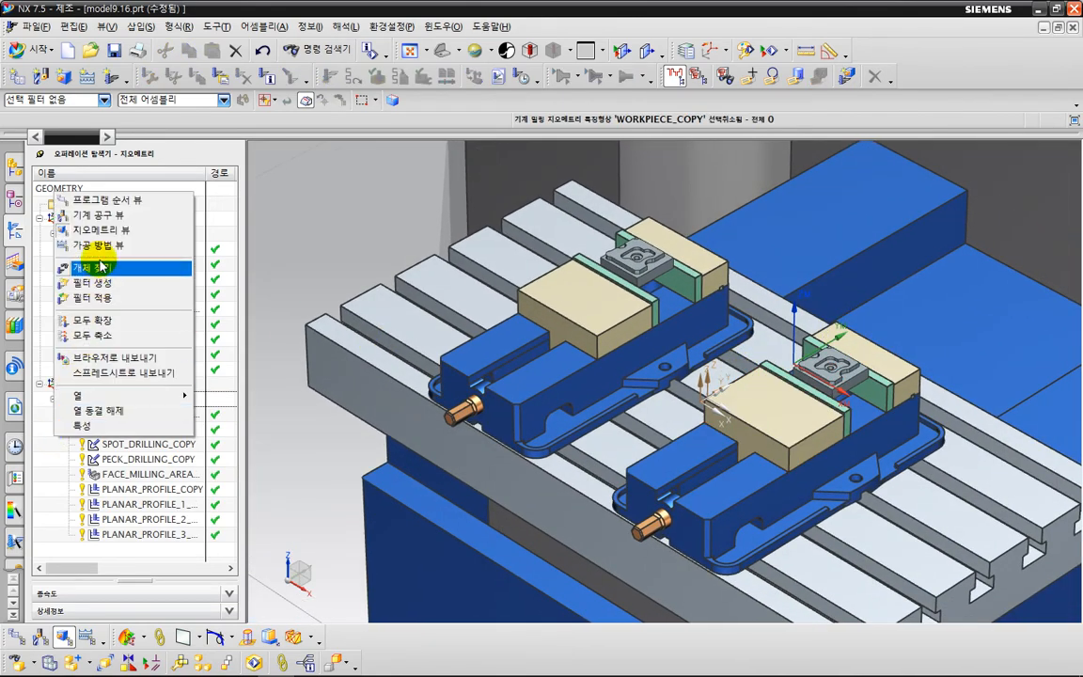
pyautogui.click(109, 202)
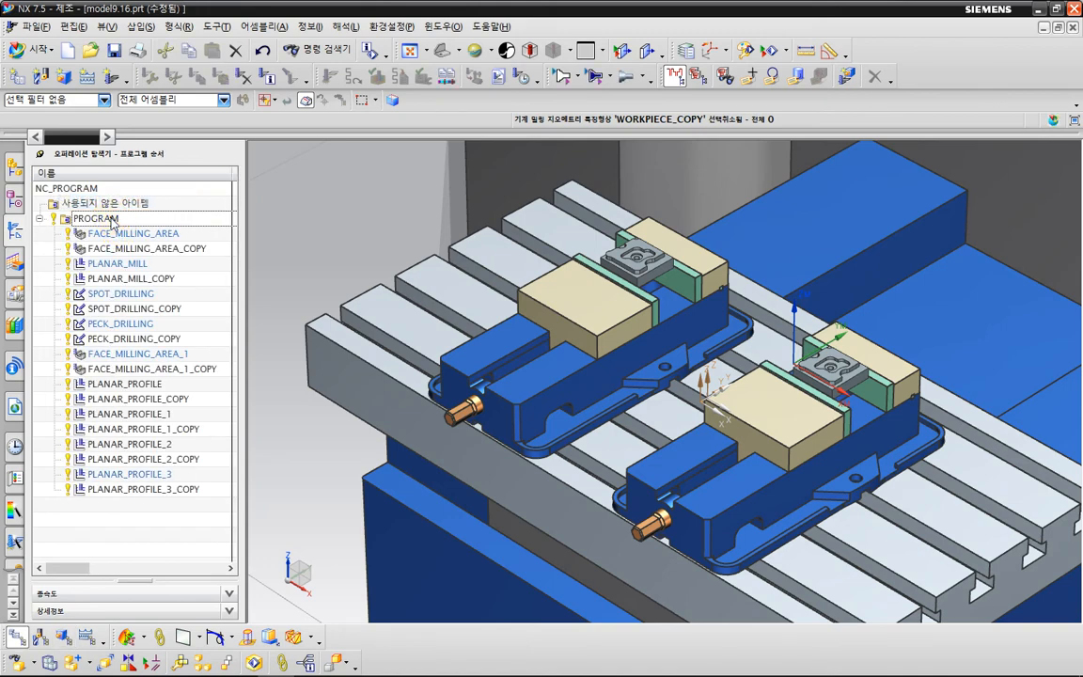
pyautogui.click(108, 219)
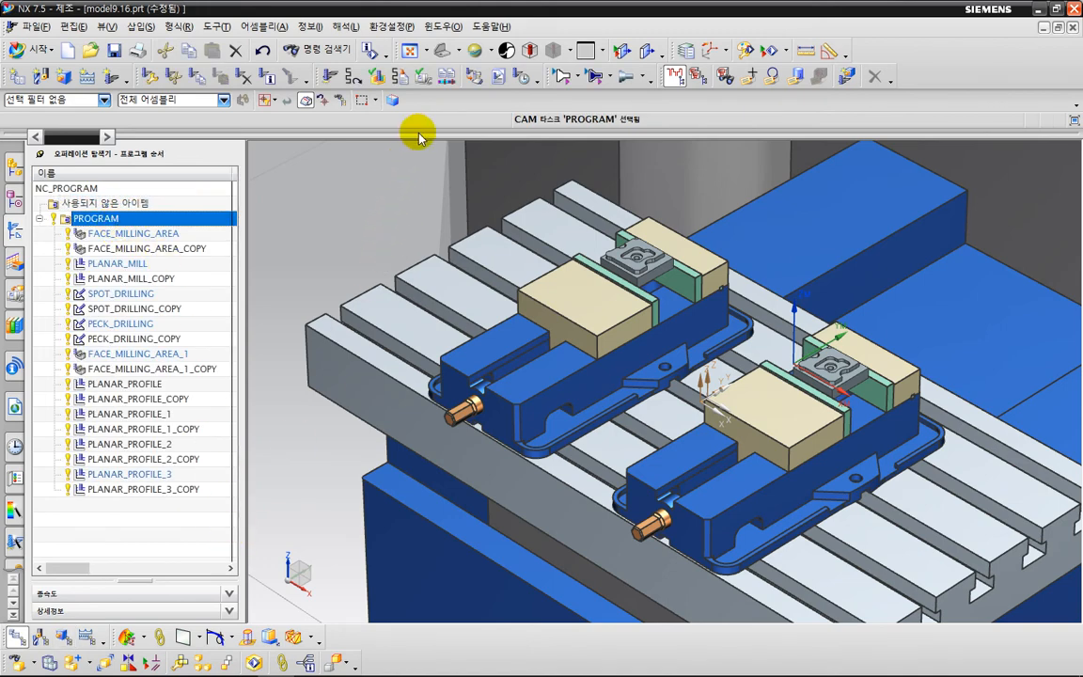
pyautogui.click(421, 78)
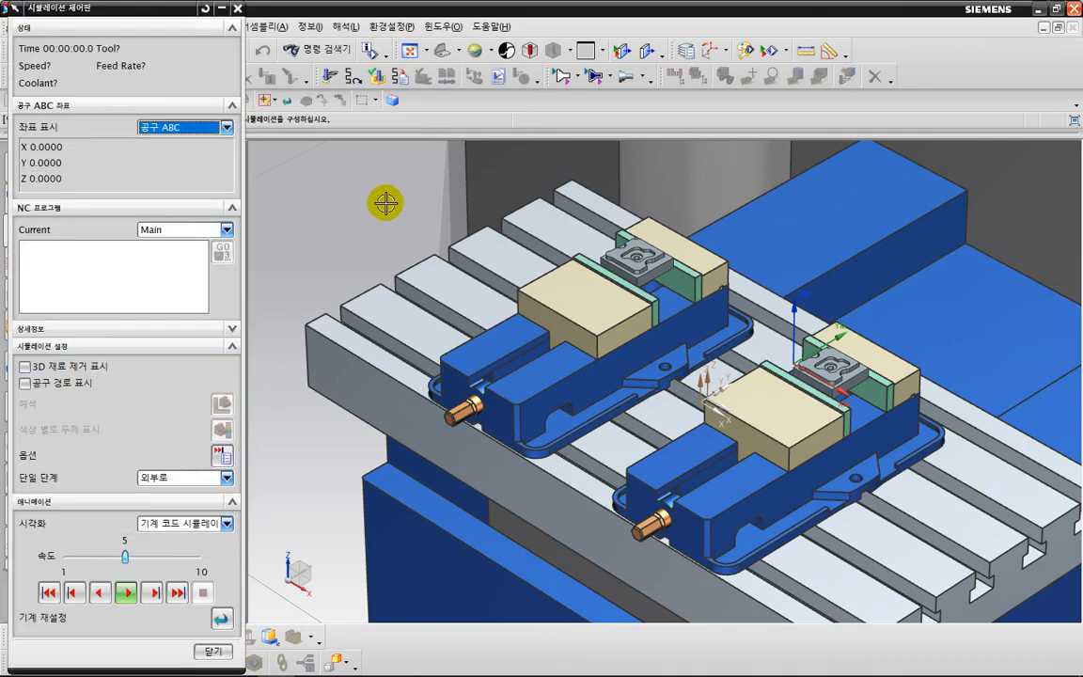
pyautogui.click(126, 592)
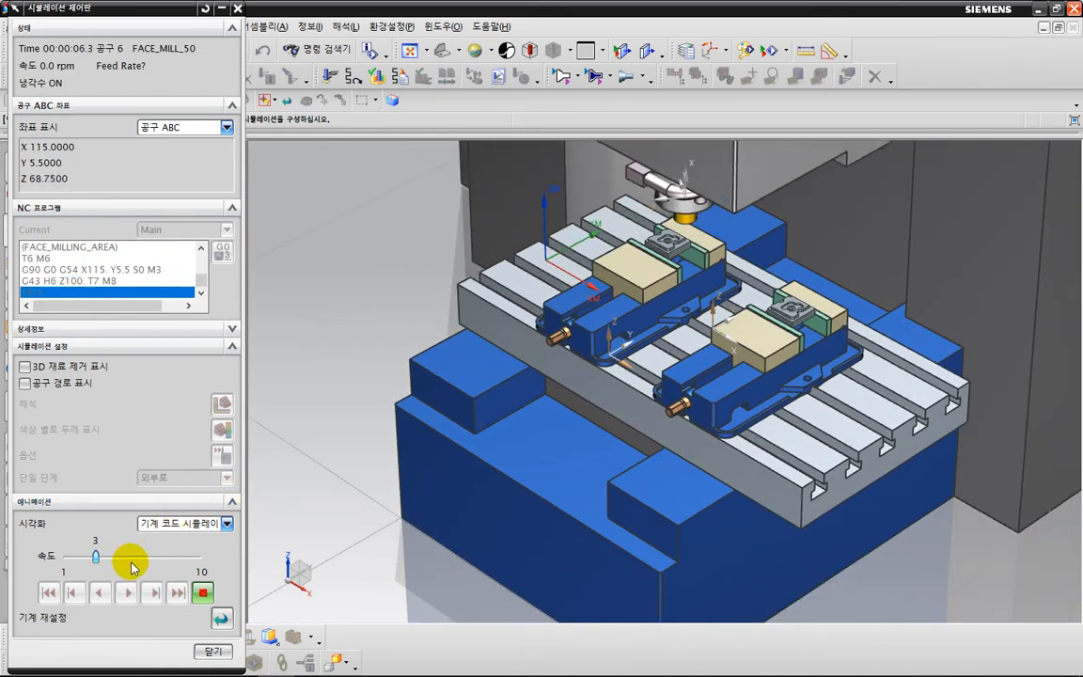
pyautogui.click(131, 560)
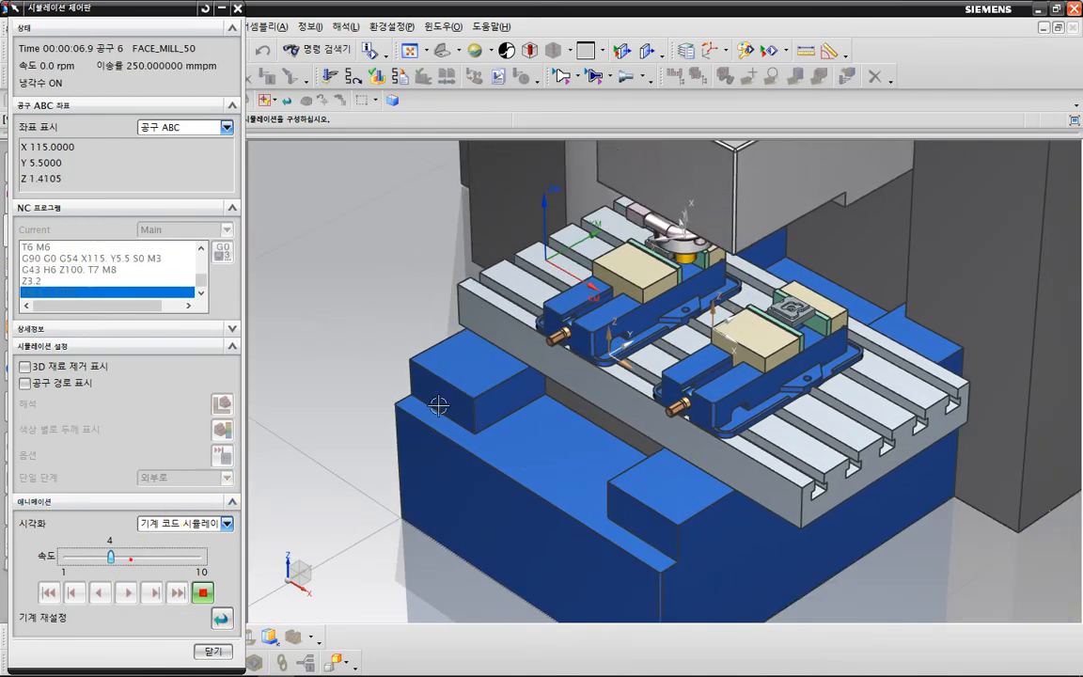
# Enable the 3D material removal display in the running simulation, with both vises and the face mill in view.
pyautogui.scroll(5, 688, 277)
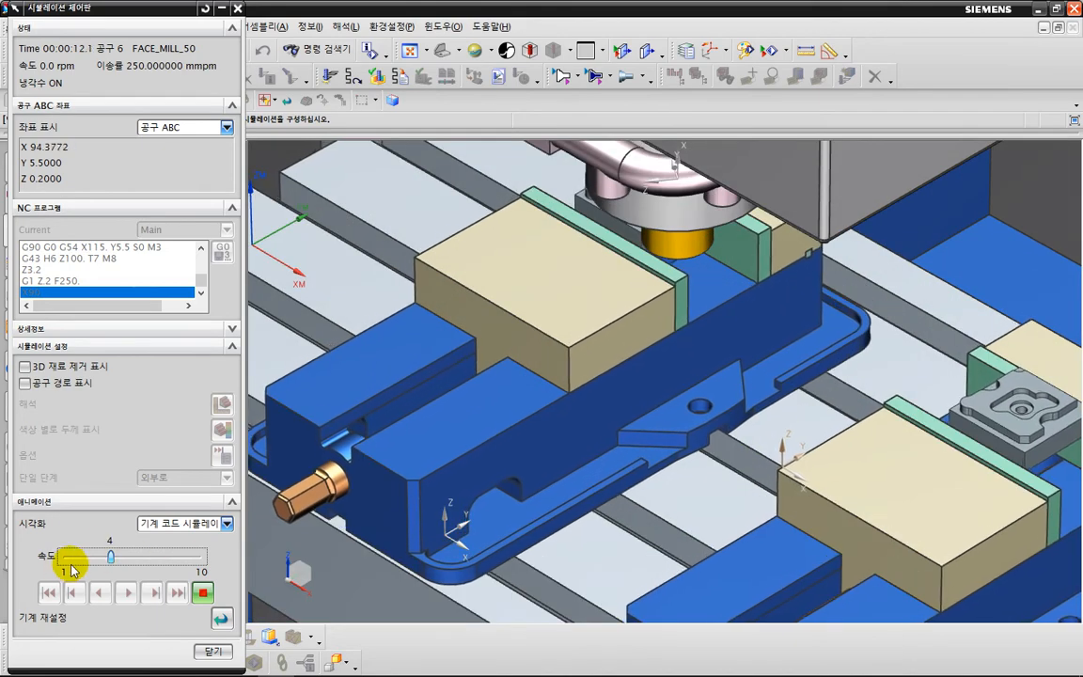
pyautogui.click(62, 367)
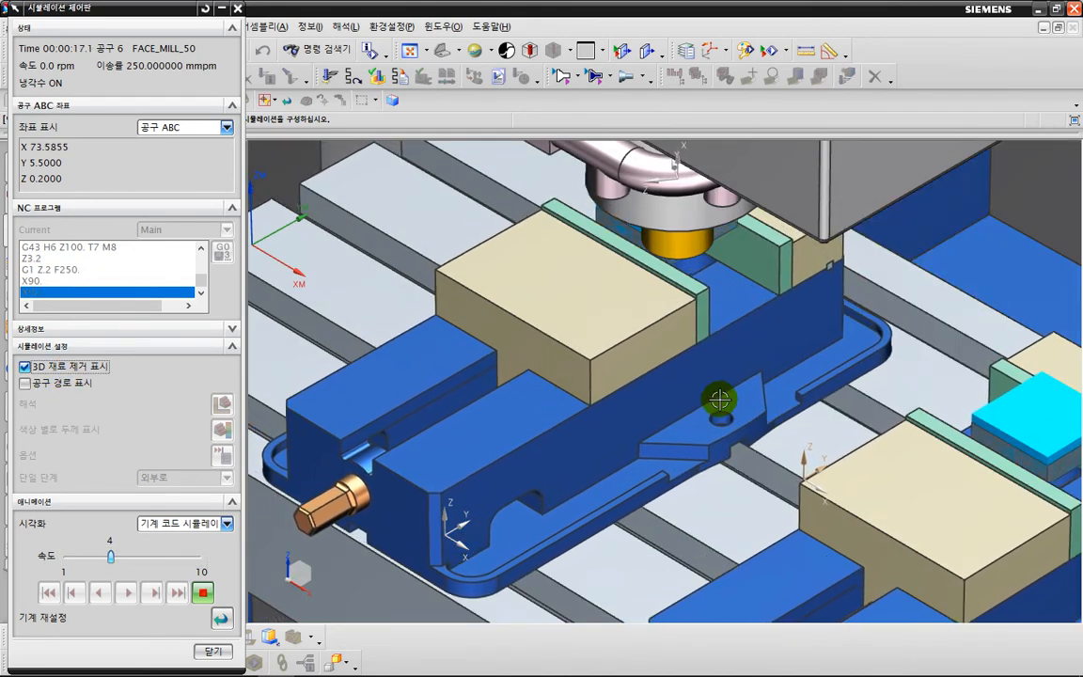
pyautogui.moveTo(720, 373); pyautogui.dragTo(714, 339, button='middle')
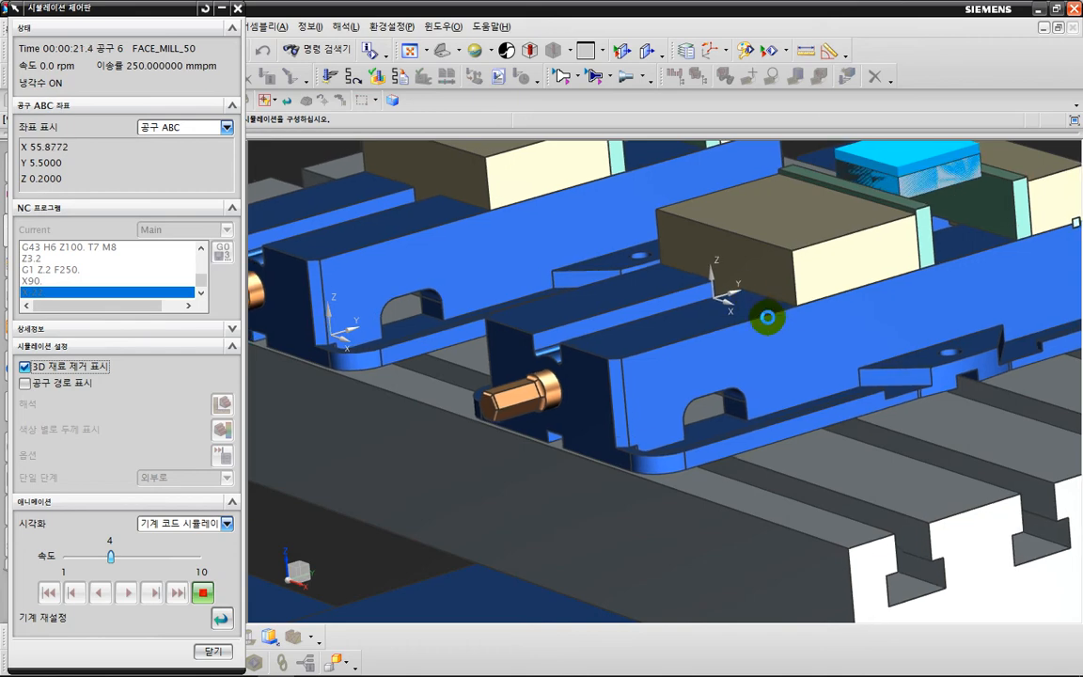
pyautogui.moveTo(767, 314); pyautogui.dragTo(744, 300, button='middle')
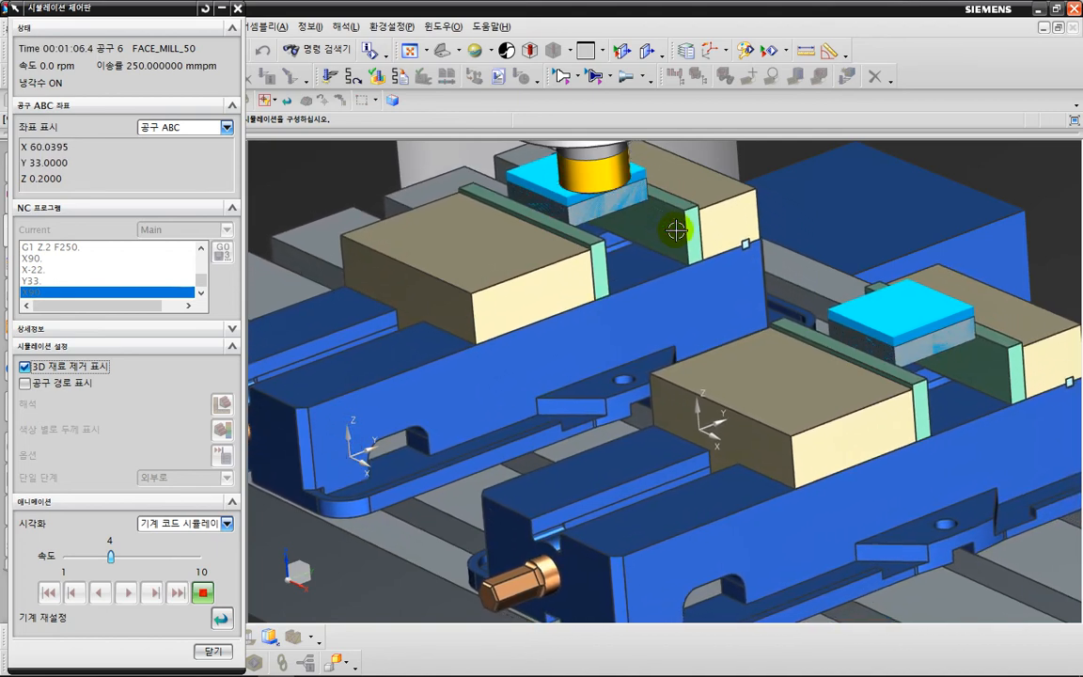
pyautogui.moveTo(561, 230); pyautogui.dragTo(566, 237, button='middle')
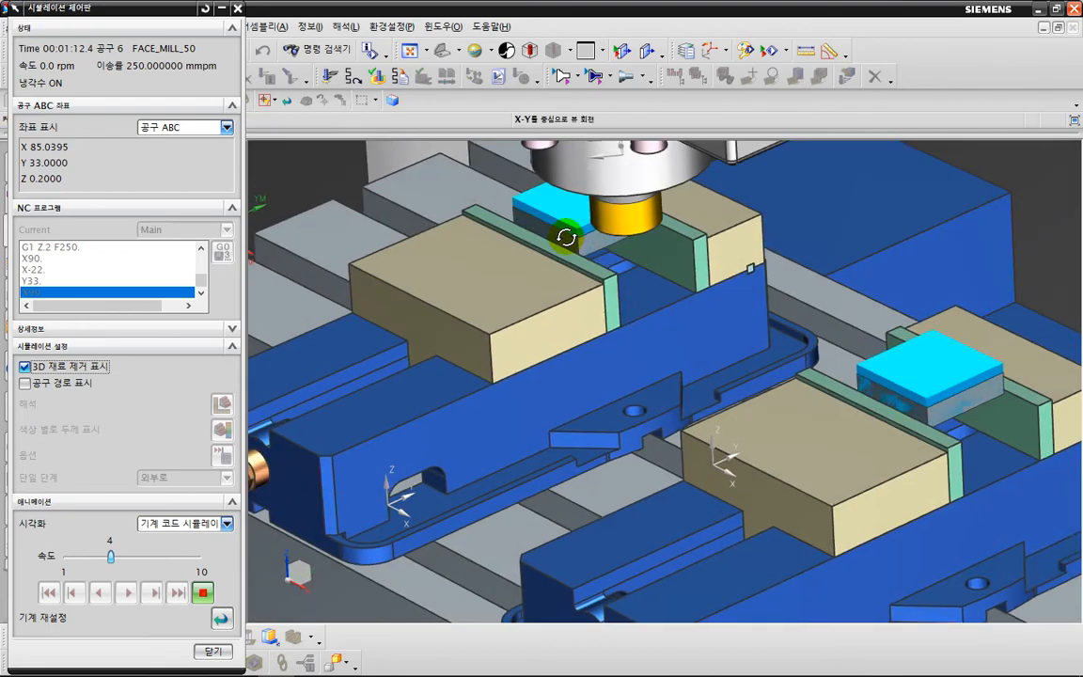
pyautogui.hotkey('ctrl', '2')
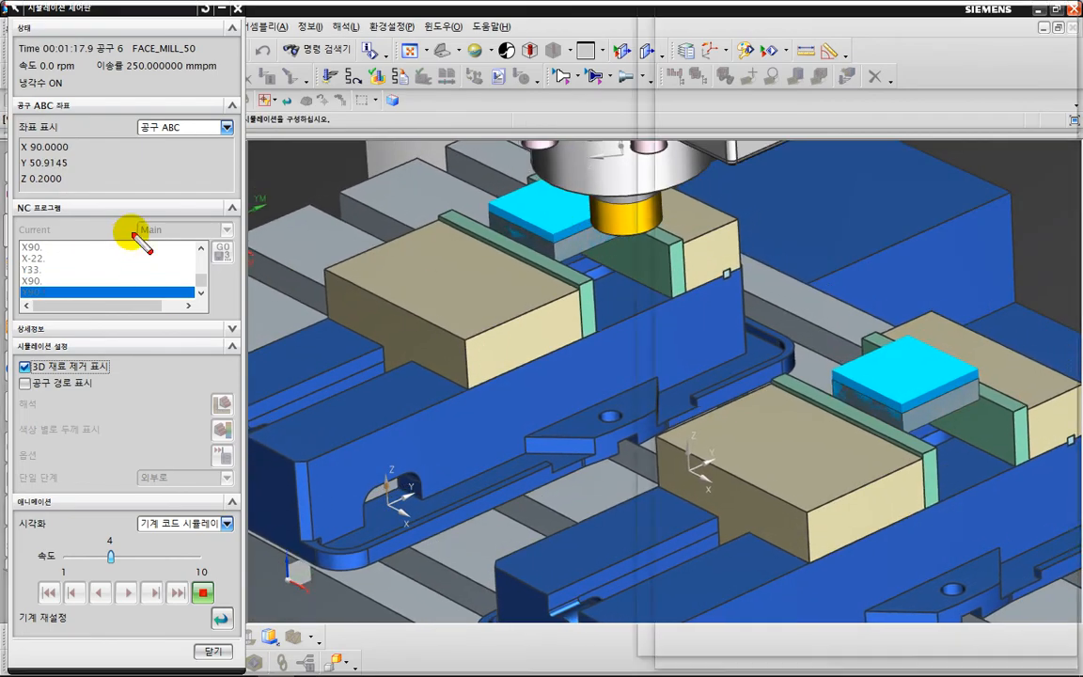
pyautogui.moveTo(133, 233); pyautogui.dragTo(80, 263)
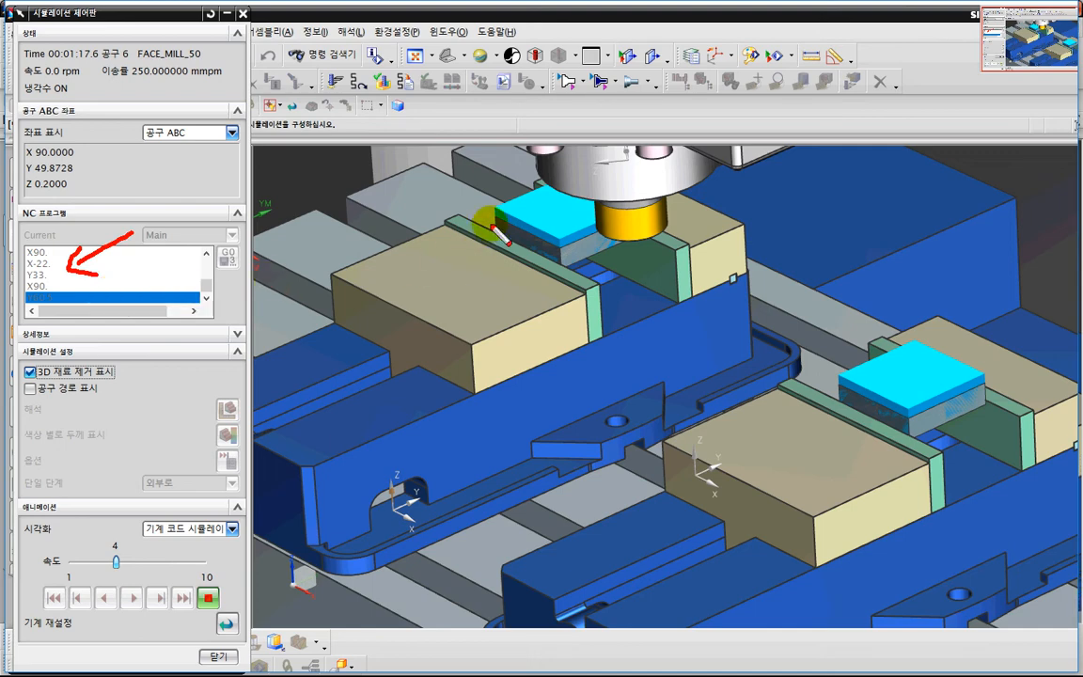
pyautogui.press('Escape')
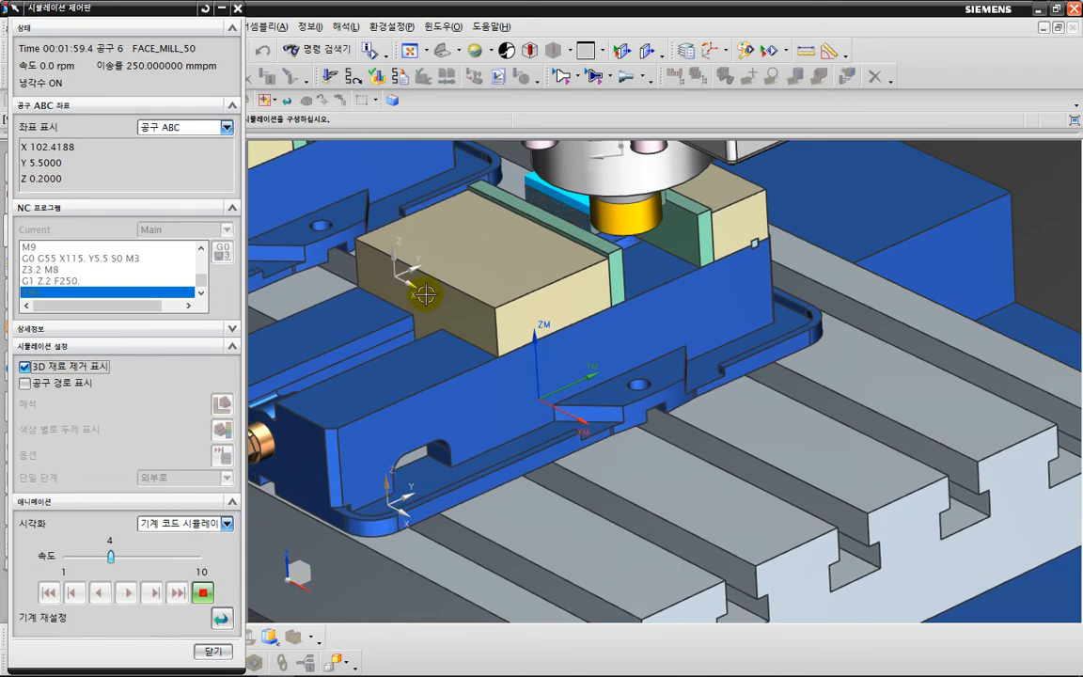
# Watch the FACE_MILL_50 face milling on the G55 vise from the front and from an angled full-screen view.
pyautogui.scroll(-3, 496, 261)
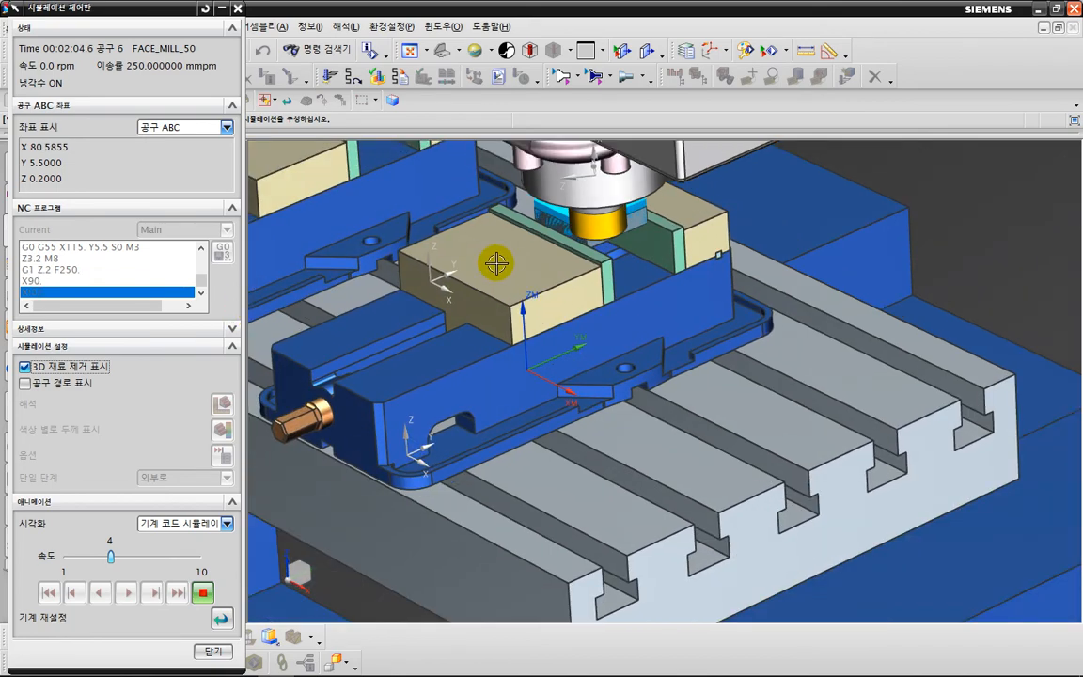
pyautogui.moveTo(527, 270); pyautogui.dragTo(595, 294, button='middle')
pyautogui.press('F8')
pyautogui.keyDown('shift'); pyautogui.moveTo(613, 229); pyautogui.dragTo(757, 455, button='middle'); pyautogui.keyUp('shift')
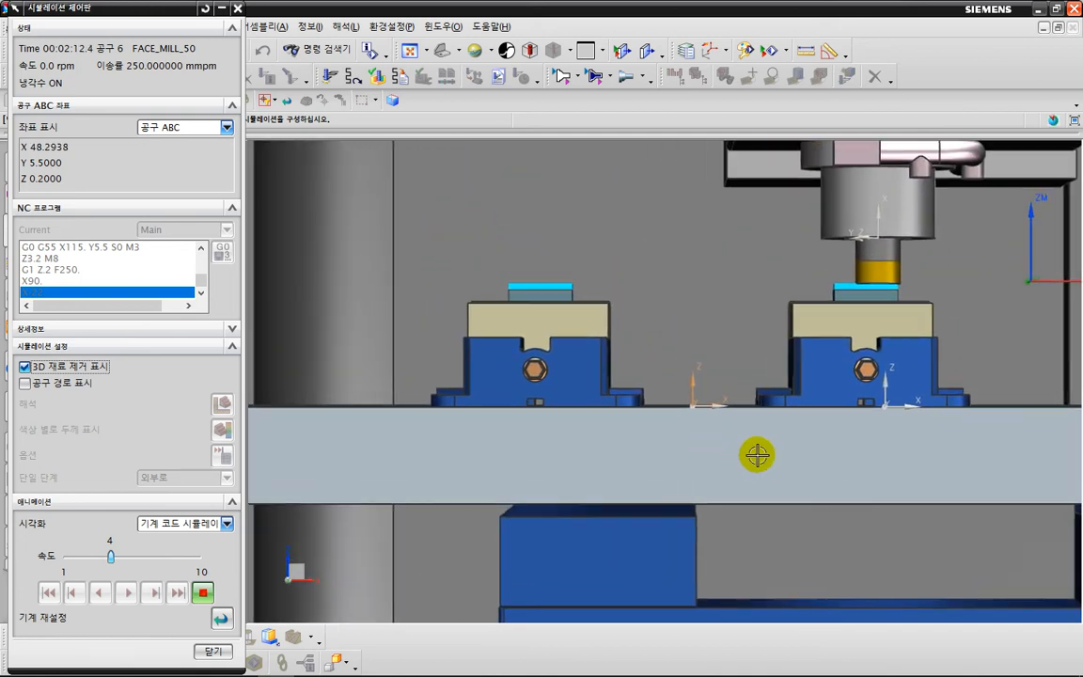
pyautogui.scroll(2, 738, 388)
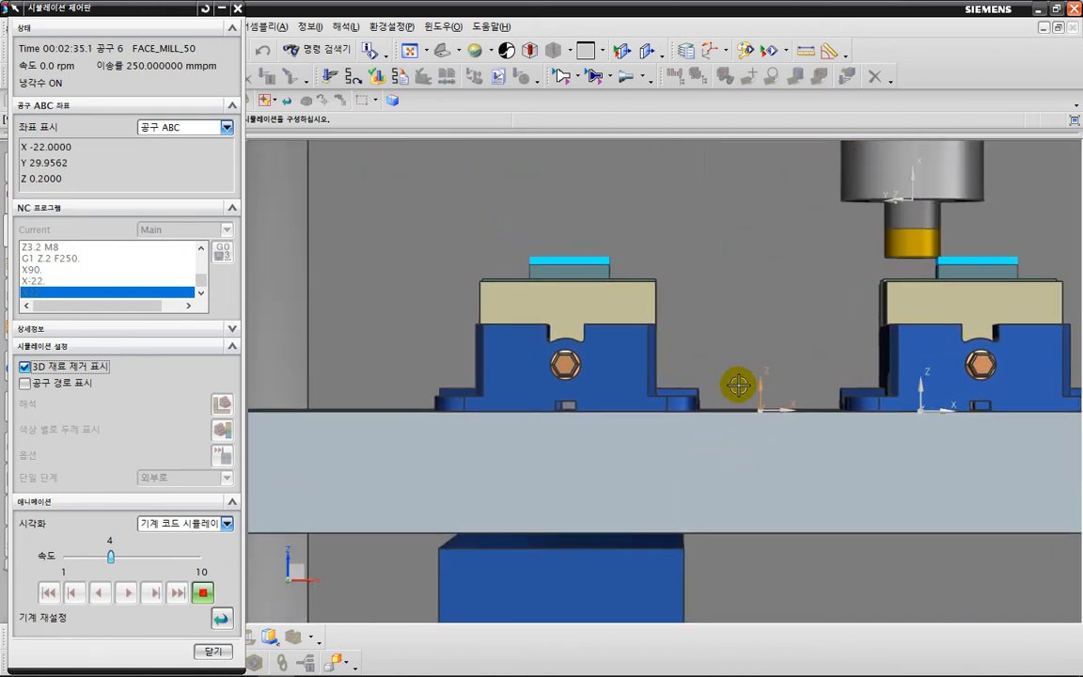
pyautogui.scroll(-1, 738, 386)
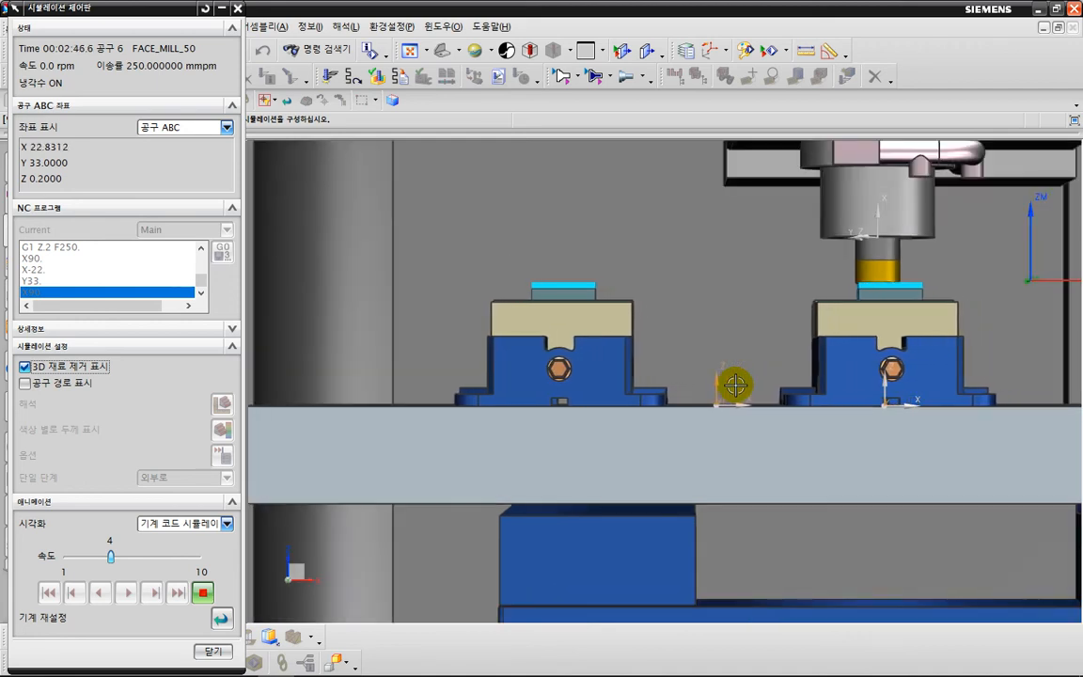
pyautogui.keyDown('shift'); pyautogui.moveTo(736, 386); pyautogui.dragTo(704, 414, button='middle'); pyautogui.keyUp('shift')
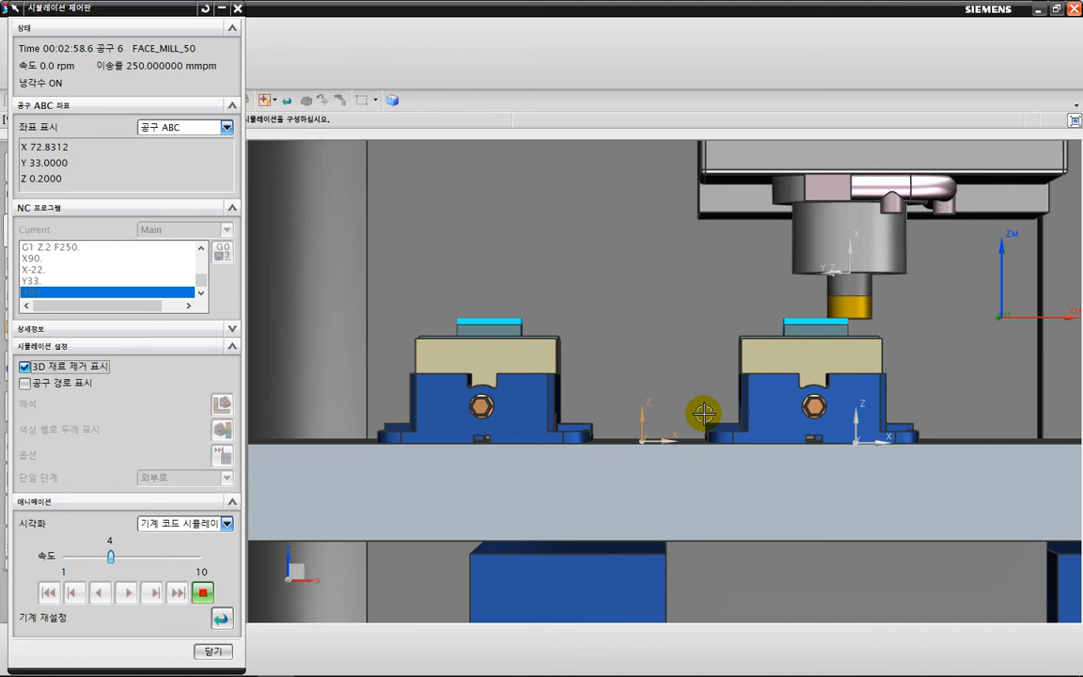
pyautogui.scroll(-1, 706, 414)
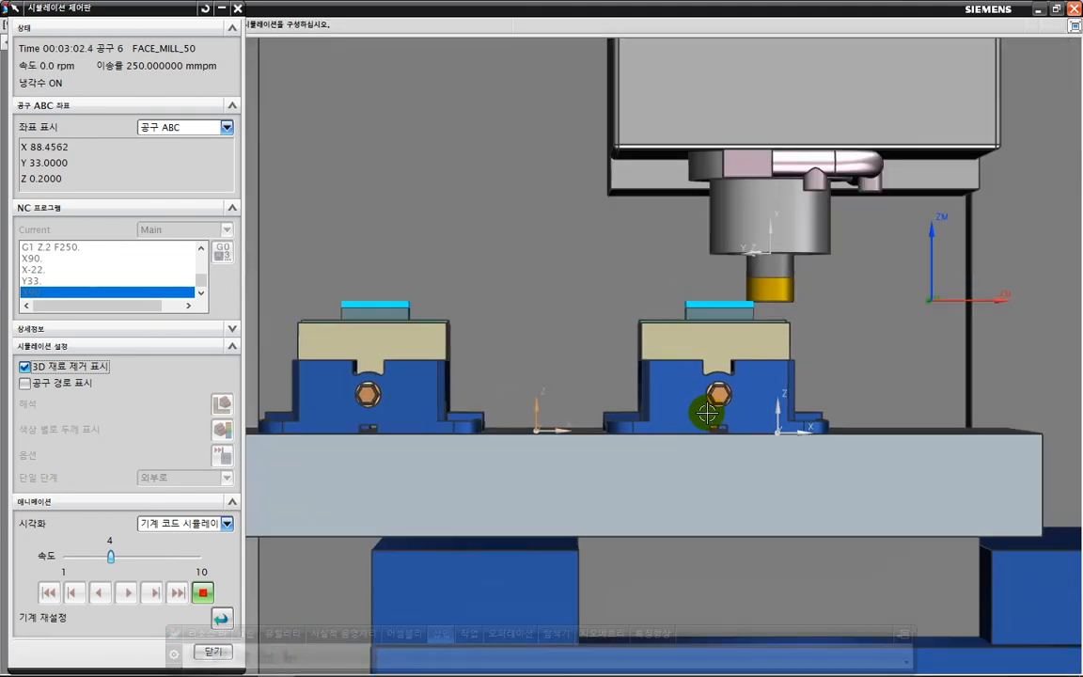
pyautogui.keyDown('shift'); pyautogui.moveTo(707, 412); pyautogui.dragTo(856, 484, button='middle'); pyautogui.keyUp('shift')
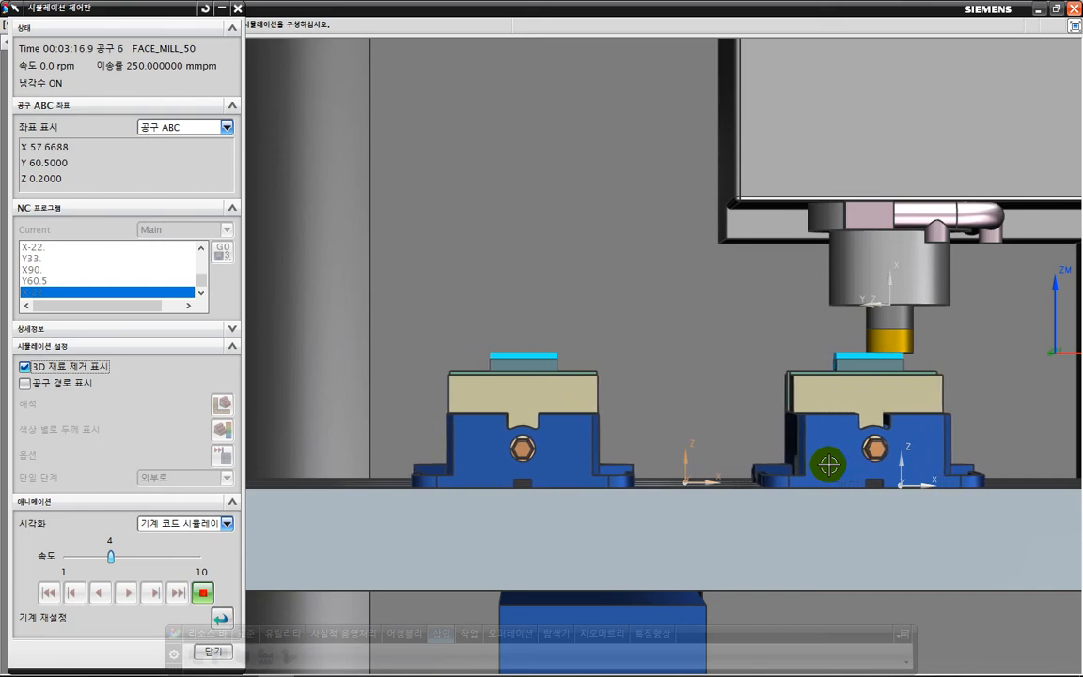
pyautogui.moveTo(799, 441); pyautogui.dragTo(775, 454, button='middle')
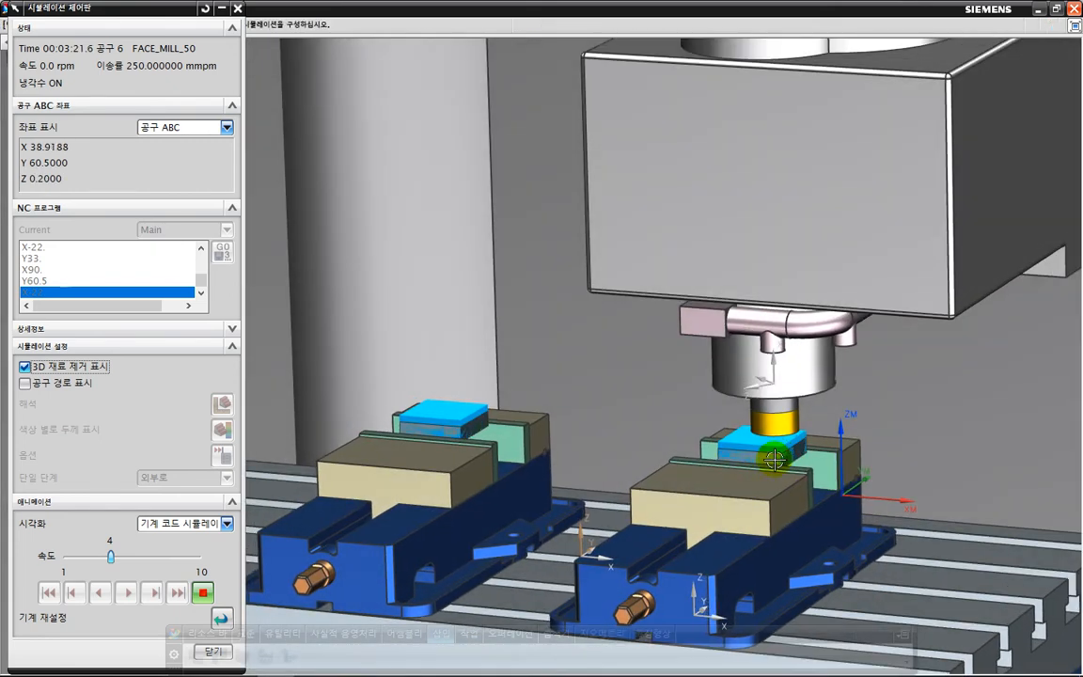
pyautogui.moveTo(763, 495); pyautogui.dragTo(846, 407, button='middle')
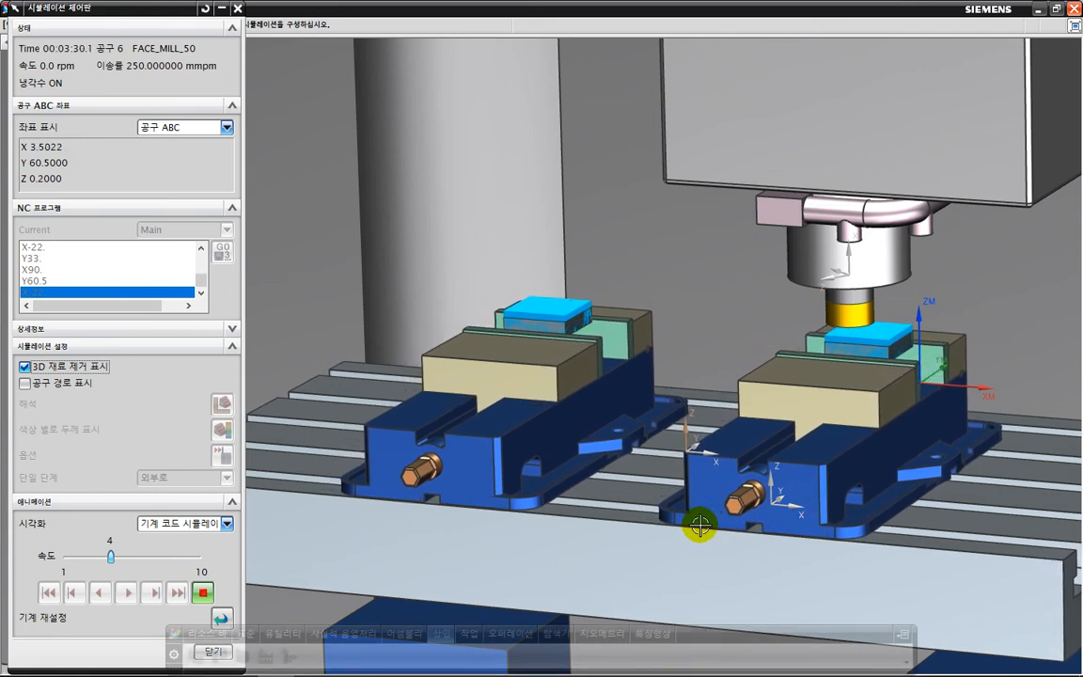
# Hide the simulation control dialog, watch the machining alternate between both vises, and return from full screen to the normal window.
pyautogui.press('F3')
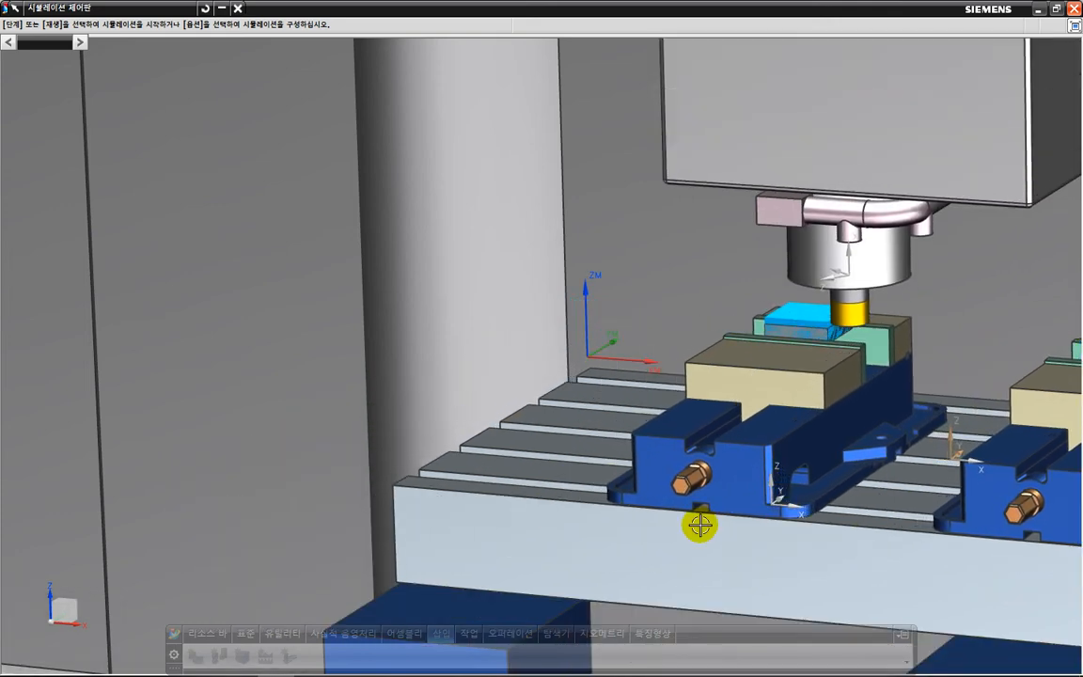
pyautogui.keyDown('shift'); pyautogui.moveTo(678, 450); pyautogui.dragTo(384, 367, button='middle'); pyautogui.keyUp('shift')
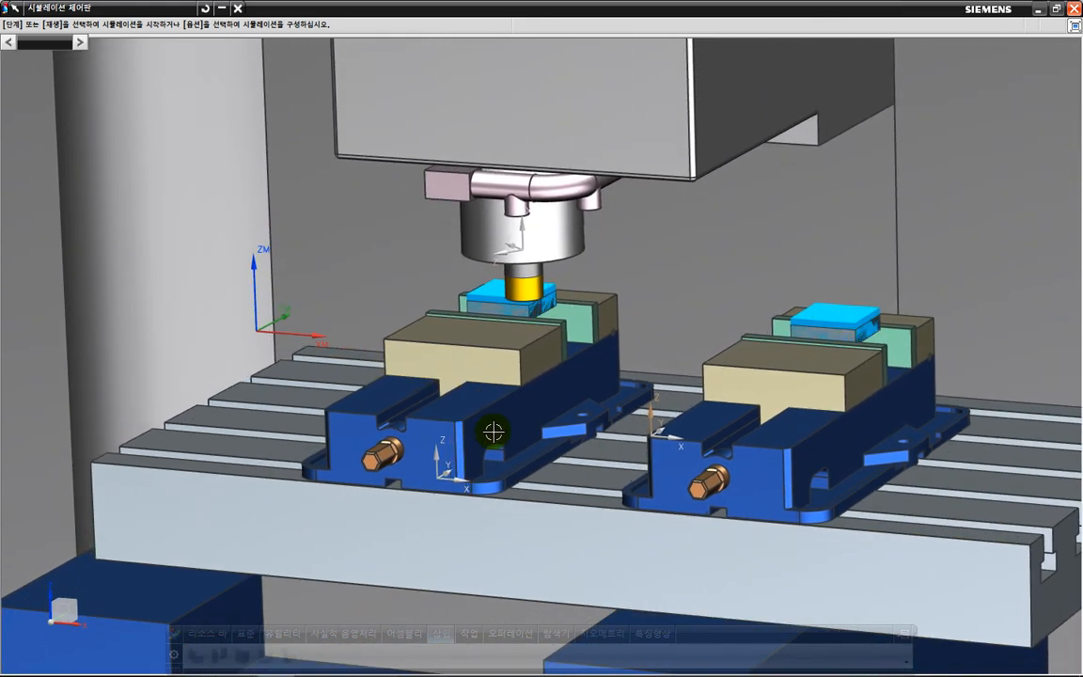
pyautogui.moveTo(491, 431); pyautogui.dragTo(491, 440, button='middle')
pyautogui.keyDown('shift'); pyautogui.moveTo(548, 465); pyautogui.dragTo(496, 386, button='middle'); pyautogui.keyUp('shift')
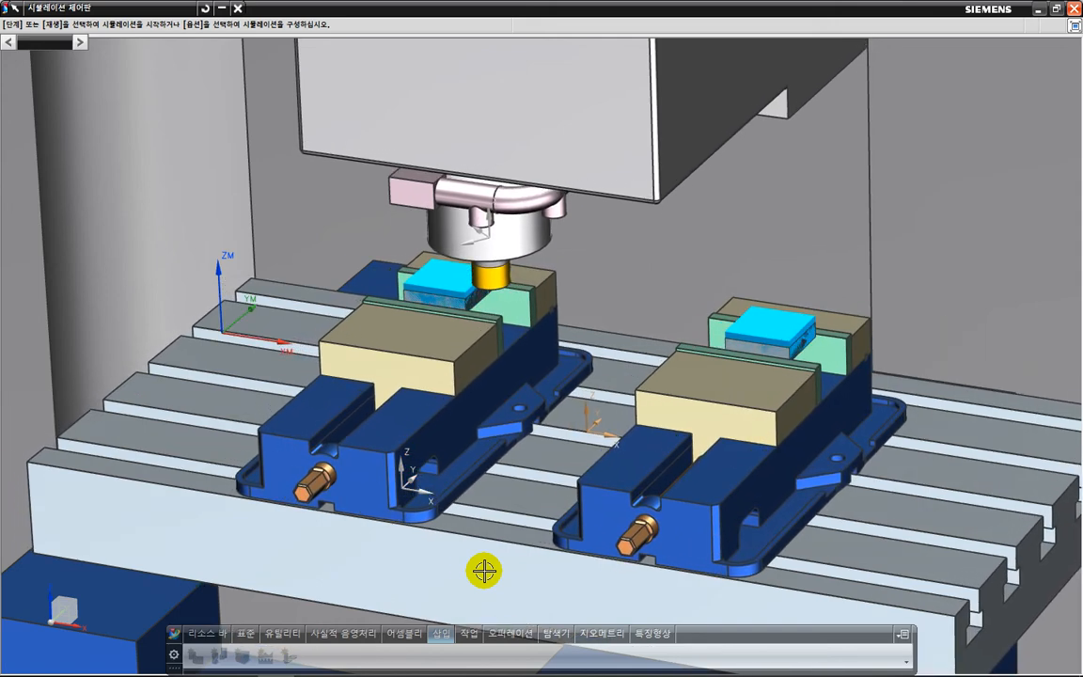
pyautogui.hotkey('alt', 'Return')
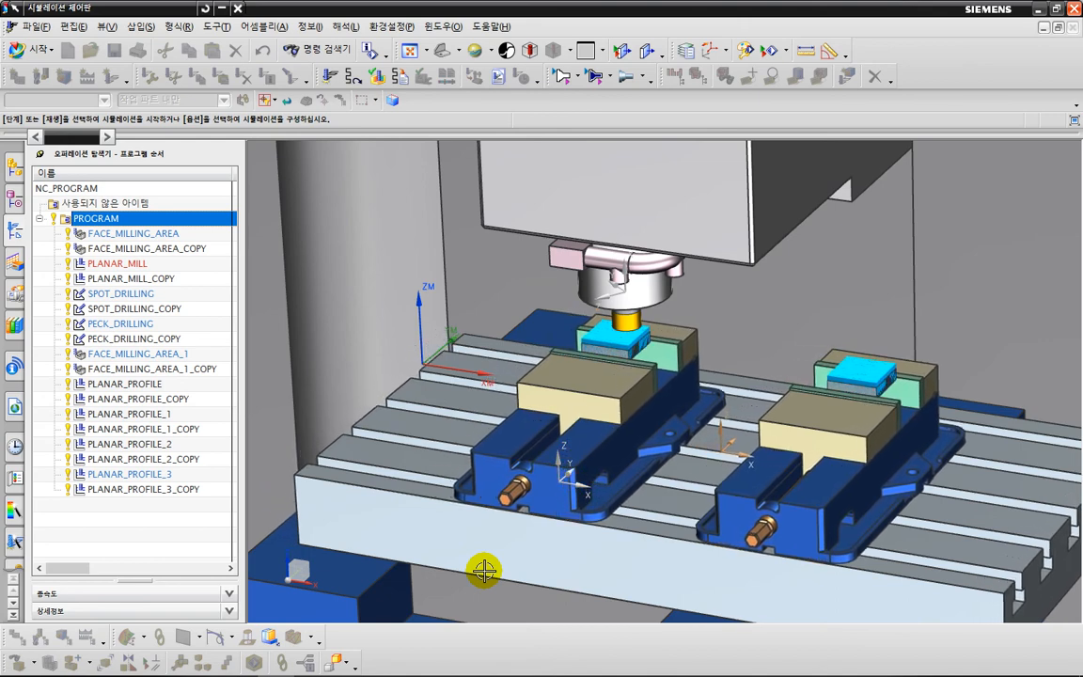
# Restore the simulation control dialog and close the machine simulation.
pyautogui.click(179, 550)
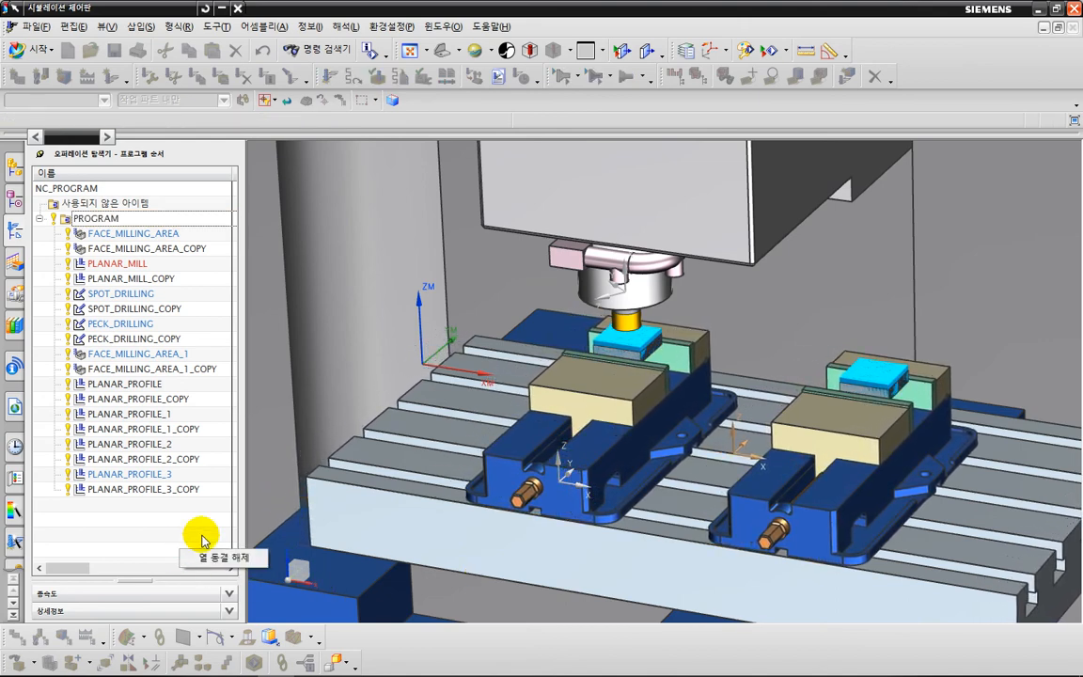
pyautogui.moveTo(283, 448)
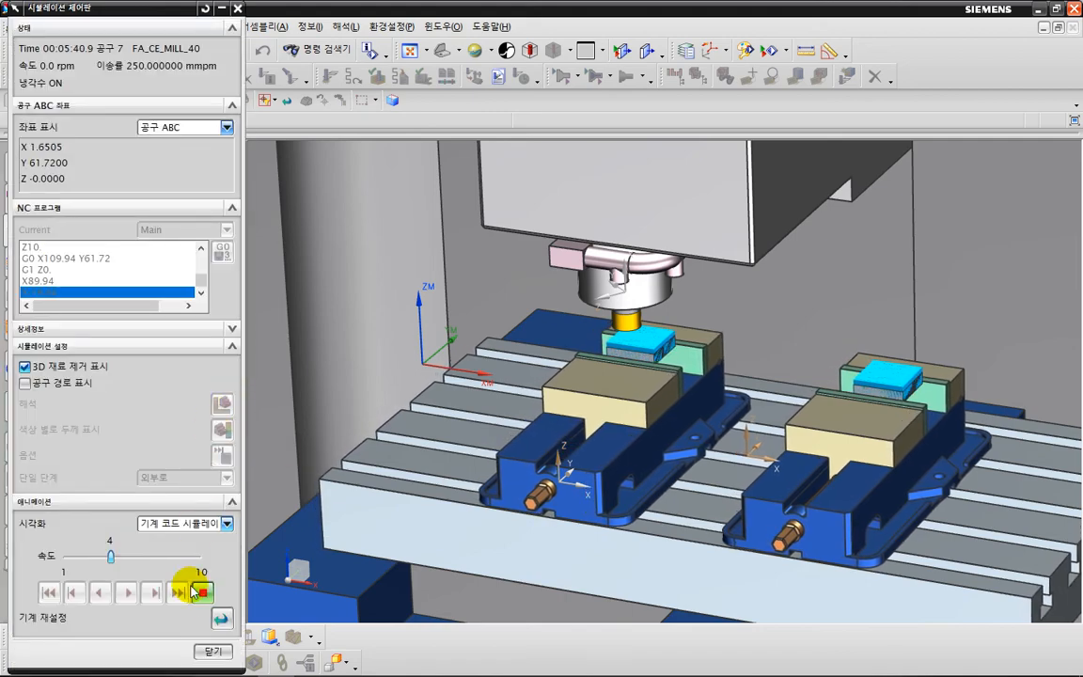
pyautogui.click(208, 649)
# Show the operations in the geometry view and collapse the MCS_MILL_G54 and MCS_MILL_G55 groups.
pyautogui.rightClick(176, 534)
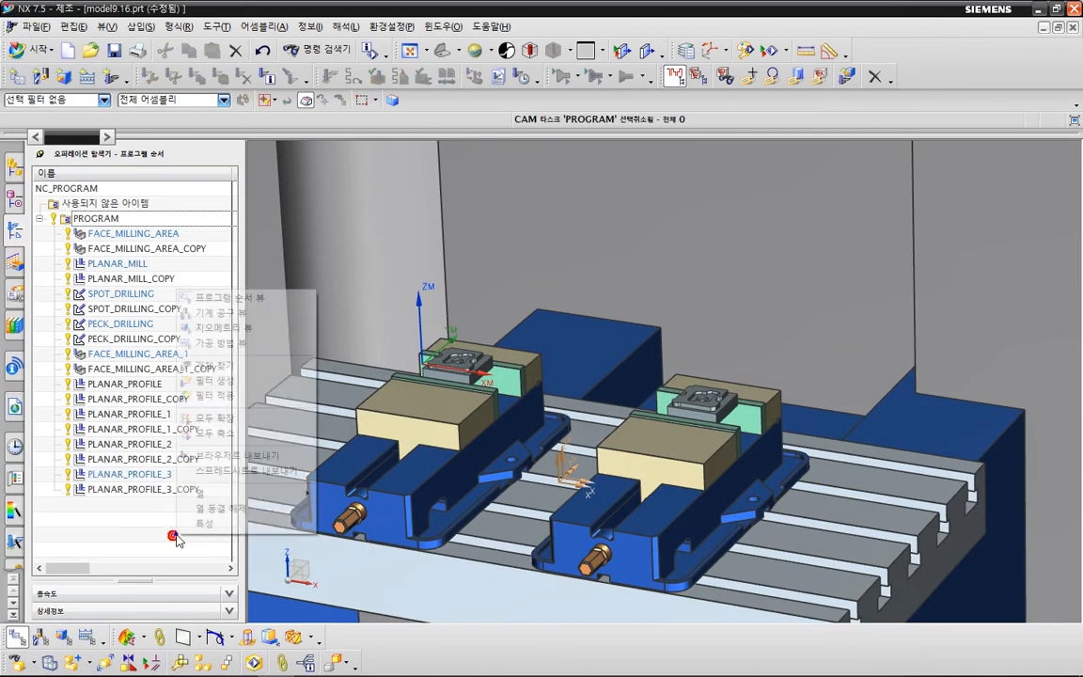
pyautogui.click(225, 329)
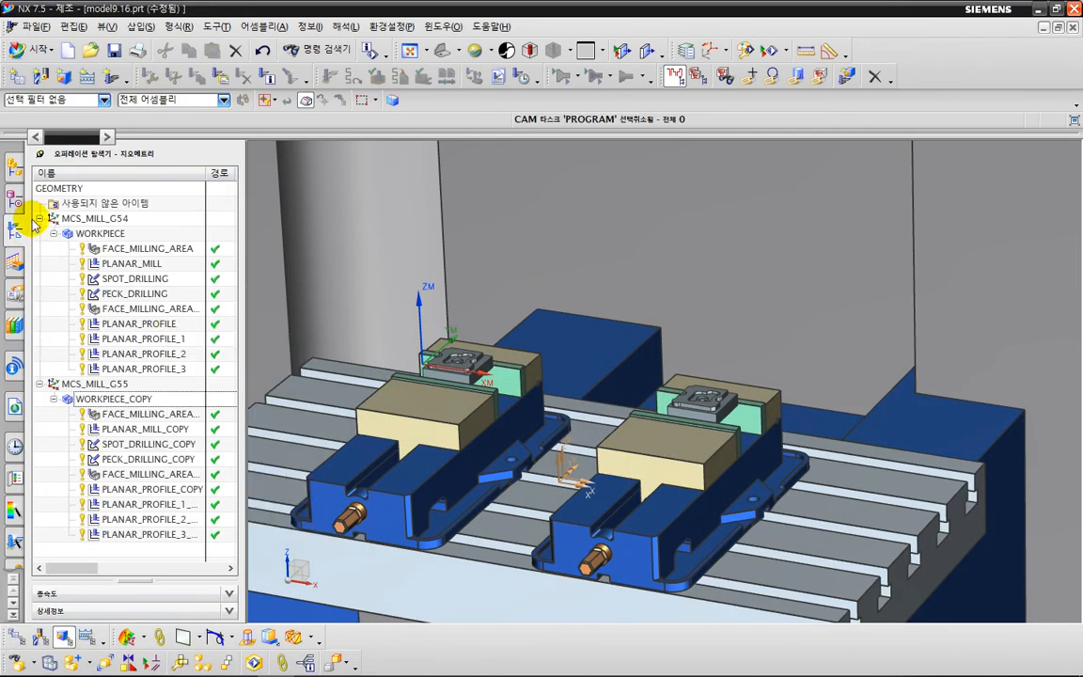
pyautogui.click(39, 218)
pyautogui.click(39, 233)
pyautogui.moveTo(137, 262); pyautogui.dragTo(44, 224)
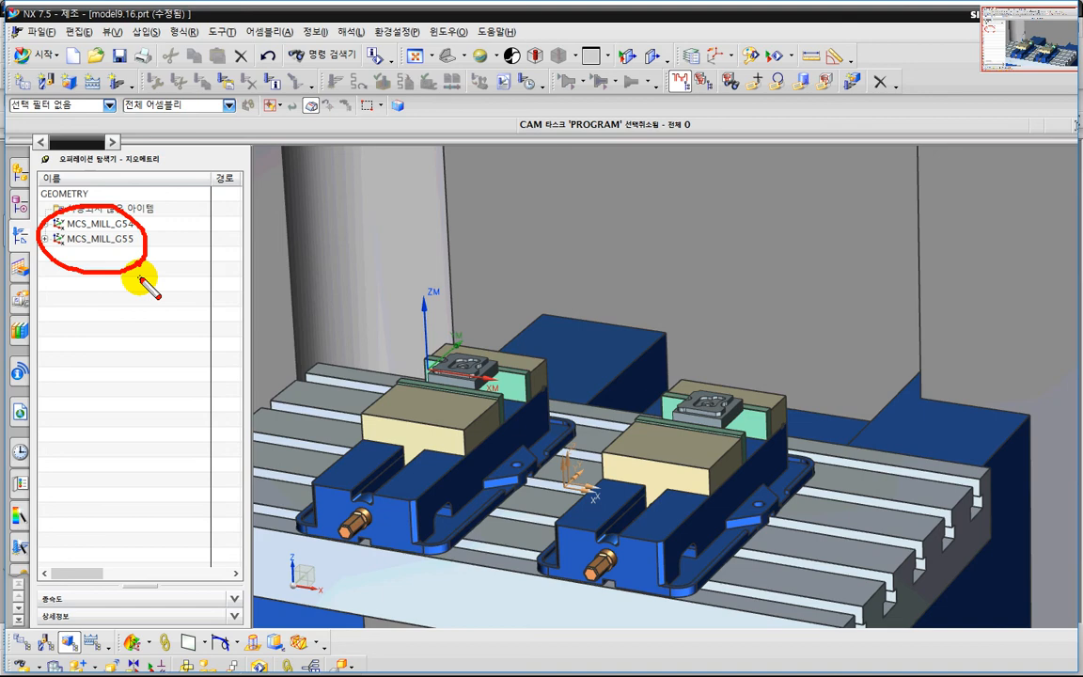
pyautogui.press('Escape')
pyautogui.scroll(-1, 395, 387)
pyautogui.keyDown('shift'); pyautogui.moveTo(440, 359); pyautogui.dragTo(562, 326, button='middle'); pyautogui.keyUp('shift')
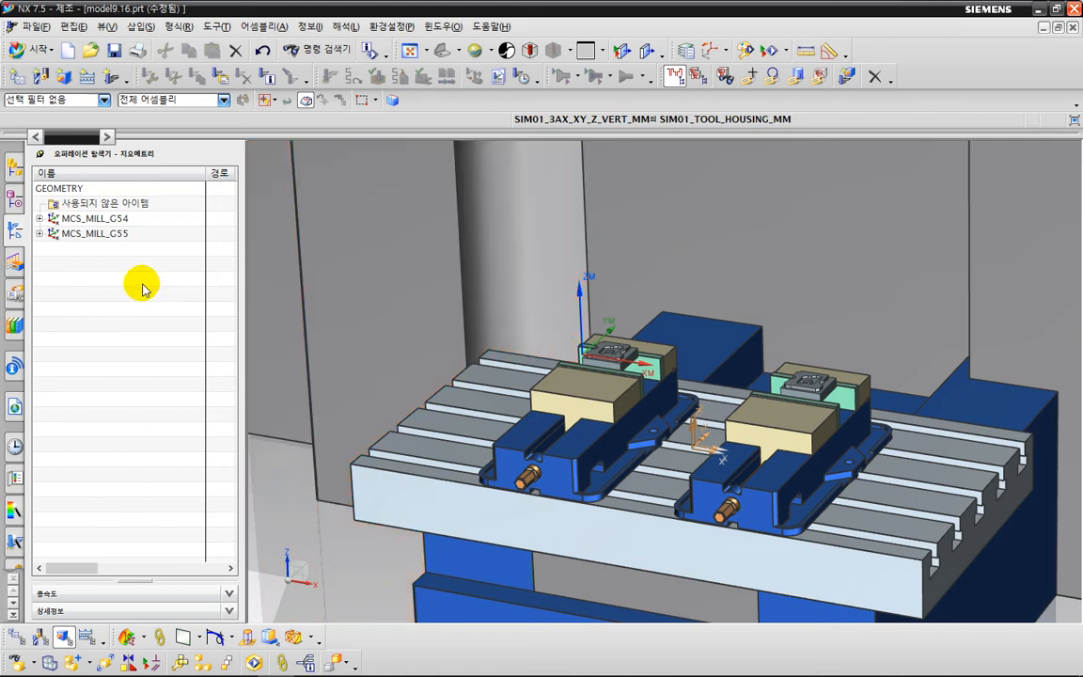
# Show the operations in the machine tool view and open the 3-AX_MILL_VERTICAL machine for editing.
pyautogui.rightClick(112, 283)
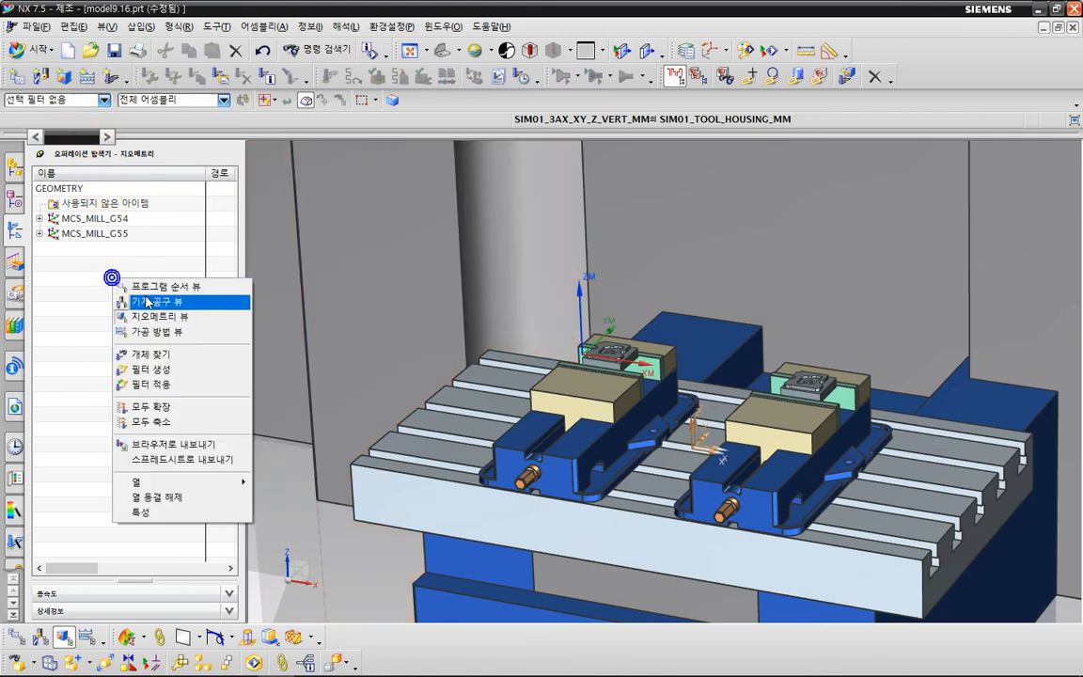
pyautogui.click(140, 301)
pyautogui.click(99, 187)
pyautogui.doubleClick(99, 187)
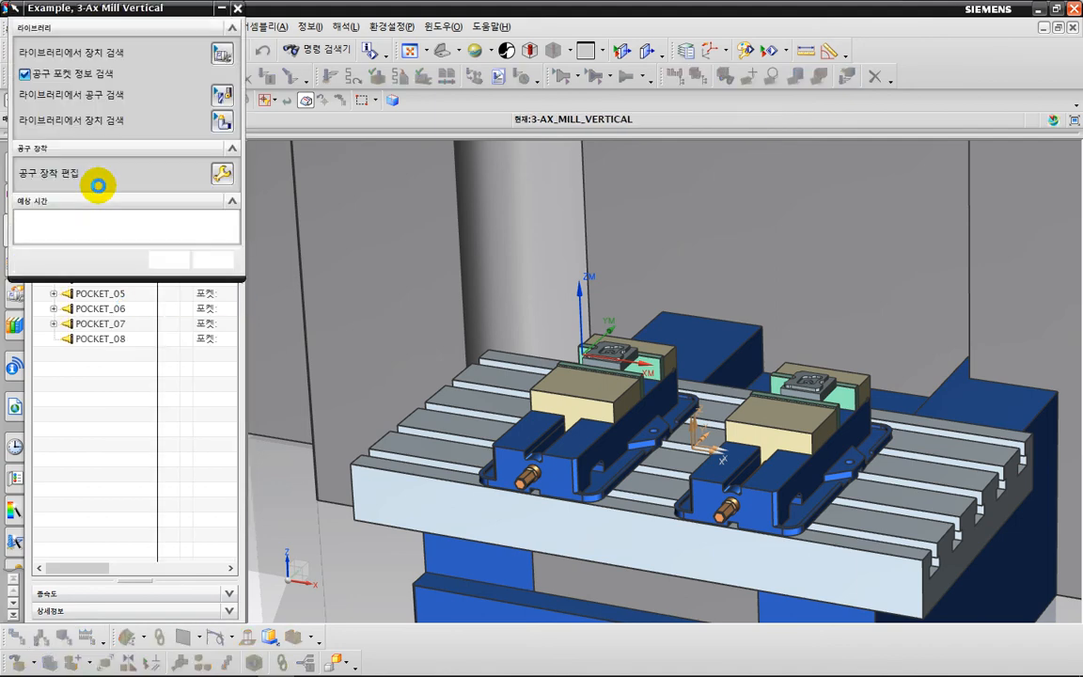
# Replace the machine with sim06_mill_5ax_fanuc_mm from the MILL library class and accept the default part mounting.
pyautogui.click(222, 60)
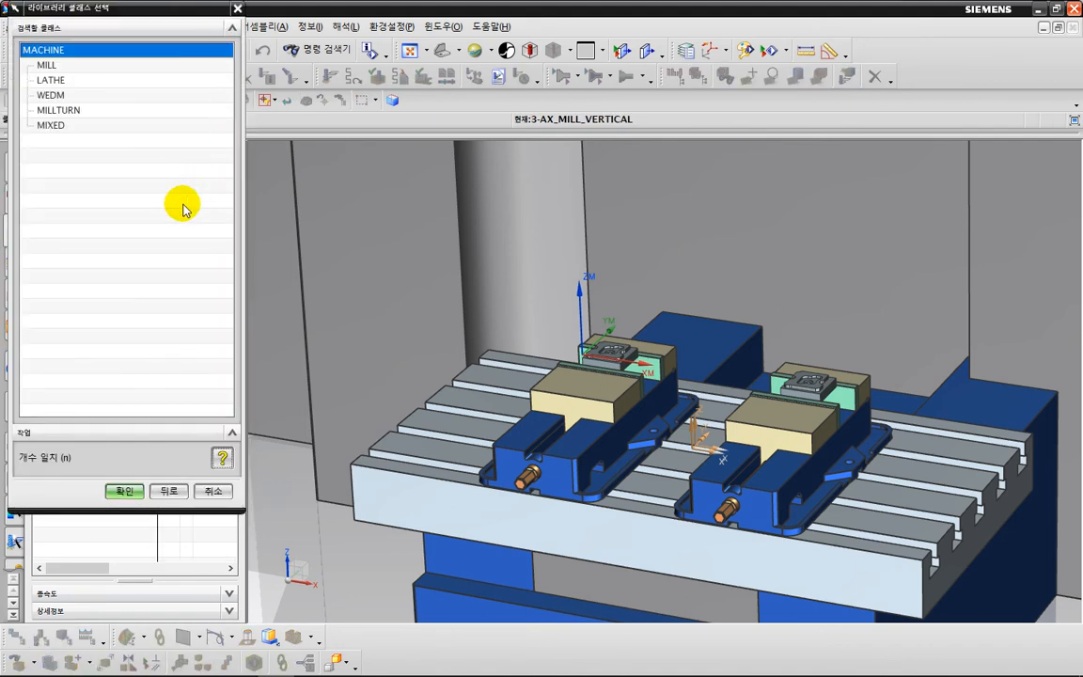
pyautogui.click(57, 65)
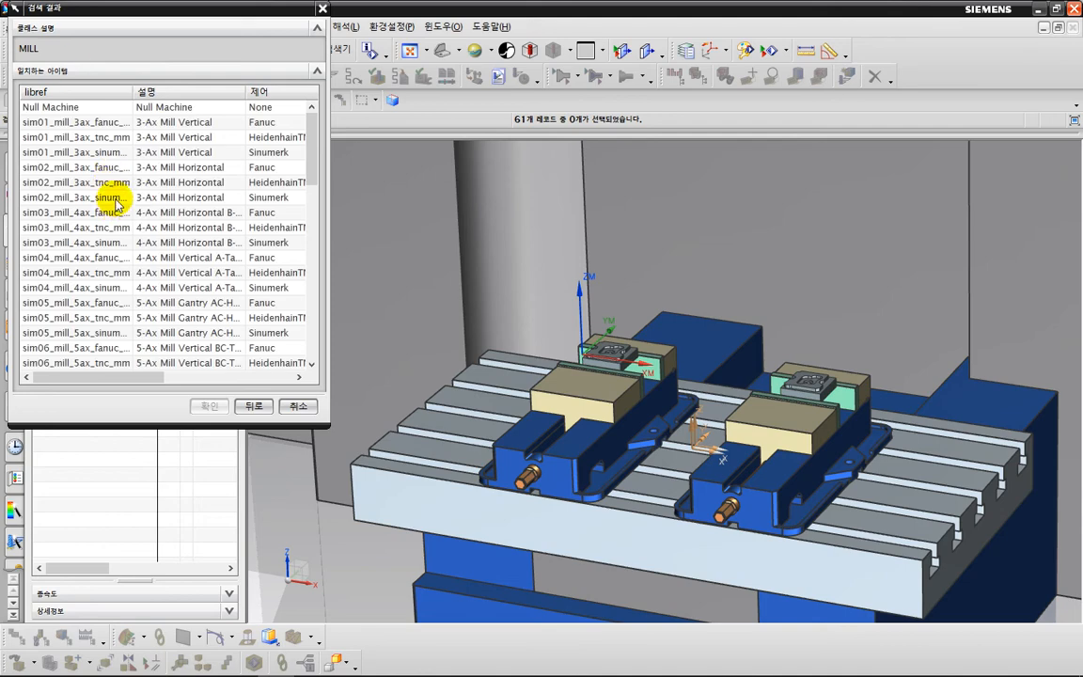
pyautogui.scroll(-2, 99, 235)
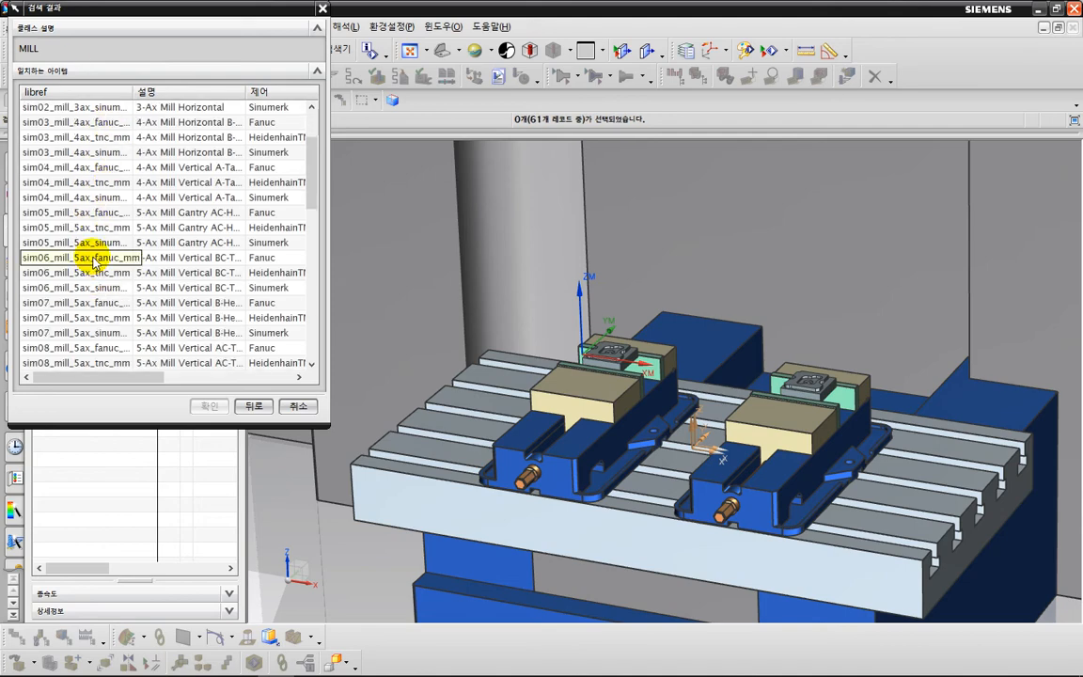
pyautogui.click(94, 264)
pyautogui.doubleClick(95, 260)
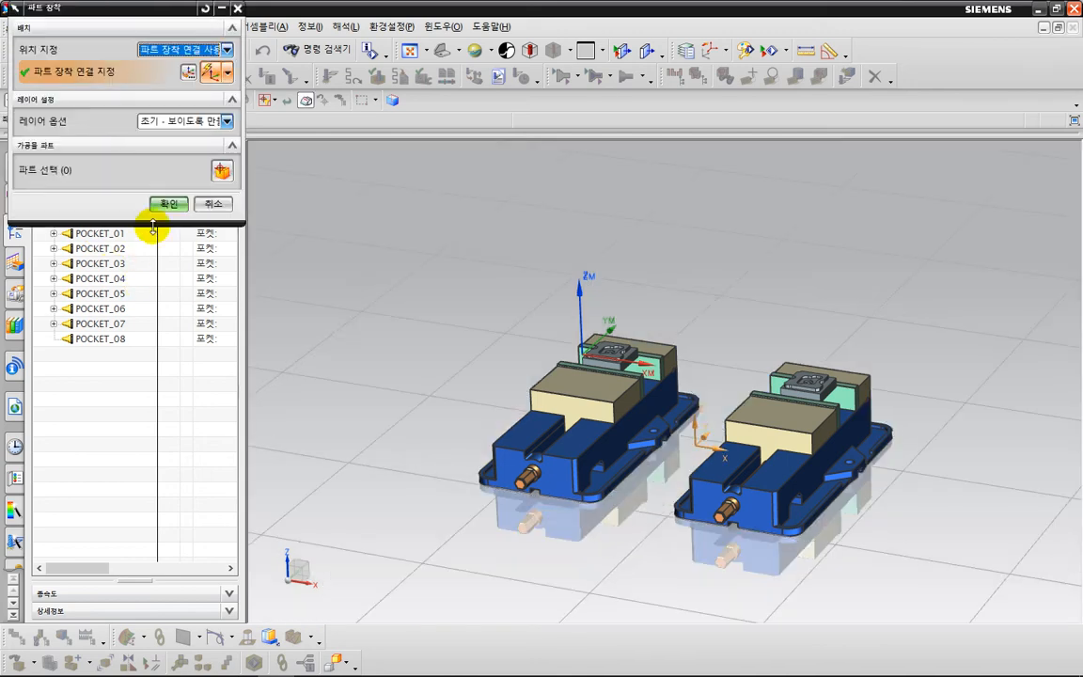
pyautogui.click(168, 203)
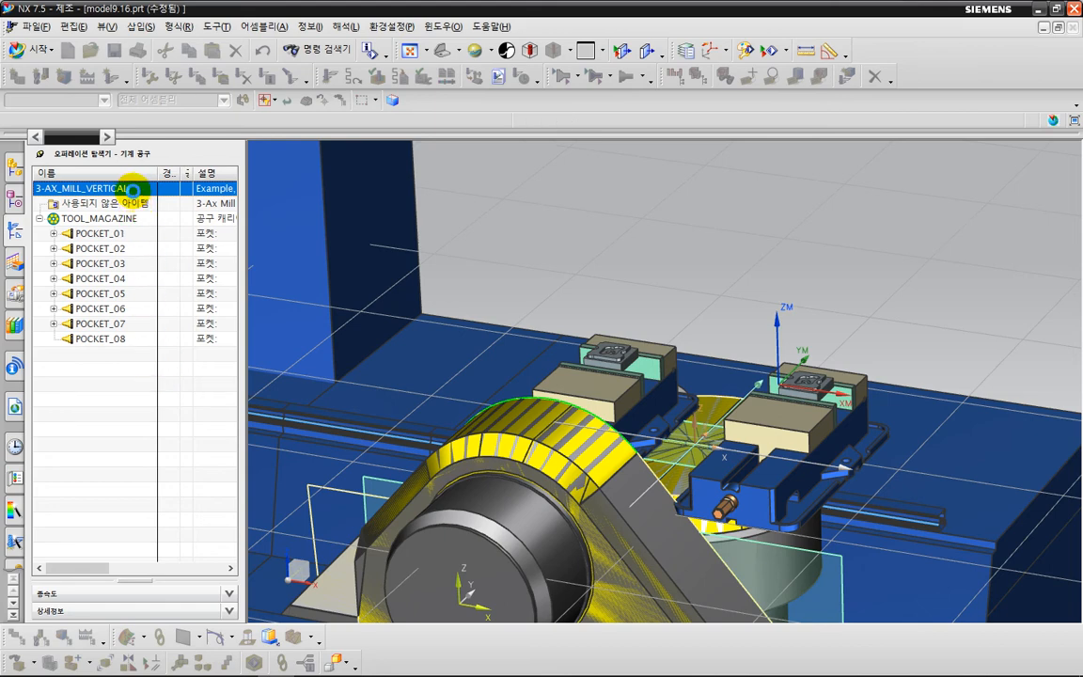
# Replace the machine with the Fanuc version of the sim05 5-axis AC-head gantry mill from the MILL library class, keeping the default part mounting.
pyautogui.doubleClick(133, 189)
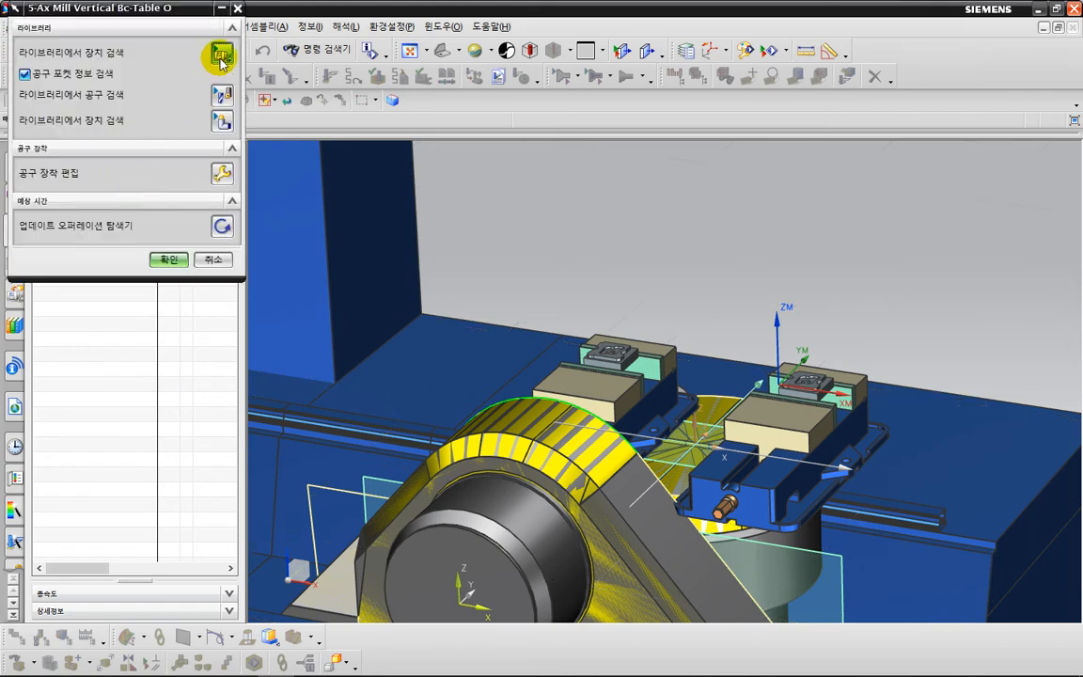
pyautogui.click(222, 58)
pyautogui.doubleClick(47, 67)
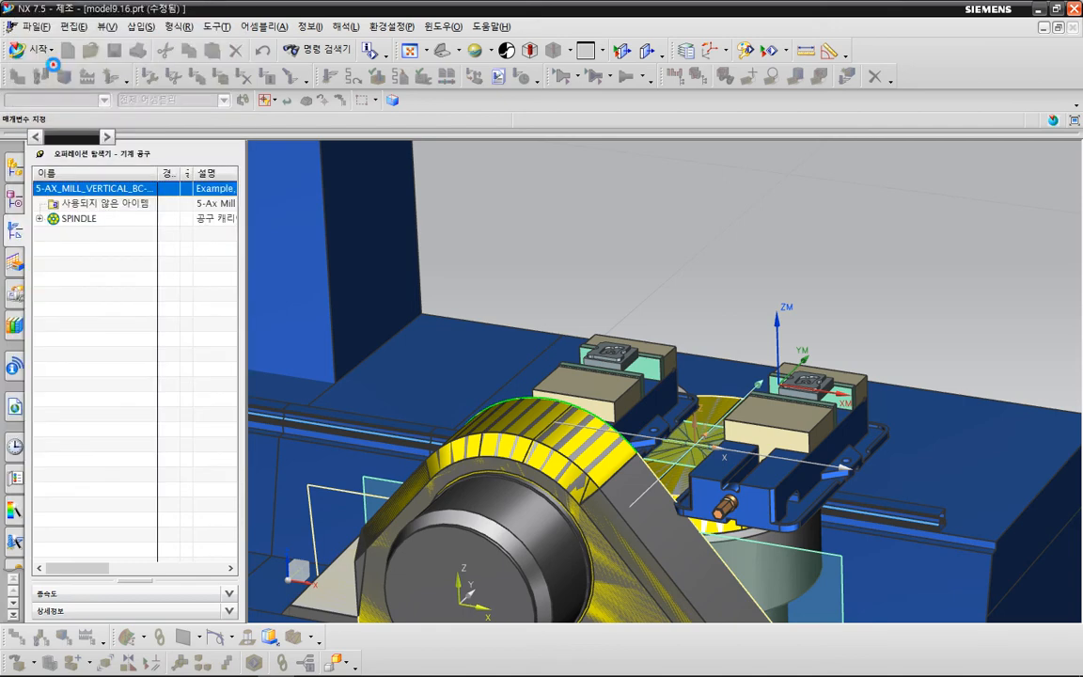
pyautogui.scroll(-3, 115, 224)
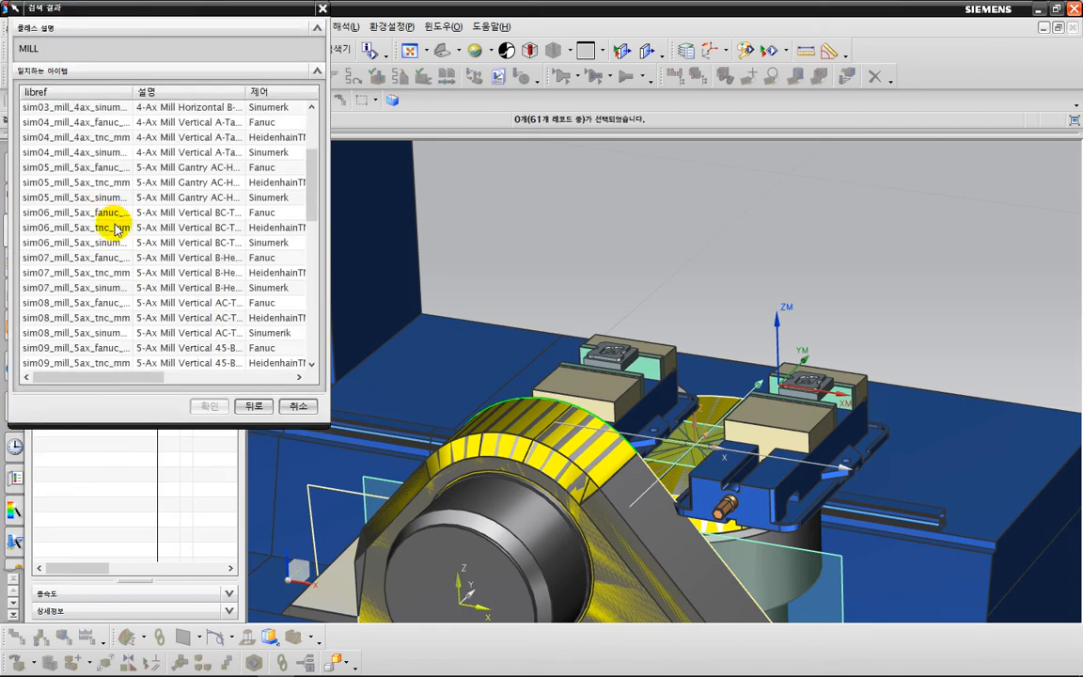
pyautogui.doubleClick(72, 174)
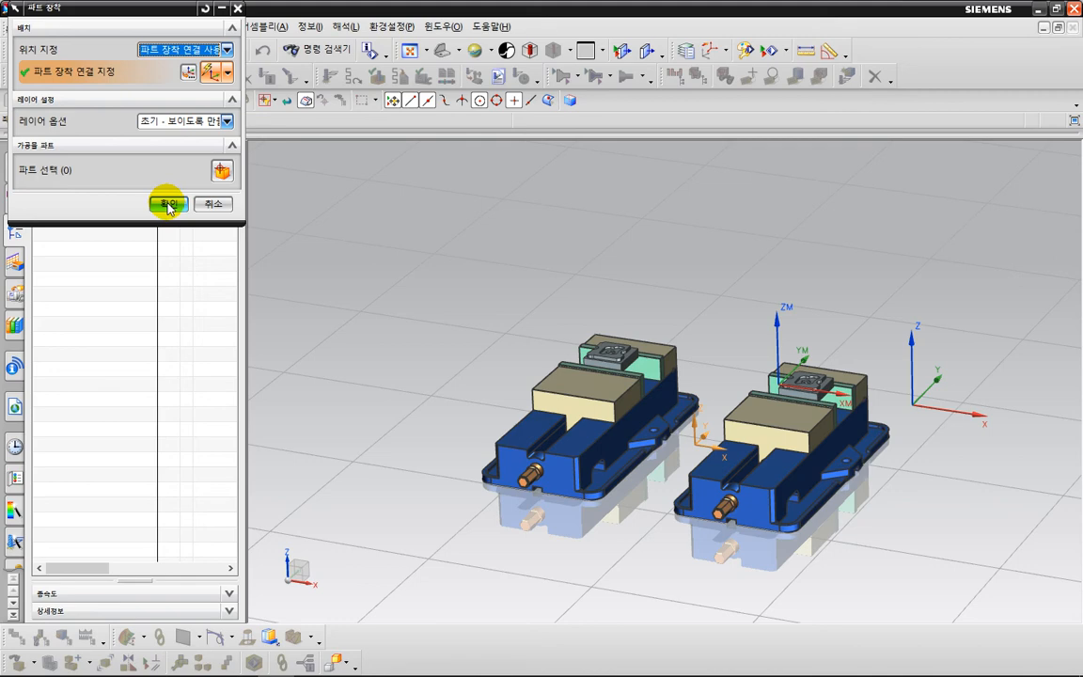
pyautogui.click(169, 204)
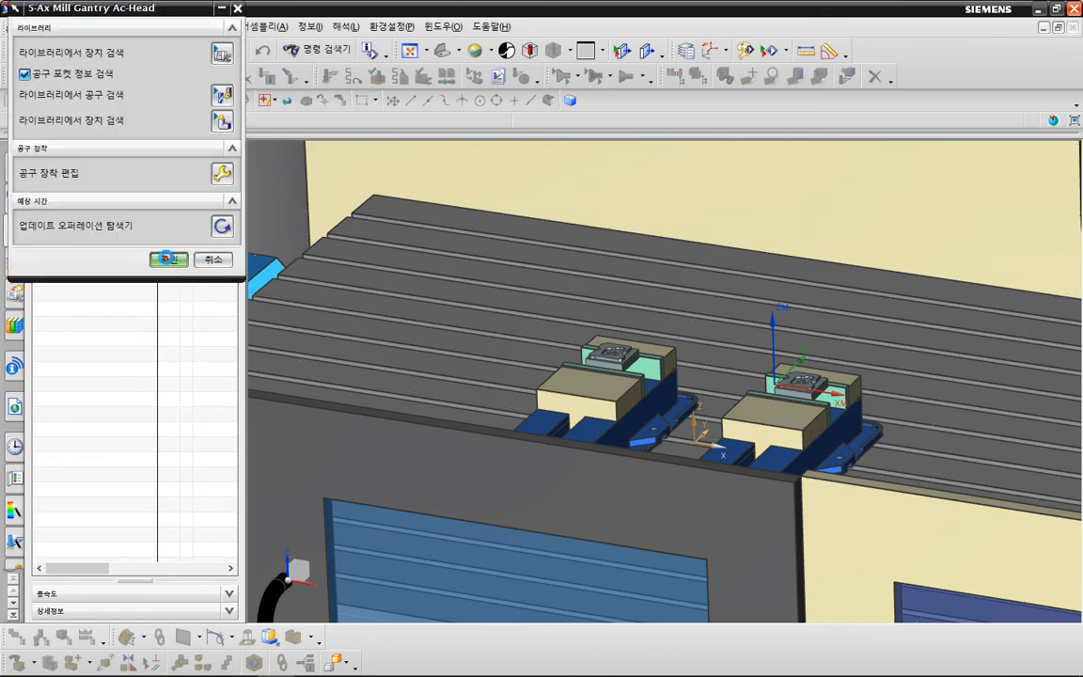
pyautogui.click(167, 259)
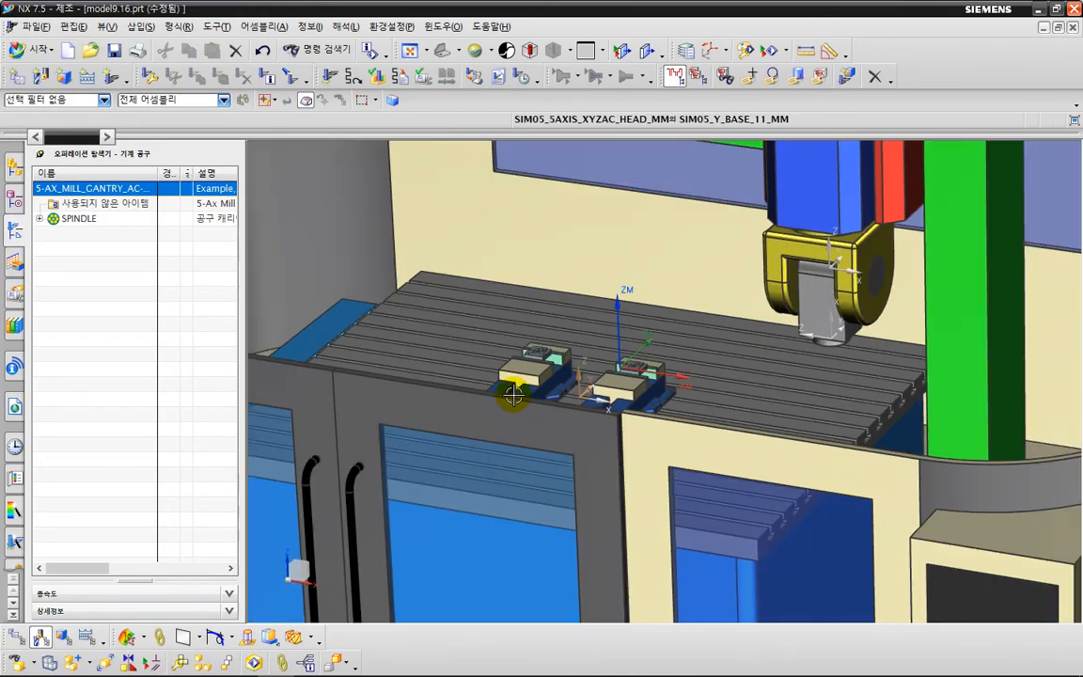
# View the two vises on the gantry table, check the geometry view, and list the operations in program order.
pyautogui.moveTo(513, 396)
pyautogui.mouseDown(button='middle')
pyautogui.moveTo(489, 362)
pyautogui.moveTo(515, 416)
pyautogui.moveTo(519, 393)
pyautogui.mouseUp(button='middle')
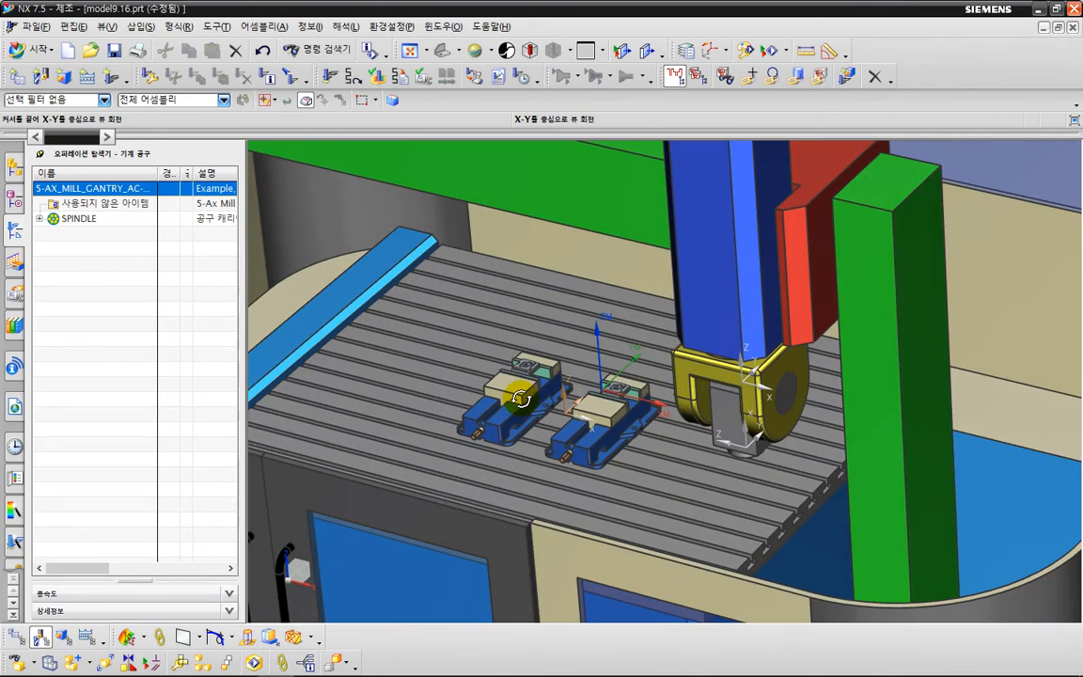
pyautogui.click(672, 508)
pyautogui.click(82, 270)
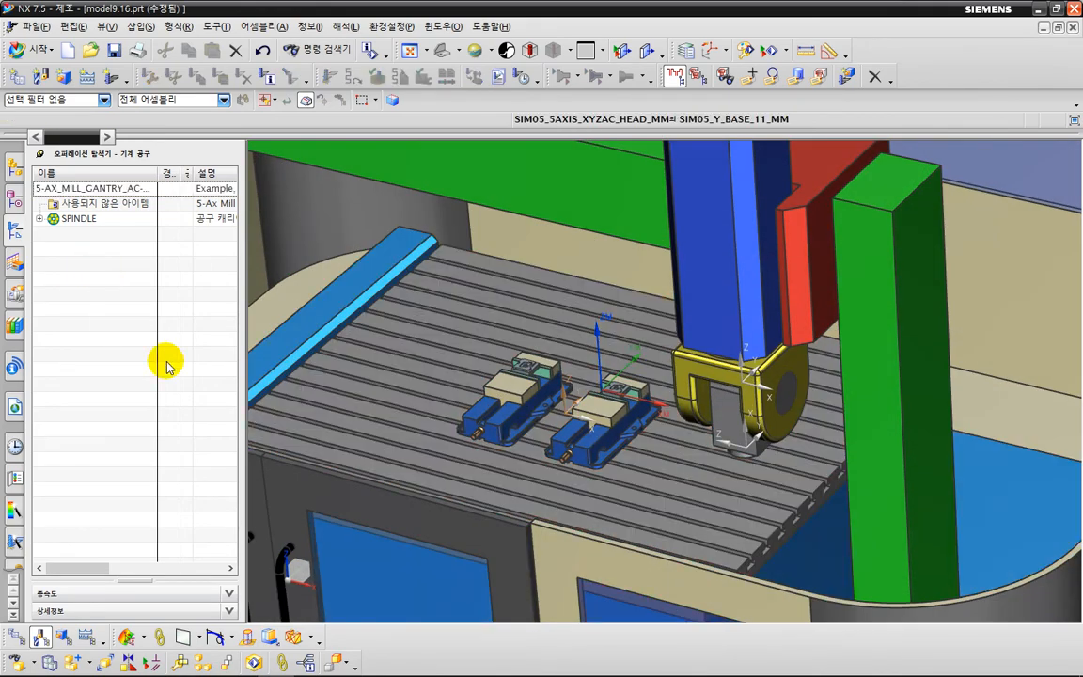
pyautogui.rightClick(75, 280)
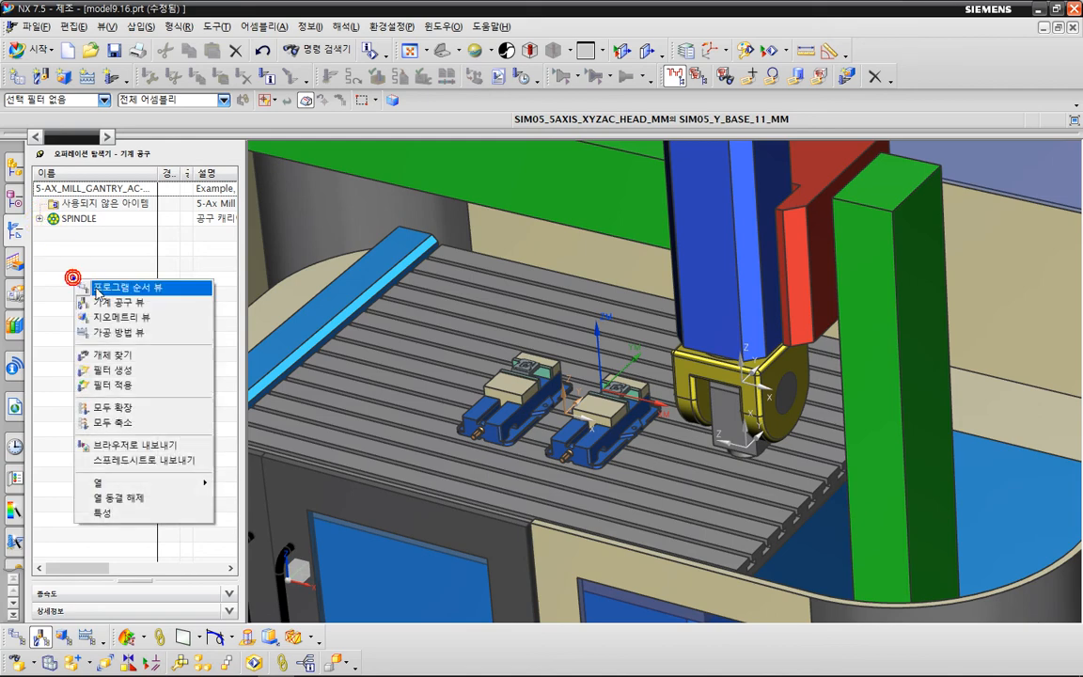
pyautogui.click(89, 314)
pyautogui.rightClick(87, 263)
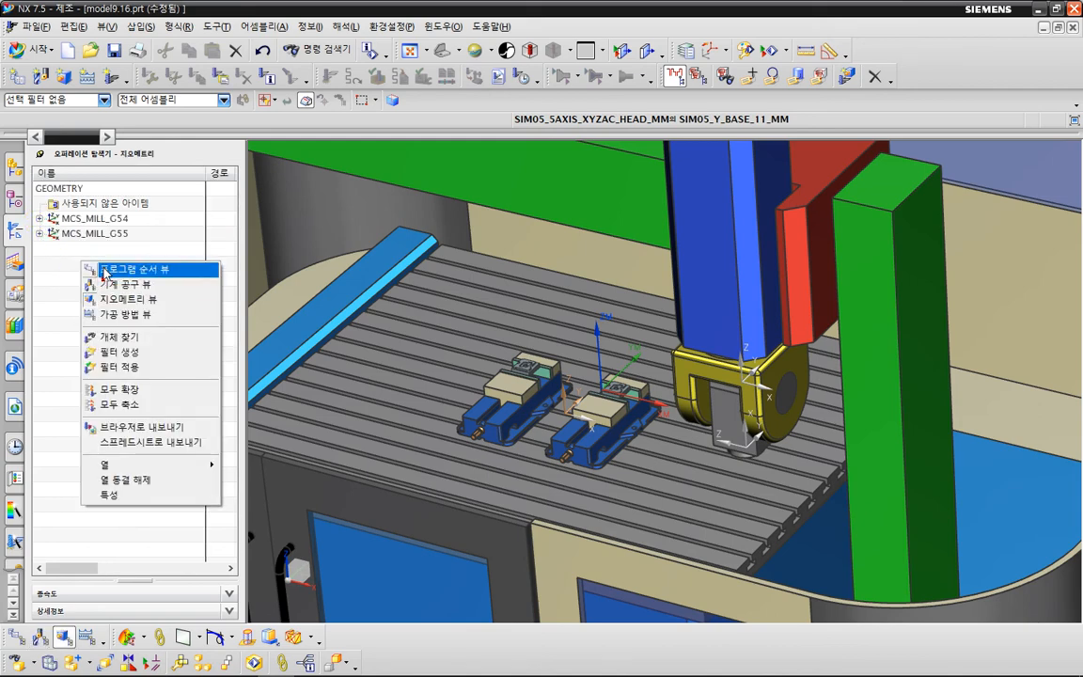
pyautogui.click(108, 269)
# Regenerate the tool paths of all operations in PROGRAM without pausing after each path, and accept the paths.
pyautogui.click(95, 222)
pyautogui.rightClick(94, 222)
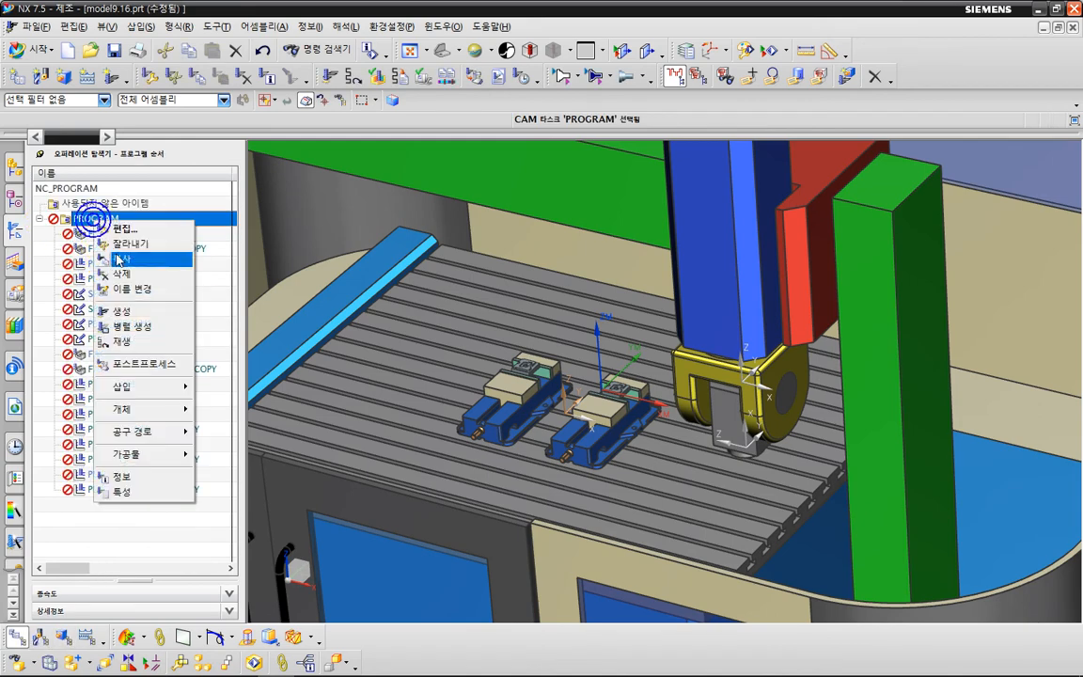
pyautogui.click(137, 314)
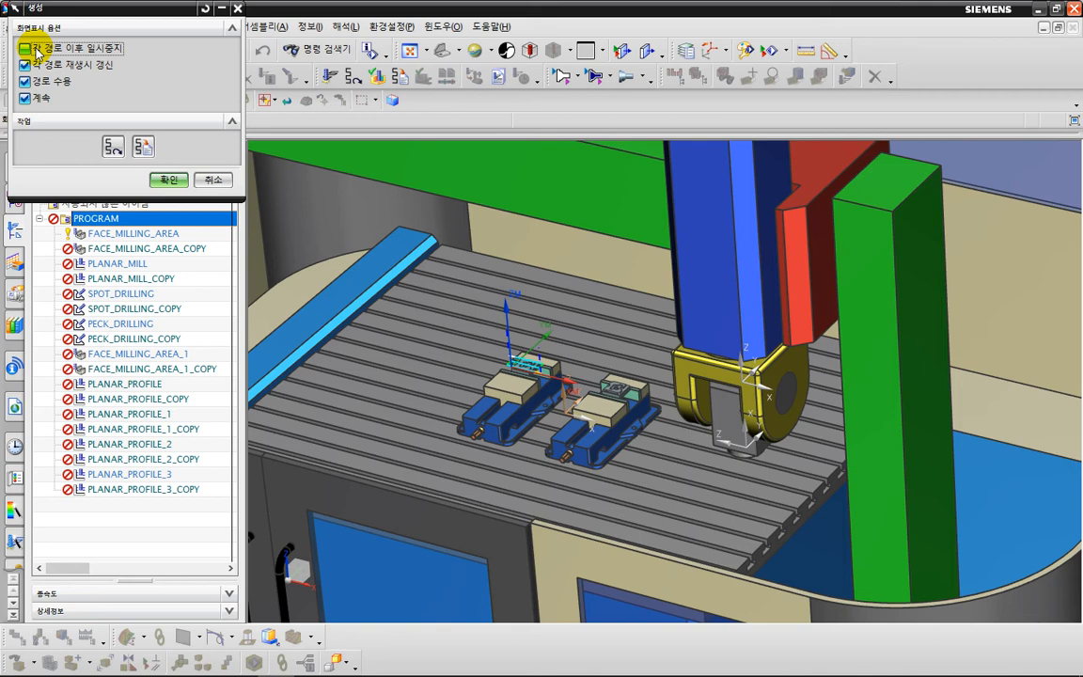
pyautogui.click(170, 181)
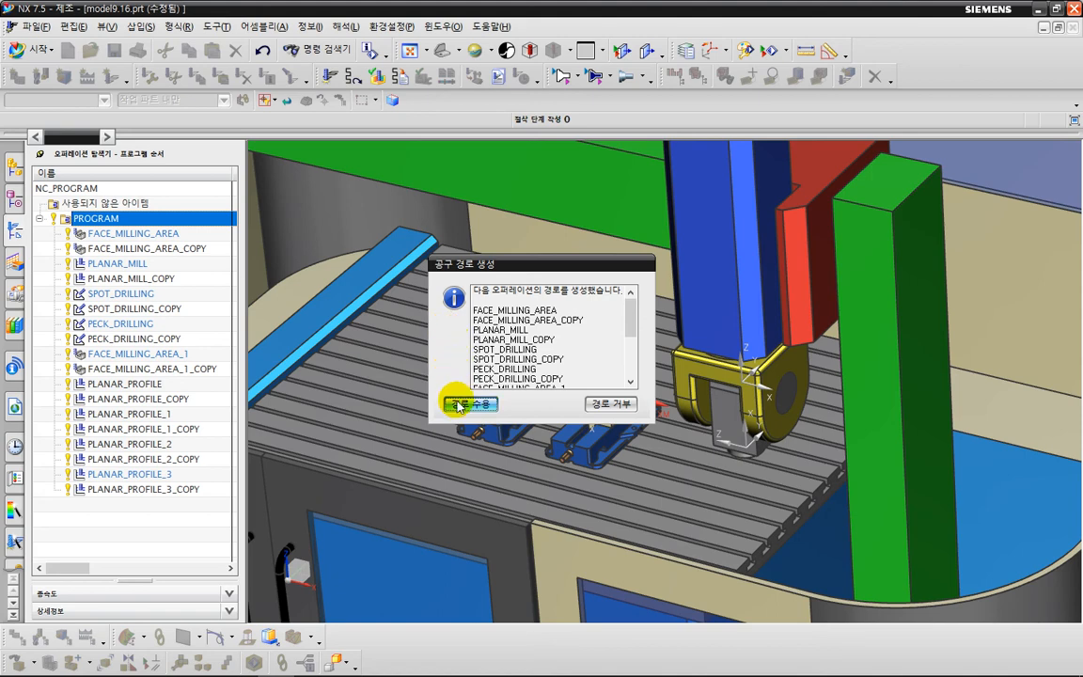
pyautogui.click(459, 404)
# Open the motion preview of the SIM05_5AX_MILL machine and move the gantry along its Y axis.
pyautogui.click(16, 294)
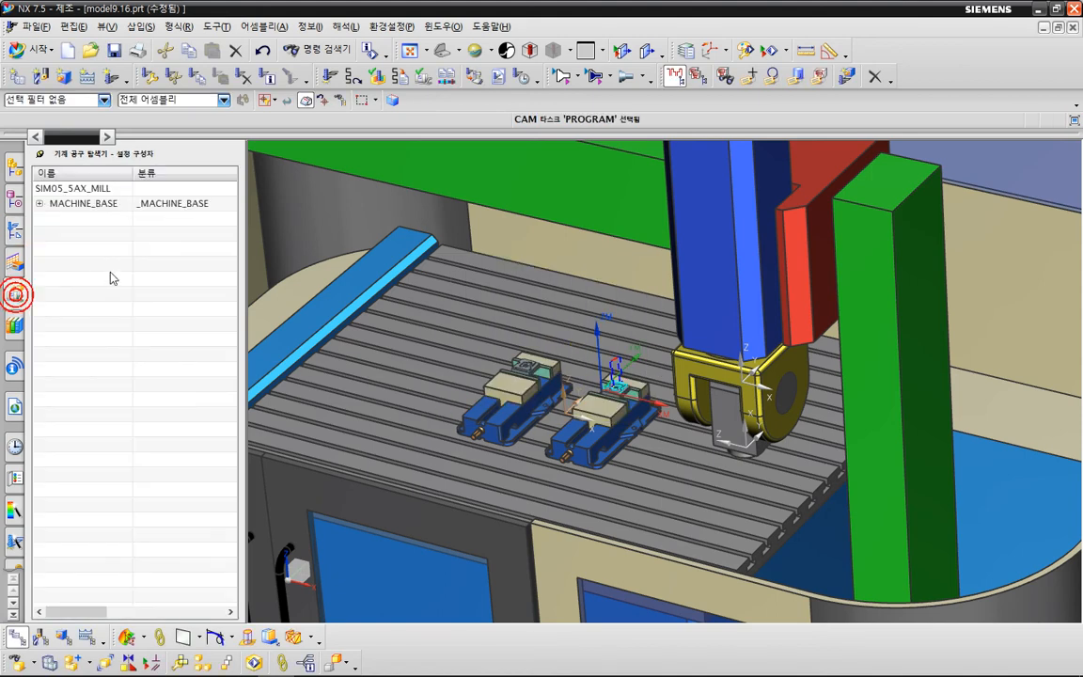
pyautogui.rightClick(130, 261)
pyautogui.click(169, 314)
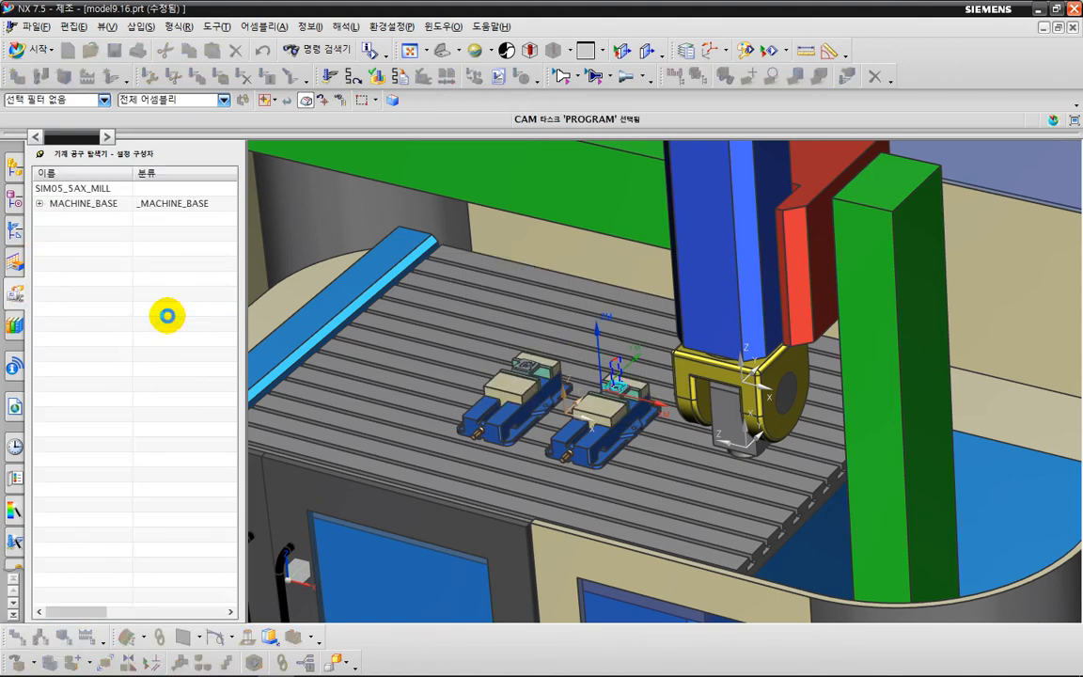
pyautogui.moveTo(404, 384); pyautogui.dragTo(405, 347, button='middle')
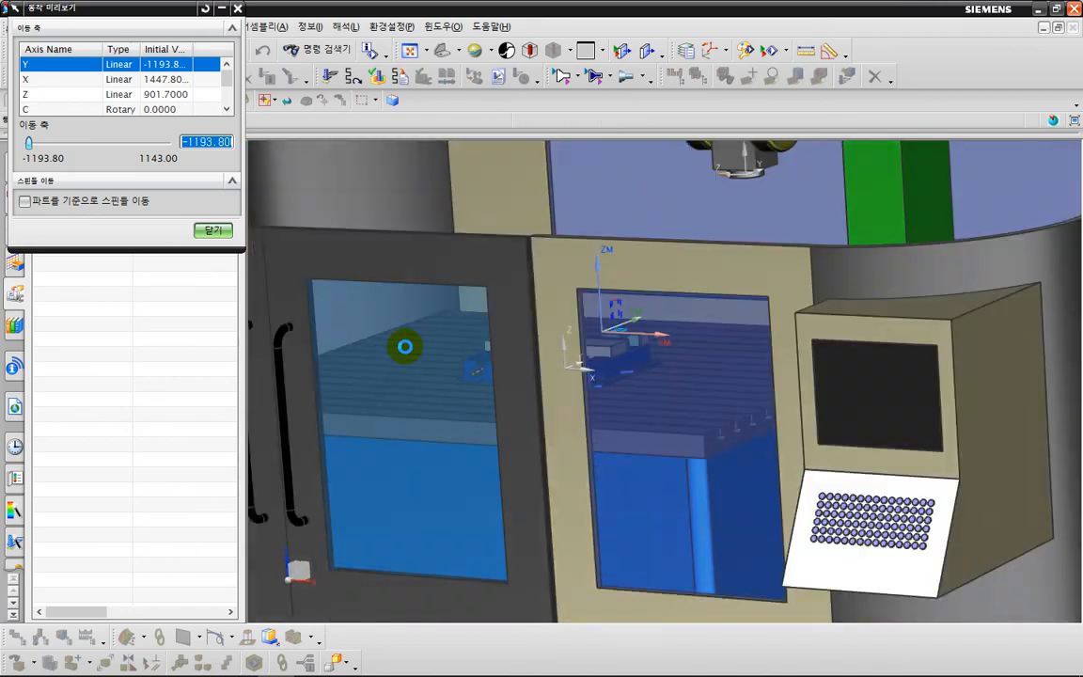
pyautogui.press('F8')
pyautogui.scroll(-4, 587, 431)
pyautogui.moveTo(733, 406); pyautogui.dragTo(555, 432, button='middle')
pyautogui.scroll(4, 542, 425)
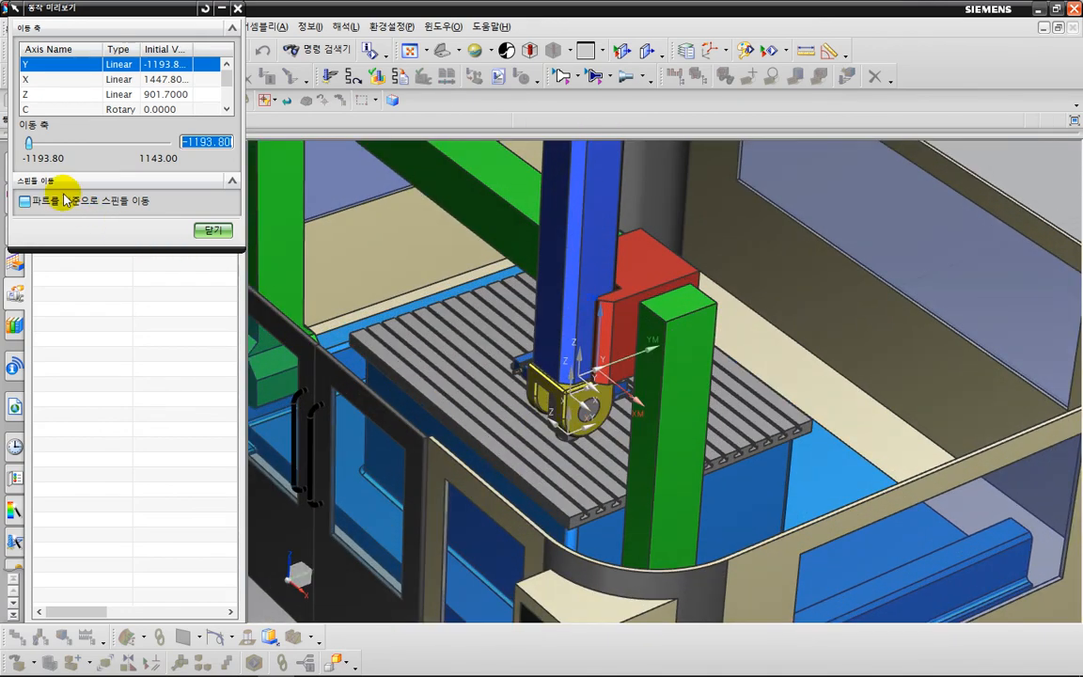
pyautogui.moveTo(29, 143); pyautogui.dragTo(76, 143)
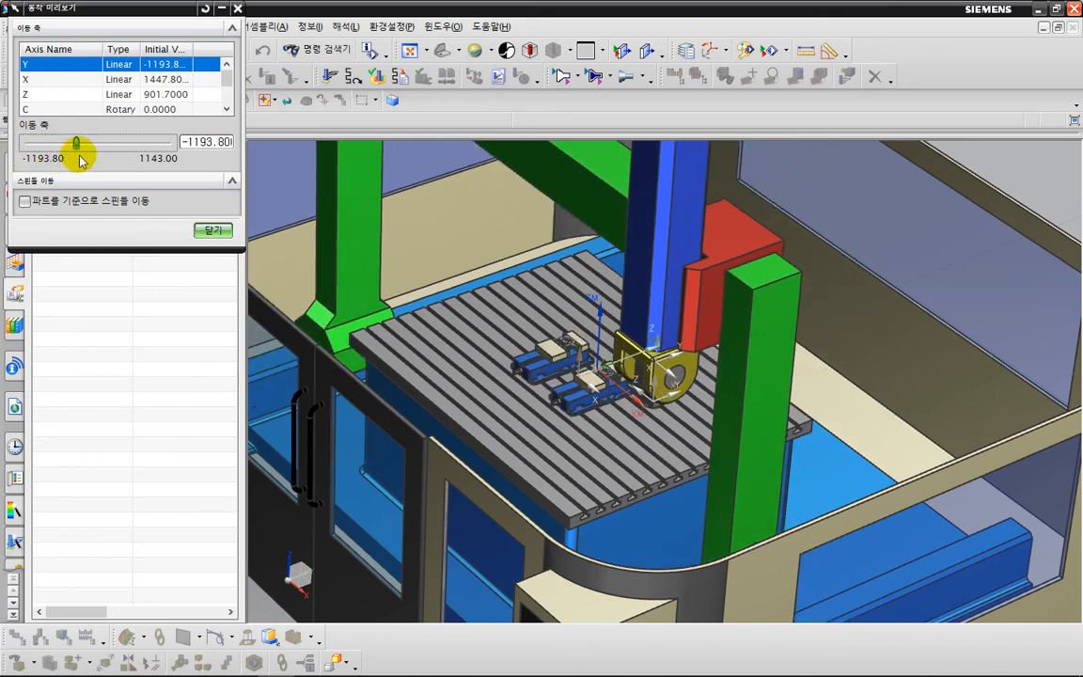
# Preview the spindle carriage's travel along the X axis, select the C axis, and close the motion preview.
pyautogui.click(47, 81)
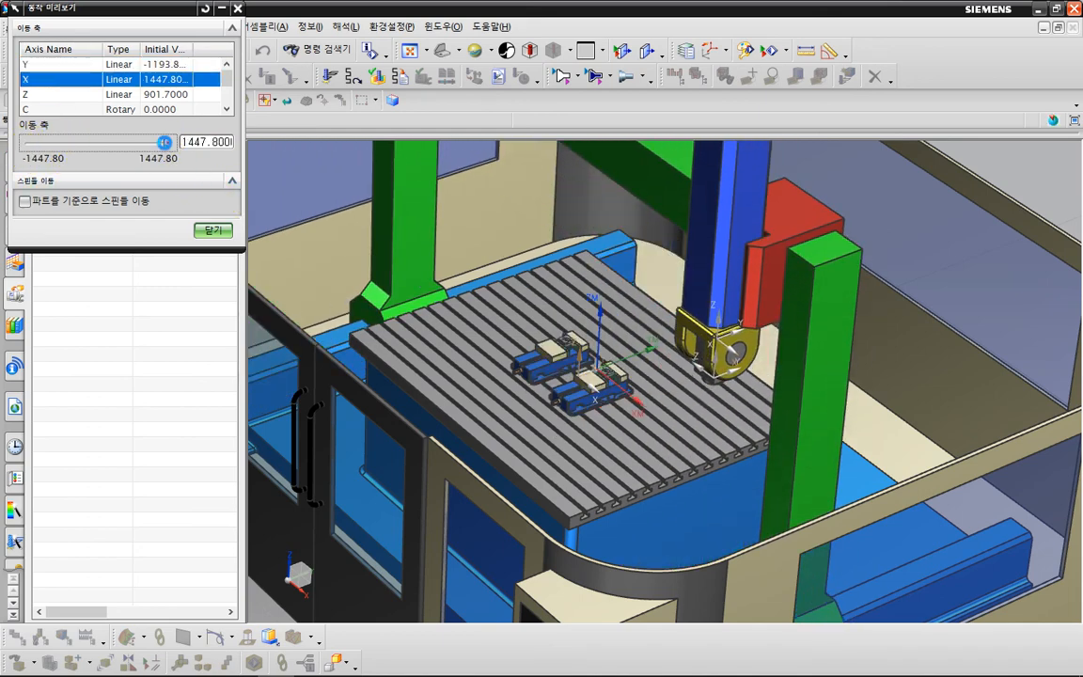
pyautogui.moveTo(169, 142); pyautogui.dragTo(111, 142)
pyautogui.click(66, 110)
pyautogui.click(213, 230)
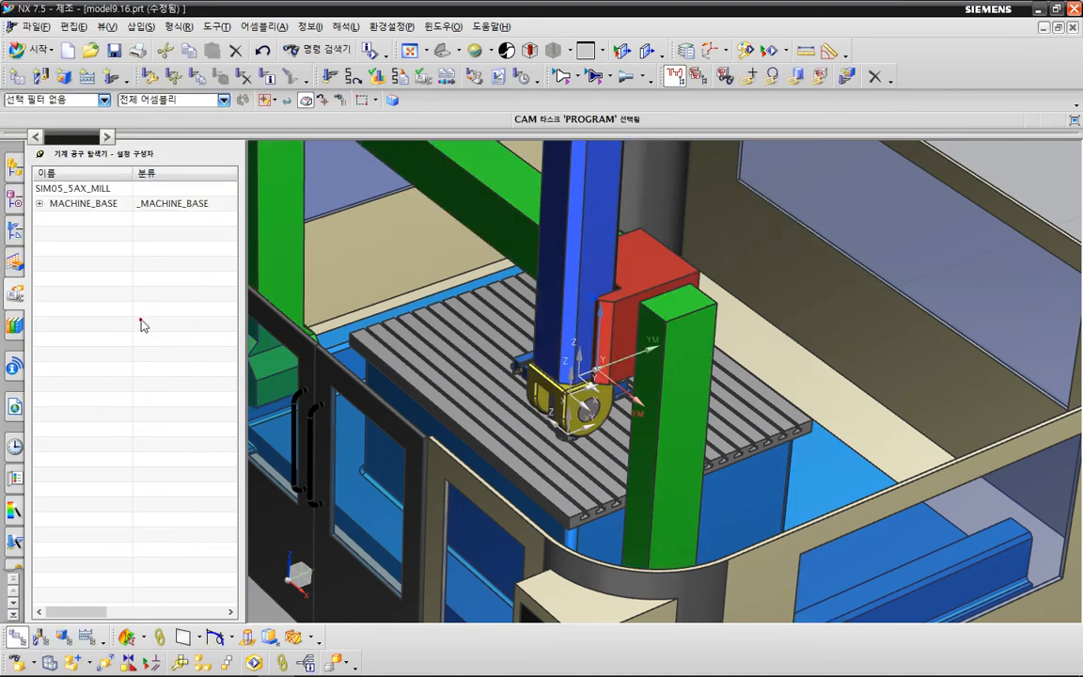
# Return to the operations in program order and hide the front doors of the gantry machine.
pyautogui.rightClick(141, 320)
pyautogui.click(20, 235)
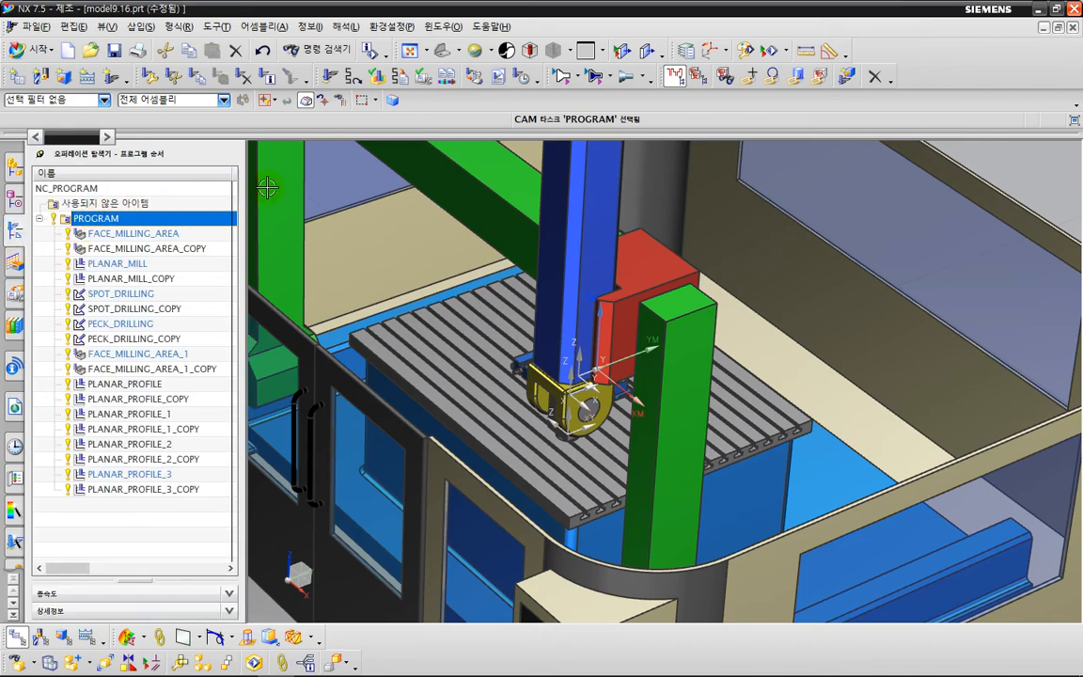
pyautogui.moveTo(563, 531); pyautogui.dragTo(584, 503, button='middle')
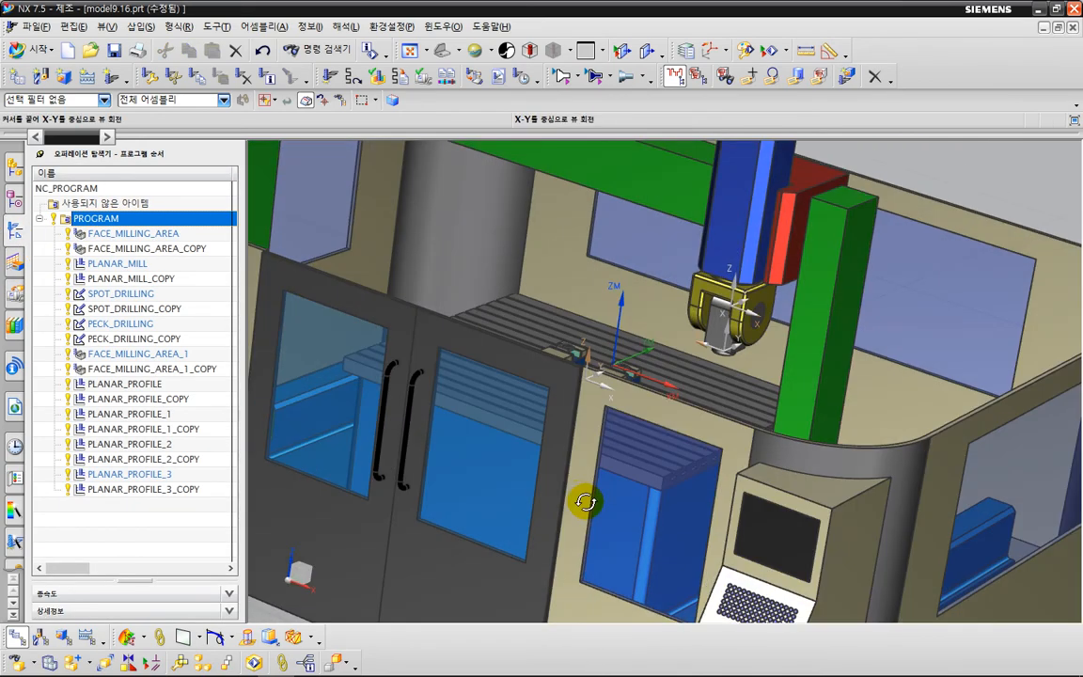
pyautogui.press('Escape')
pyautogui.rightClick(455, 336)
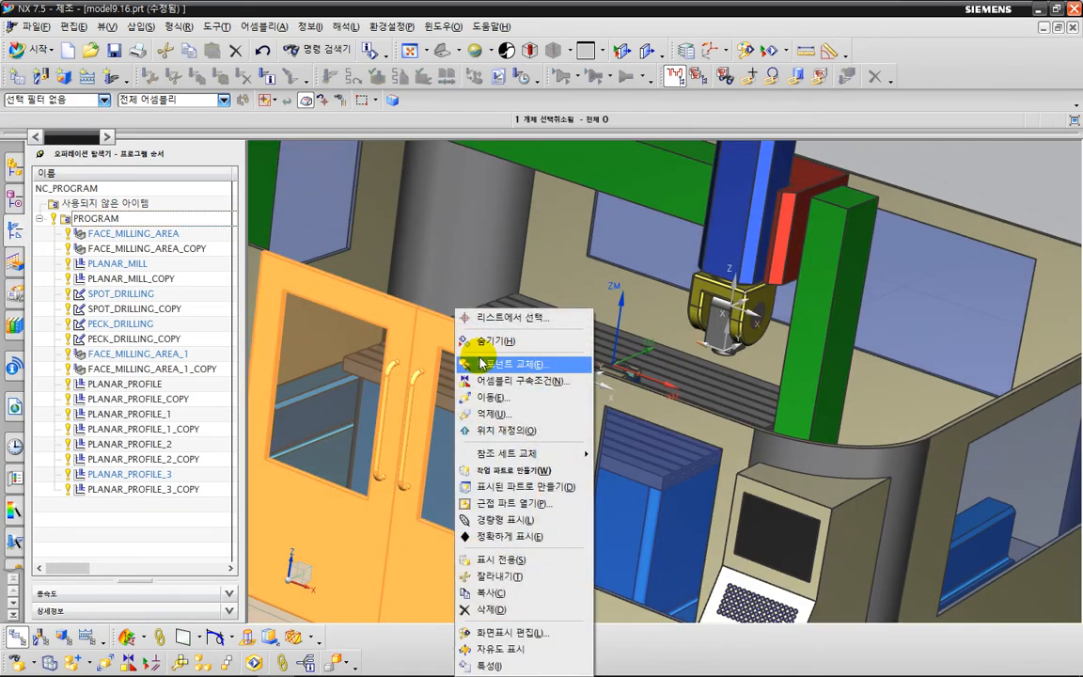
pyautogui.click(461, 340)
# Hide the SIM05_GUARDS_11_MM enclosure that surrounds the machine table.
pyautogui.moveTo(494, 396); pyautogui.dragTo(483, 382, button='middle')
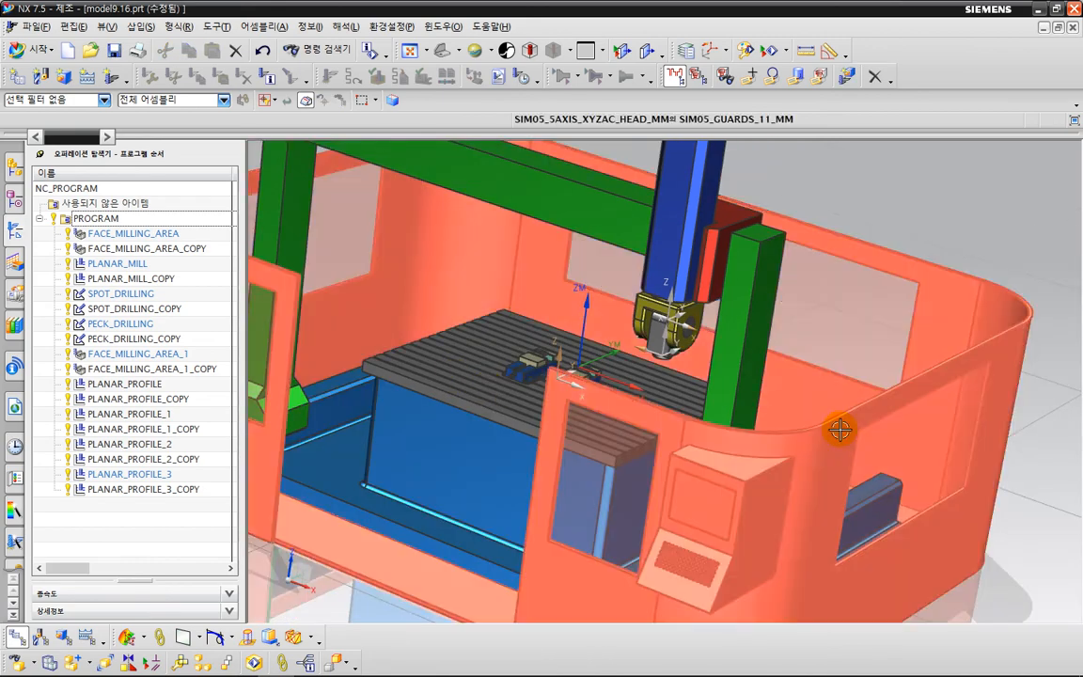
pyautogui.click(839, 428)
pyautogui.rightClick(844, 430)
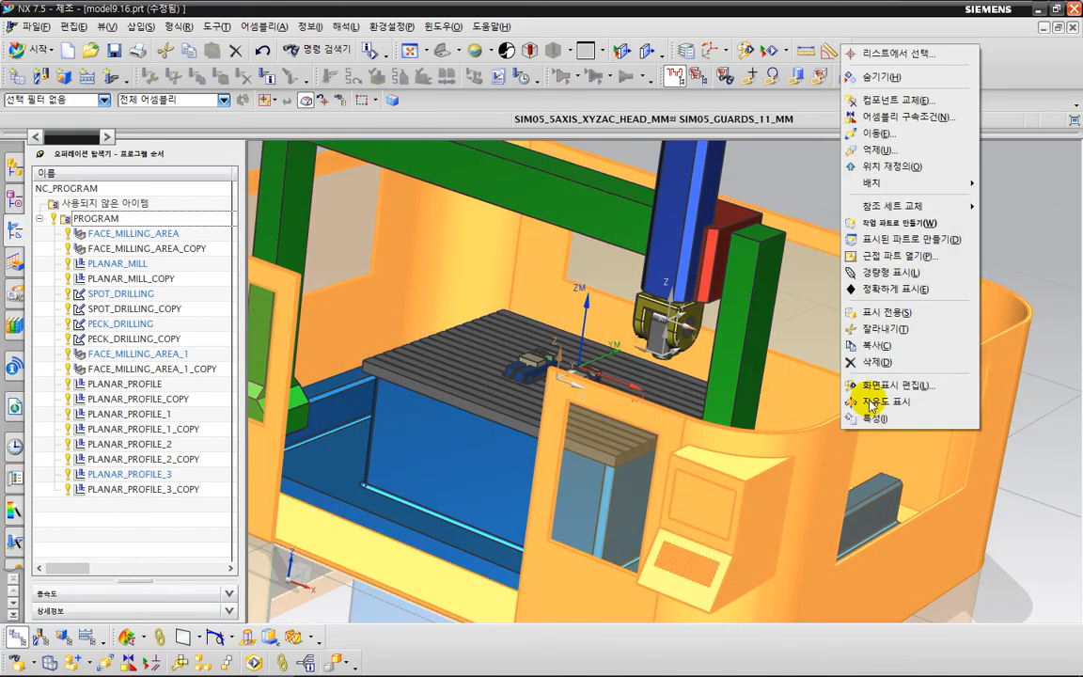
pyautogui.click(867, 76)
pyautogui.moveTo(554, 521); pyautogui.dragTo(540, 503, button='middle')
# Open the machine simulation for PROGRAM and enable the 3D material removal display.
pyautogui.click(96, 219)
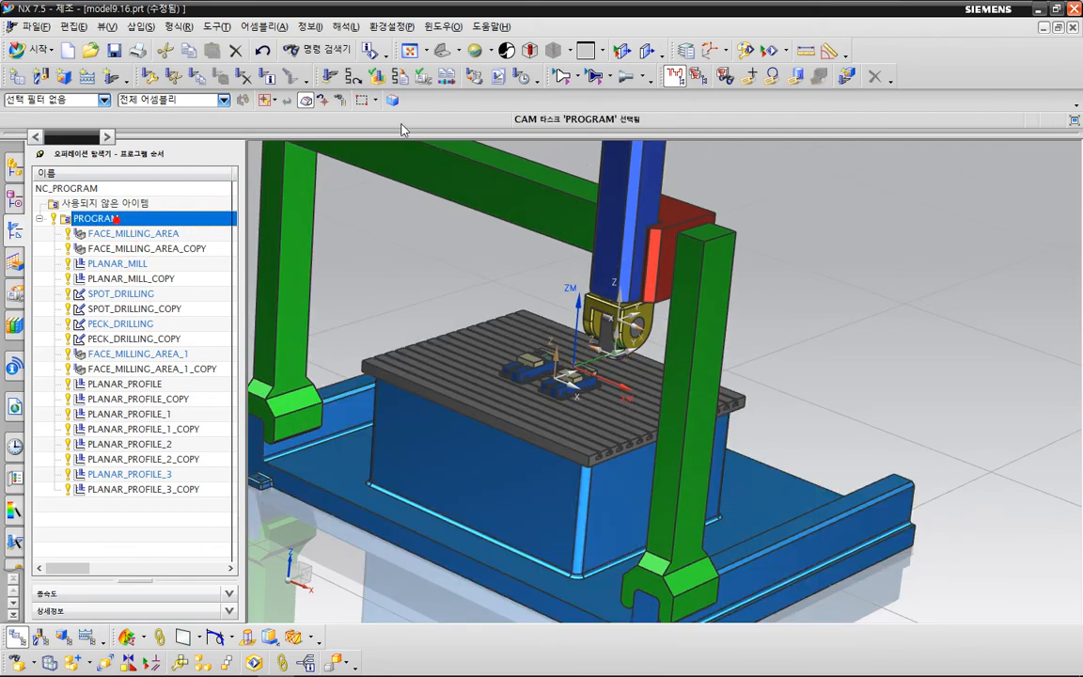
pyautogui.click(422, 80)
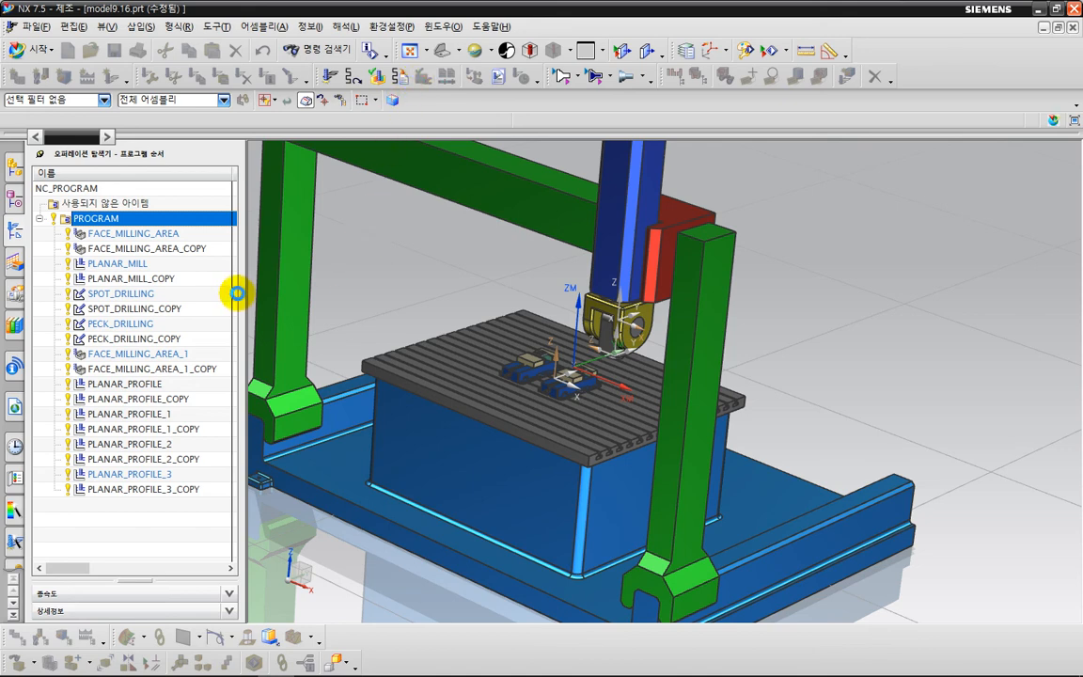
pyautogui.click(82, 368)
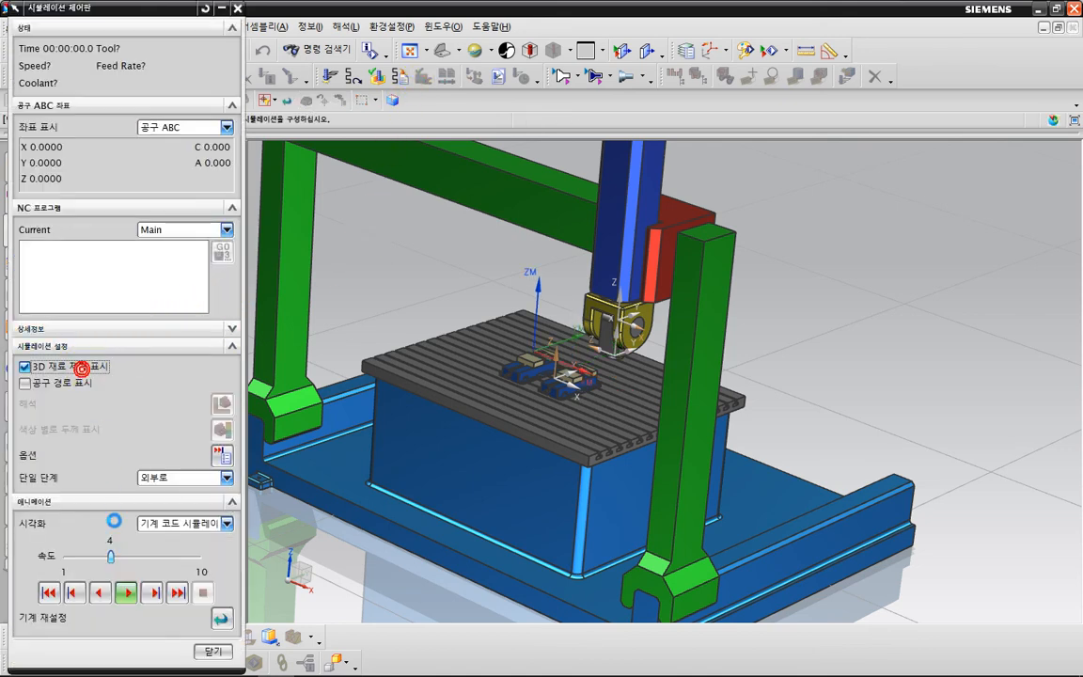
# Run the material-removal simulation on the gantry machine at speed 10, examine the cutting on the vises, and close it.
pyautogui.click(138, 562)
pyautogui.scroll(6, 552, 373)
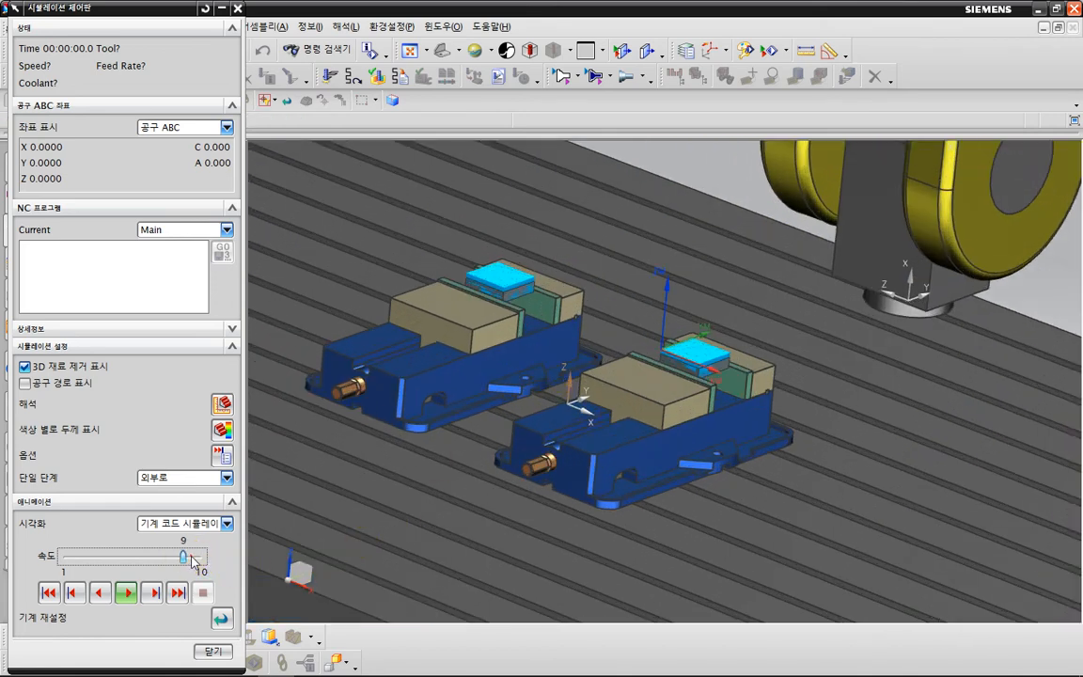
pyautogui.click(128, 593)
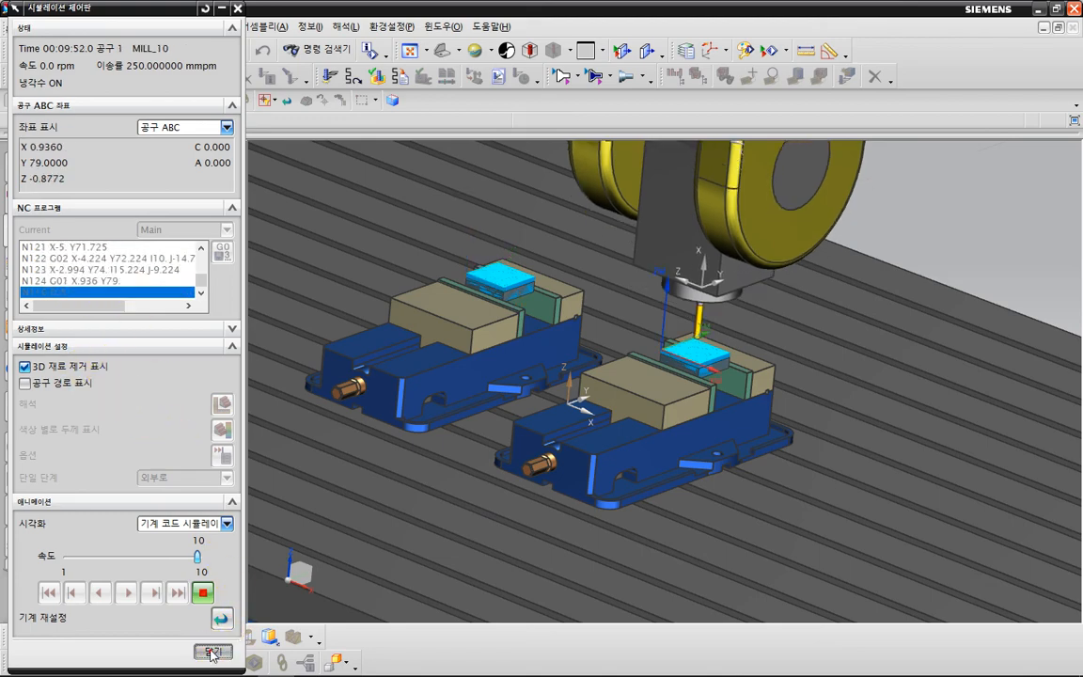
pyautogui.click(212, 650)
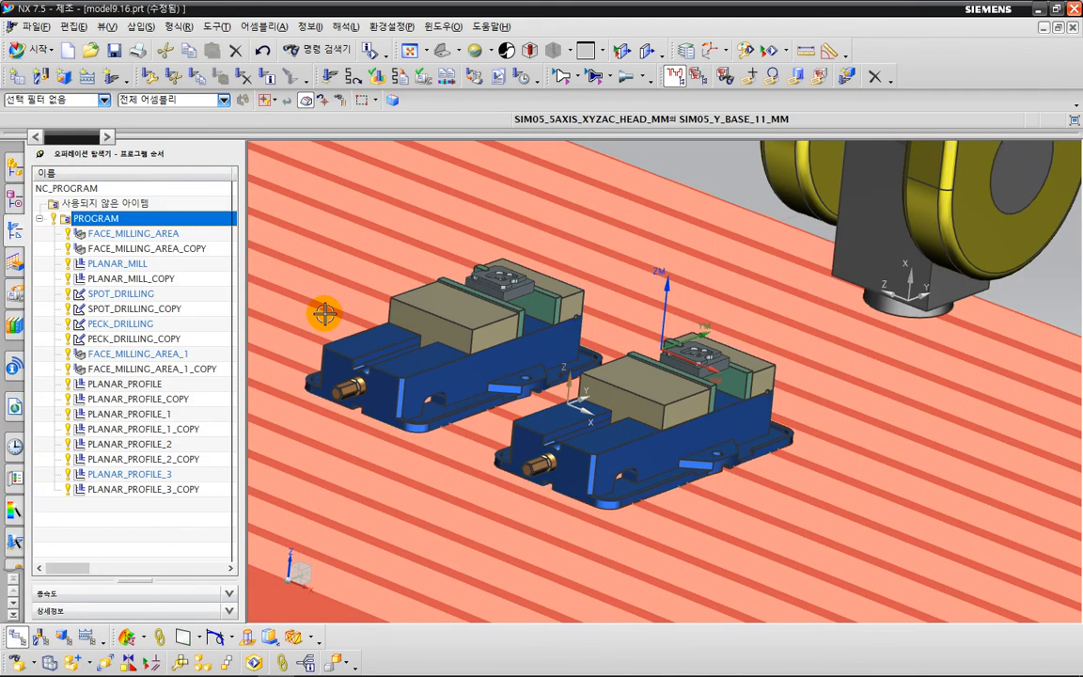
# List the operations by machine tool and open the 5-AX_MILL_GANTRY_AC-HEAD machine for editing.
pyautogui.scroll(-4, 673, 384)
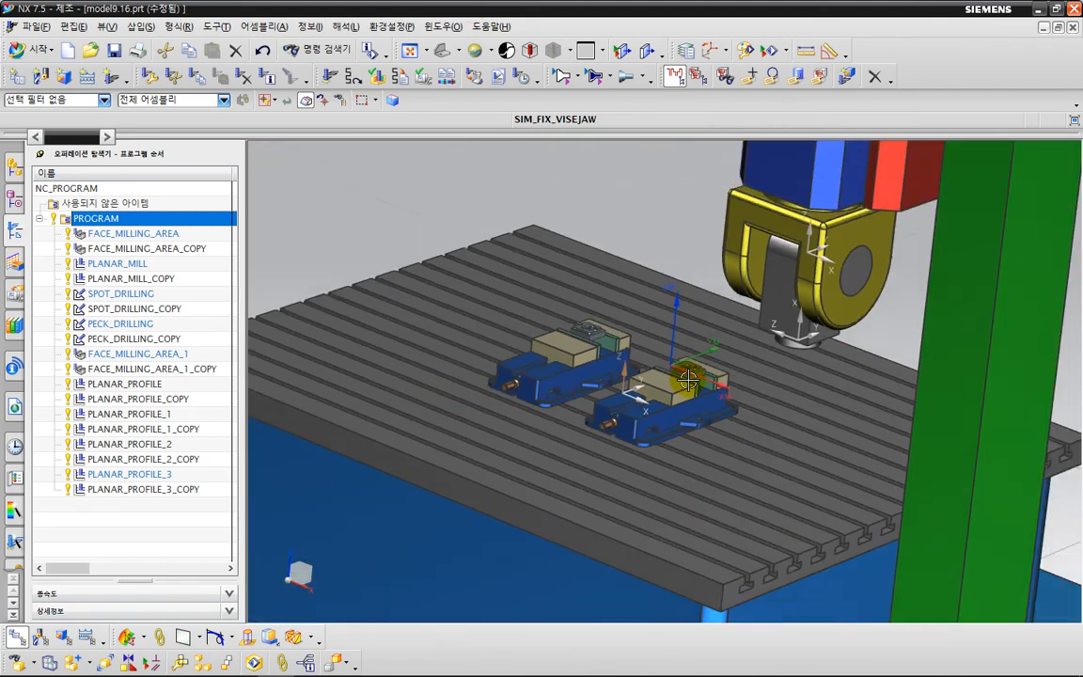
pyautogui.press('Escape')
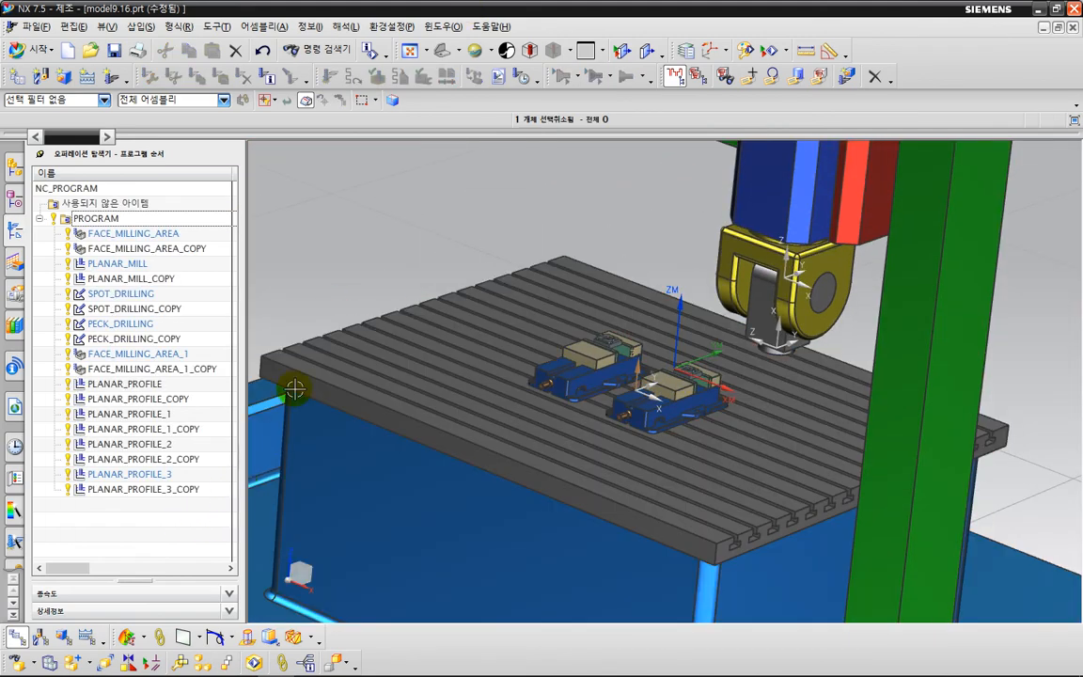
pyautogui.moveTo(358, 284)
pyautogui.mouseDown(button='middle')
pyautogui.moveTo(344, 295)
pyautogui.moveTo(354, 292)
pyautogui.mouseUp(button='middle')
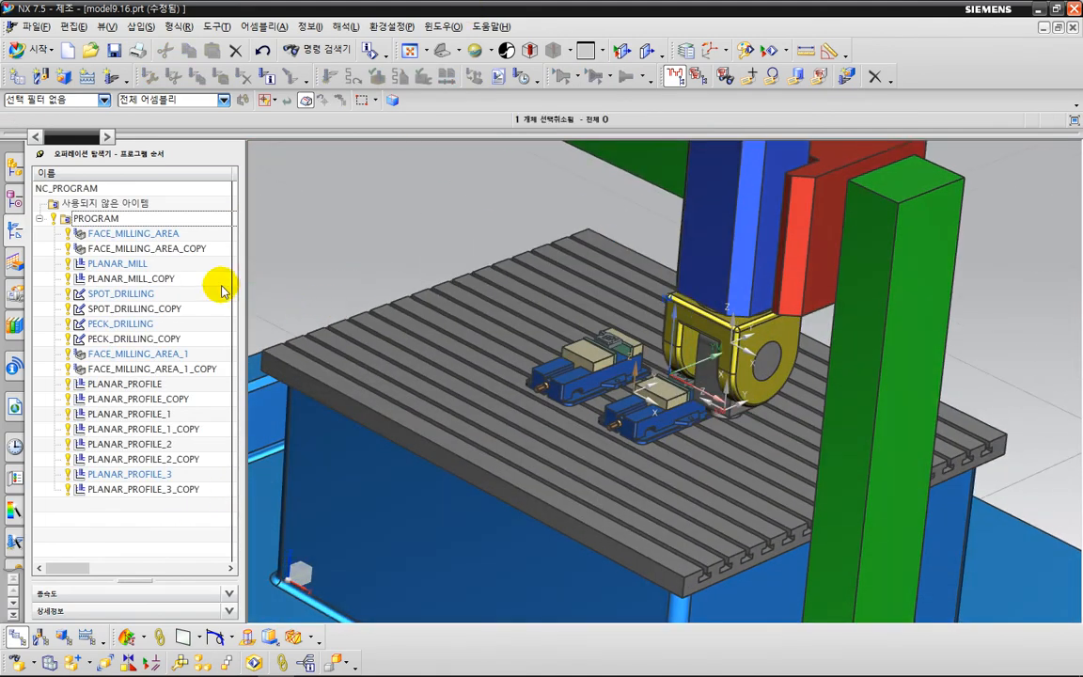
pyautogui.rightClick(136, 522)
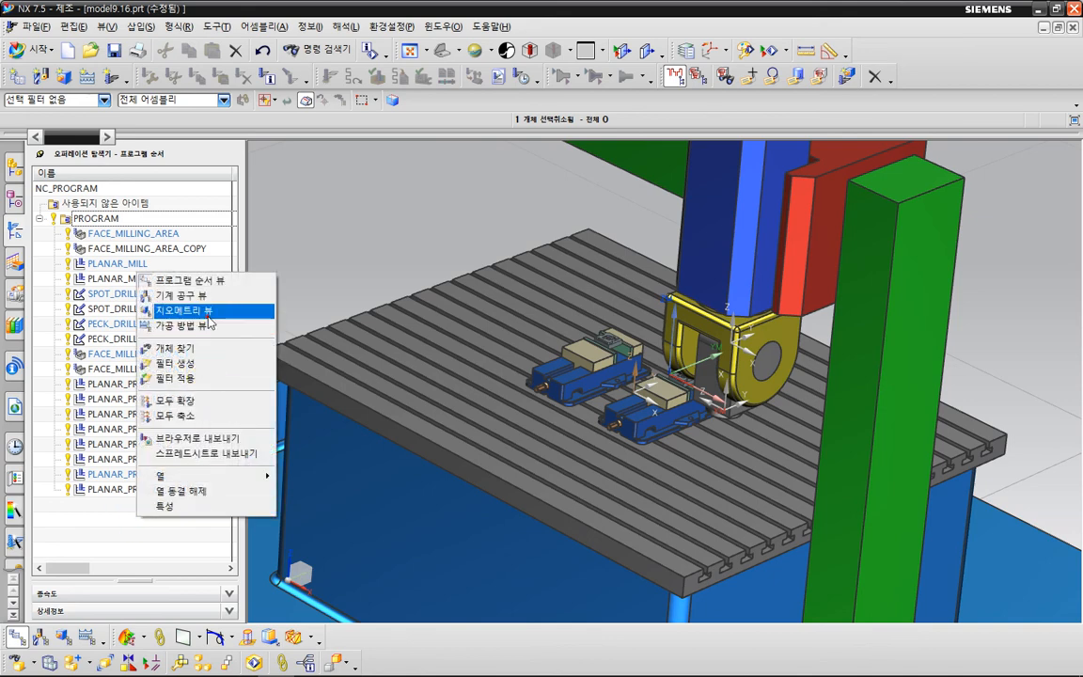
pyautogui.click(178, 308)
pyautogui.rightClick(107, 283)
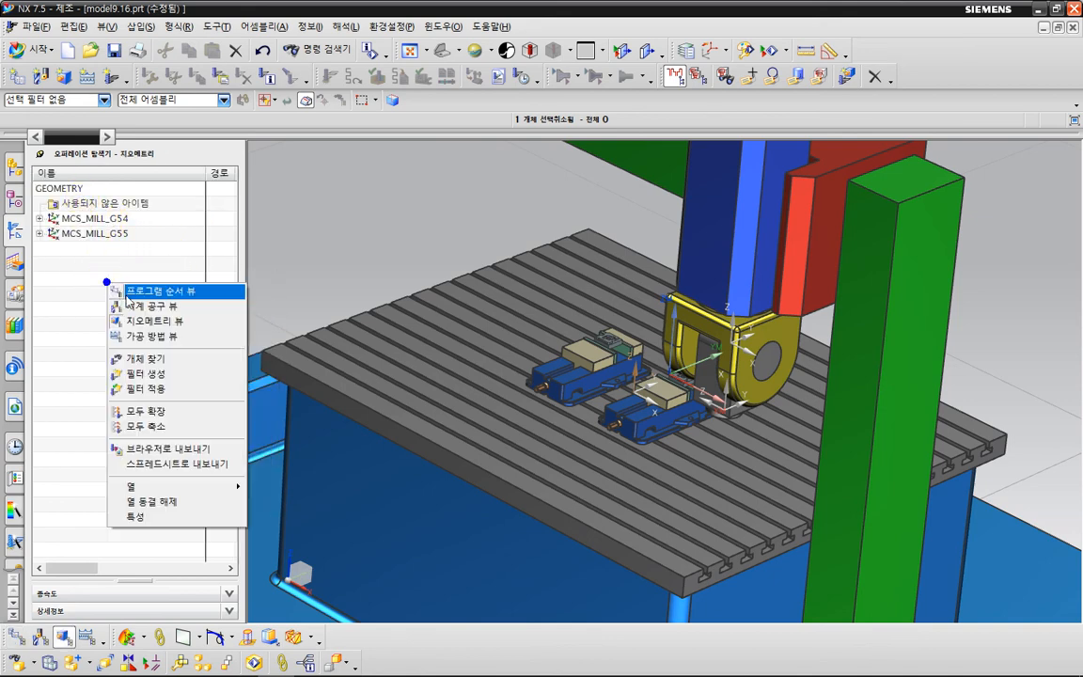
pyautogui.click(132, 308)
pyautogui.doubleClick(114, 187)
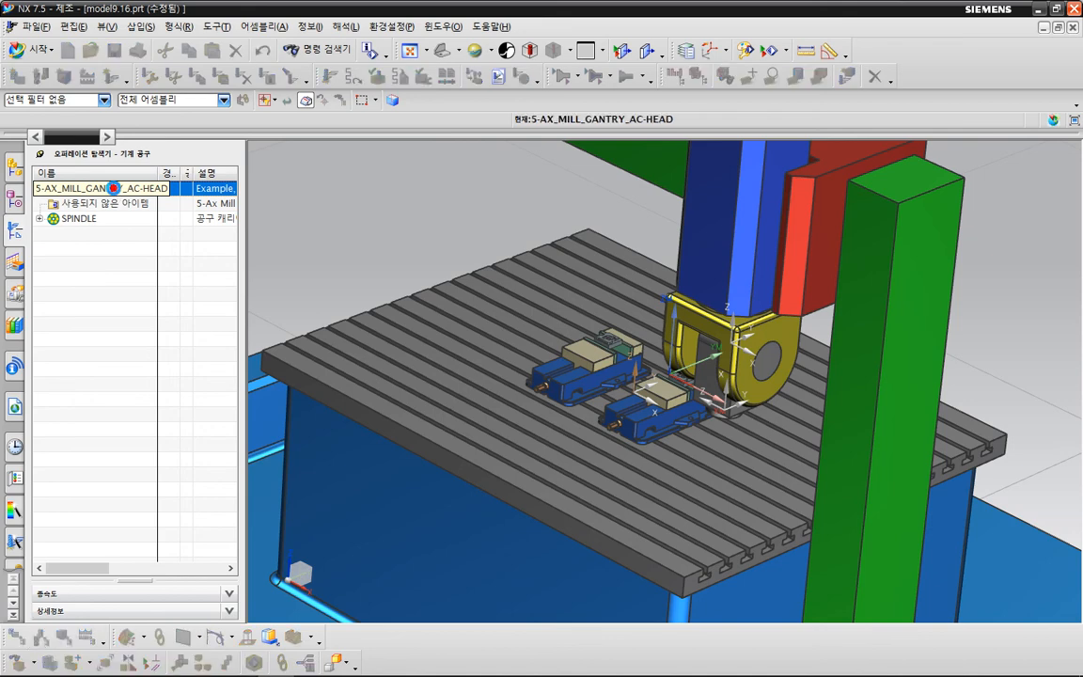
# Replace the gantry machine with sim01_mill_3ax_fanuc_mm from the MILL class of the machine library.
pyautogui.click(222, 53)
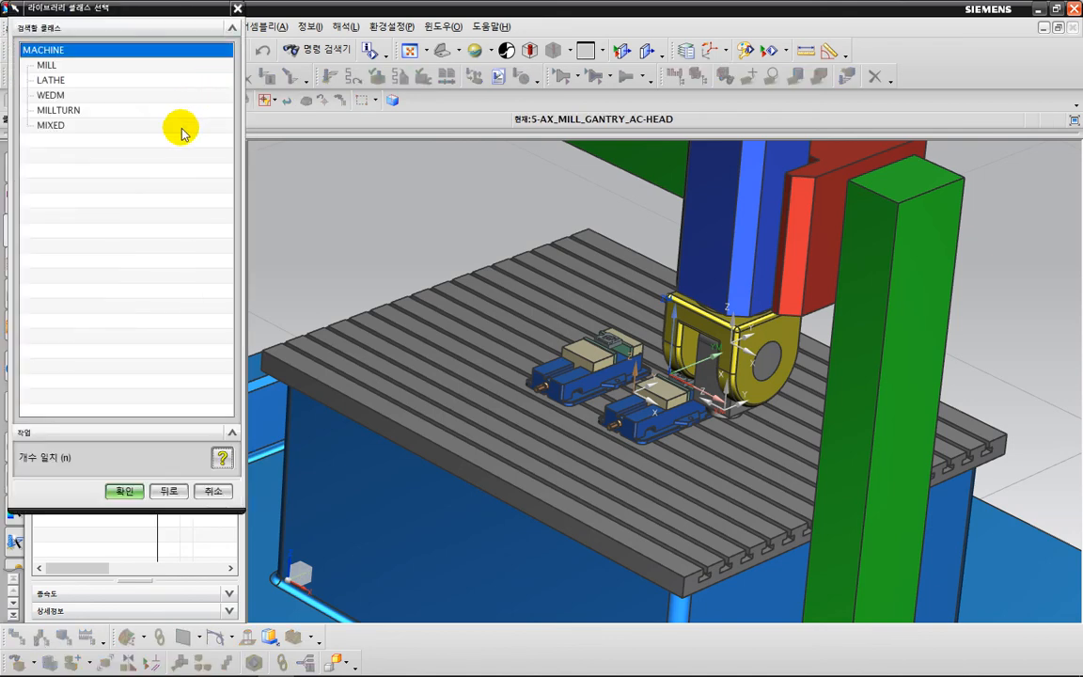
pyautogui.doubleClick(92, 75)
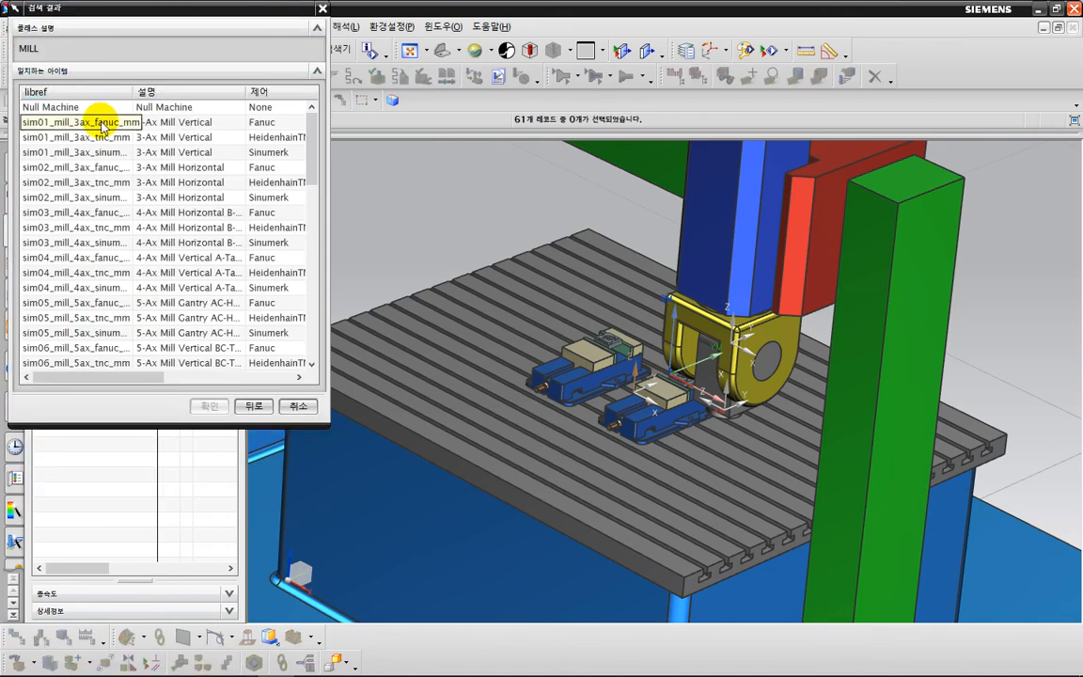
pyautogui.doubleClick(101, 118)
pyautogui.click(160, 203)
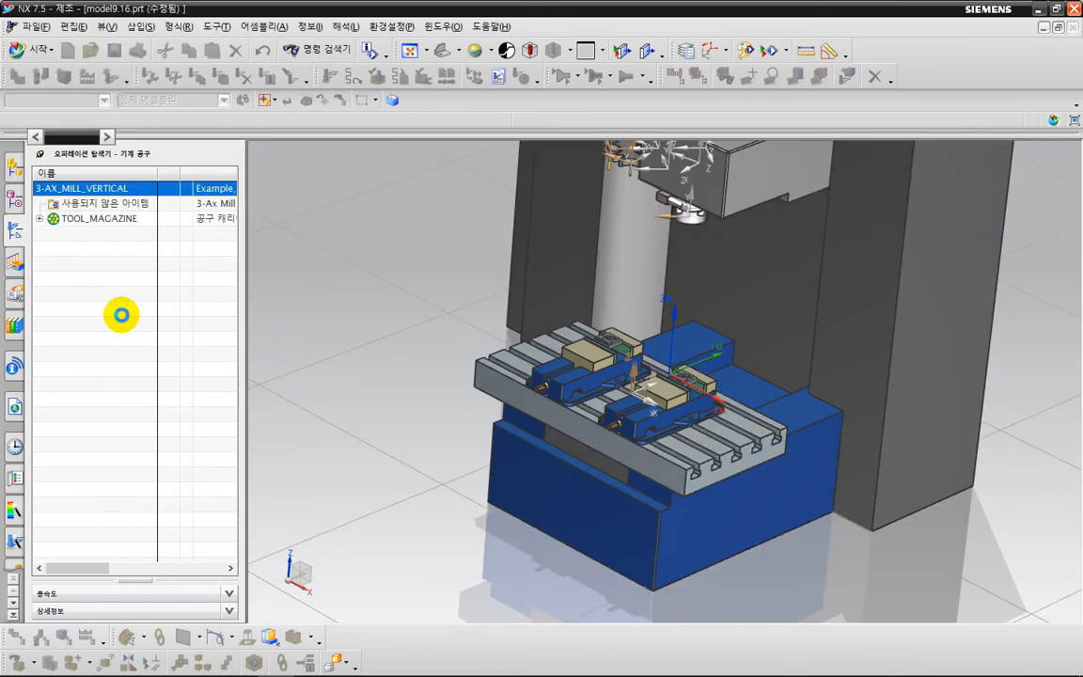
pyautogui.click(167, 261)
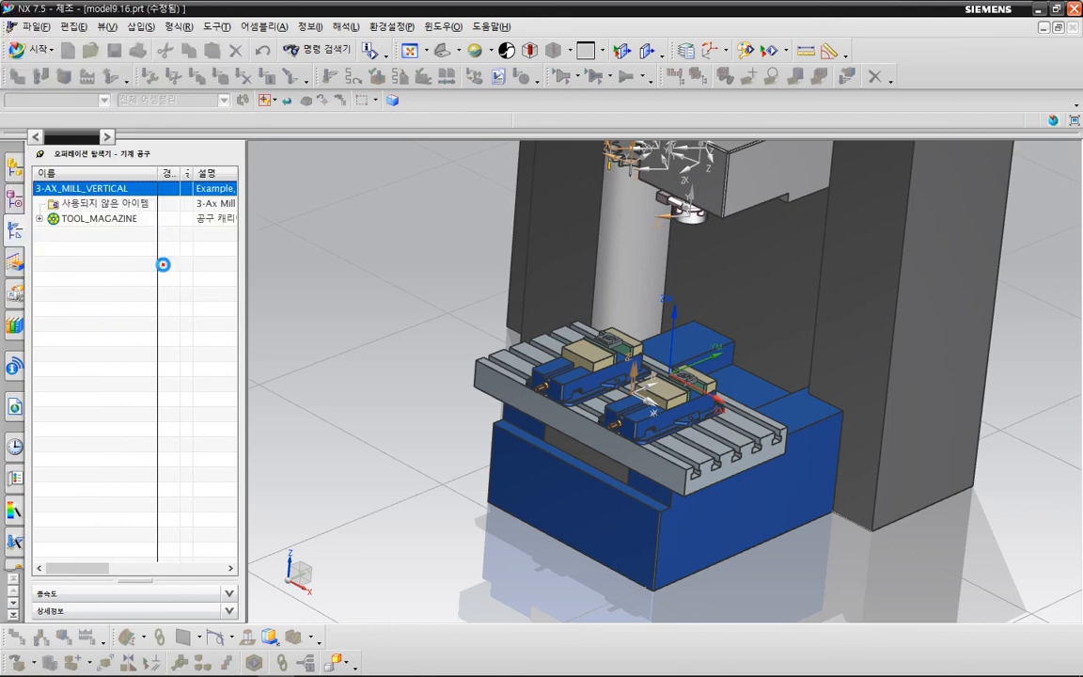
# Return to program order, regenerate the tool paths of all operations in PROGRAM, and accept them.
pyautogui.rightClick(132, 335)
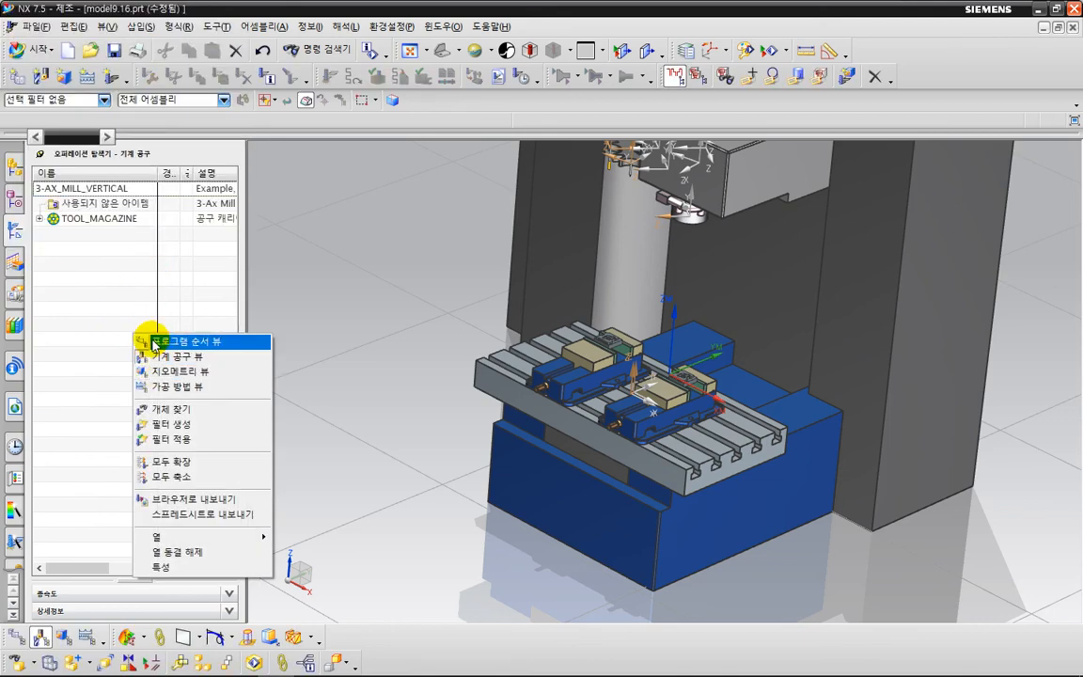
pyautogui.click(152, 342)
pyautogui.rightClick(106, 215)
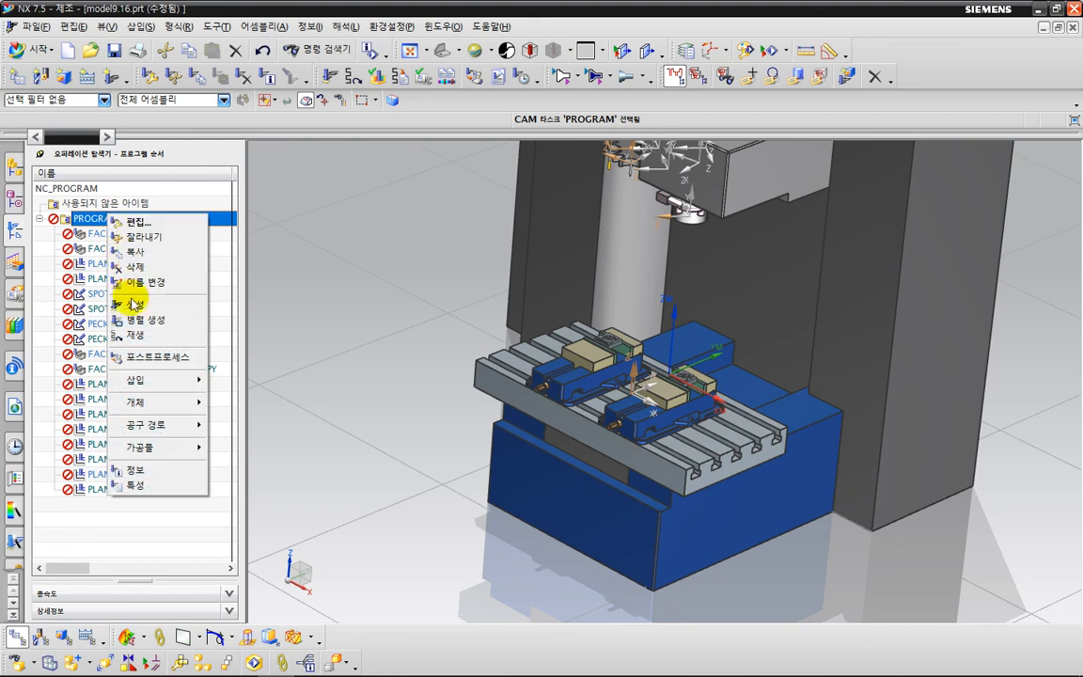
pyautogui.click(132, 302)
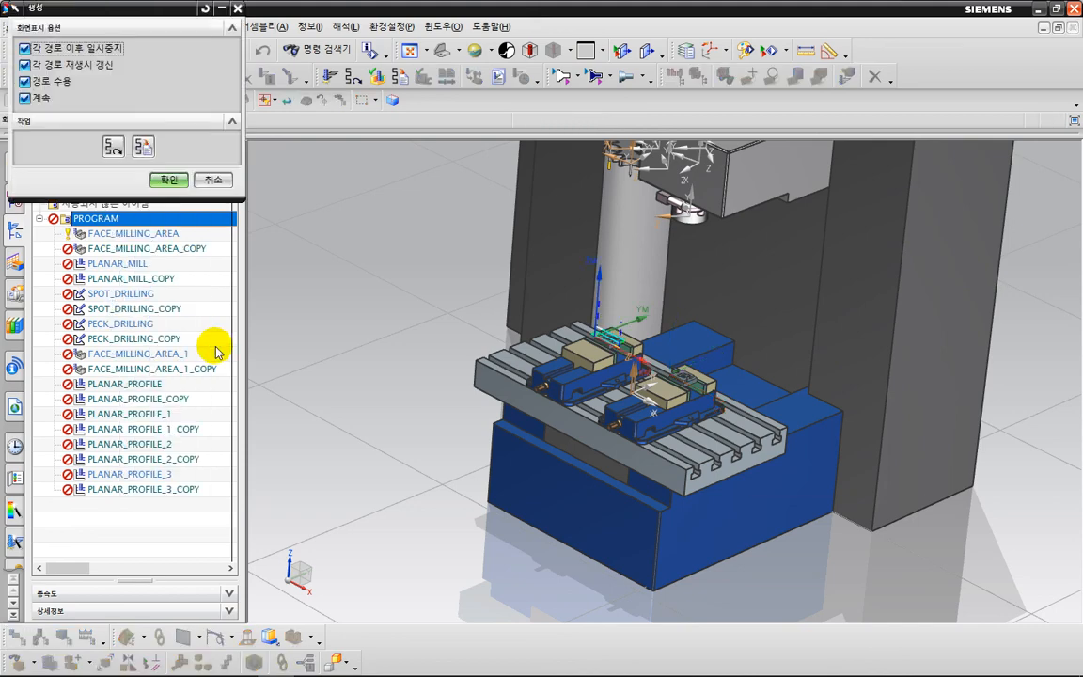
pyautogui.click(171, 180)
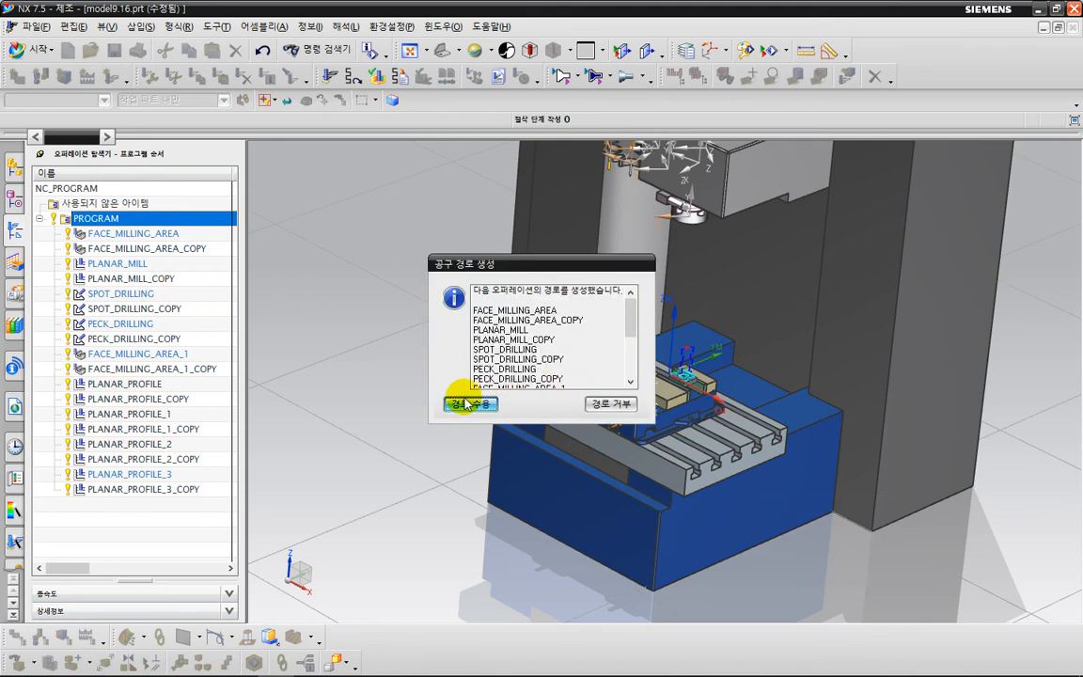
pyautogui.click(468, 405)
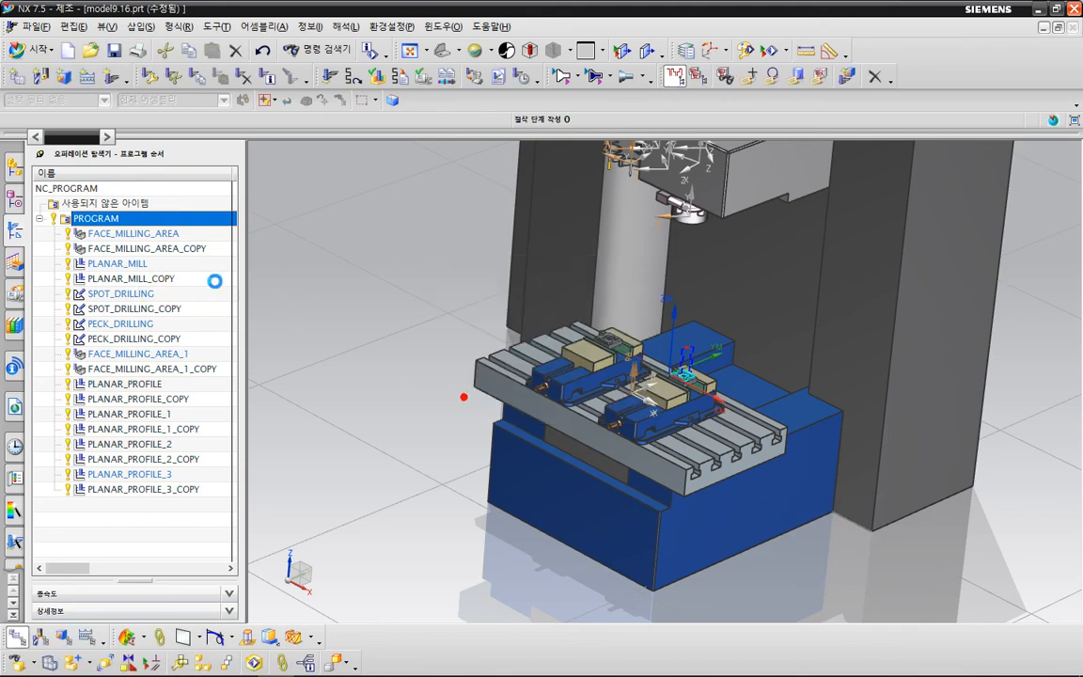
# Open the machine simulation for PROGRAM and play it to examine the table and spindle motion on the 3-axis mill.
pyautogui.click(433, 83)
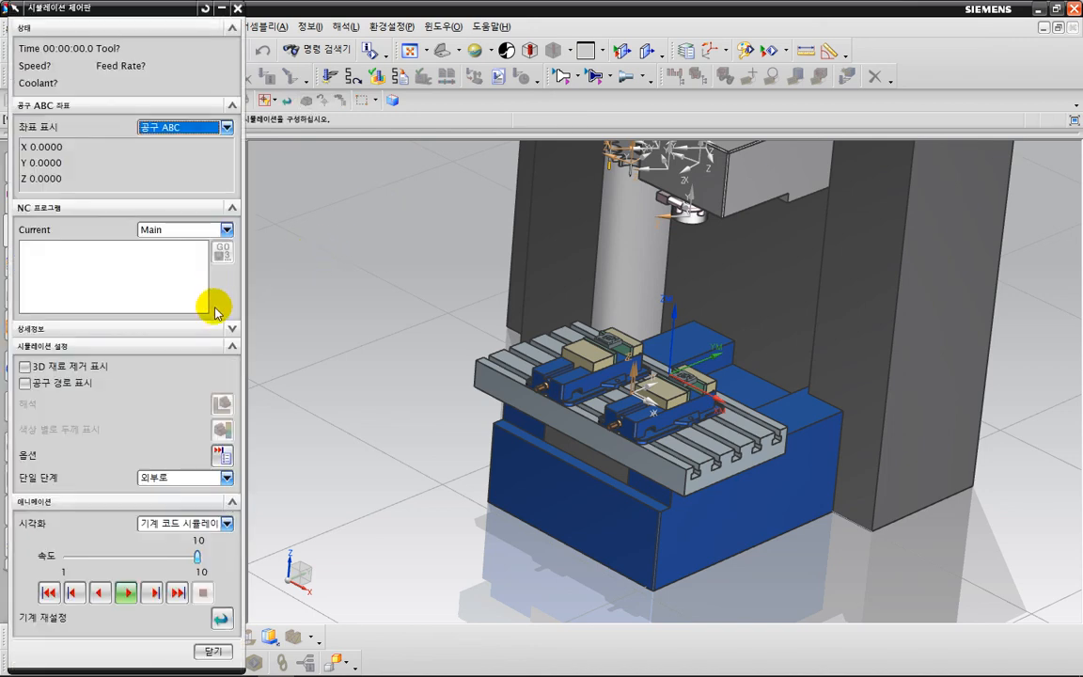
pyautogui.click(127, 592)
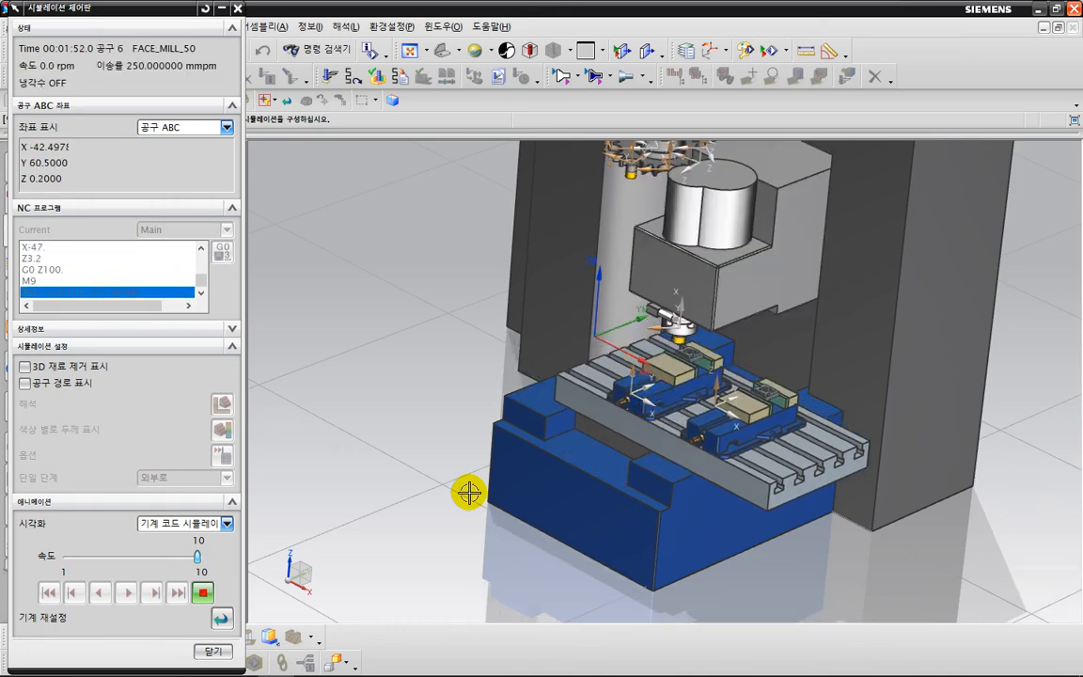
pyautogui.moveTo(581, 294); pyautogui.dragTo(623, 340, button='middle')
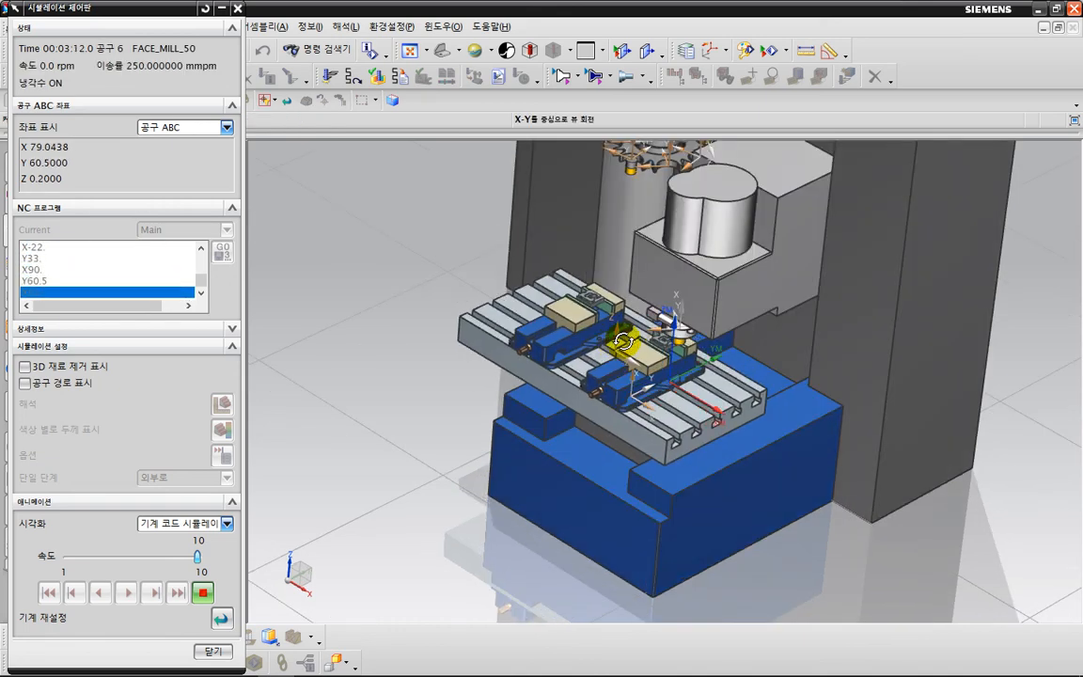